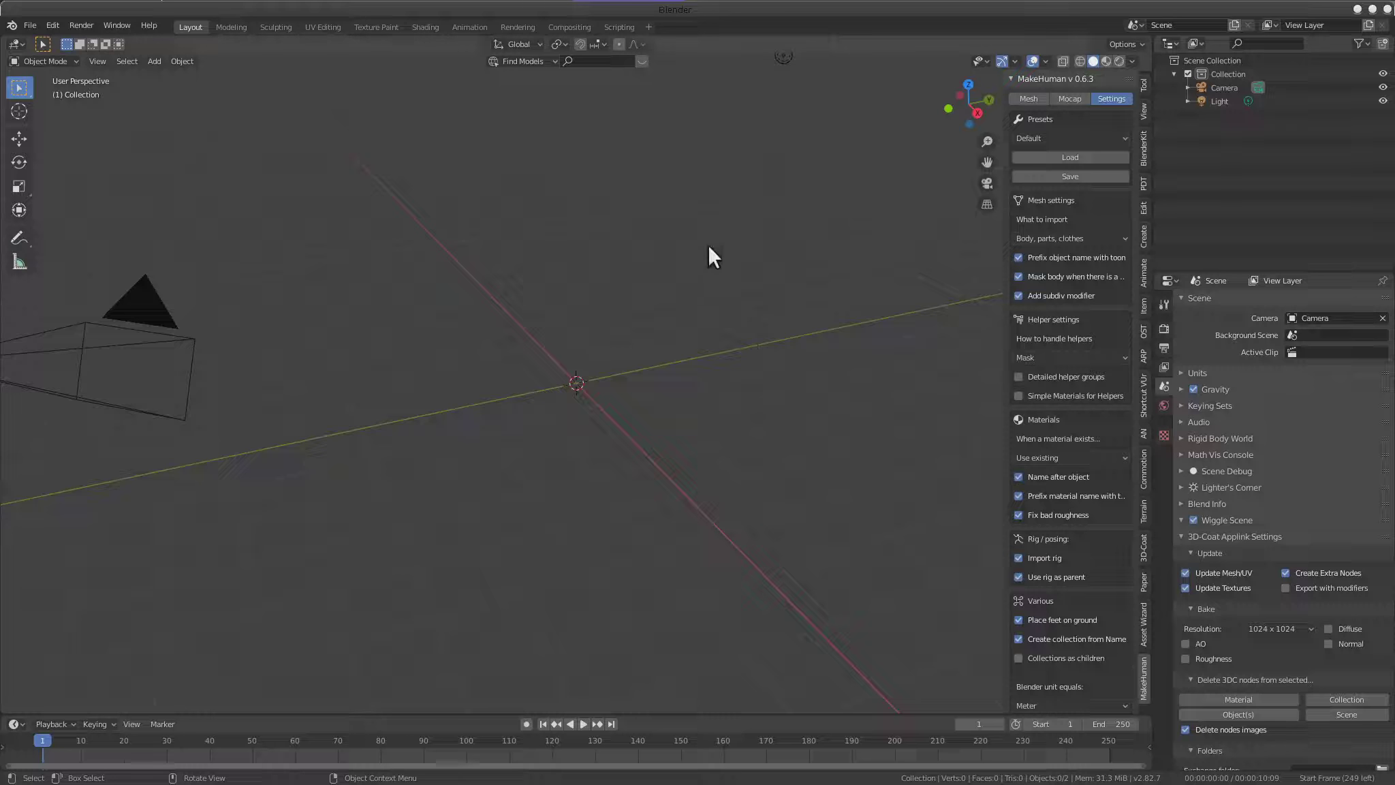
Duplicate the cube and scale the copy down to 0.63
mouse_move(704, 260)
middle_down()
mouse_move(676, 264)
mouse_move(766, 377)
mouse_move(781, 352)
mouse_move(688, 336)
middle_up()
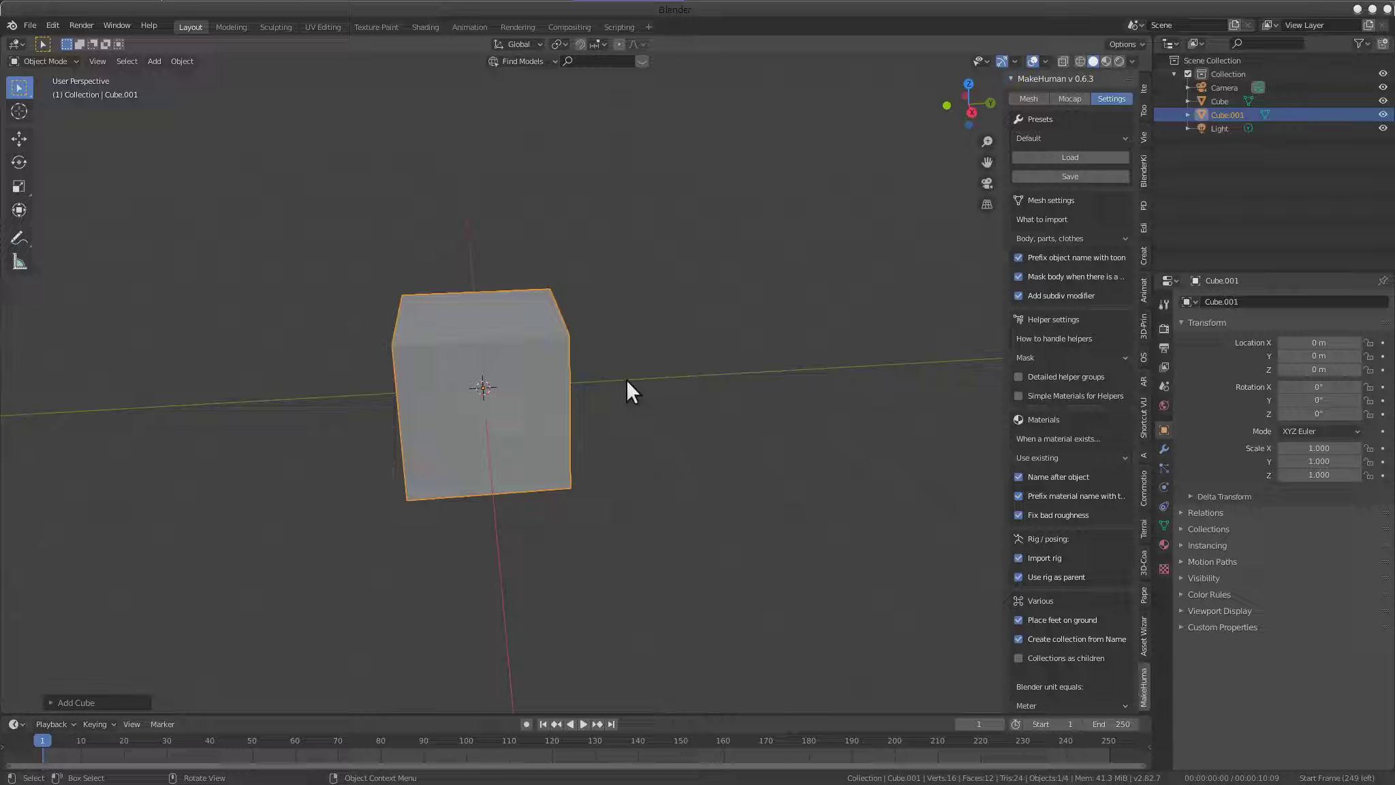
key(g)
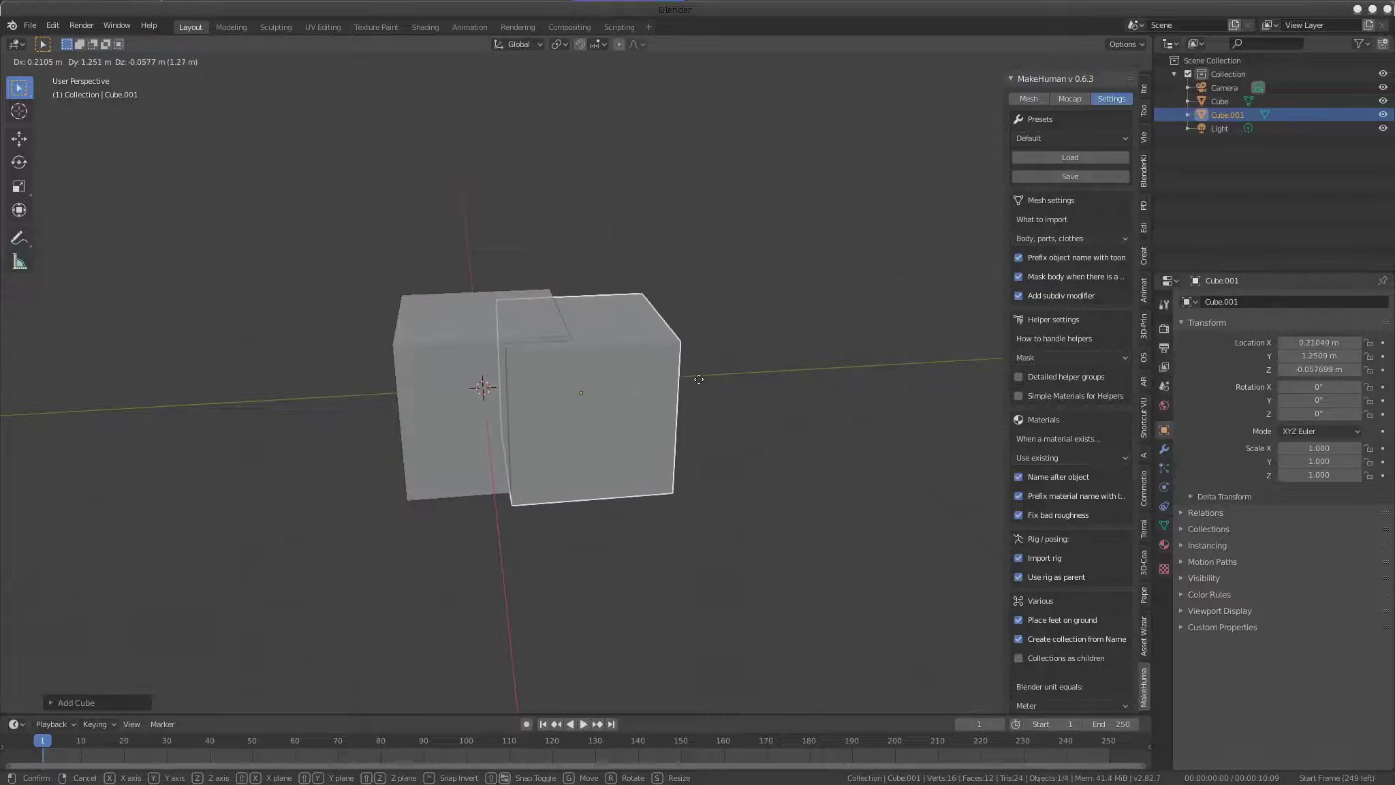
click(699, 379)
key(s)
click(703, 408)
Move the 0.63 copy so it overlaps the original cube's top corner
middle_drag(704, 408, 610, 427)
key(g)
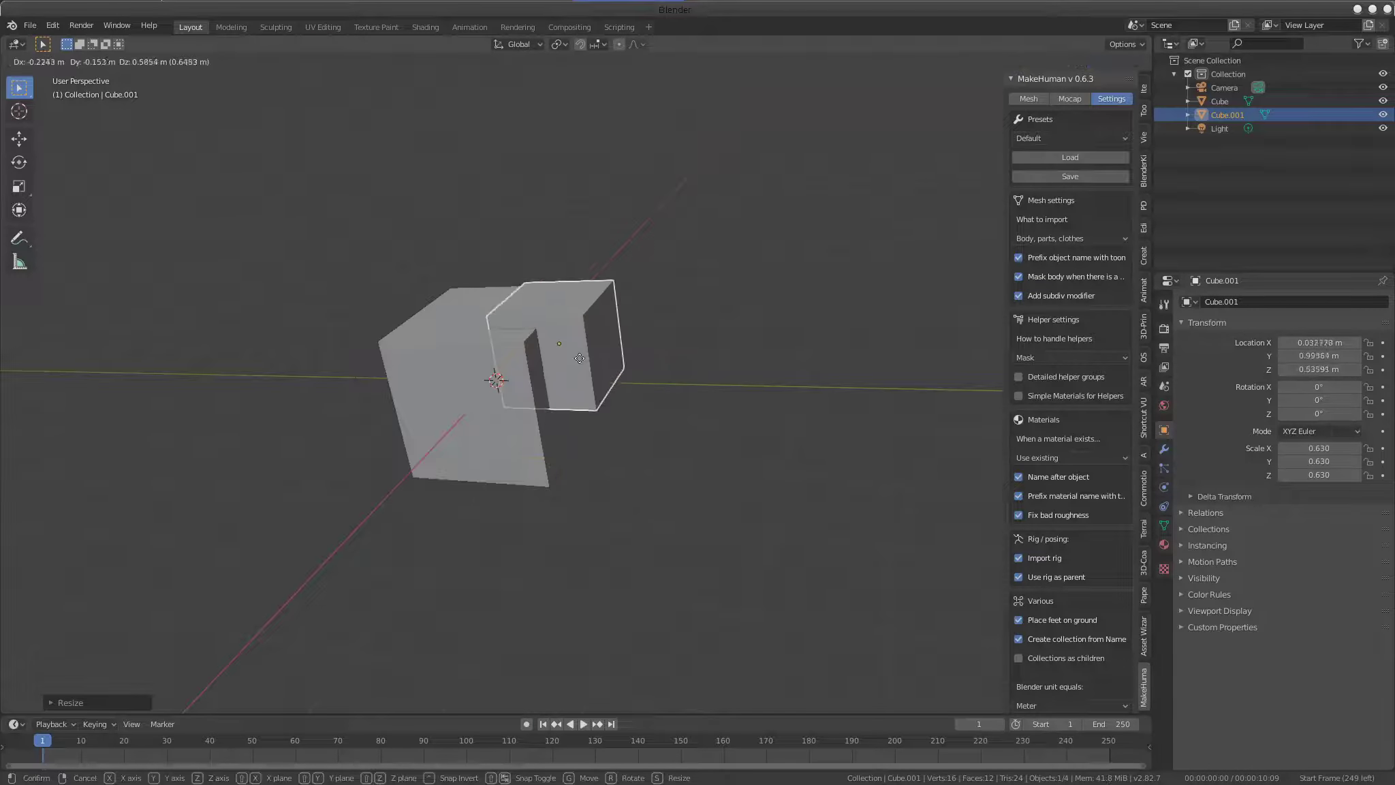
click(548, 380)
scroll(622, 378, up, 2)
mouse_move(622, 378)
middle_down()
mouse_move(652, 391)
mouse_move(679, 299)
mouse_move(549, 334)
middle_up()
scroll(694, 386, up, 2)
click(553, 375)
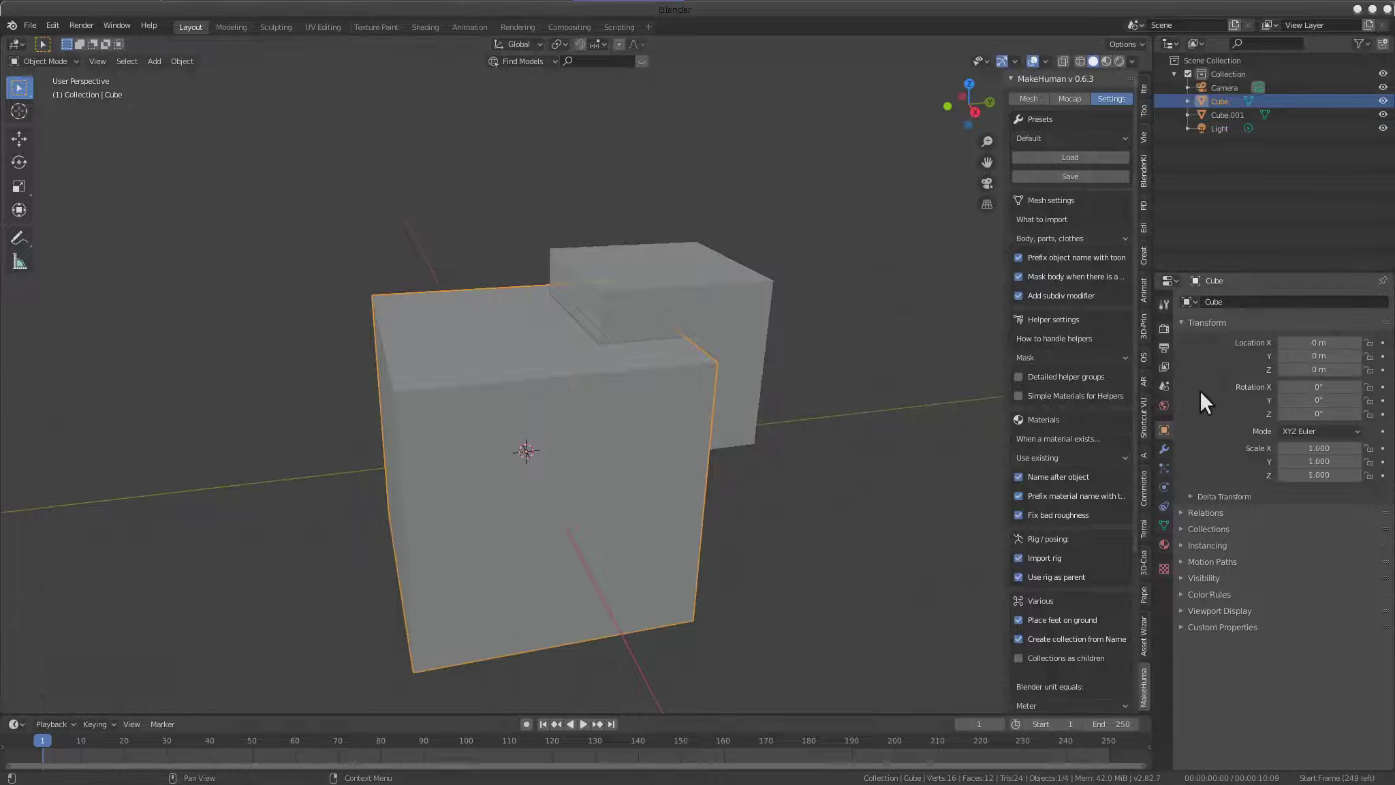
Add a Boolean Difference modifier to Cube using Cube.001 as the cutter
click(1165, 448)
click(1254, 301)
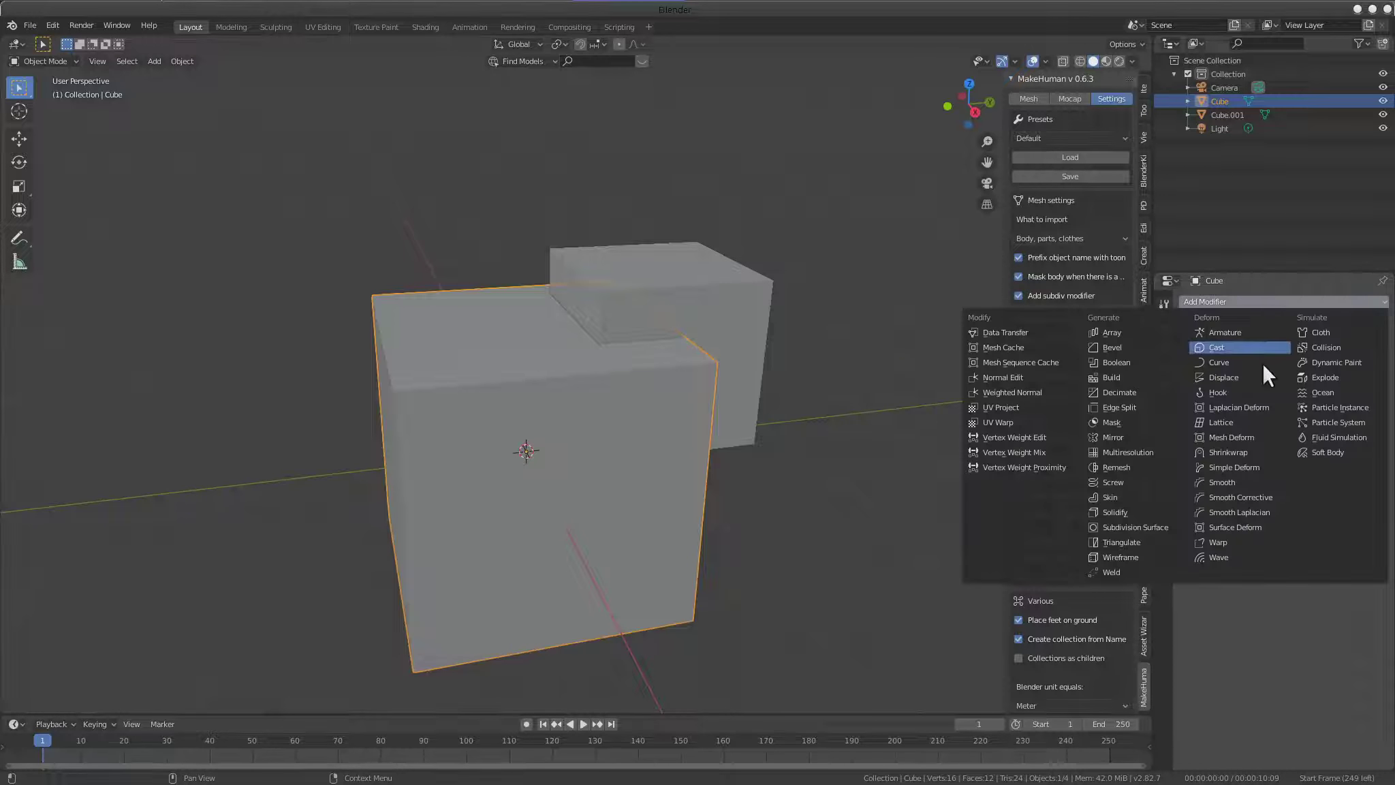
click(1133, 363)
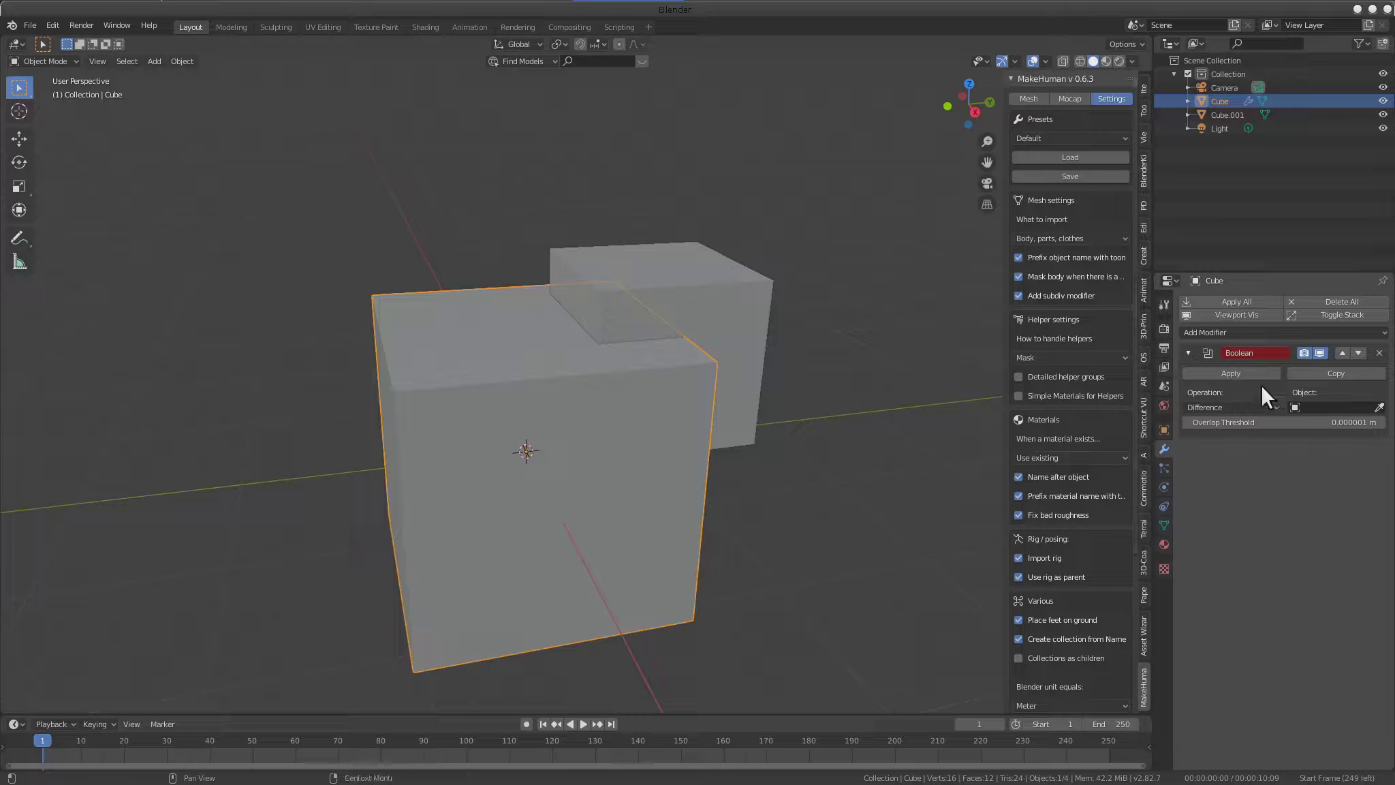
click(1299, 407)
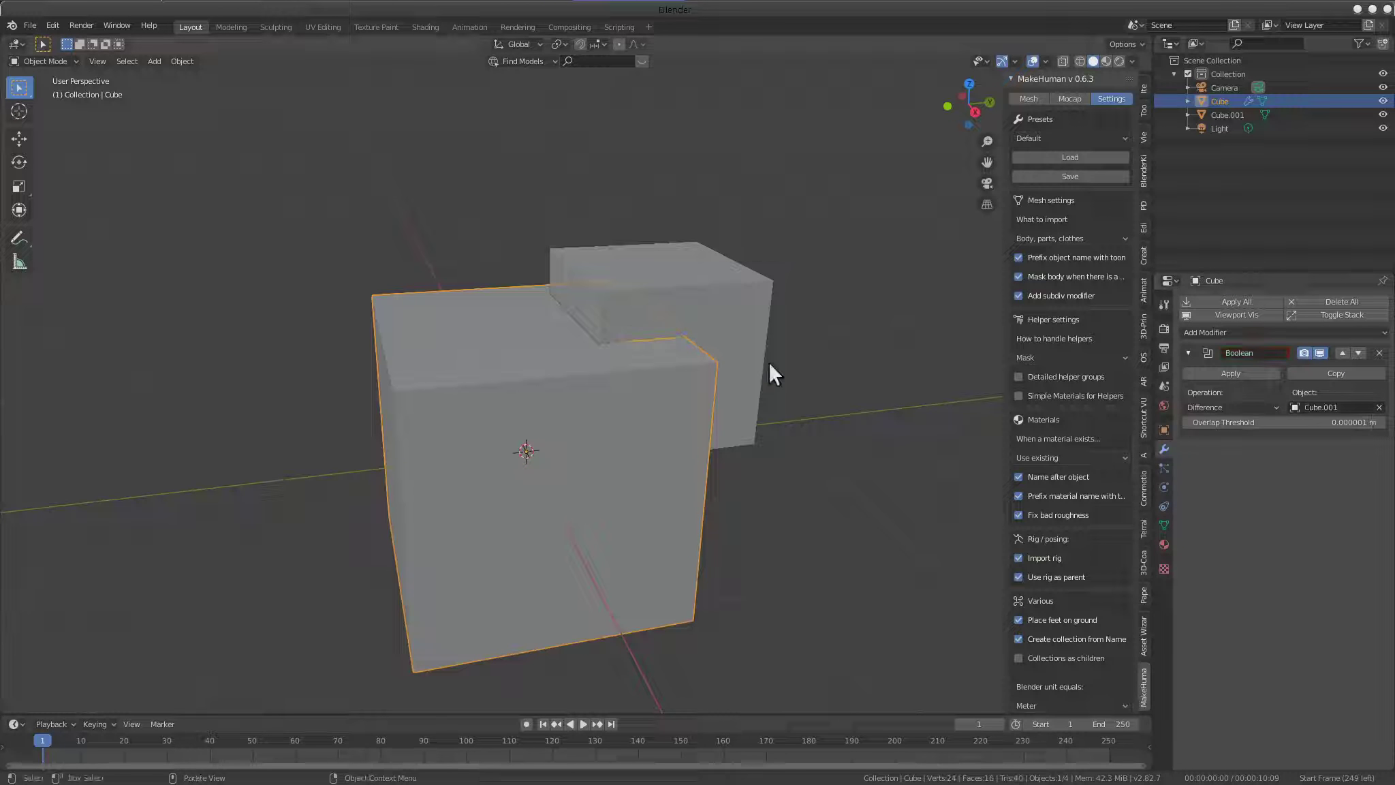
Hide the Cube.001 cutter so the notched cube is visible
middle_drag(768, 361, 663, 396)
click(718, 309)
mouse_move(718, 310)
middle_down()
mouse_move(738, 378)
mouse_move(721, 359)
mouse_move(741, 364)
middle_up()
key(h)
Reselect the cube and orbit around it to inspect the stepped notch
click(618, 454)
mouse_move(618, 454)
middle_down()
mouse_move(563, 457)
mouse_move(618, 448)
mouse_move(709, 389)
mouse_move(757, 381)
middle_up()
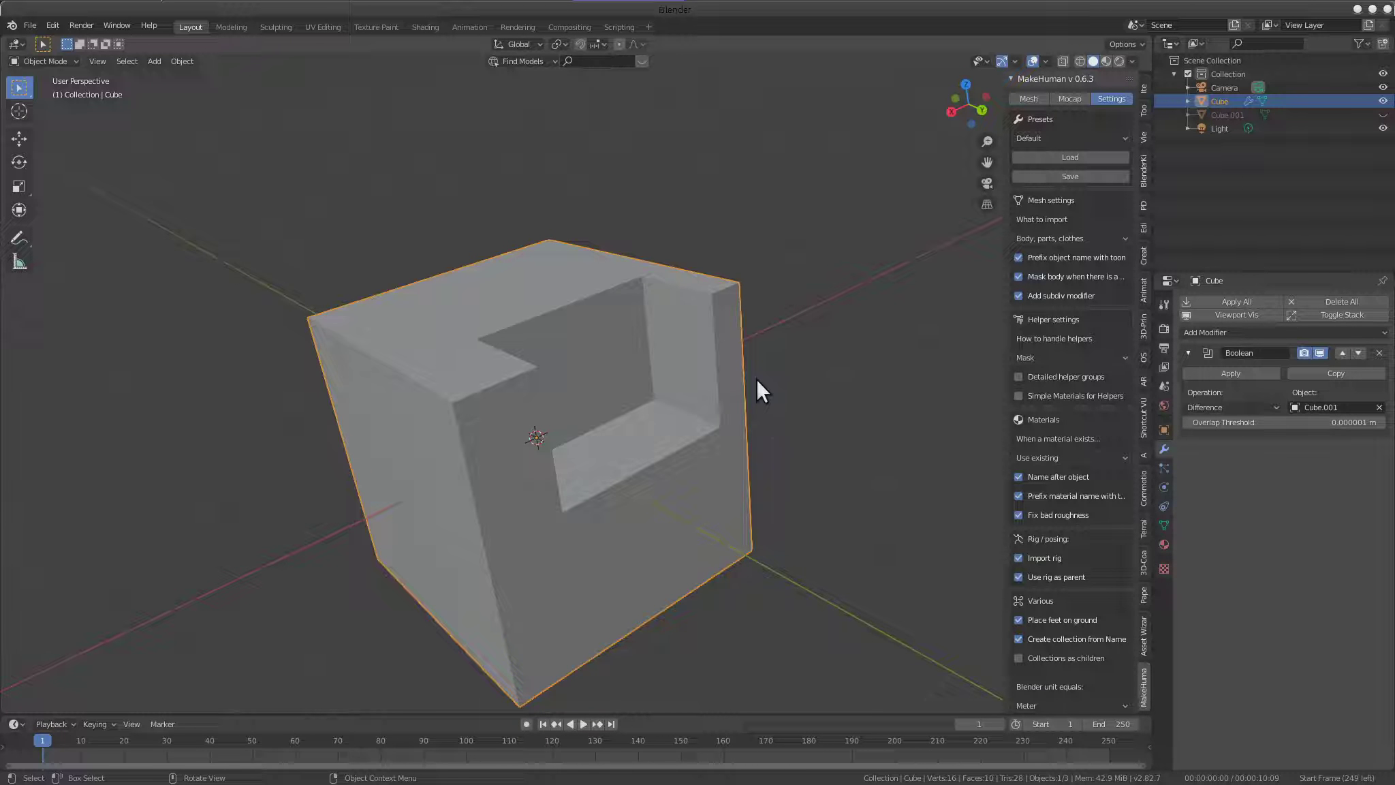
middle_drag(716, 349, 726, 333)
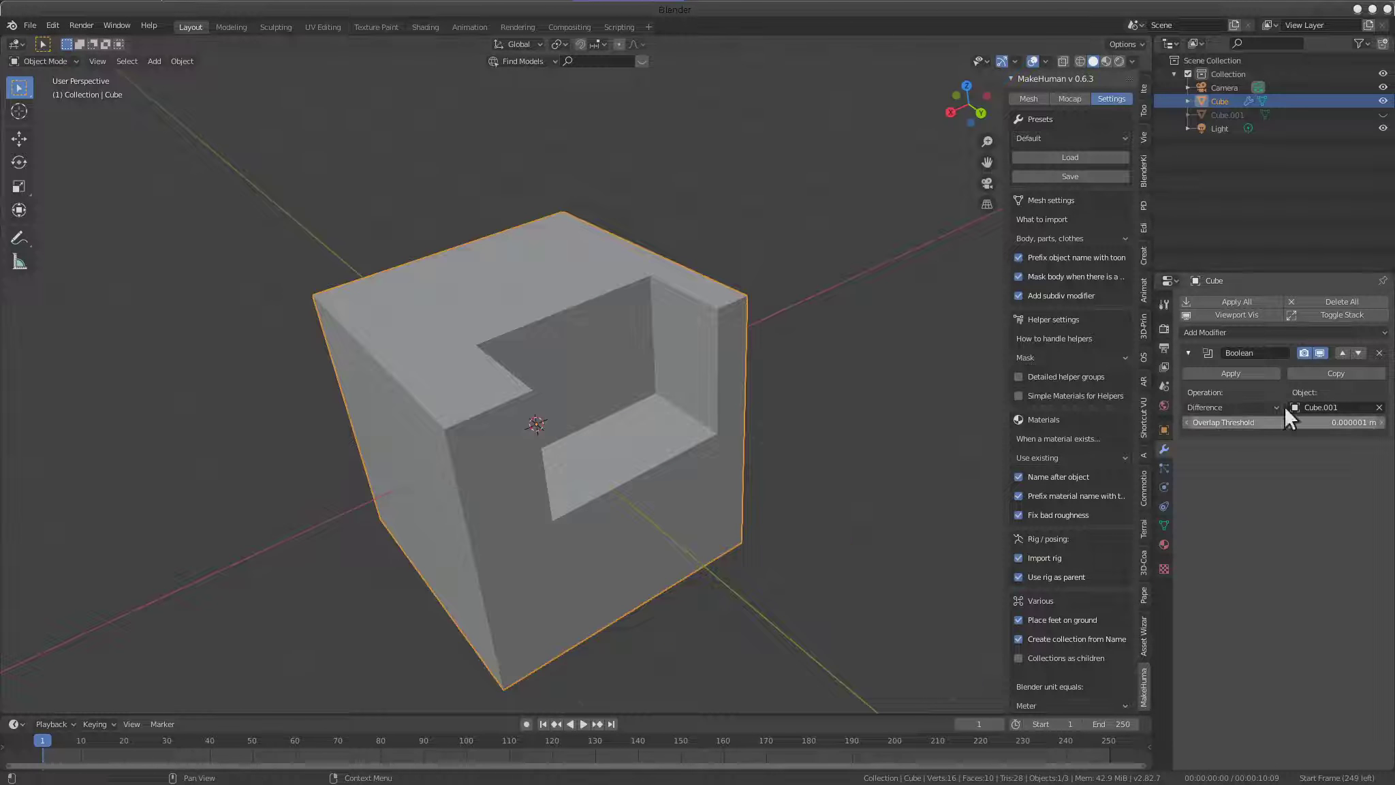
mouse_move(786, 383)
middle_down()
mouse_move(805, 415)
mouse_move(759, 345)
mouse_move(873, 302)
mouse_move(726, 340)
middle_up()
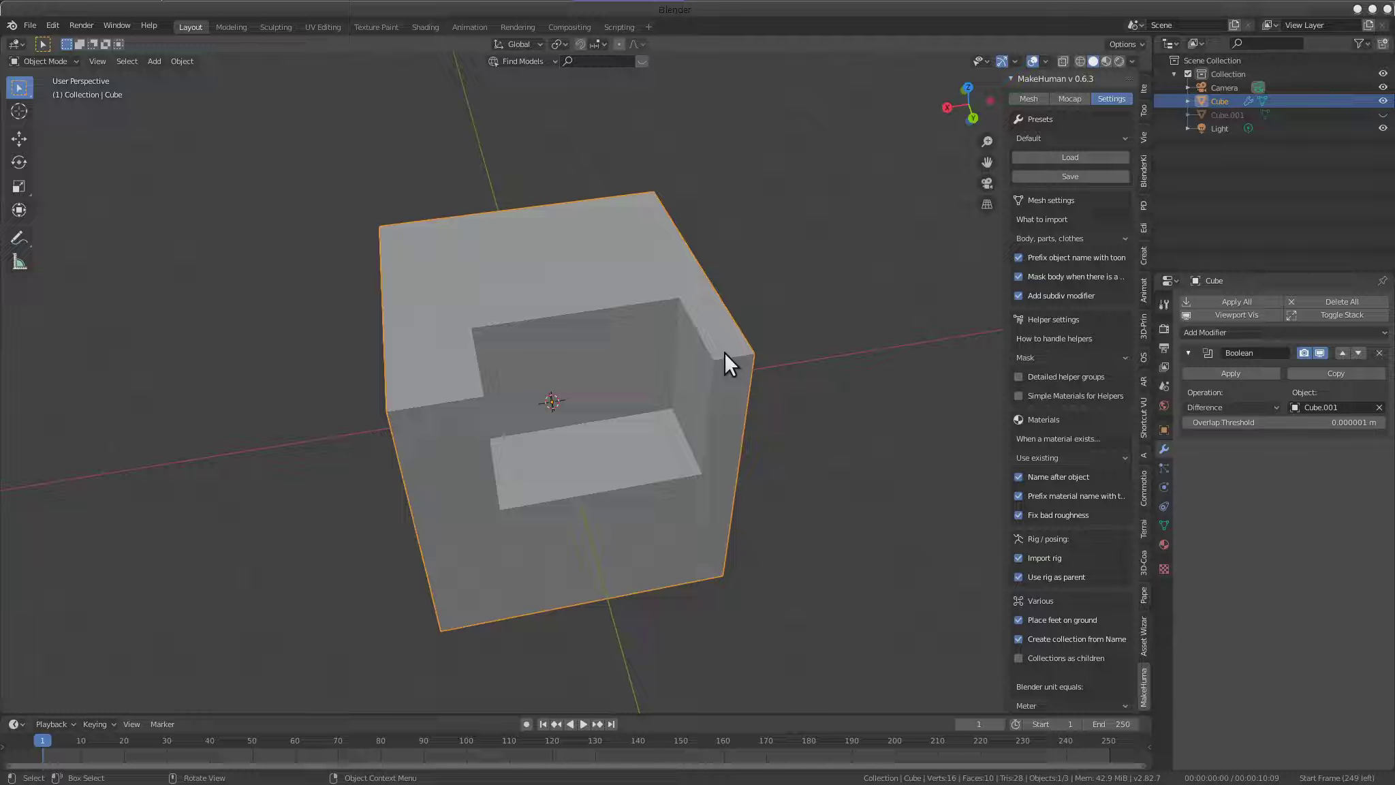
middle_drag(721, 357, 639, 331)
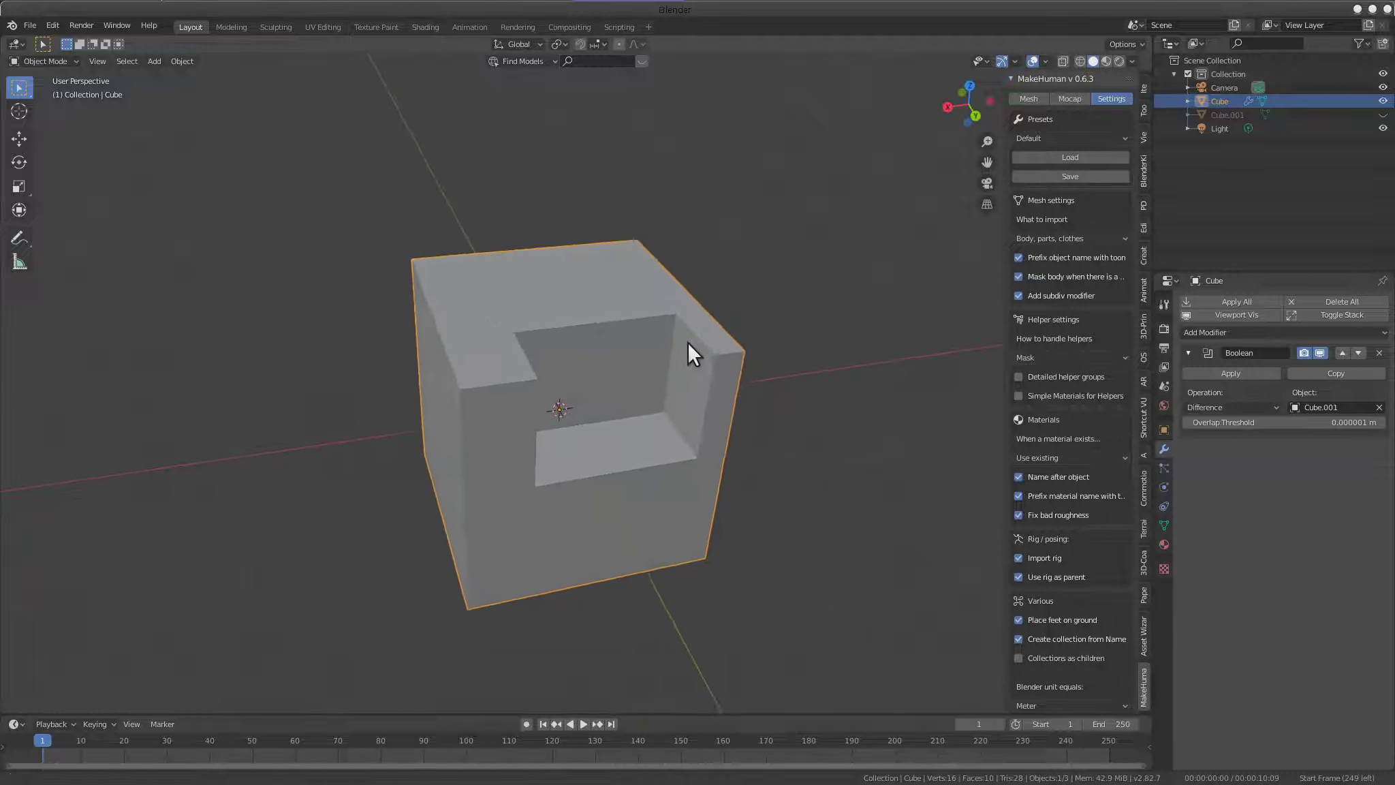
scroll(762, 388, up, 3)
mouse_move(761, 388)
middle_down()
mouse_move(726, 399)
mouse_move(779, 311)
middle_up()
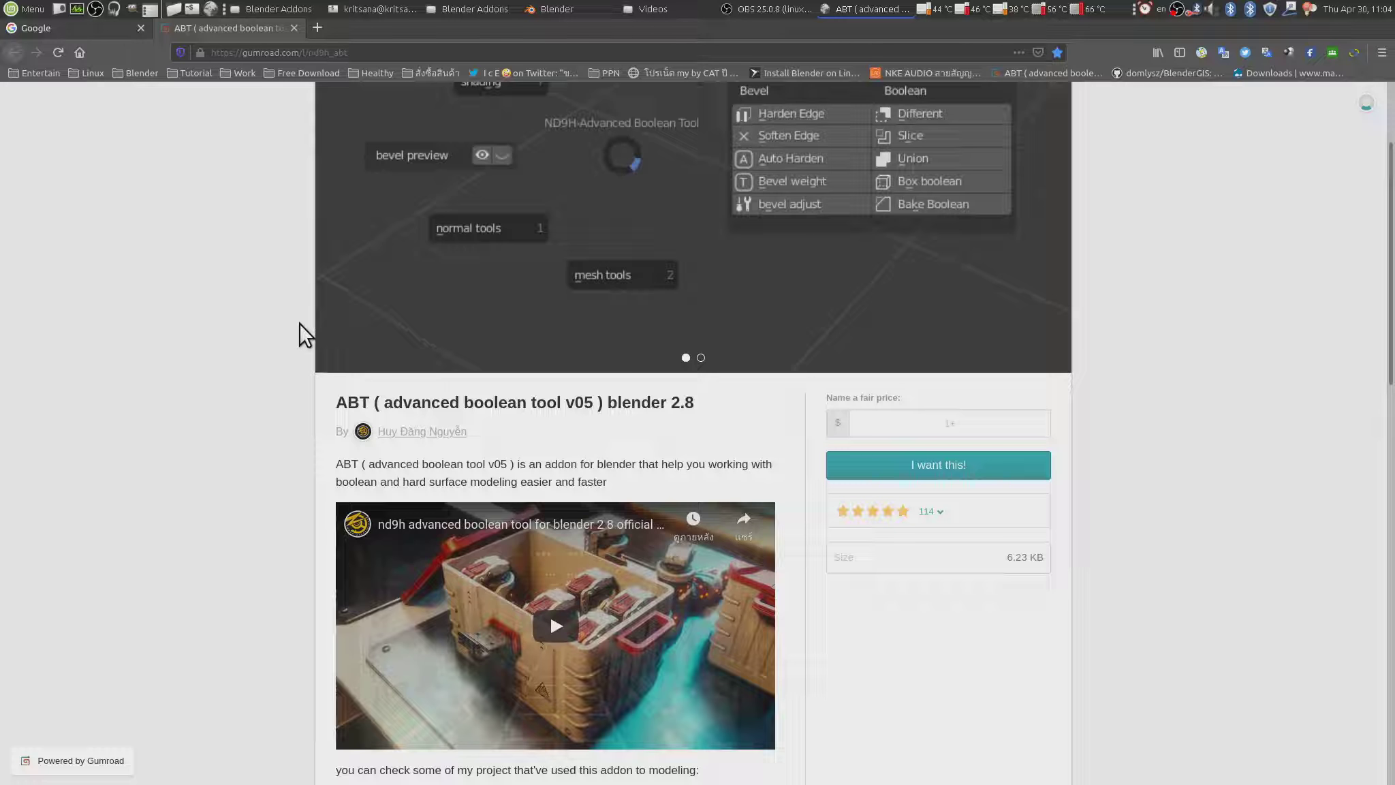
Scroll the ABT Gumroad page and check its $0+ price tag
scroll(304, 321, down, 3)
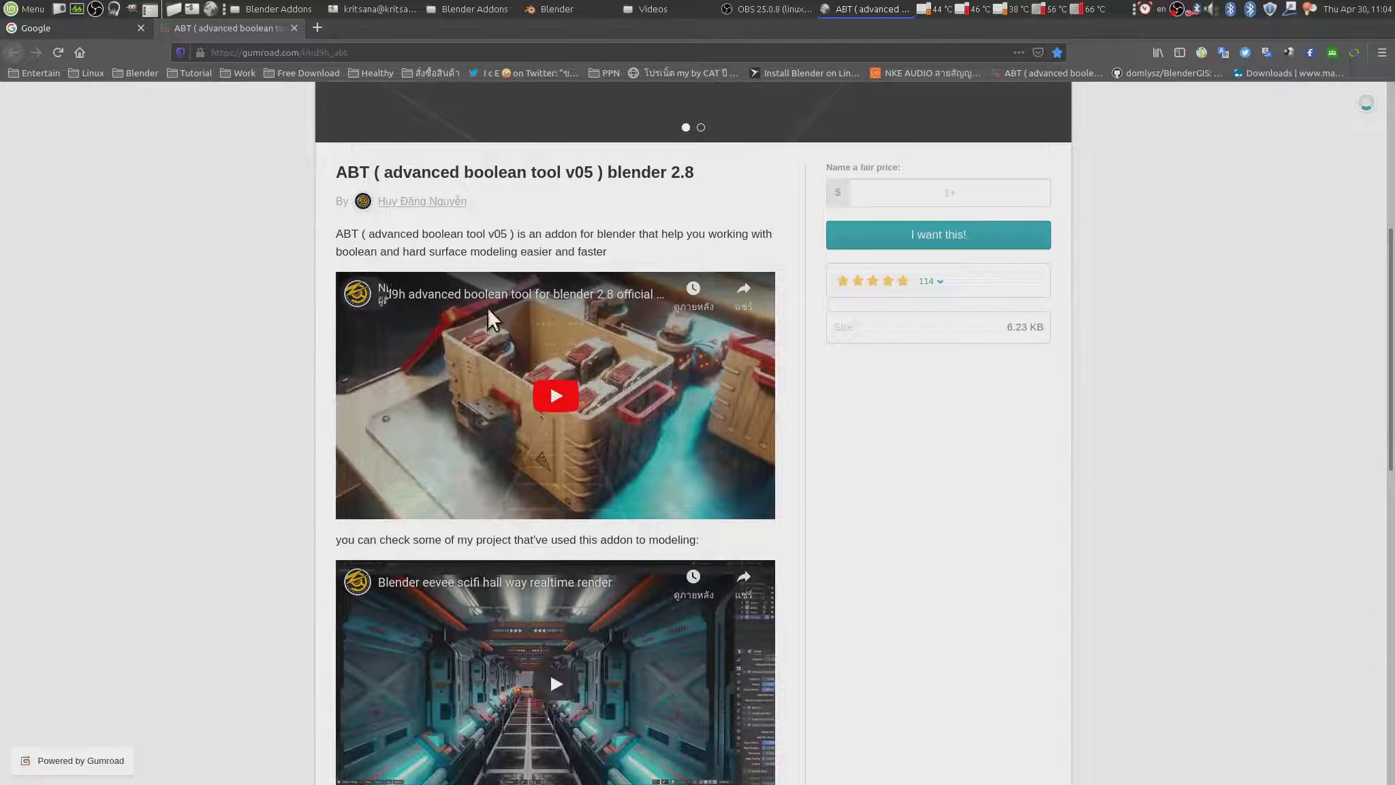
scroll(338, 365, up, 2)
scroll(341, 361, up, 3)
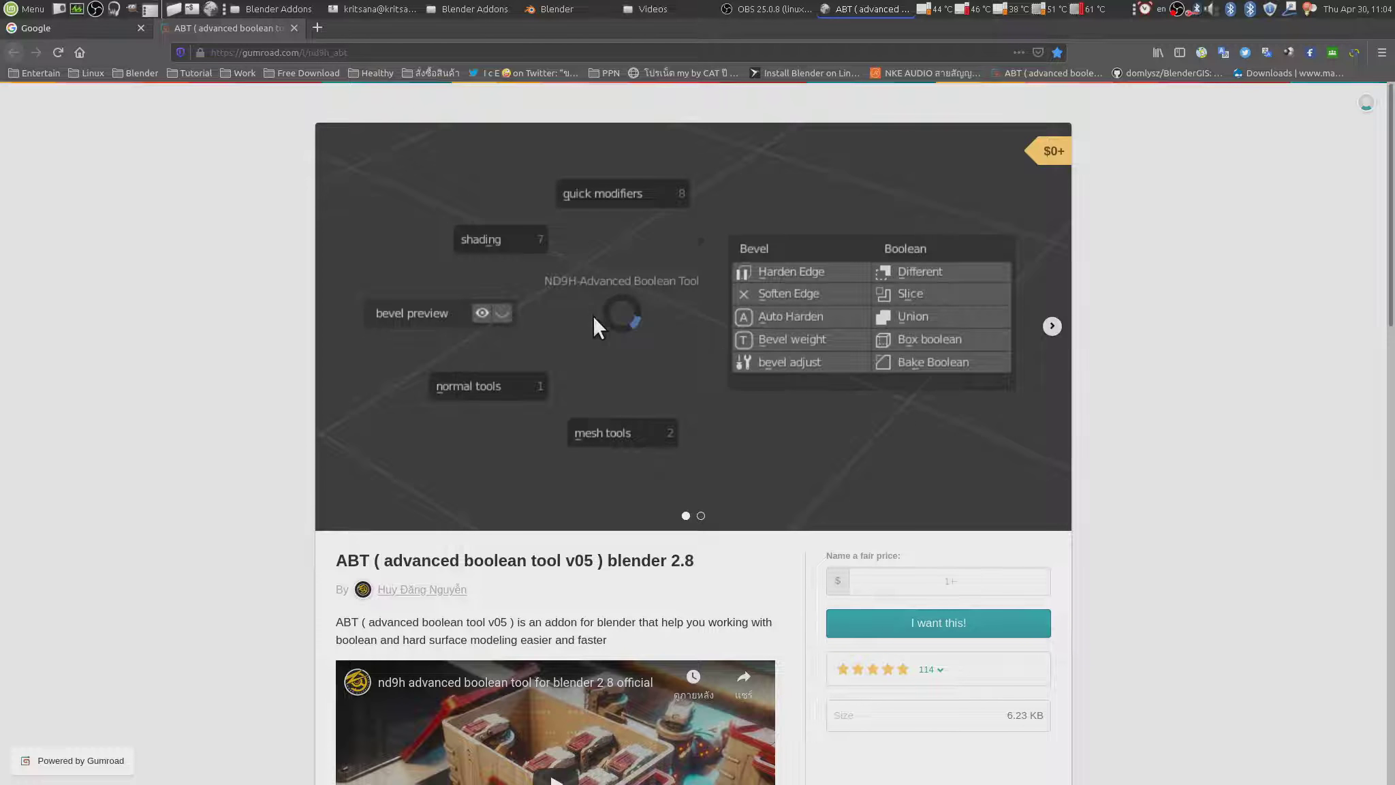
scroll(1127, 489, down, 1)
scroll(524, 570, down, 4)
scroll(492, 570, down, 3)
scroll(489, 566, down, 2)
scroll(492, 567, up, 3)
scroll(1114, 309, up, 5)
scroll(1148, 329, up, 2)
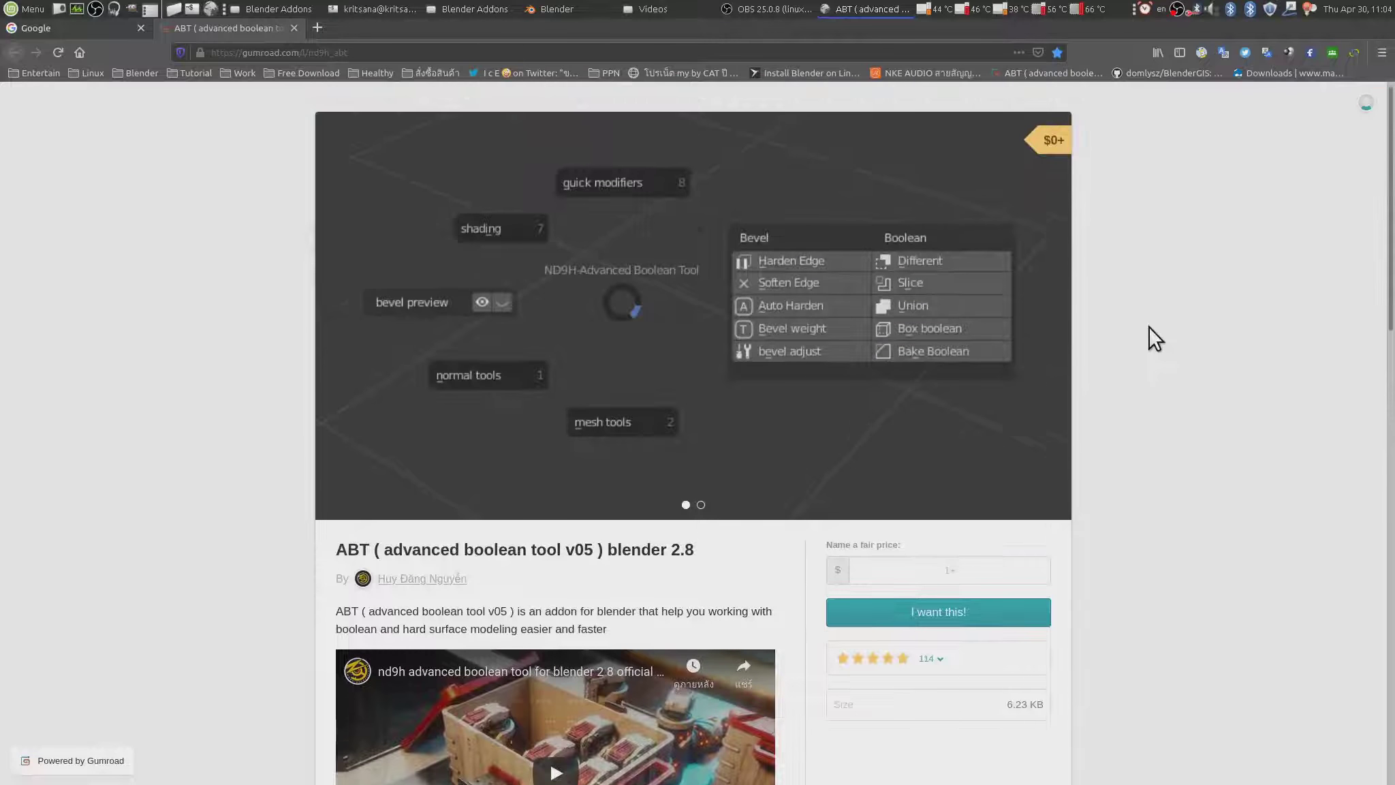
double_click(1064, 151)
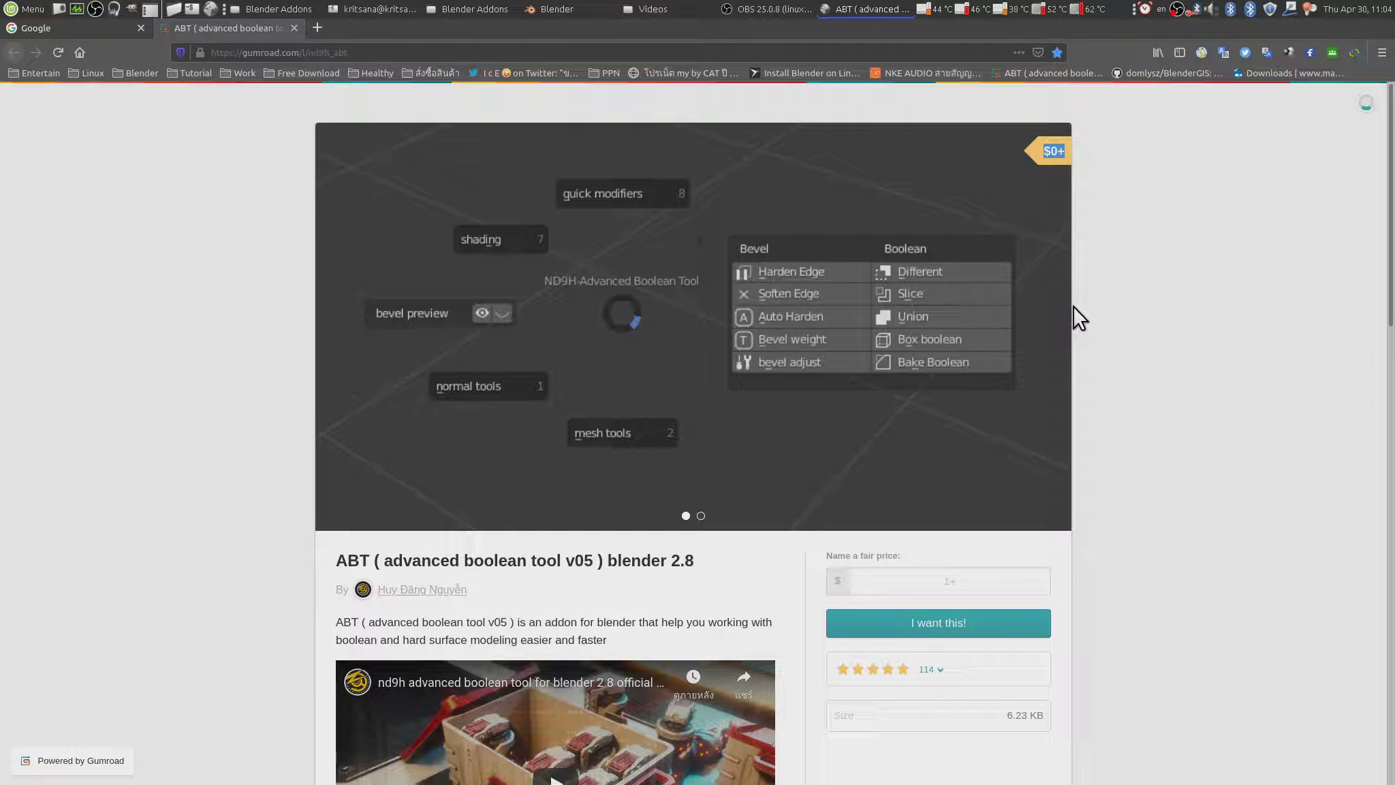
click(1112, 292)
Browse the ABT description and demo videos, ending at the fair-price field
scroll(707, 389, down, 3)
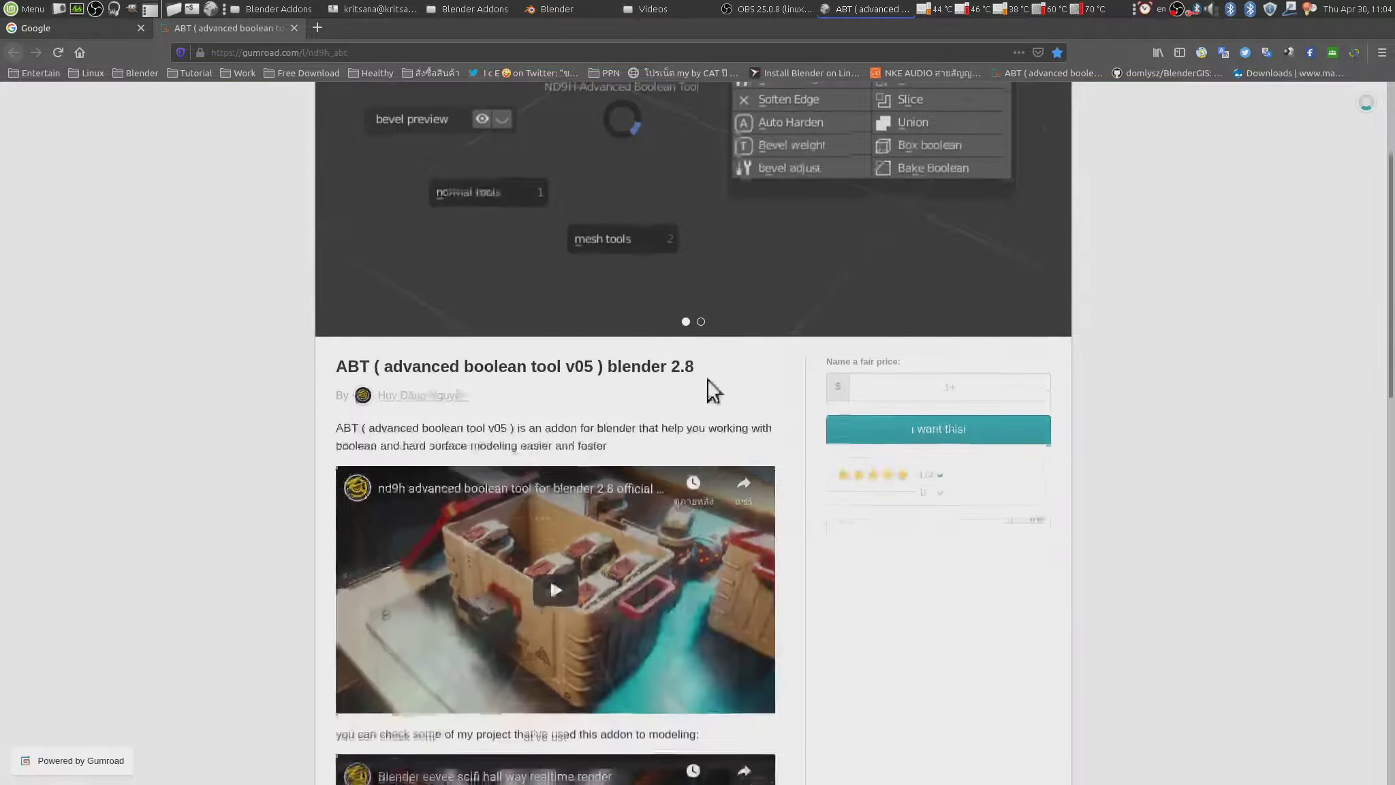
scroll(477, 381, down, 7)
scroll(327, 388, down, 4)
scroll(402, 303, down, 3)
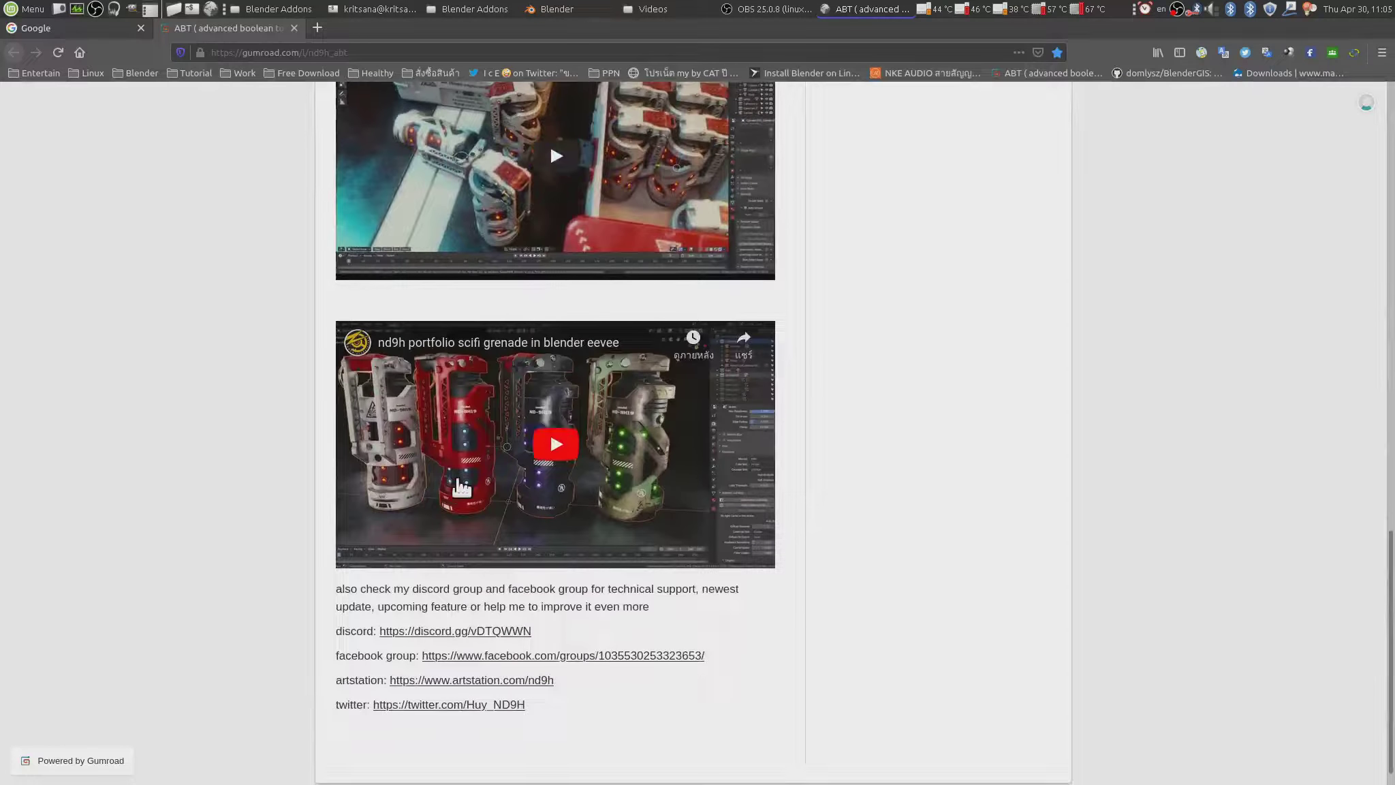
scroll(531, 347, up, 2)
scroll(511, 313, up, 2)
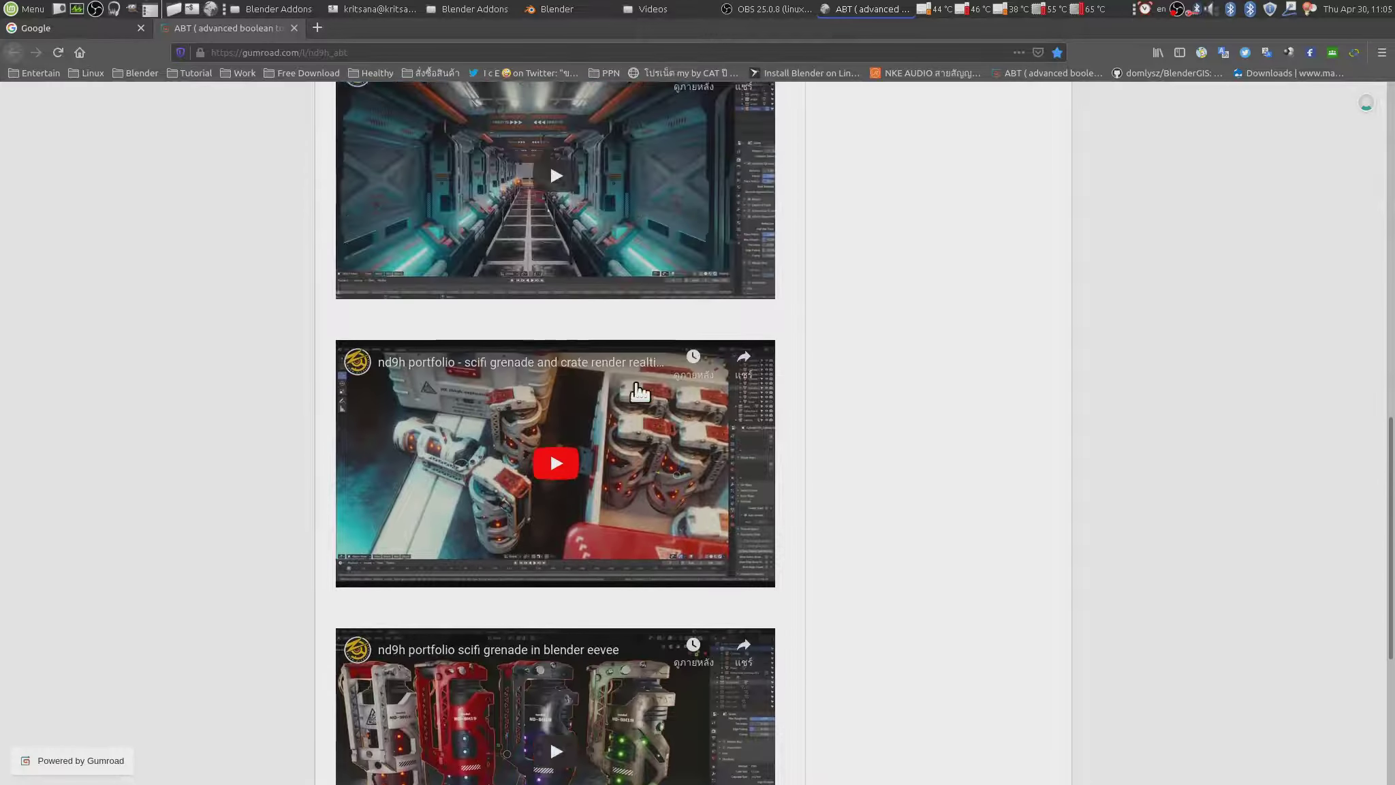
scroll(491, 272, up, 2)
scroll(484, 459, up, 2)
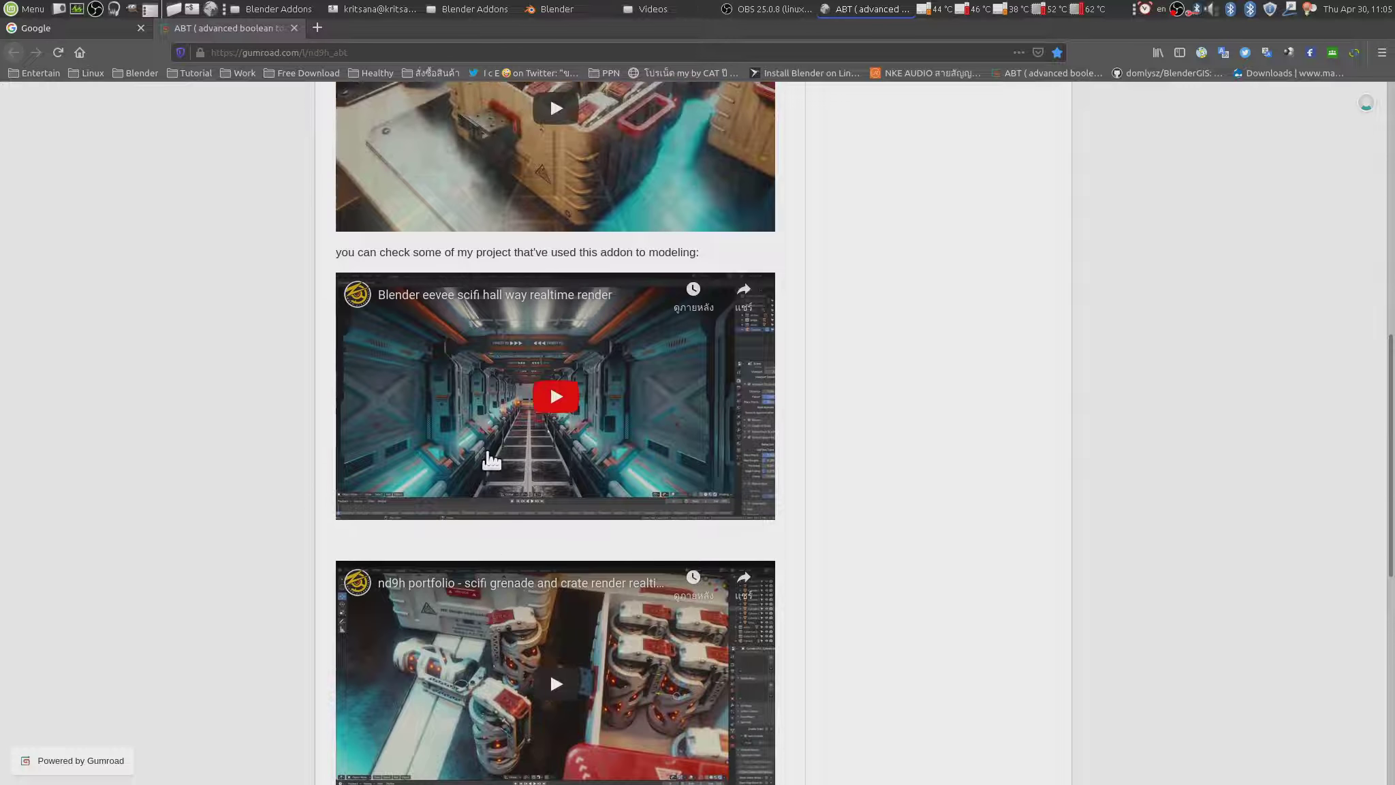
scroll(504, 341, up, 2)
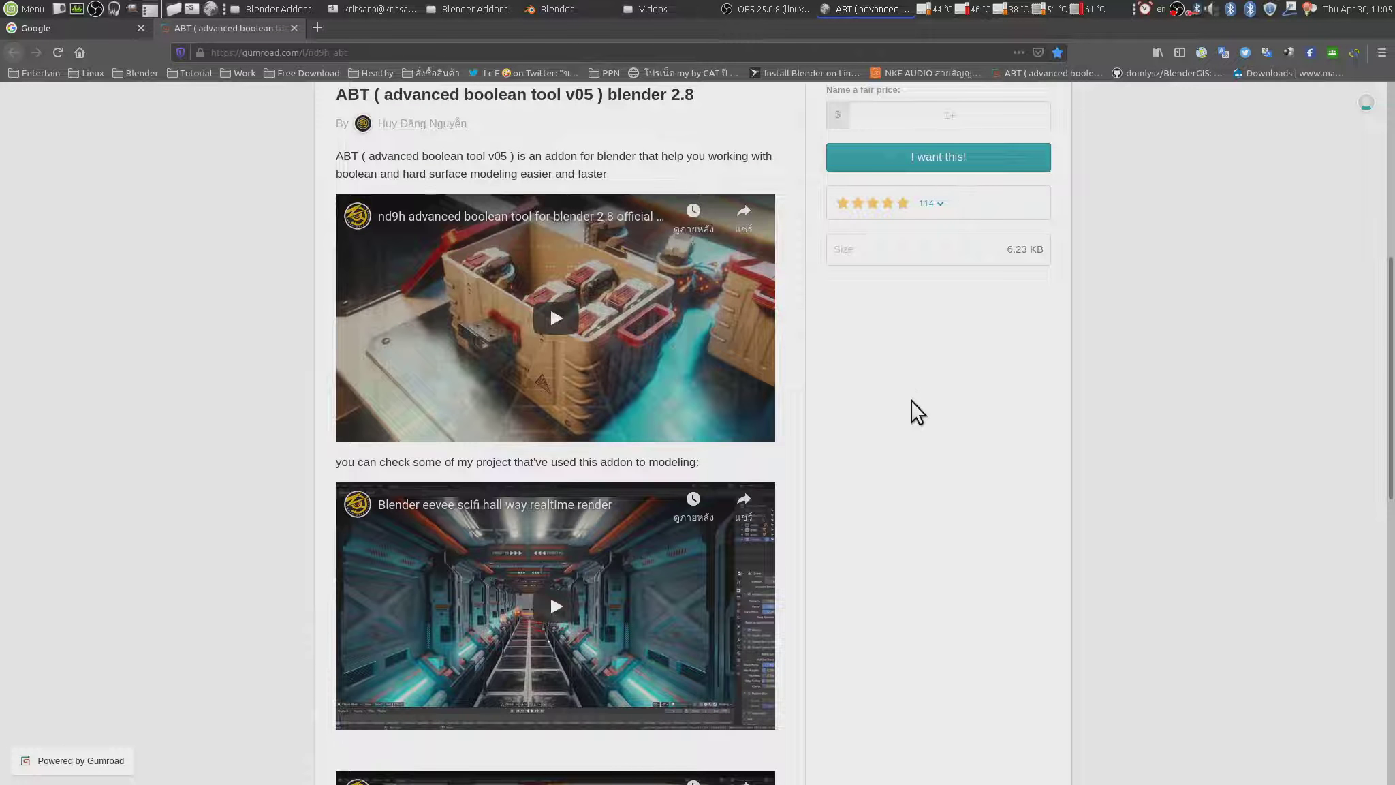
scroll(911, 402, down, 3)
scroll(911, 420, down, 3)
scroll(911, 419, down, 2)
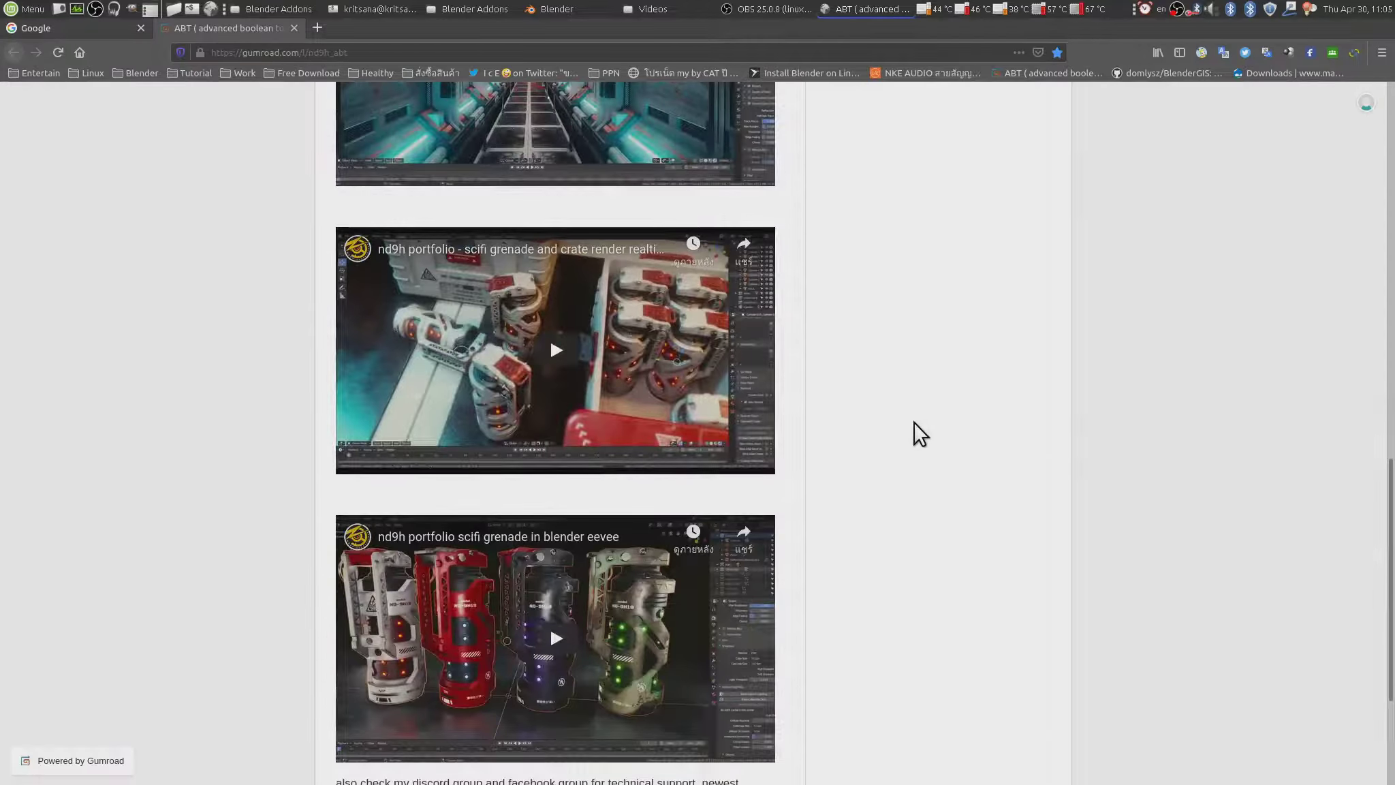
scroll(915, 423, down, 2)
scroll(916, 409, down, 1)
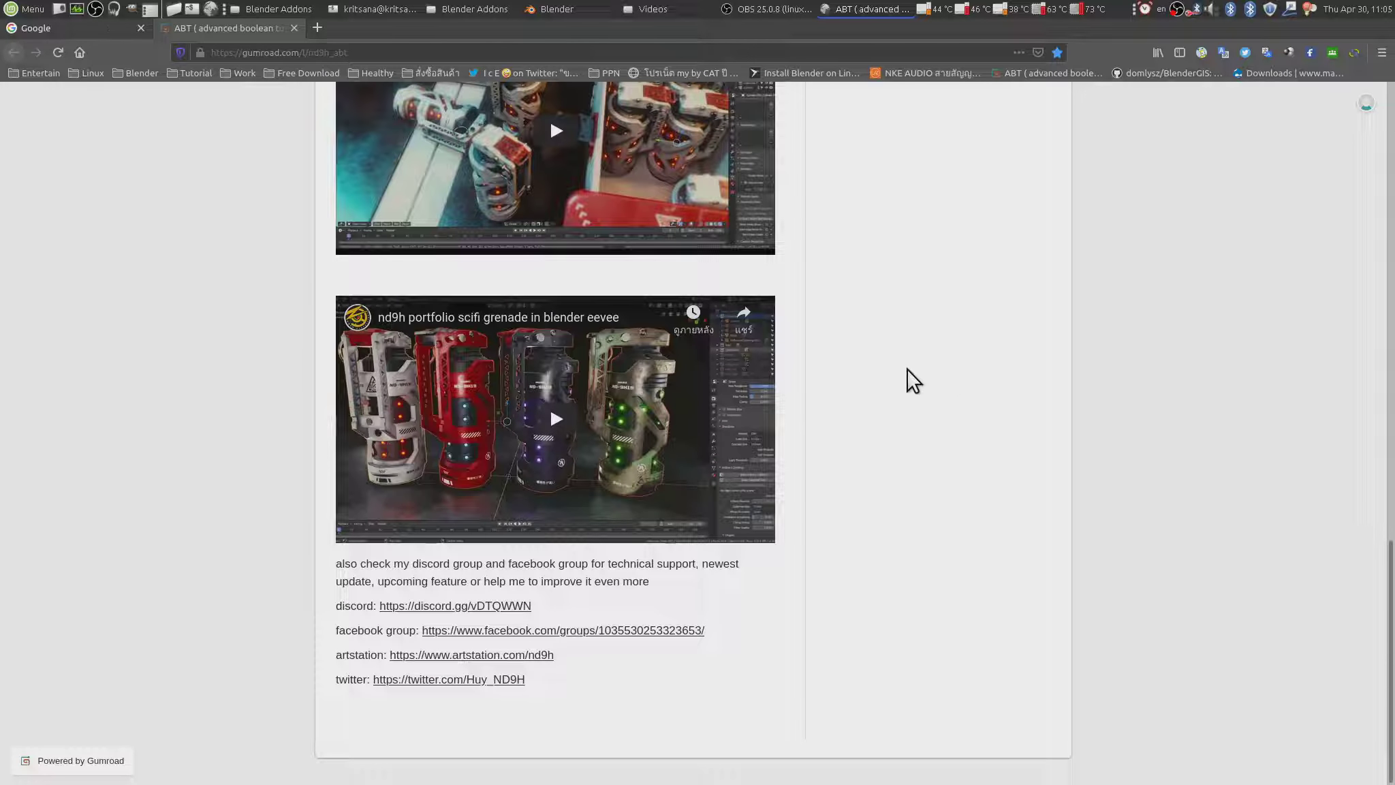
scroll(925, 457, up, 5)
scroll(933, 463, up, 6)
scroll(940, 451, up, 5)
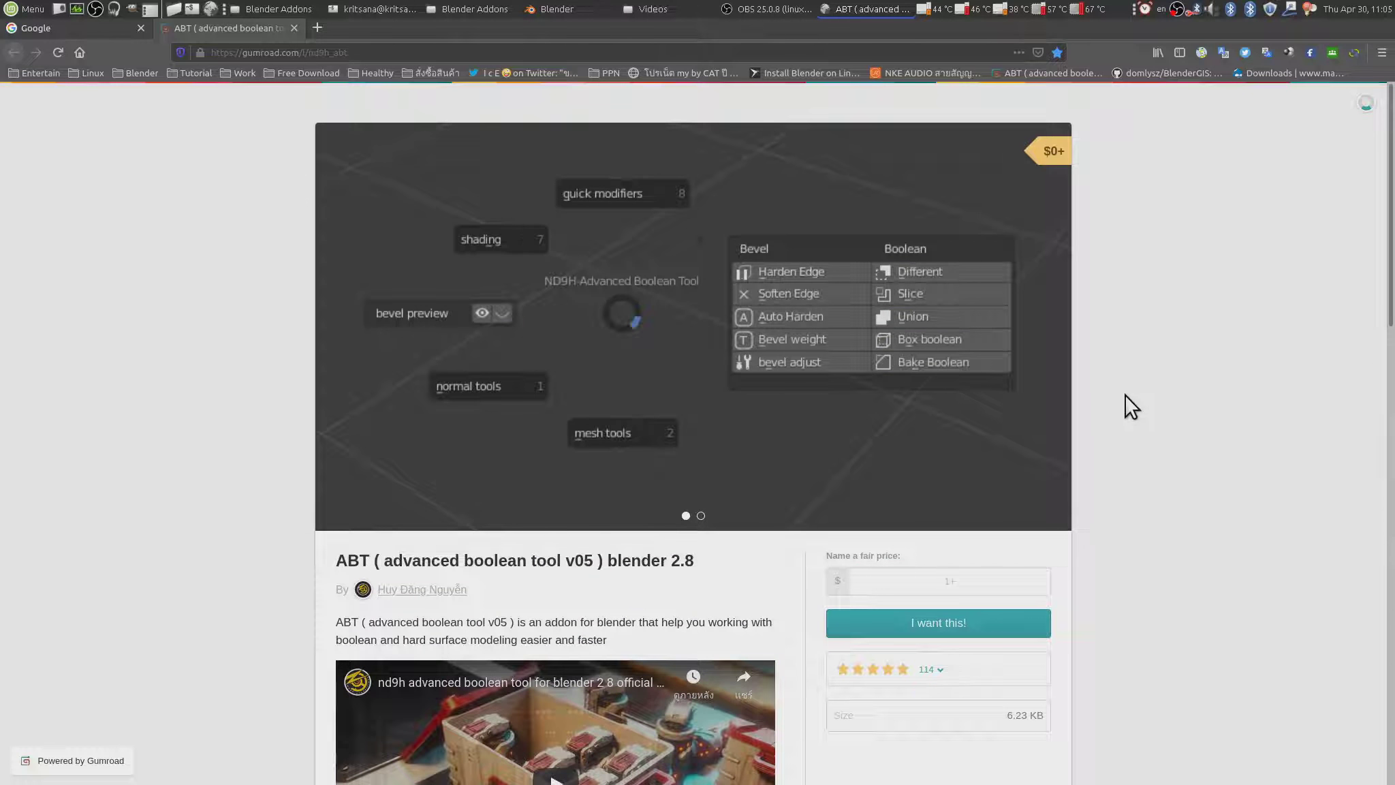
scroll(1168, 319, down, 2)
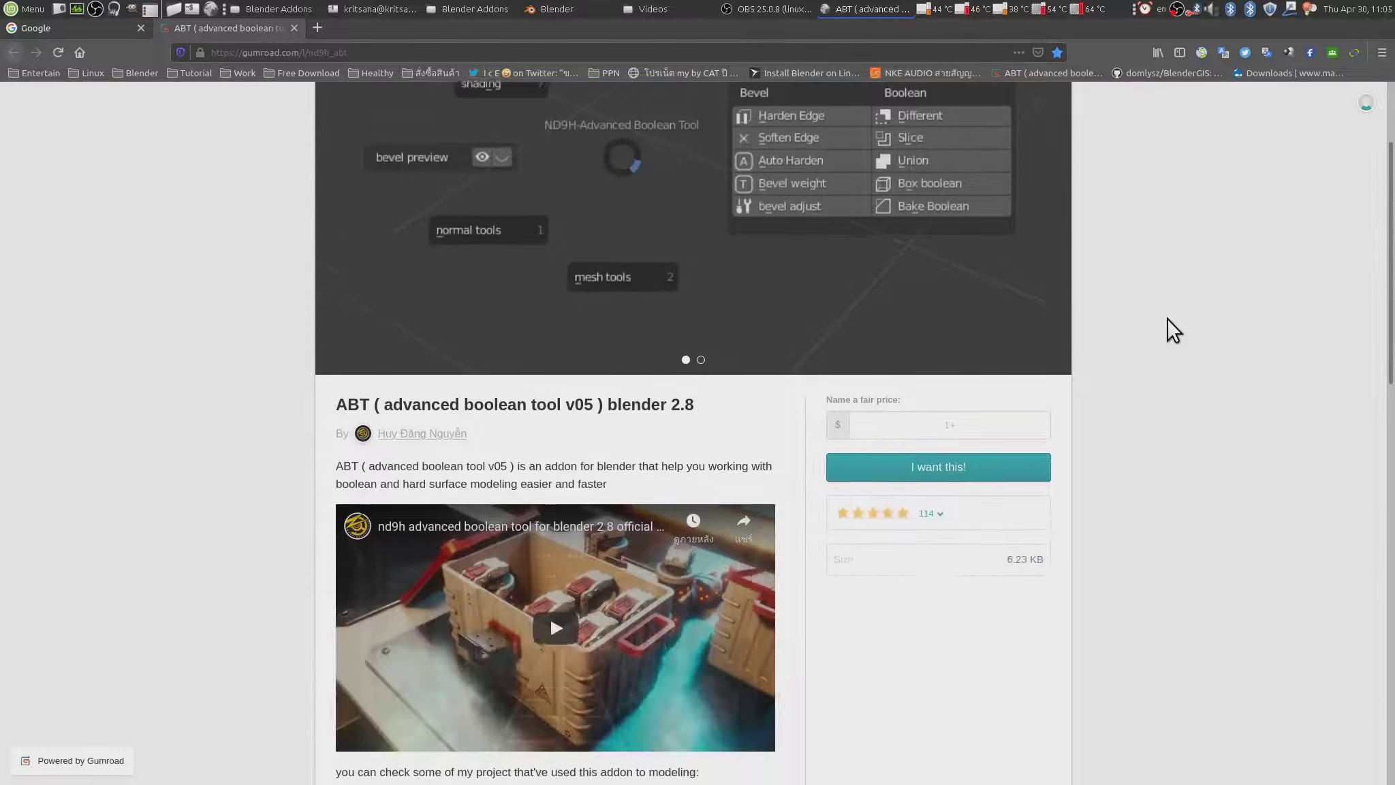
scroll(1168, 315, down, 1)
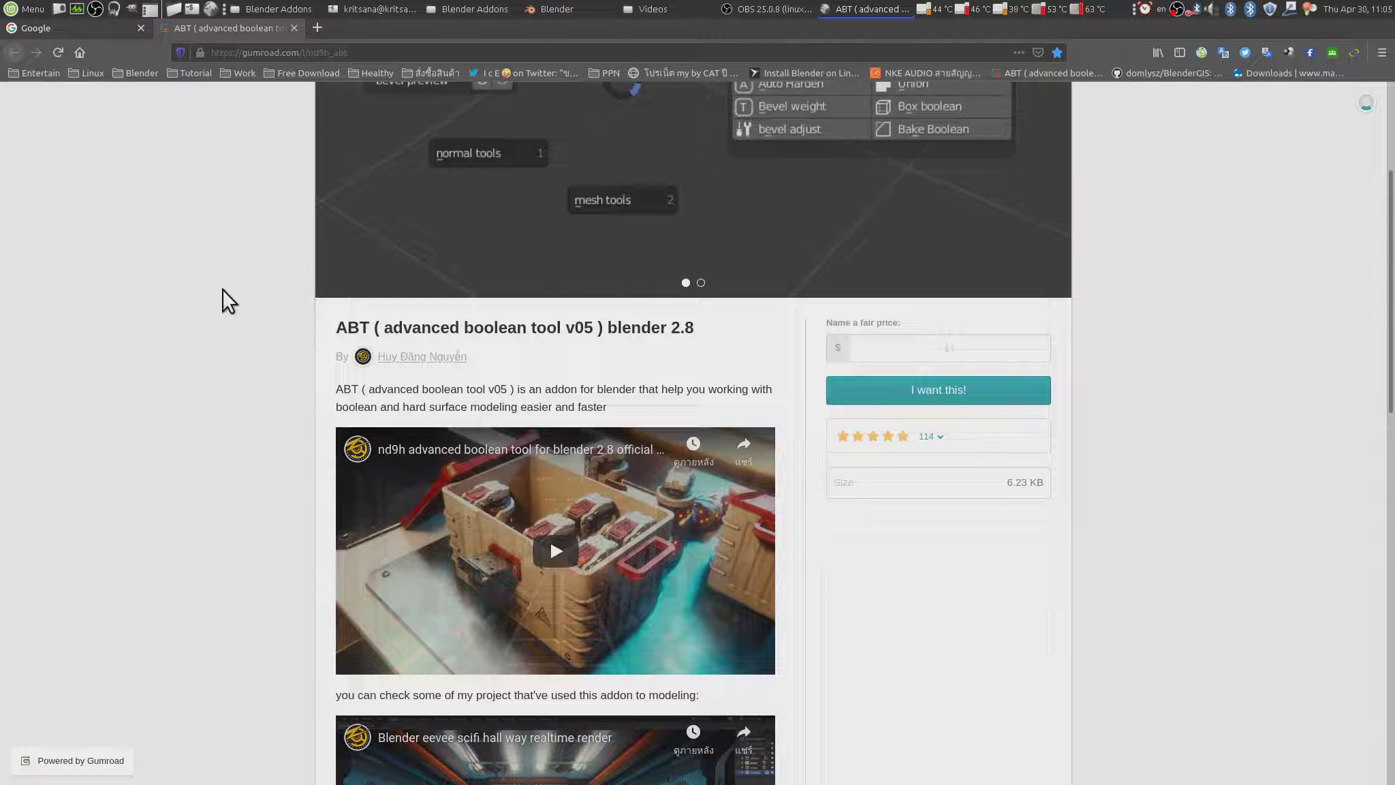
click(944, 351)
Enter a fair price of 0.00 and open the purchase form
text(0.00)
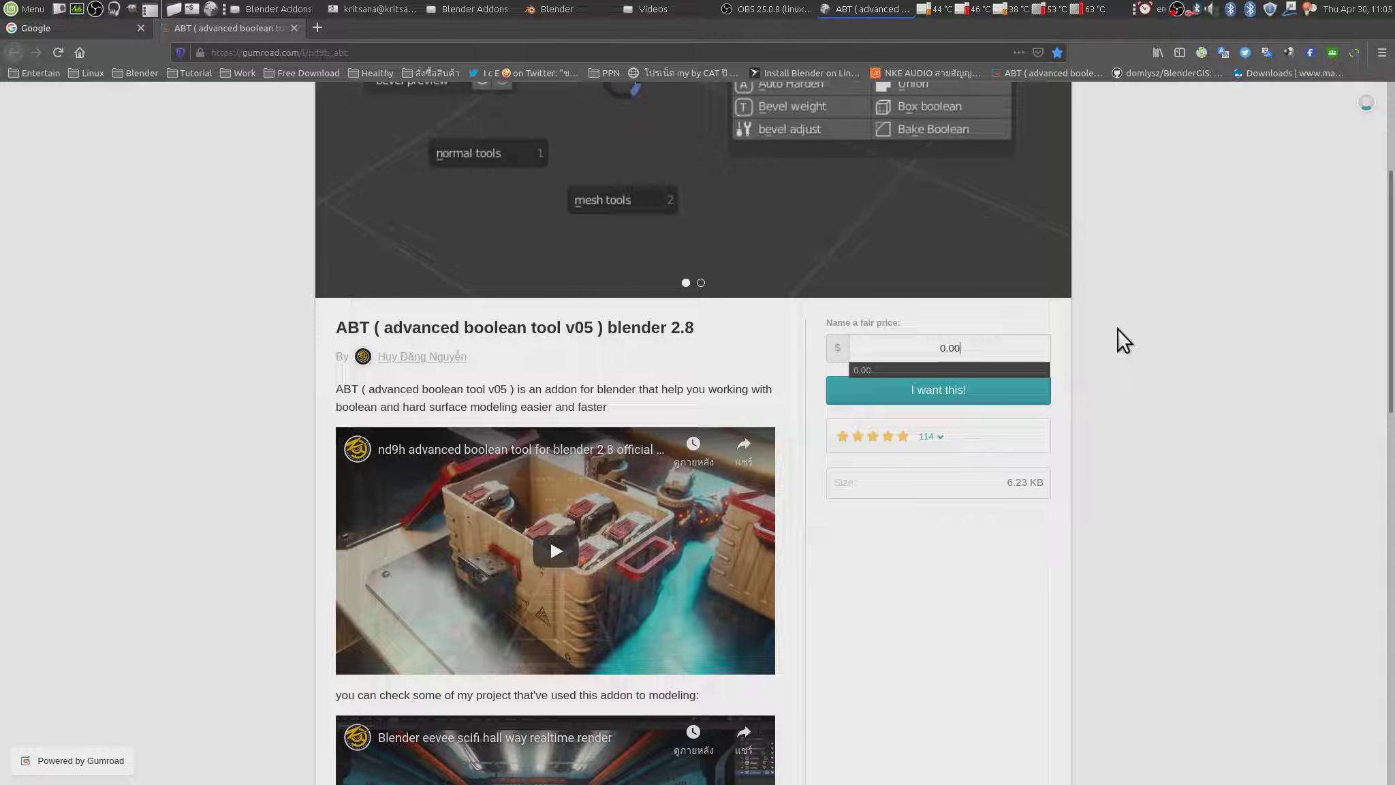
key(Escape)
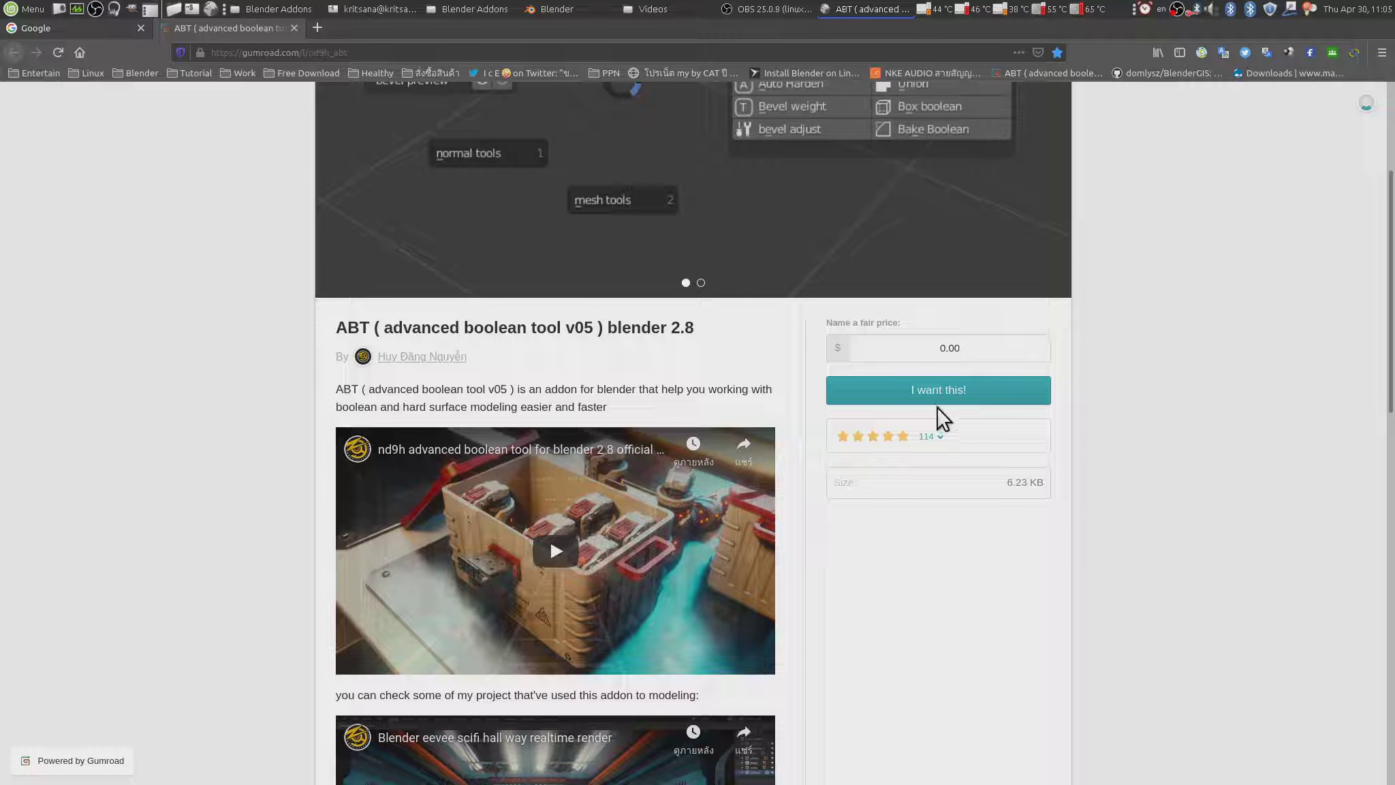
click(992, 401)
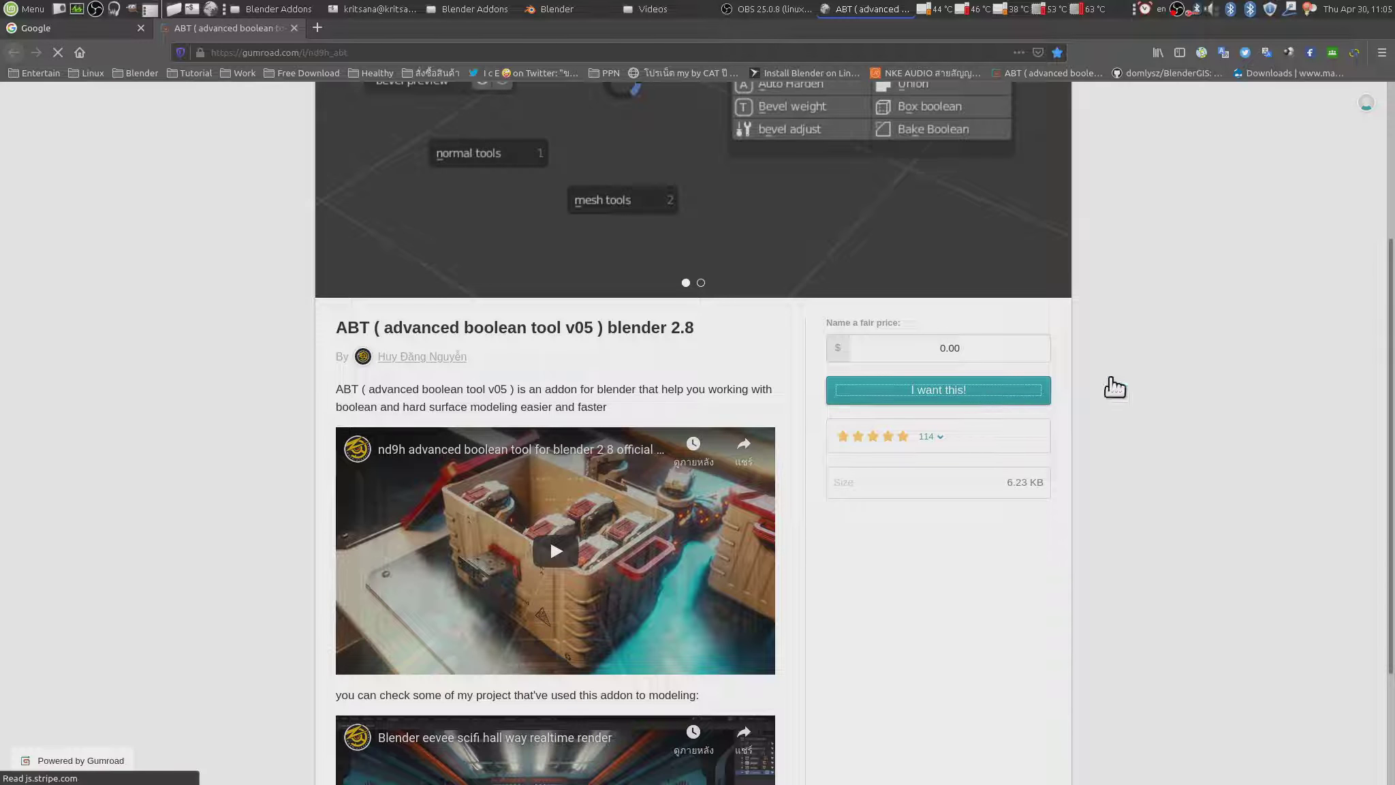
Fill in the saved e-mail address, get ABT for free, and close its tab
click(726, 204)
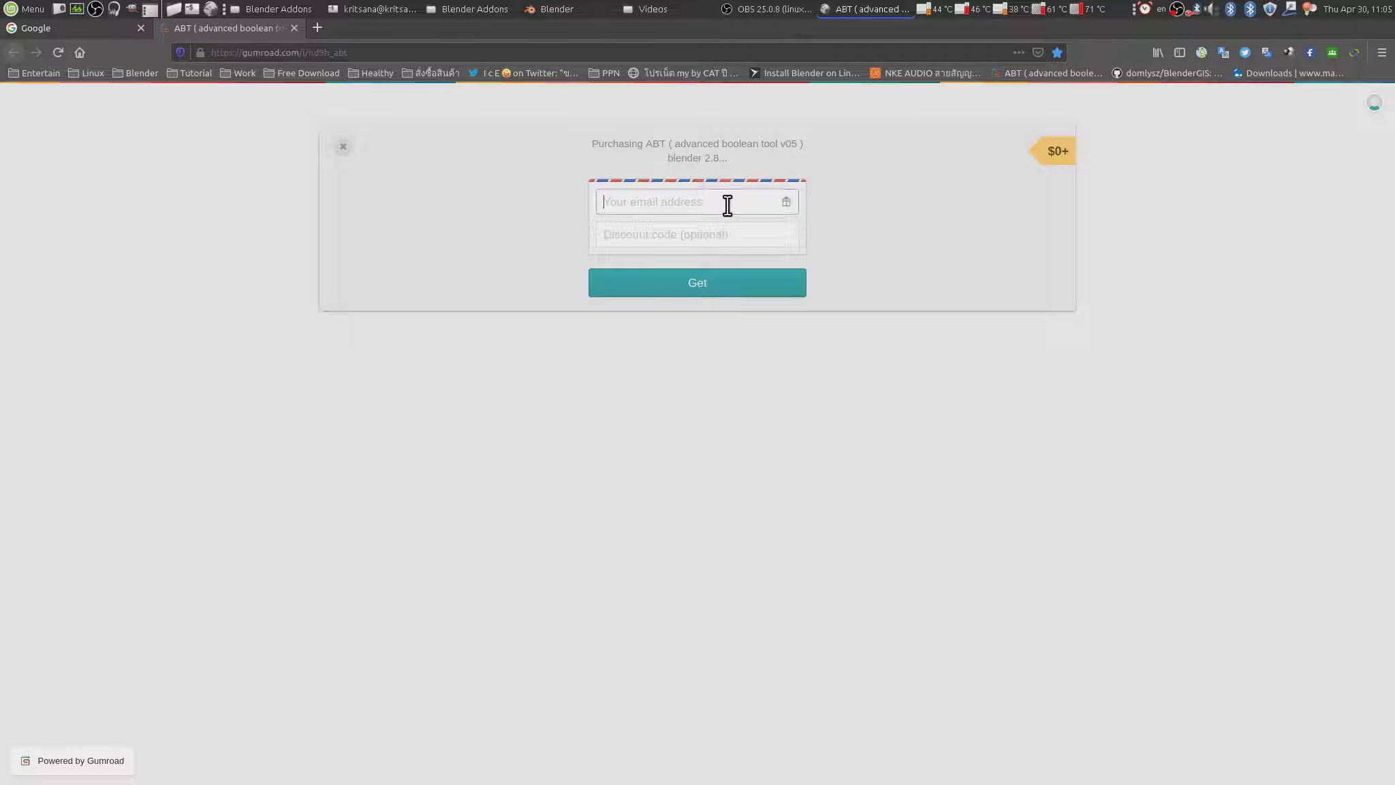
click(856, 351)
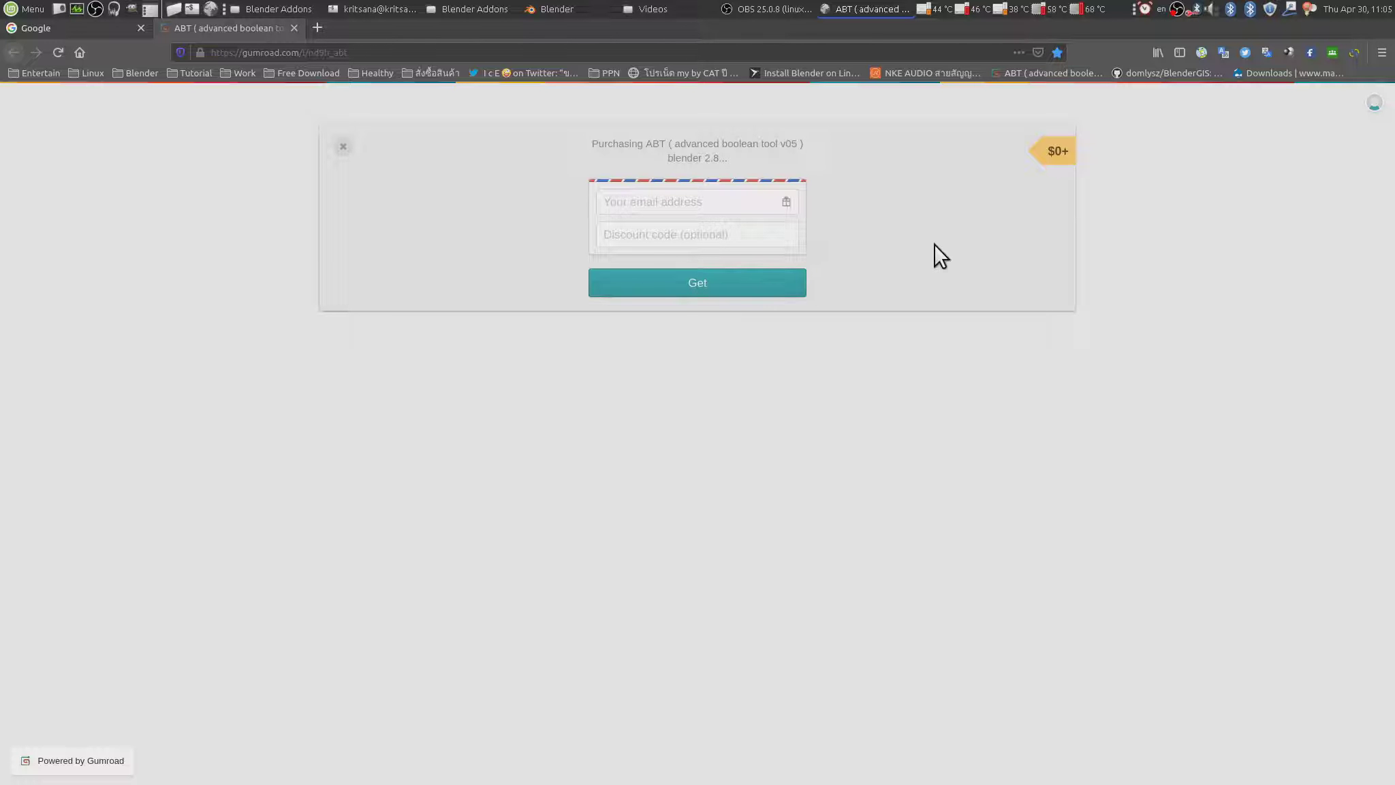
click(663, 202)
click(663, 203)
click(696, 282)
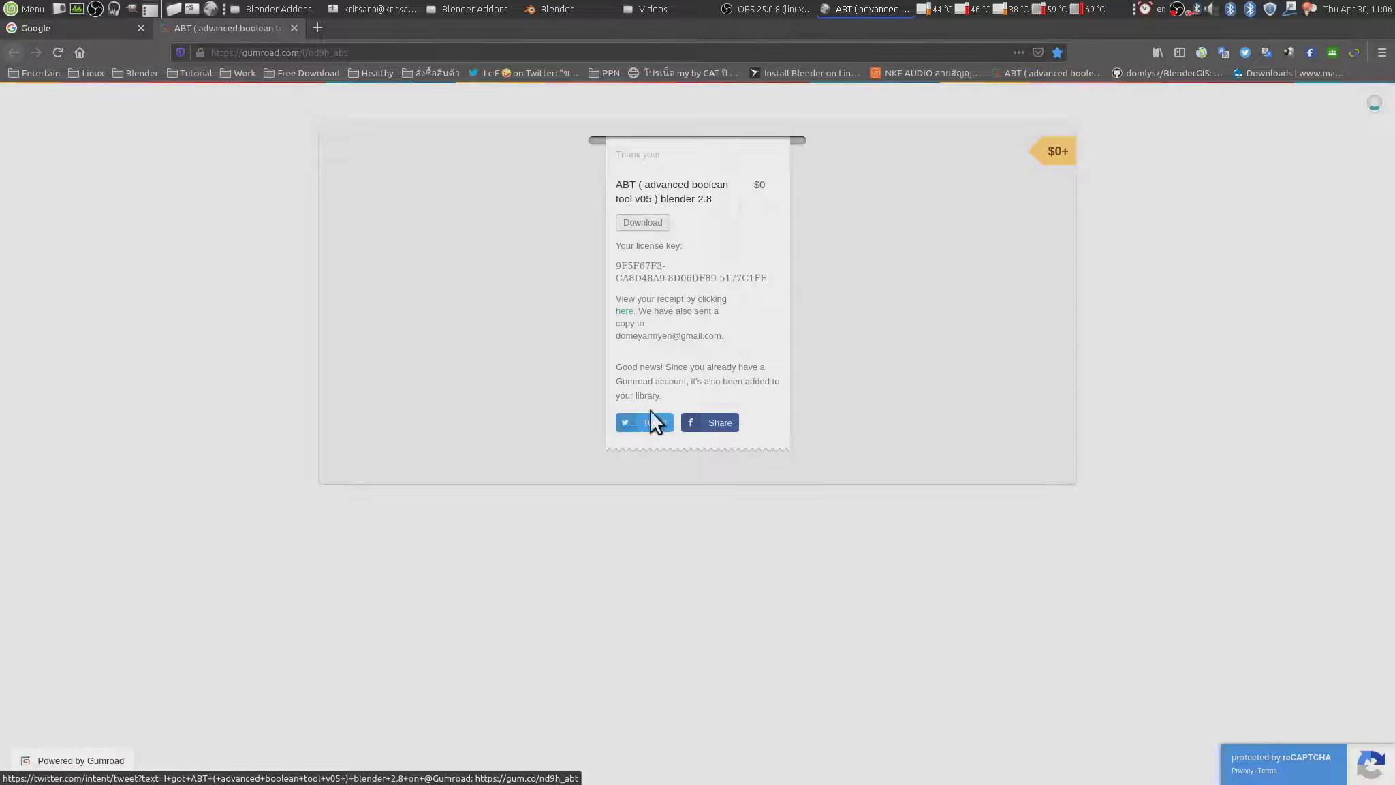
middle_click(225, 30)
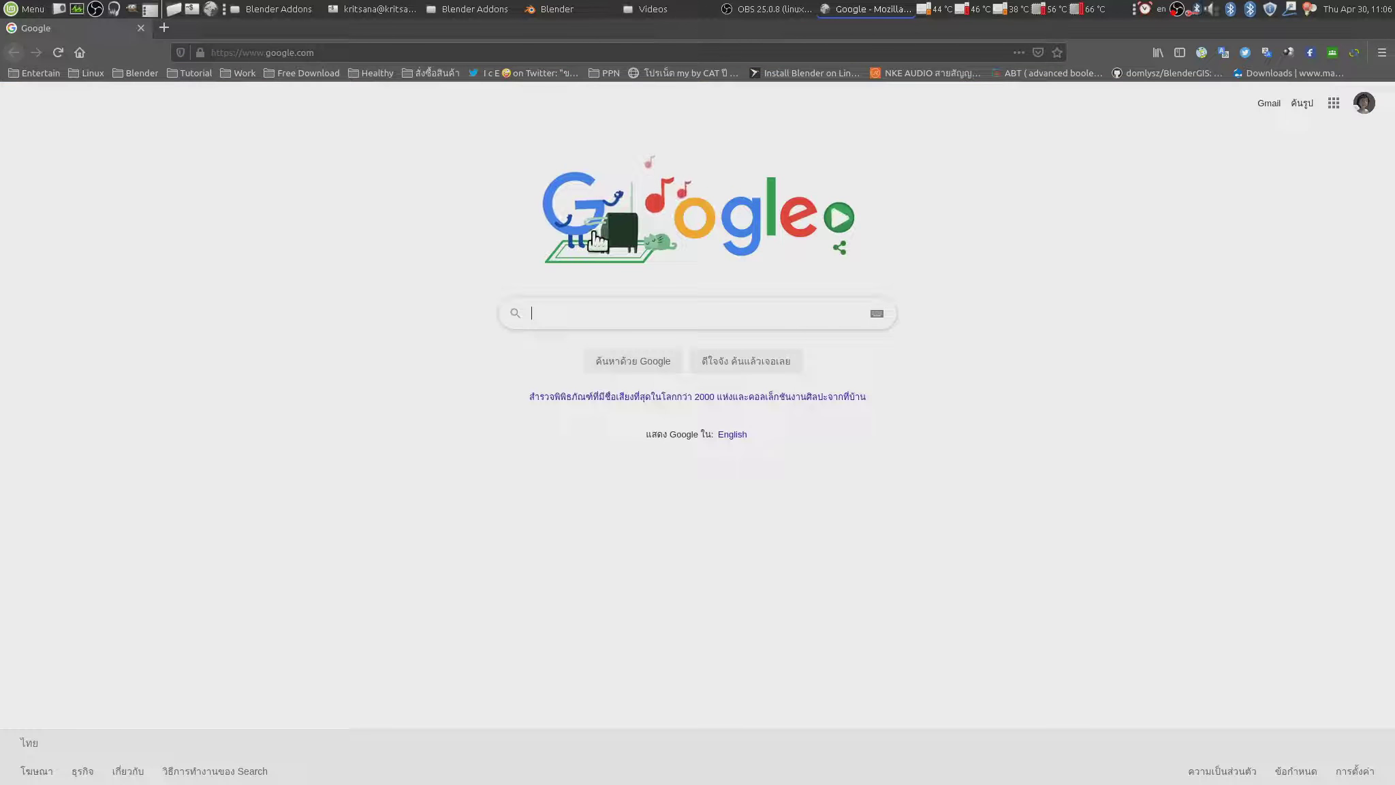
Return to Blender after checking the ABT zip in the Blender Addons folder
click(577, 2)
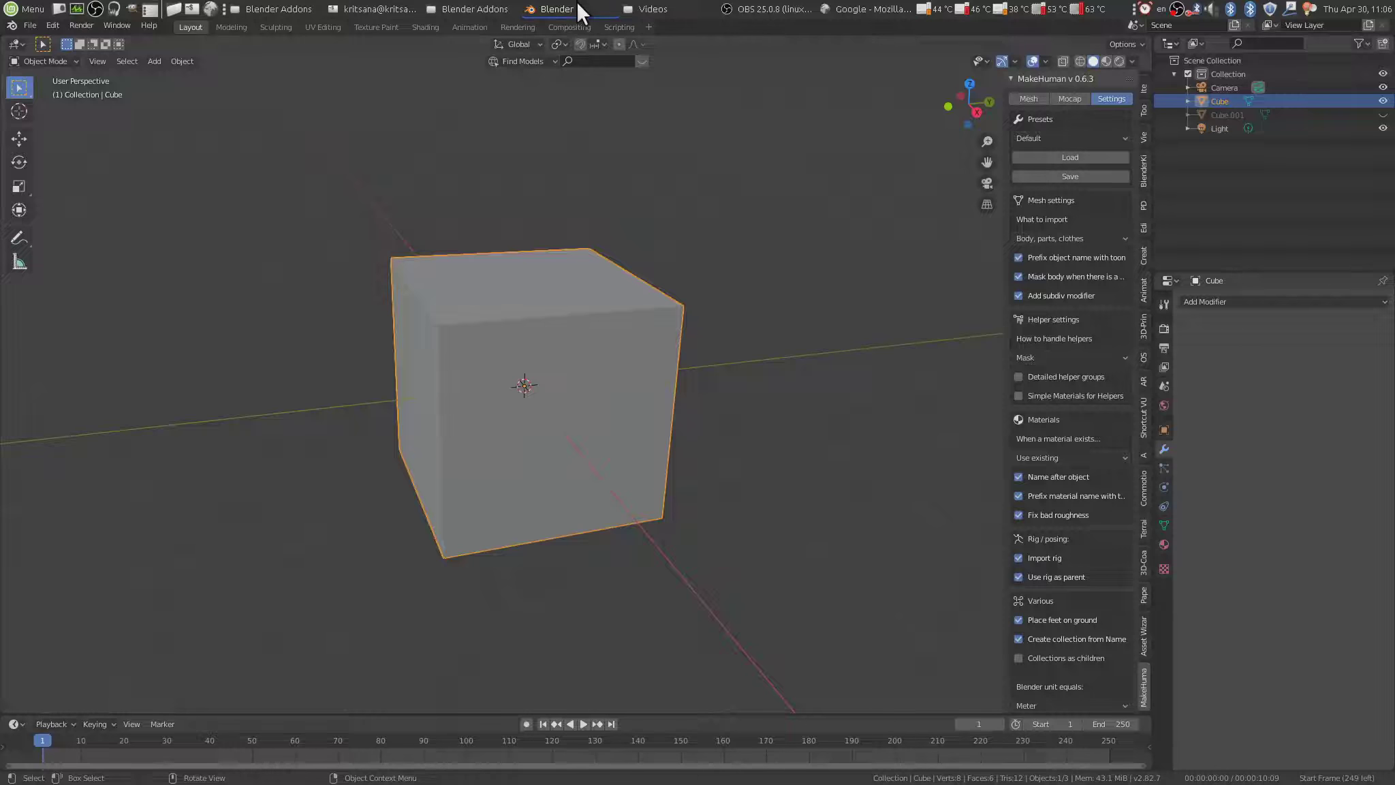
mouse_move(639, 247)
middle_down()
mouse_move(665, 252)
mouse_move(648, 260)
middle_up()
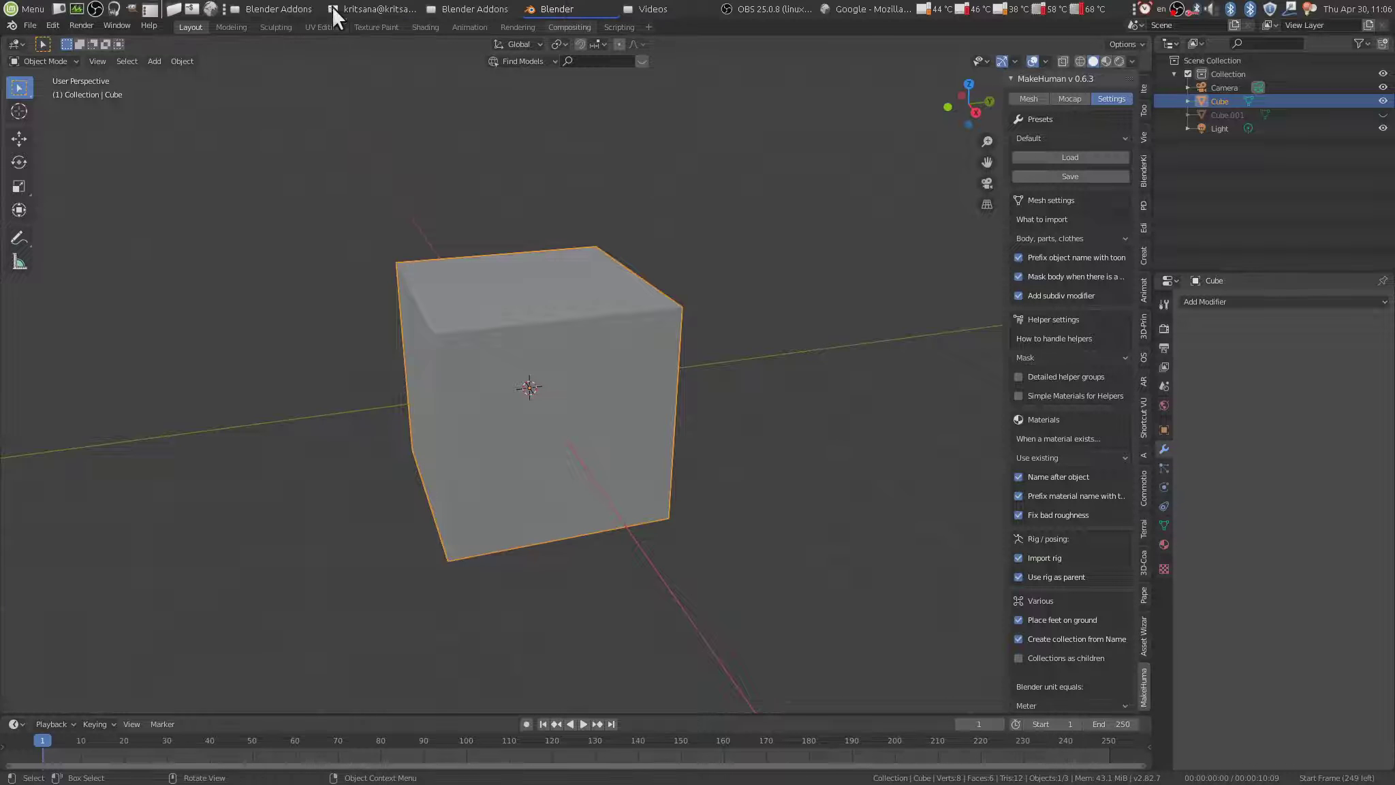
click(463, 9)
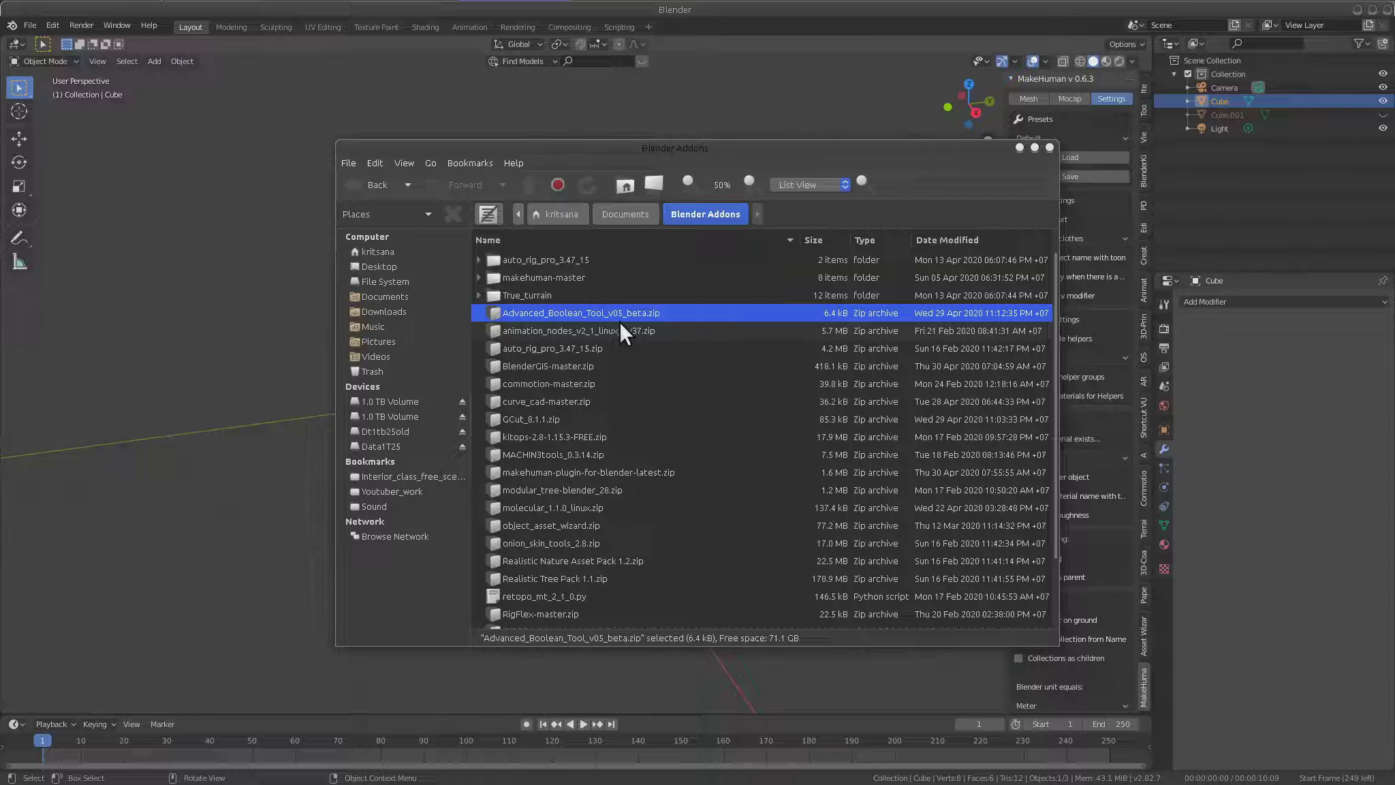
click(865, 31)
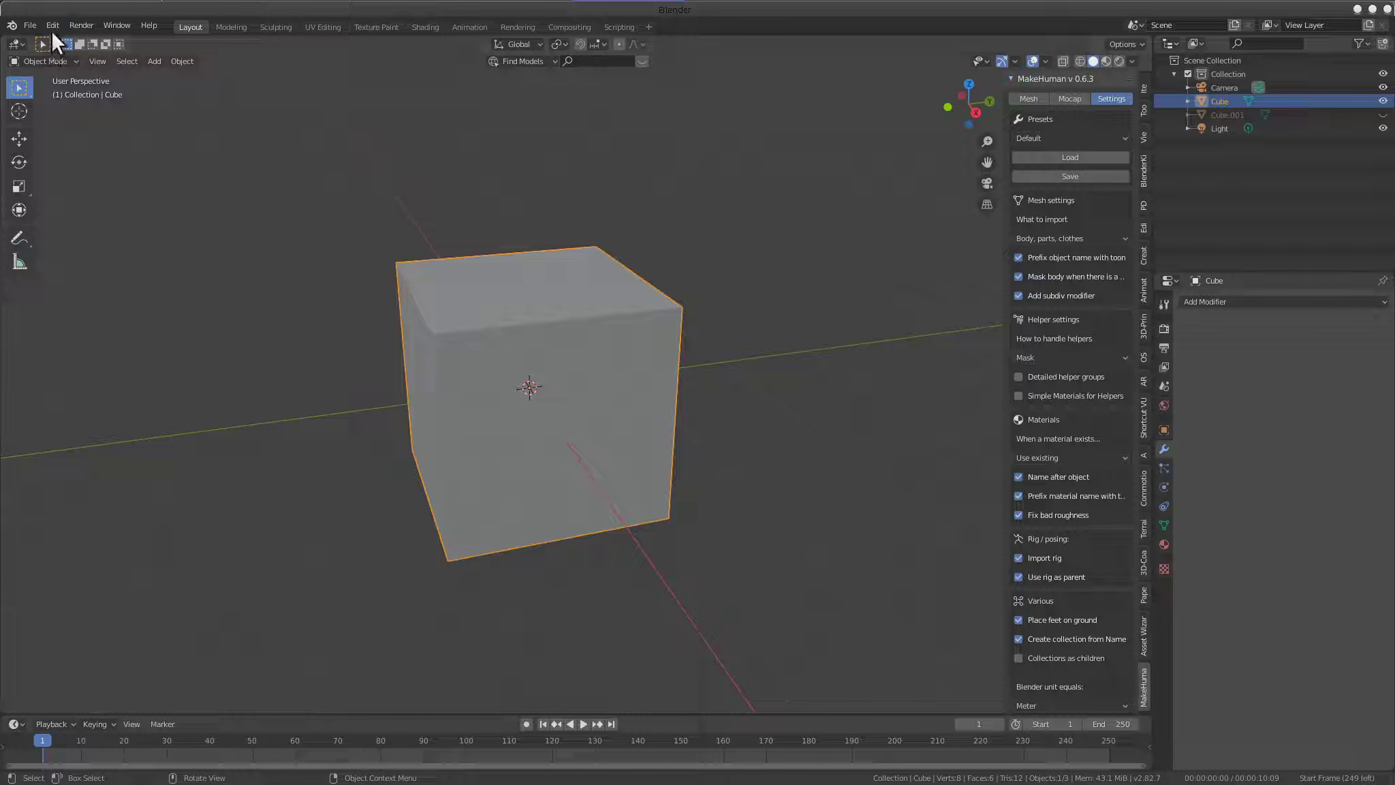
click(53, 26)
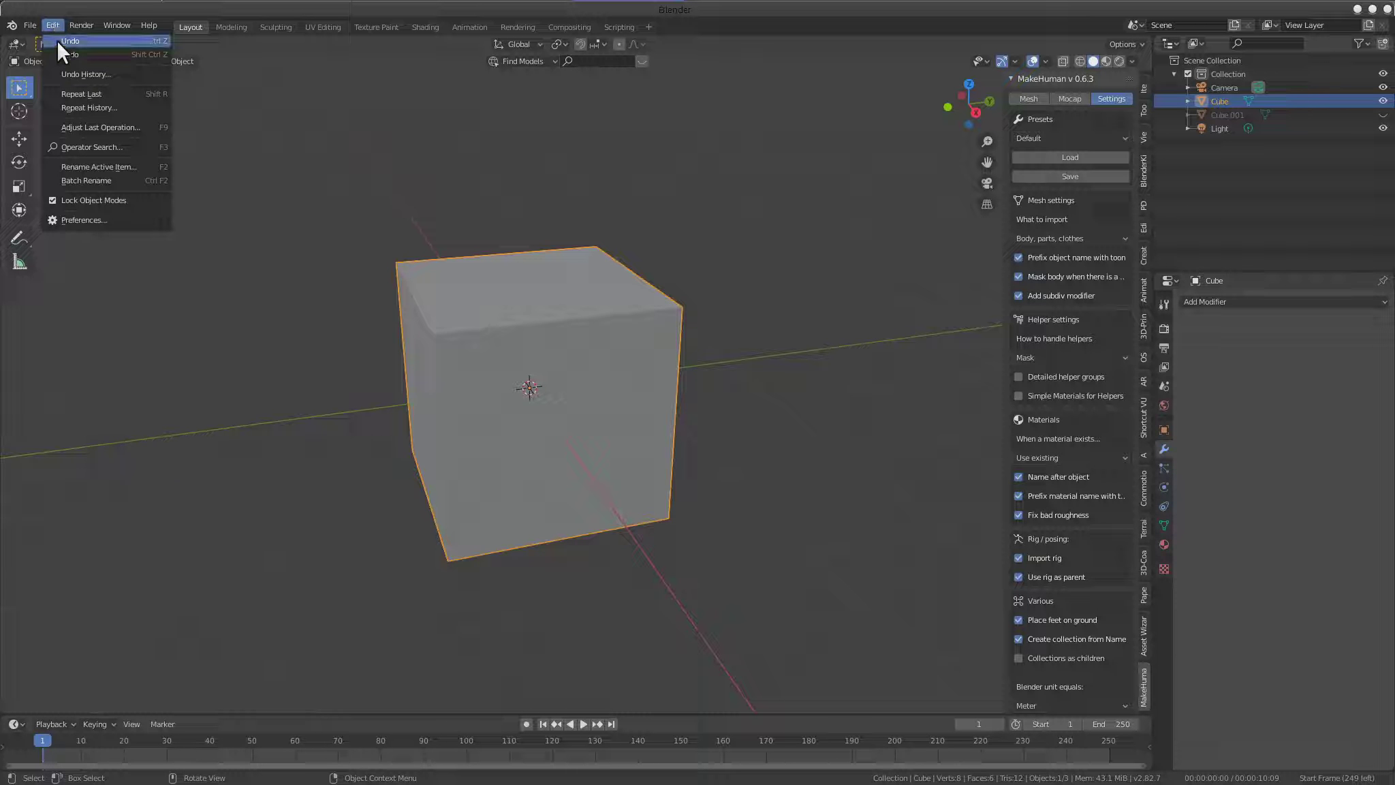
Open Preferences on the Add-ons page with the search filter cleared
click(93, 221)
drag(301, 67, 660, 140)
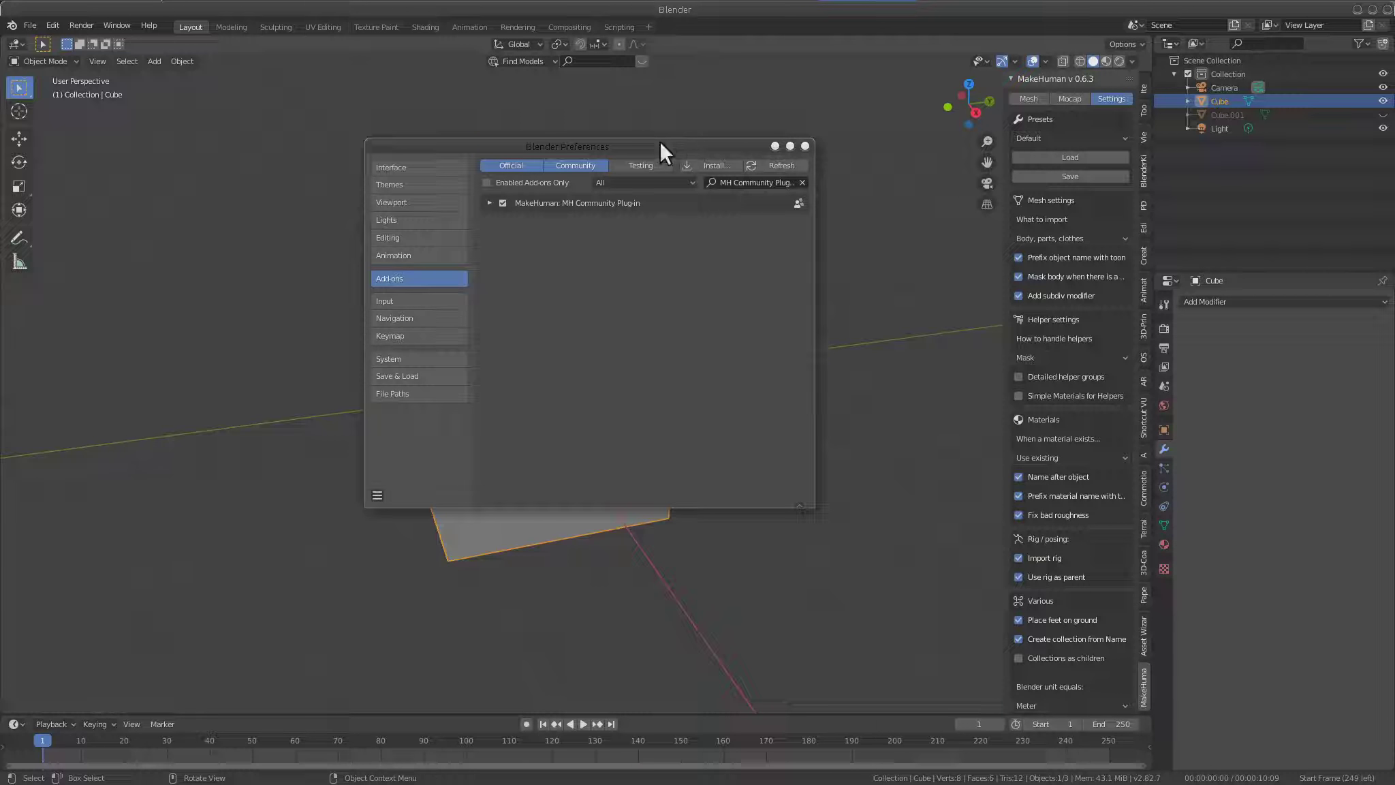
click(409, 242)
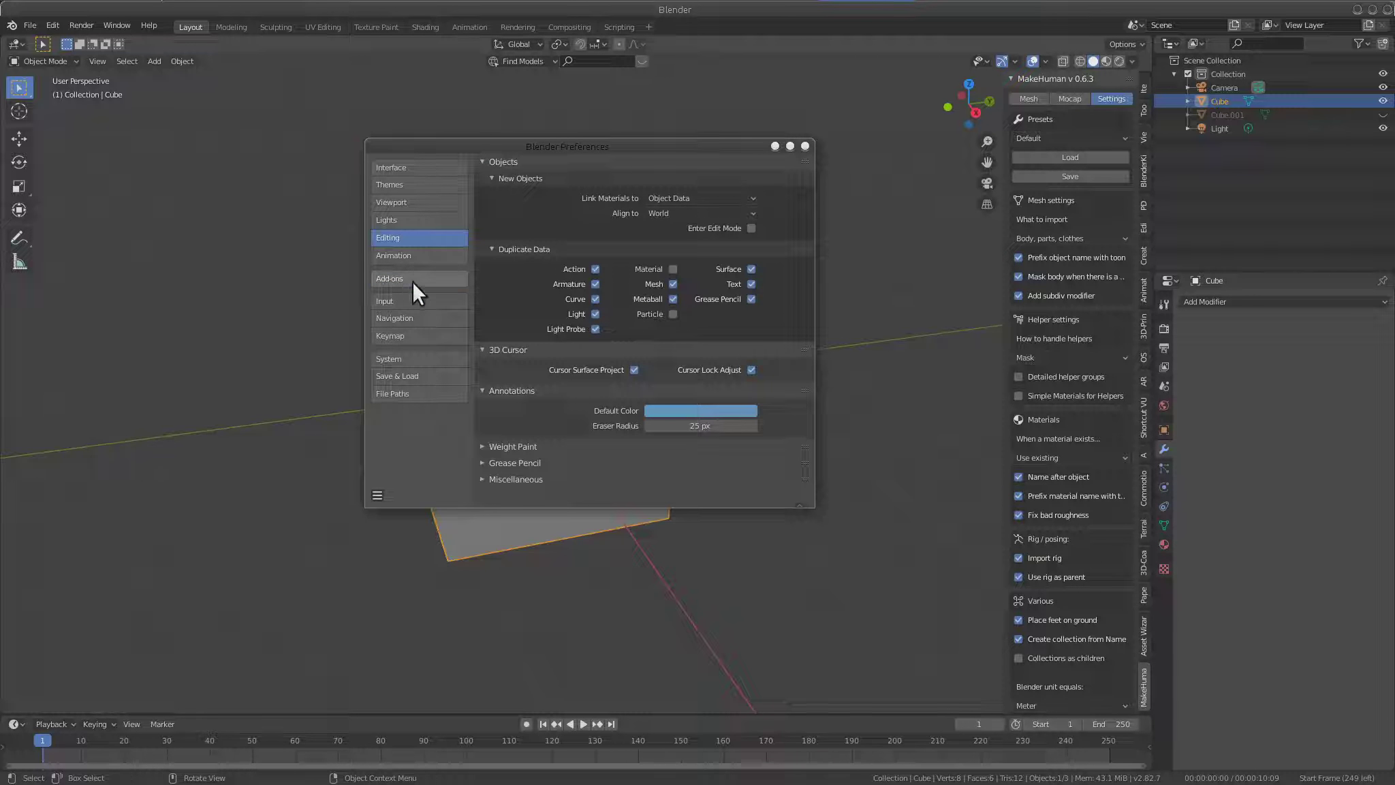
click(412, 280)
click(803, 183)
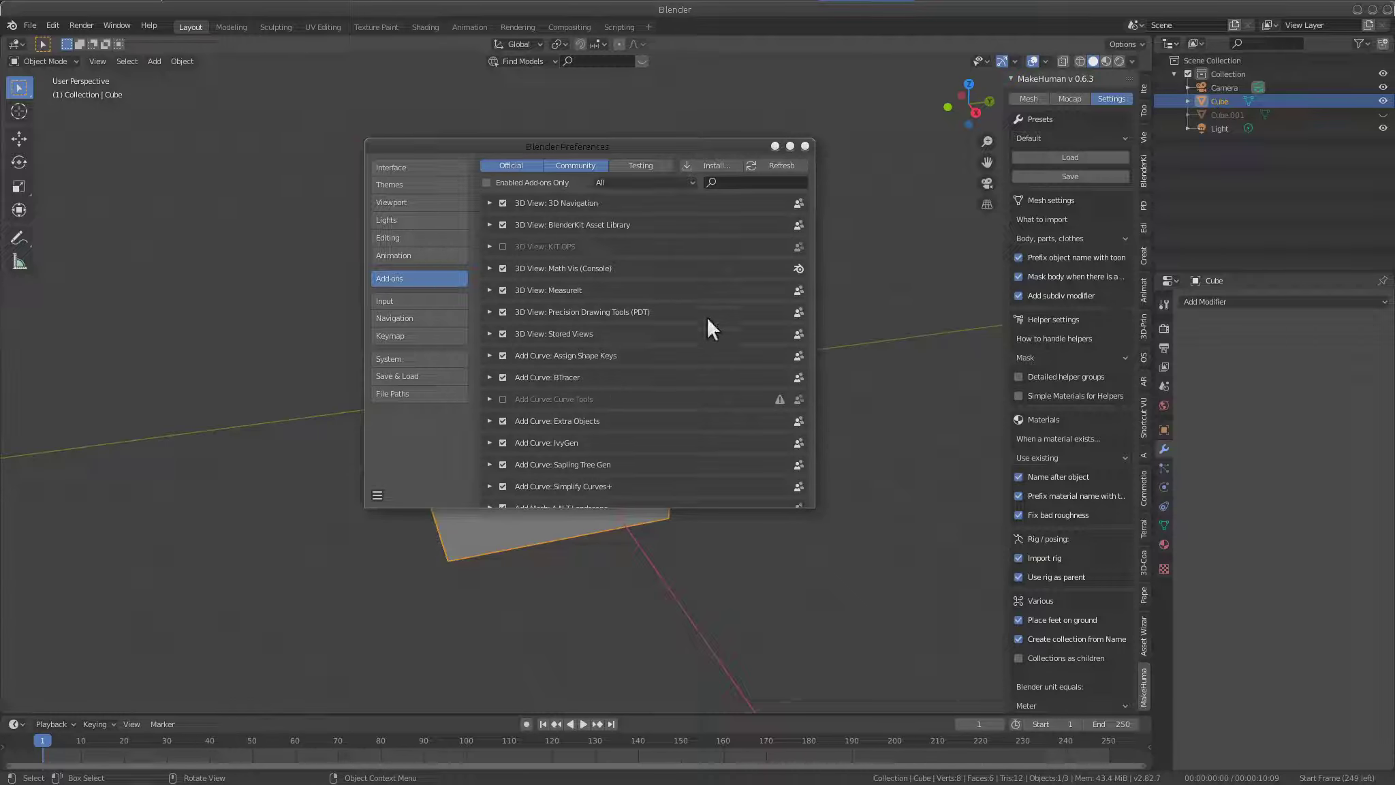
Install Advanced_Boolean_Tool_v05_beta.zip and search the add-ons for 'advance'
click(706, 165)
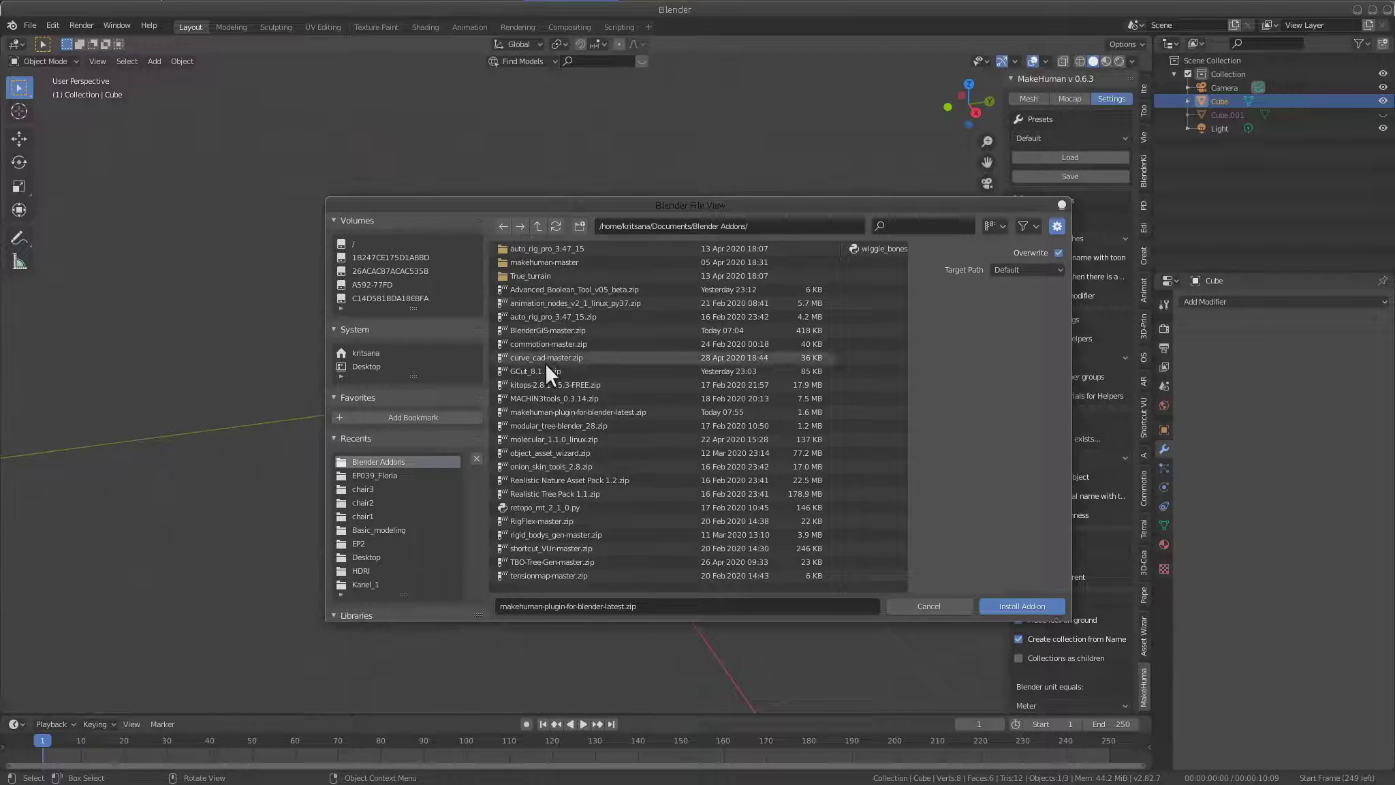
click(547, 290)
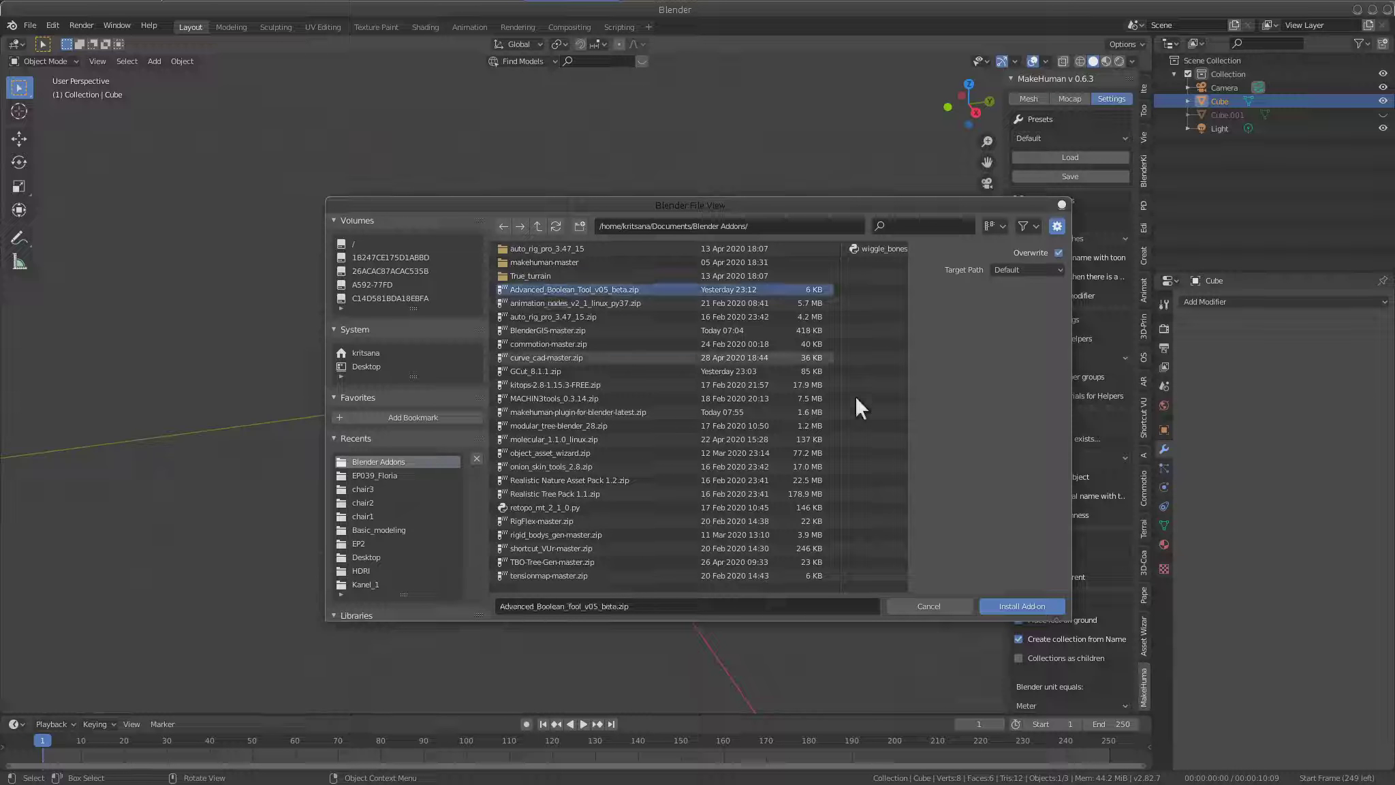
click(946, 605)
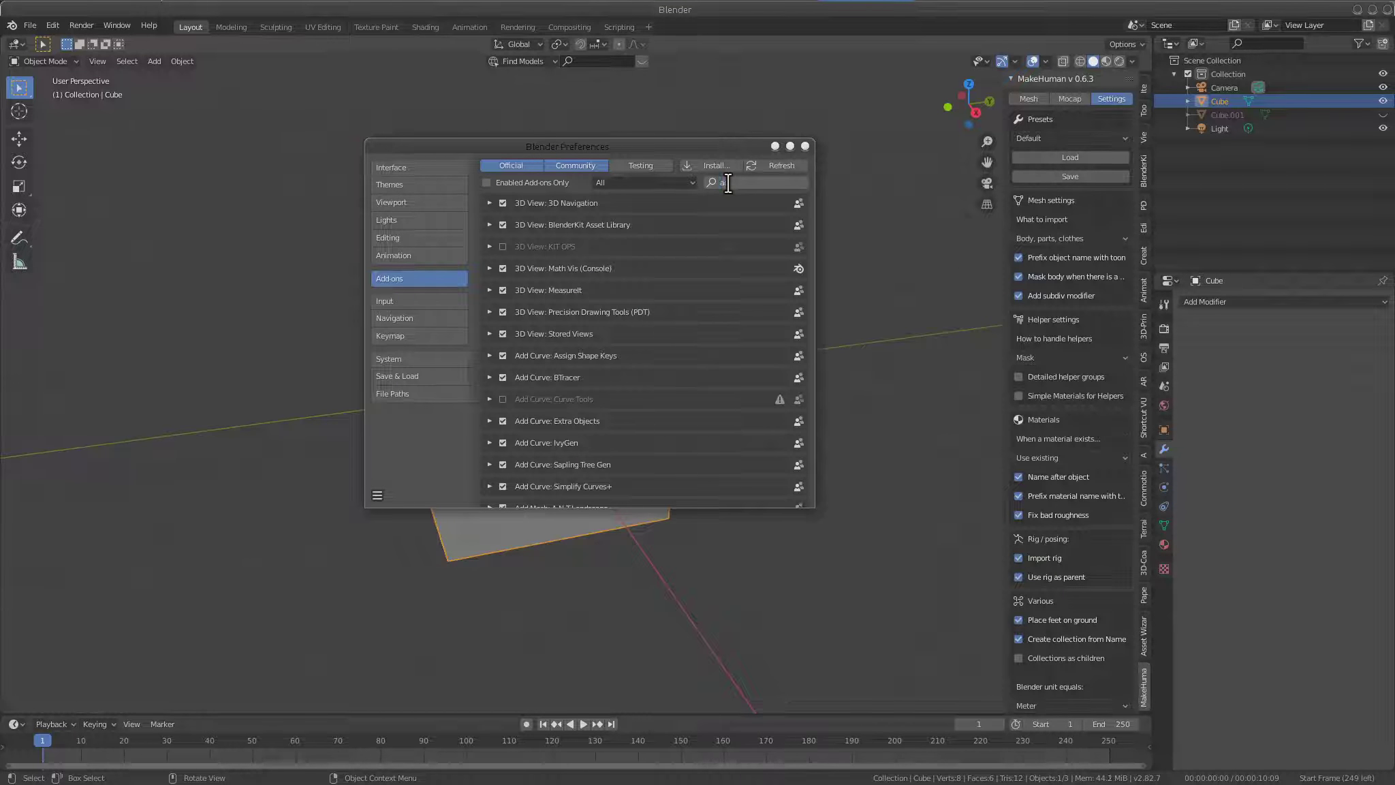
text(dvance)
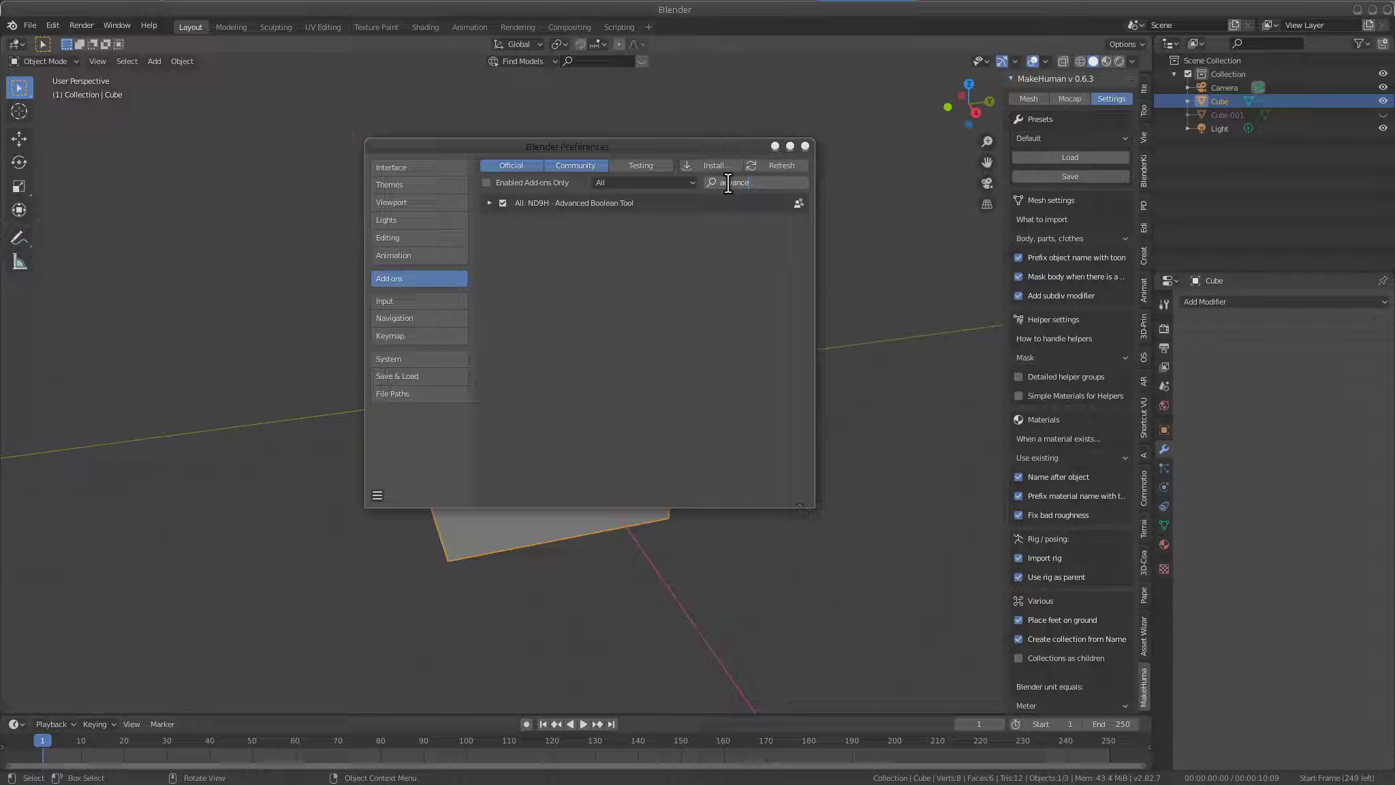
key(Return)
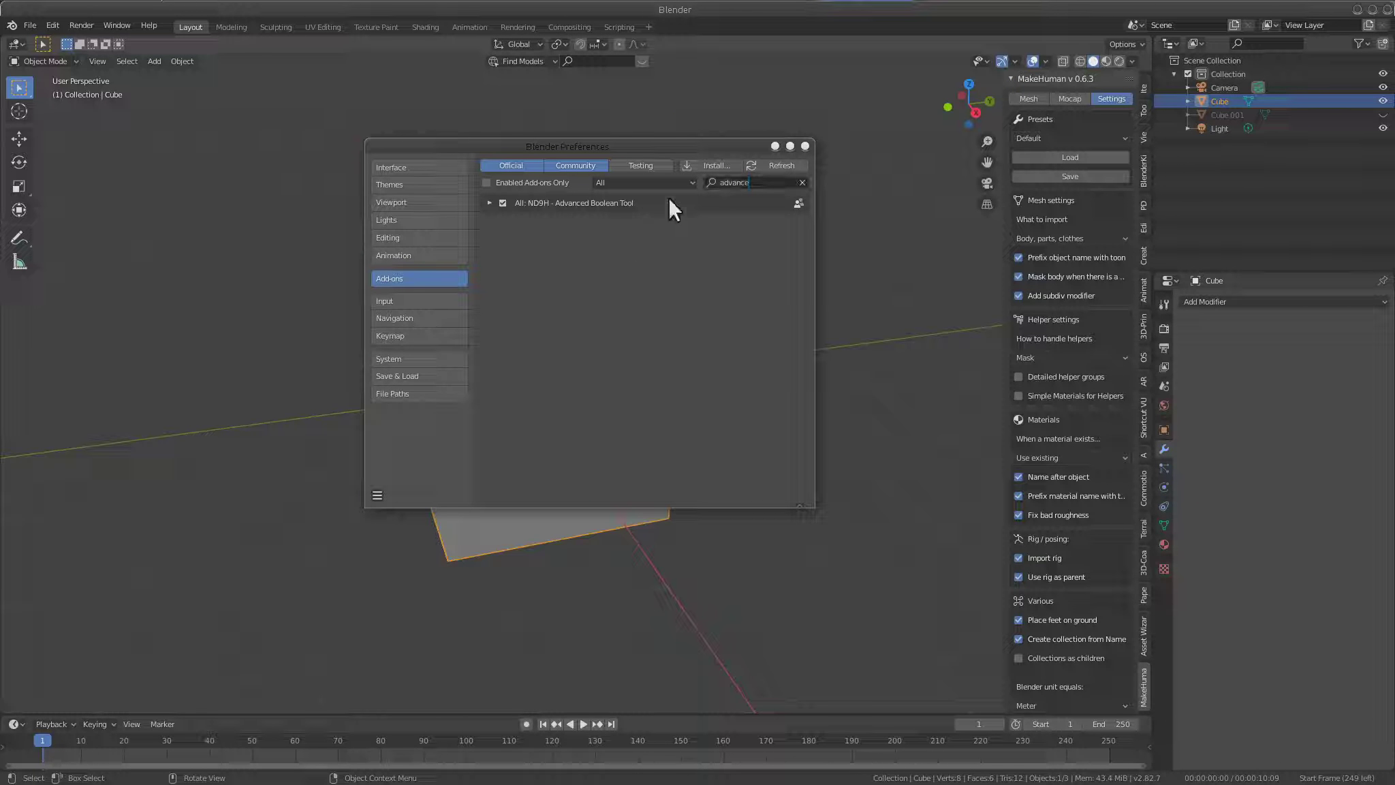
Enable ND9H - Advanced Boolean Tool, save preferences, and close the window
click(503, 202)
click(377, 495)
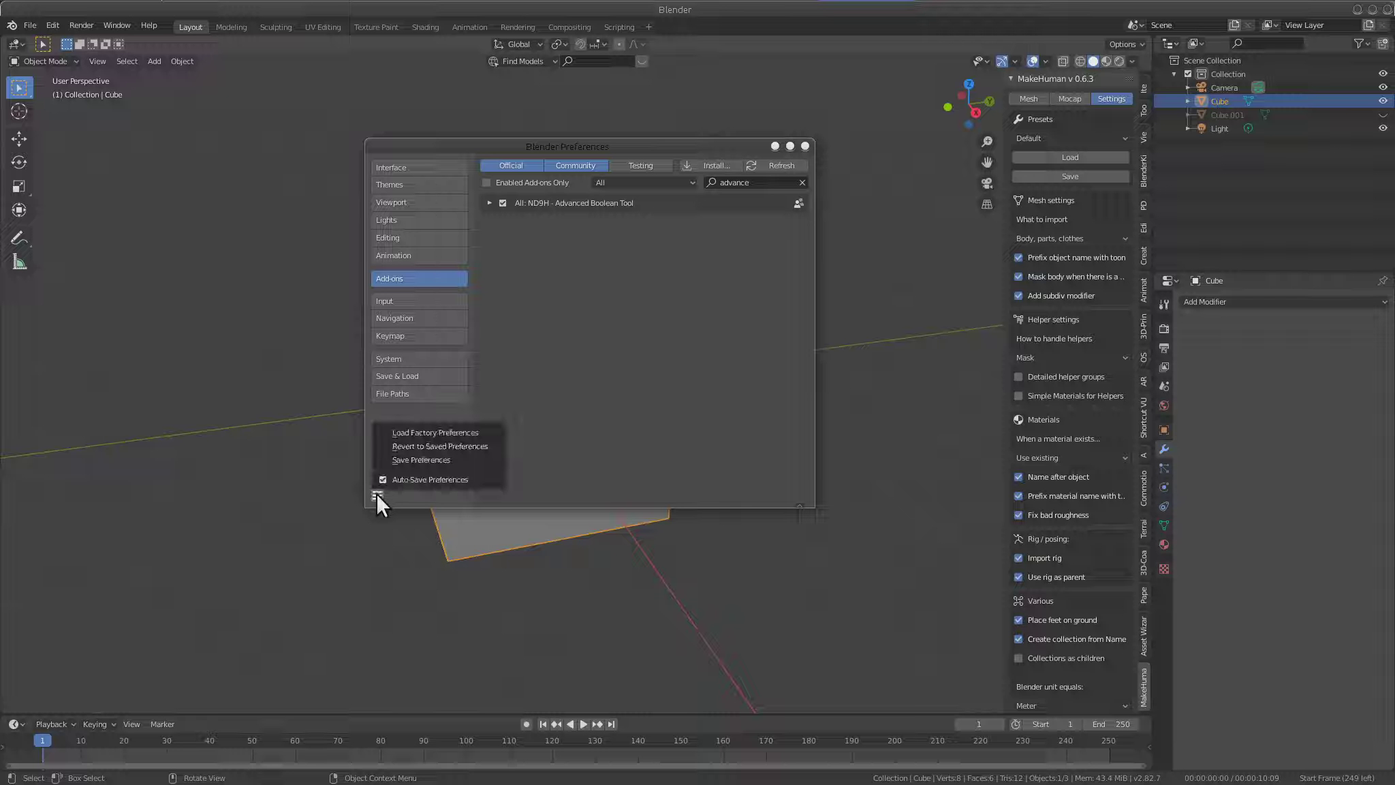
click(411, 463)
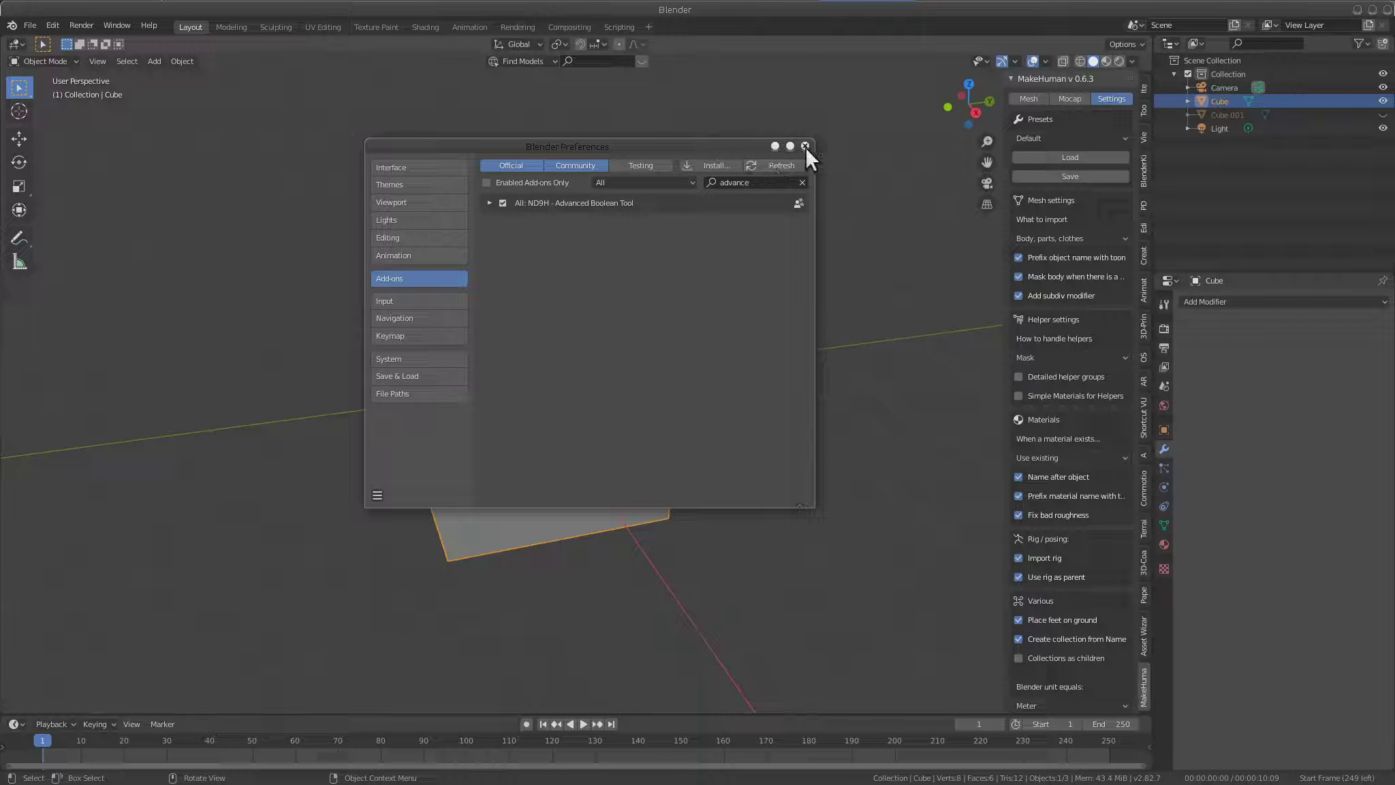
click(805, 146)
mouse_move(798, 144)
middle_down()
mouse_move(732, 405)
mouse_move(608, 224)
mouse_move(558, 252)
mouse_move(556, 358)
mouse_move(686, 404)
mouse_move(498, 429)
mouse_move(663, 416)
middle_up()
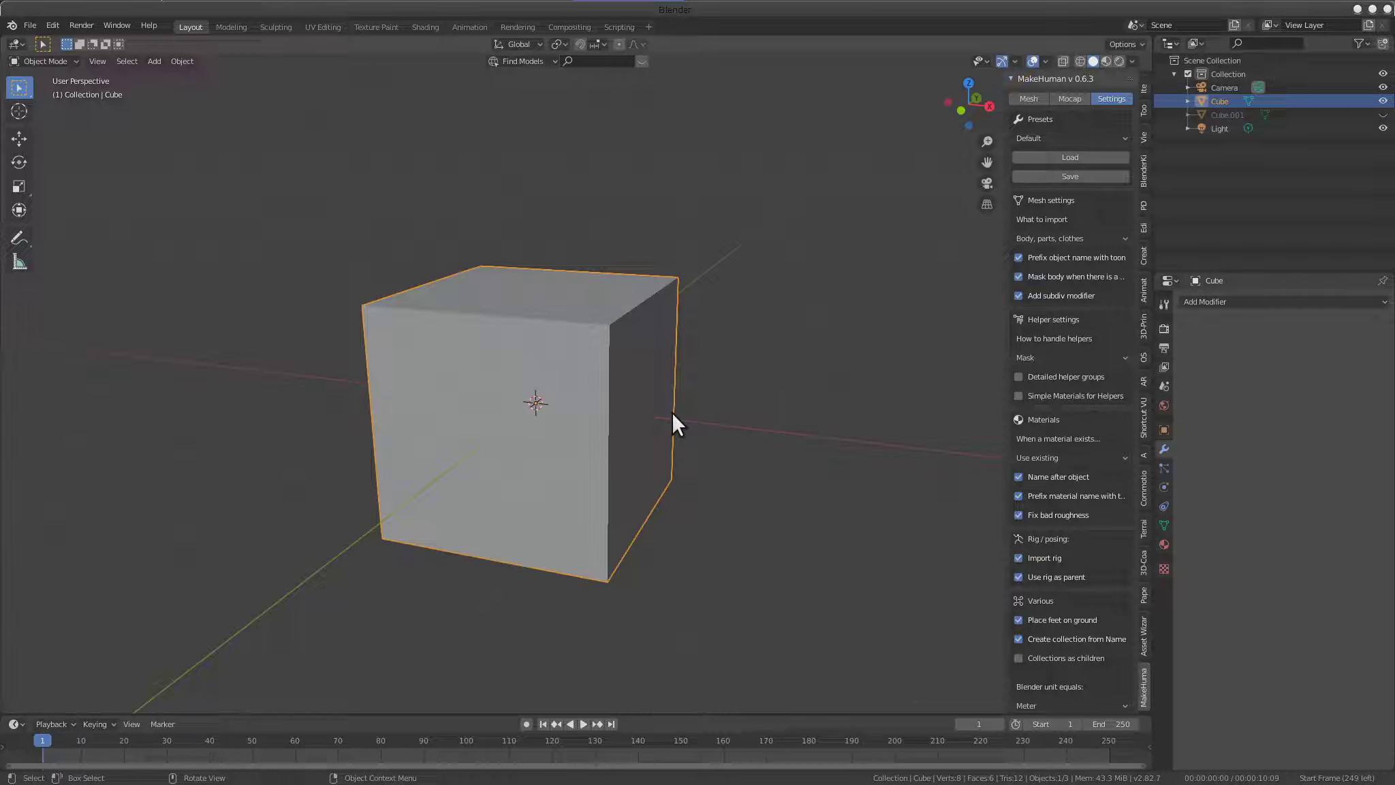
Pan the view and call up the ABT pie with Ctrl+Shift+B to see quick modifiers
shift+middle_drag(701, 391, 656, 391)
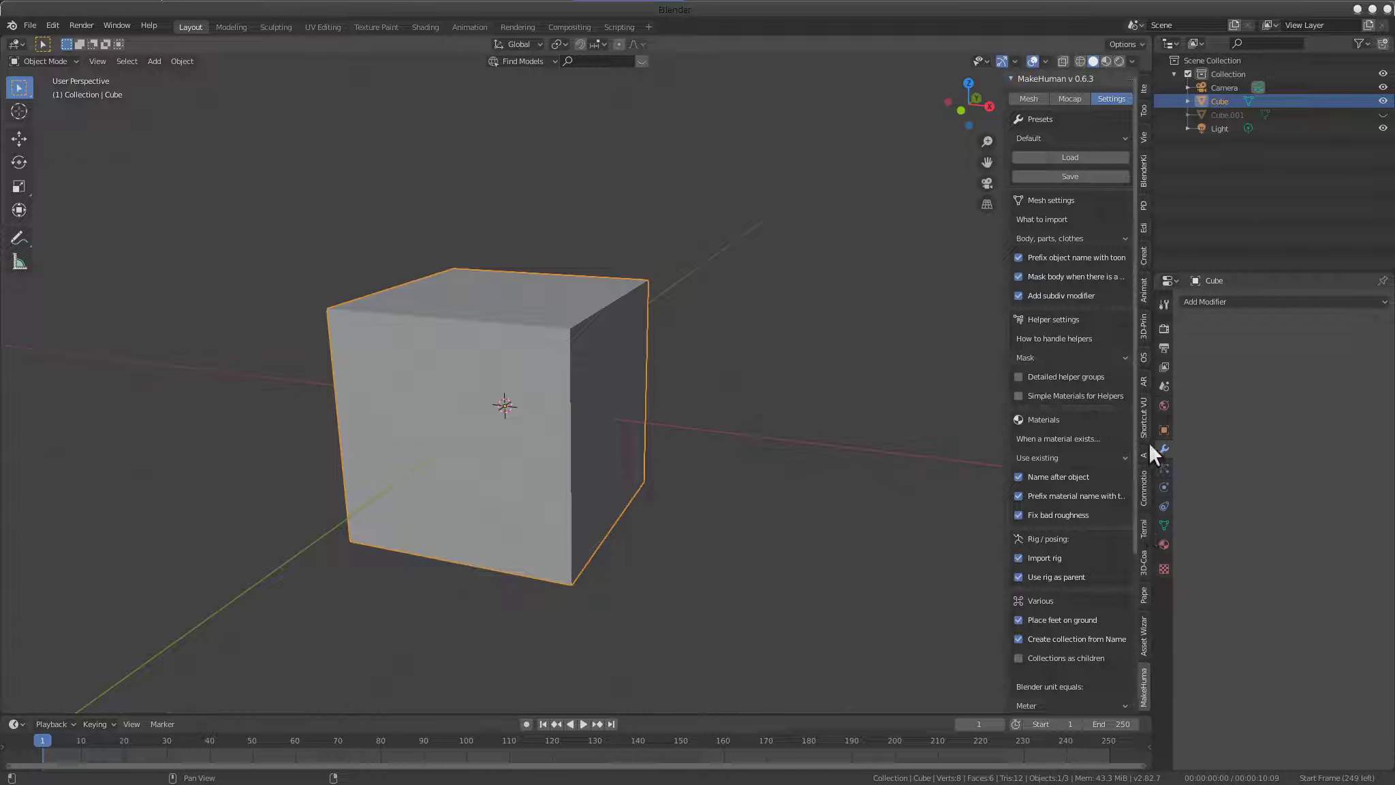
shift+middle_drag(956, 188, 650, 342)
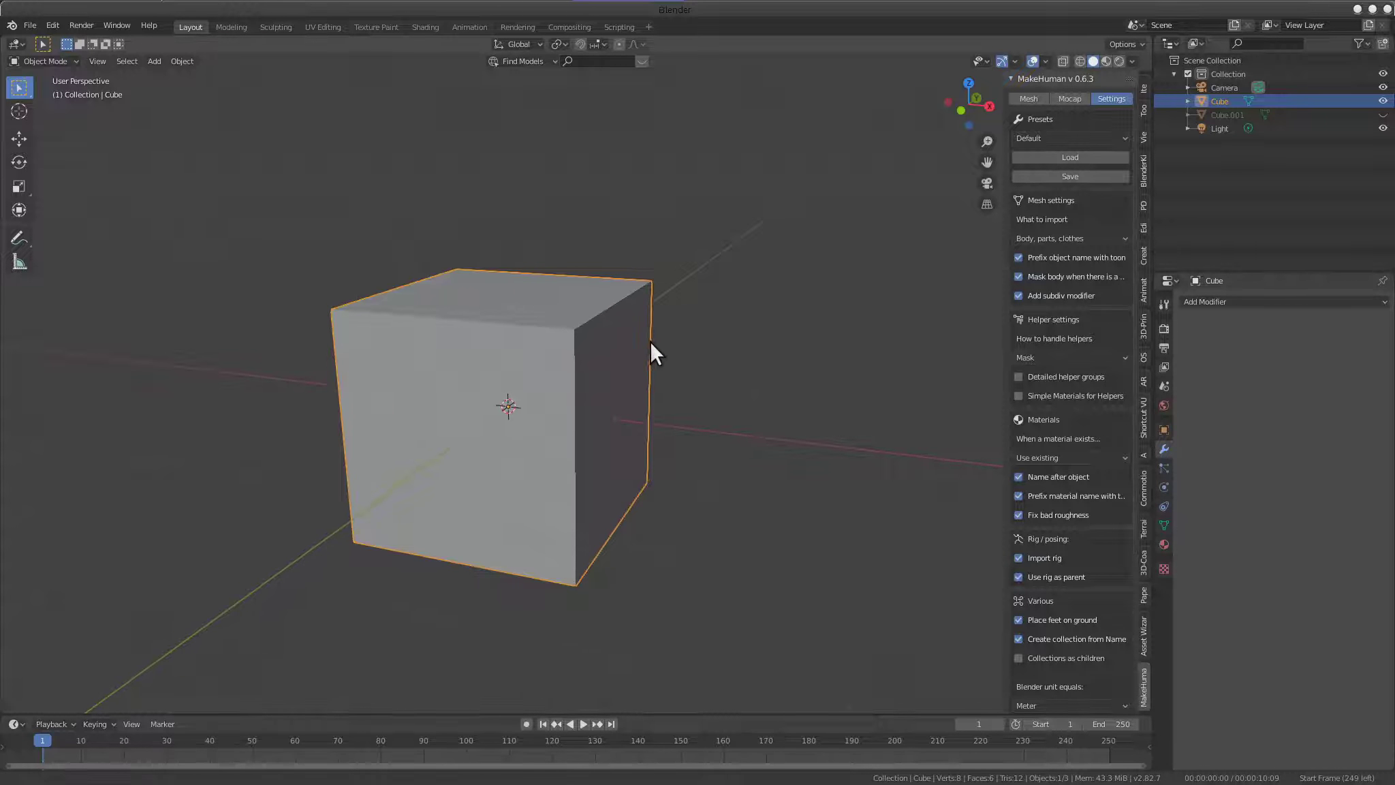
key(ctrl+shift+b)
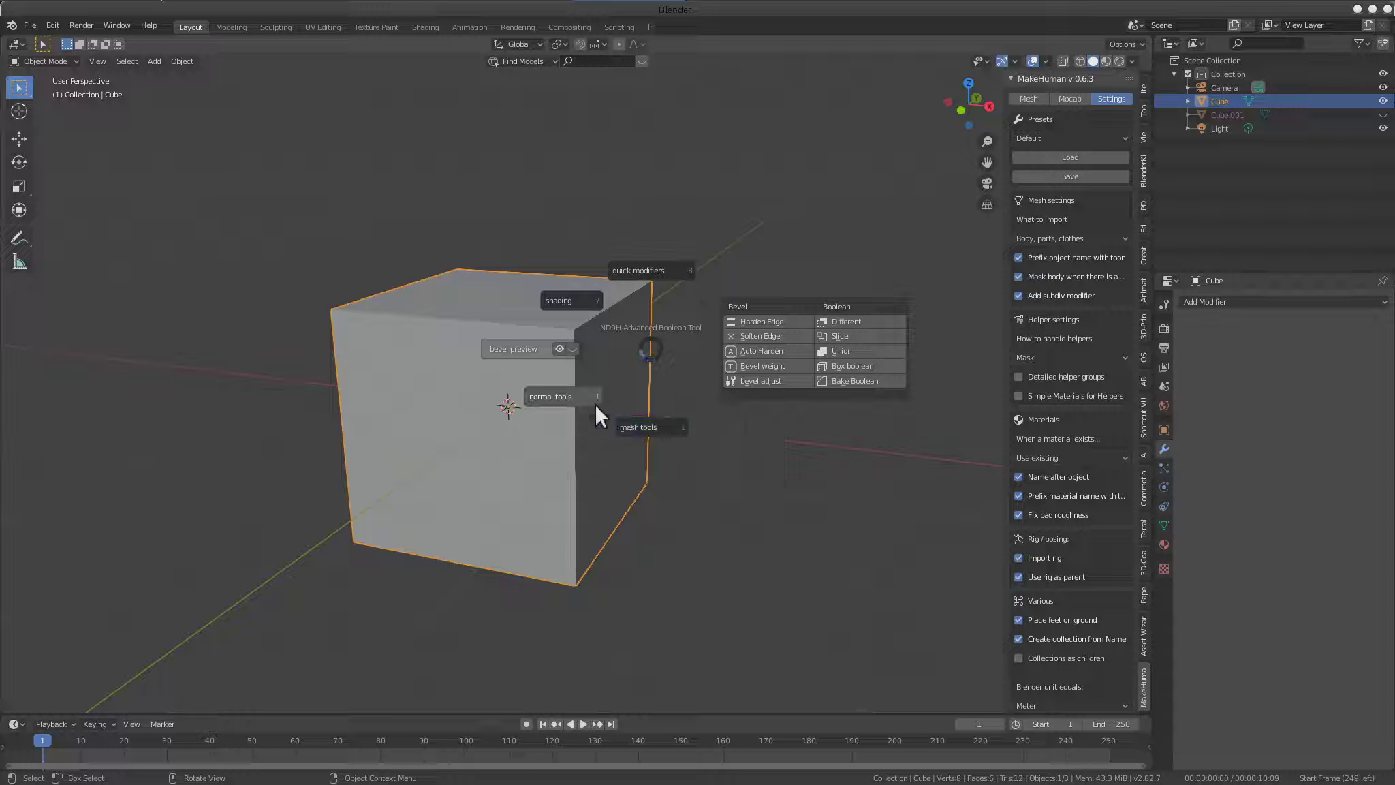
click(618, 190)
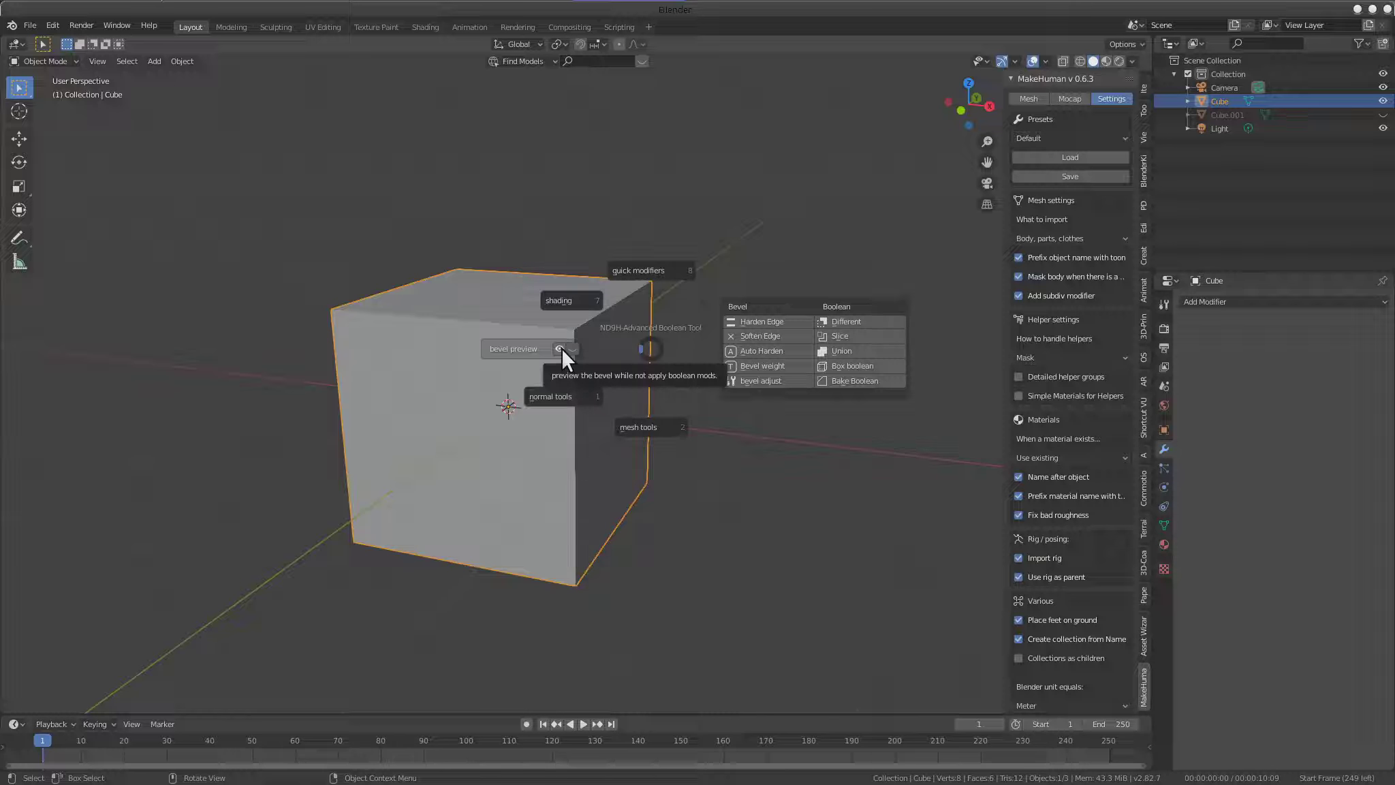
click(561, 349)
mouse_move(715, 399)
middle_down()
mouse_move(688, 495)
mouse_move(667, 449)
middle_up()
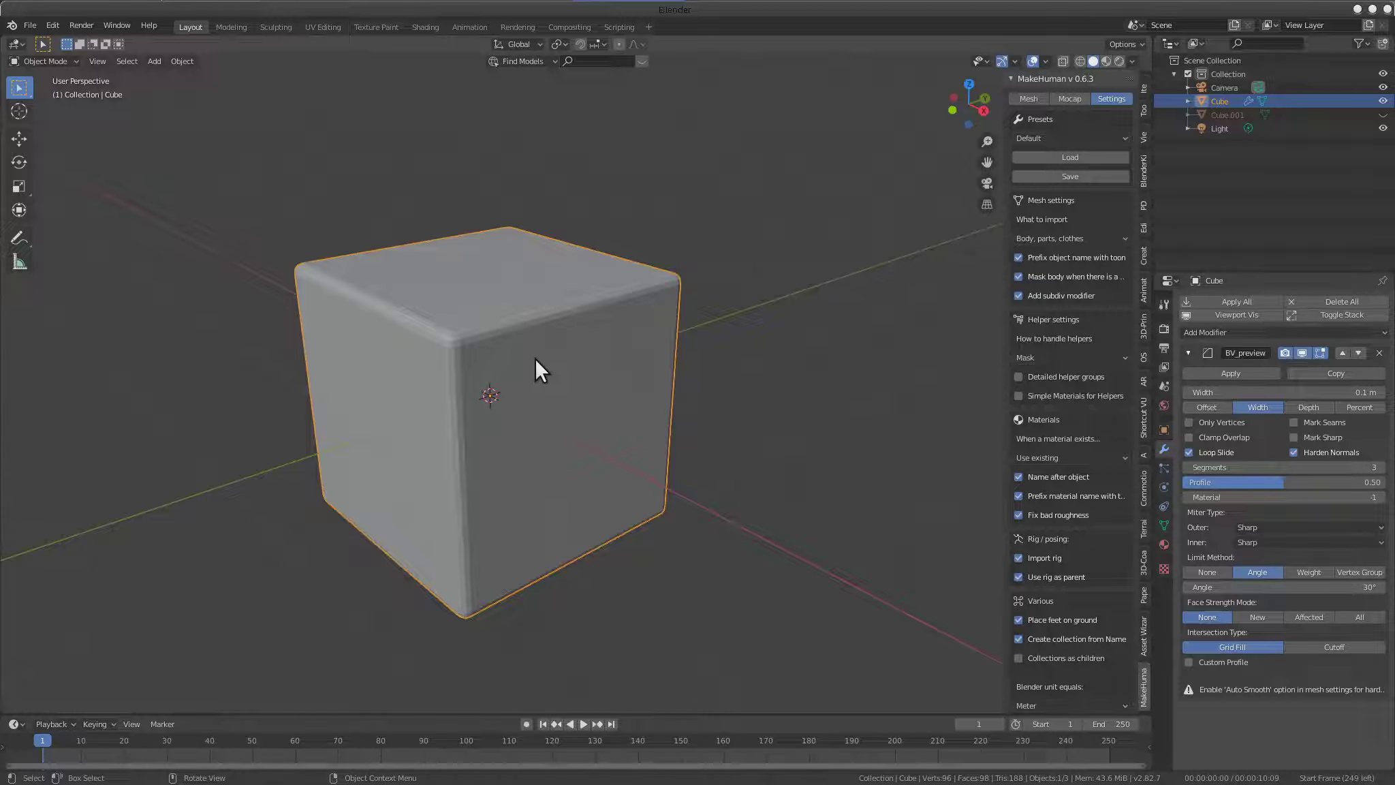
key(q)
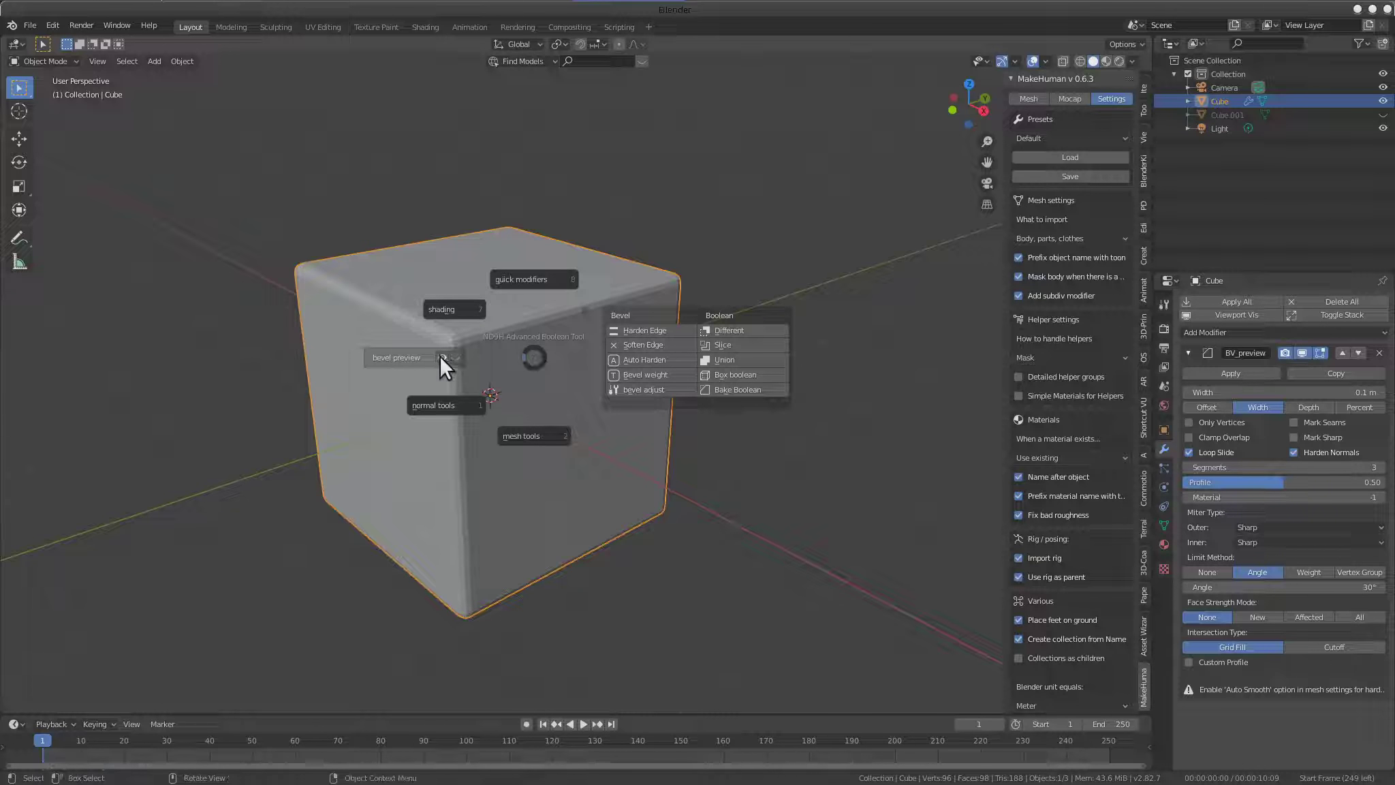
key(Escape)
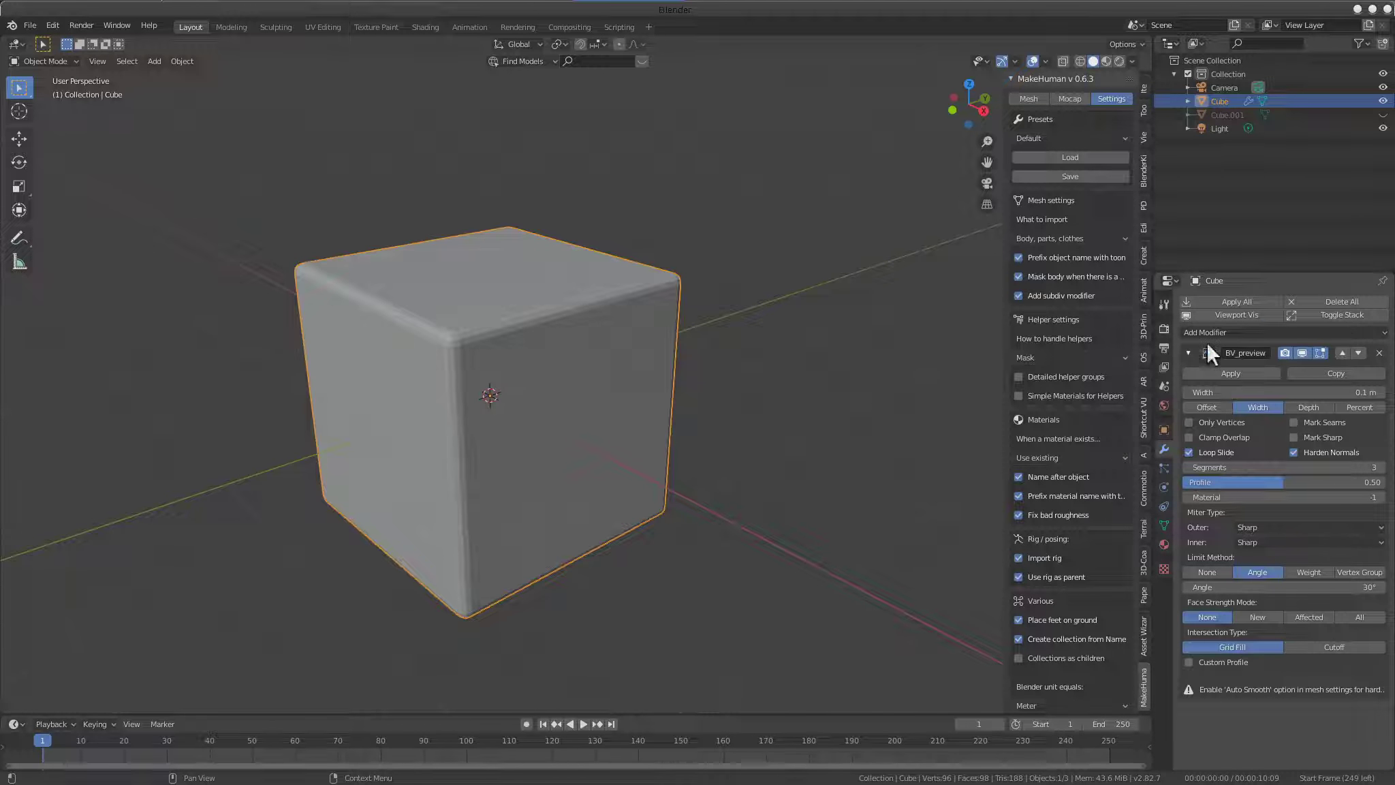
click(1384, 355)
right_click(590, 356)
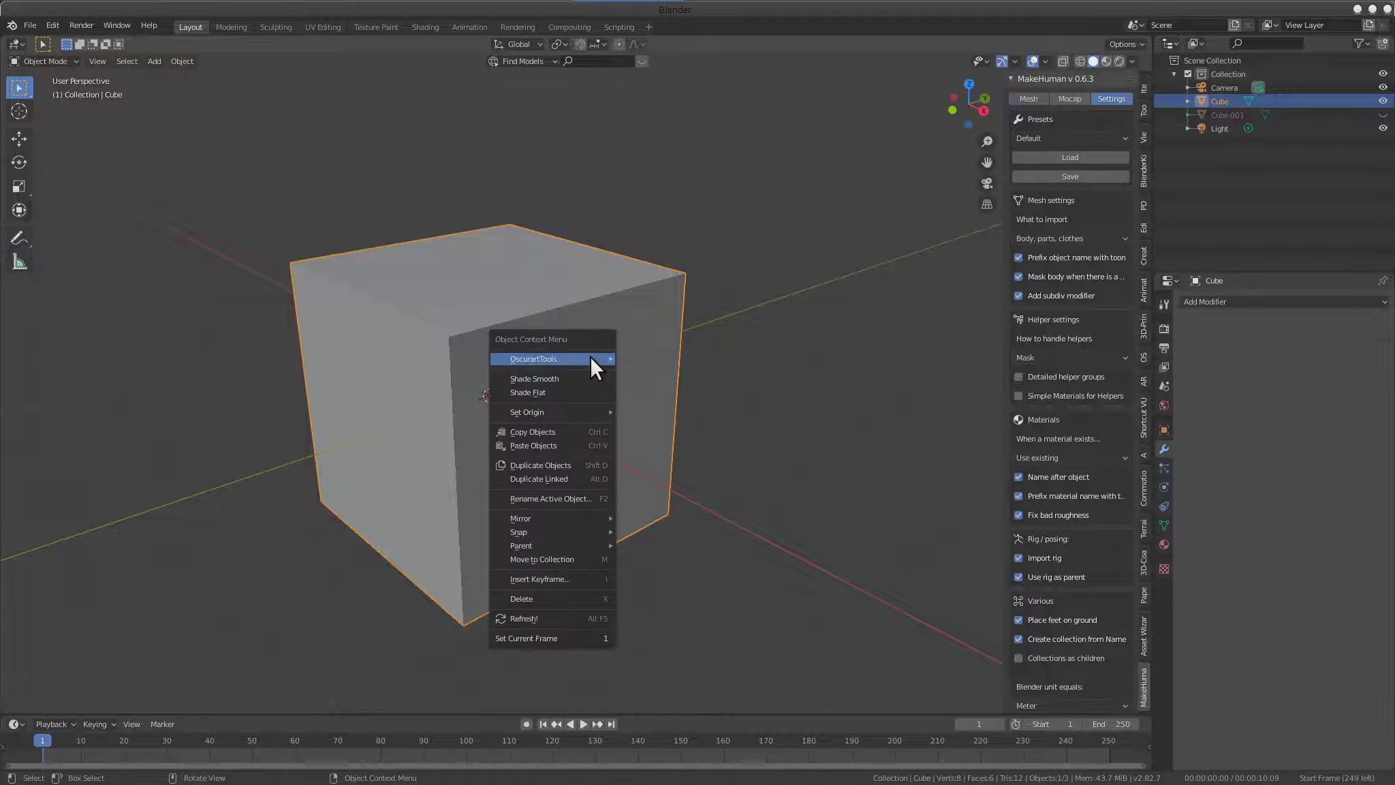
Apply a normal tool from the ABT pie and return to Object Mode
key(q)
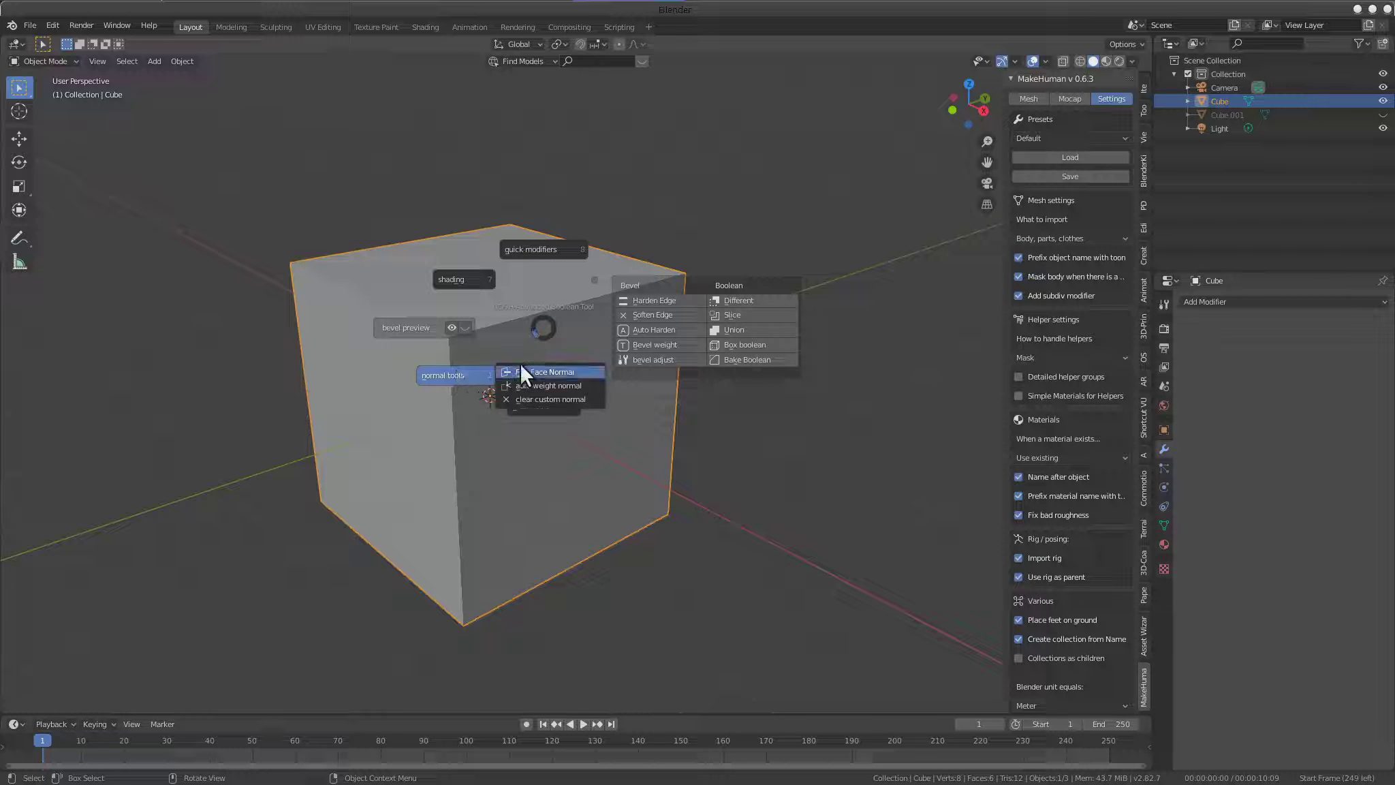
mouse_move(447, 375)
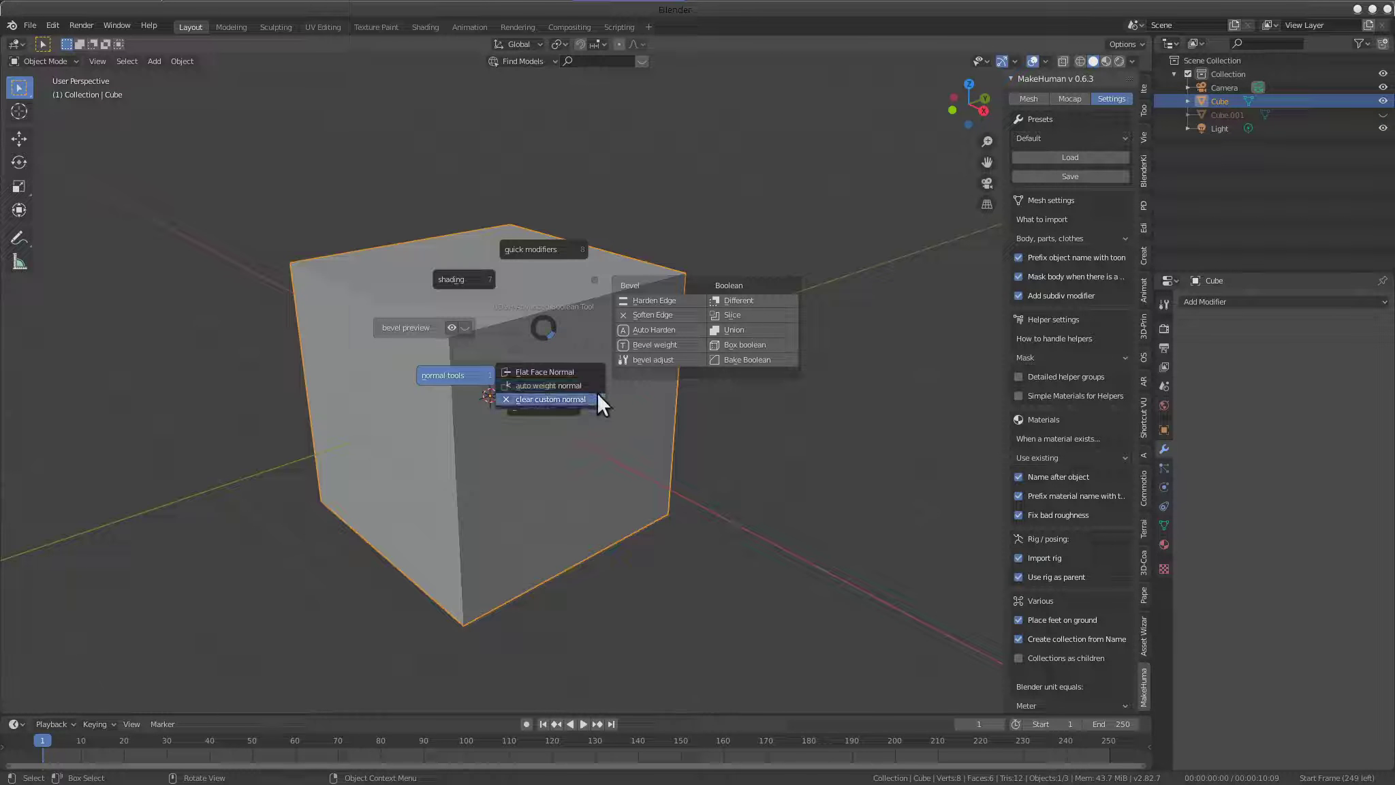
click(580, 373)
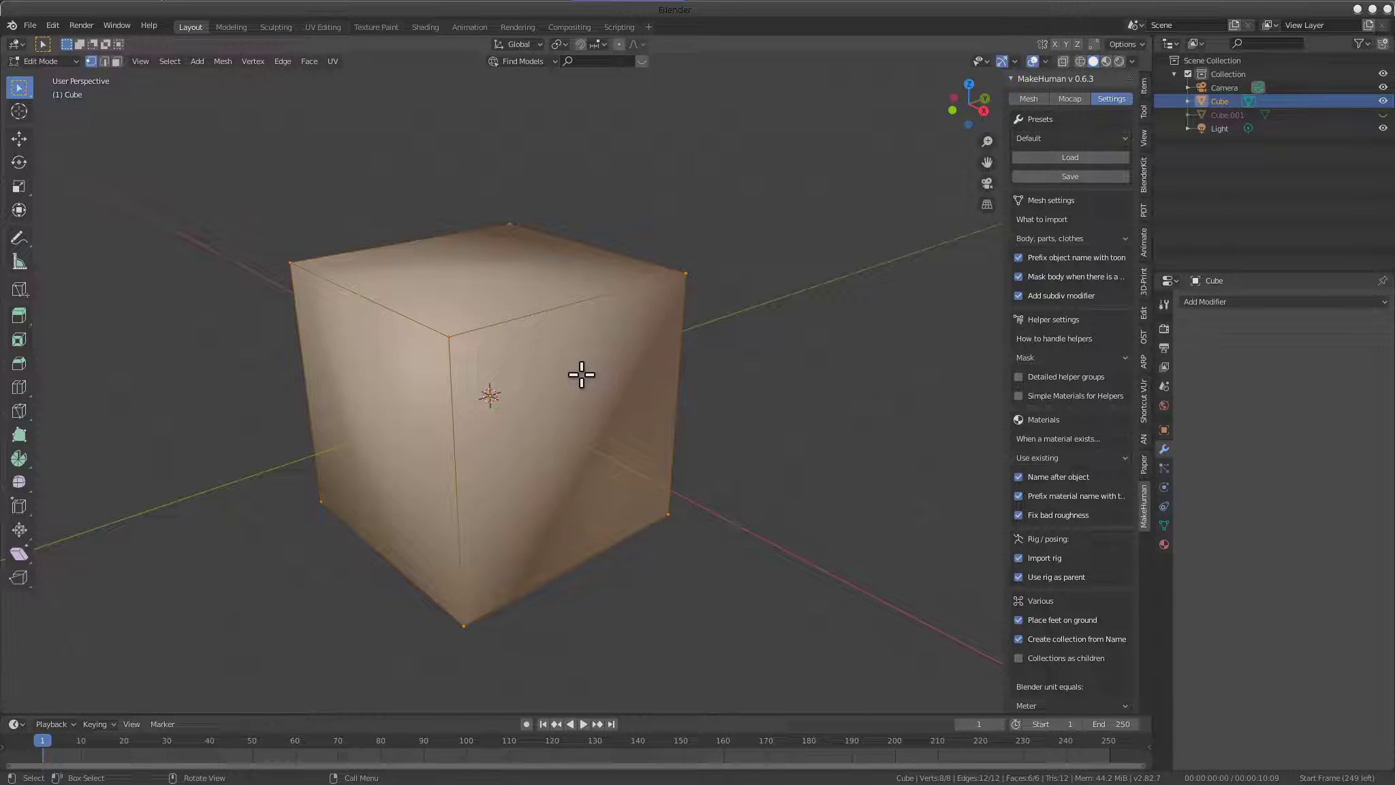
mouse_move(581, 374)
middle_down()
mouse_move(716, 445)
mouse_move(579, 455)
middle_up()
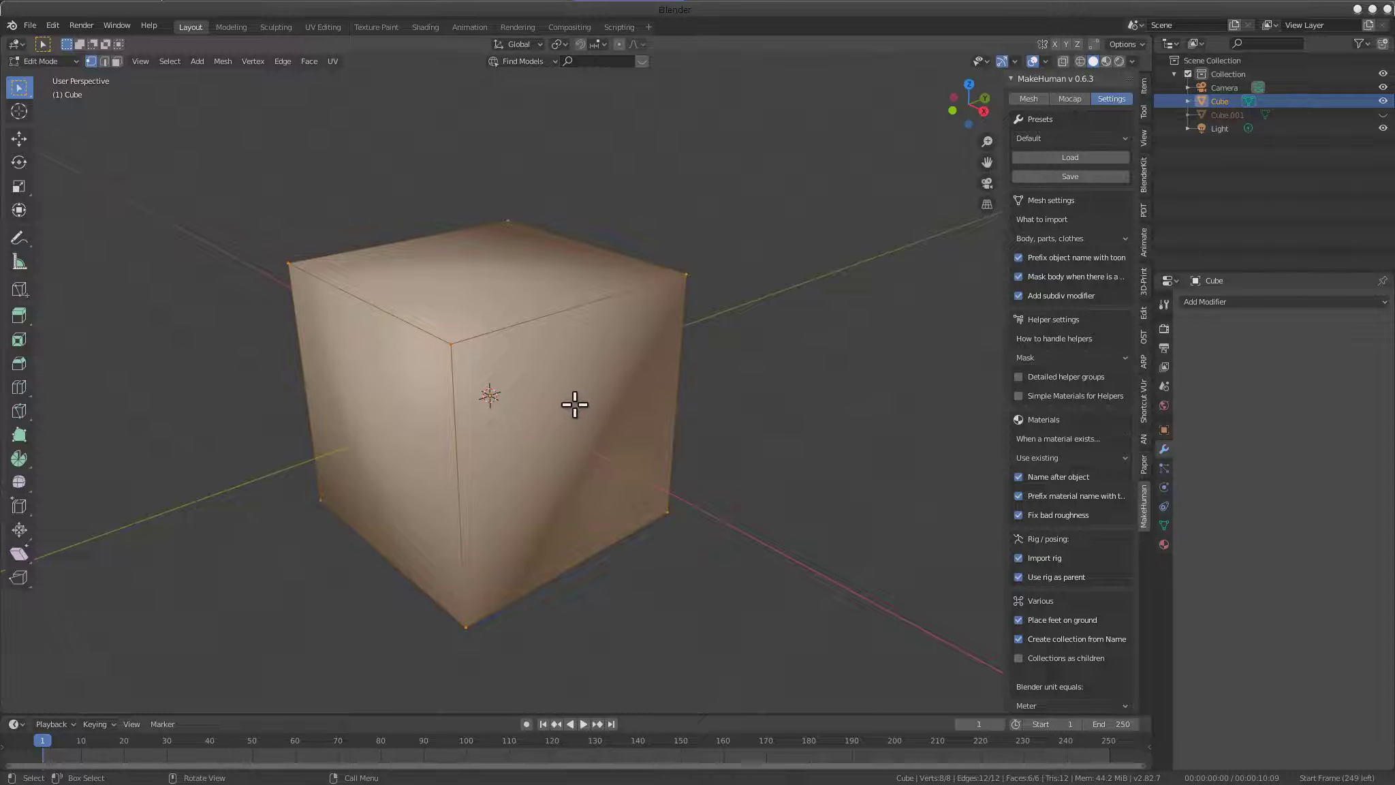
key(Tab)
Apply Auto Weighted Normals to the cube from the Q pie
key(shift+a)
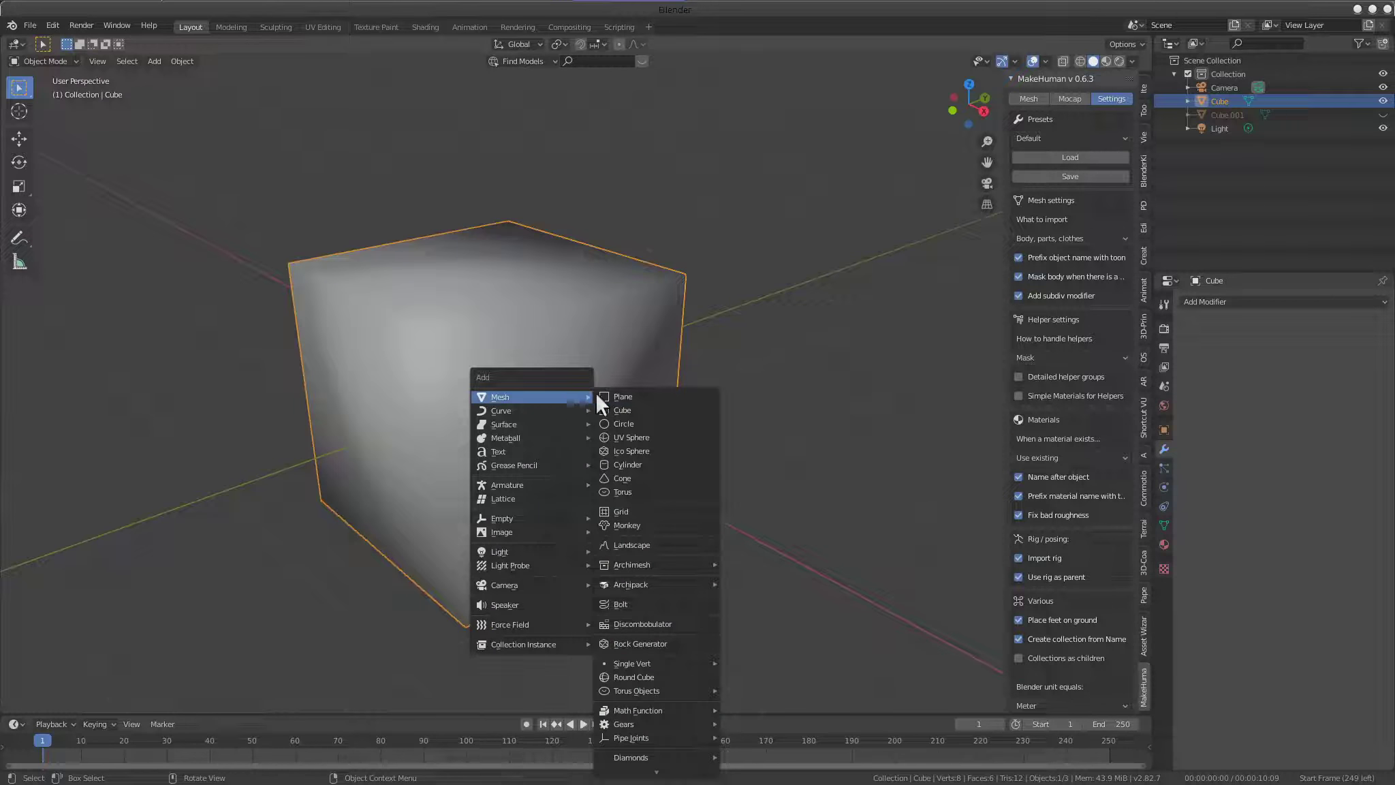
key(q)
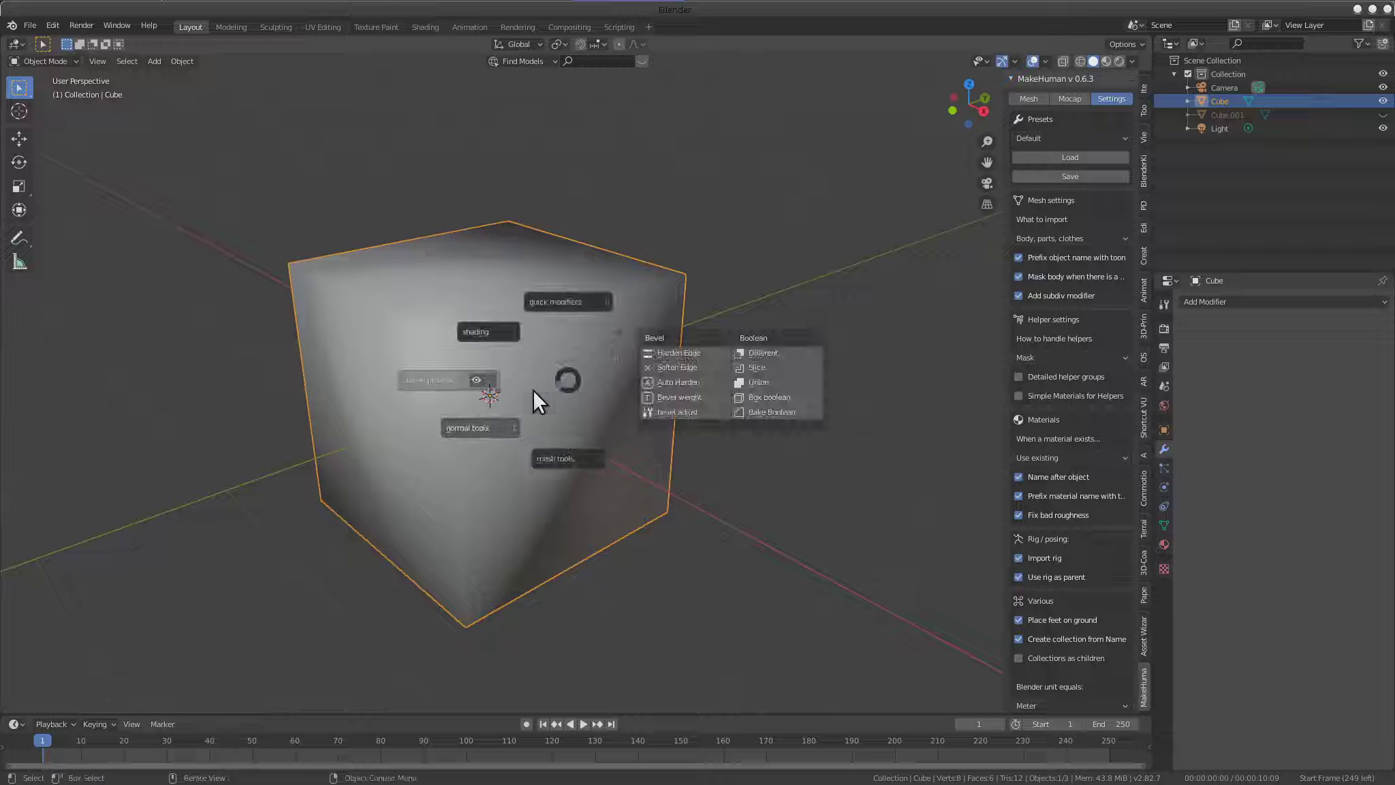
click(495, 427)
mouse_move(480, 427)
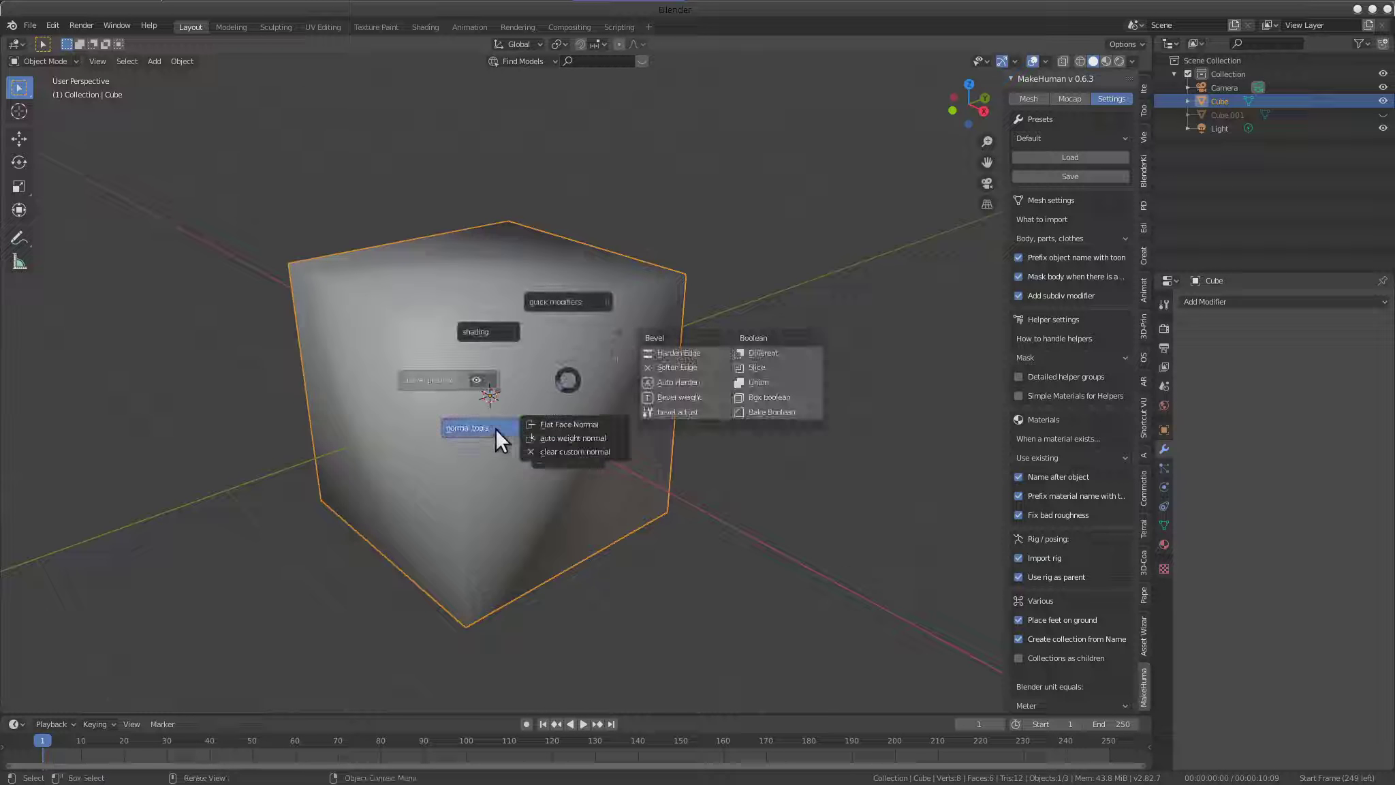
click(607, 439)
mouse_move(601, 440)
middle_down()
mouse_move(578, 416)
mouse_move(557, 424)
middle_up()
Clear the cube's scale and switch it back to flat shading
key(alt+s)
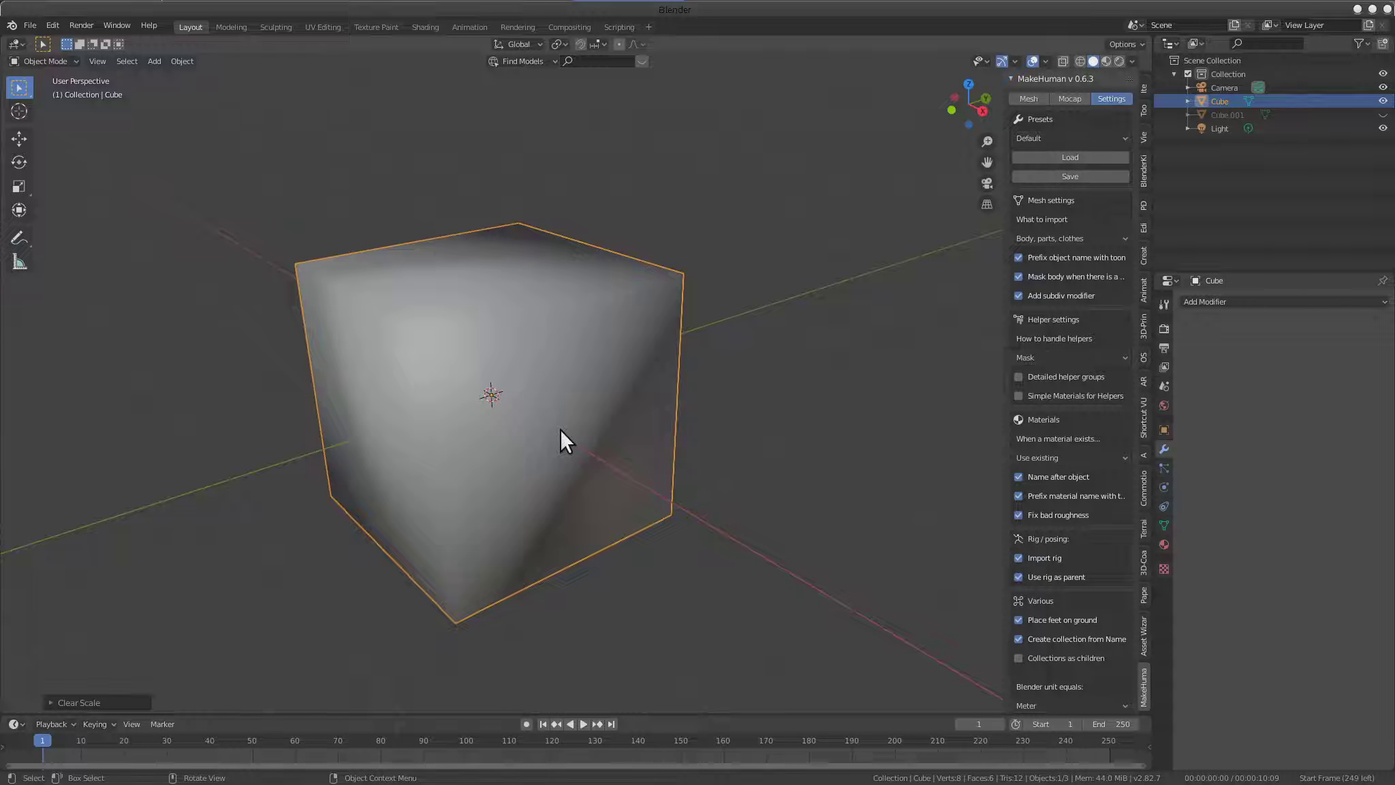
key(alt+n)
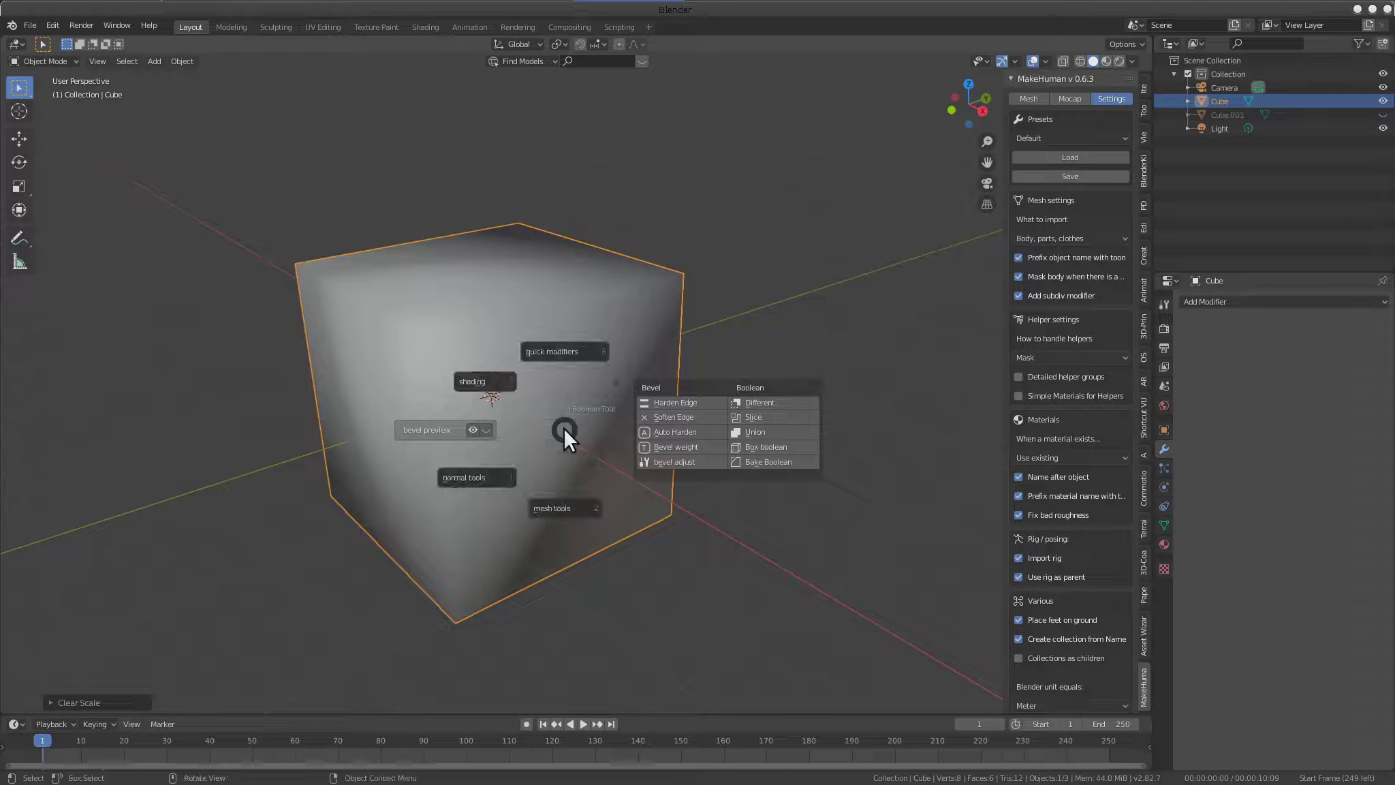
click(650, 426)
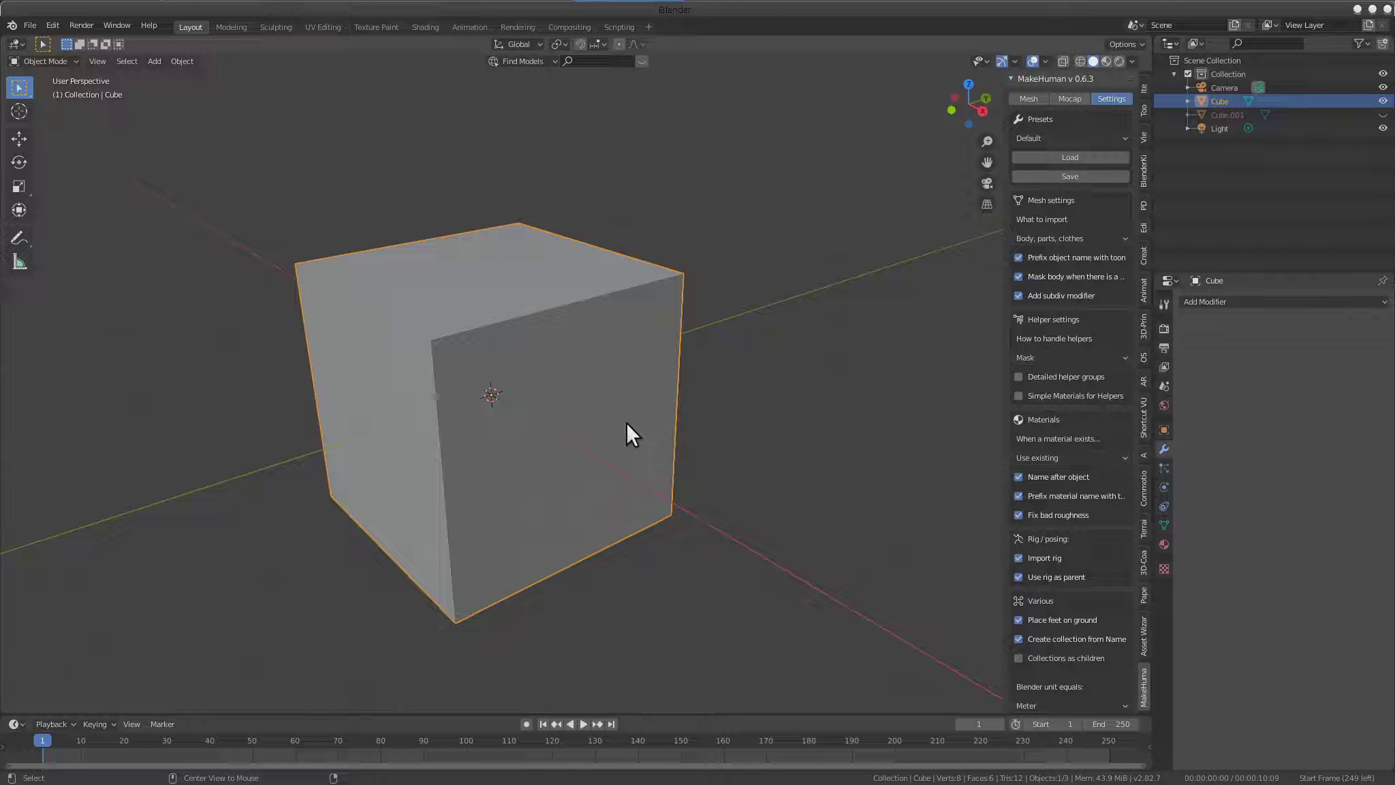
key(alt+n)
click(620, 504)
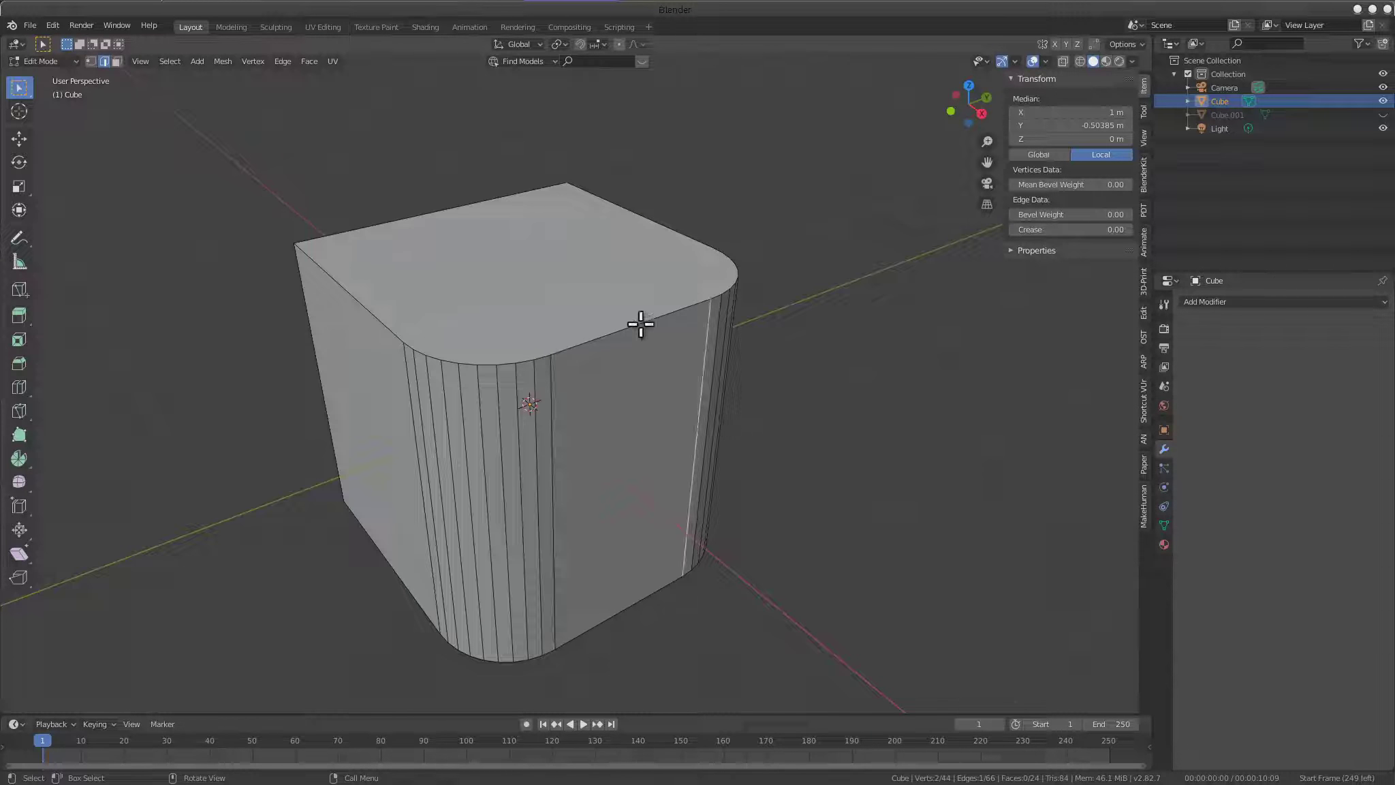
Select a vertical edge of the rounded cube, then open and cancel the Align pie
click(548, 419)
mouse_move(582, 402)
middle_down()
mouse_move(381, 398)
mouse_move(710, 265)
mouse_move(742, 296)
middle_up()
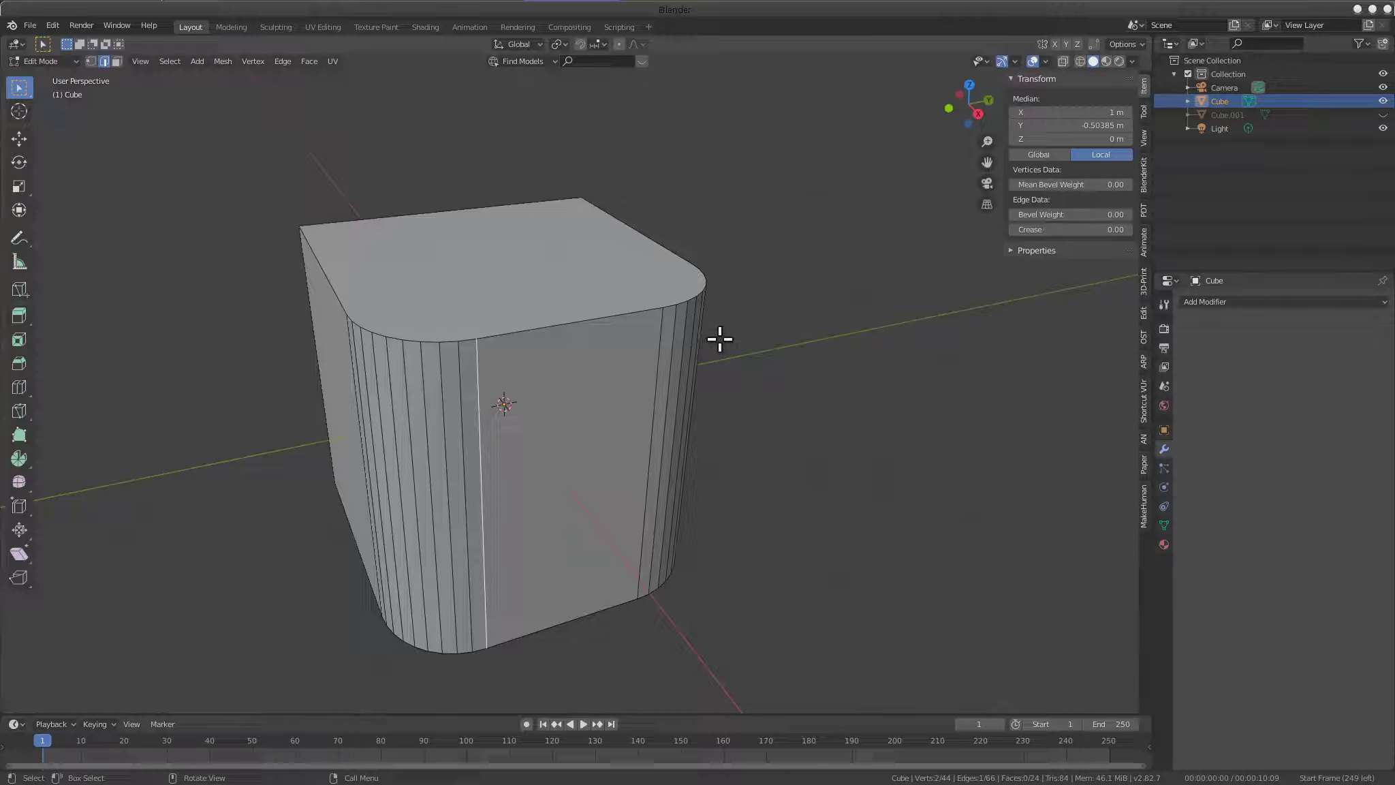
key(alt+x)
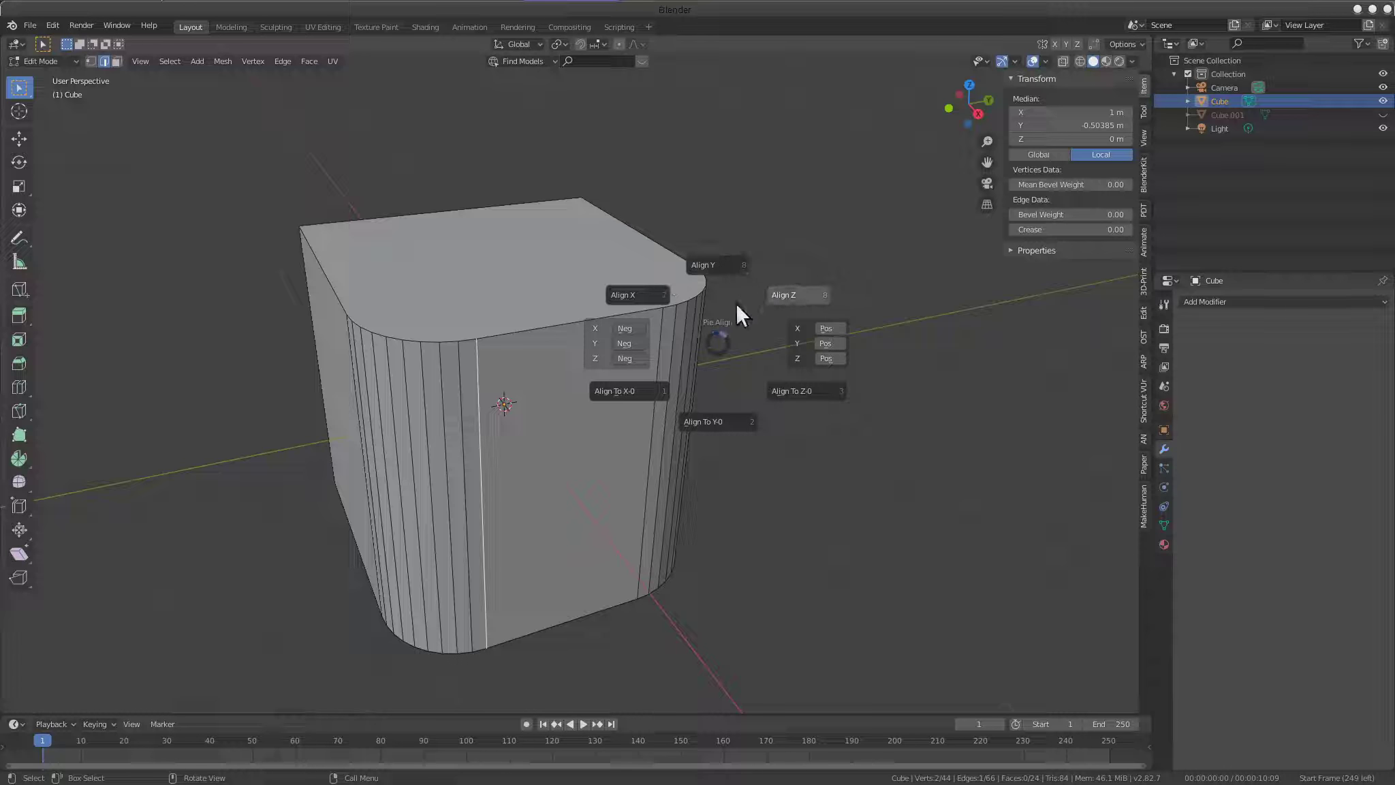
key(Escape)
click(57, 24)
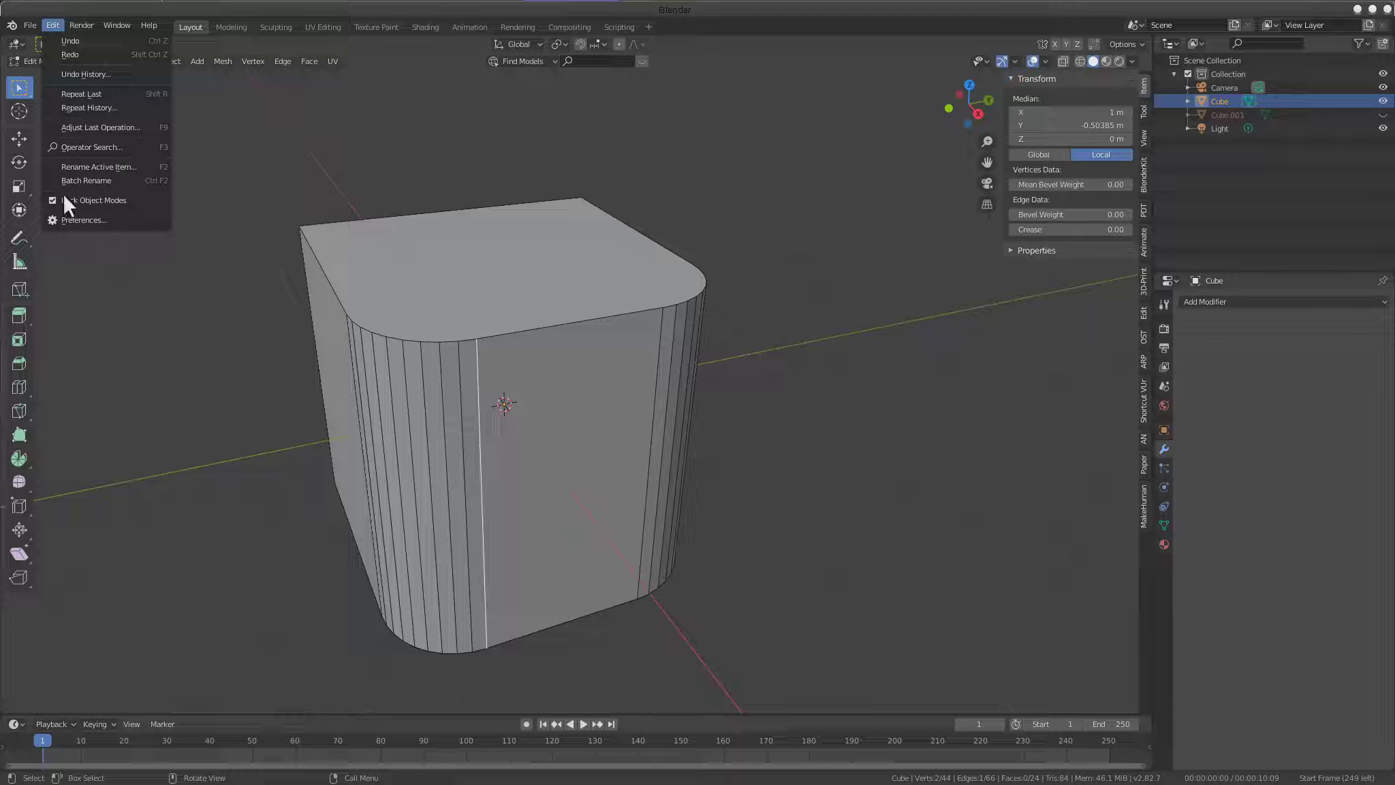
Open Preferences in the Keymap section and expand the Pie Align entry
click(92, 217)
drag(275, 53, 493, 100)
click(256, 287)
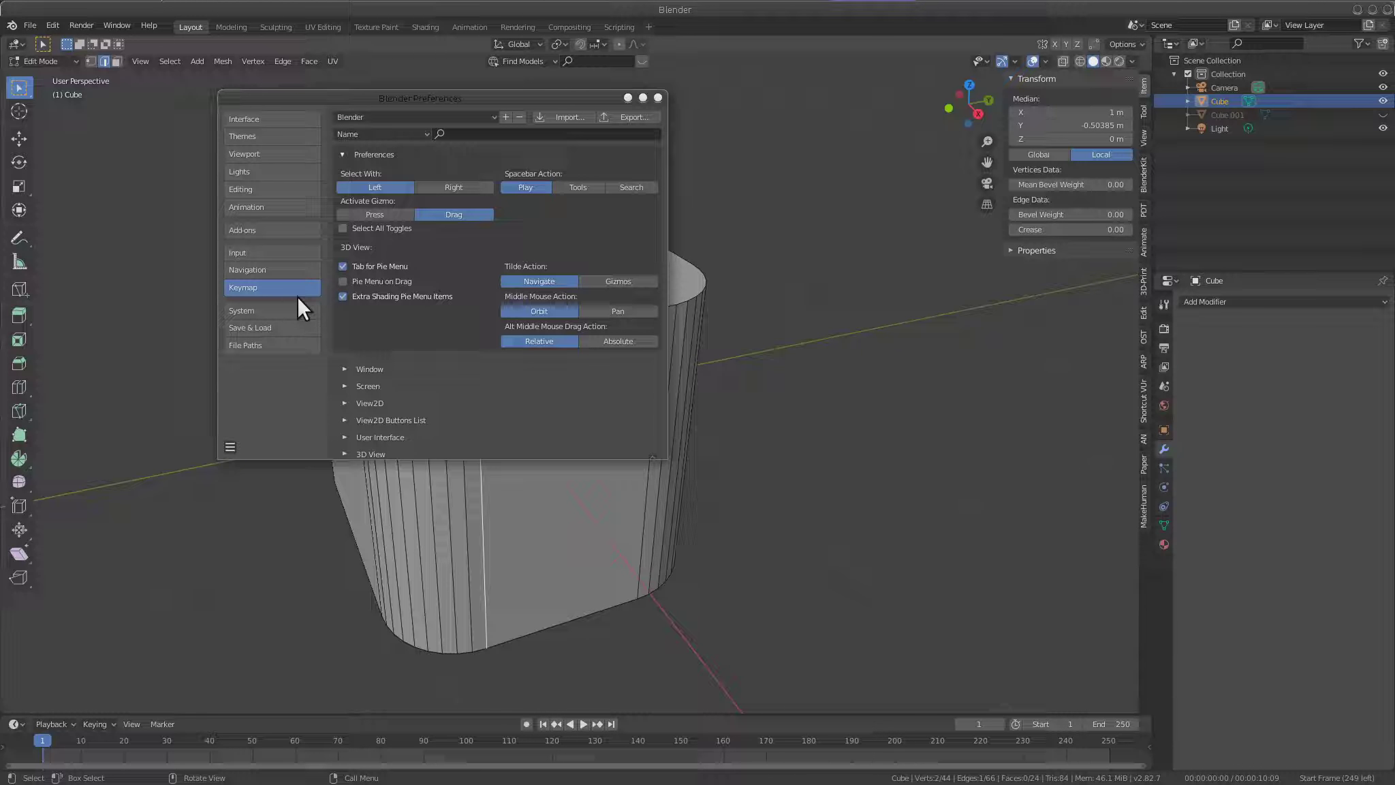
scroll(547, 262, down, 5)
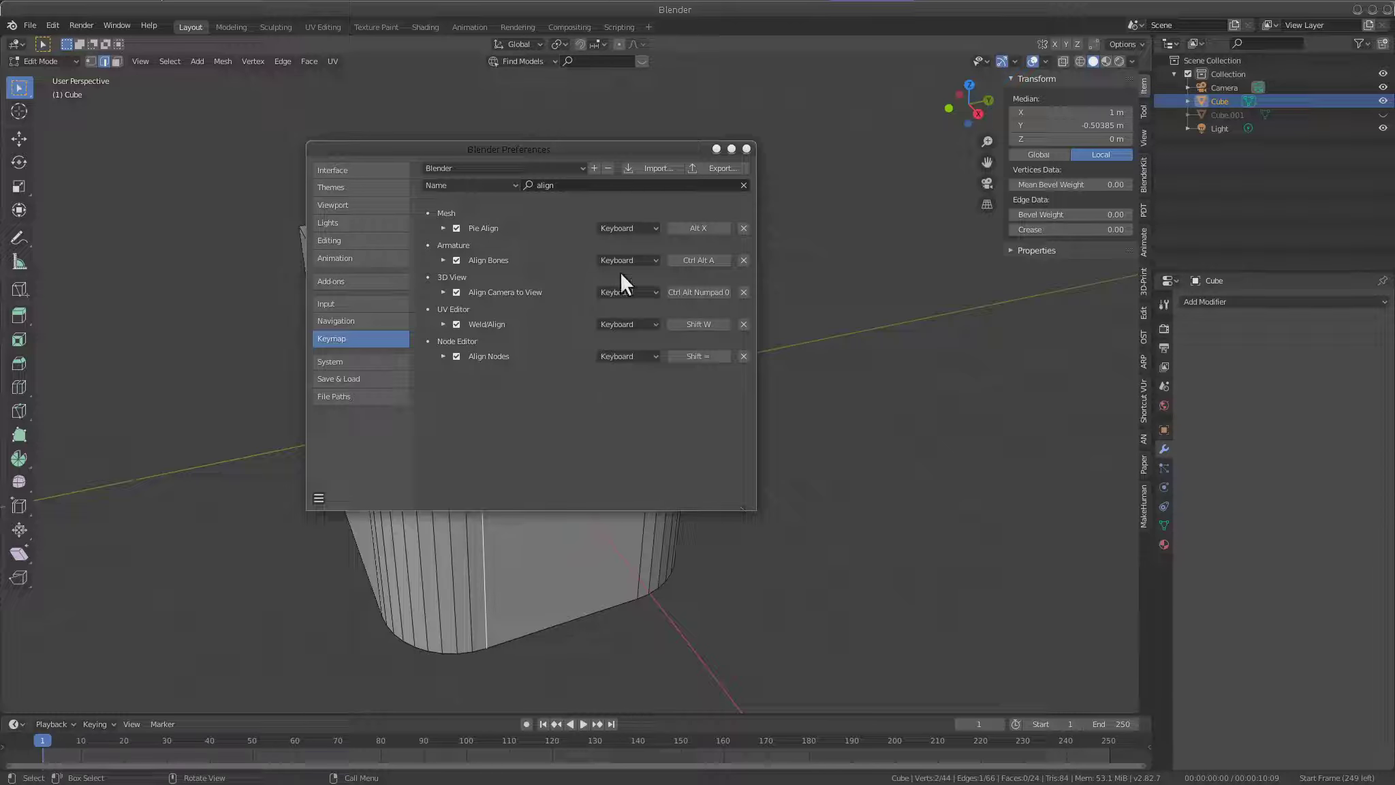
click(443, 228)
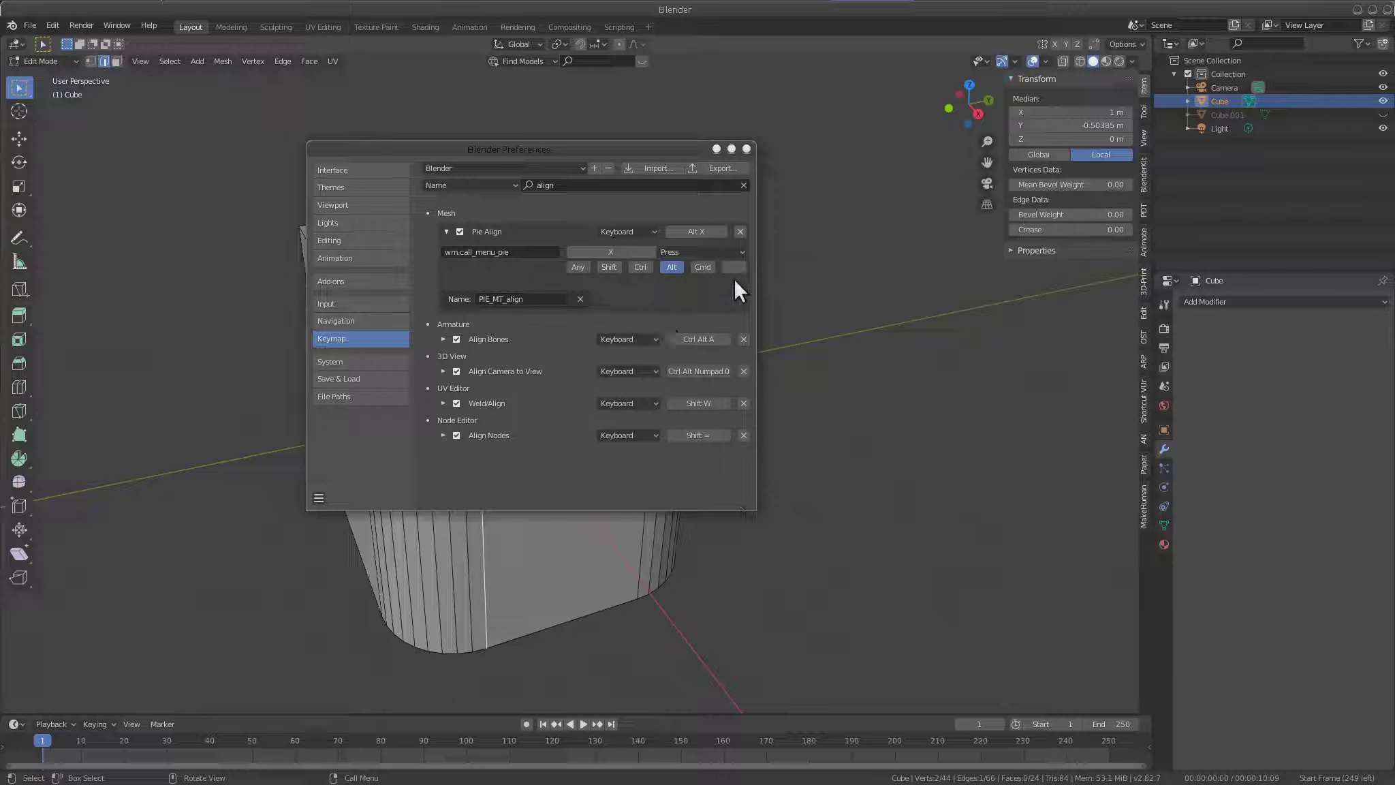
Try Pie Align's event and modifier options, then leave the Alt X shortcut disabled
click(731, 250)
click(640, 267)
click(640, 268)
click(458, 232)
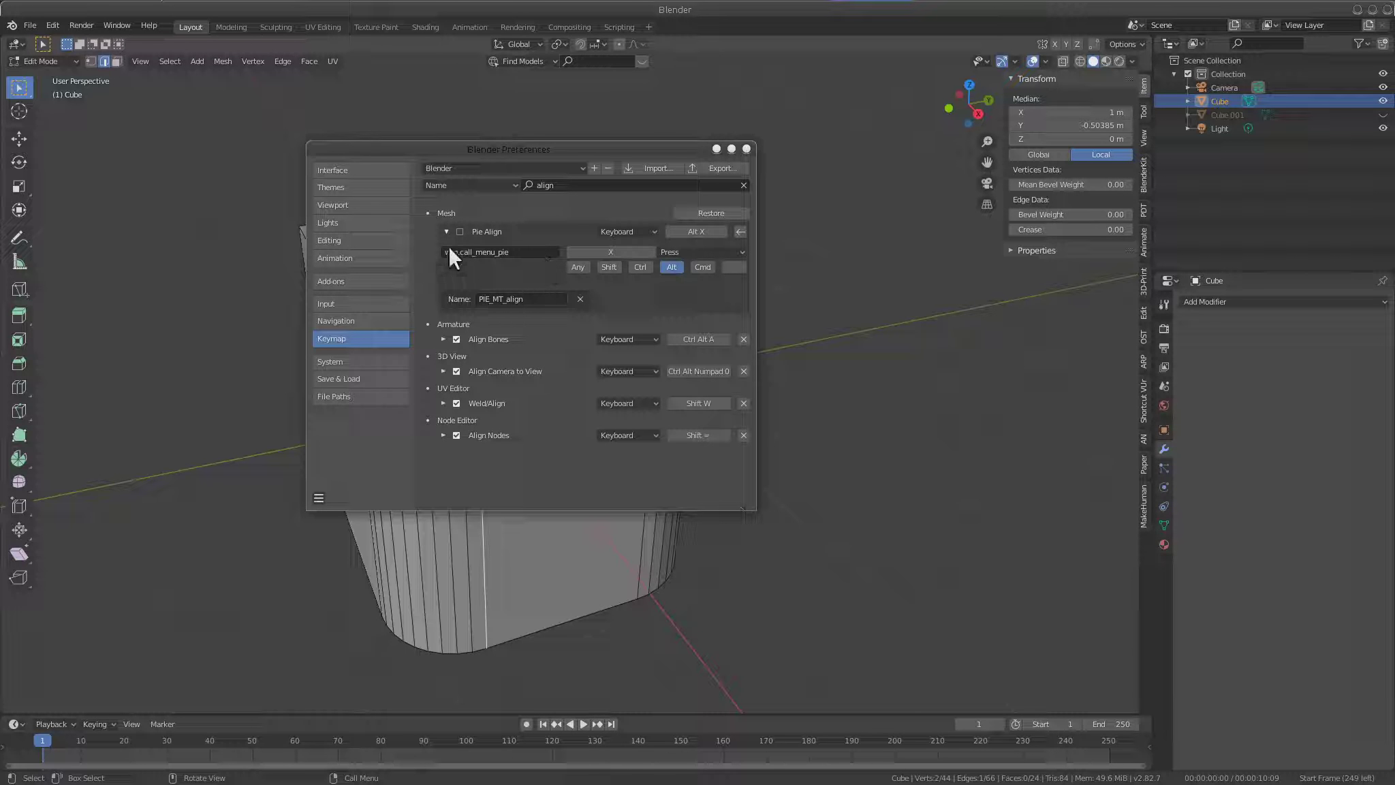
click(448, 232)
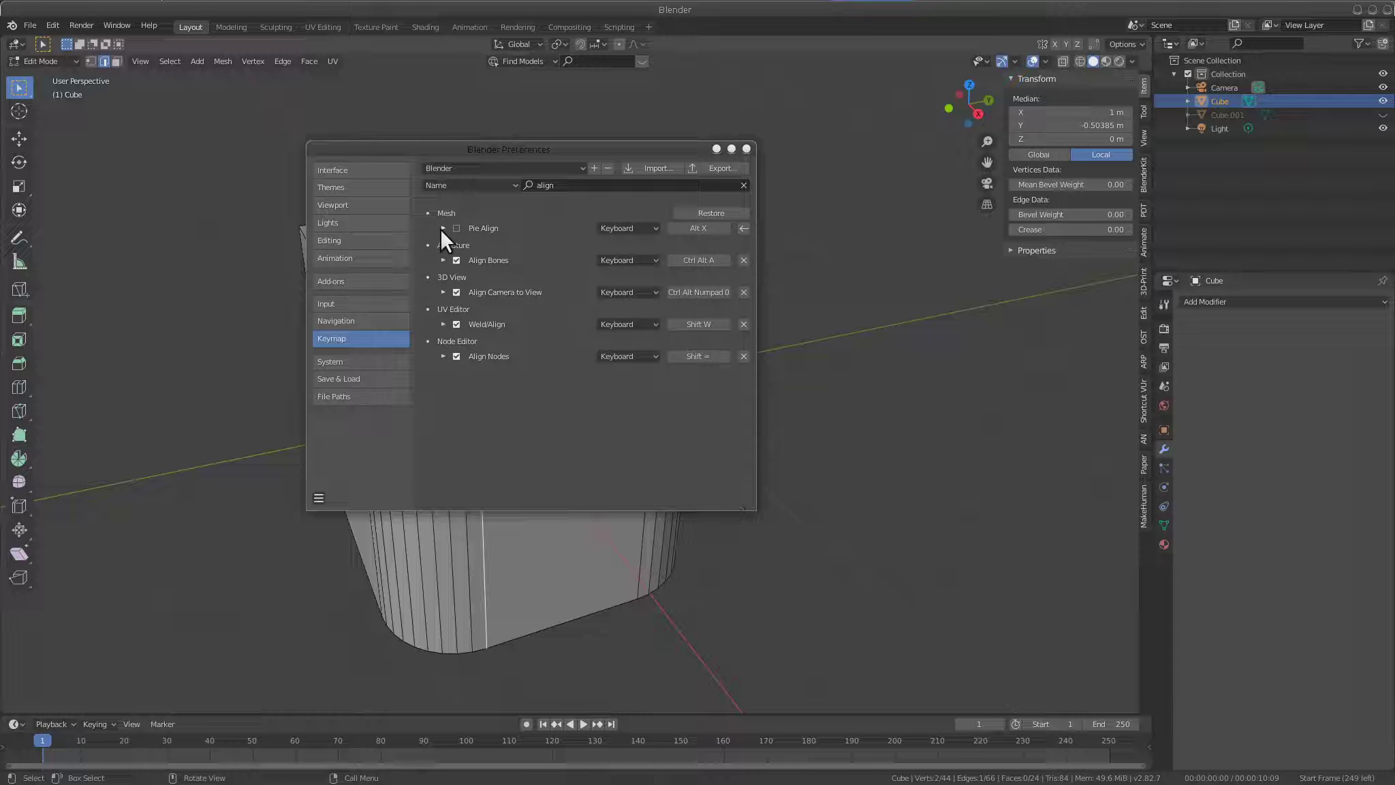
click(443, 228)
click(462, 229)
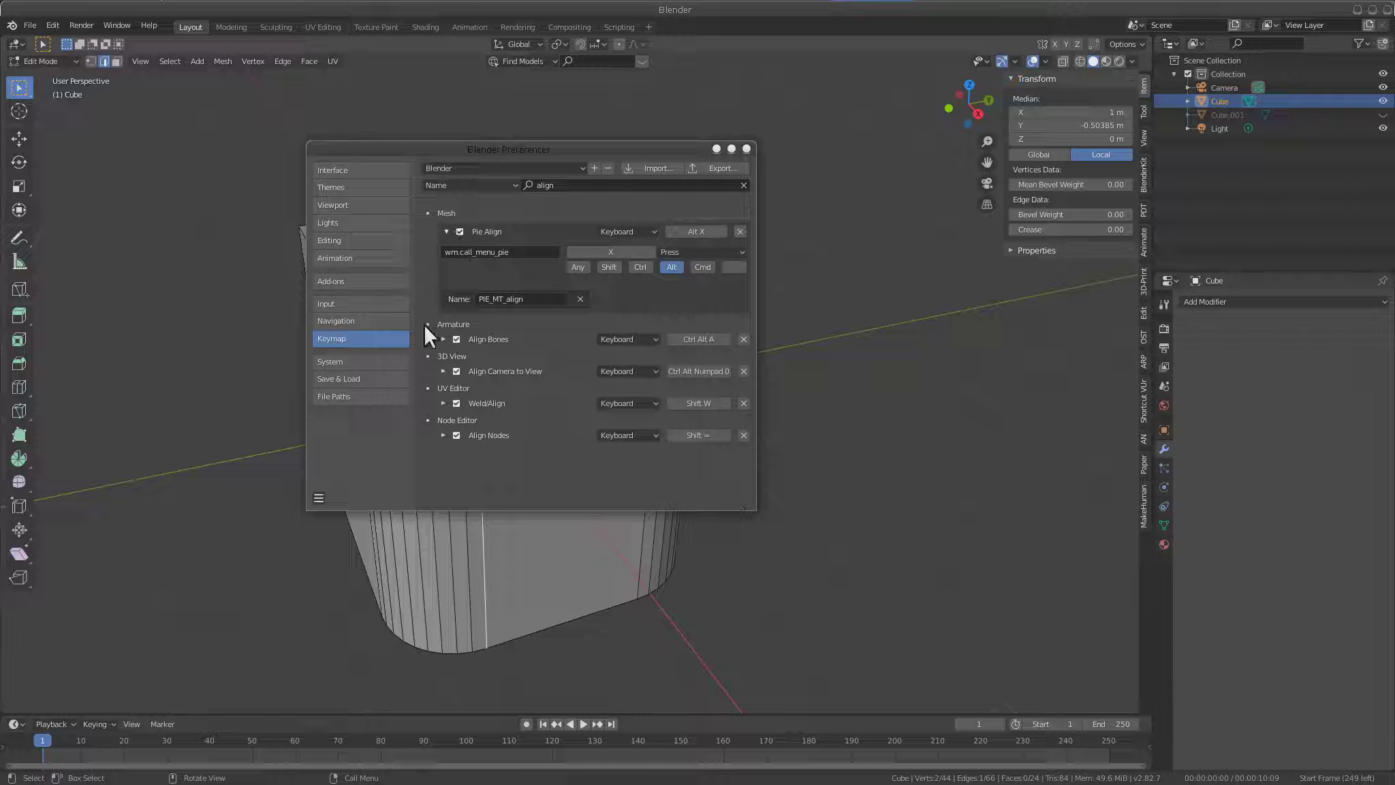
click(460, 230)
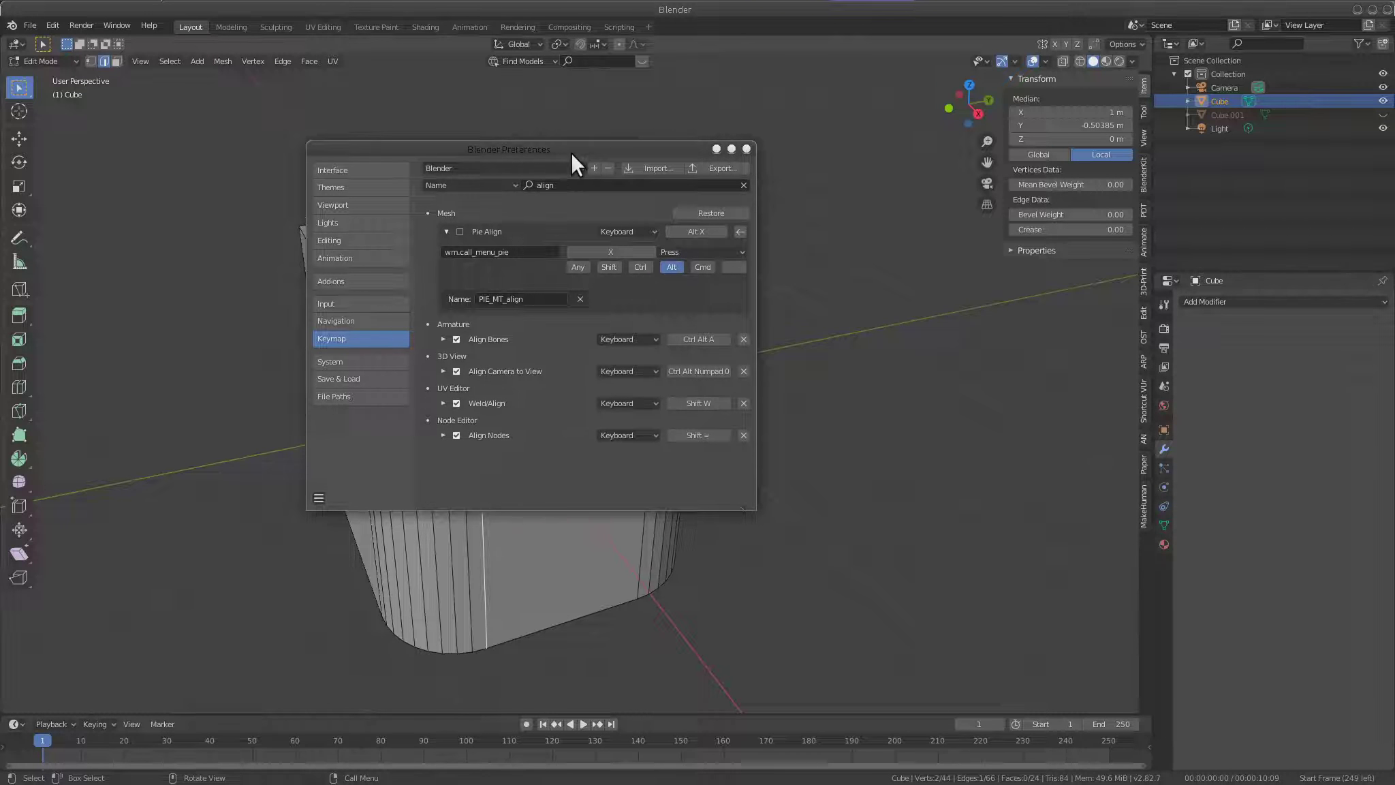
drag(571, 152, 592, 158)
click(745, 47)
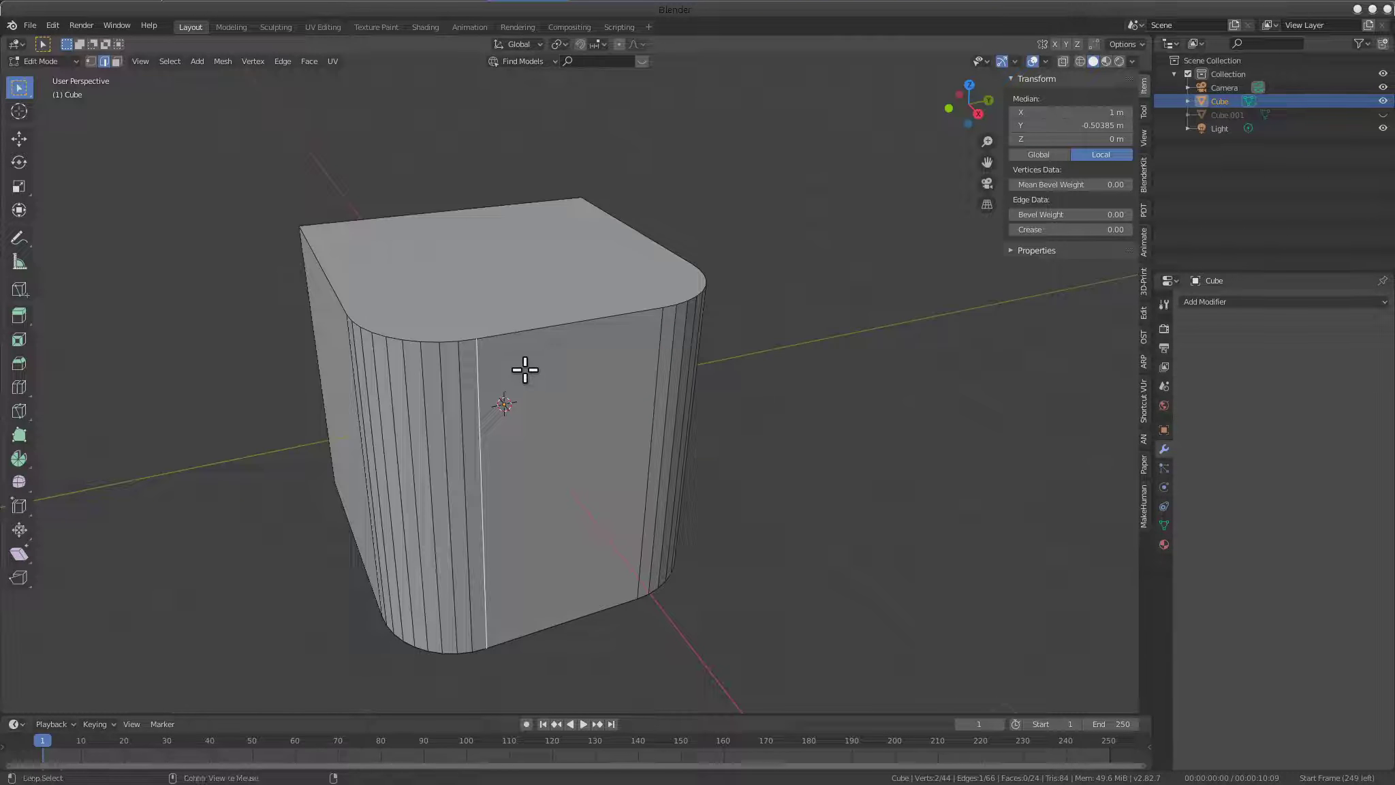
key(alt+x)
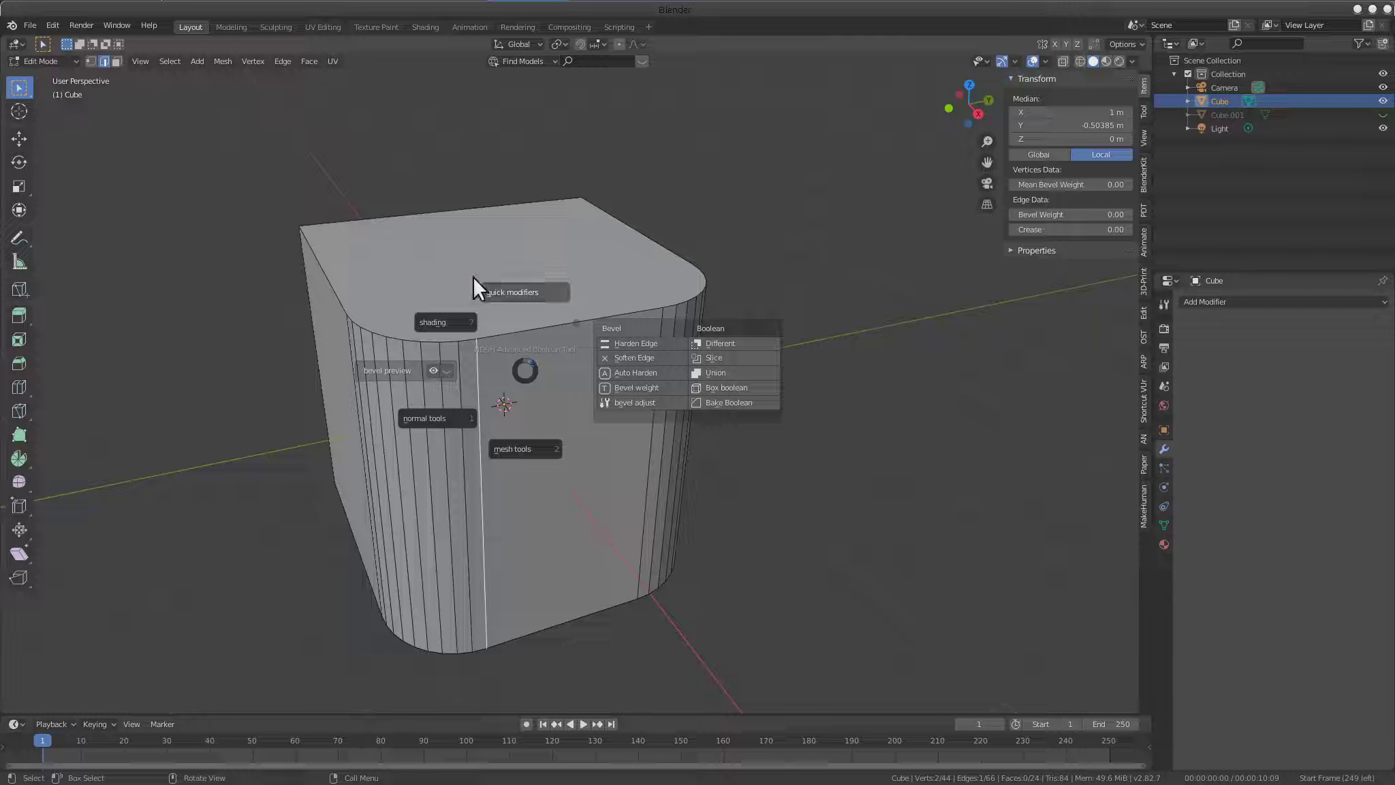
right_click(473, 416)
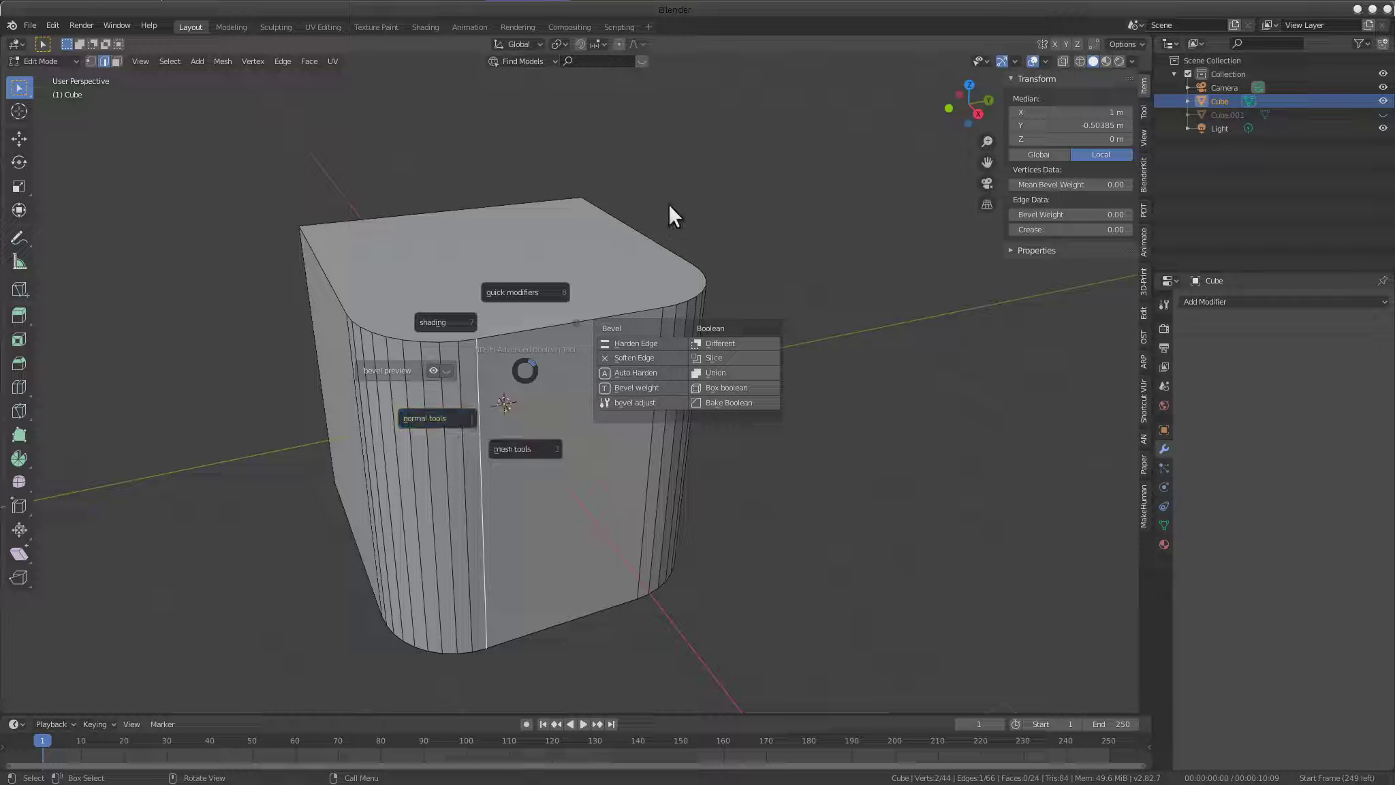
key(Escape)
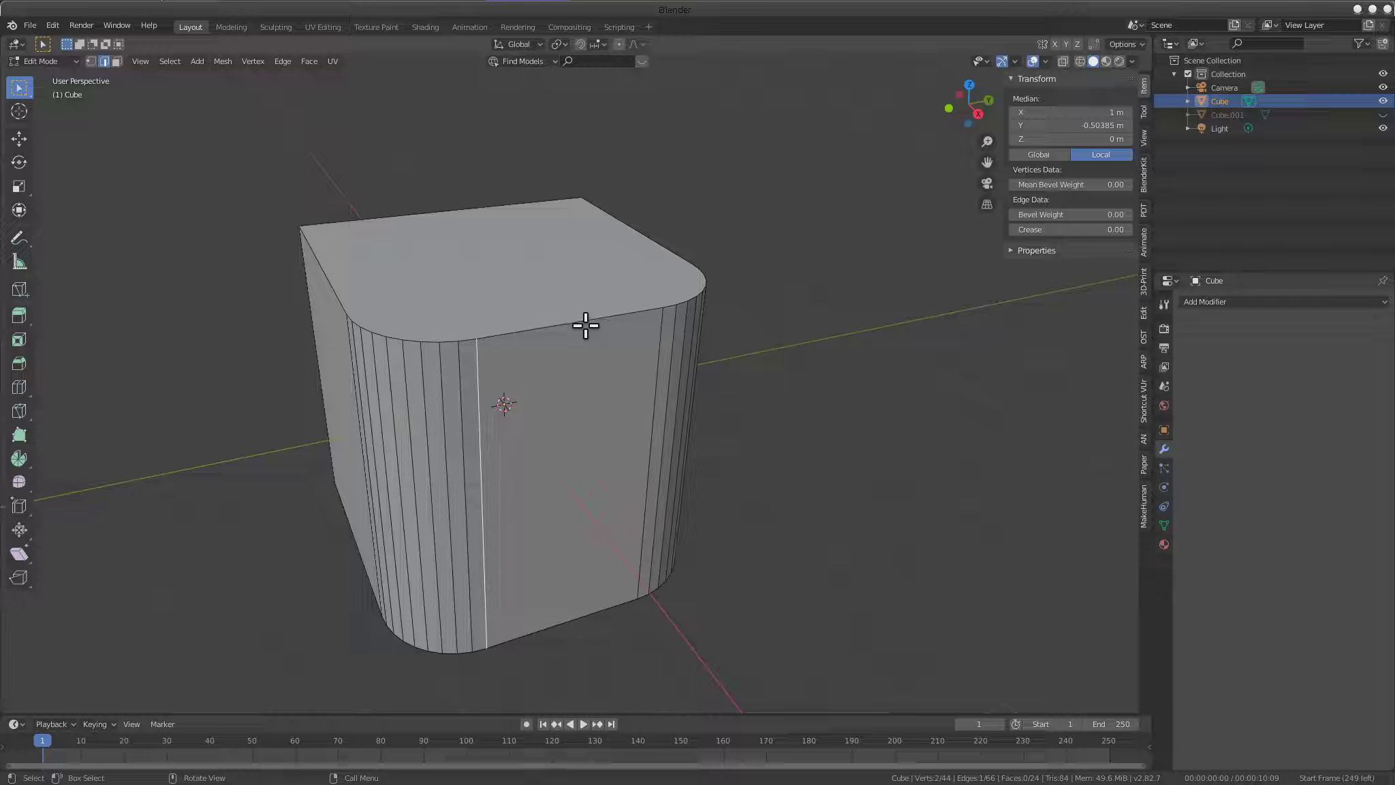
scroll(501, 331, down, 1)
scroll(500, 332, up, 3)
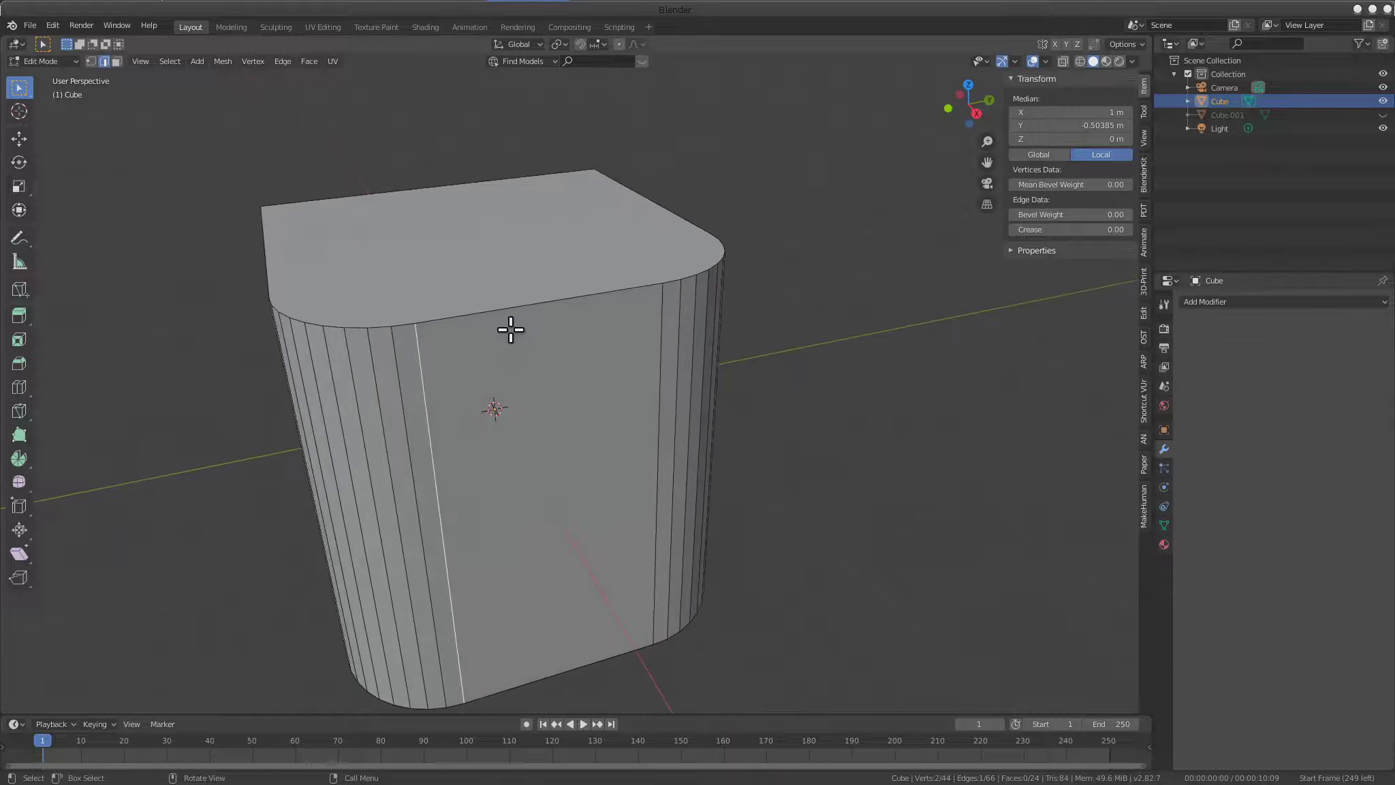
key(ctrl+Tab)
click(459, 323)
key(alt)
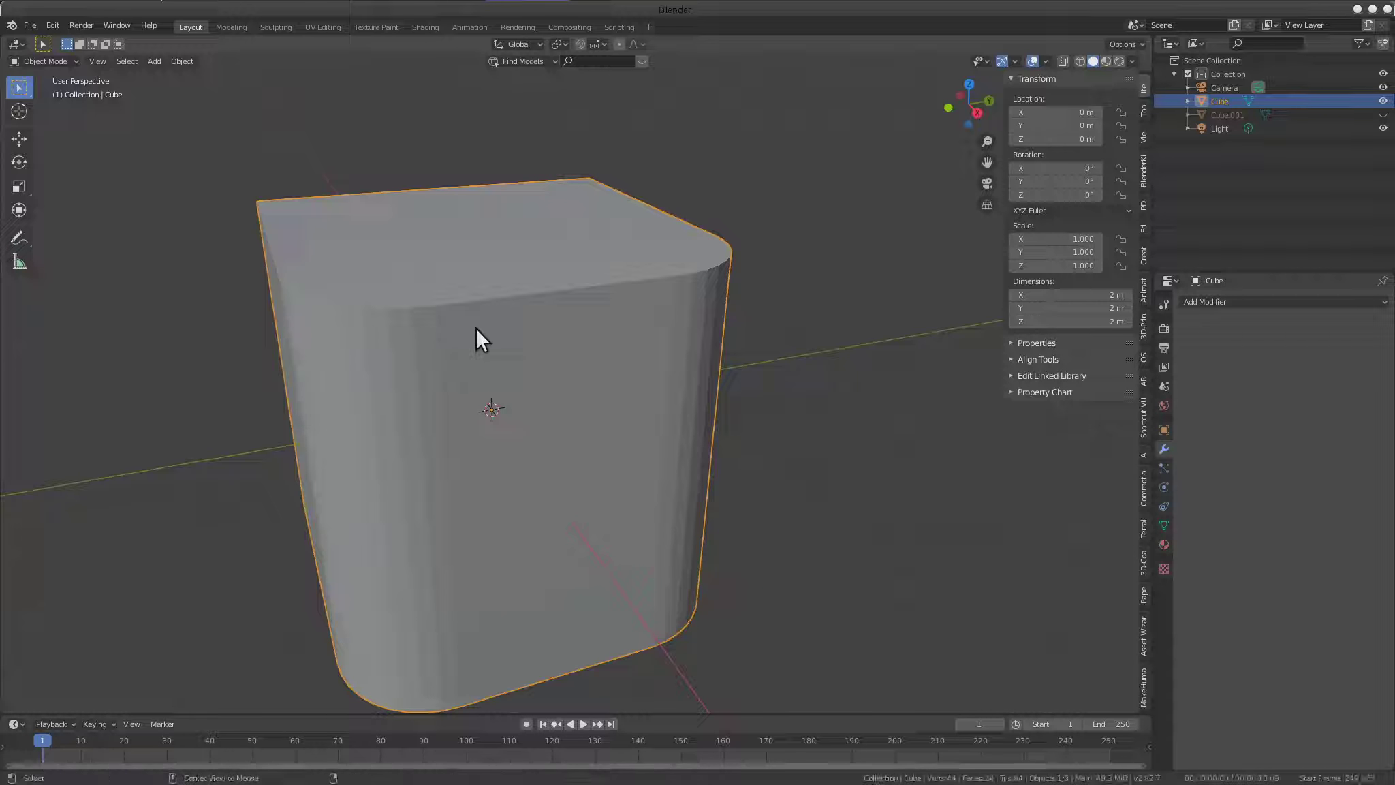
key(q)
key(Escape)
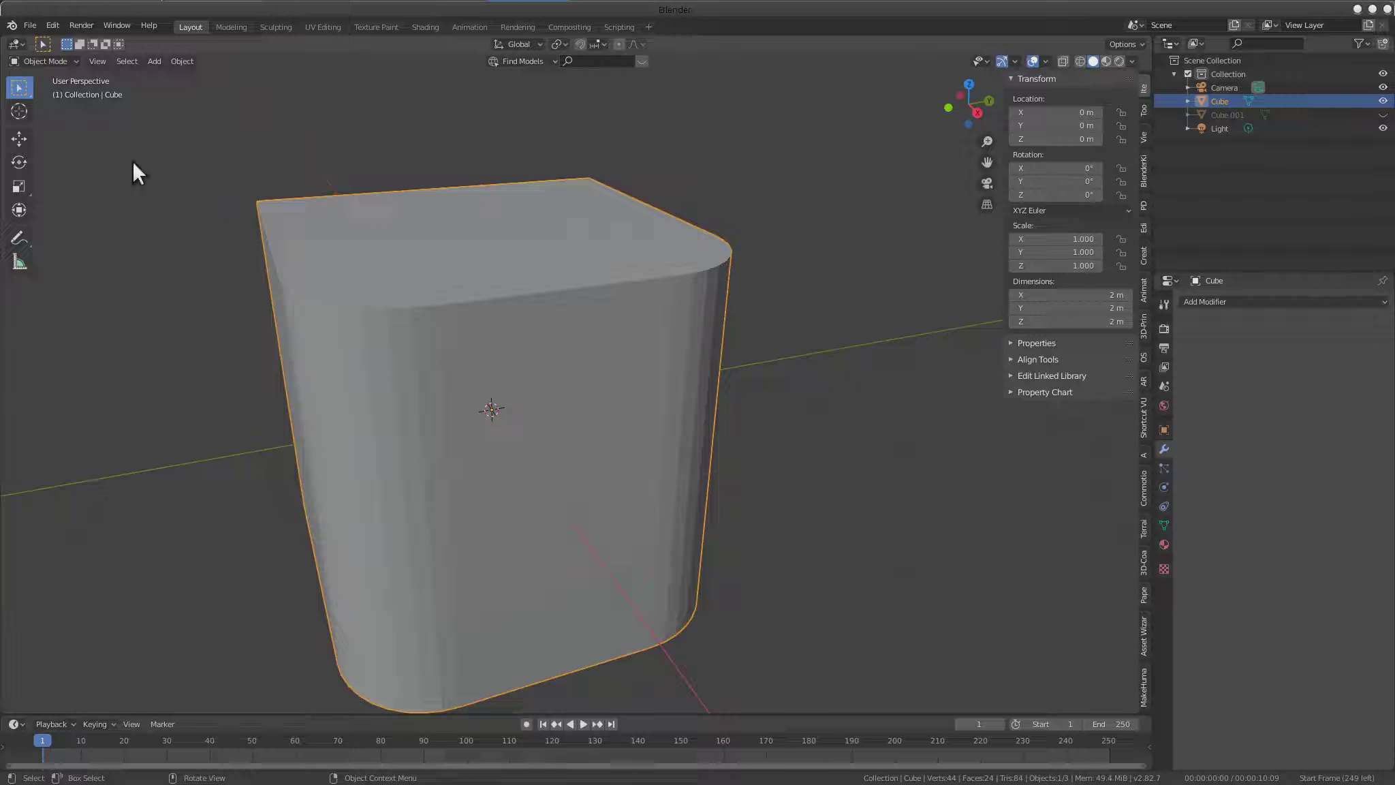
key(Tab)
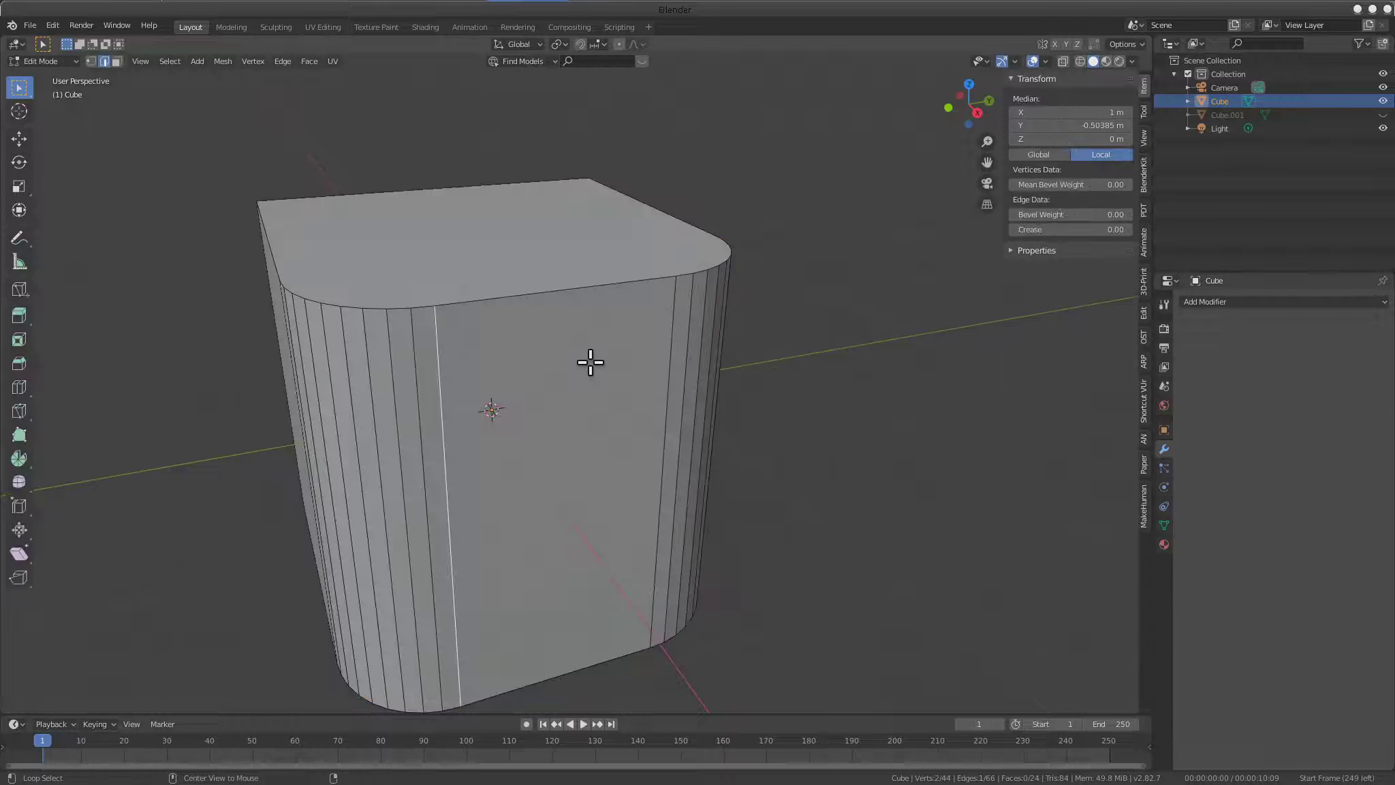
key(q)
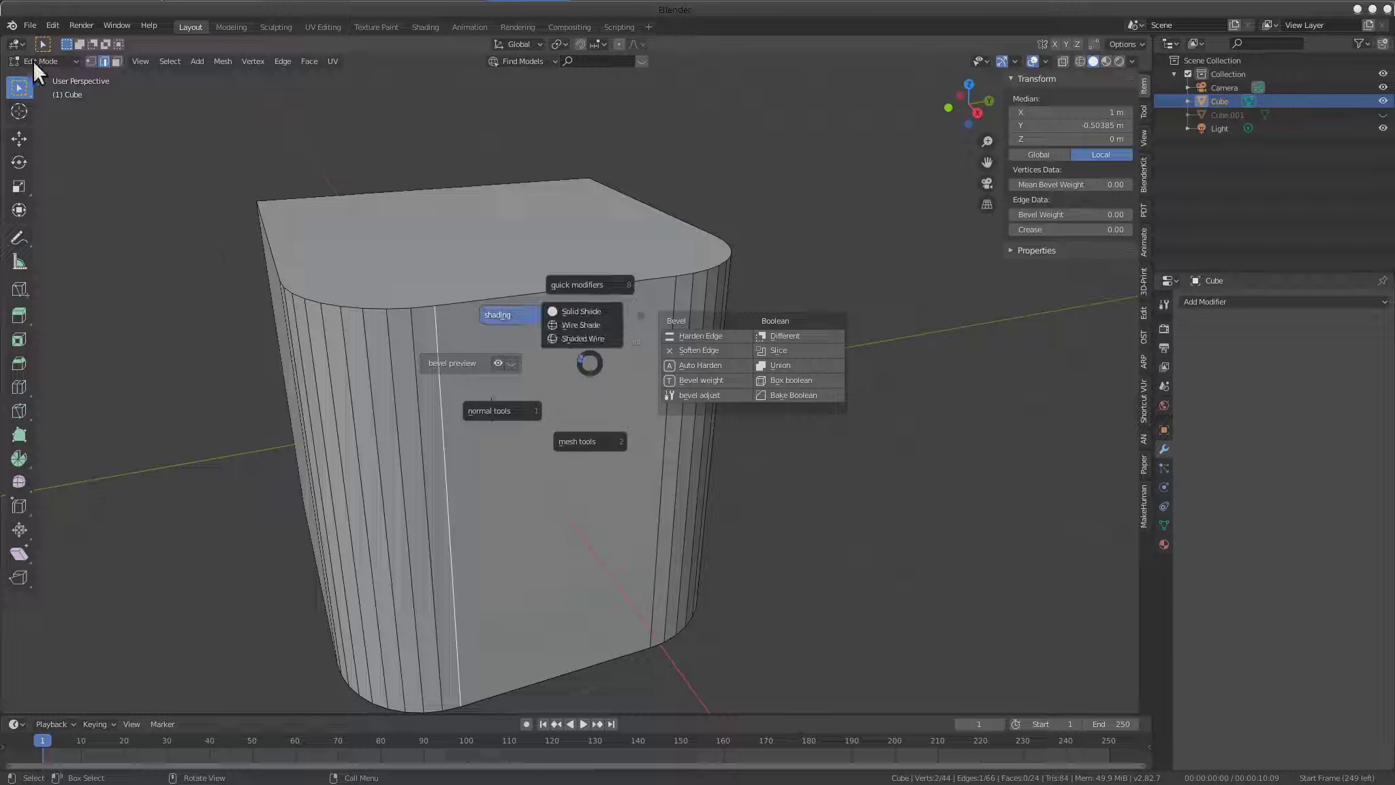
key(Escape)
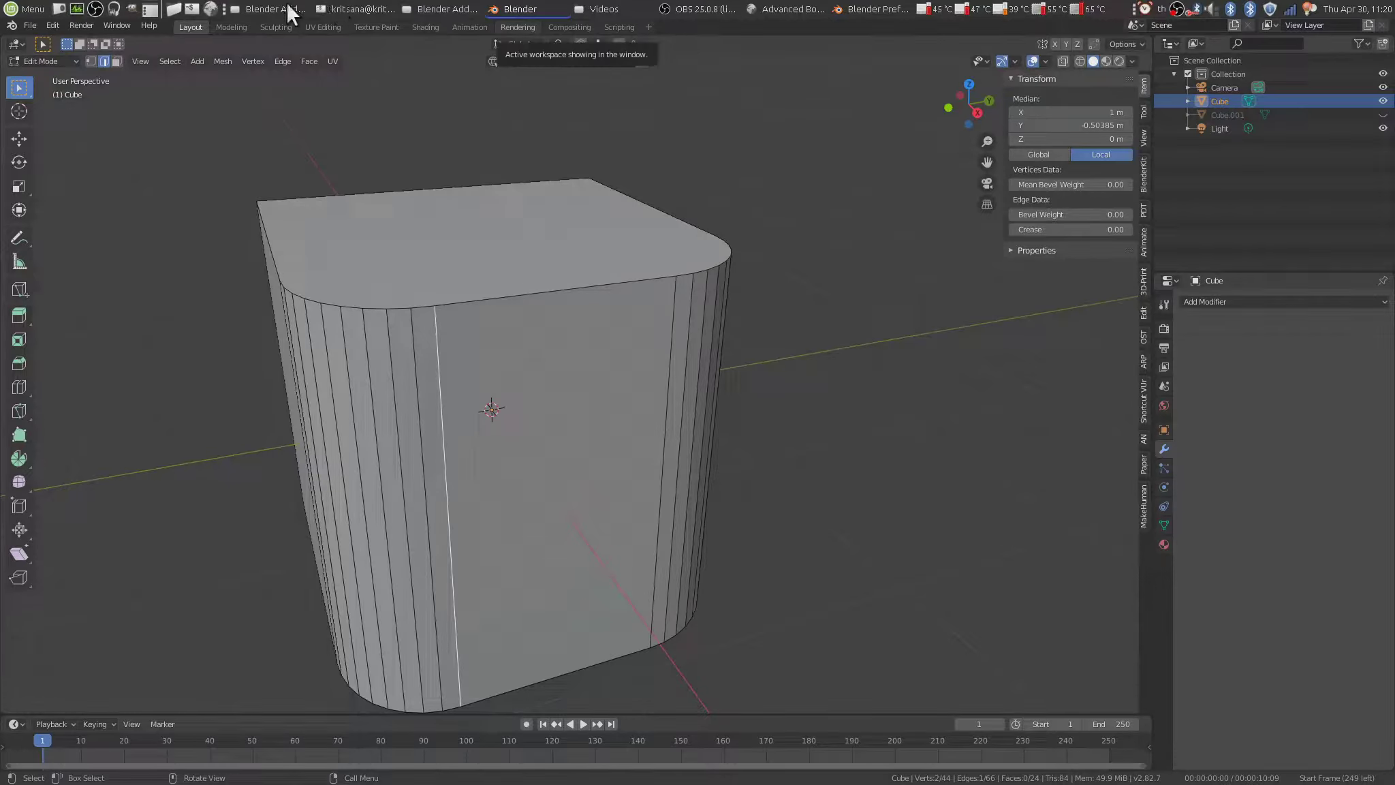
click(860, 14)
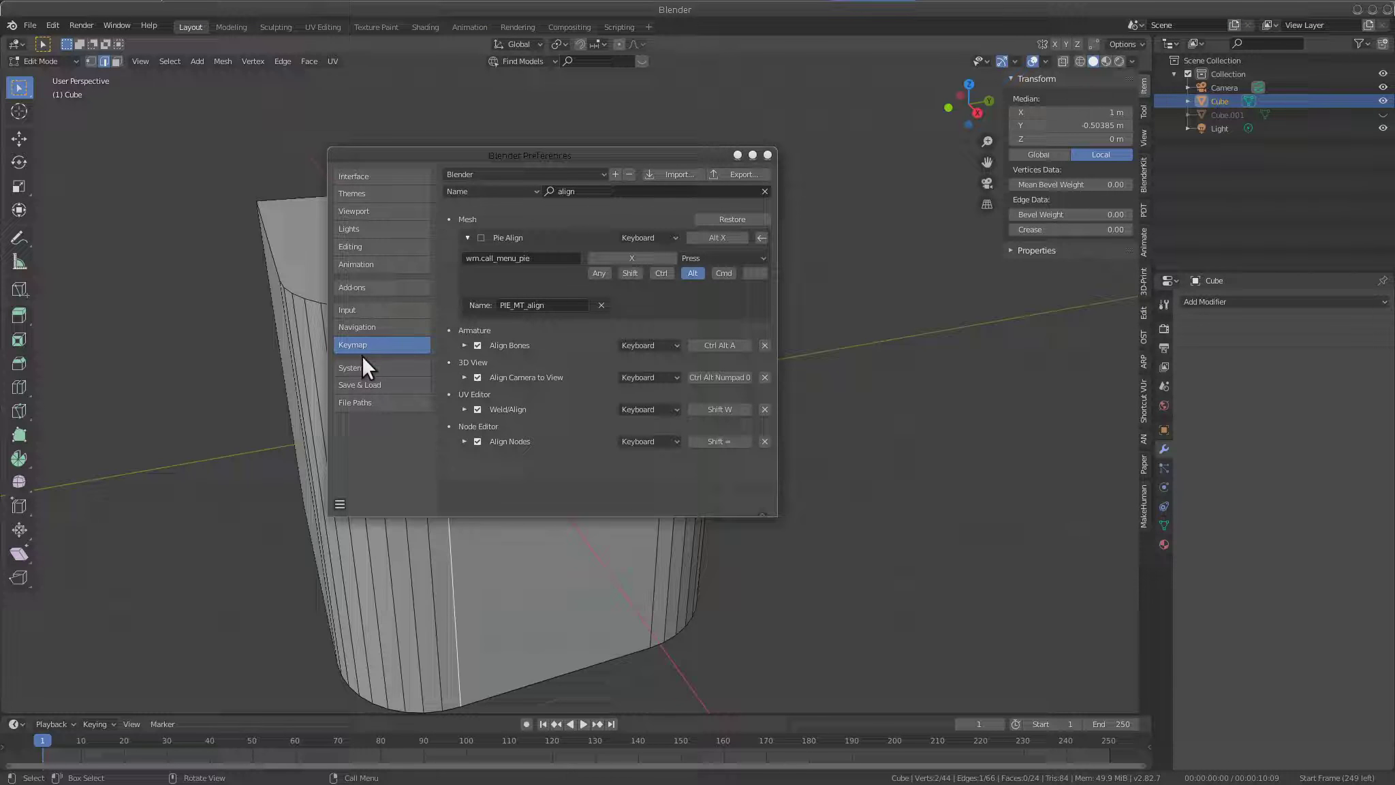
Leave the keymap search and bring the main window's 3D Viewport with the rounded cube back to front
click(586, 191)
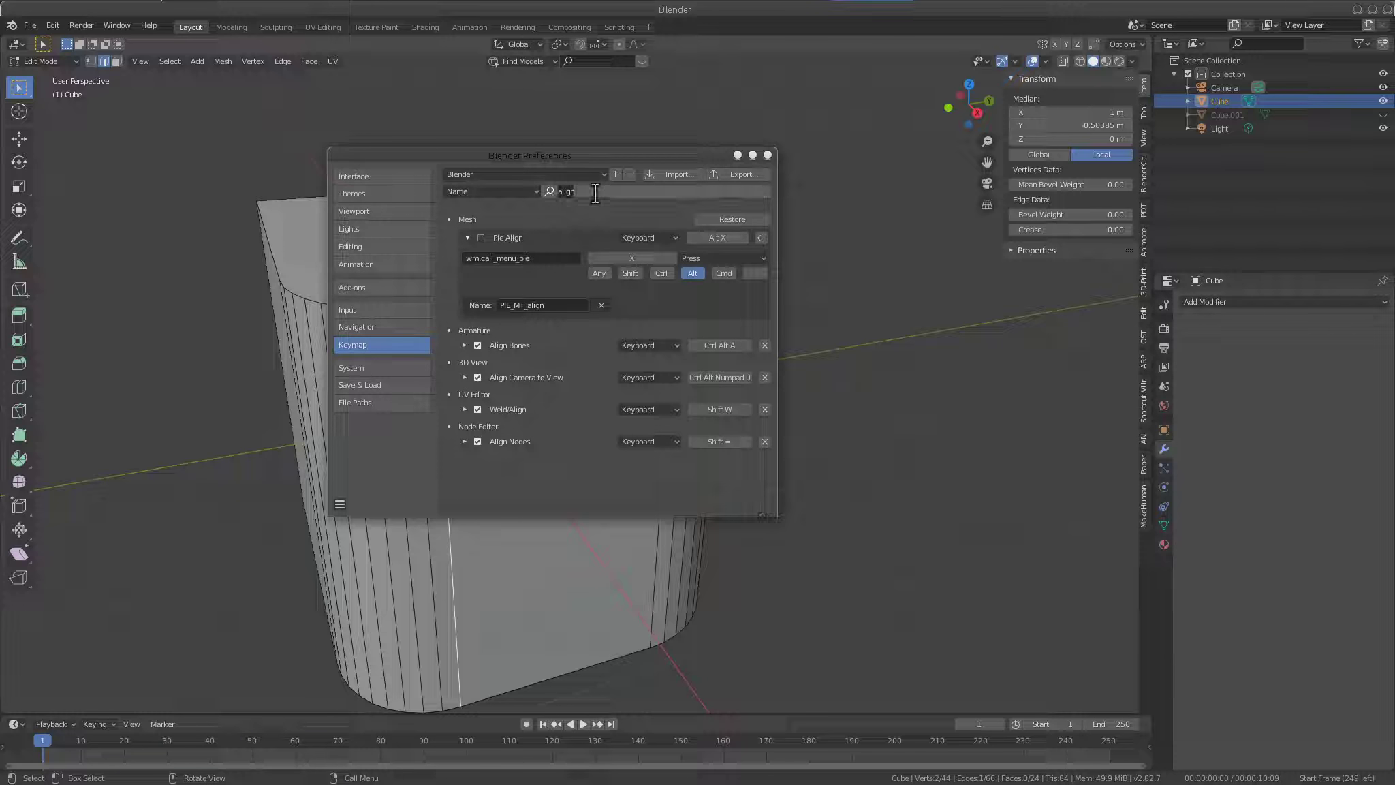
key(Return)
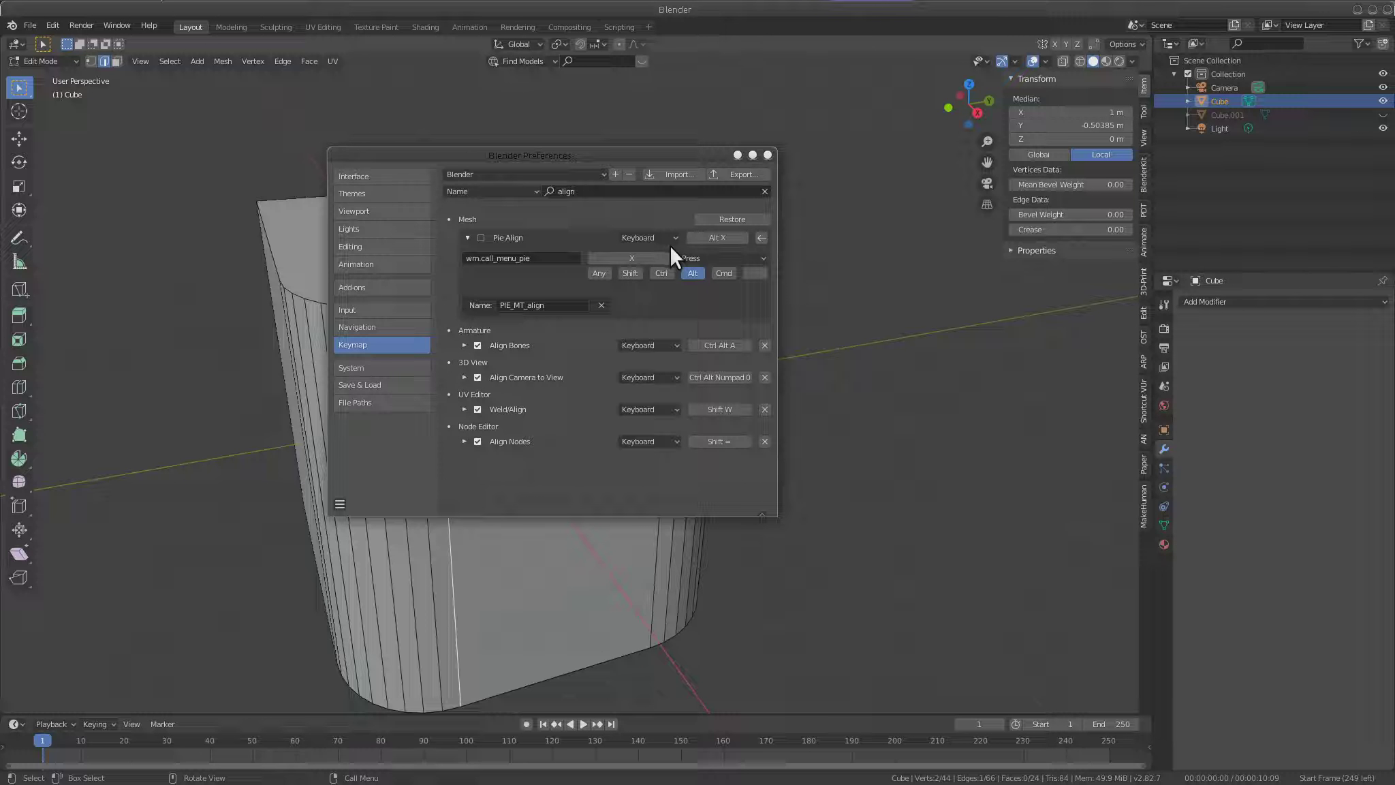
click(342, 501)
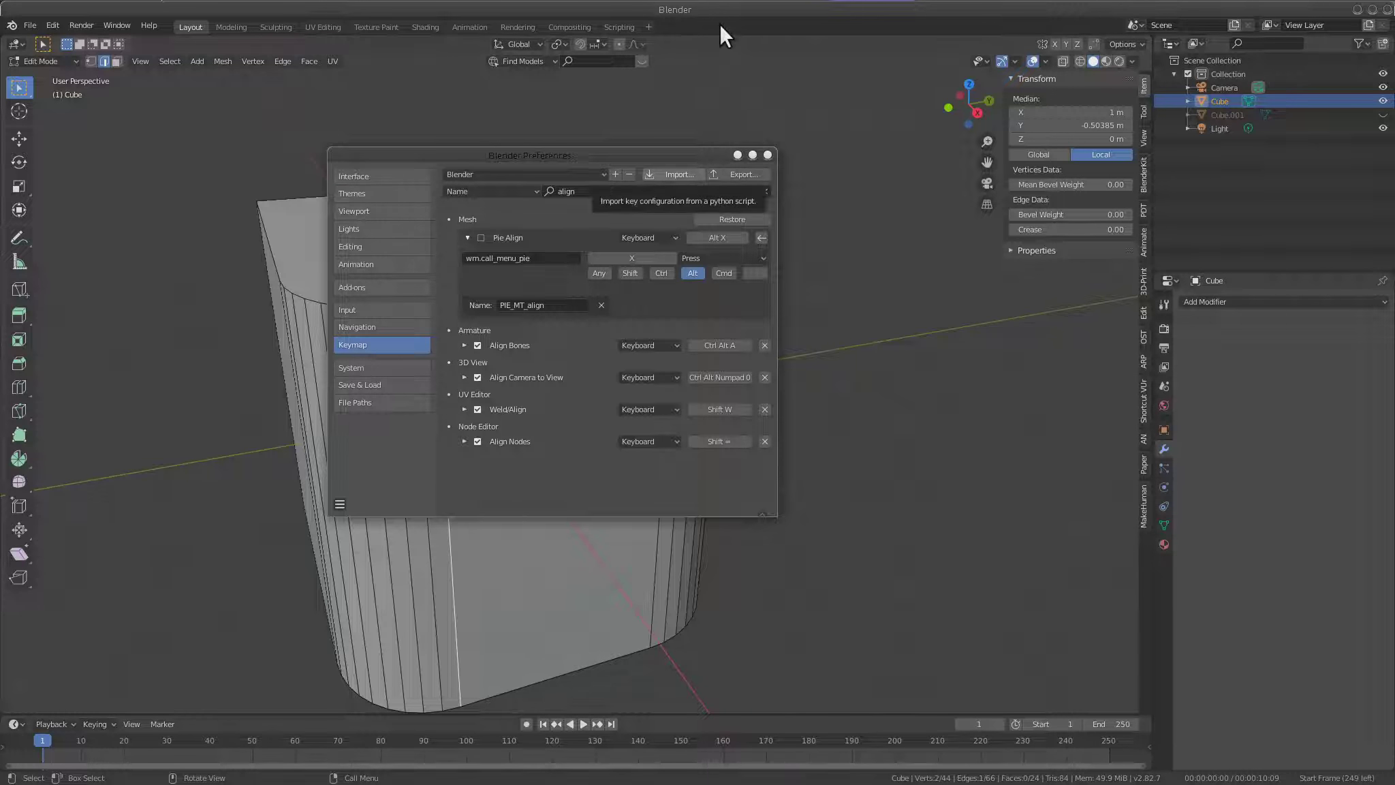
click(719, 23)
scroll(643, 354, up, 2)
scroll(648, 351, down, 2)
scroll(605, 295, up, 1)
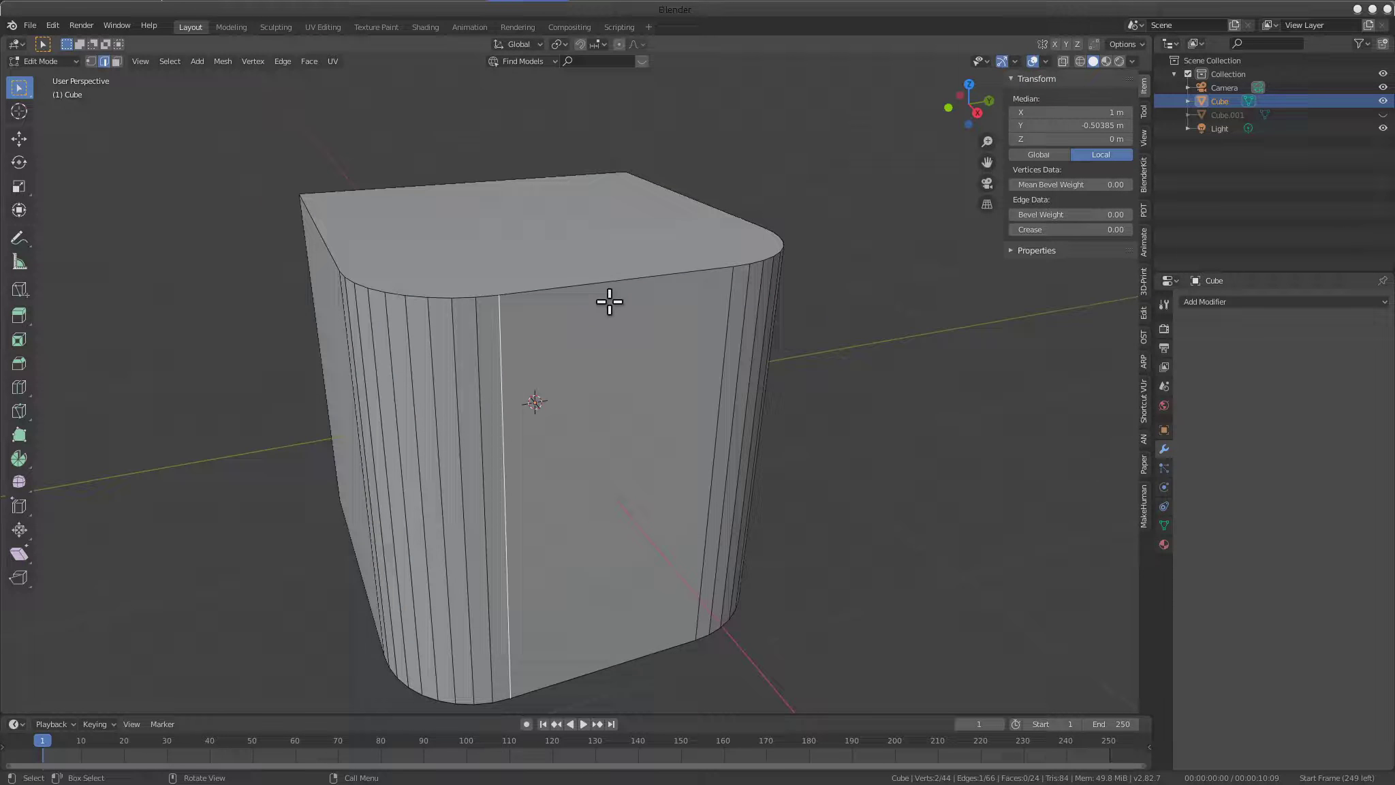
Undo the earlier bevel edits back to a plain 8-vertex, 6-face cube and orbit the view
click(620, 324)
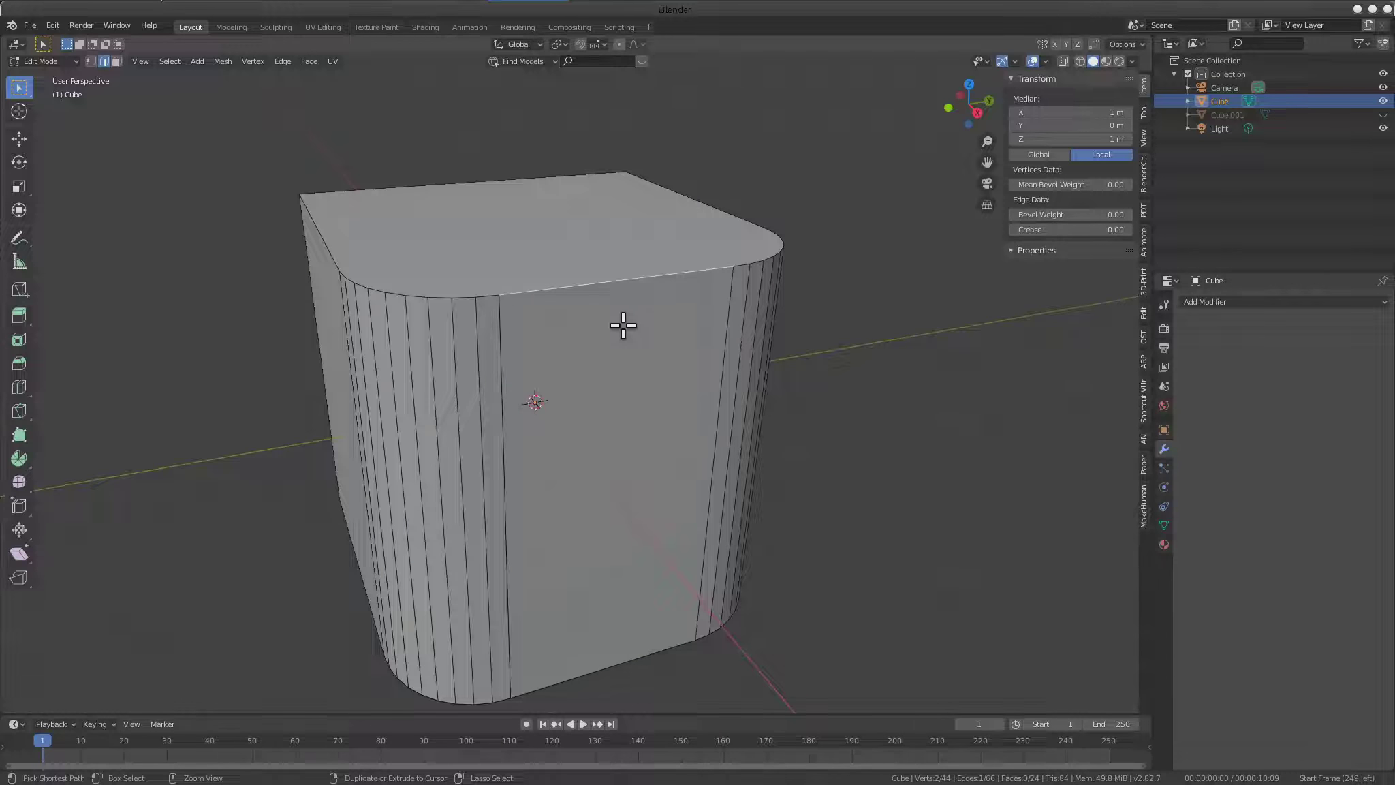
key(ctrl+z)
key(ctrl+z)
key(ctrl+z)
key(ctrl+z)
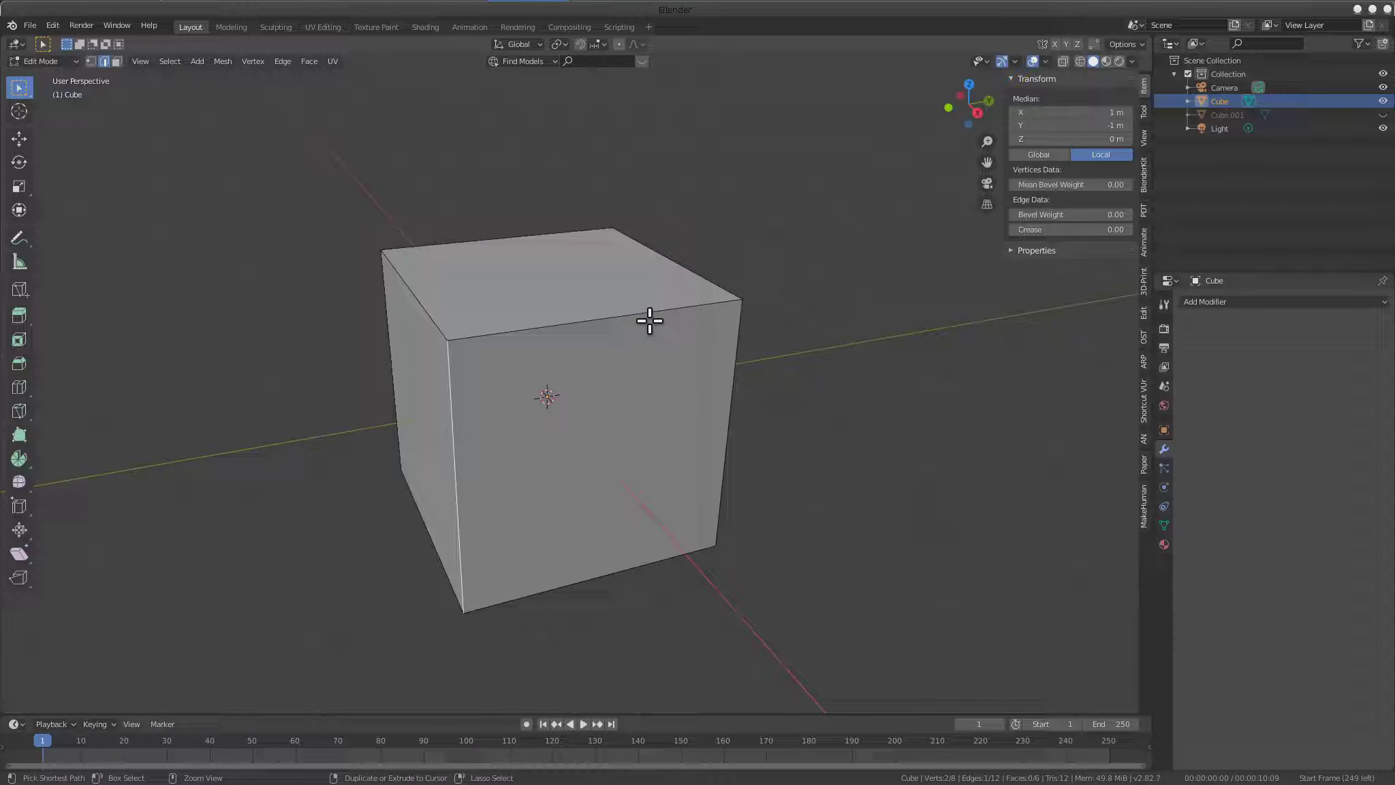
key(ctrl+z)
key(ctrl+z)
key(ctrl+z)
key(ctrl+z)
key(ctrl+z)
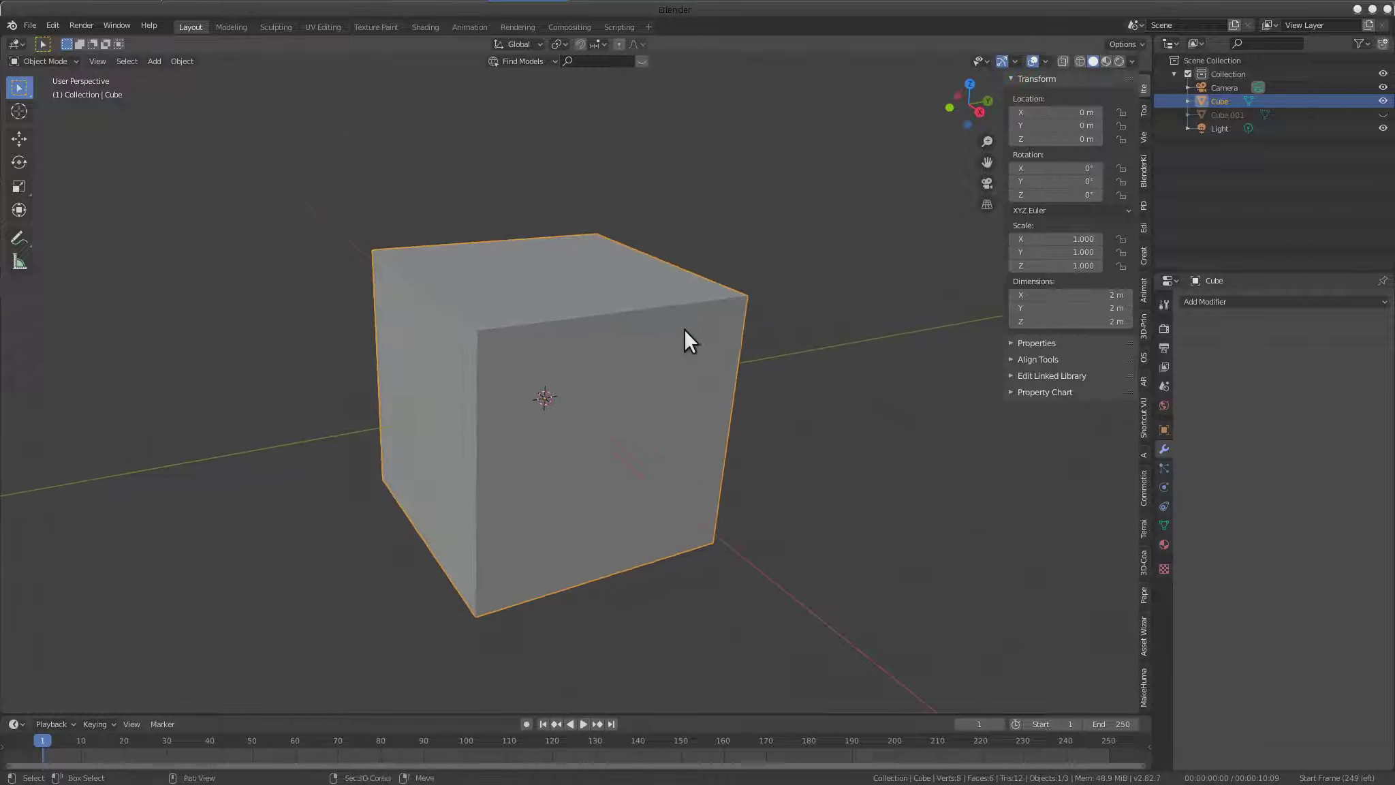
mouse_move(683, 329)
middle_down()
mouse_move(676, 443)
mouse_move(598, 369)
mouse_move(557, 391)
mouse_move(609, 362)
middle_up()
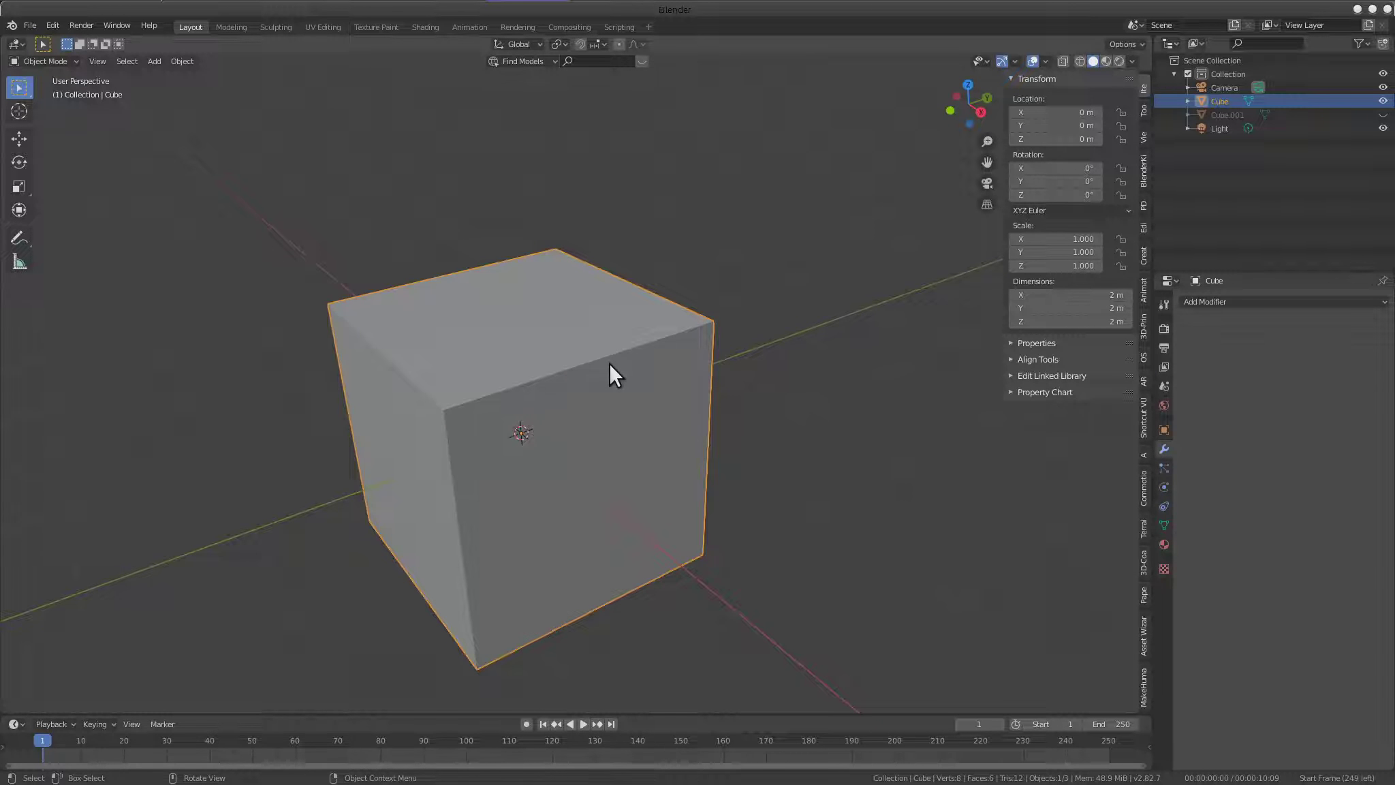
key(shift+q)
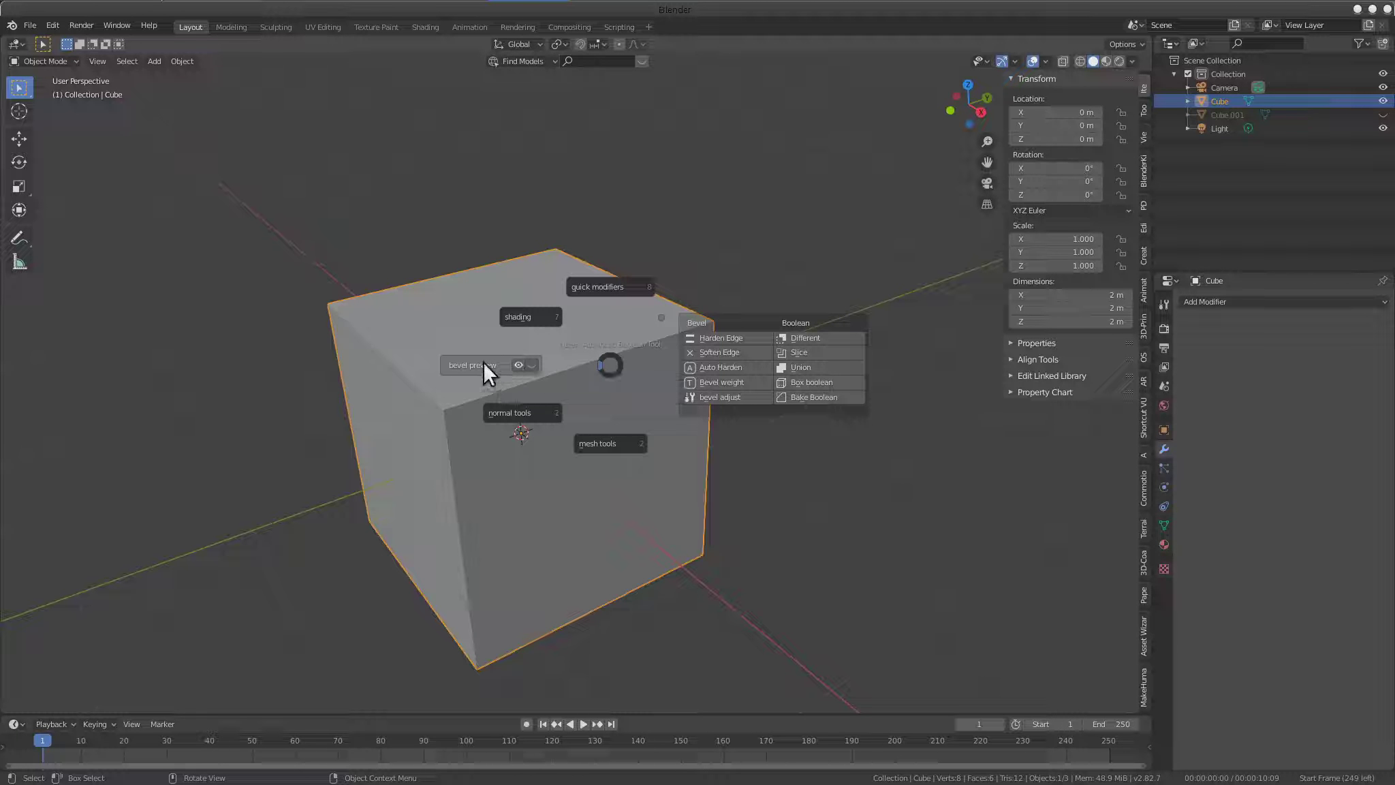
Add a BV_preview bevel modifier to the cube from the custom pie menu
click(521, 363)
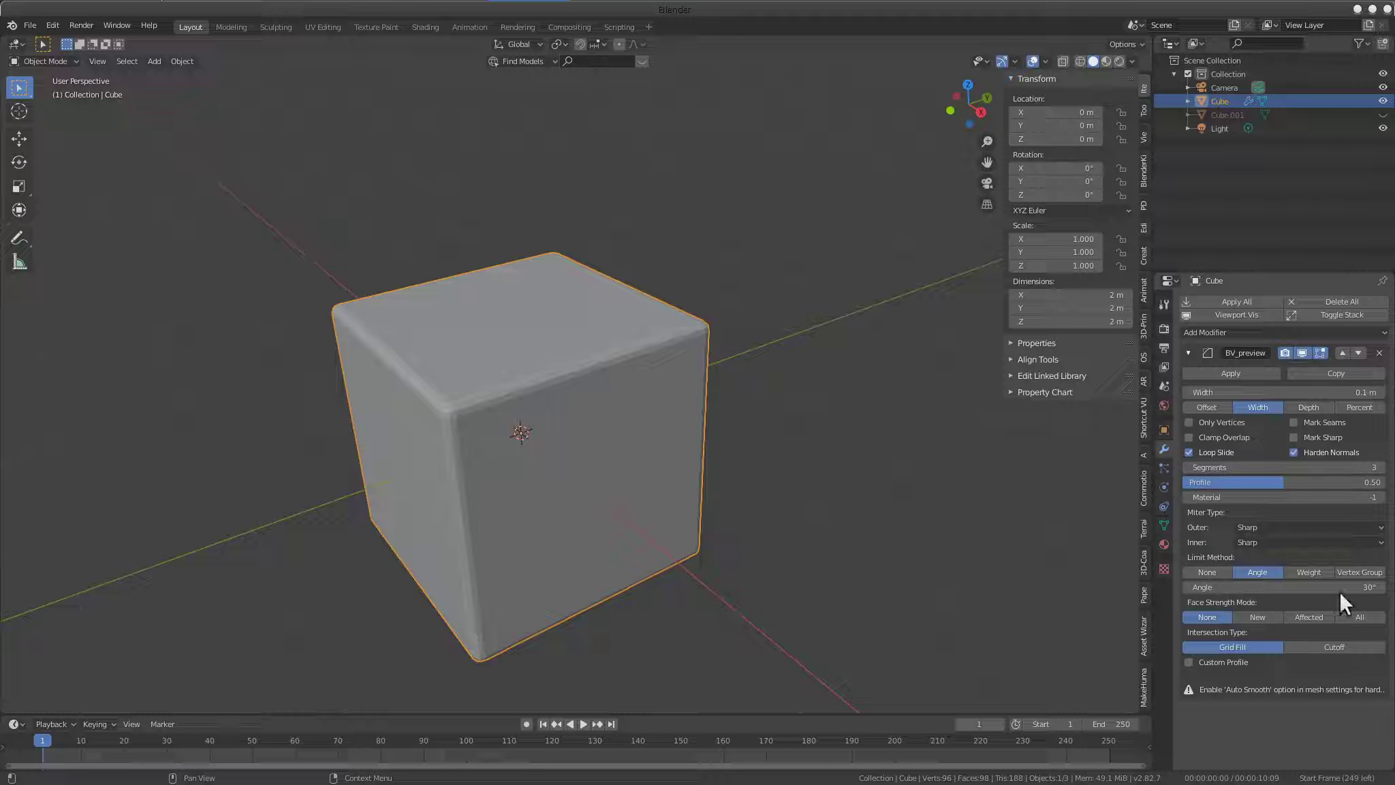
scroll(759, 470, up, 3)
mouse_move(759, 471)
middle_down()
mouse_move(691, 479)
mouse_move(679, 430)
mouse_move(672, 476)
mouse_move(680, 462)
middle_up()
scroll(691, 478, down, 2)
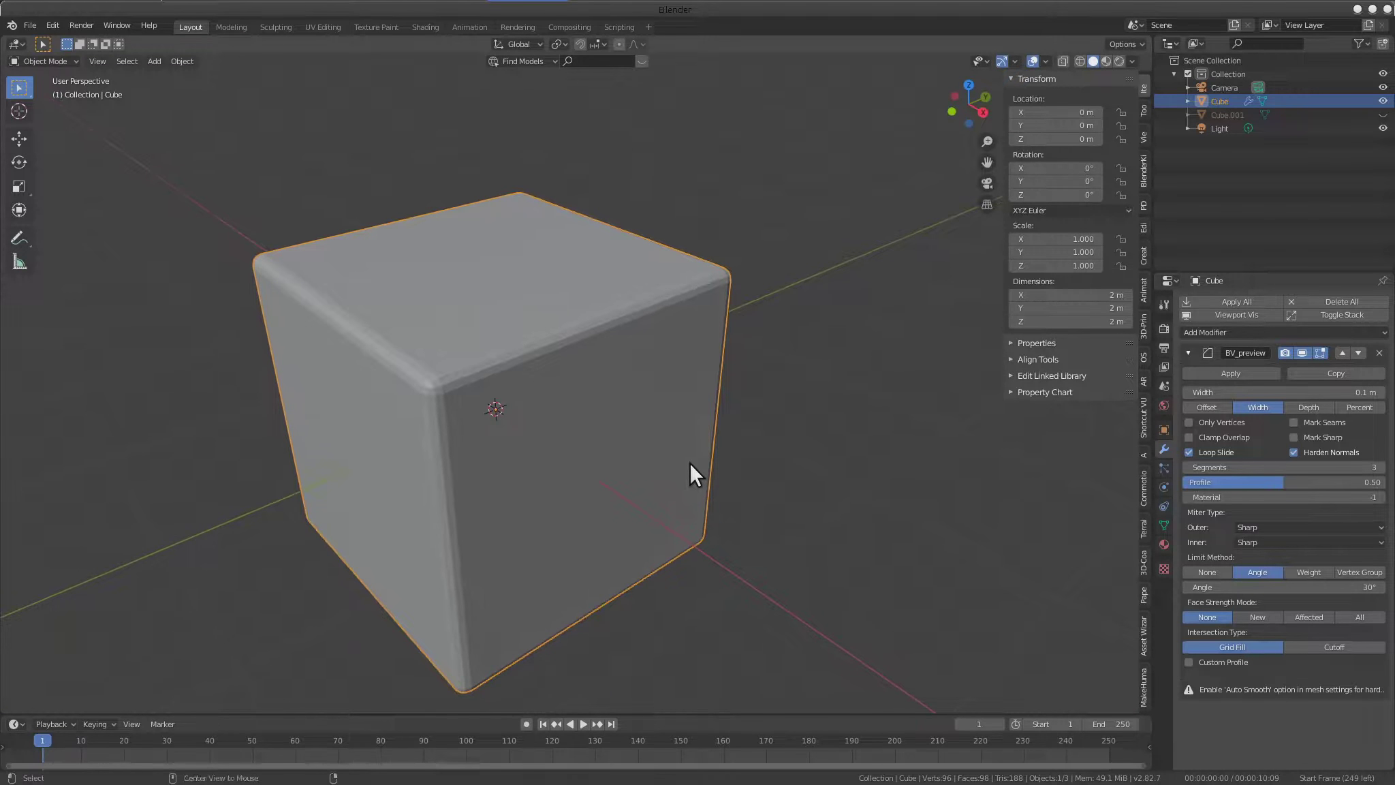
Set the bevel width to 0.05385 m with the pie's bevel adjust
key(shift+q)
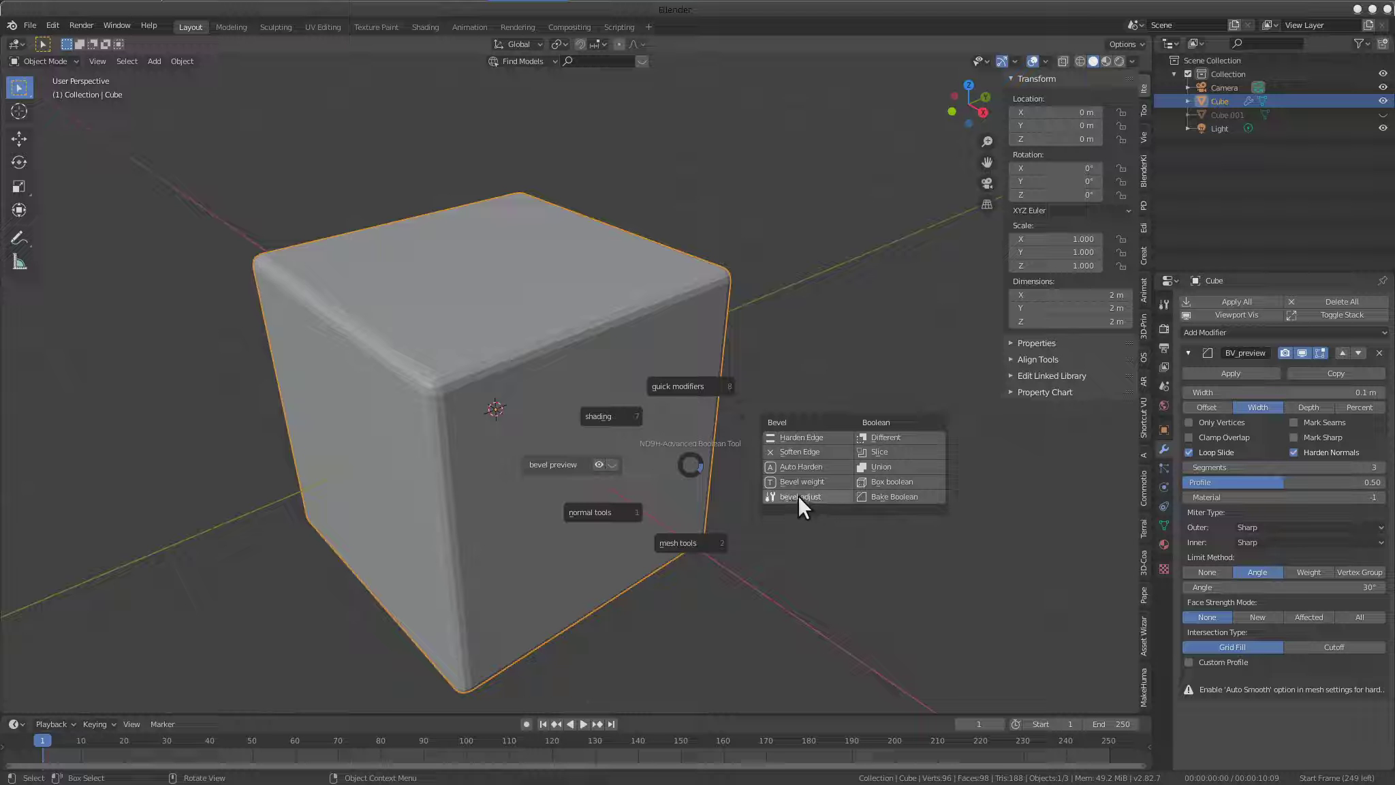
click(798, 495)
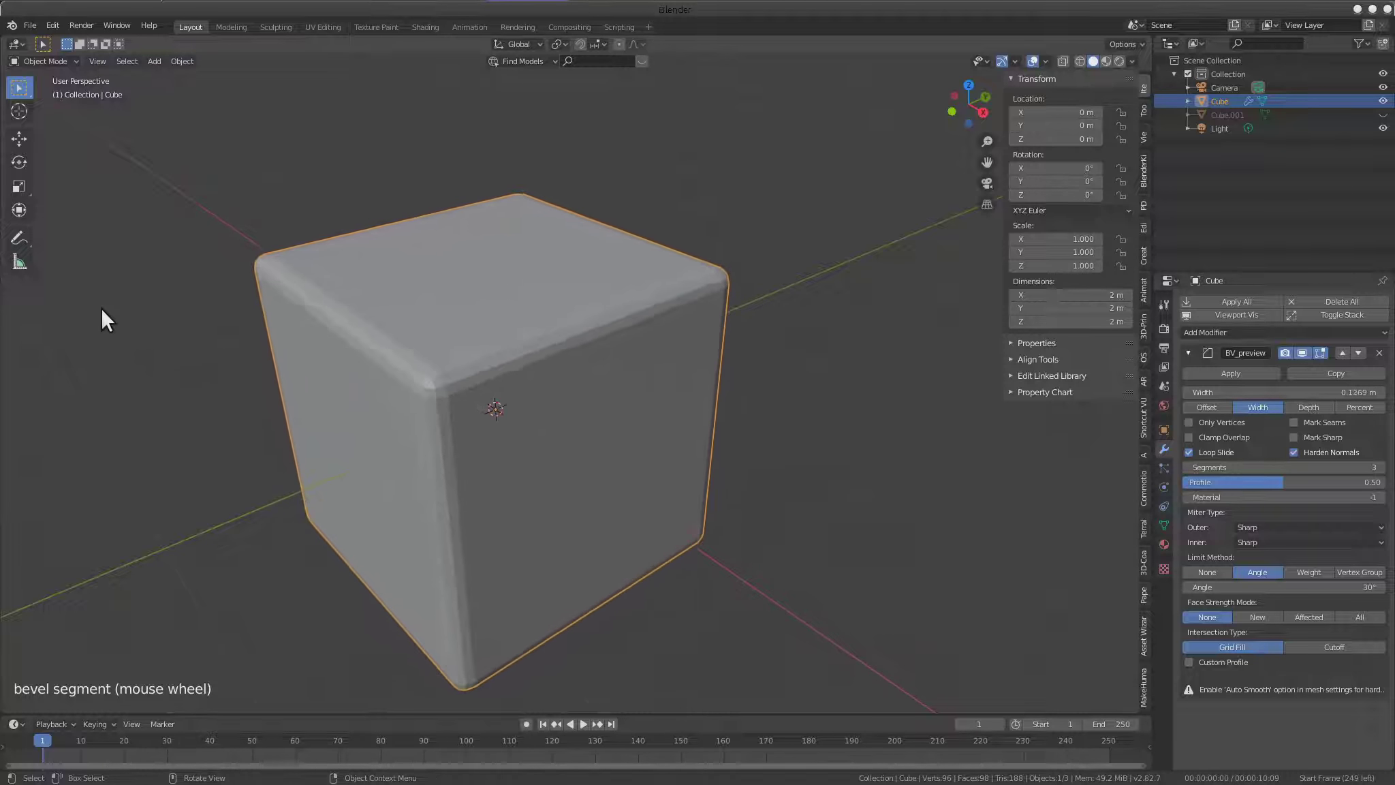
click(45, 285)
scroll(558, 219, down, 2)
scroll(644, 336, up, 2)
middle_drag(687, 391, 667, 445)
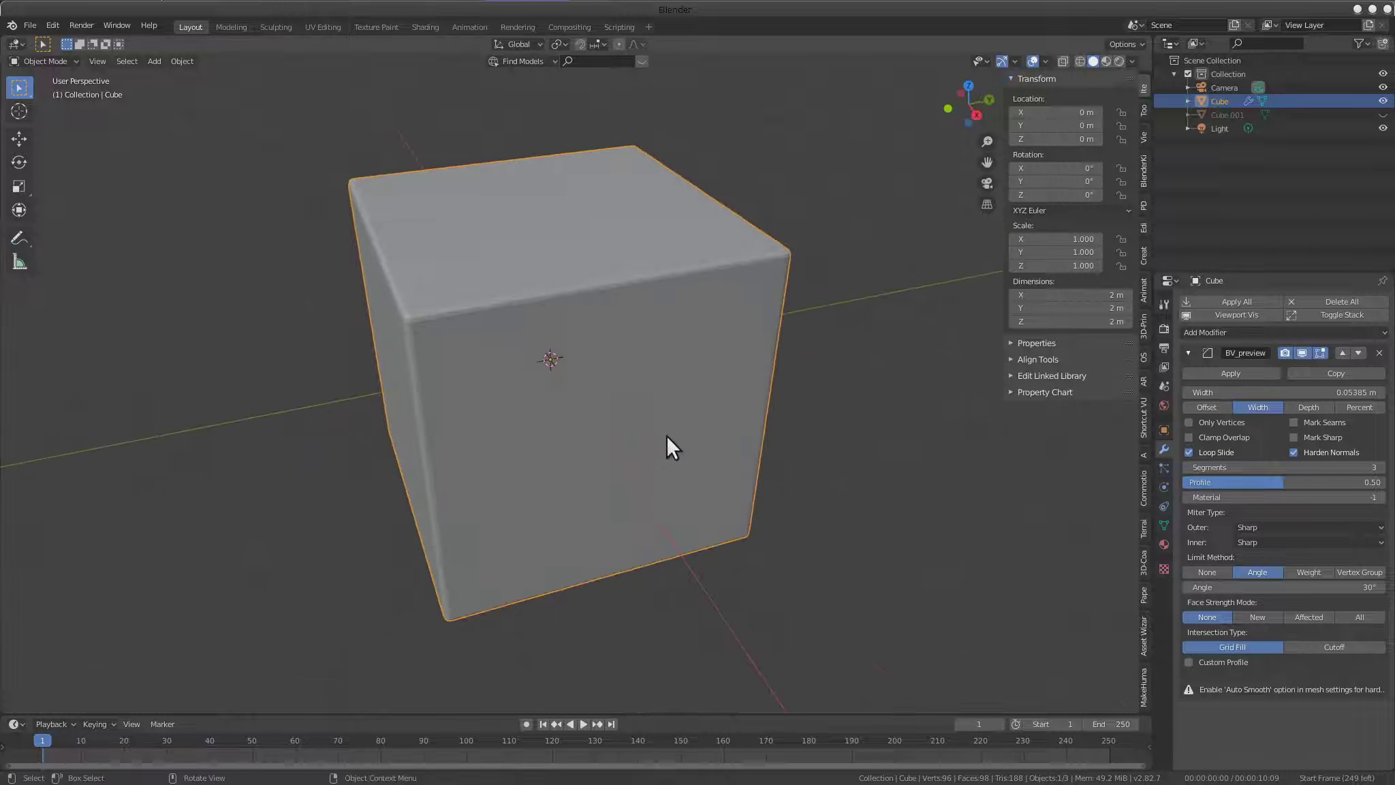
middle_drag(632, 333, 657, 430)
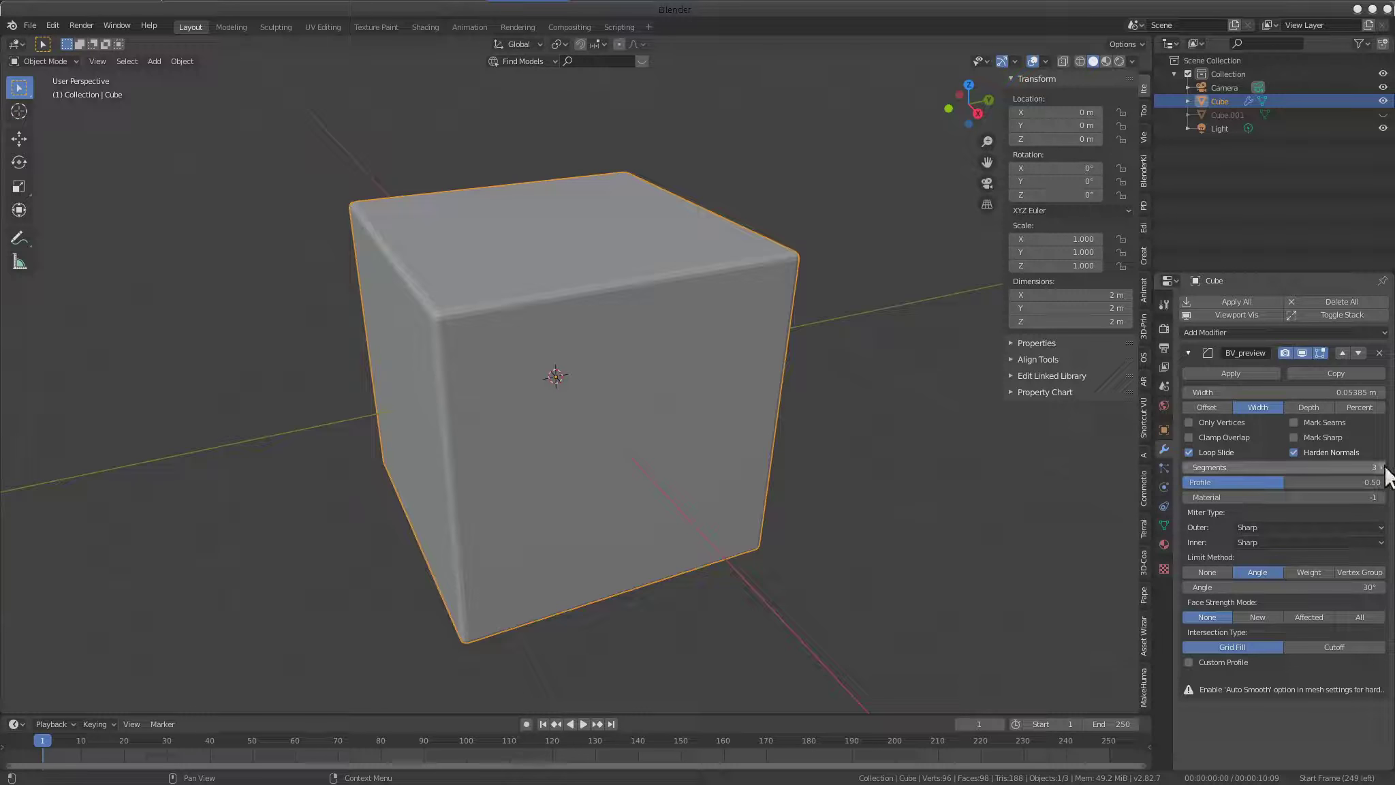
Raise the bevel segments from 3 to 6 and shade the cube smooth
drag(1383, 468, 1394, 468)
scroll(591, 399, up, 3)
right_click(516, 265)
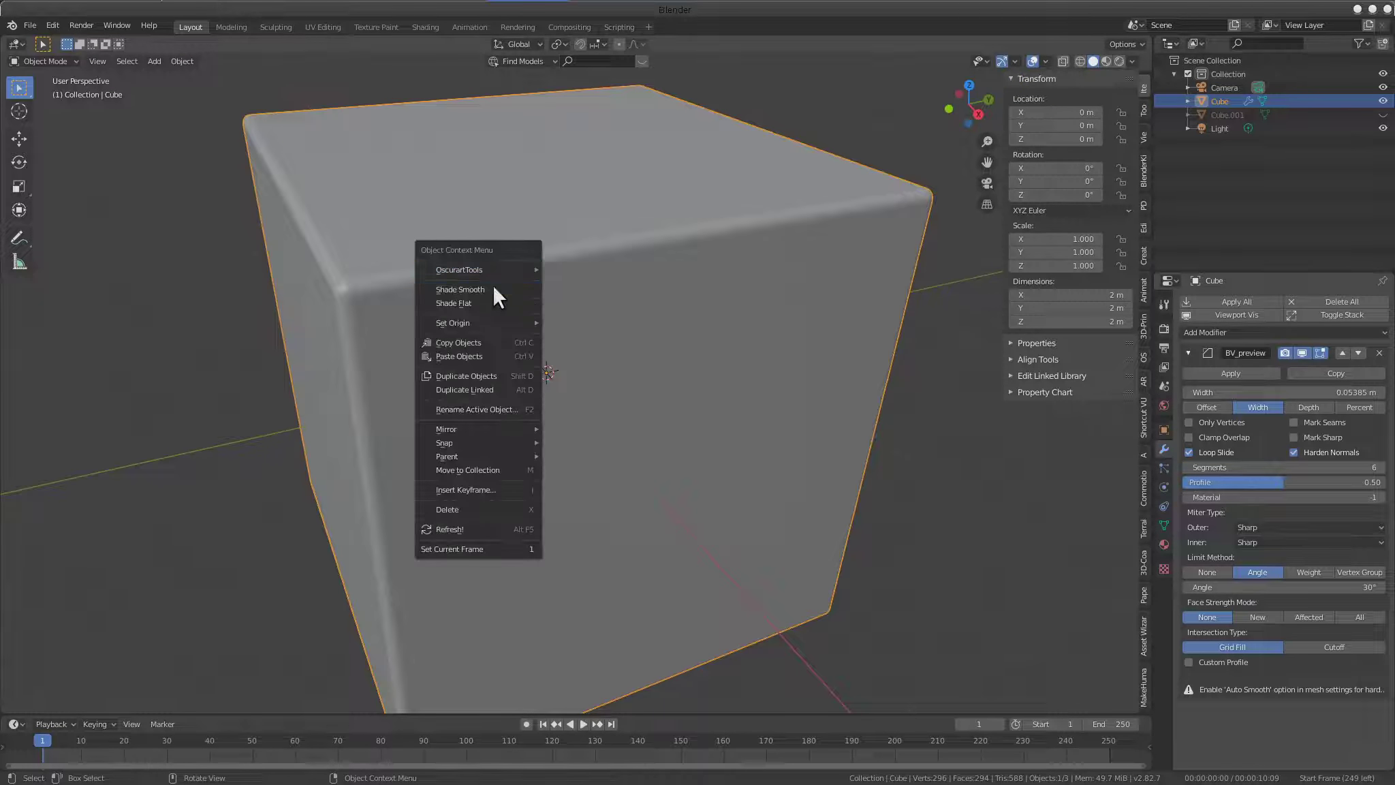
click(493, 290)
scroll(613, 354, down, 3)
middle_drag(725, 413, 924, 502)
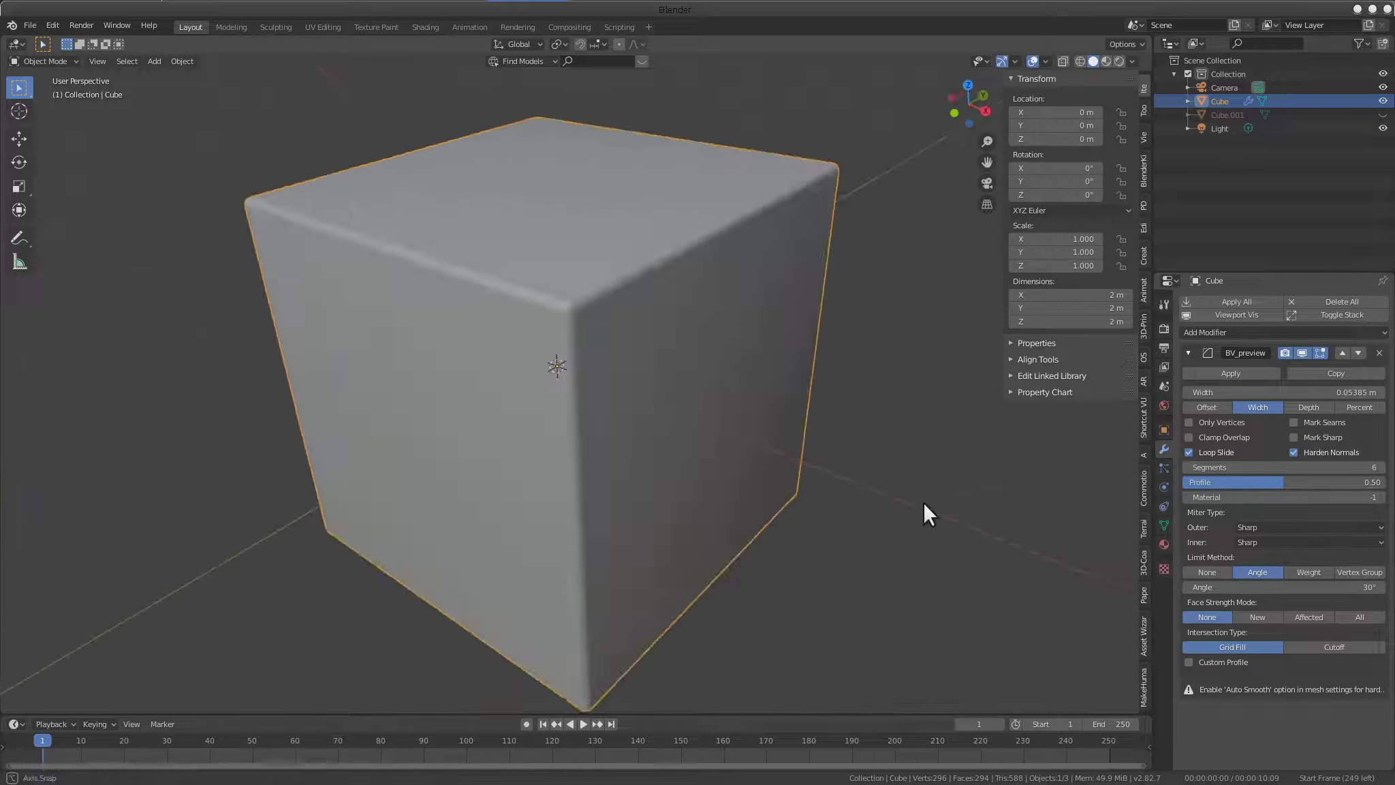
scroll(923, 502, down, 3)
mouse_move(779, 389)
middle_down()
mouse_move(717, 530)
mouse_move(689, 457)
middle_up()
scroll(877, 449, down, 2)
scroll(688, 340, up, 3)
scroll(684, 390, up, 2)
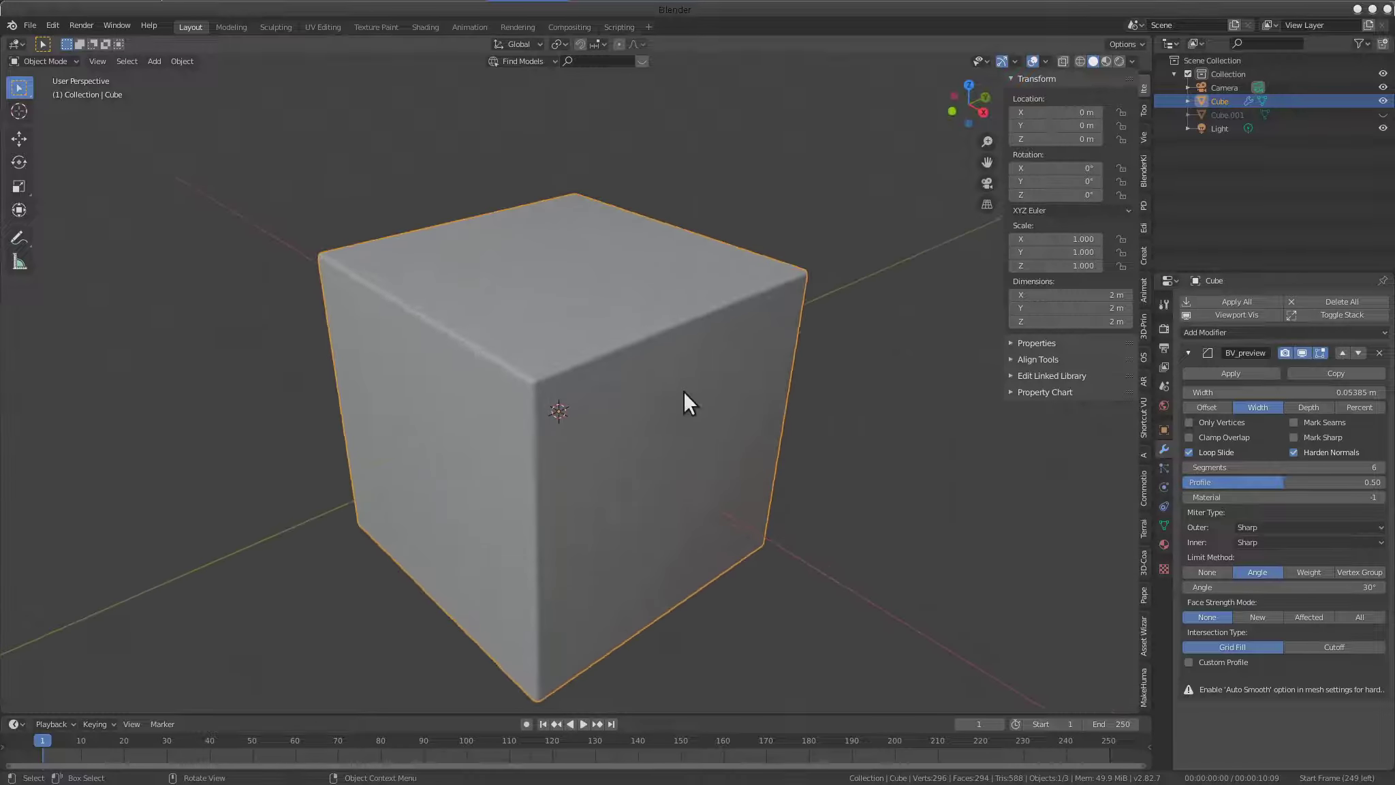
middle_drag(683, 391, 701, 347)
Bring up the Shift+A Add menu to add a new object
key(shift+a)
key(Escape)
key(shift+a)
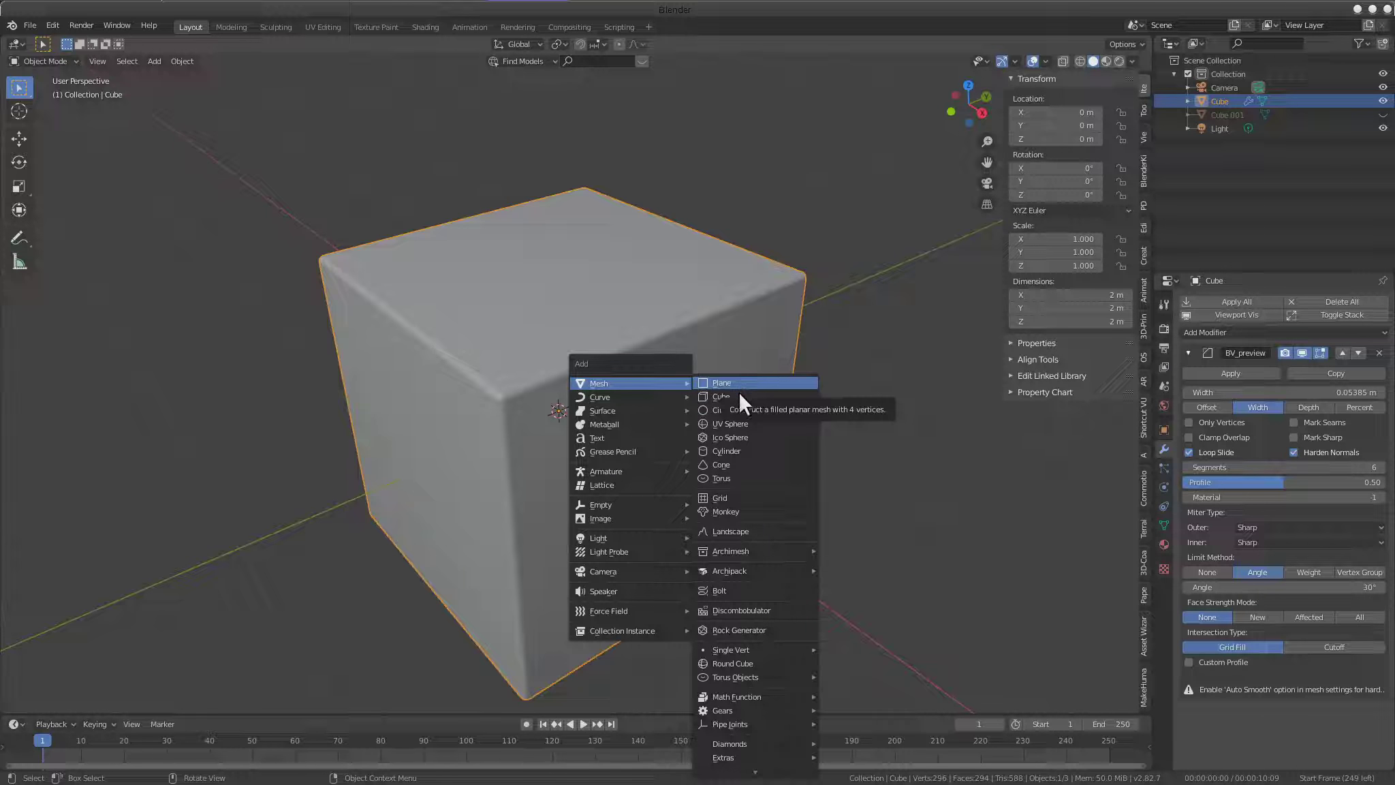
Add a new cube mesh and scale it down to 0.56
click(756, 396)
scroll(605, 440, down, 3)
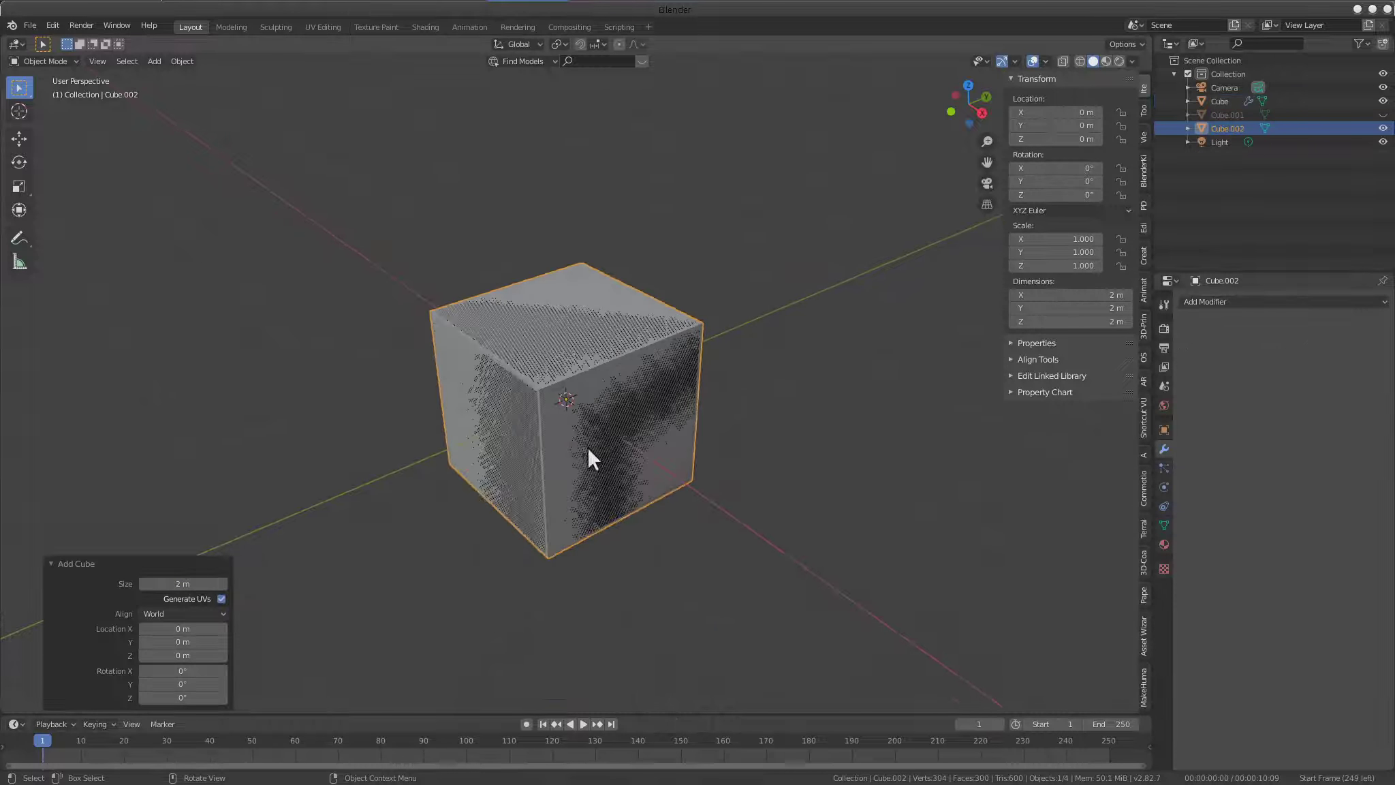
key(s)
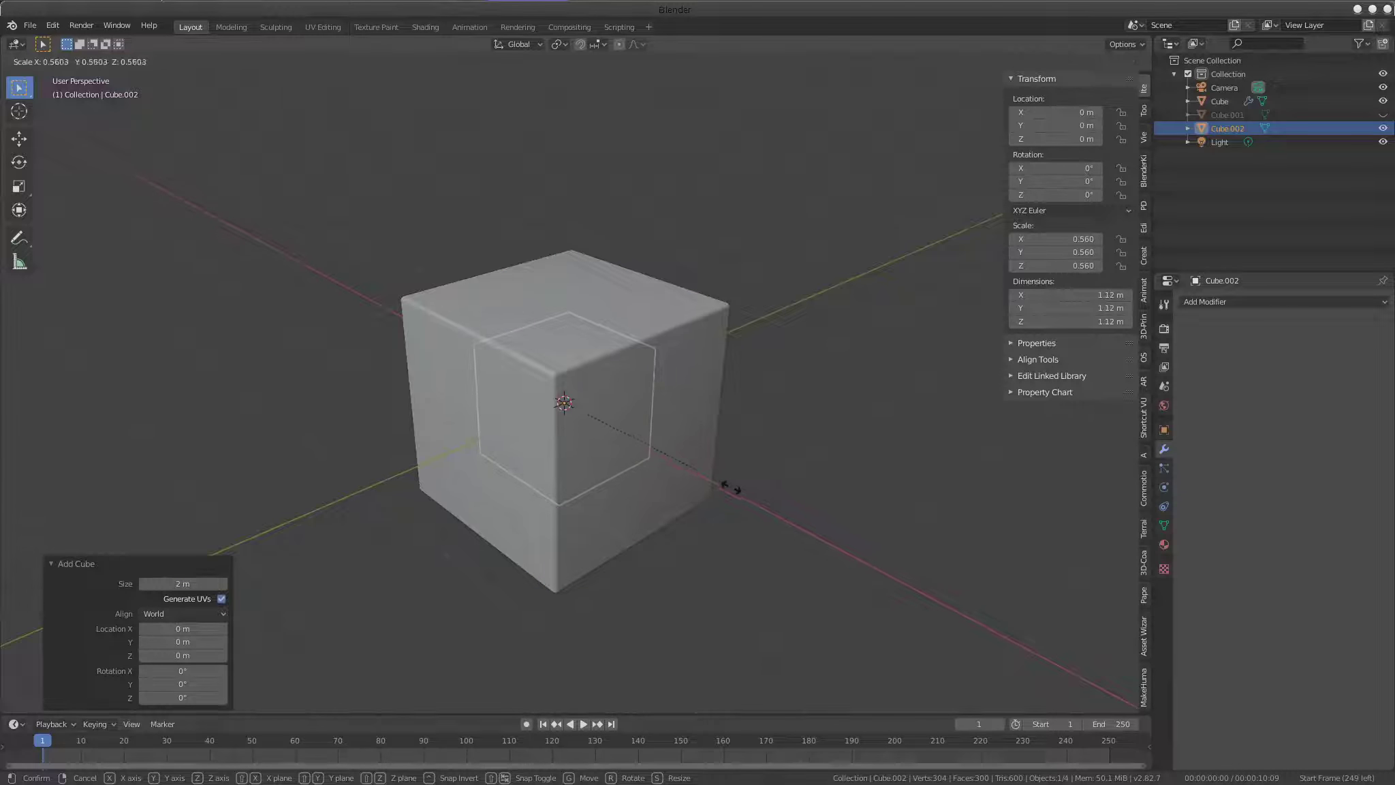
click(731, 486)
mouse_move(708, 472)
middle_down()
mouse_move(701, 521)
mouse_move(750, 463)
mouse_move(785, 460)
middle_up()
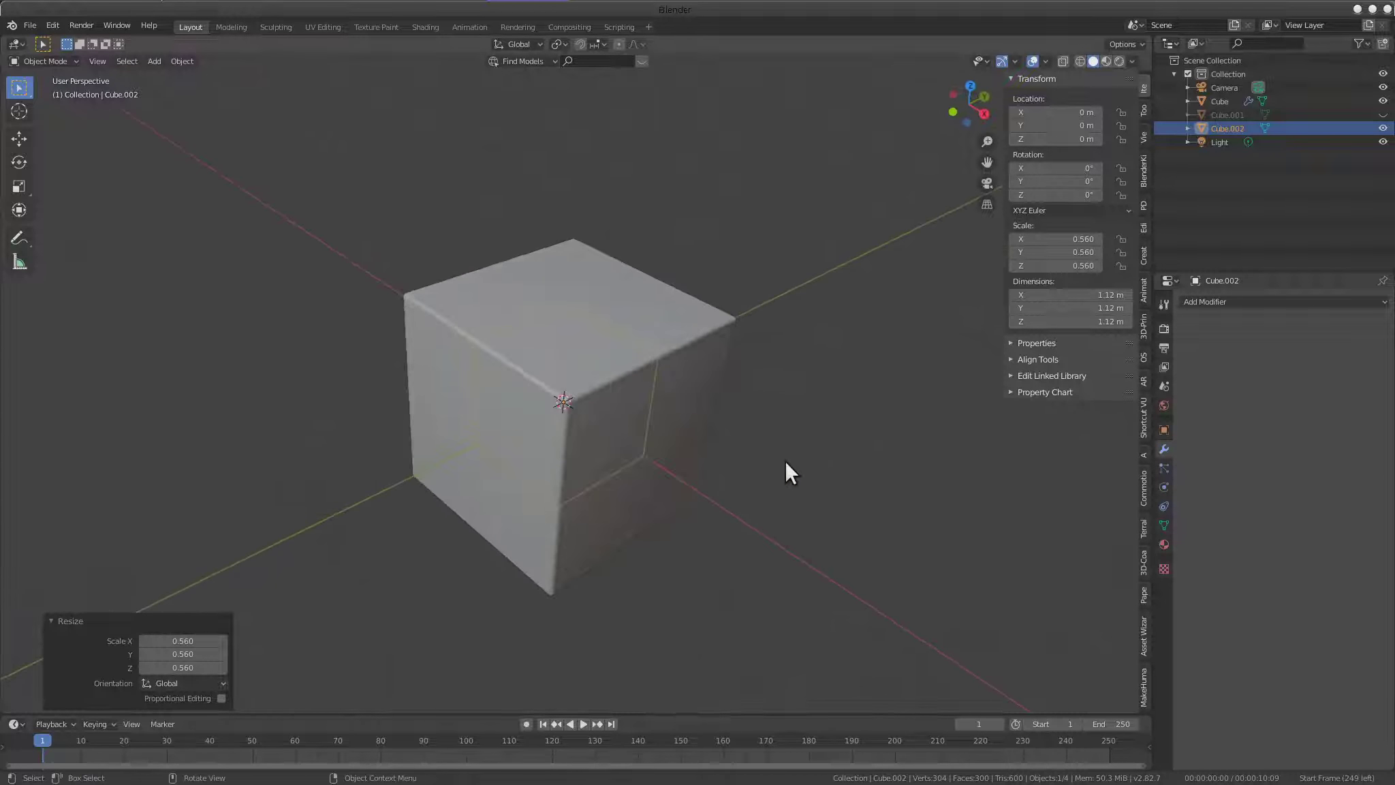
Narrow the new cube to 0.416 in X and Z, making a 0.466 × 1.12 × 0.466 m box
key(s)
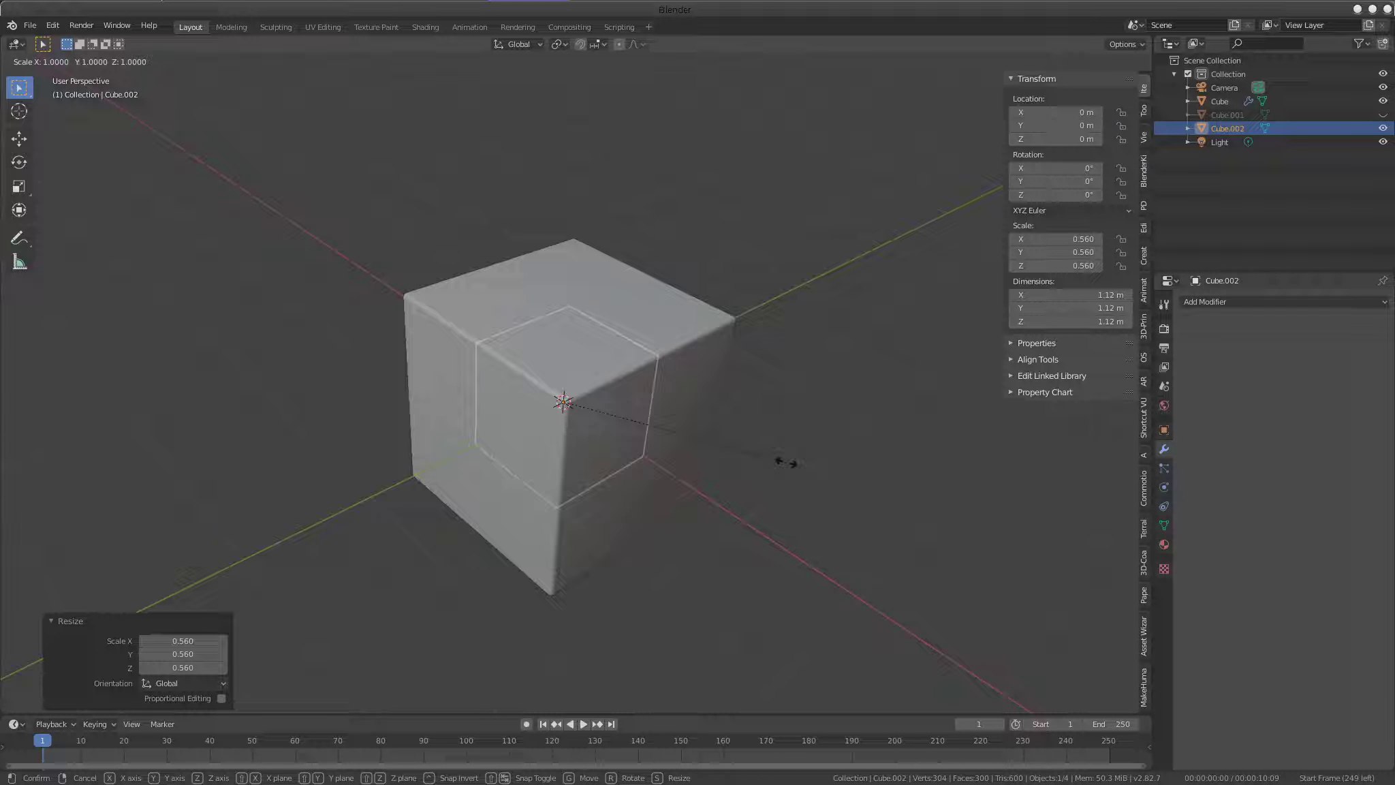
key(shift+y)
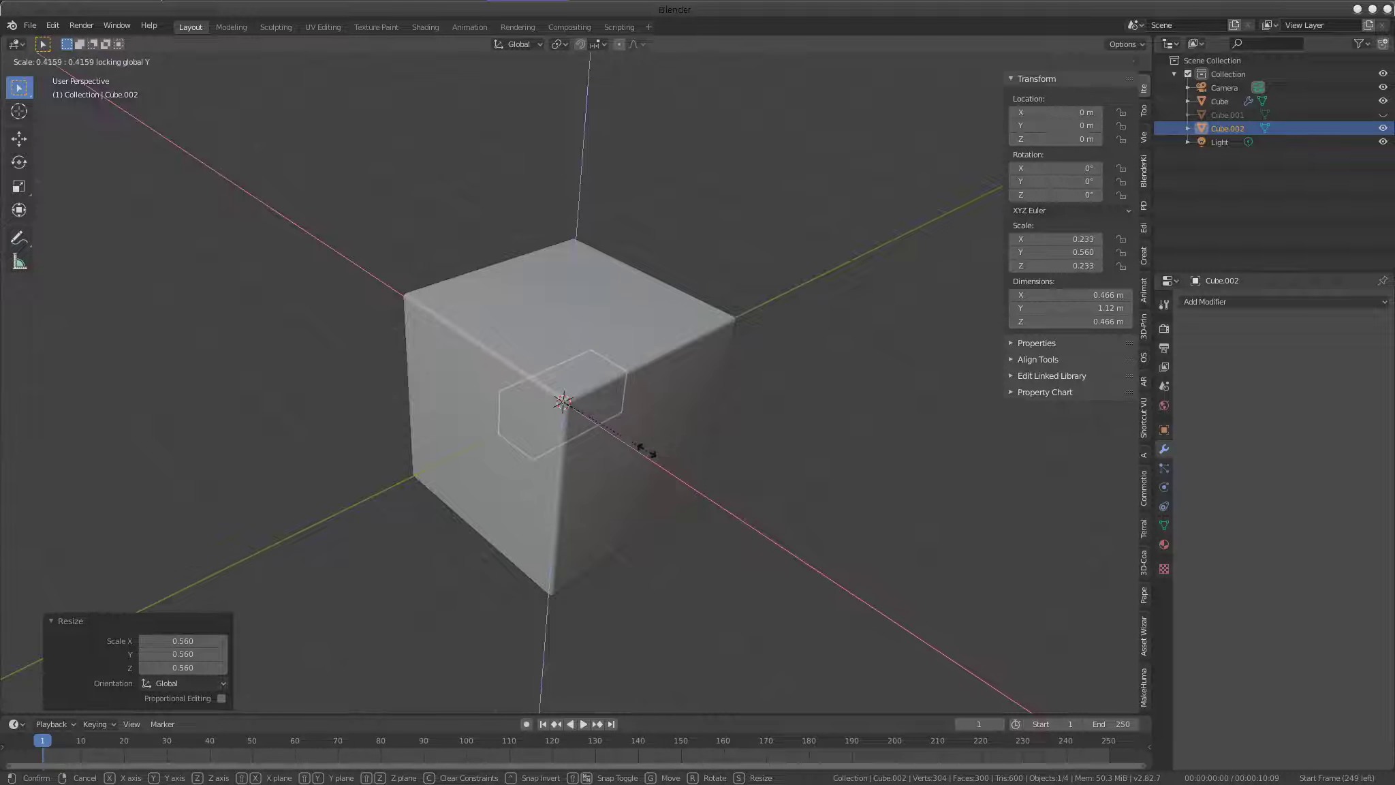
click(702, 465)
mouse_move(702, 465)
middle_down()
mouse_move(682, 489)
mouse_move(742, 458)
mouse_move(601, 505)
mouse_move(668, 455)
mouse_move(792, 453)
middle_up()
Move the box to straddle the big cube's top edge at X 0.835, Z 0.831, then select the big cube too
key(g)
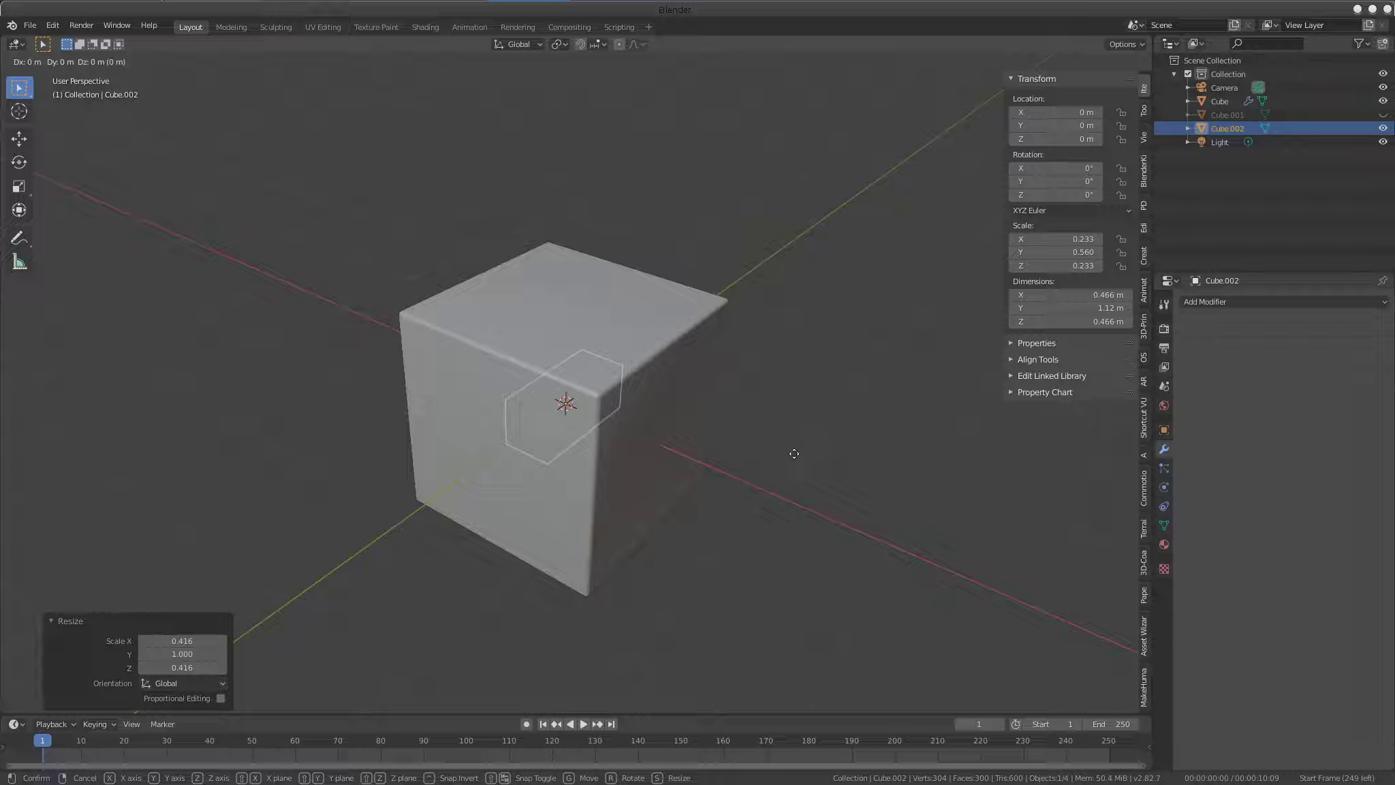
right_click(795, 453)
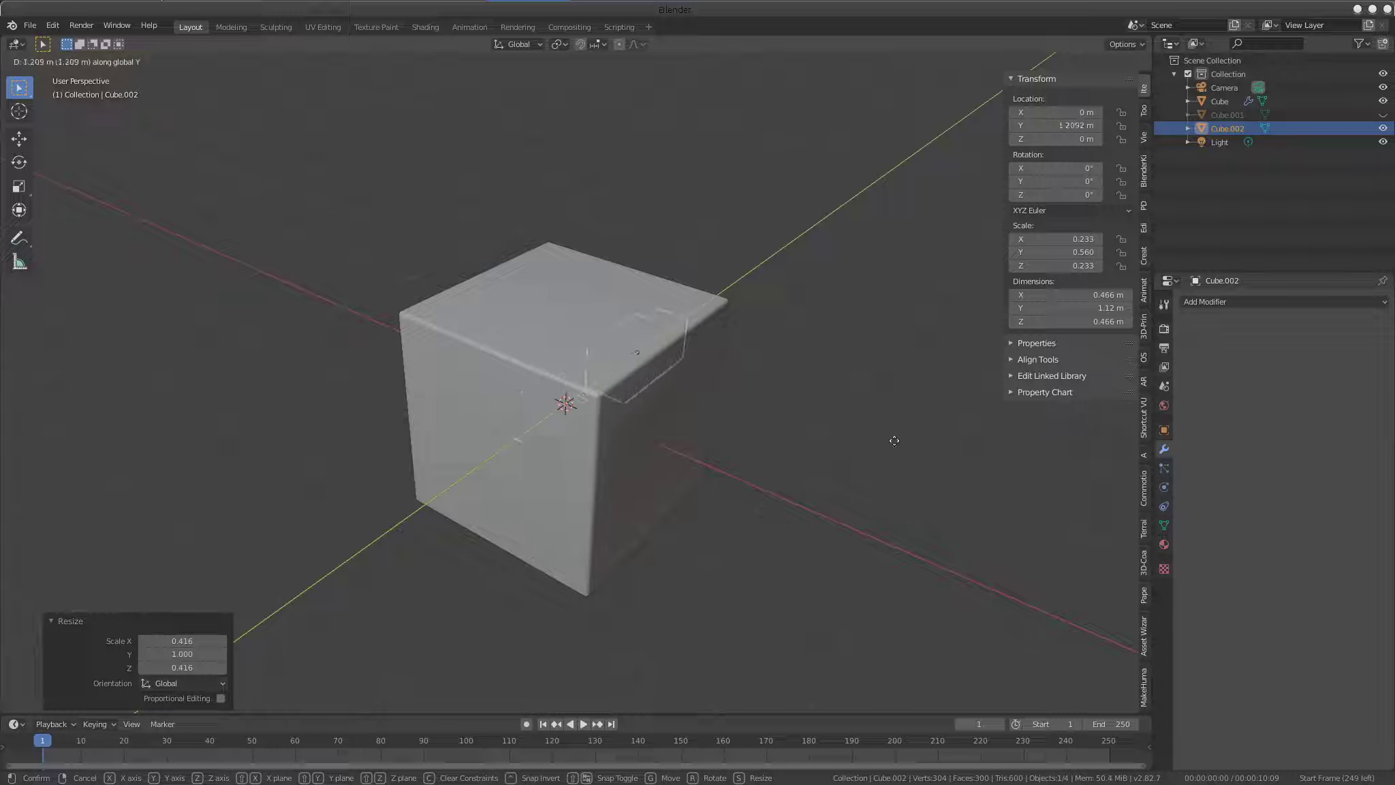
key(g)
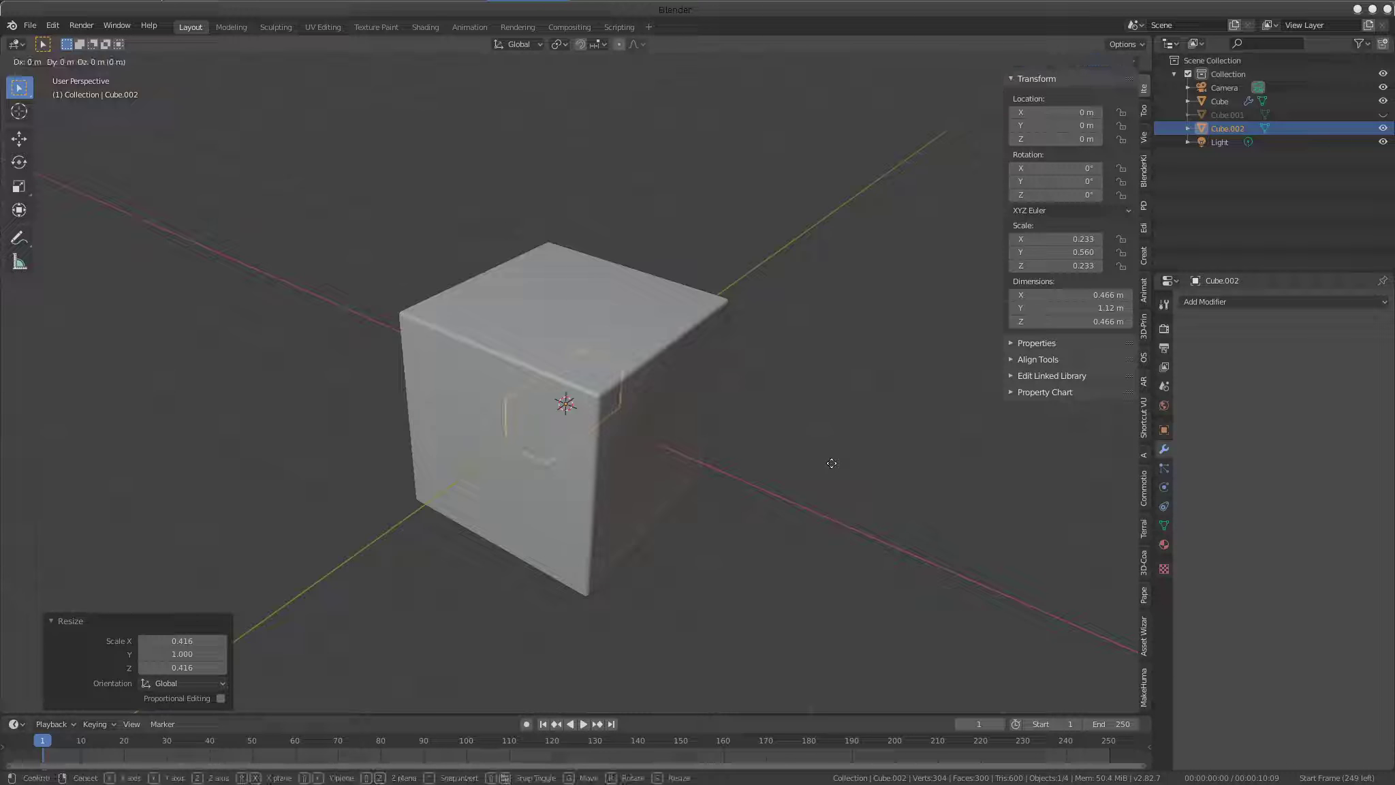
key(shift+y)
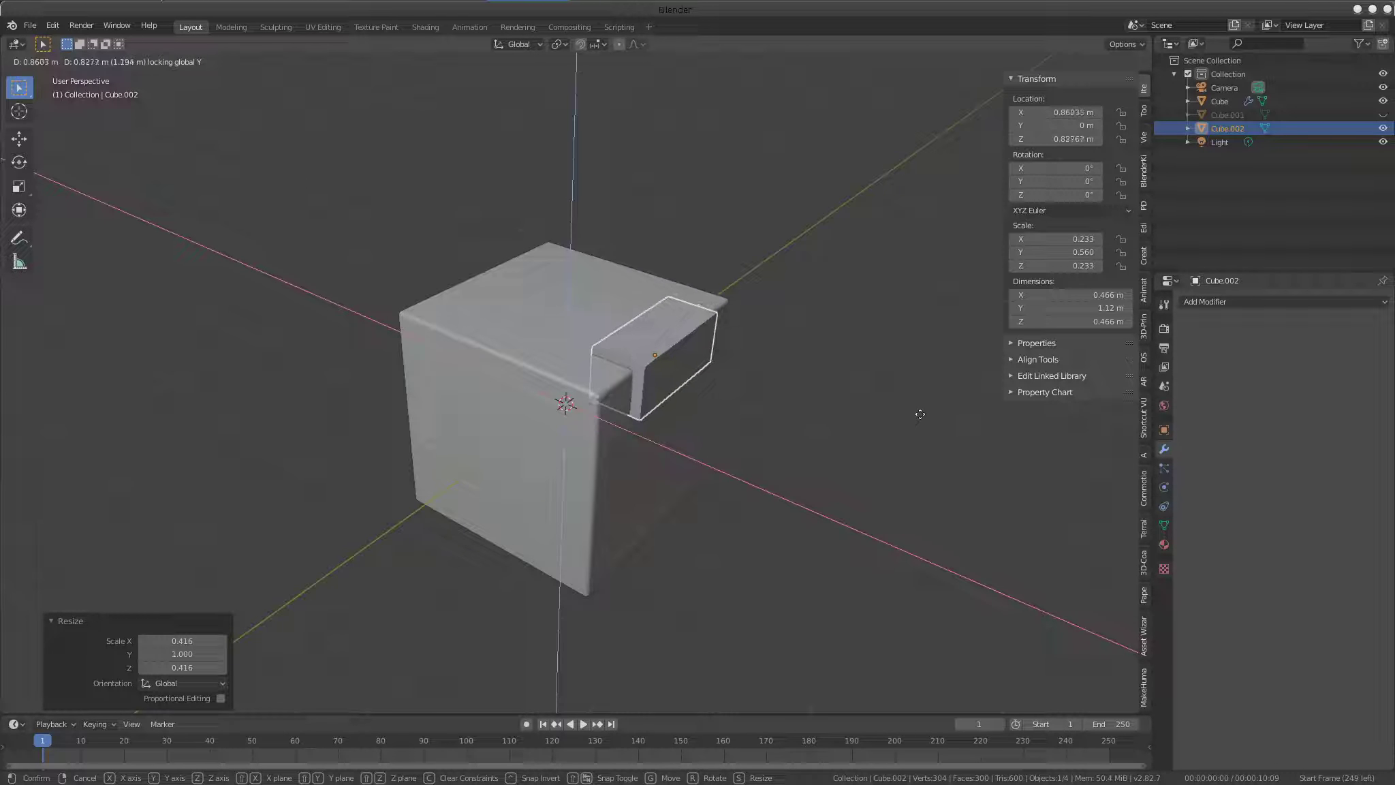
click(918, 413)
mouse_move(917, 412)
middle_down()
mouse_move(642, 487)
mouse_move(596, 440)
mouse_move(628, 414)
mouse_move(687, 456)
middle_up()
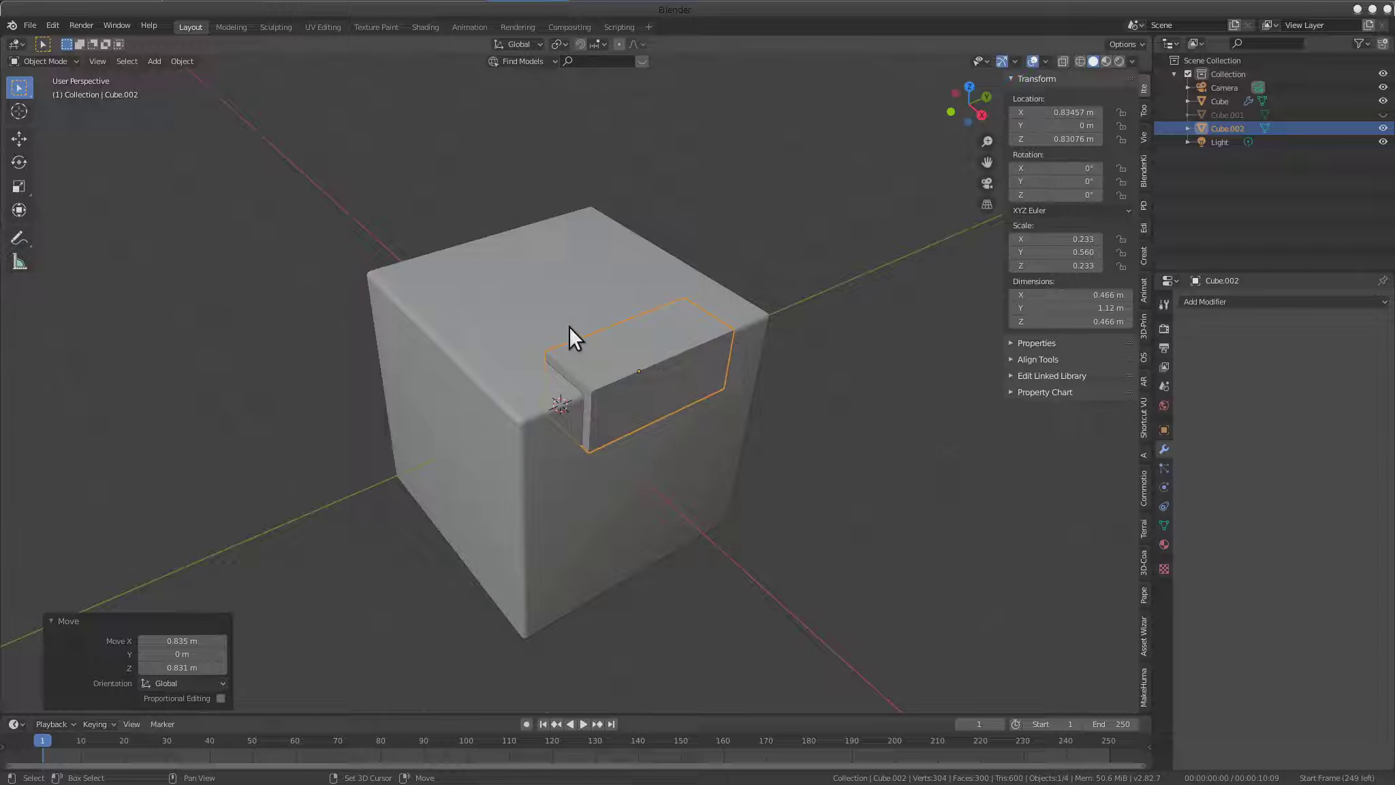
shift+click(488, 290)
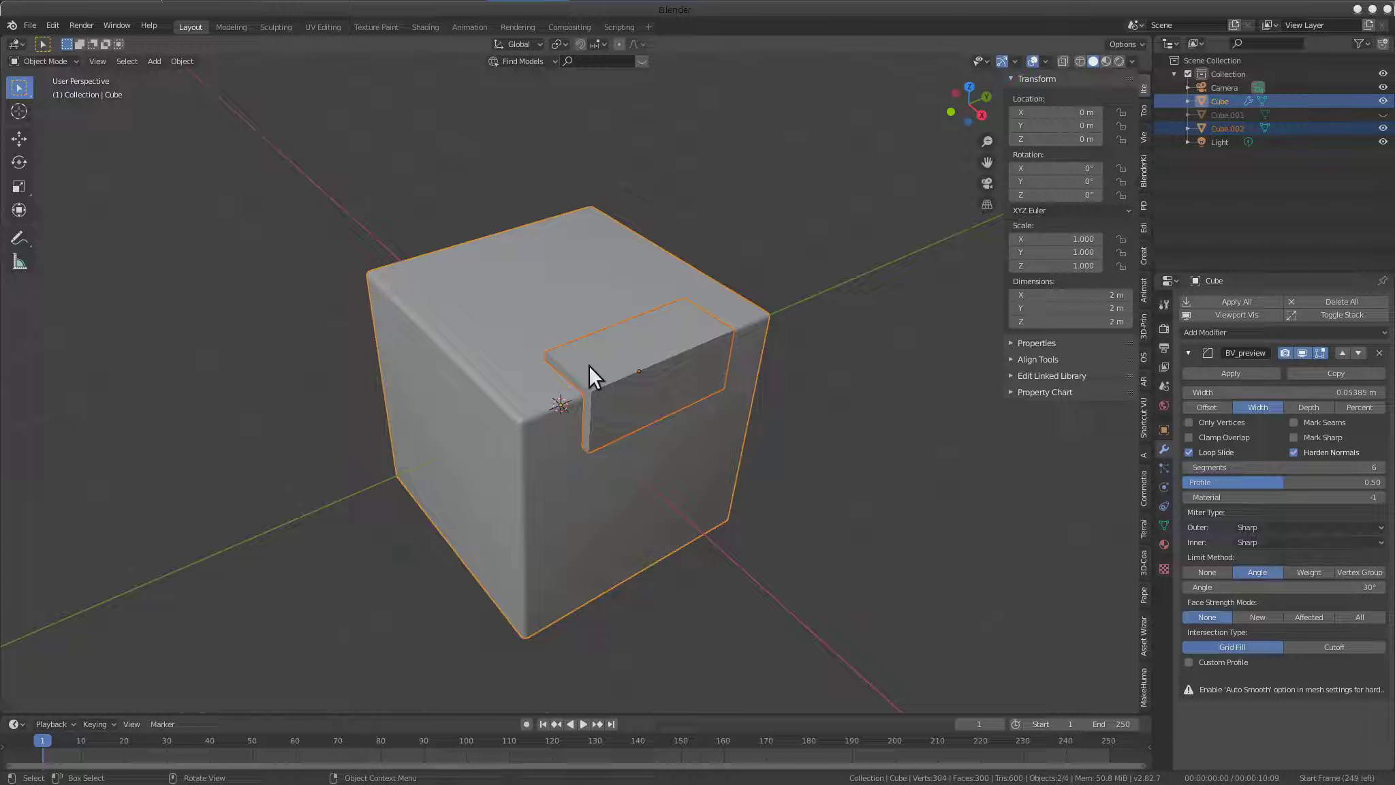
Slice the cube with the Cube.002 box cutter from the Alt+Q boolean pie
key(alt+q)
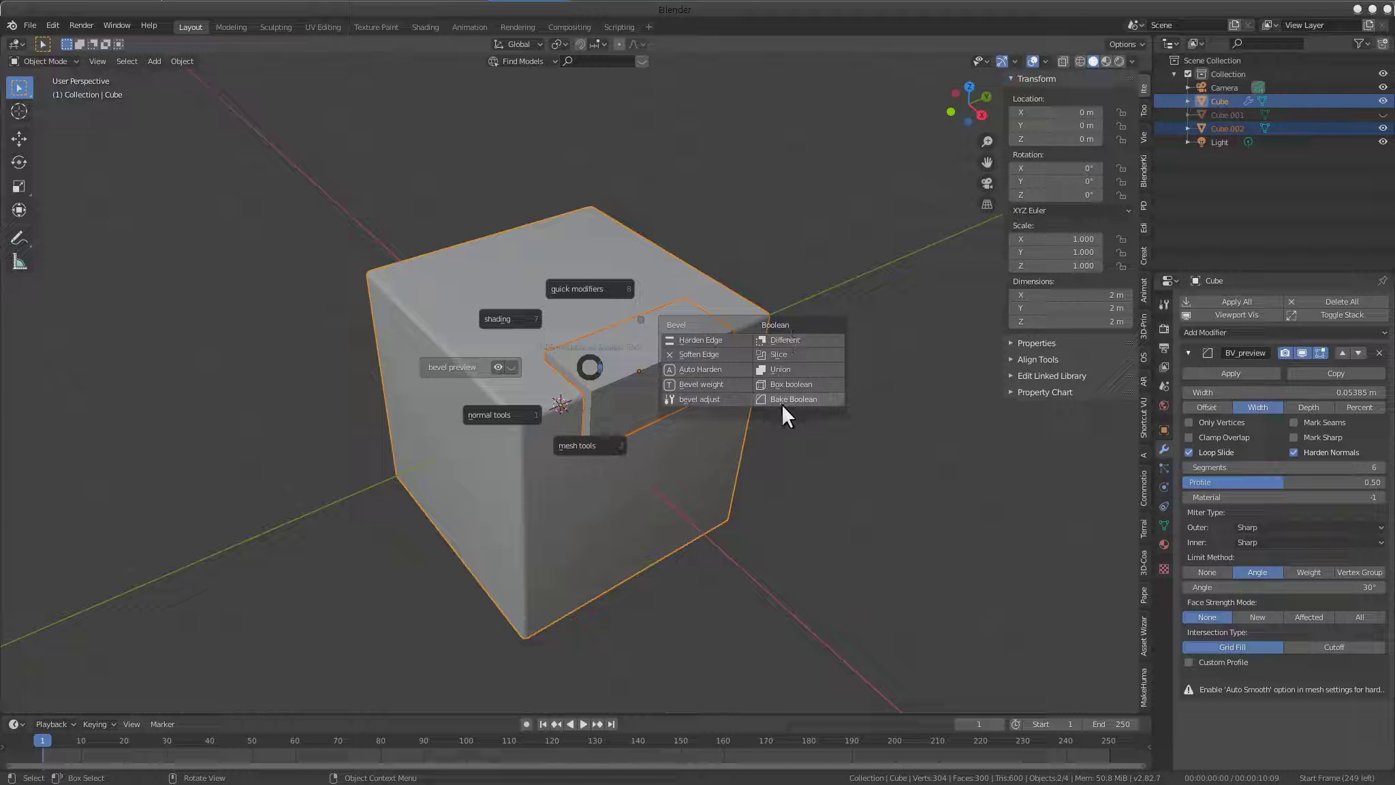
click(798, 353)
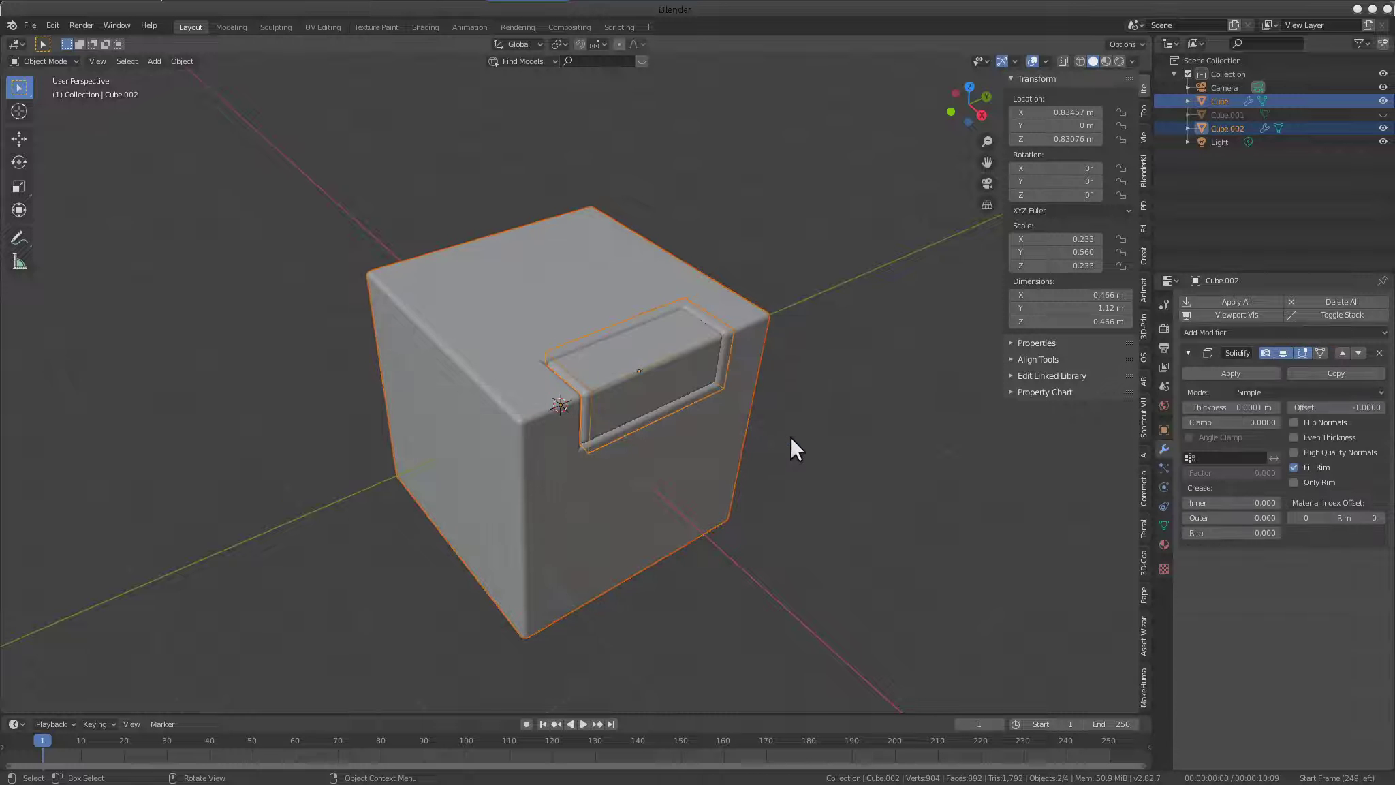
scroll(750, 422, up, 5)
middle_drag(644, 470, 728, 484)
scroll(420, 445, down, 3)
scroll(518, 504, down, 2)
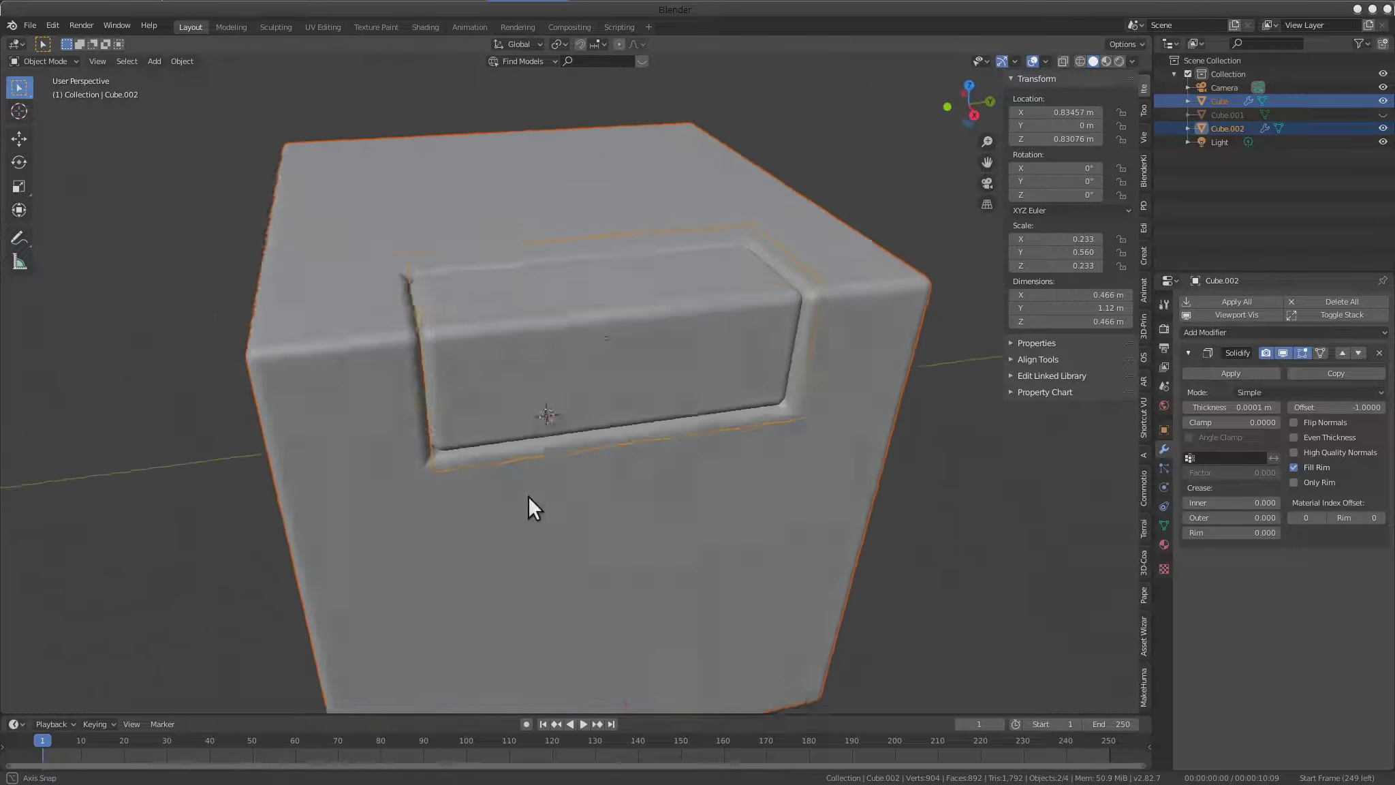
middle_drag(517, 505, 872, 414)
scroll(742, 352, up, 4)
Select the main cube, then the insert piece alone, and orbit to inspect it
click(522, 268)
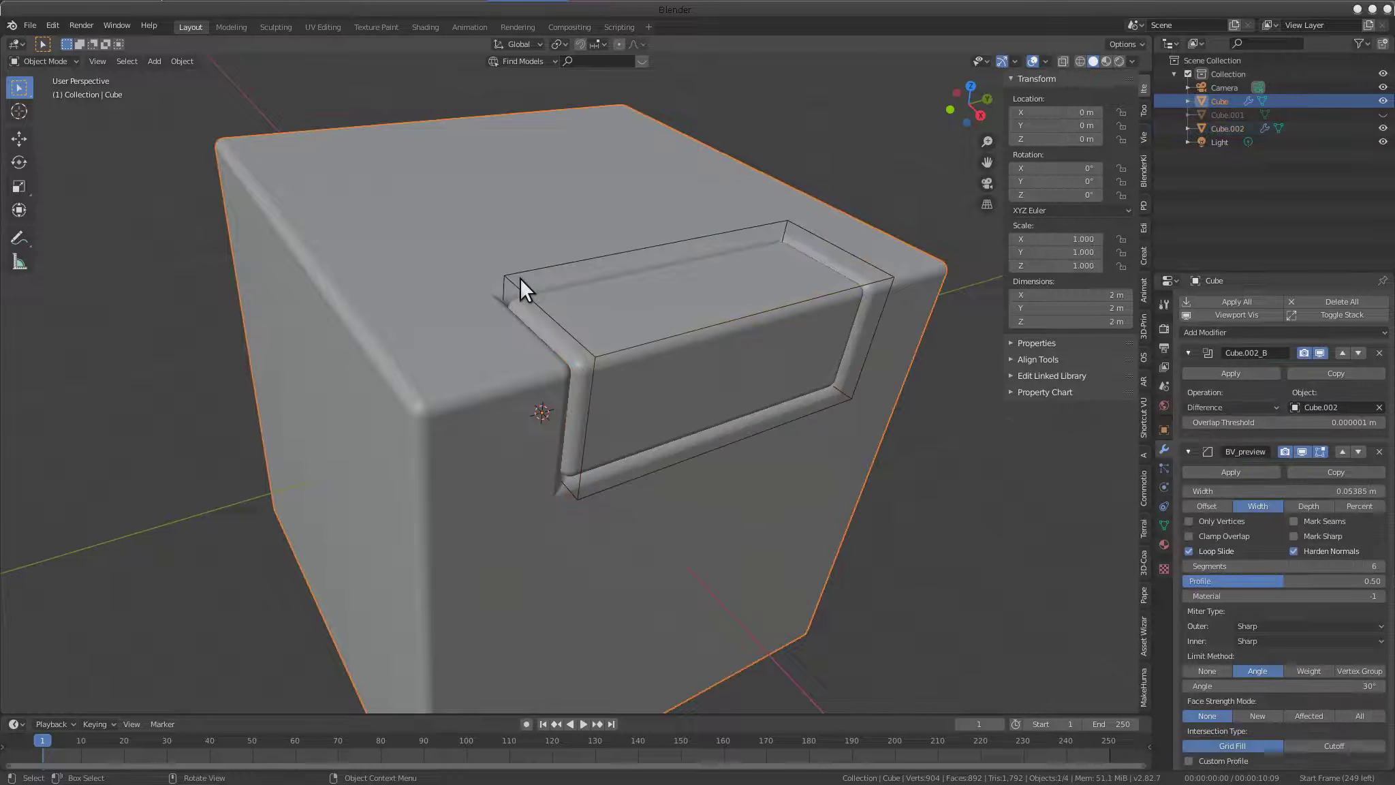
click(518, 271)
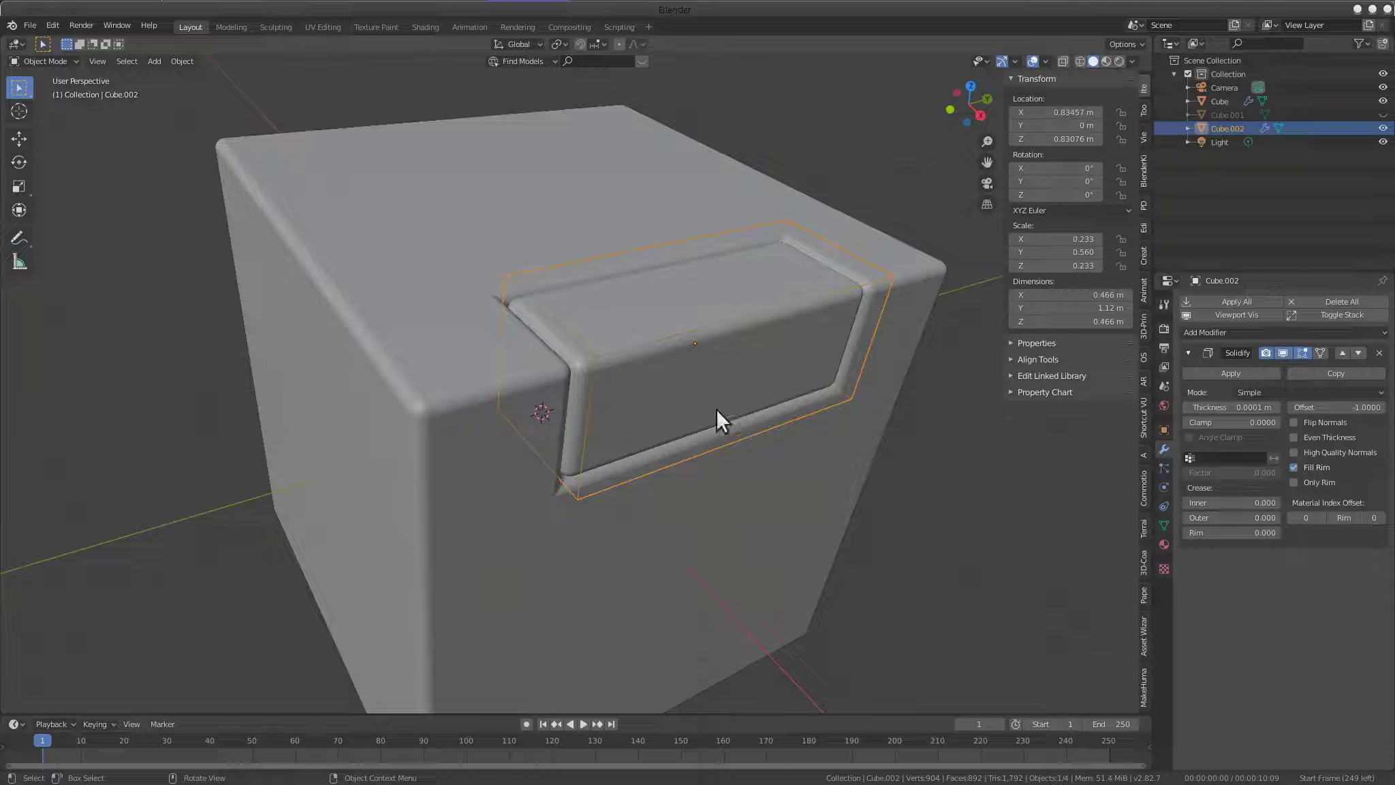
mouse_move(749, 465)
middle_down()
mouse_move(469, 543)
mouse_move(800, 489)
mouse_move(783, 493)
mouse_move(781, 413)
middle_up()
scroll(763, 413, up, 2)
scroll(722, 430, up, 2)
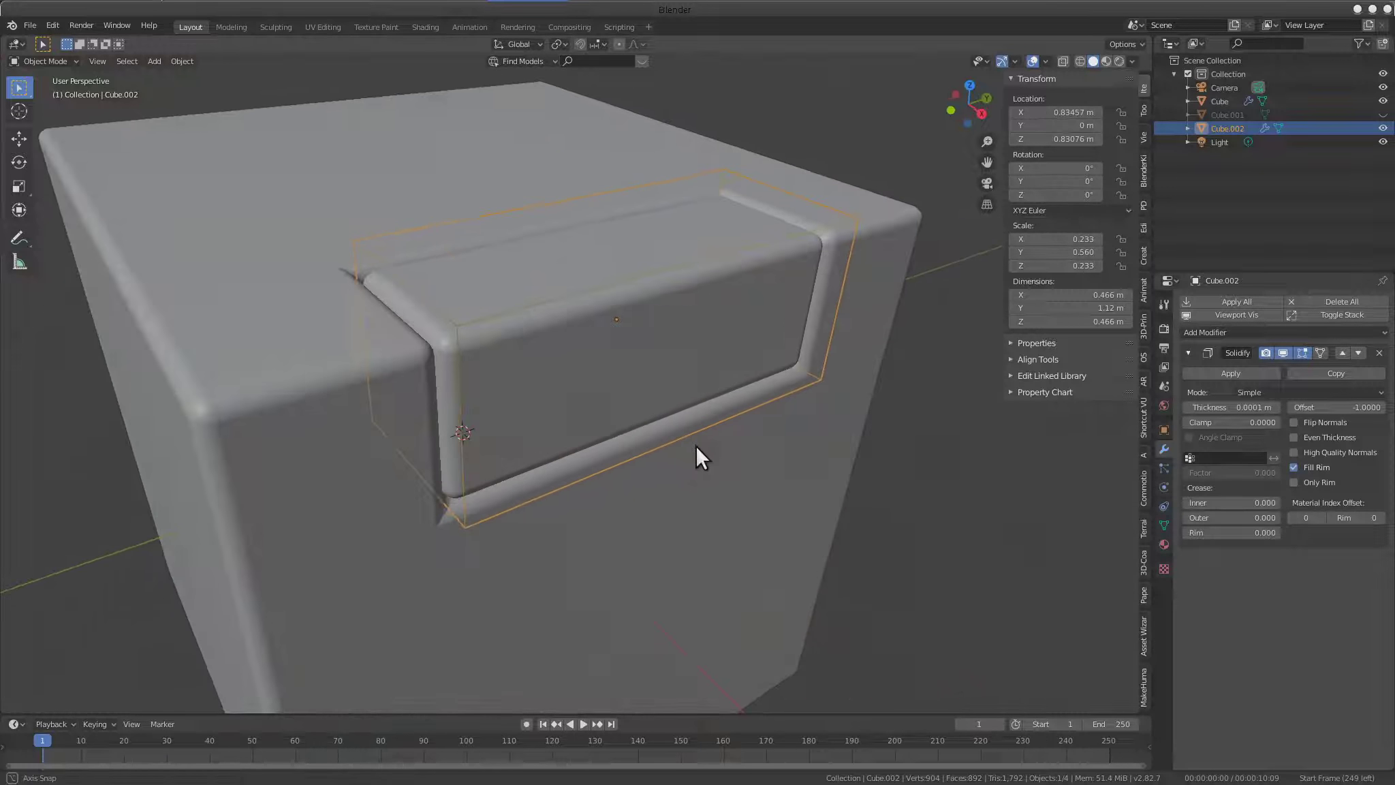
middle_drag(697, 445, 789, 411)
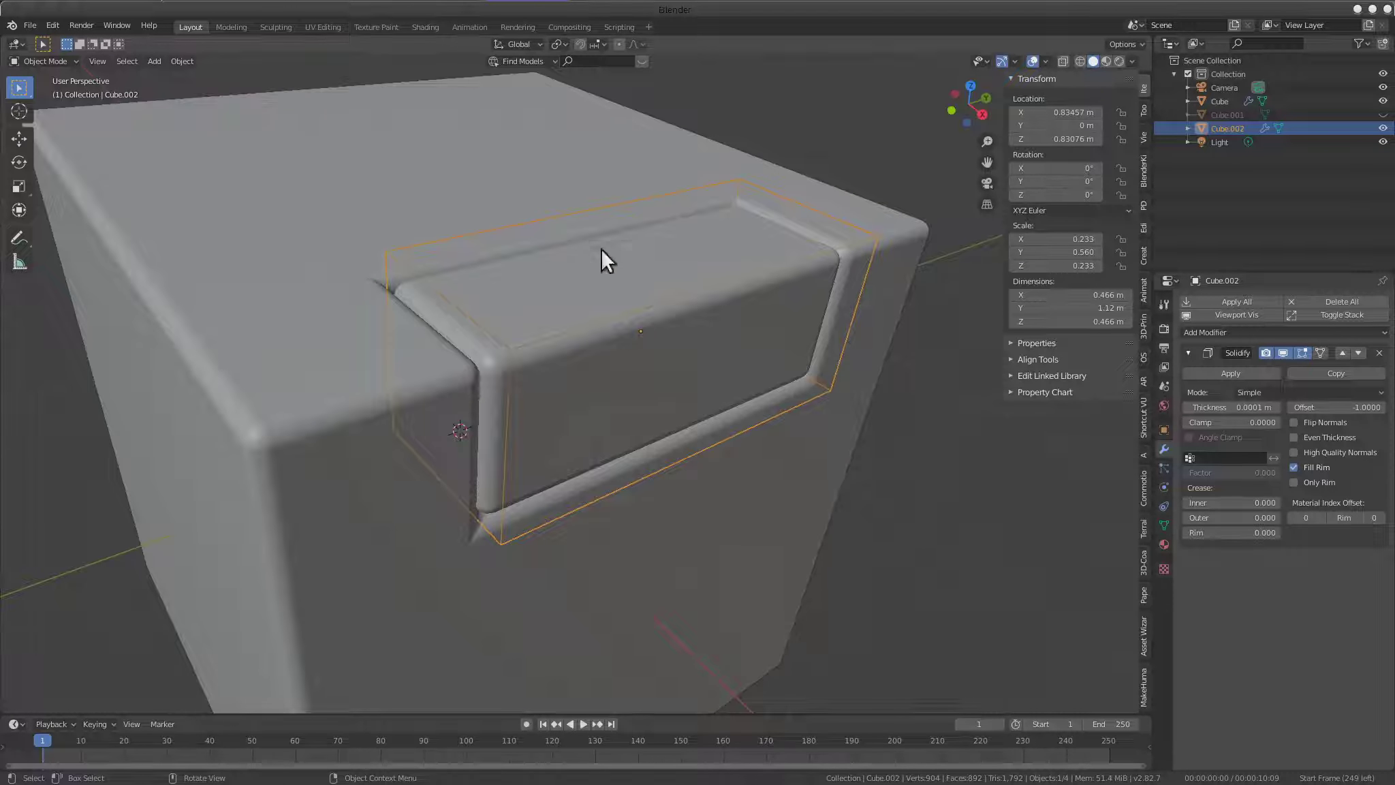
Show Cube.002's Object properties and check its Viewport Display 'Display As' setting
click(1165, 430)
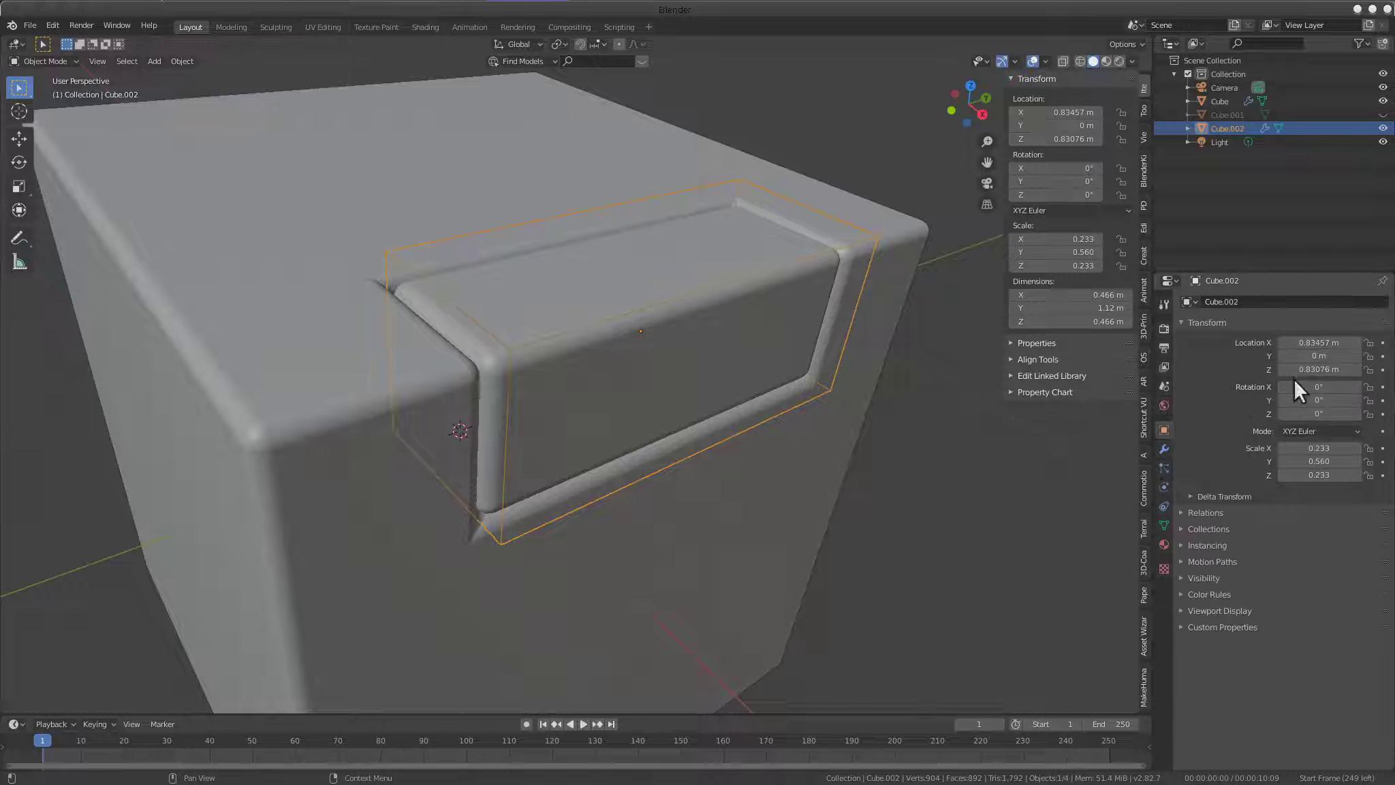
click(1218, 608)
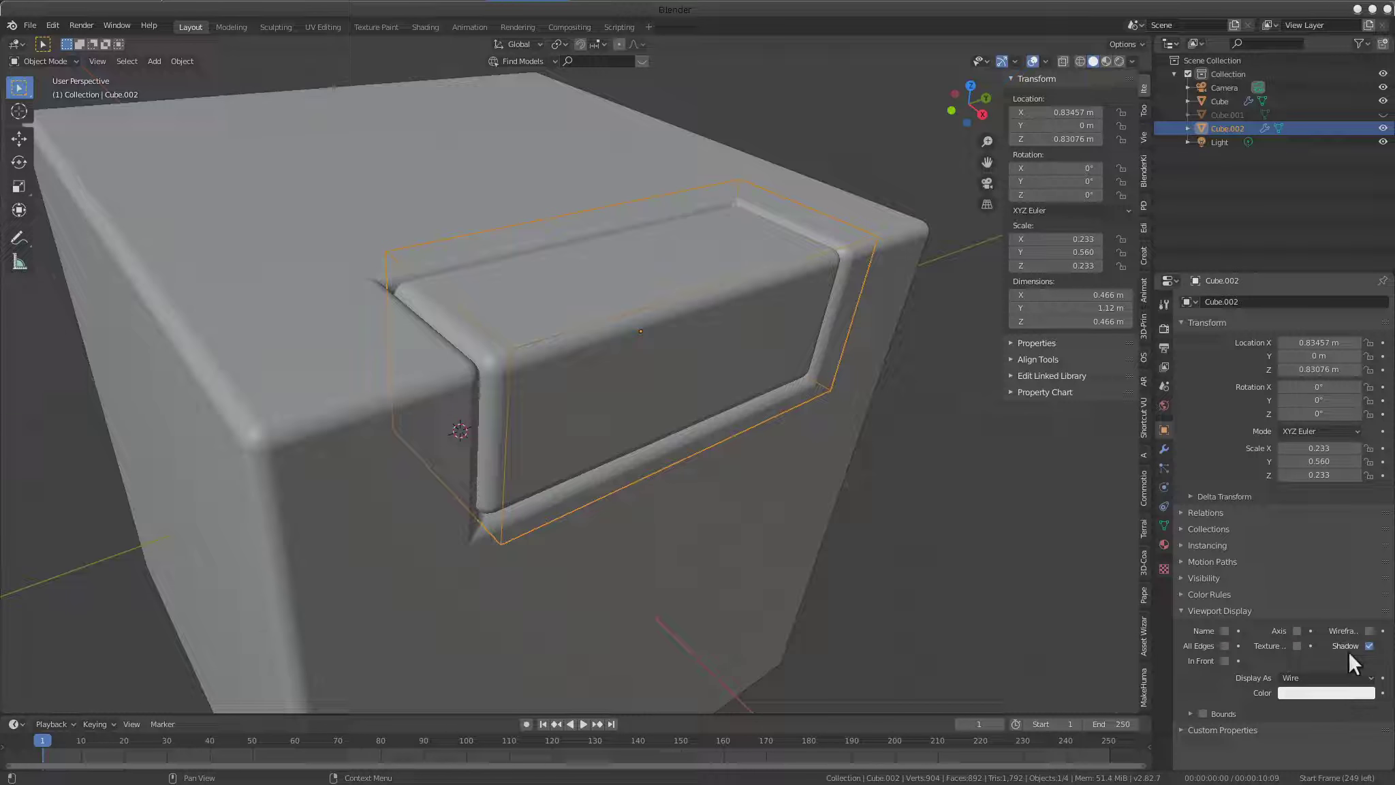
click(1311, 678)
click(1197, 609)
Orbit around the cube to inspect the insert seated in the top-front slot
scroll(771, 476, down, 5)
scroll(720, 469, up, 5)
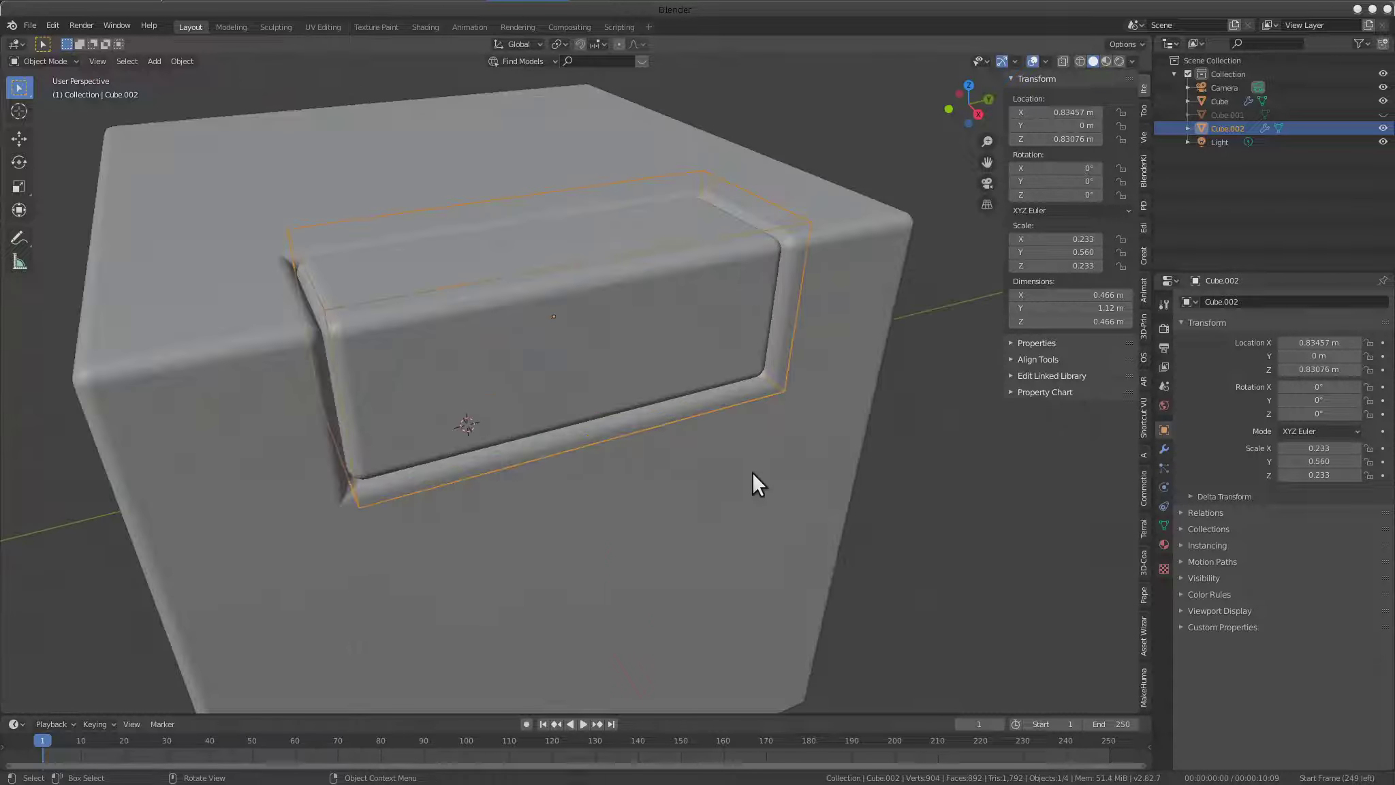
scroll(753, 471, down, 2)
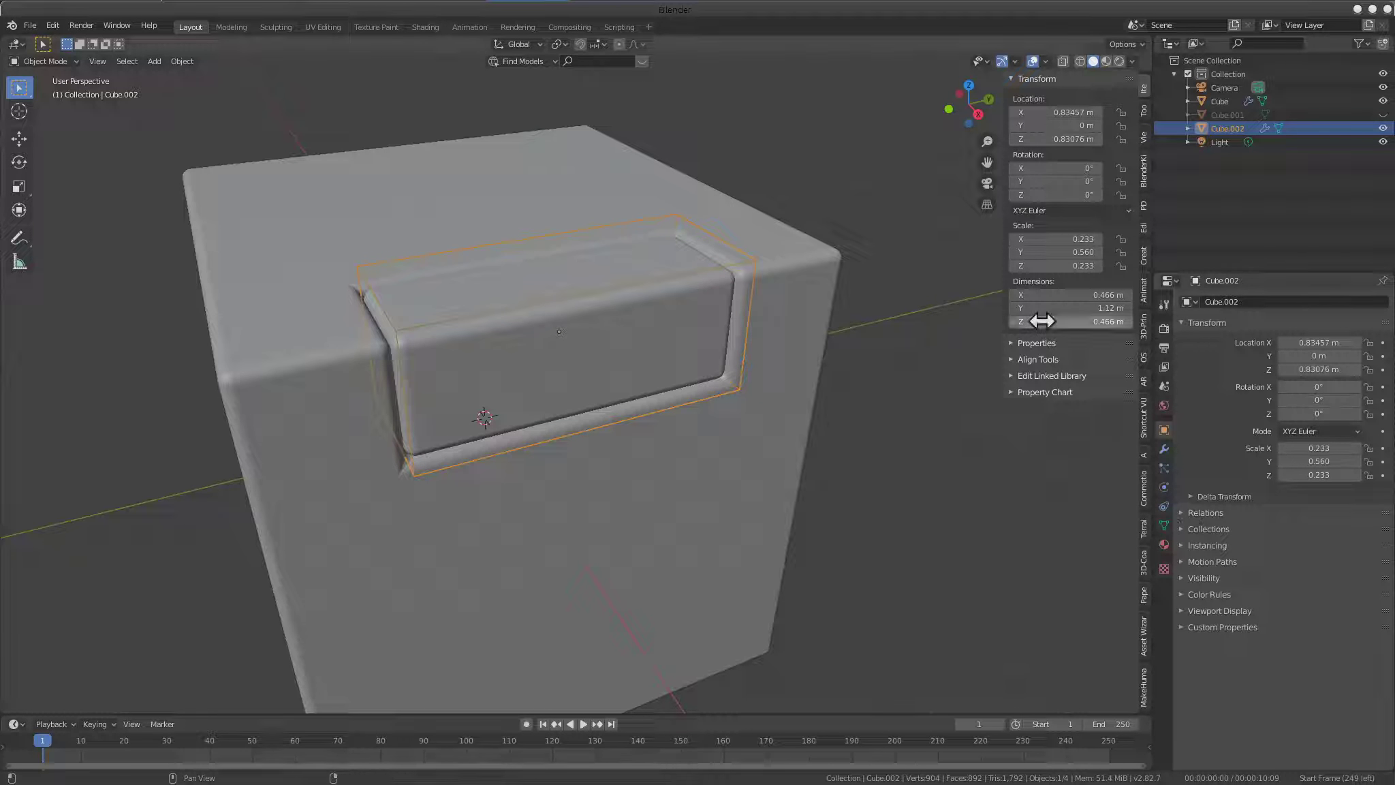
middle_drag(754, 515, 919, 363)
mouse_move(668, 404)
middle_down()
mouse_move(738, 449)
mouse_move(803, 396)
mouse_move(789, 412)
mouse_move(796, 458)
mouse_move(704, 460)
mouse_move(708, 421)
mouse_move(579, 479)
middle_up()
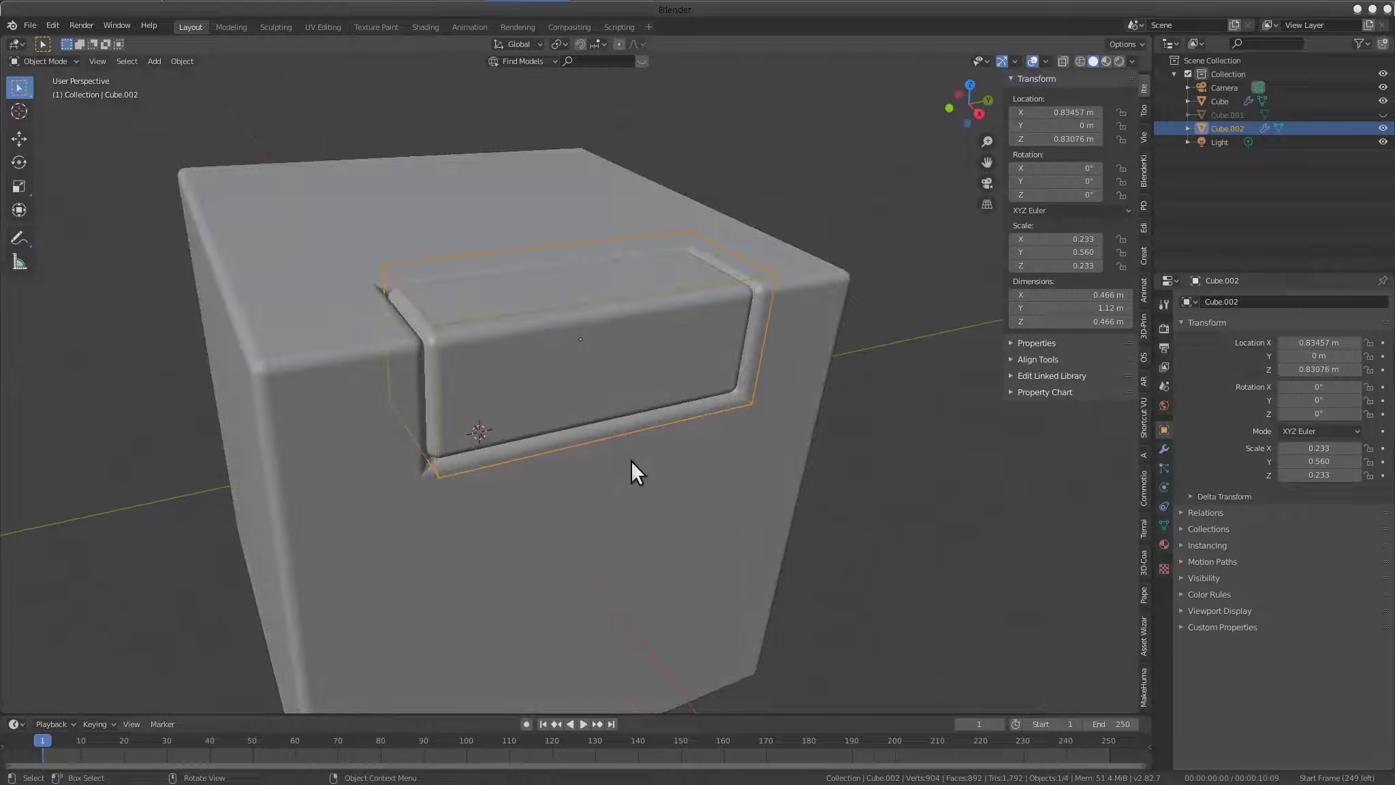
scroll(664, 457, up, 3)
scroll(693, 472, up, 2)
middle_drag(683, 424, 461, 420)
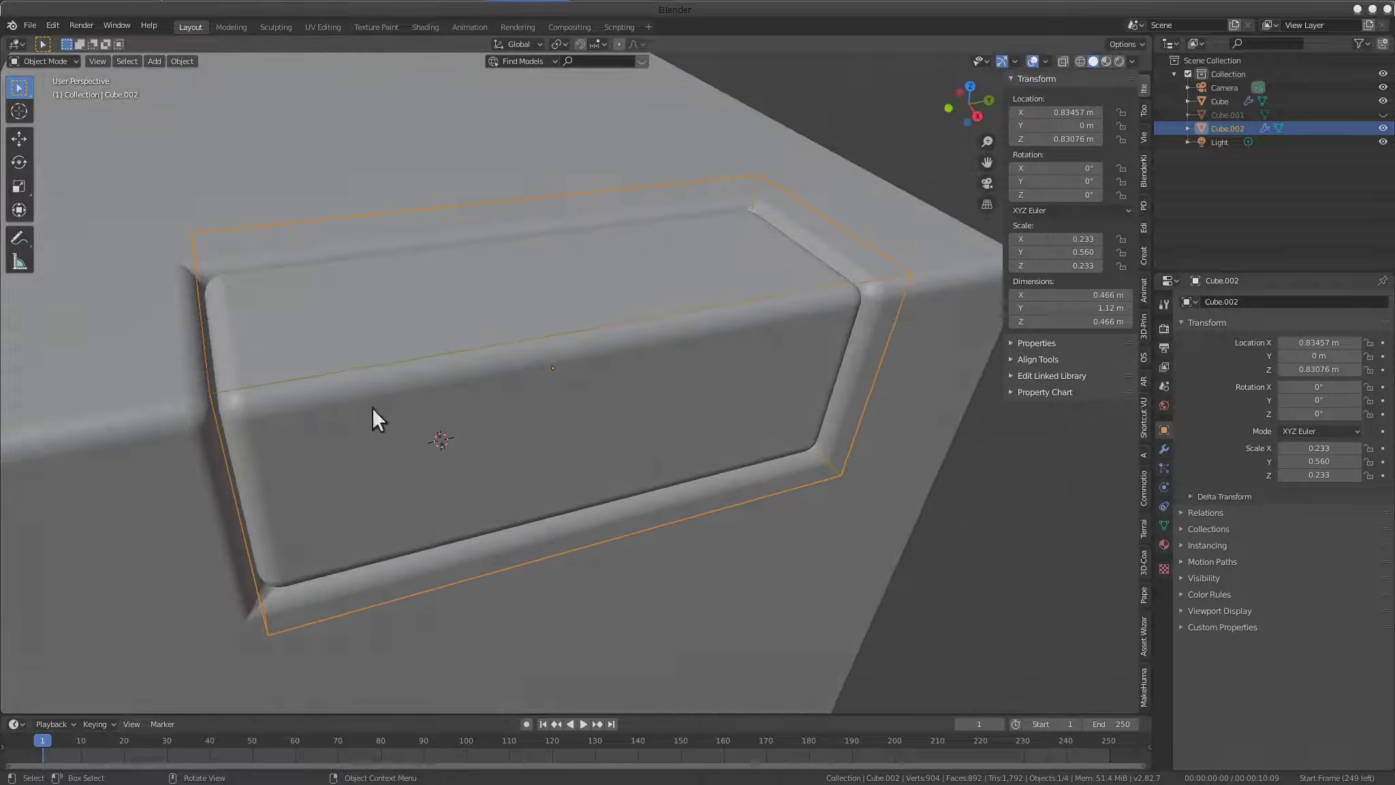
scroll(763, 405, down, 4)
middle_drag(825, 416, 599, 320)
middle_drag(767, 424, 745, 483)
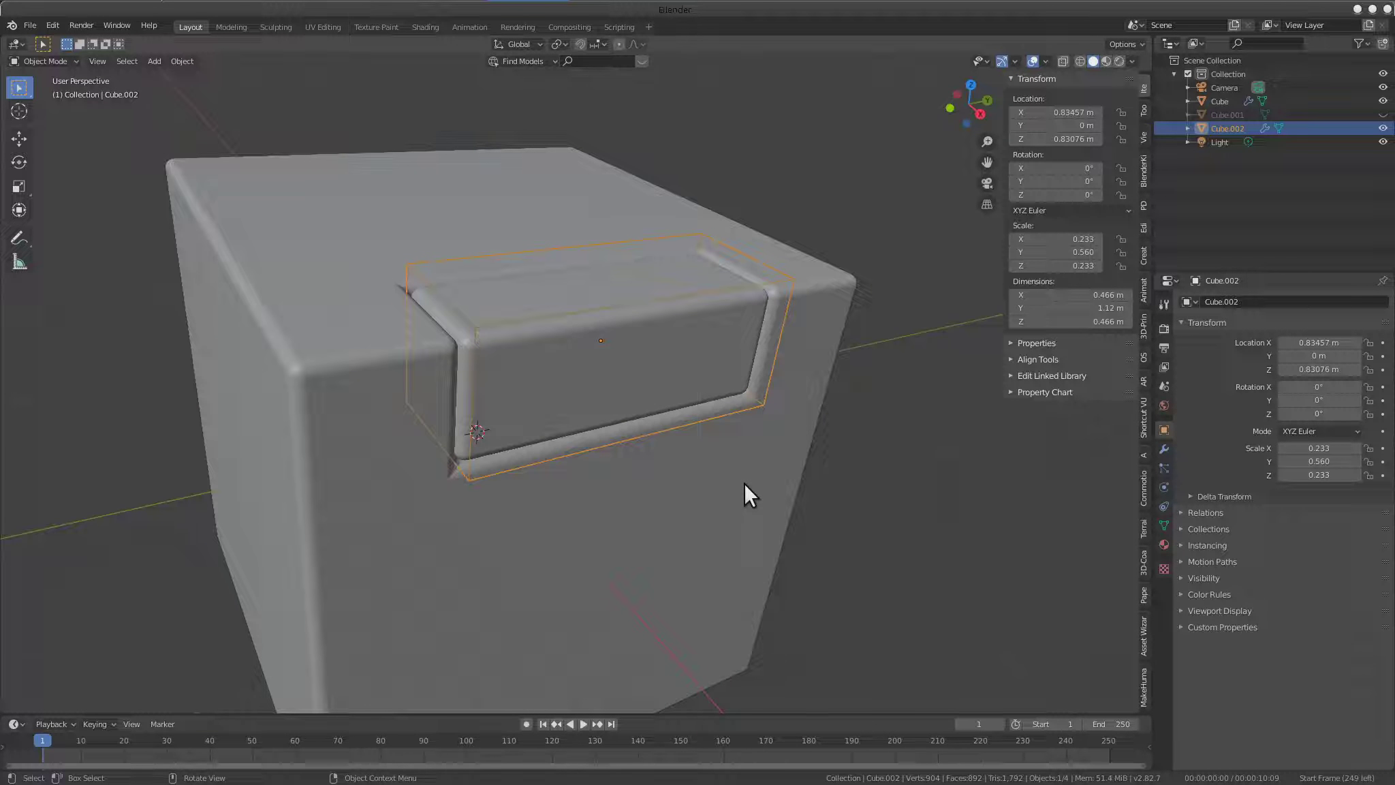
Start the bevel adjust from the Q pie and select the main cube
key(q)
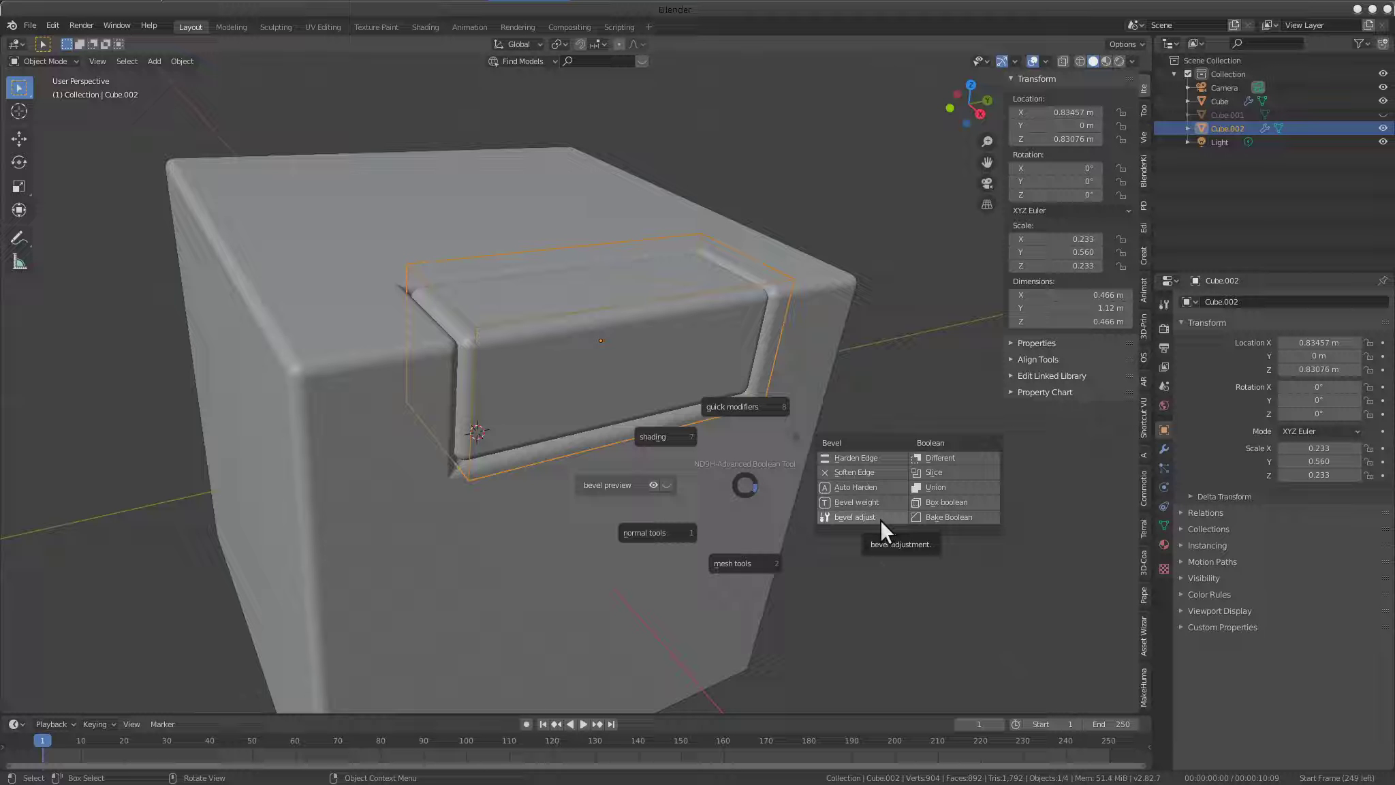
click(881, 519)
key(q)
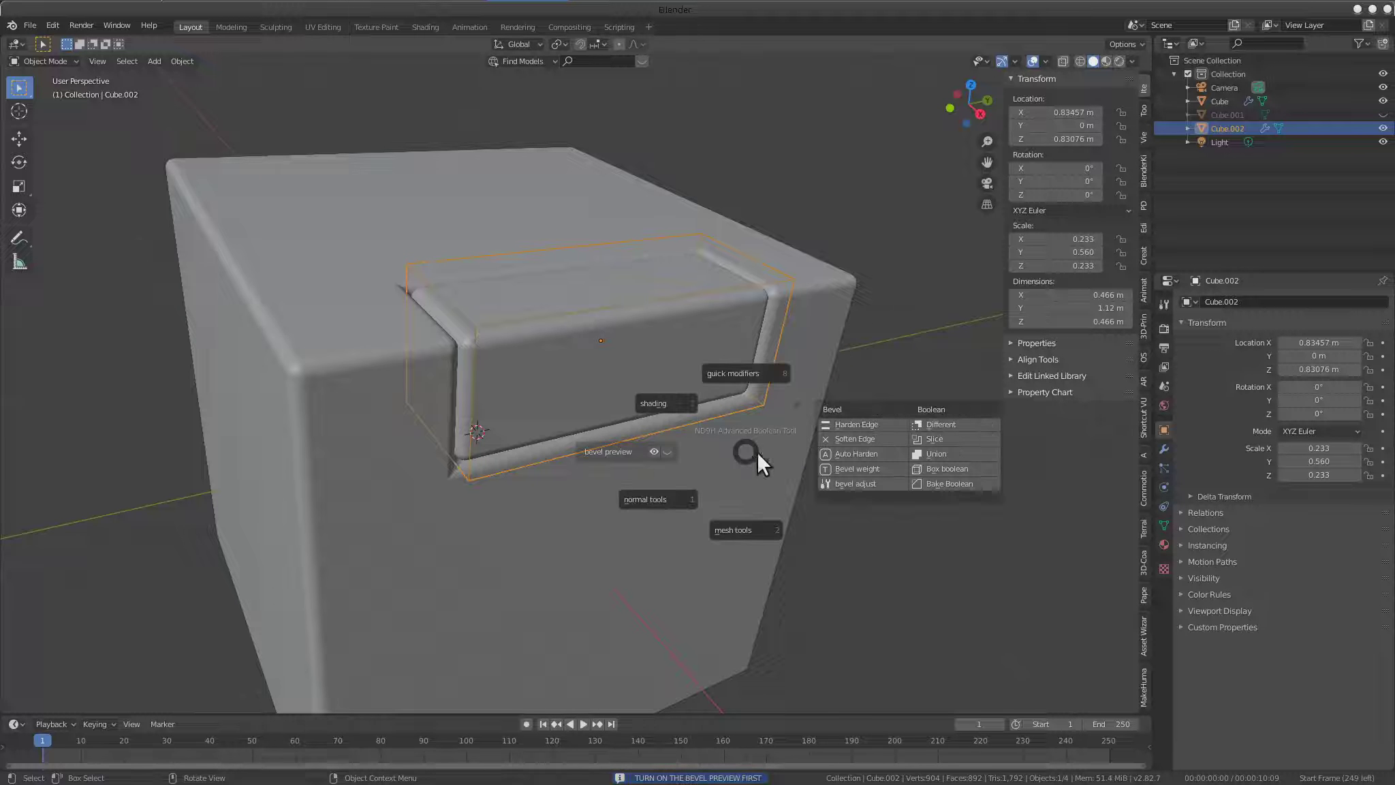
click(460, 531)
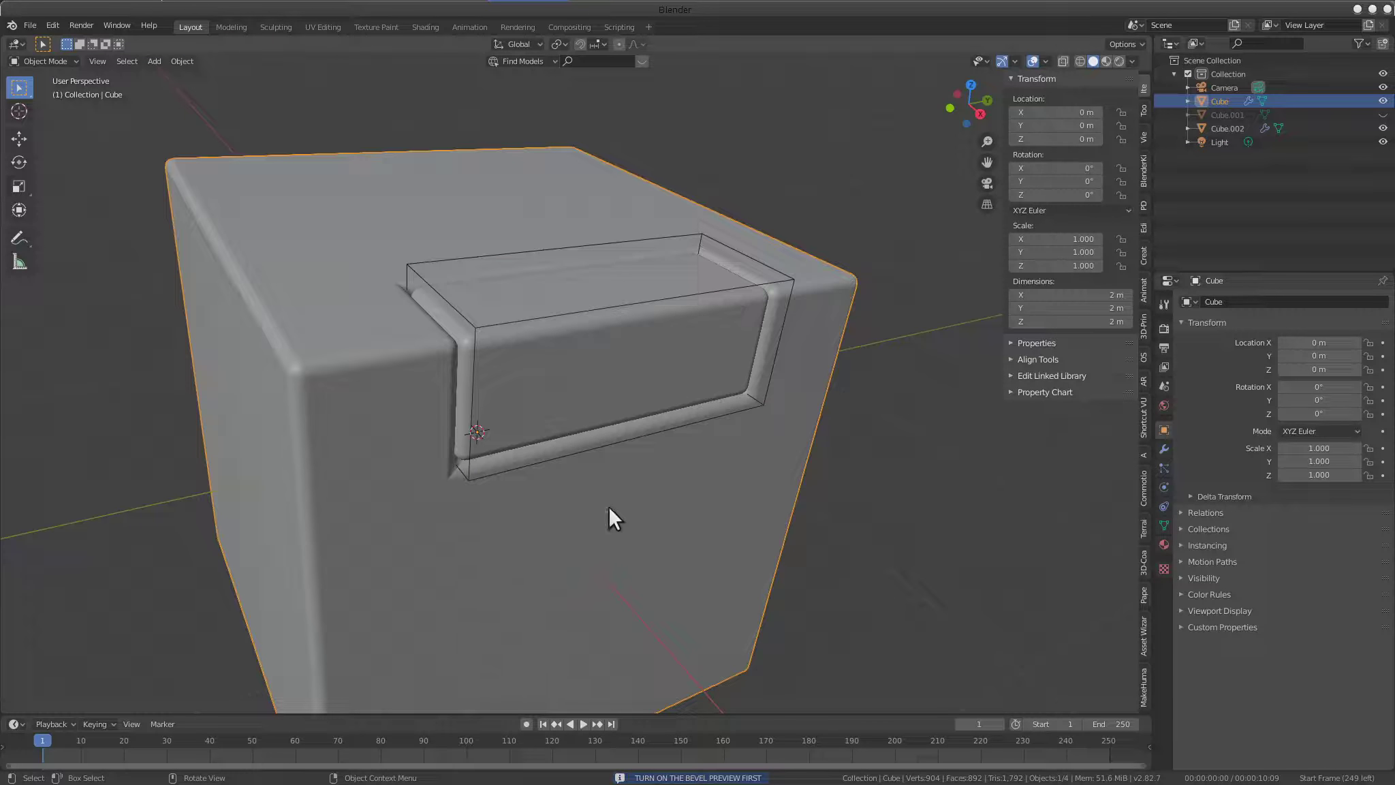
Adjust the cube's bevel segments with the mouse wheel, check the rounded slot, then select the cutter box
key(q)
click(830, 525)
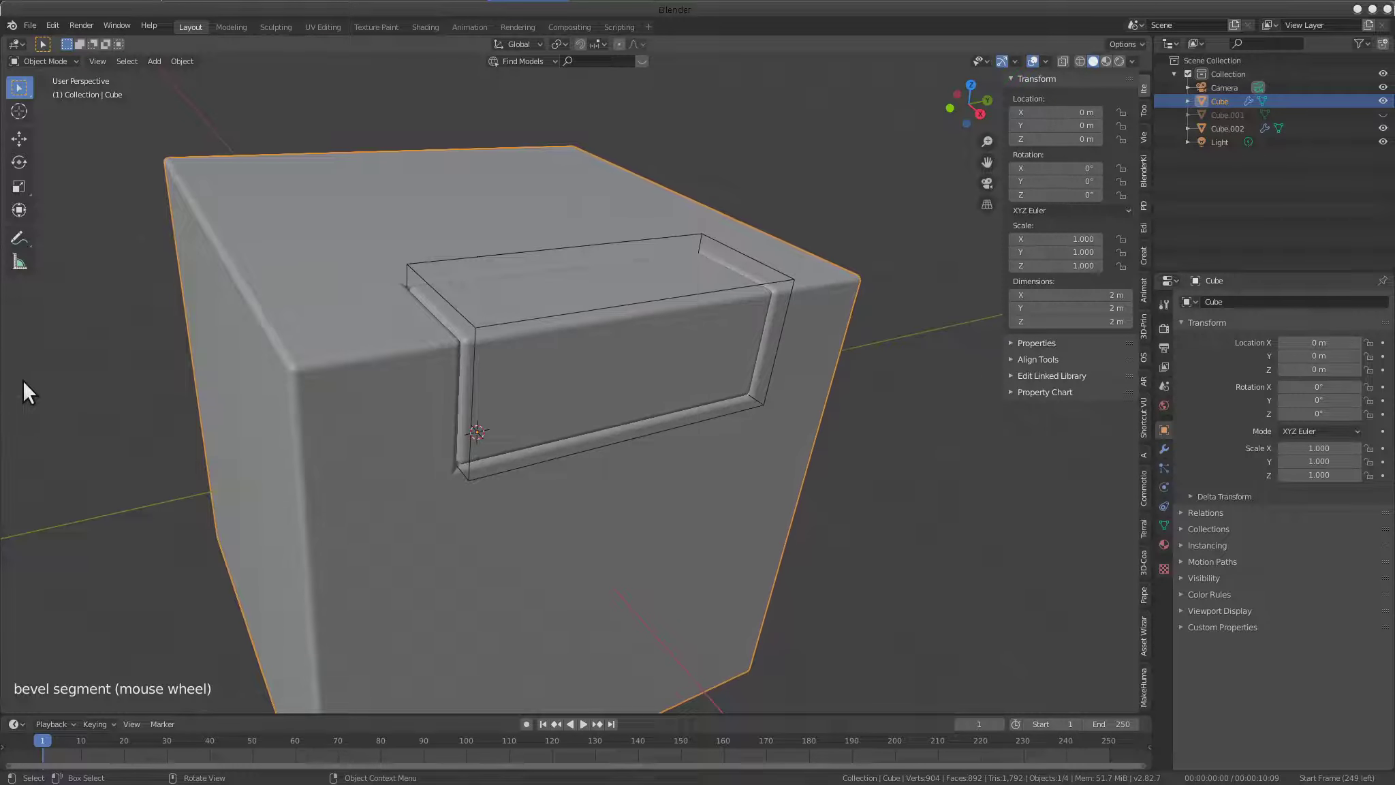
middle_drag(24, 380, 307, 342)
scroll(527, 302, down, 3)
mouse_move(527, 302)
middle_down()
mouse_move(645, 429)
mouse_move(805, 345)
mouse_move(721, 359)
mouse_move(487, 519)
mouse_move(742, 334)
middle_up()
scroll(743, 331, up, 1)
scroll(708, 293, up, 2)
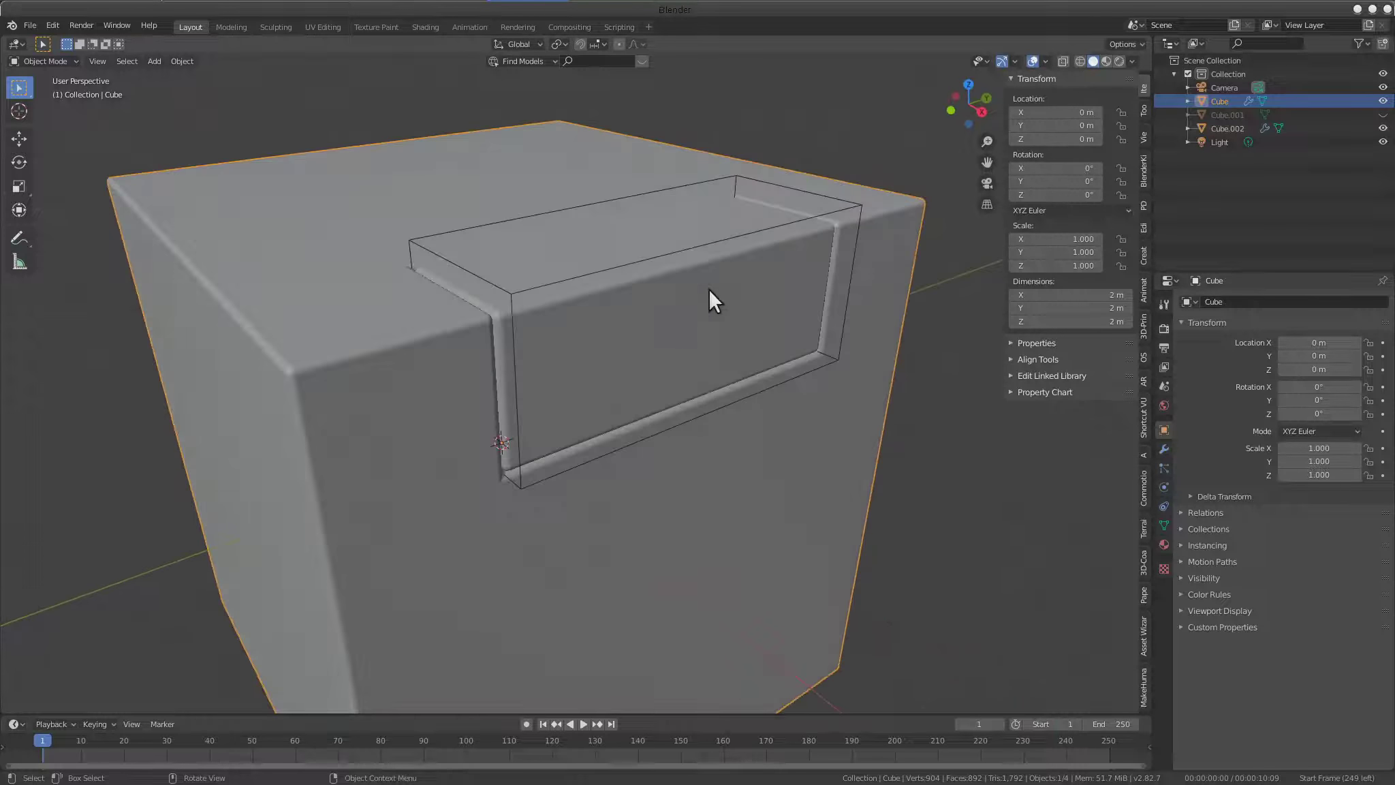
scroll(680, 301, up, 2)
click(680, 301)
key(g)
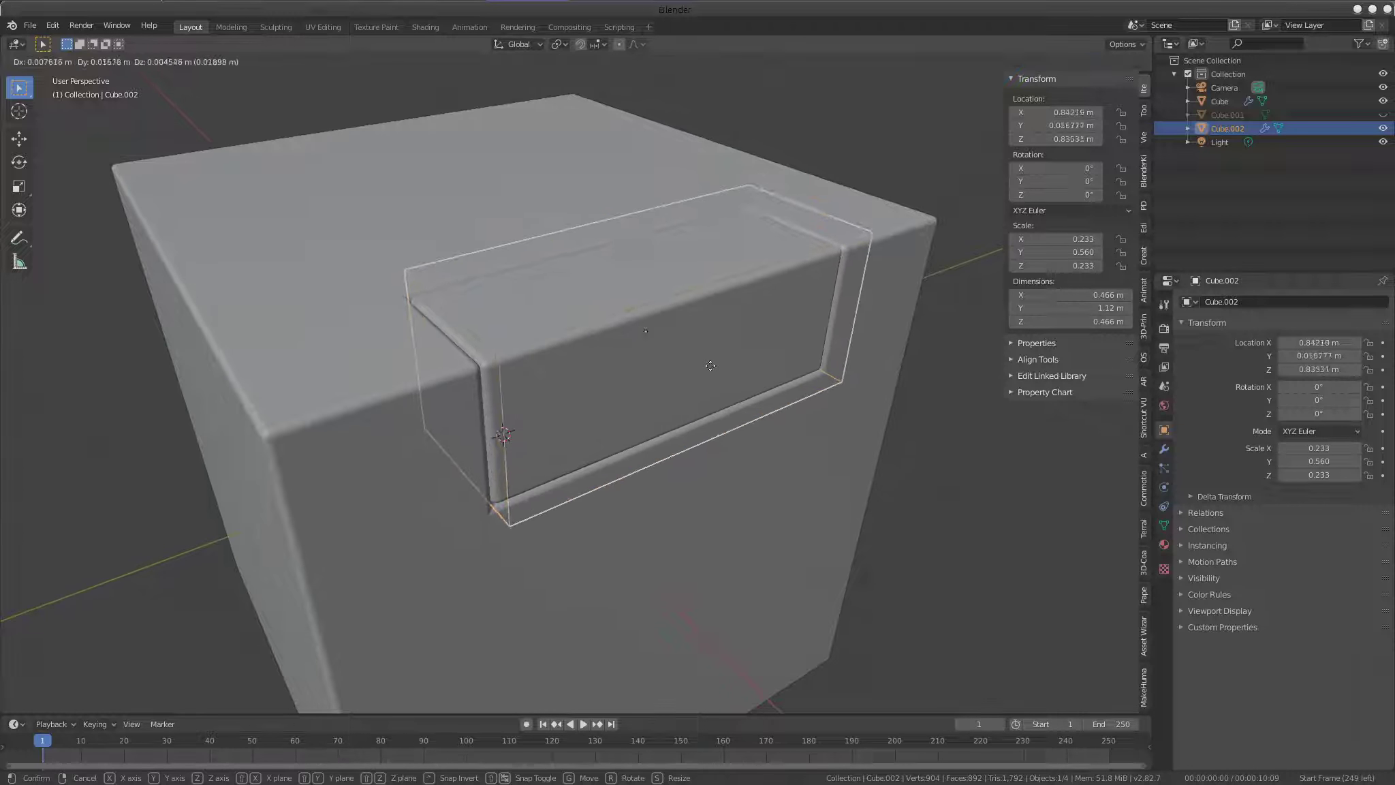
key(Escape)
scroll(689, 391, down, 3)
middle_drag(689, 391, 536, 499)
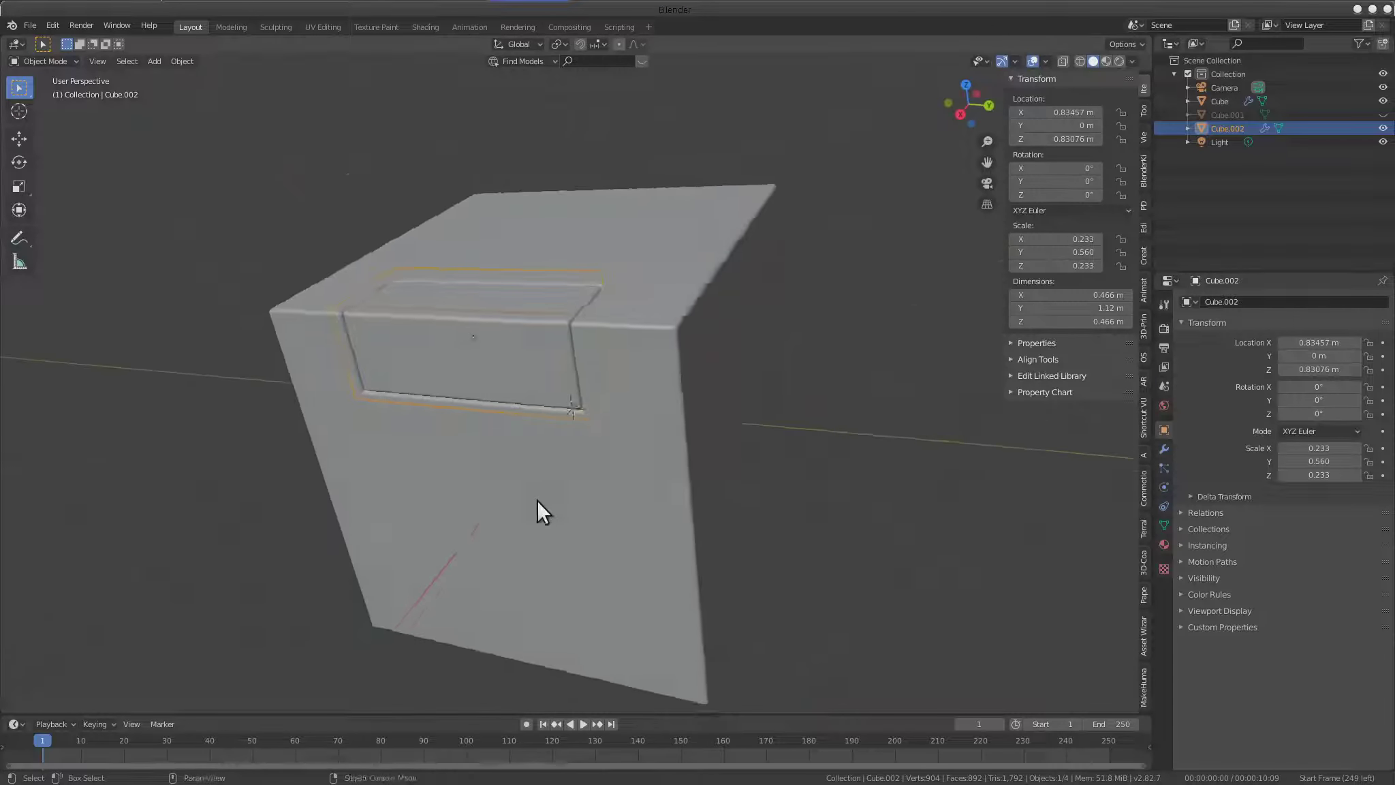
scroll(730, 233, up, 4)
scroll(736, 273, down, 4)
mouse_move(707, 390)
middle_down()
mouse_move(718, 498)
mouse_move(816, 427)
middle_up()
mouse_move(694, 439)
middle_down()
mouse_move(806, 446)
mouse_move(623, 414)
mouse_move(422, 480)
mouse_move(560, 413)
middle_up()
click(666, 386)
mouse_move(666, 386)
middle_down()
mouse_move(674, 519)
mouse_move(678, 445)
mouse_move(634, 427)
mouse_move(658, 387)
mouse_move(654, 467)
mouse_move(794, 462)
middle_up()
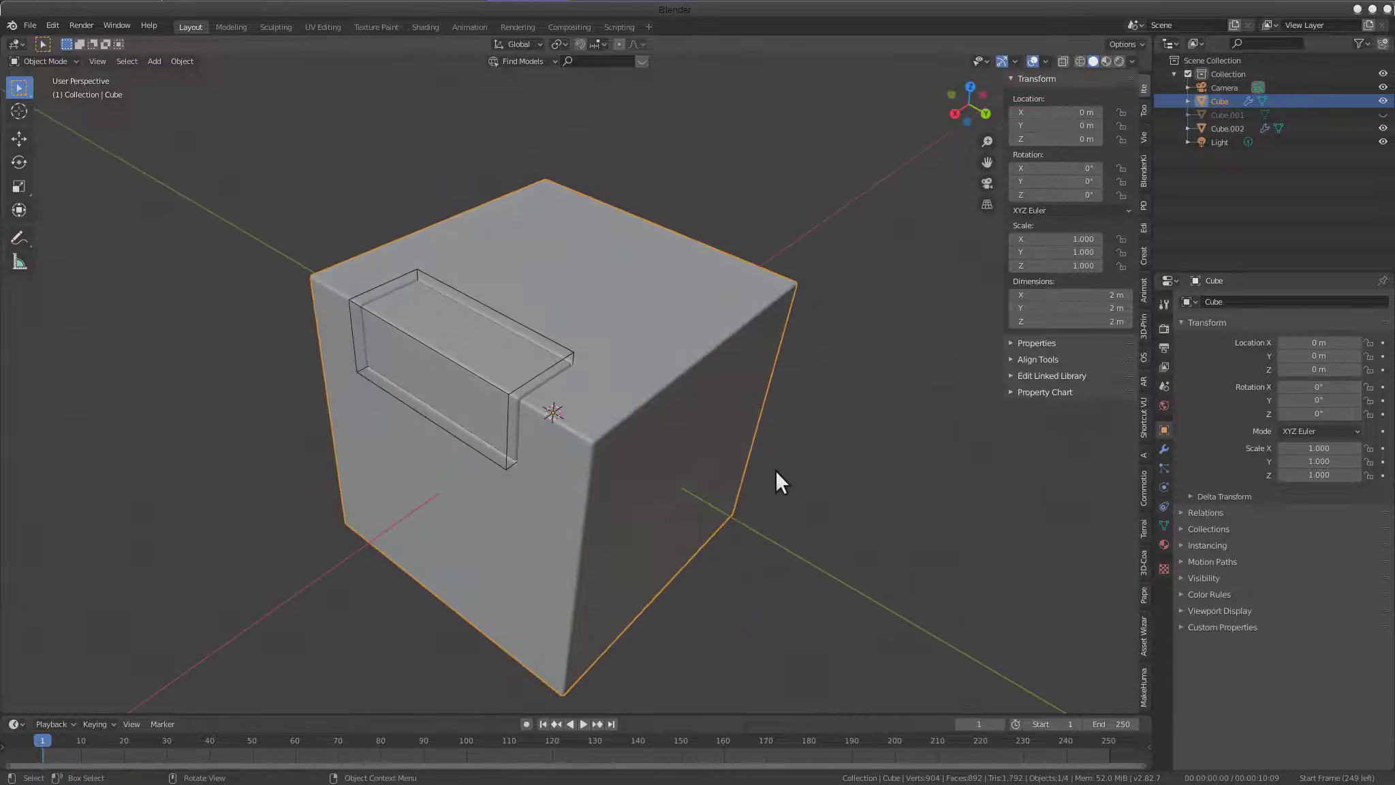
mouse_move(776, 472)
middle_down()
mouse_move(666, 486)
mouse_move(751, 442)
mouse_move(833, 374)
mouse_move(484, 501)
mouse_move(810, 485)
mouse_move(727, 437)
mouse_move(609, 503)
mouse_move(585, 499)
mouse_move(617, 487)
mouse_move(631, 511)
middle_up()
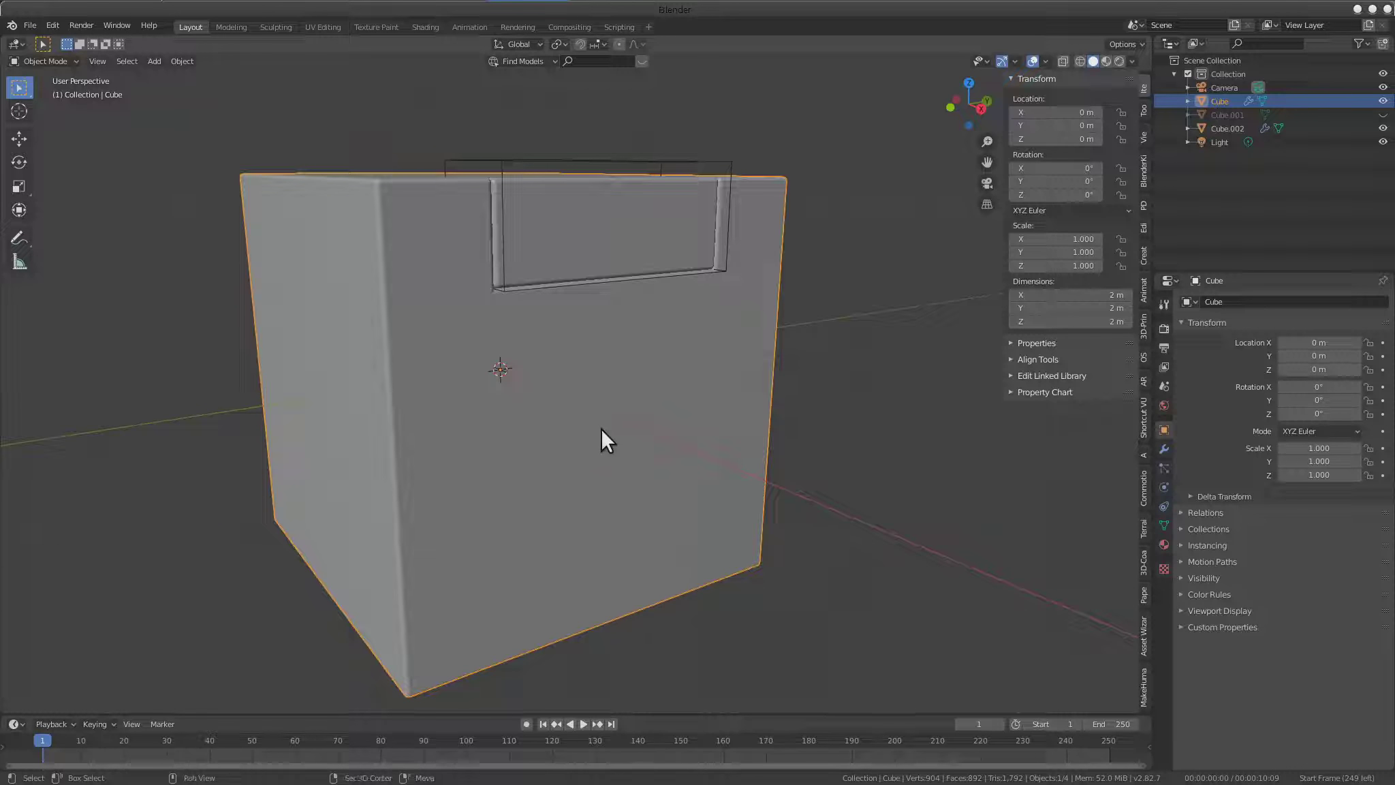
middle_drag(619, 438, 640, 442)
key(shift+a)
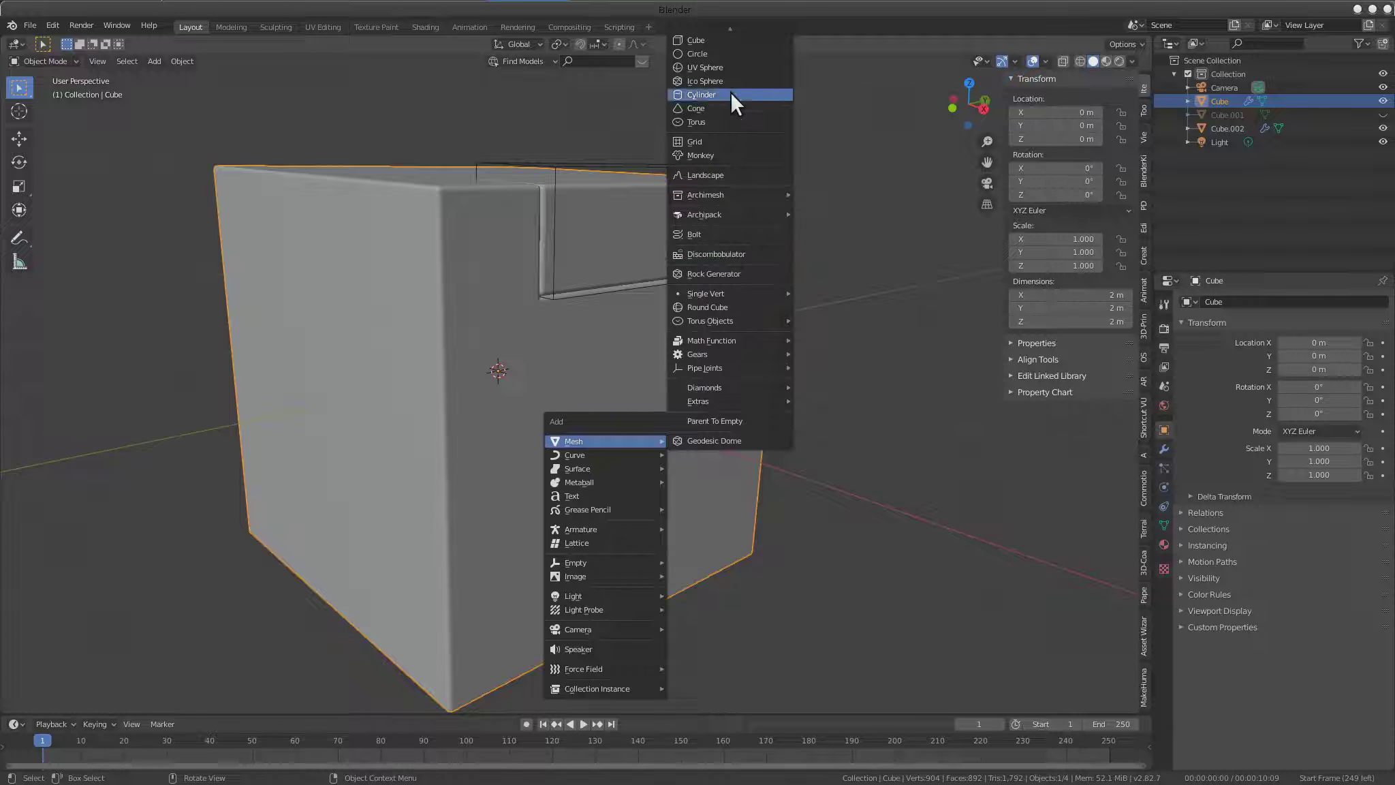
Add a cylinder at the origin with 64 vertices
click(731, 91)
mouse_move(608, 377)
middle_down()
mouse_move(642, 441)
mouse_move(413, 528)
middle_up()
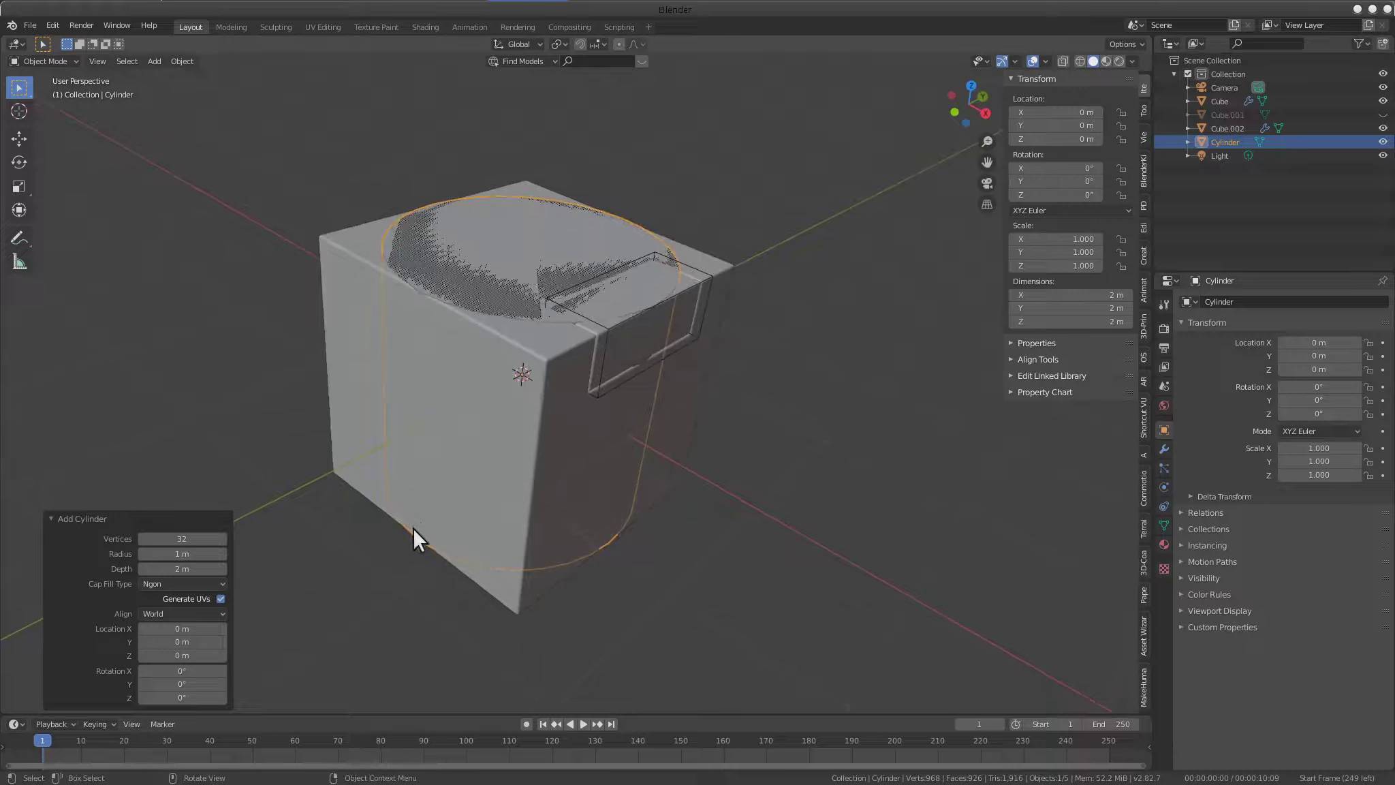
middle_drag(530, 424, 591, 445)
click(182, 538)
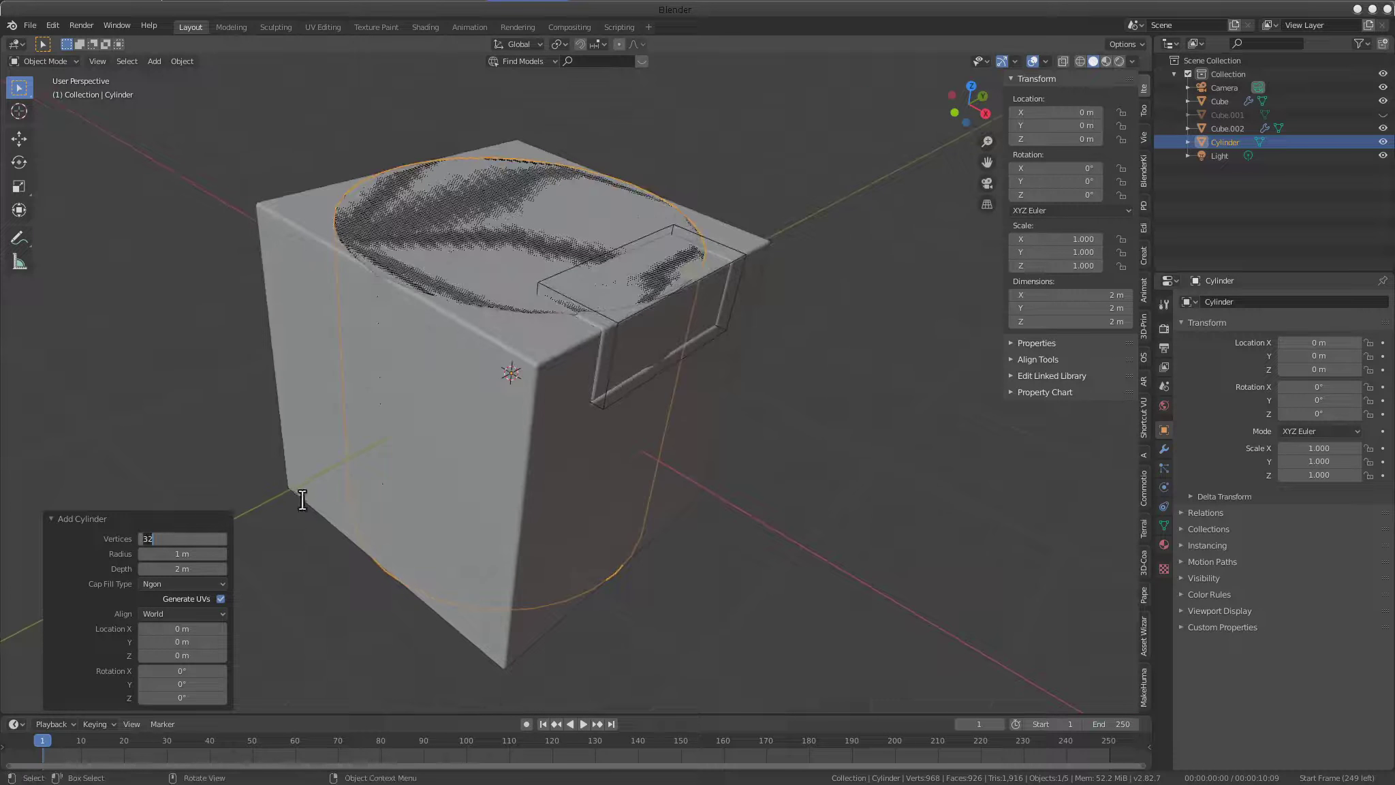
text(64)
key(Return)
mouse_move(296, 496)
middle_down()
mouse_move(590, 353)
mouse_move(564, 372)
middle_up()
Shrink the cylinder toward about 0.4 scale from a level front view
key(s)
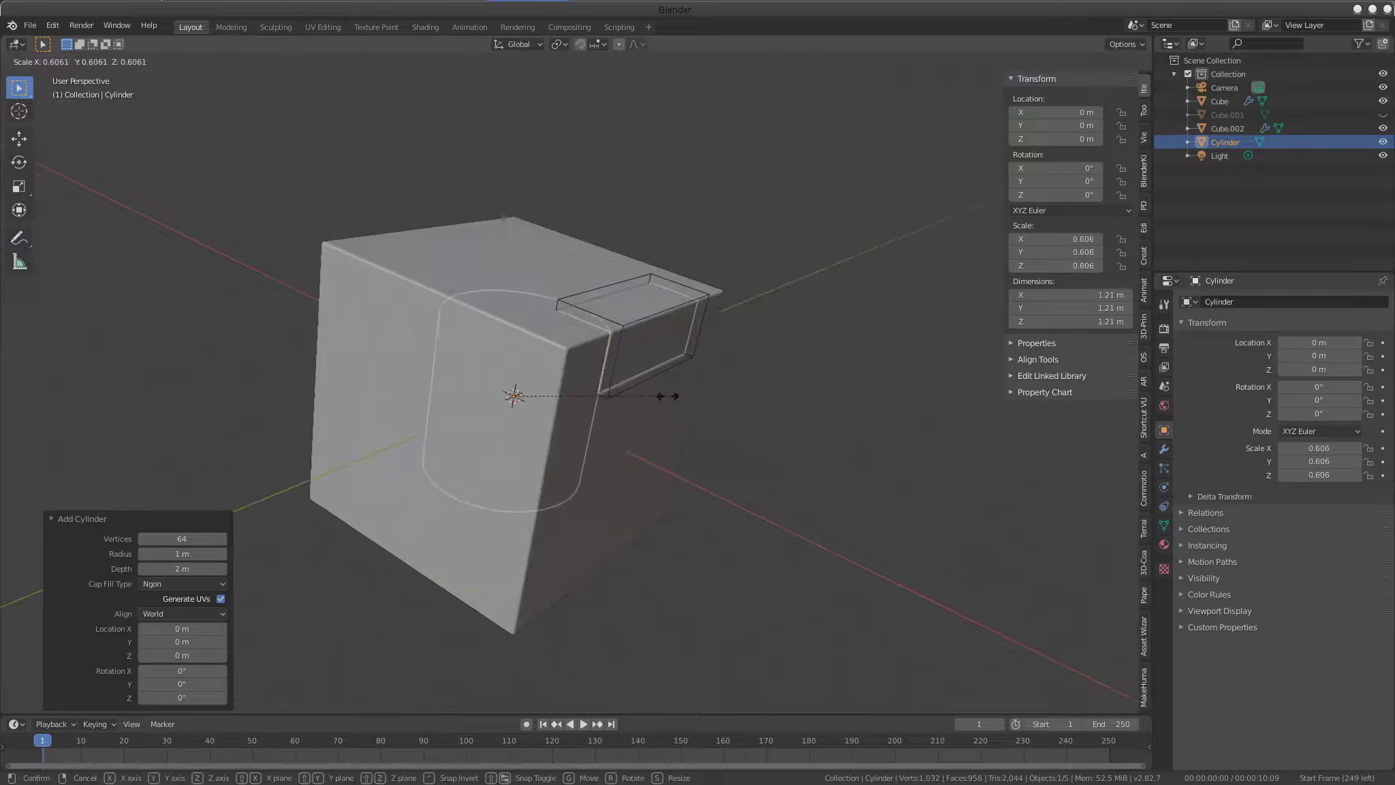
right_click(609, 411)
mouse_move(609, 411)
middle_down()
mouse_move(500, 462)
mouse_move(511, 547)
mouse_move(541, 553)
mouse_move(578, 429)
mouse_move(509, 384)
mouse_move(567, 448)
mouse_move(348, 395)
middle_up()
scroll(503, 358, up, 3)
scroll(552, 422, up, 2)
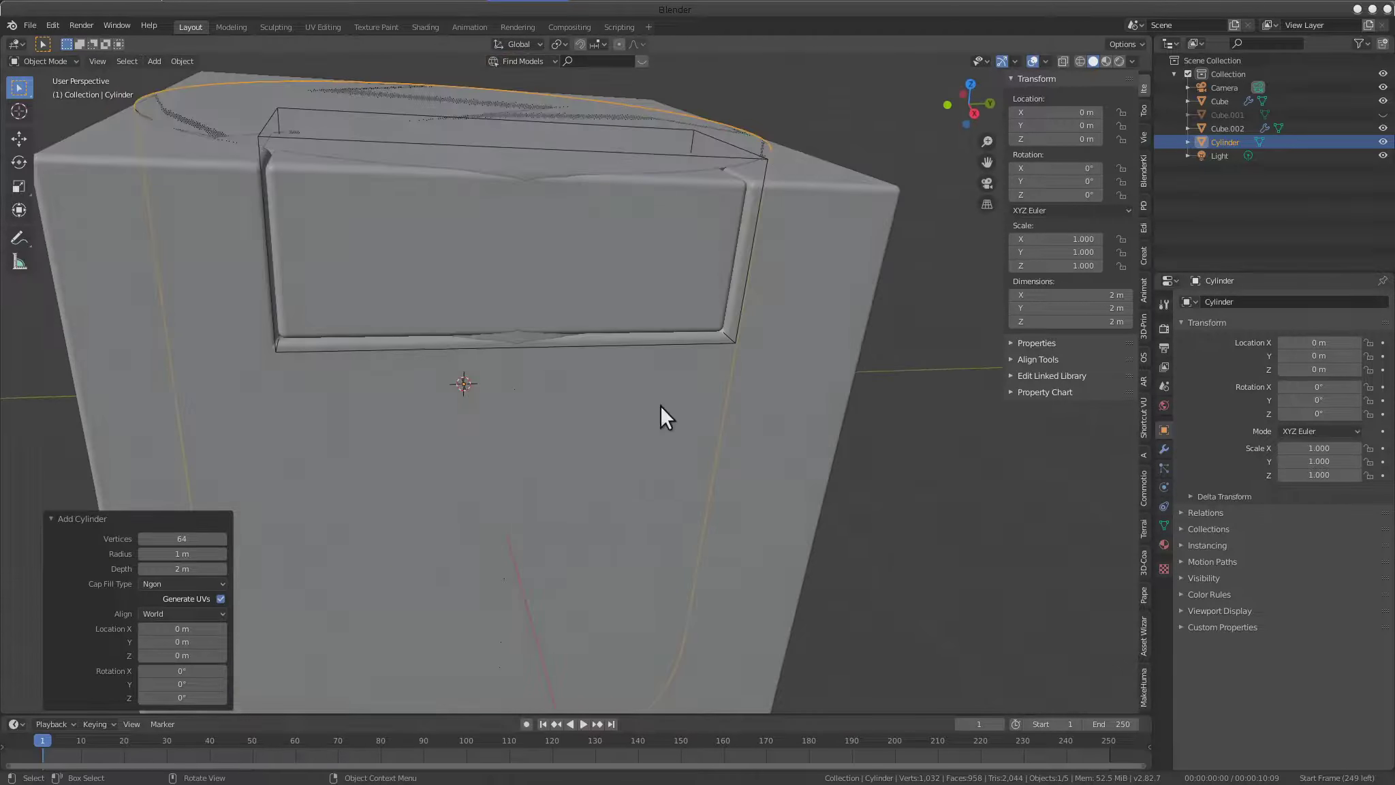
scroll(636, 429, down, 3)
middle_drag(536, 409, 582, 404)
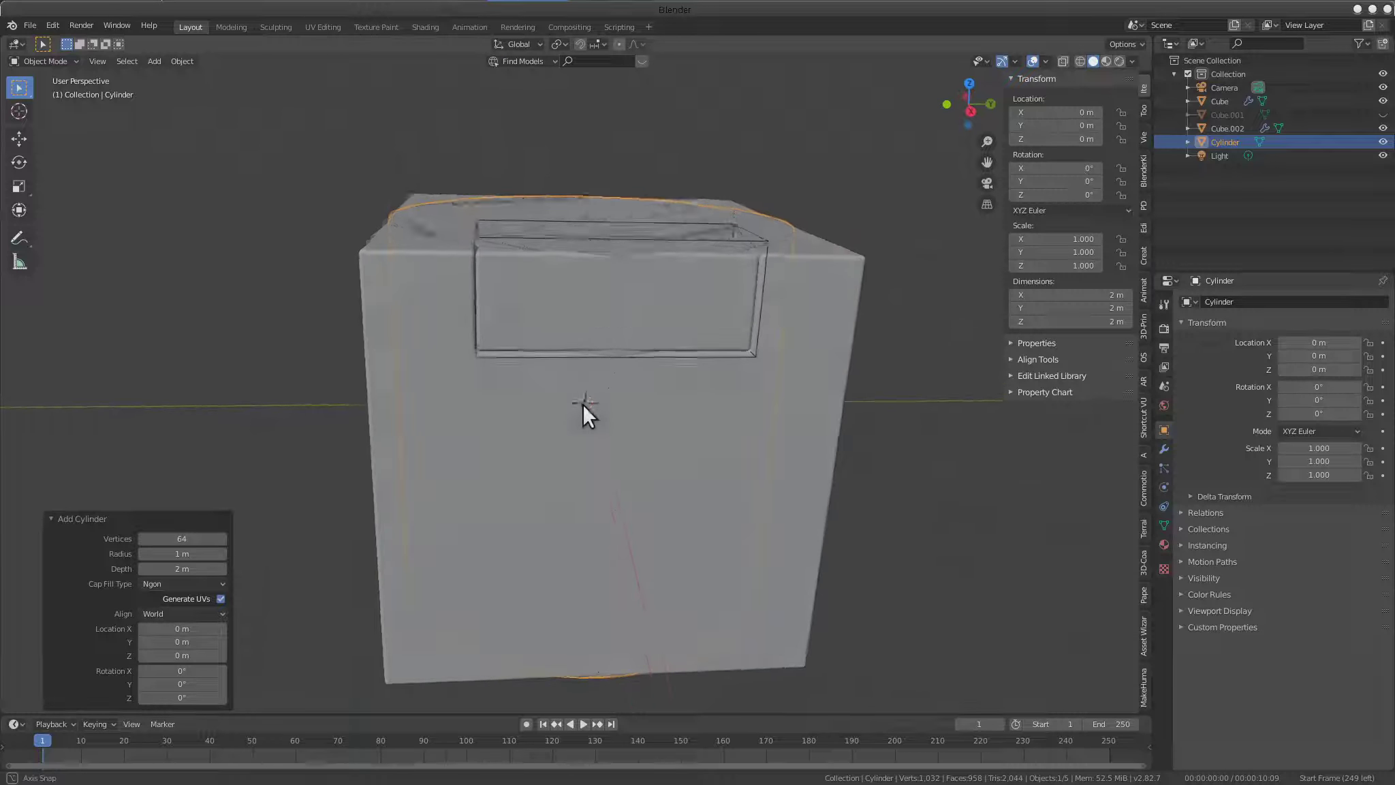
scroll(511, 401, up, 1)
Scale the cylinder down uniformly to 0.151
key(s)
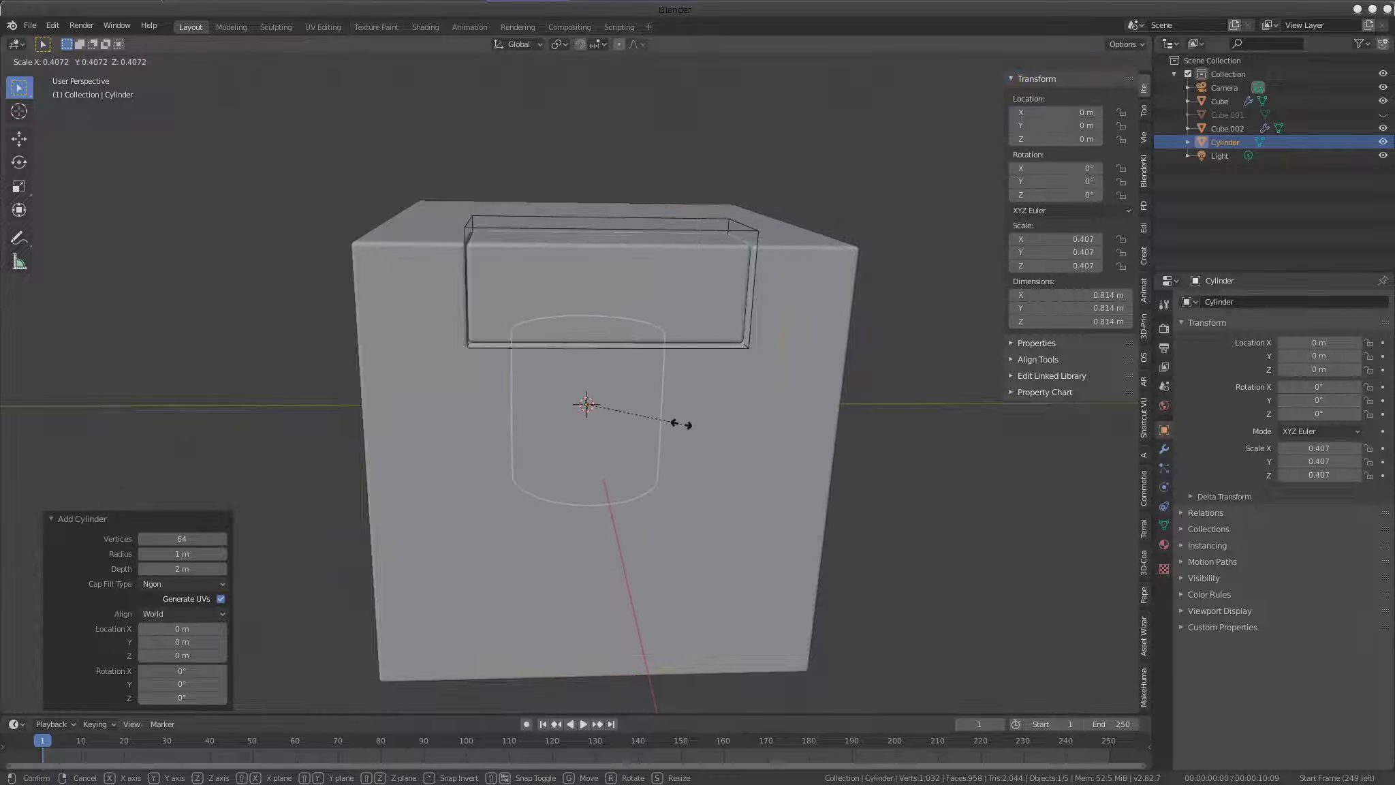
click(685, 419)
middle_drag(685, 420, 815, 443)
key(s)
click(654, 402)
mouse_move(654, 402)
middle_down()
mouse_move(682, 426)
mouse_move(547, 434)
mouse_move(339, 415)
mouse_move(635, 405)
middle_up()
Set the cylinder's height along Z to 0.359
key(s)
key(z)
click(953, 414)
mouse_move(954, 415)
middle_down()
mouse_move(535, 445)
mouse_move(710, 422)
mouse_move(830, 446)
middle_up()
key(s)
key(z)
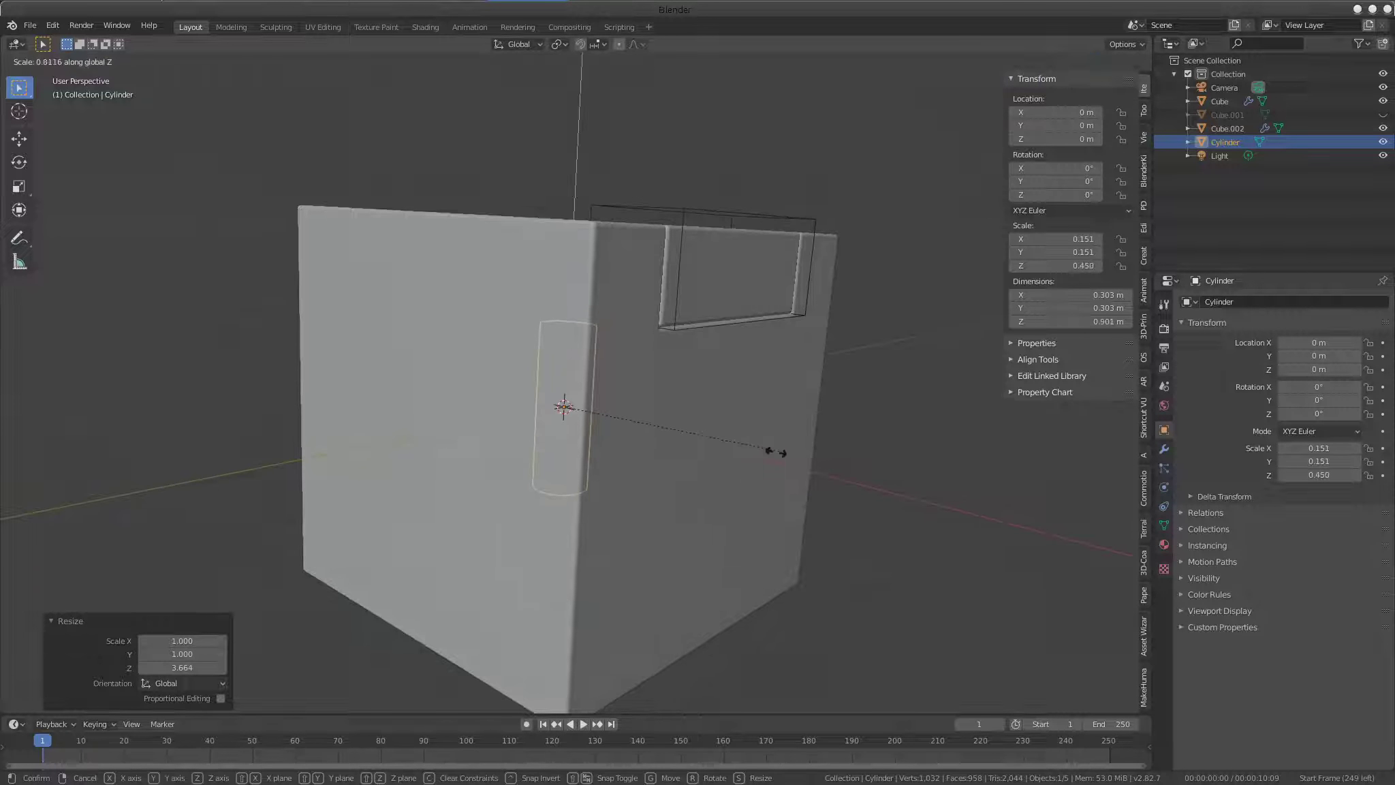
click(732, 454)
mouse_move(732, 454)
middle_down()
mouse_move(761, 429)
mouse_move(735, 429)
middle_up()
Rotate the cylinder 90° on Y so it lies on its side
key(r)
text(y)
text(90)
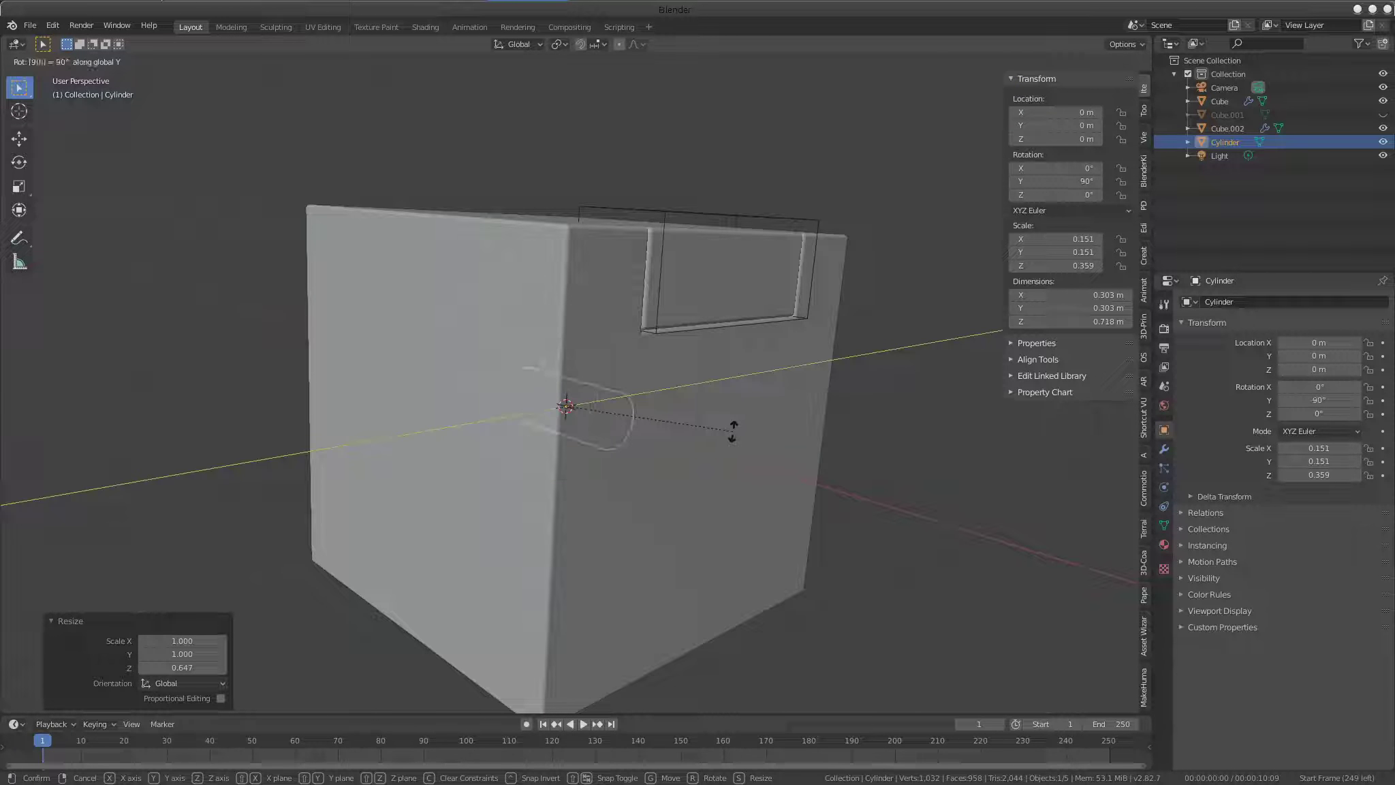
key(Return)
Slide the cylinder along X toward the cube and raise it with Shift+X
key(g)
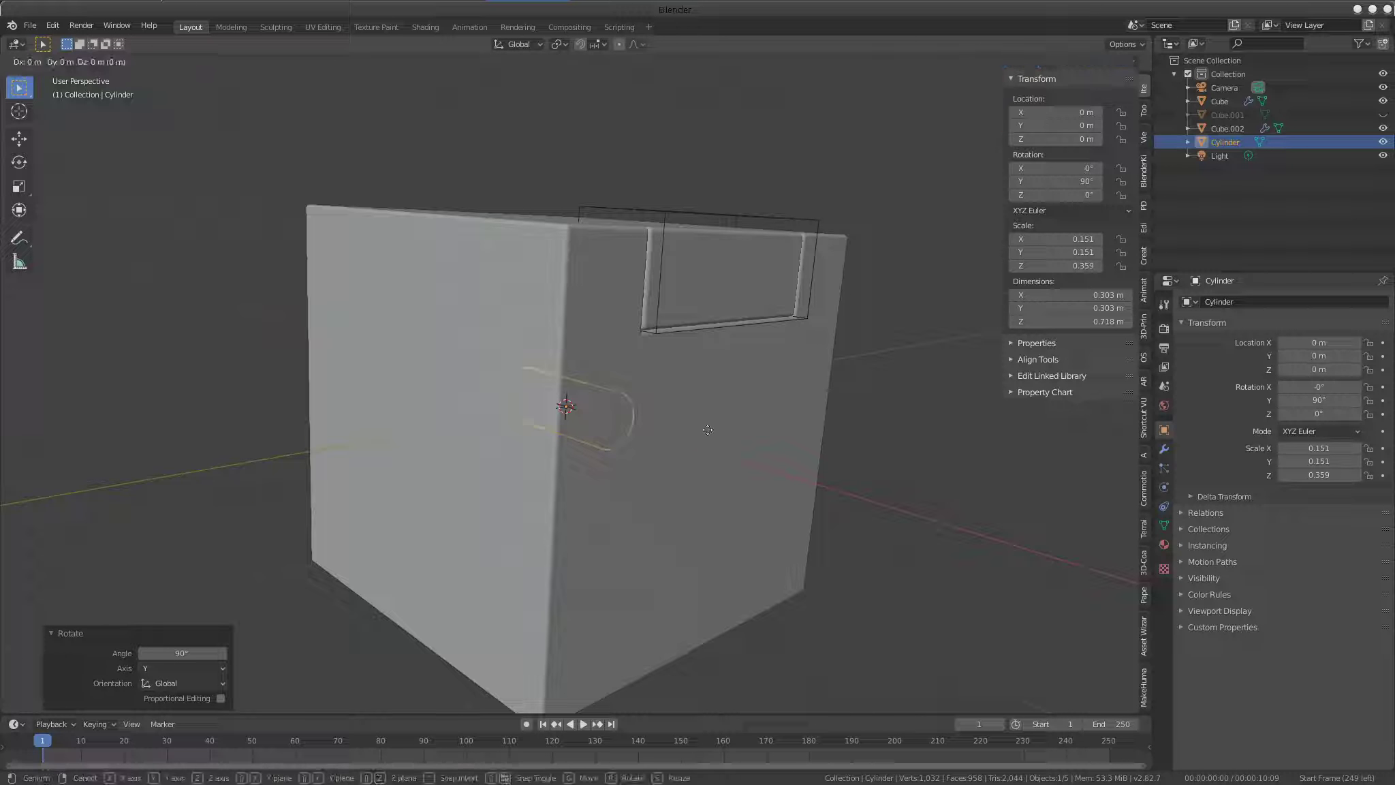
key(x)
click(841, 471)
mouse_move(841, 470)
middle_down()
mouse_move(696, 461)
mouse_move(783, 478)
middle_up()
key(g)
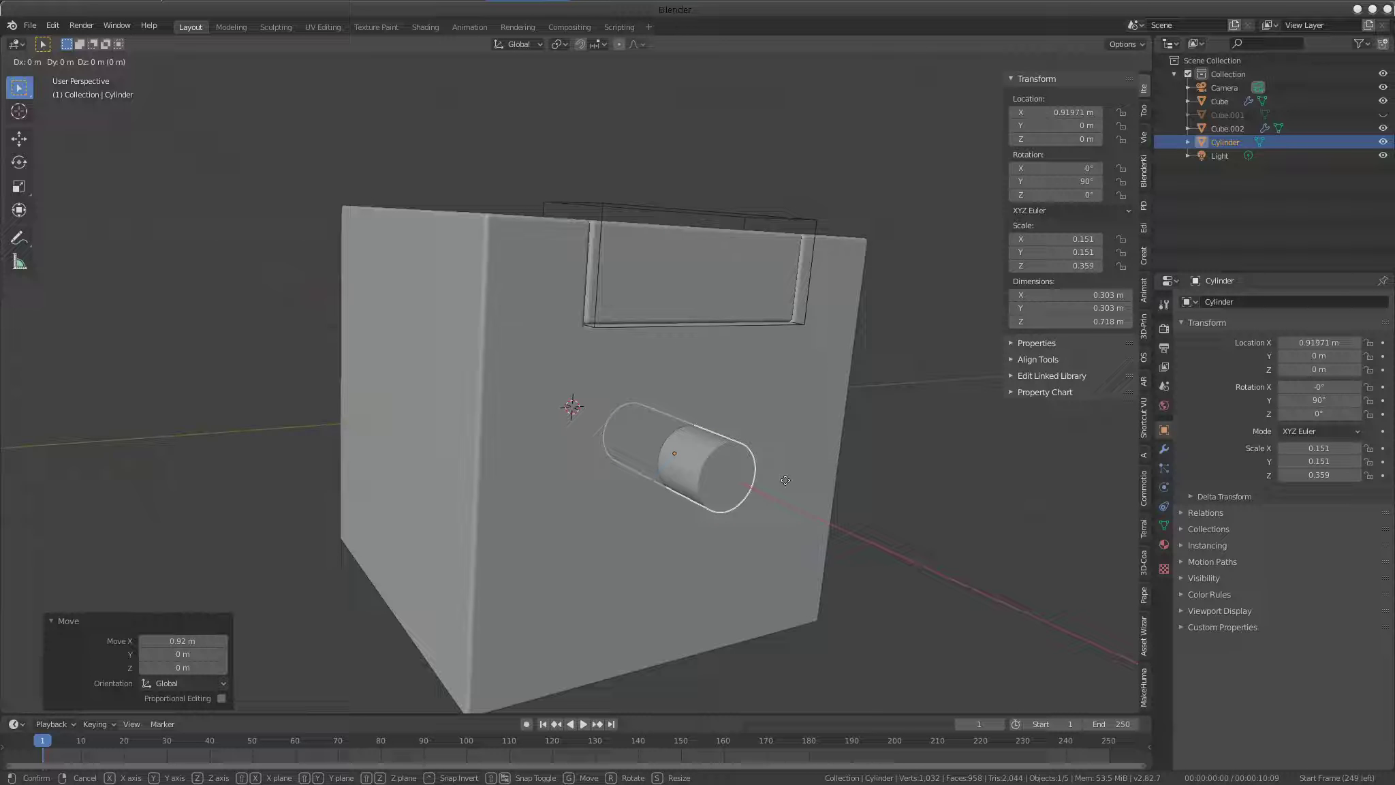
key(shift+x)
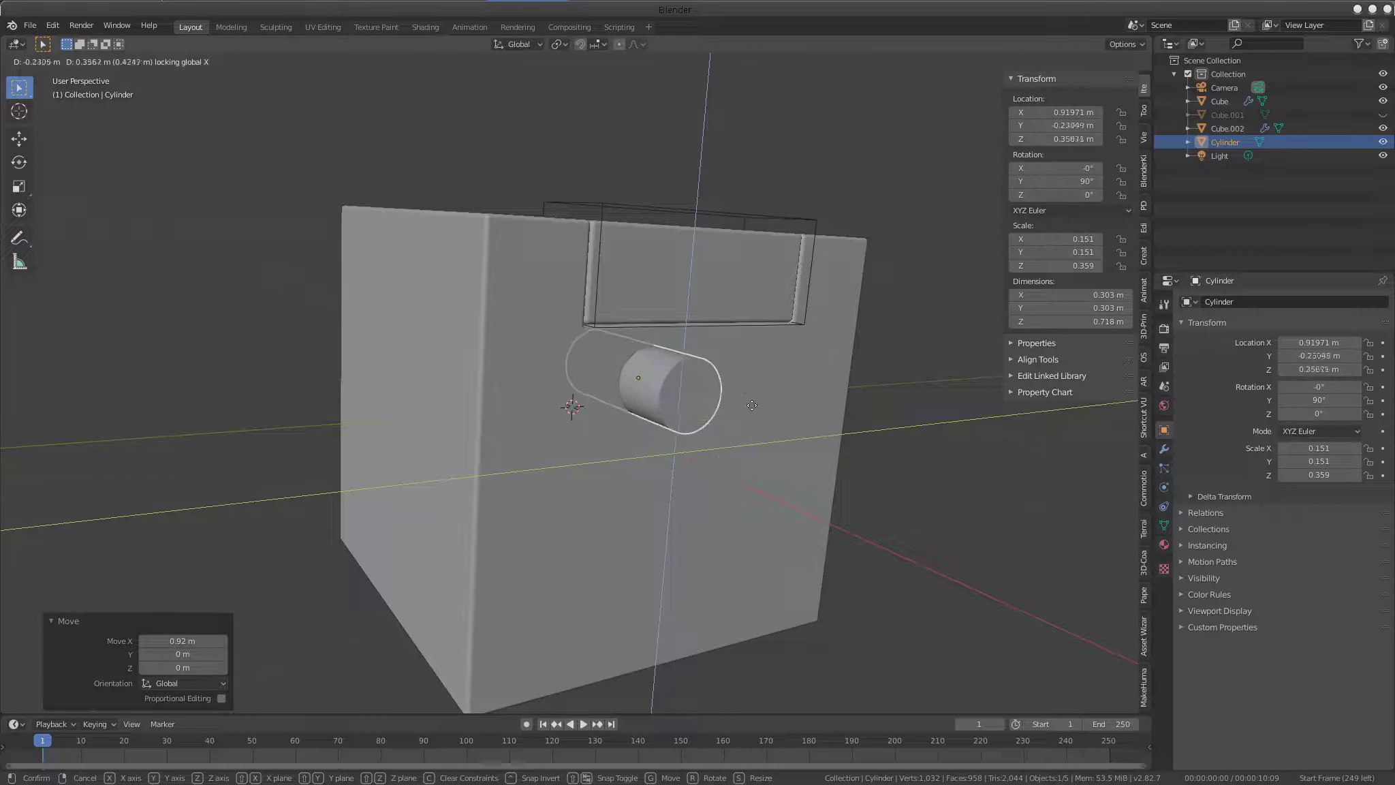
click(783, 403)
mouse_move(782, 403)
middle_down()
mouse_move(846, 434)
mouse_move(720, 385)
mouse_move(691, 436)
mouse_move(772, 447)
middle_up()
key(g)
key(y)
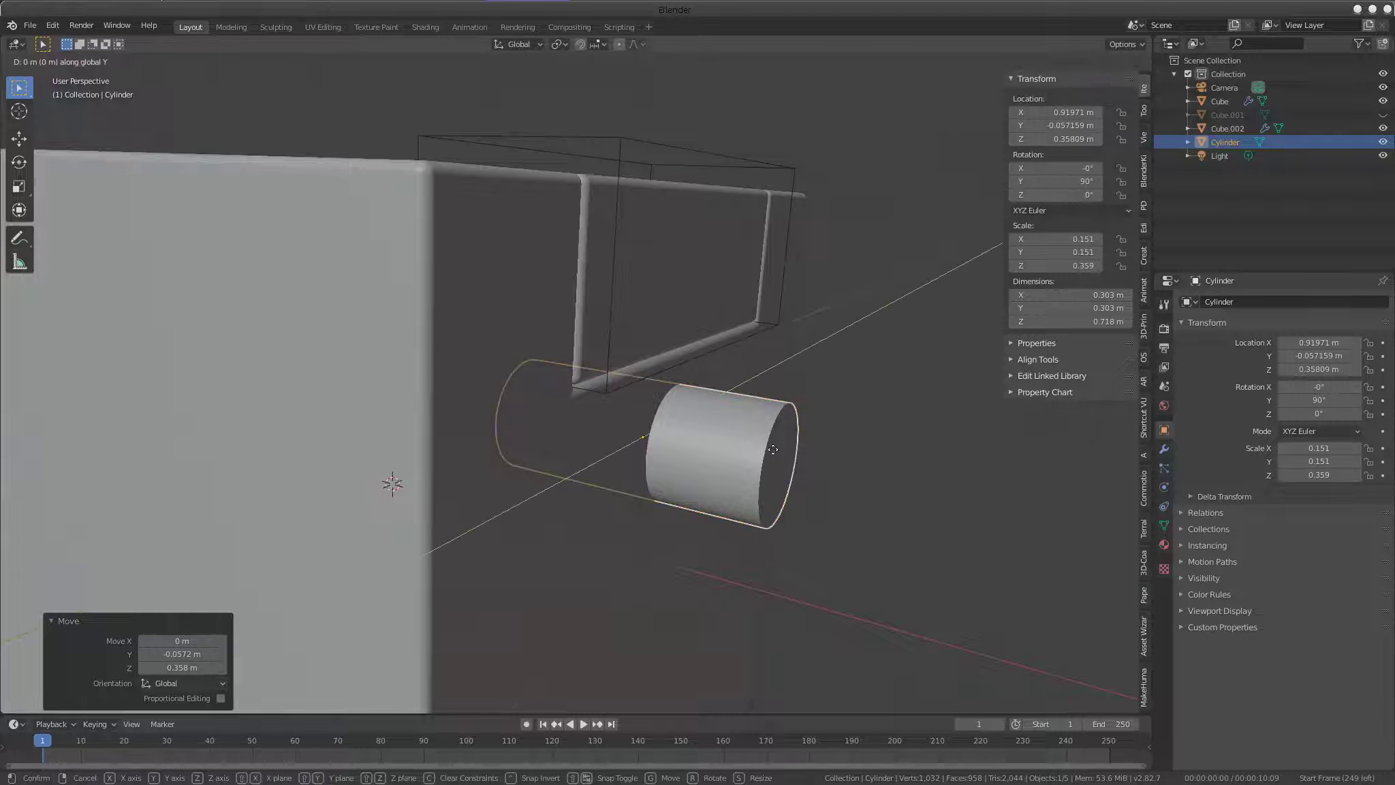
key(x)
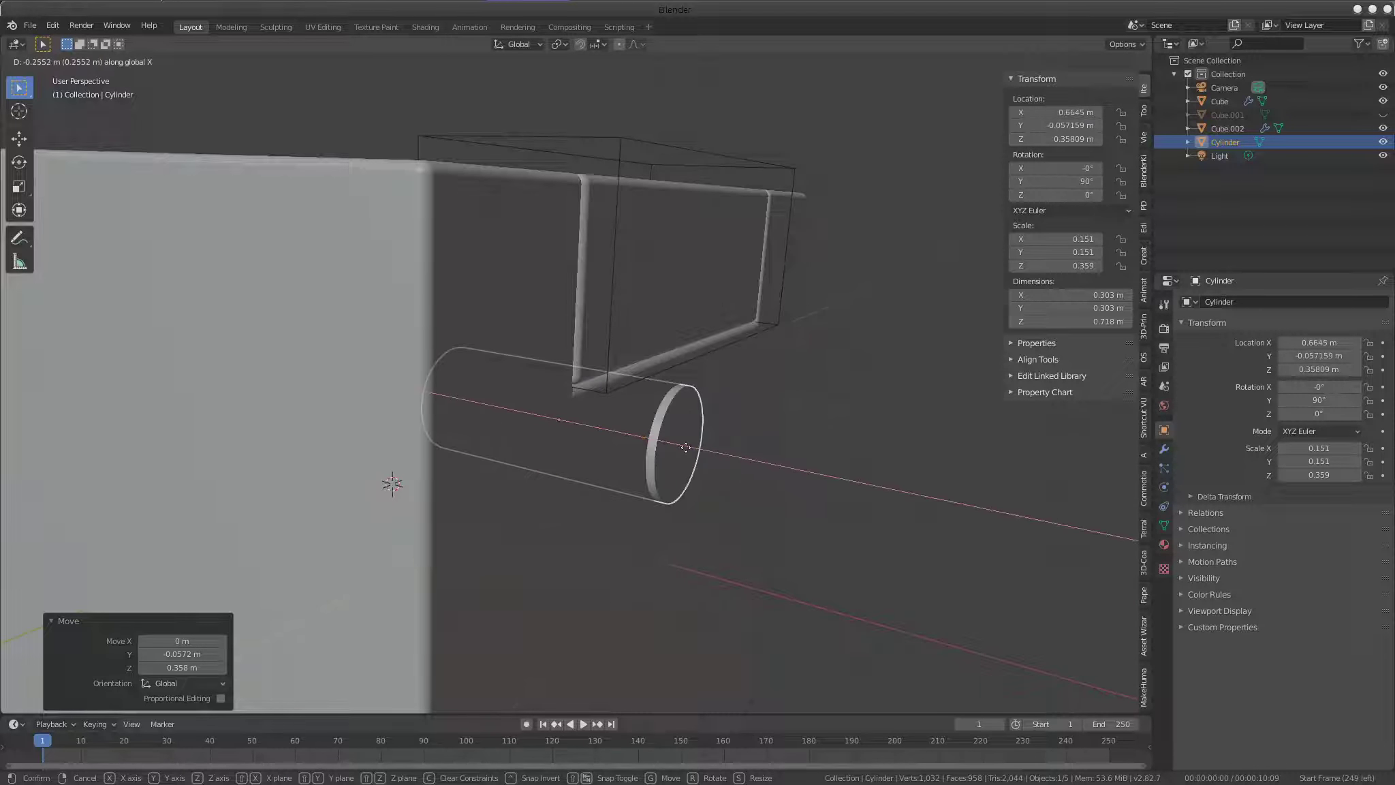
click(682, 450)
mouse_move(682, 450)
middle_down()
mouse_move(574, 461)
mouse_move(571, 423)
mouse_move(634, 413)
middle_up()
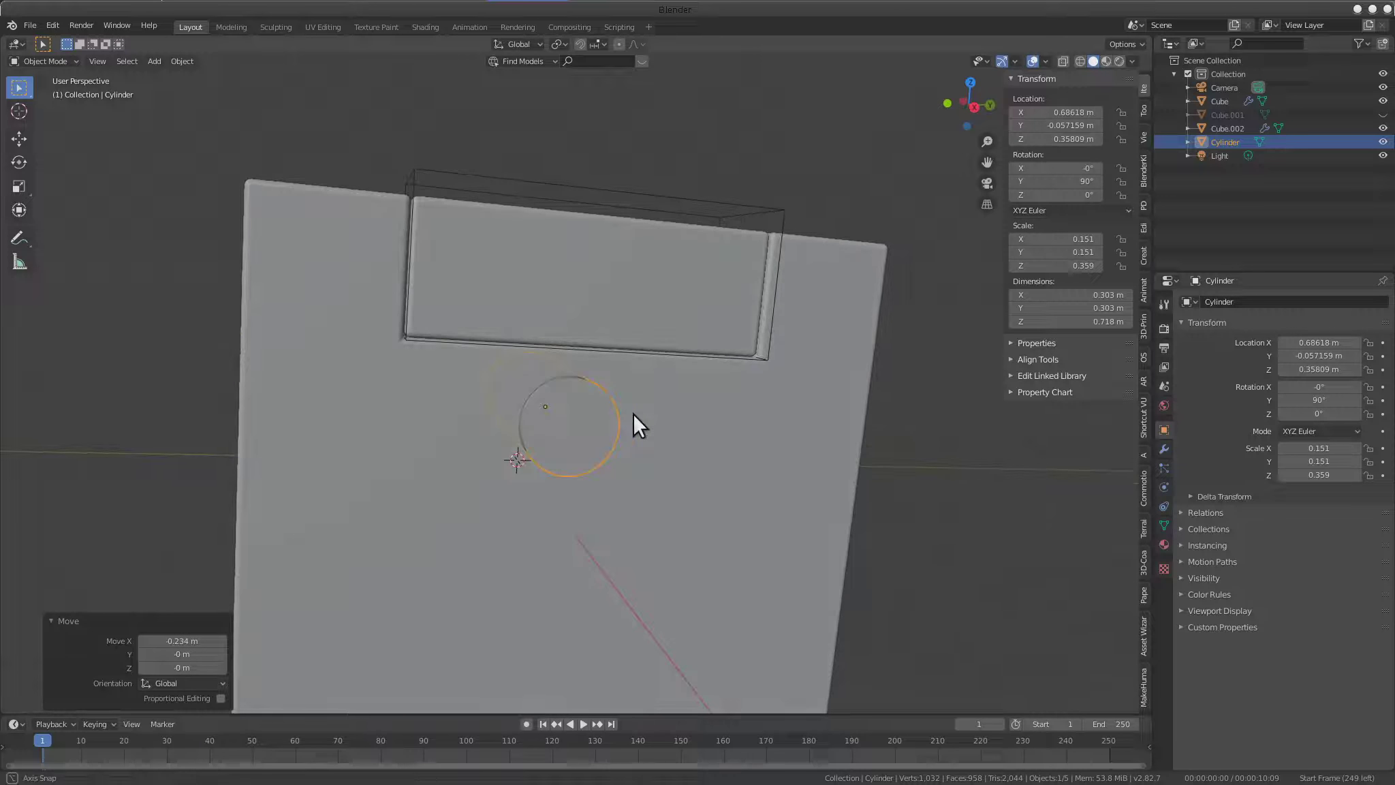
Shift the cylinder sideways and sink it partway into the cube's front face
key(g)
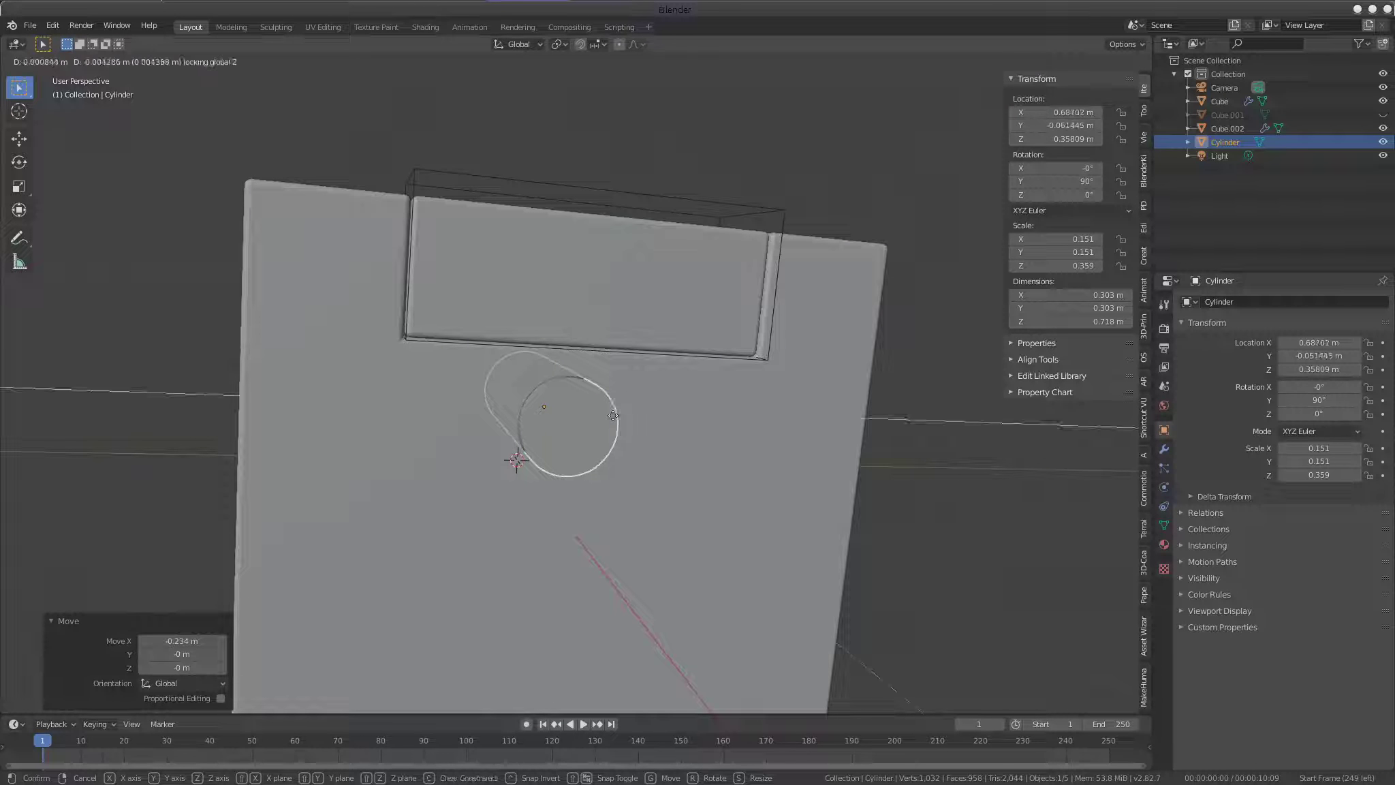
right_click(537, 413)
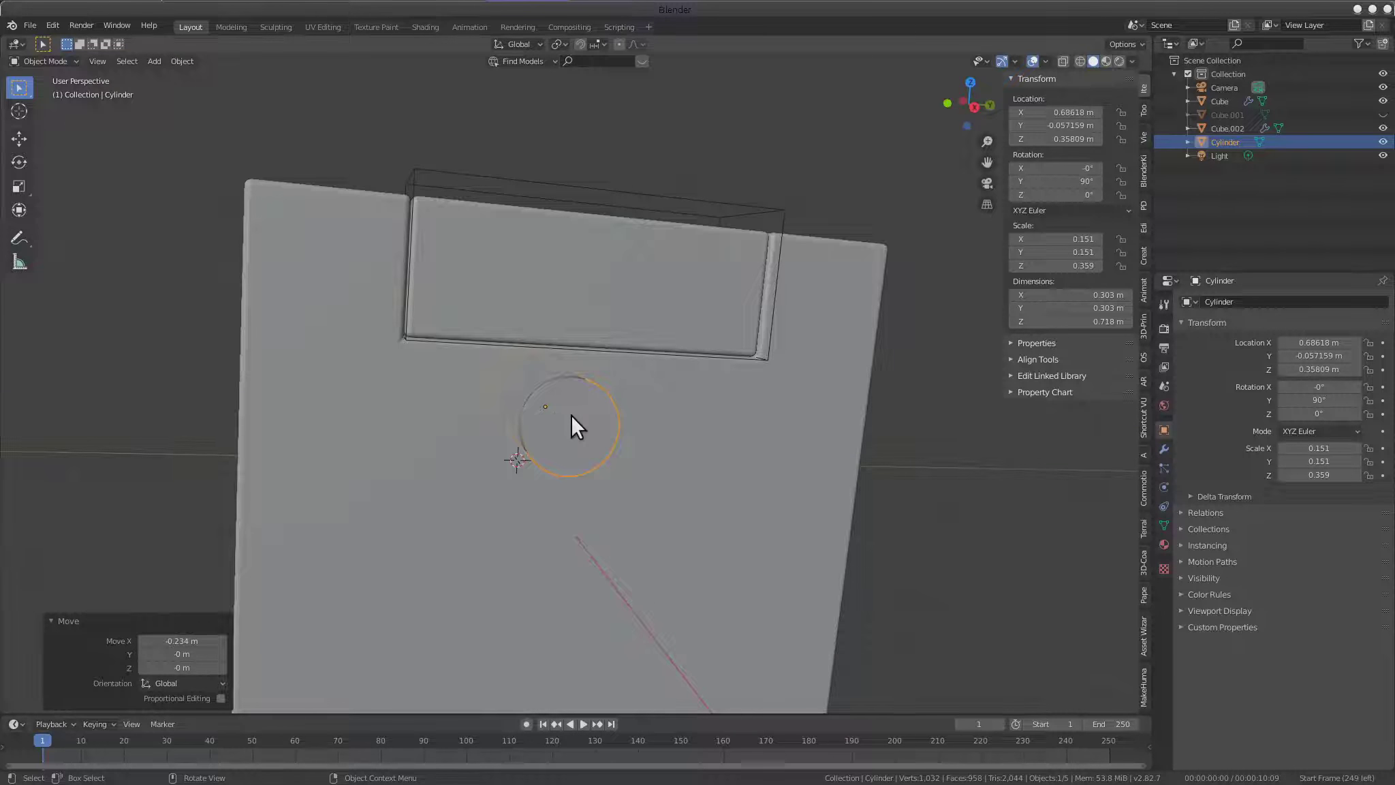
middle_drag(573, 414, 565, 416)
key(g)
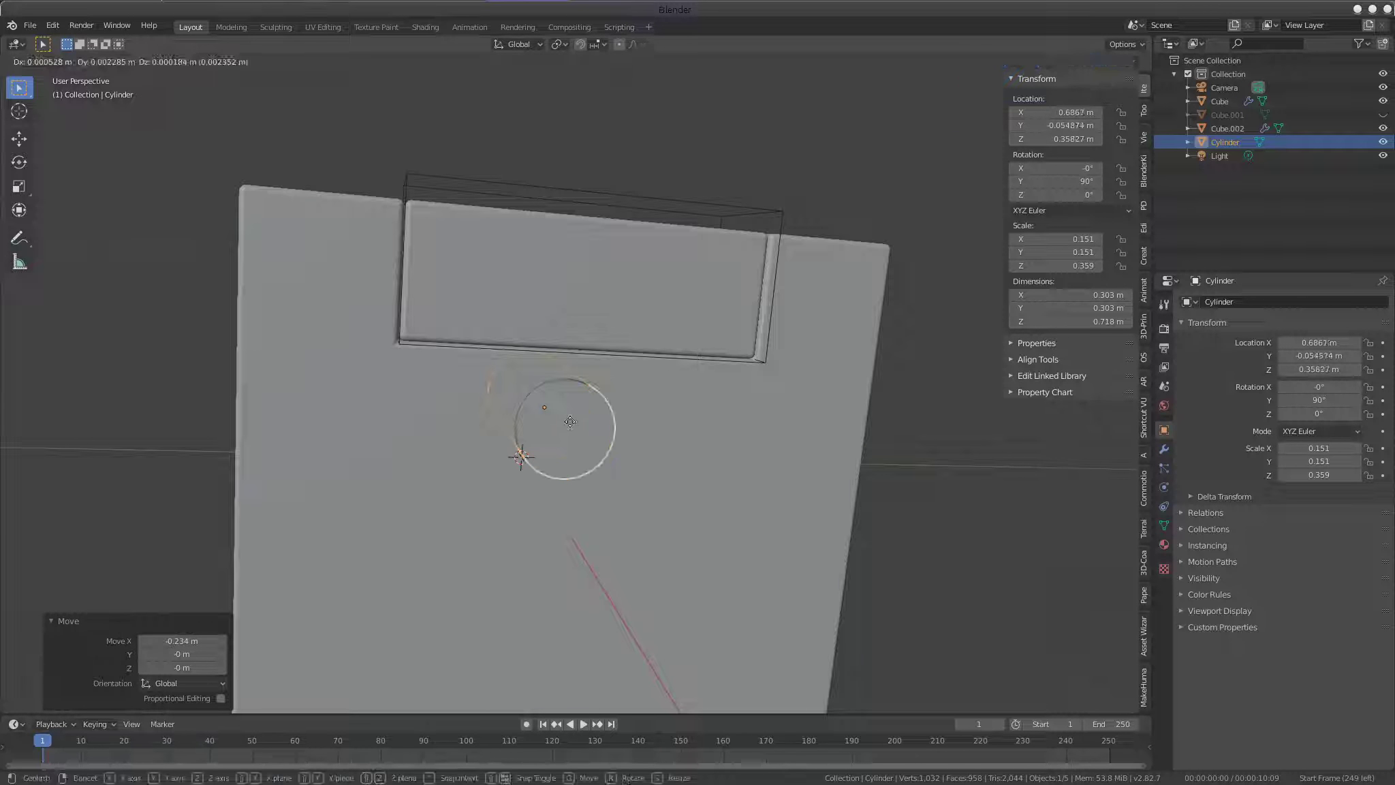
key(shift+x)
click(497, 443)
mouse_move(498, 444)
middle_down()
mouse_move(674, 402)
mouse_move(555, 383)
mouse_move(524, 449)
mouse_move(652, 388)
mouse_move(676, 424)
middle_up()
mouse_move(660, 471)
middle_down()
mouse_move(698, 467)
mouse_move(685, 404)
middle_up()
key(g)
key(y)
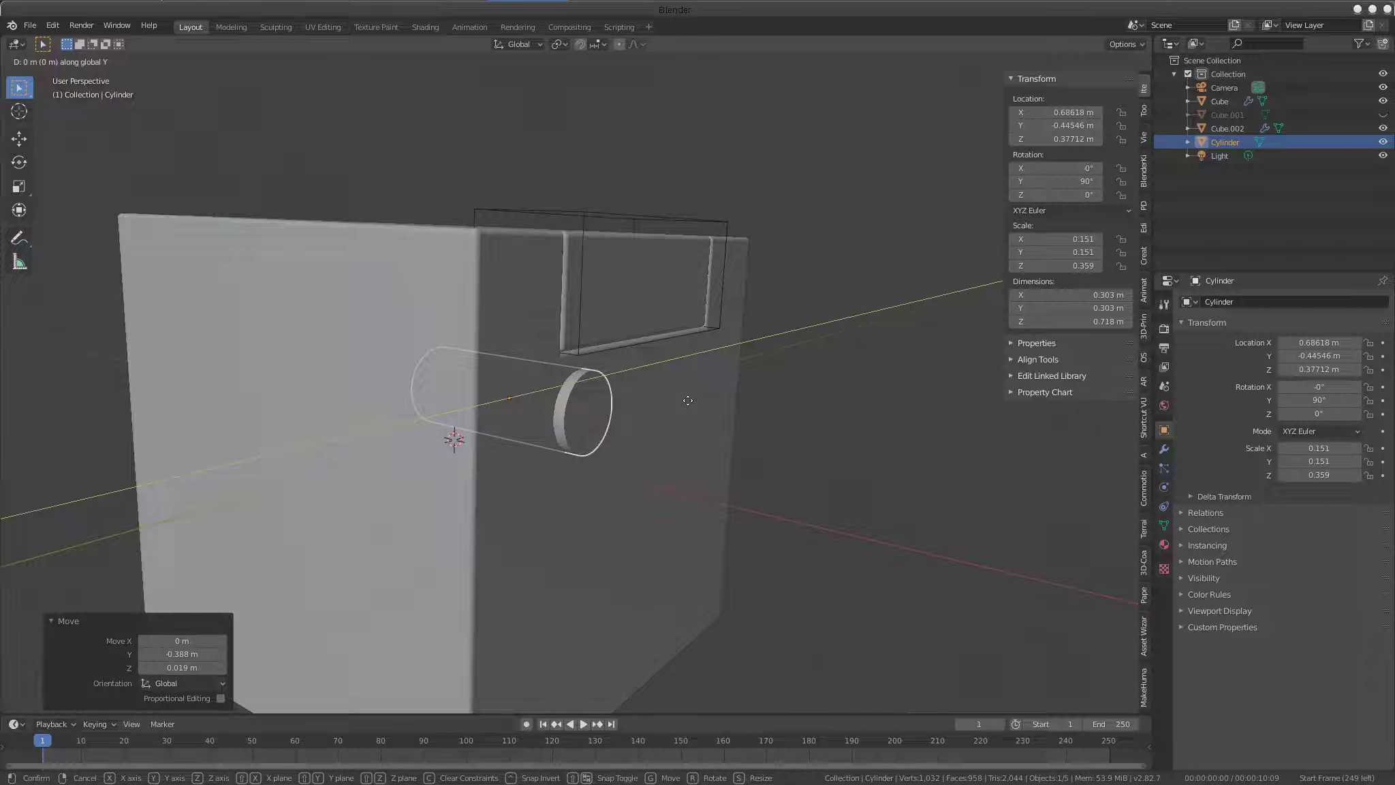
key(x)
click(694, 396)
mouse_move(694, 397)
middle_down()
mouse_move(635, 427)
mouse_move(532, 437)
middle_up()
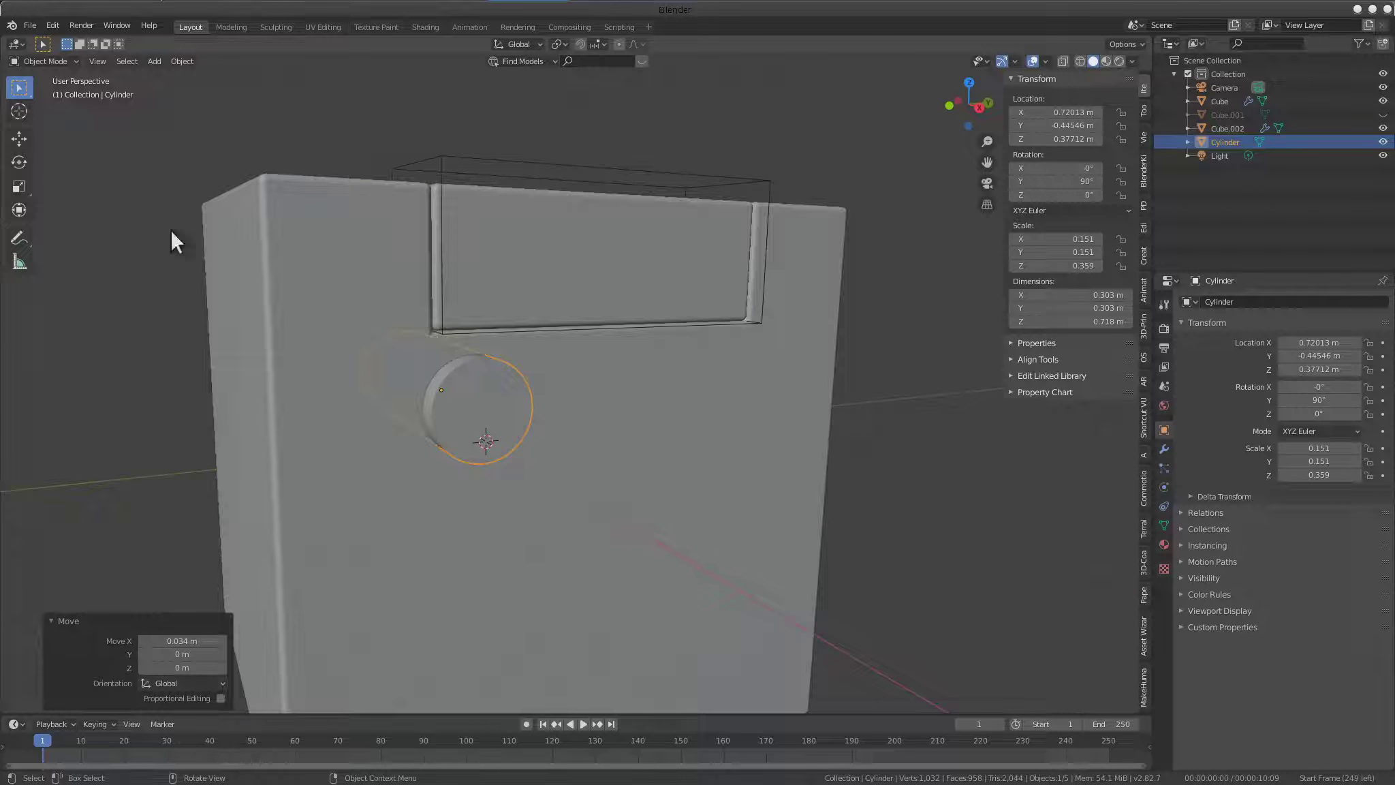
Scale the cylinder to 0.894 and slide it along X to 0.74074 m
mouse_move(648, 433)
middle_down()
mouse_move(661, 438)
mouse_move(615, 416)
middle_up()
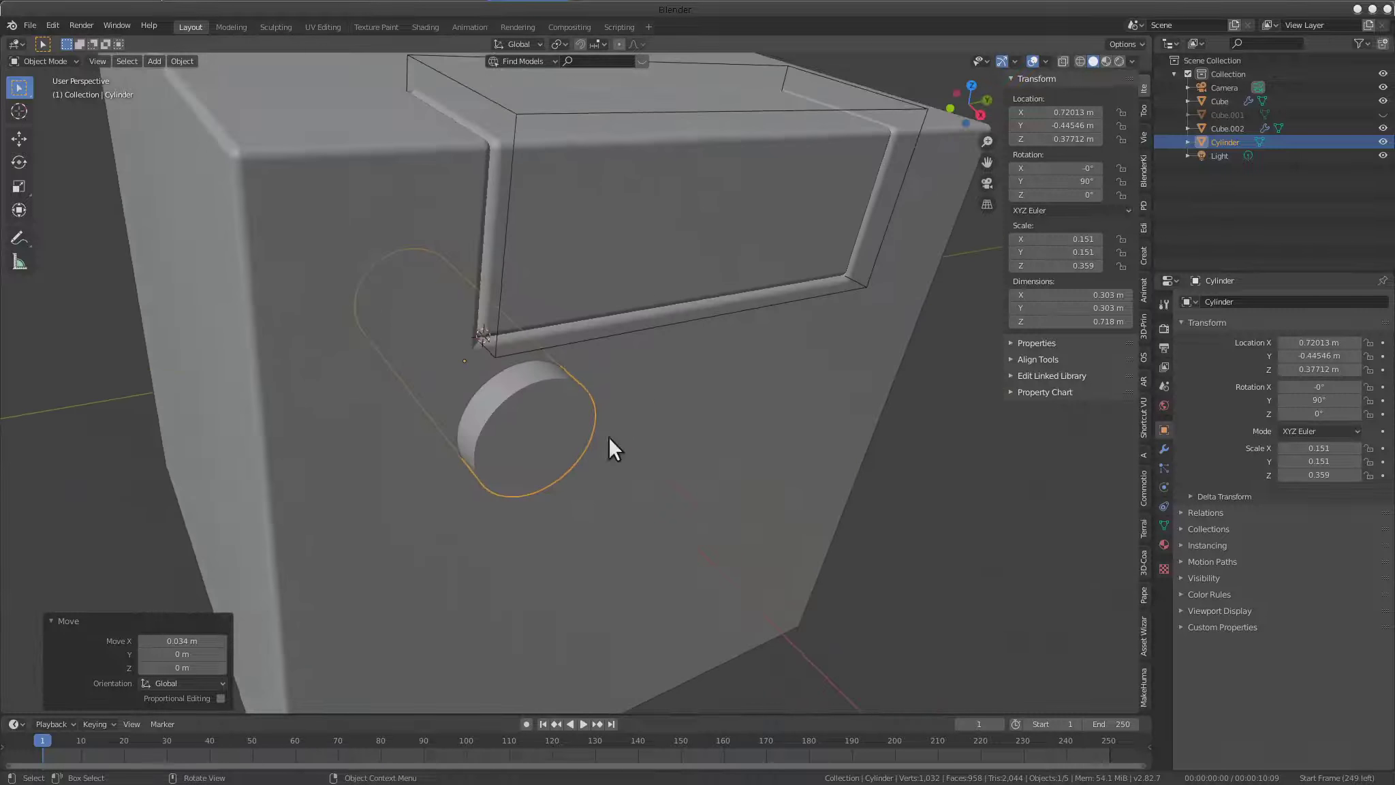
key(s)
click(713, 414)
key(g)
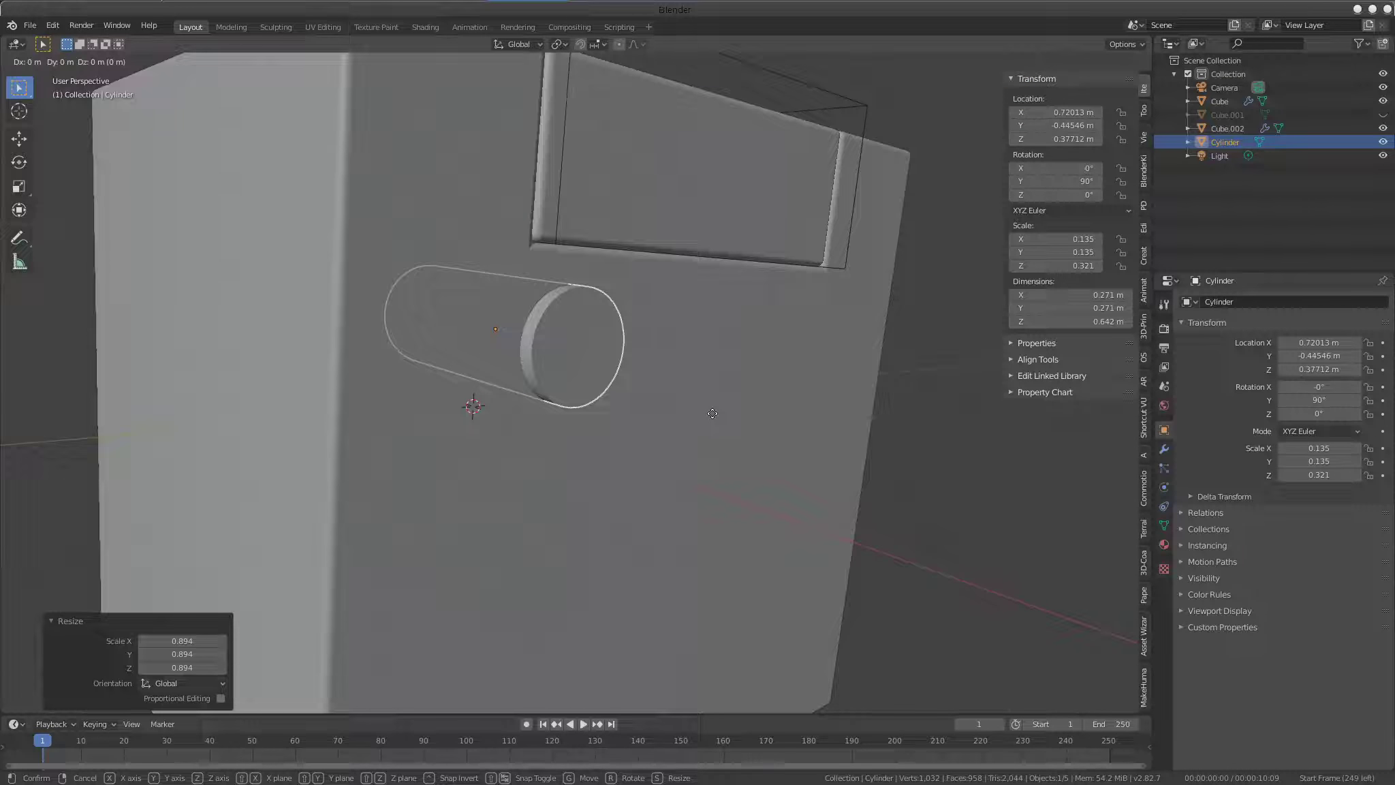
key(x)
click(730, 416)
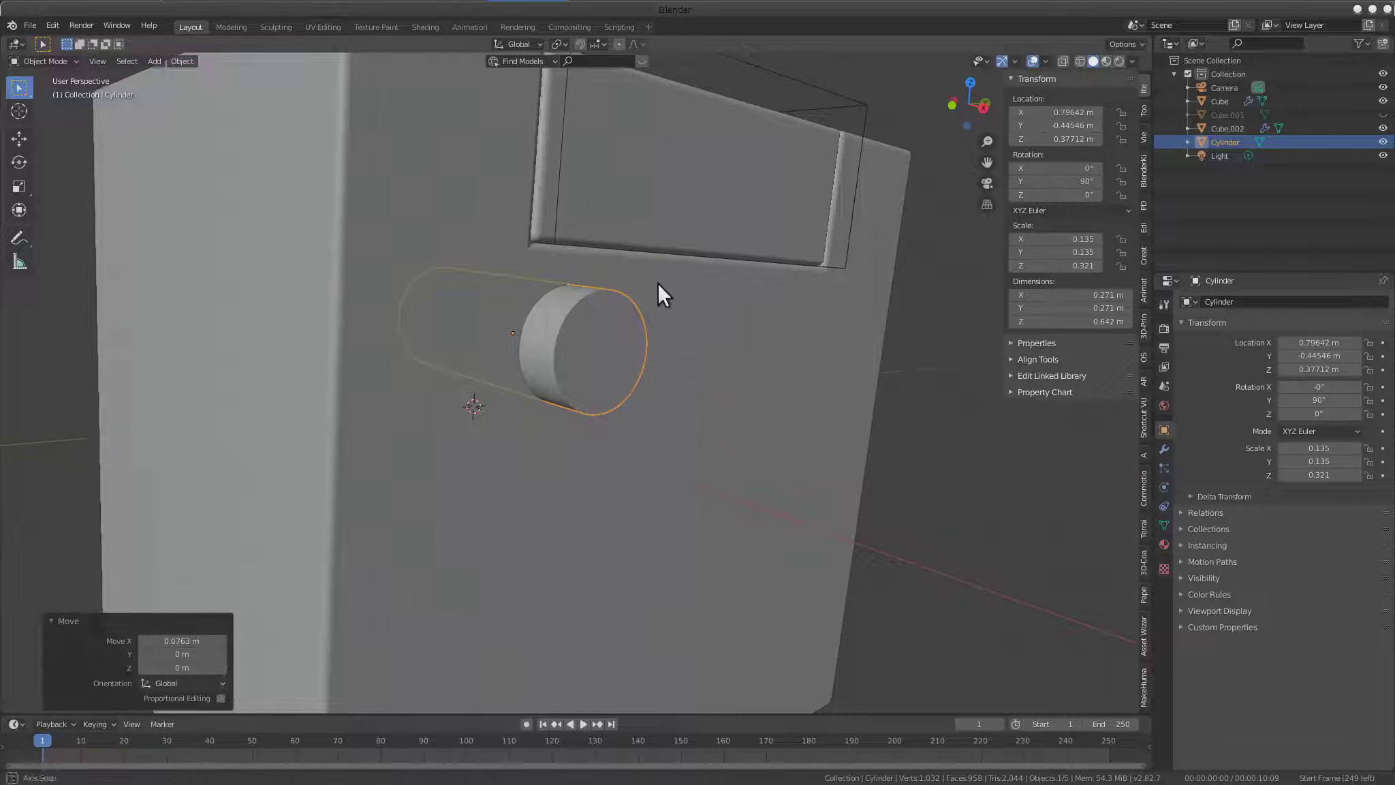
Try another X move of the cylinder, then cancel it to keep its position
scroll(660, 283, down, 5)
mouse_move(685, 360)
middle_down()
mouse_move(634, 435)
mouse_move(810, 380)
middle_up()
scroll(814, 384, up, 5)
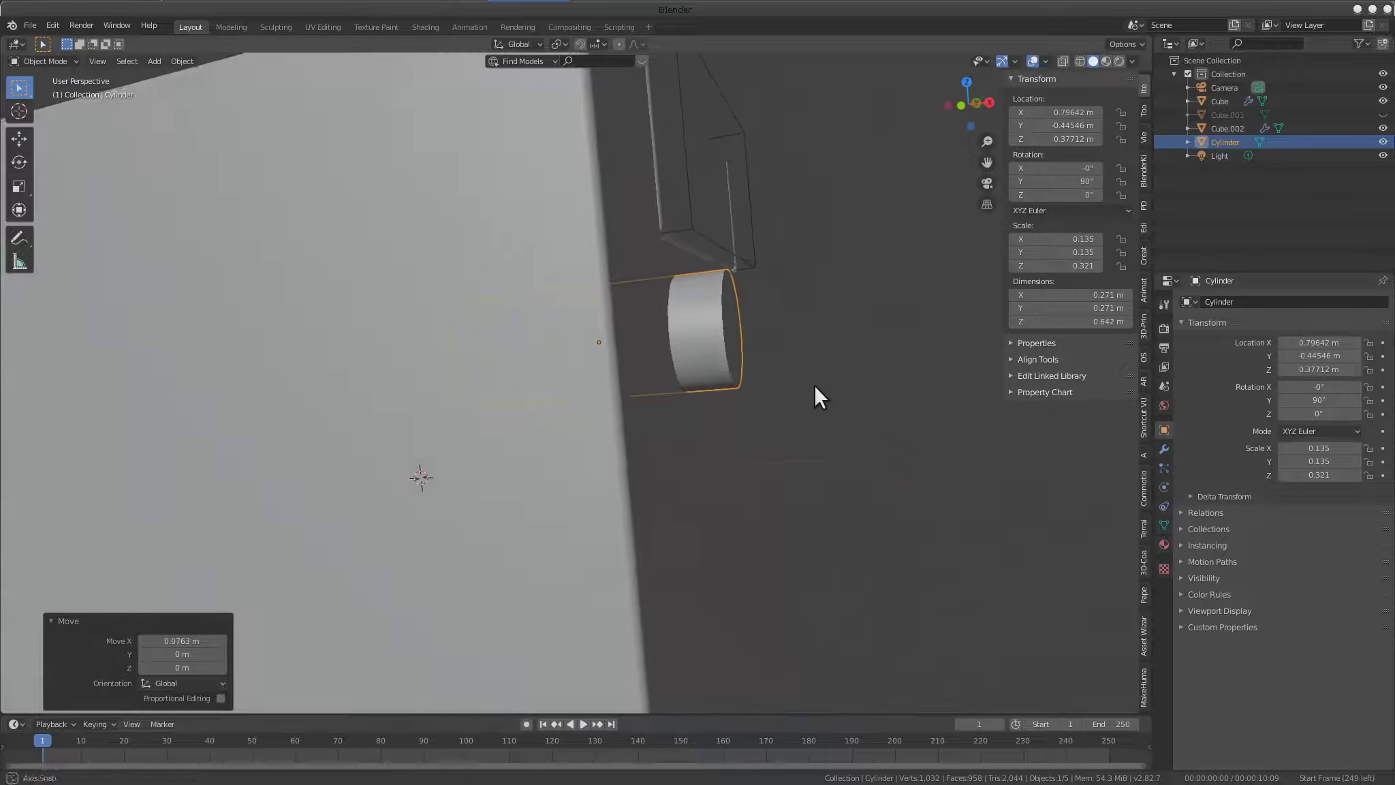
scroll(814, 384, up, 2)
scroll(814, 382, up, 1)
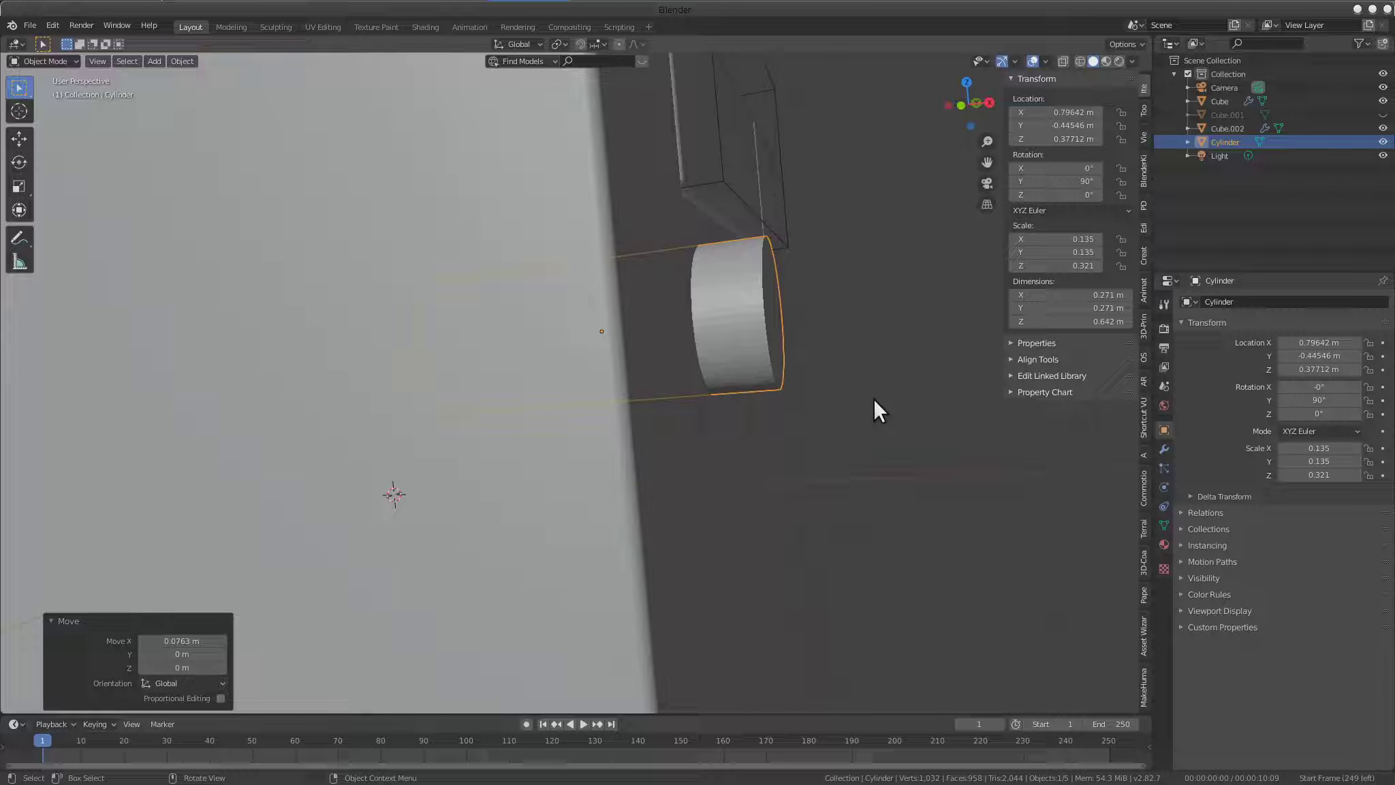
key(g)
key(x)
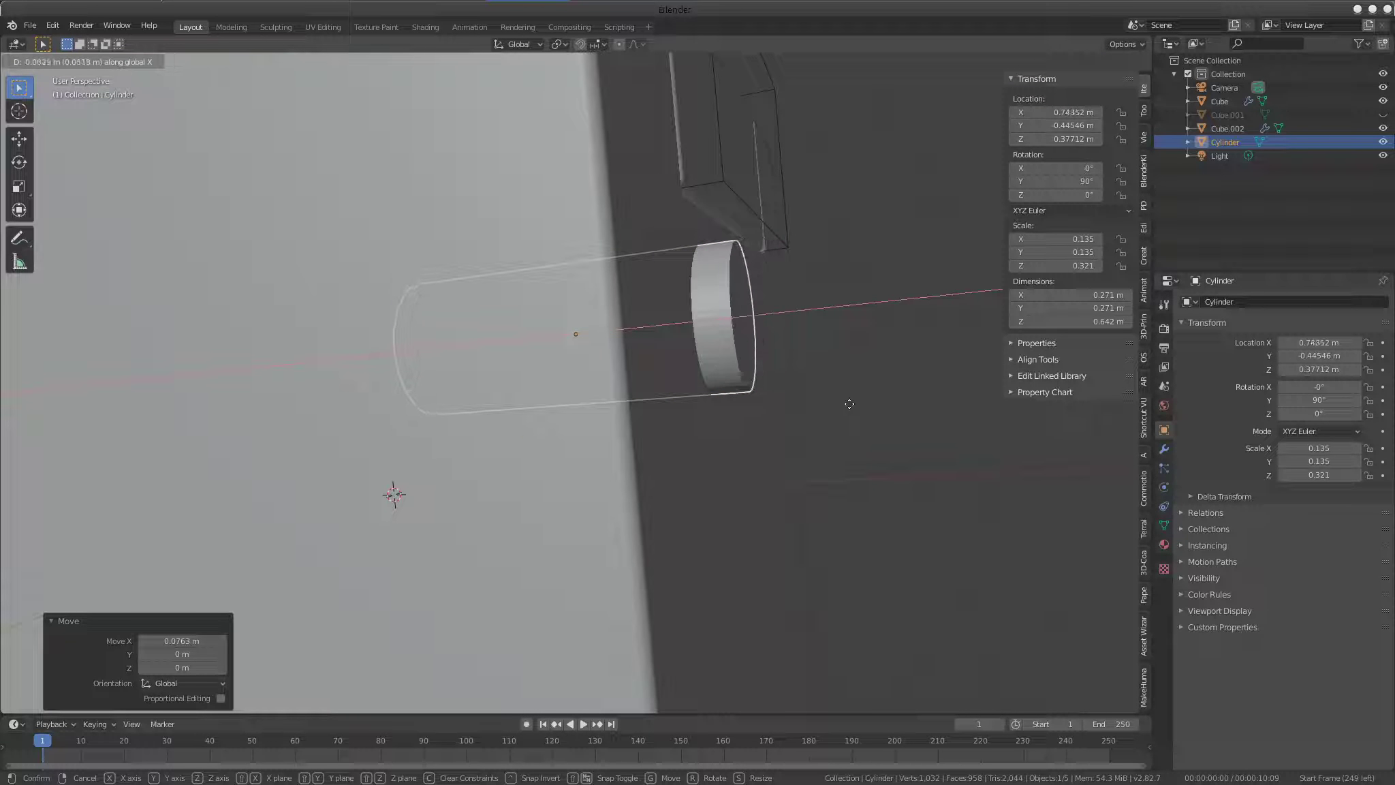
right_click(710, 342)
click(732, 336)
mouse_move(732, 336)
middle_down()
mouse_move(621, 358)
mouse_move(631, 376)
middle_up()
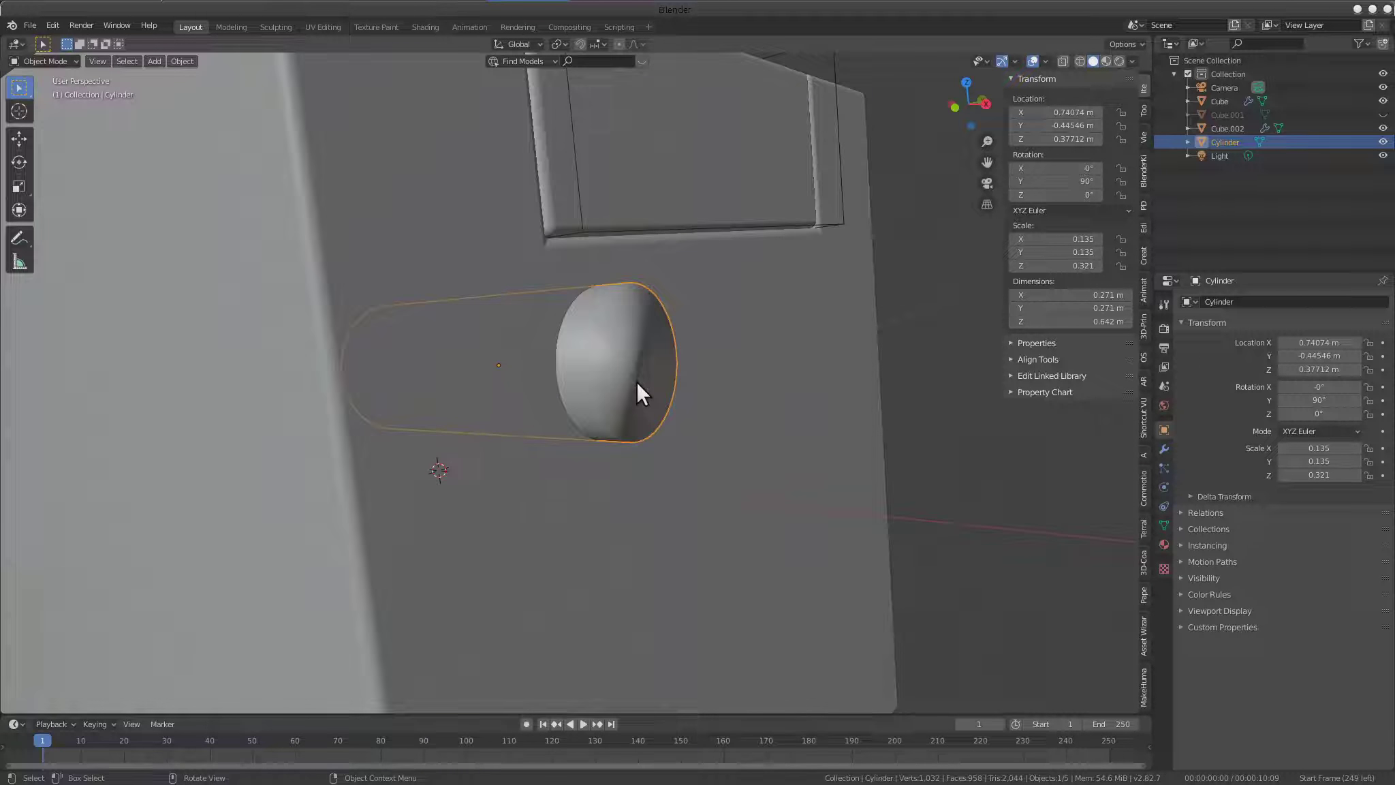
key(alt+q)
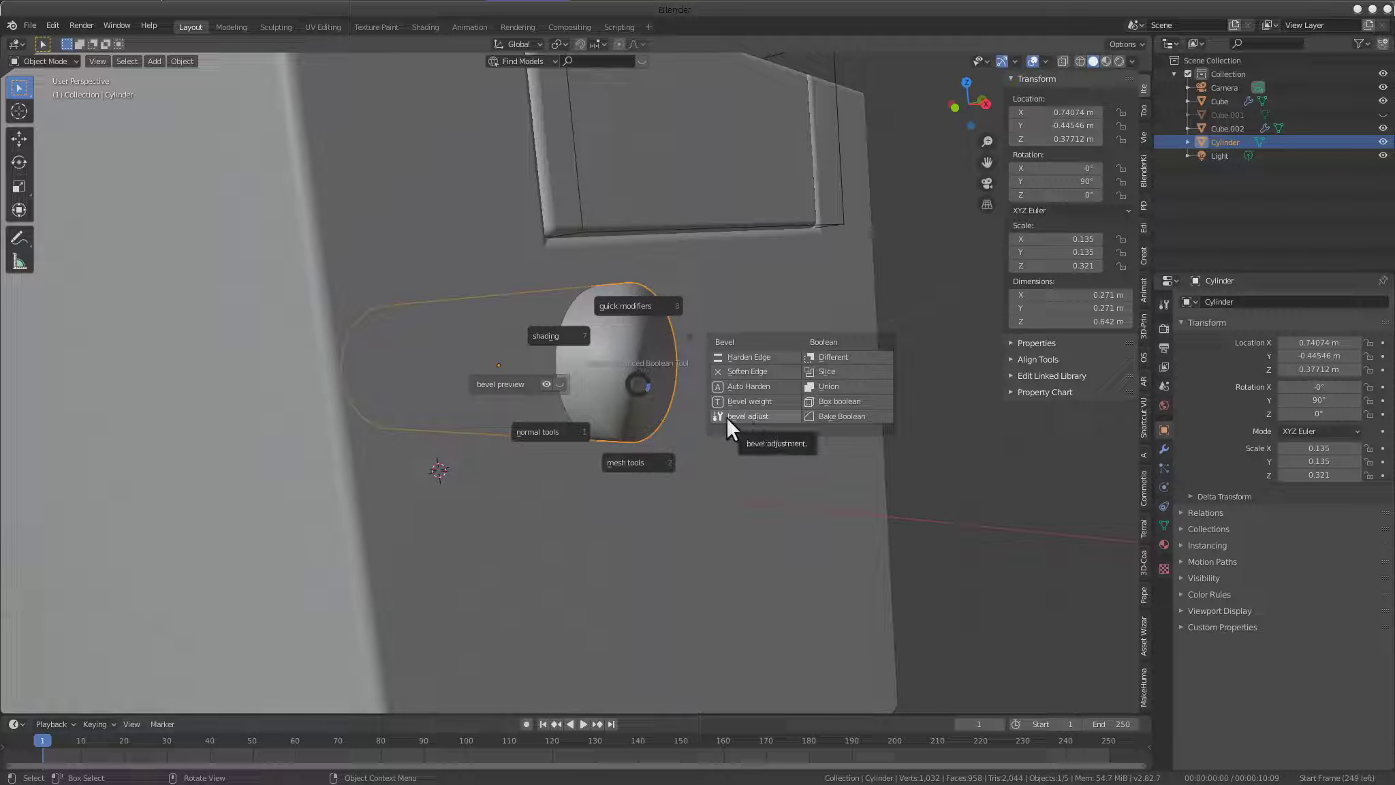
Bevel the cylinder's edges, then select the cylinder followed by the cube
click(544, 380)
mouse_move(544, 380)
middle_down()
mouse_move(683, 437)
mouse_move(586, 393)
mouse_move(474, 291)
mouse_move(555, 389)
mouse_move(598, 333)
mouse_move(564, 408)
mouse_move(647, 369)
middle_up()
click(652, 370)
click(608, 358)
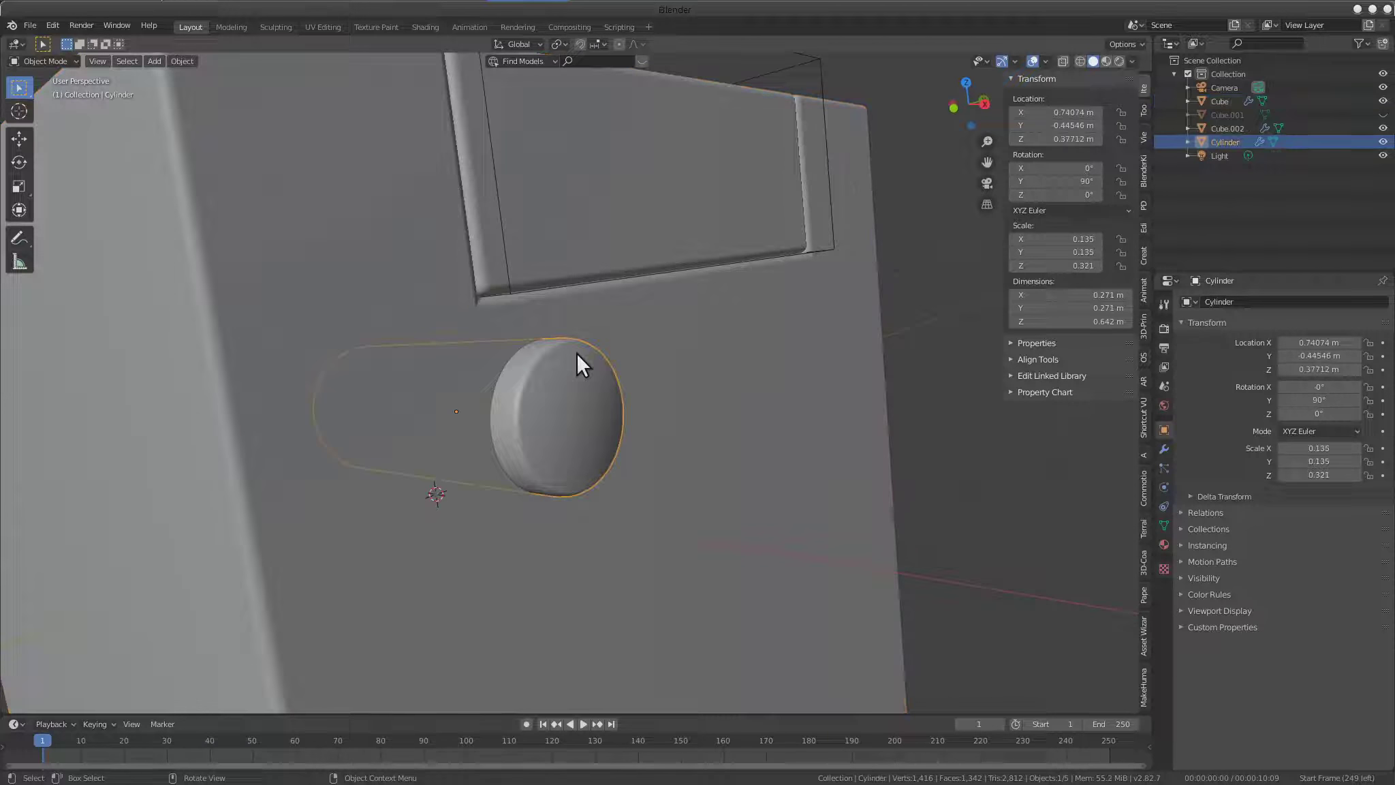
shift+click(733, 385)
key(KP_Decimal)
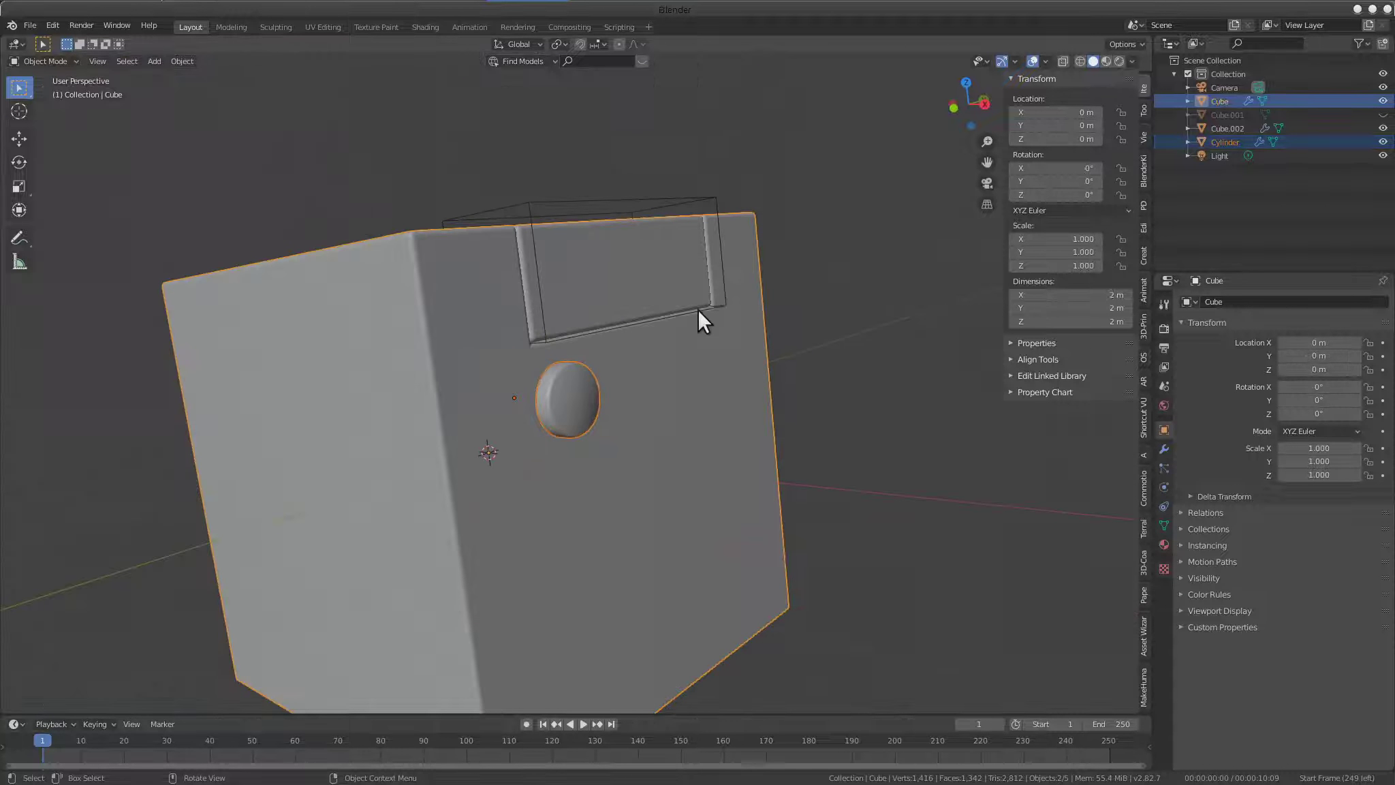
scroll(645, 434, up, 1)
scroll(645, 431, up, 2)
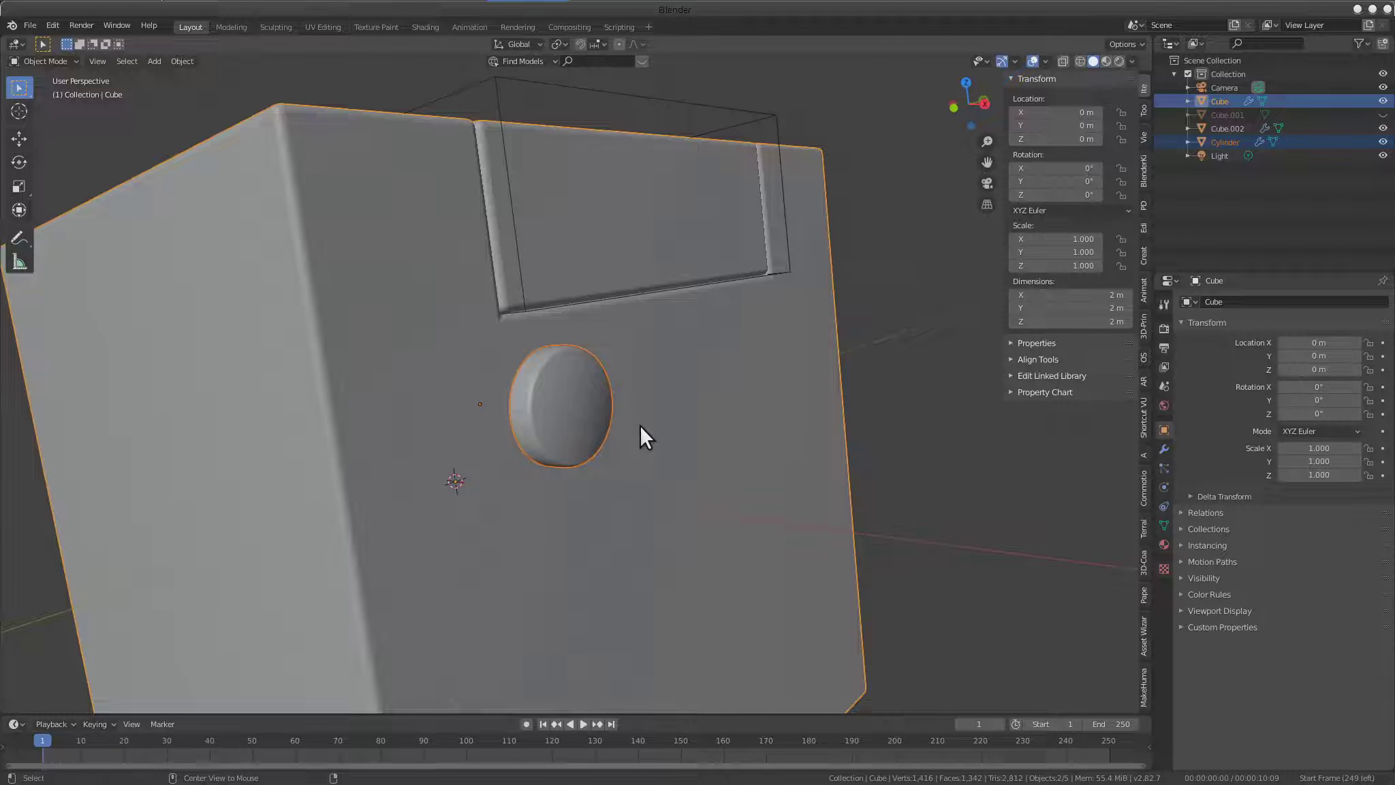
Combine the cylinder into the cube with a Union boolean
key(alt+q)
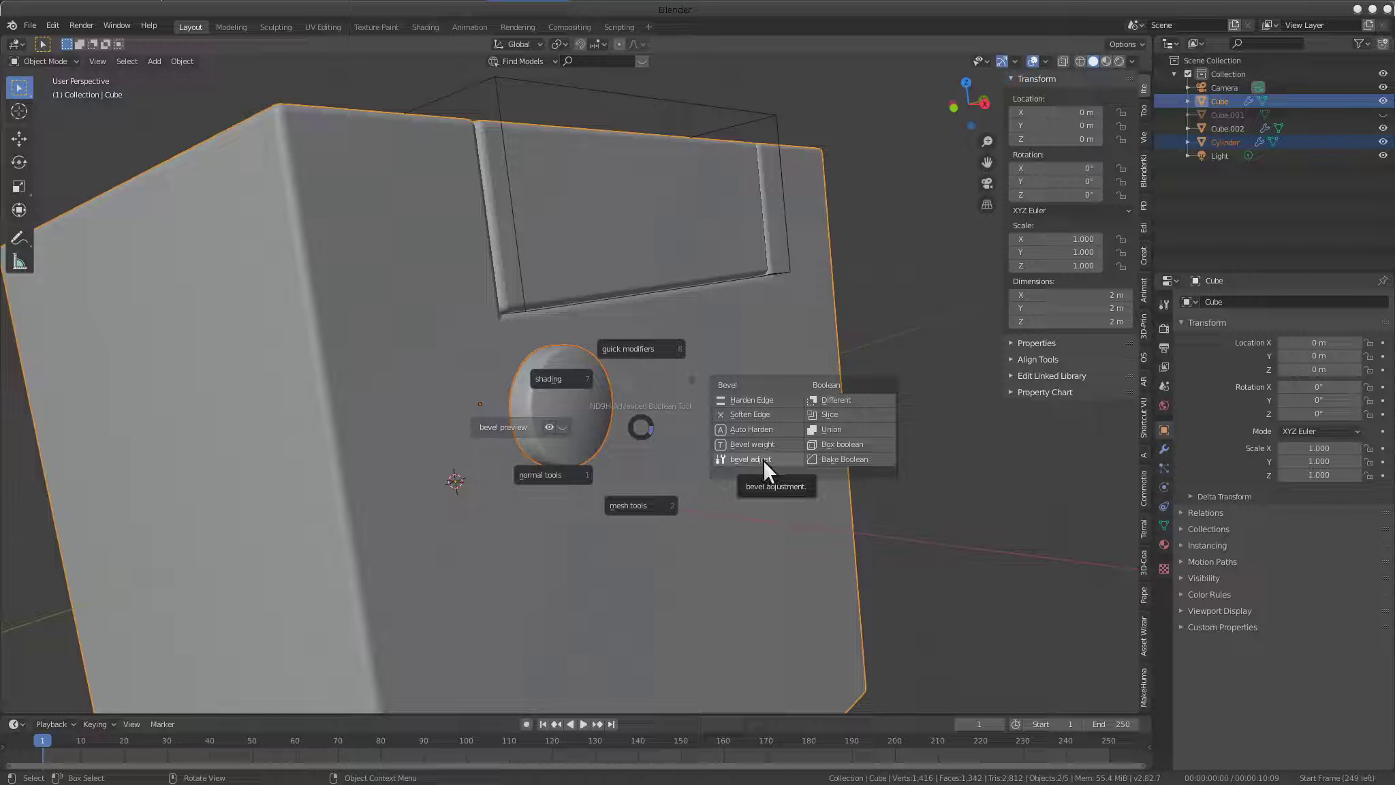
click(838, 426)
scroll(650, 464, up, 4)
mouse_move(582, 465)
middle_down()
mouse_move(655, 482)
mouse_move(674, 450)
mouse_move(667, 370)
mouse_move(601, 380)
mouse_move(632, 383)
mouse_move(644, 408)
mouse_move(661, 384)
mouse_move(675, 410)
middle_up()
scroll(675, 410, down, 2)
scroll(674, 410, up, 2)
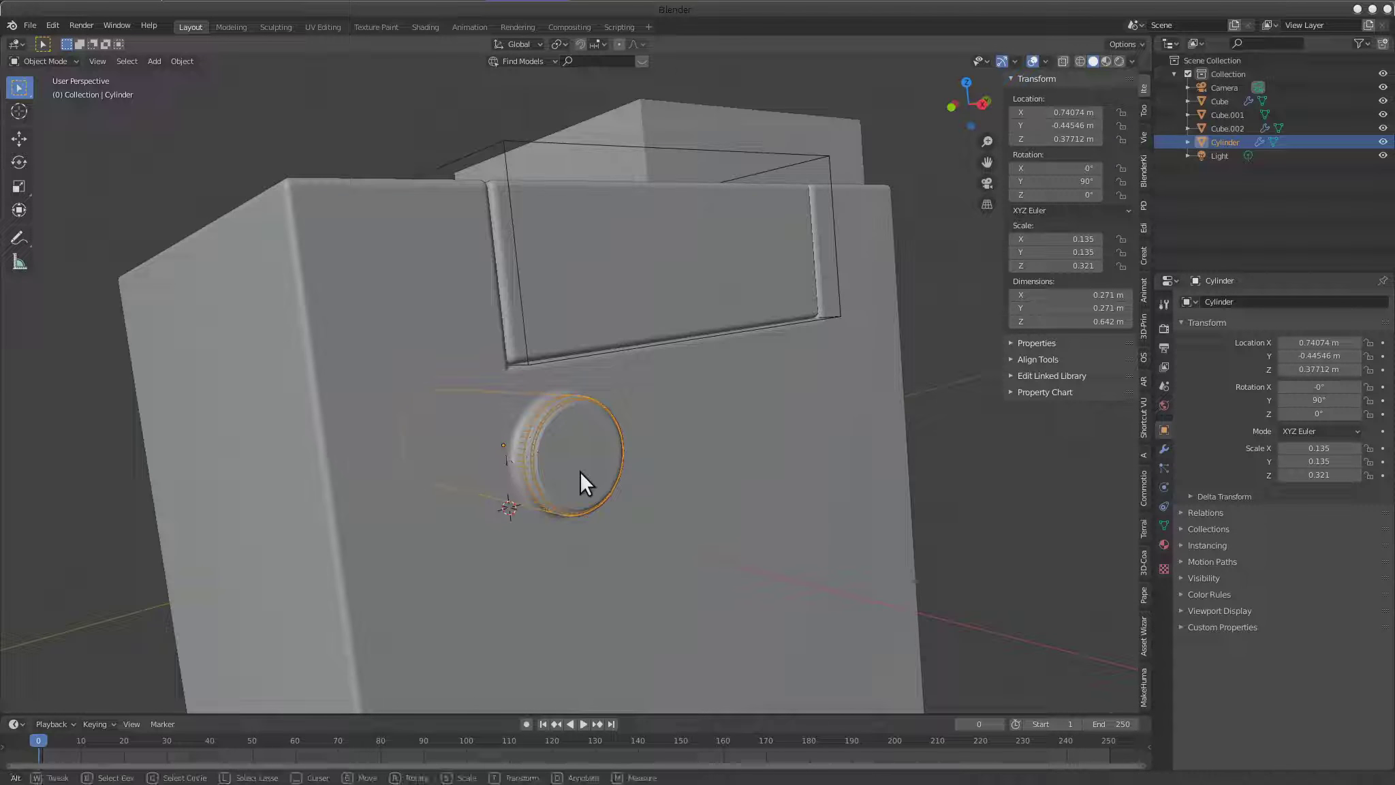
Select the cube and apply Shaded Wire to show its edges around the round hole
key(alt+a)
mouse_move(708, 457)
middle_down()
mouse_move(439, 424)
mouse_move(504, 252)
mouse_move(635, 283)
mouse_move(644, 381)
mouse_move(582, 468)
mouse_move(587, 436)
middle_up()
scroll(653, 394, up, 5)
scroll(572, 460, up, 3)
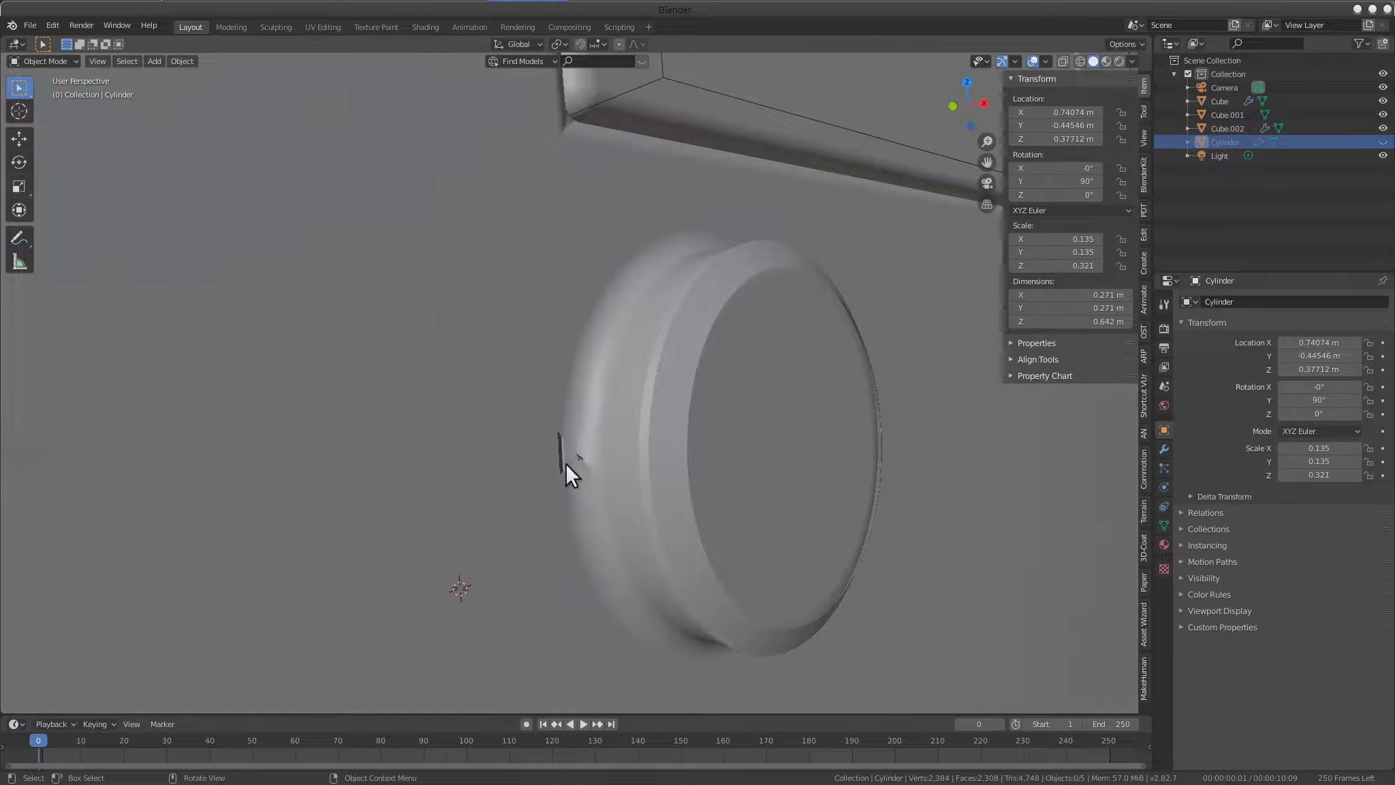
scroll(591, 460, down, 4)
mouse_move(615, 478)
middle_down()
mouse_move(666, 423)
mouse_move(633, 466)
mouse_move(682, 461)
middle_up()
click(634, 456)
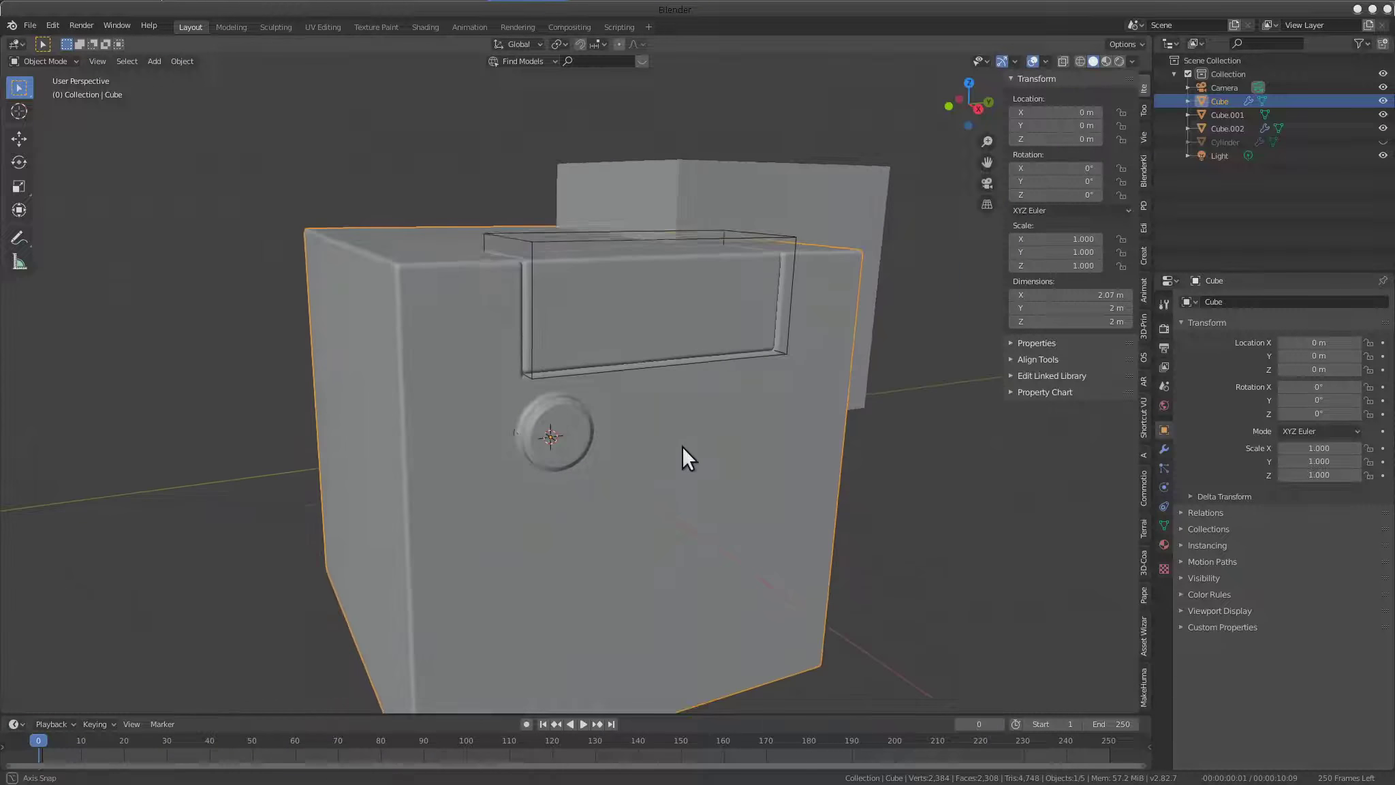
scroll(514, 467, up, 4)
mouse_move(514, 467)
middle_down()
mouse_move(489, 399)
mouse_move(596, 426)
middle_up()
scroll(489, 398, down, 2)
scroll(591, 412, down, 1)
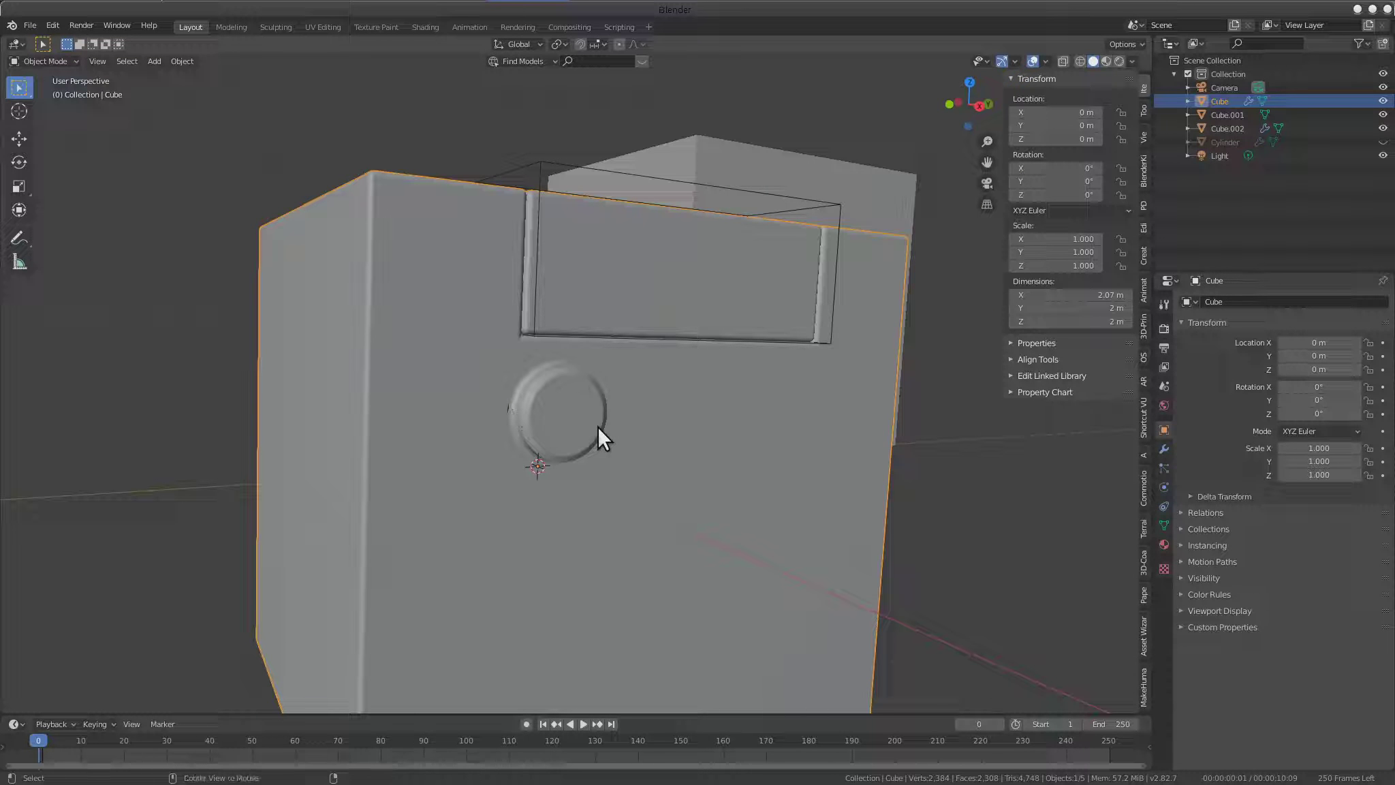
key(alt+q)
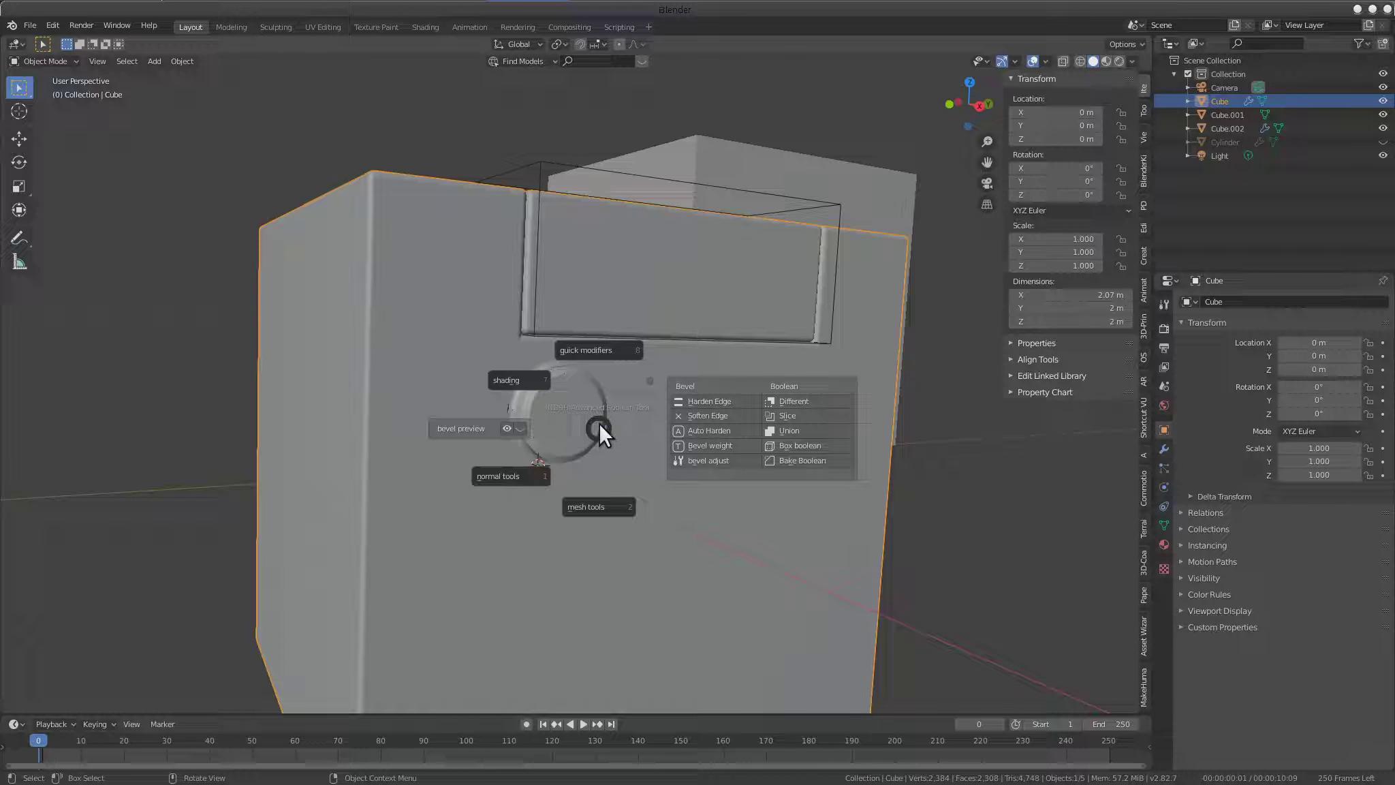
mouse_move(513, 380)
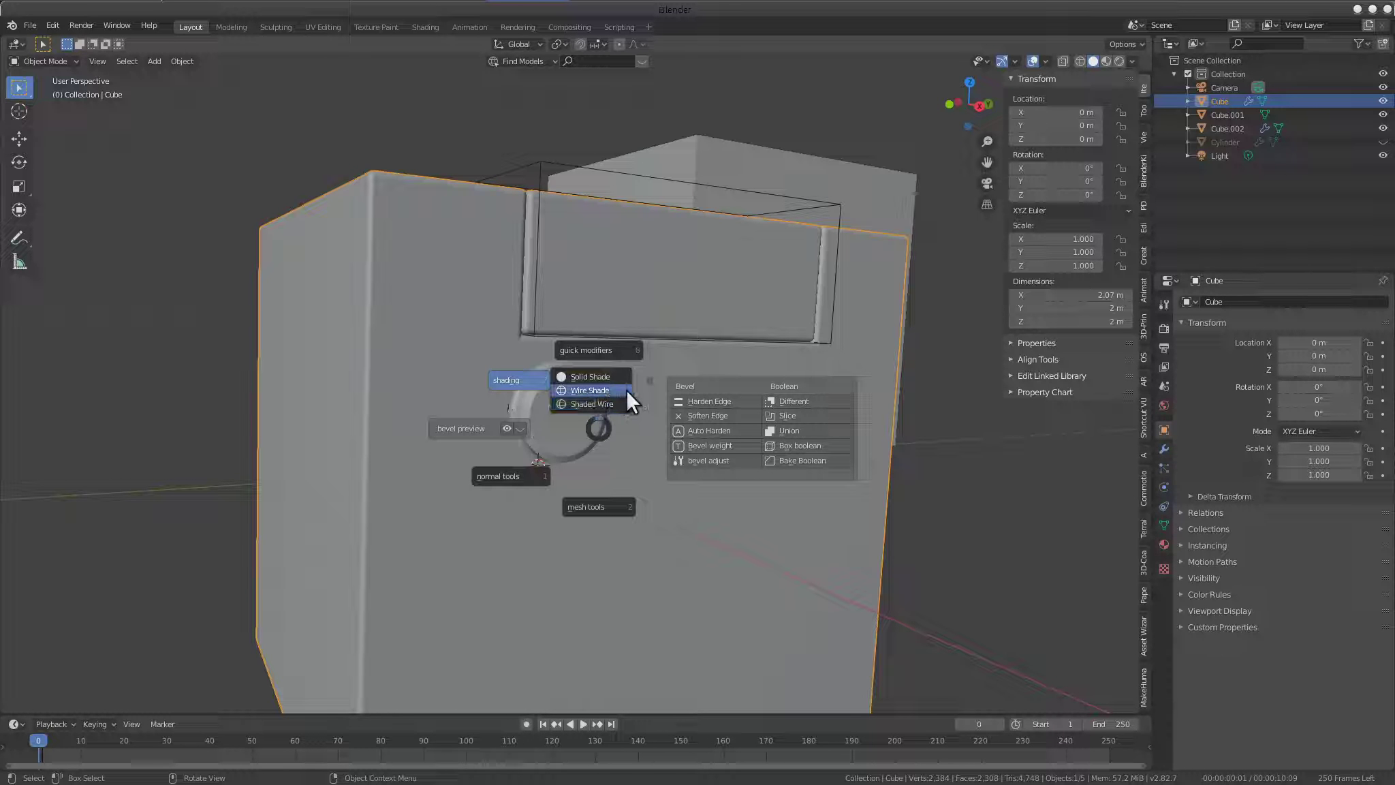
click(605, 403)
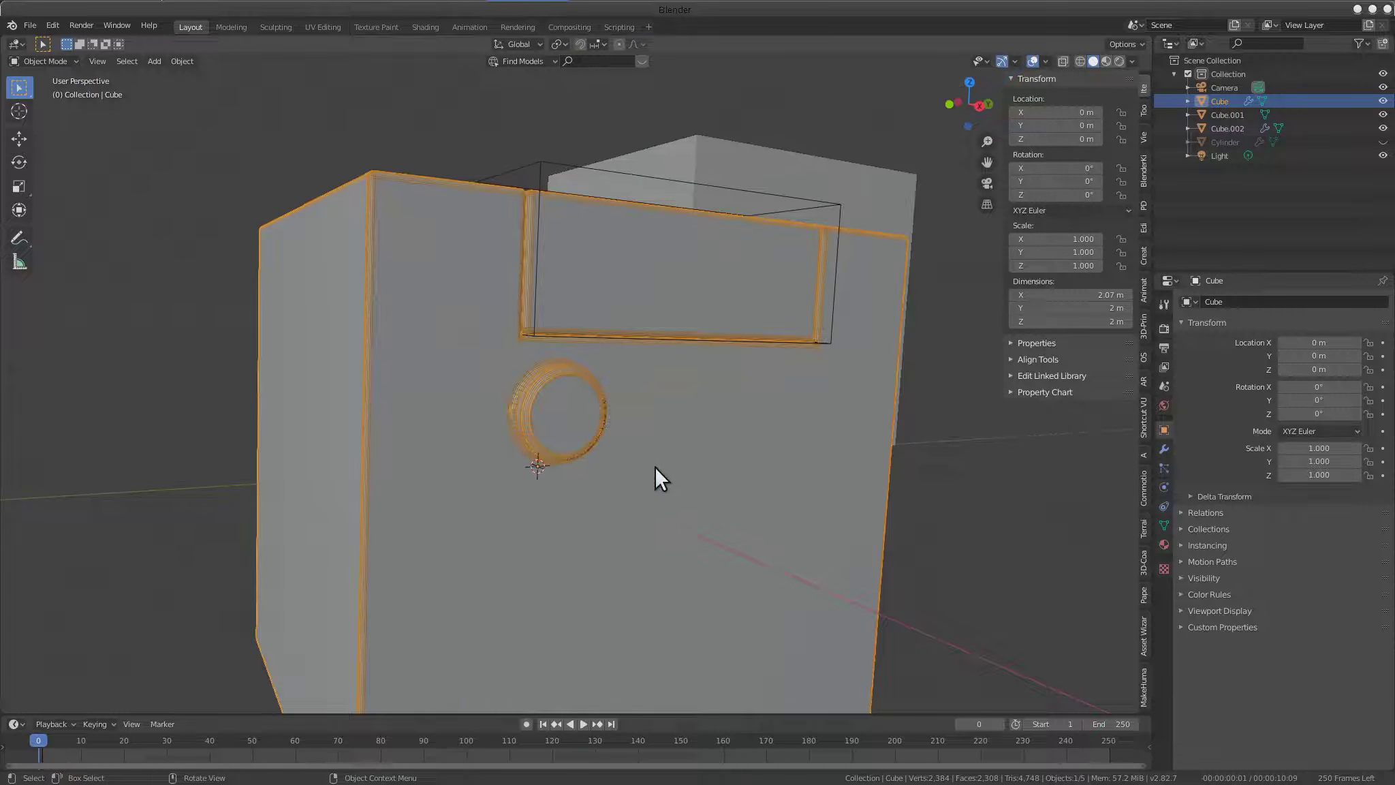
Unhide all objects with Alt+H and select the cylinder cutter
scroll(533, 448, up, 5)
scroll(606, 498, up, 3)
middle_drag(606, 498, 631, 426)
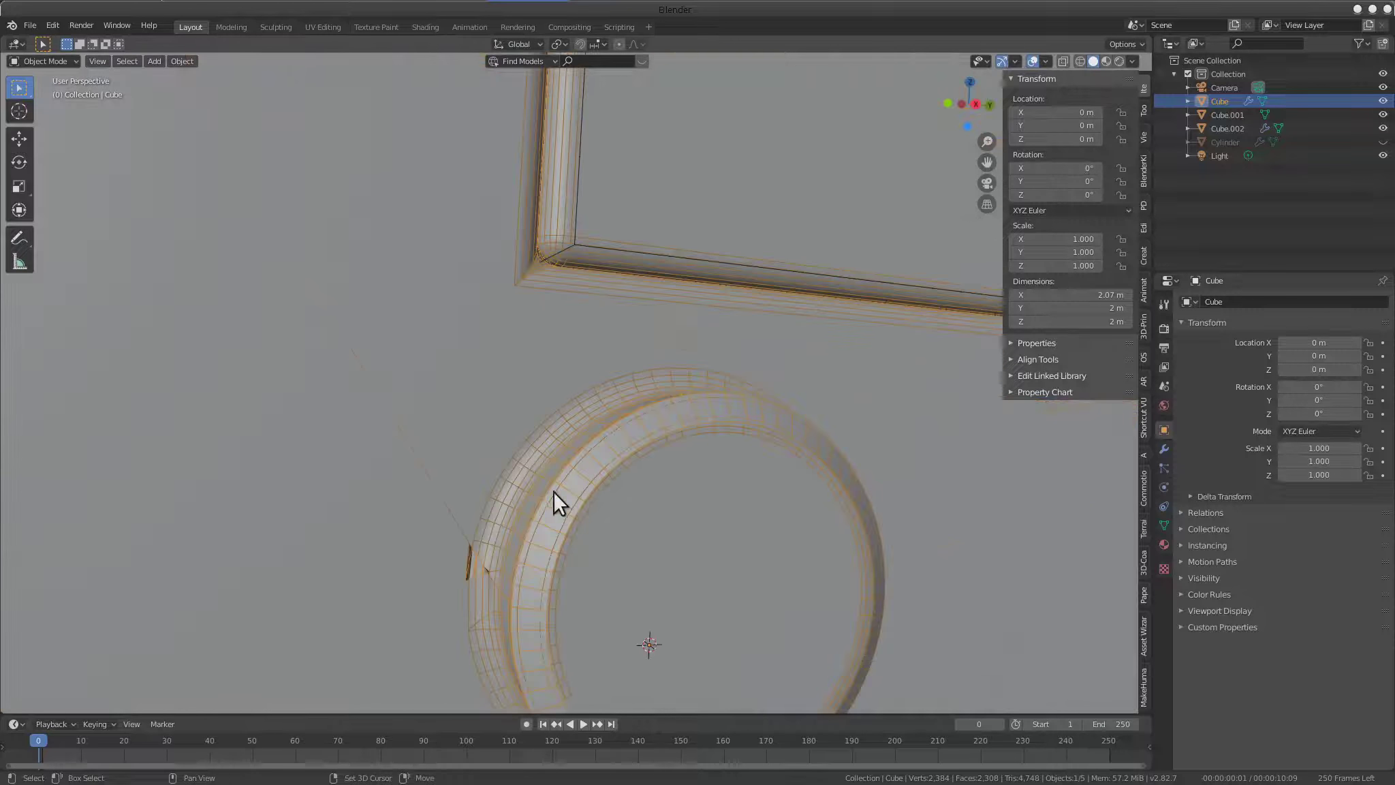
scroll(671, 423, down, 4)
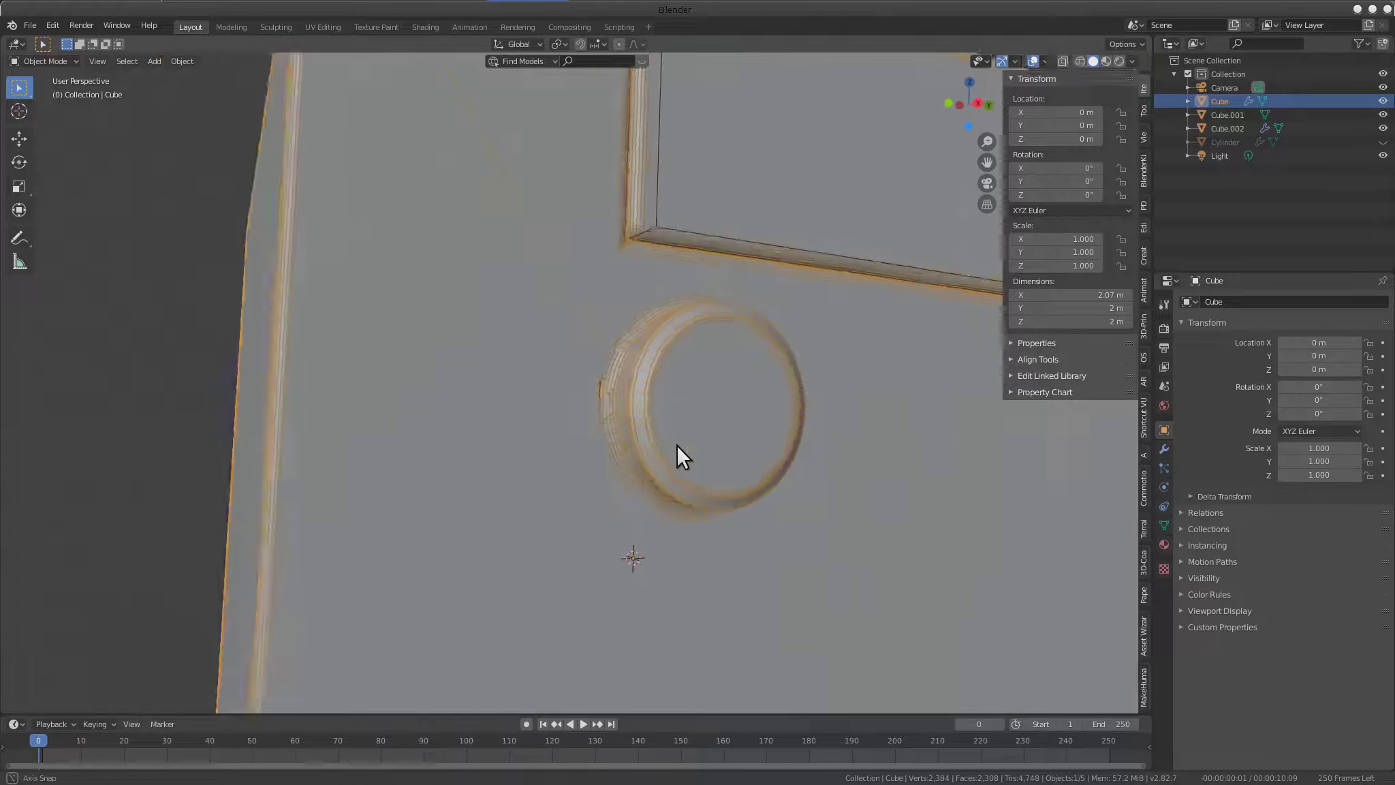
key(alt+h)
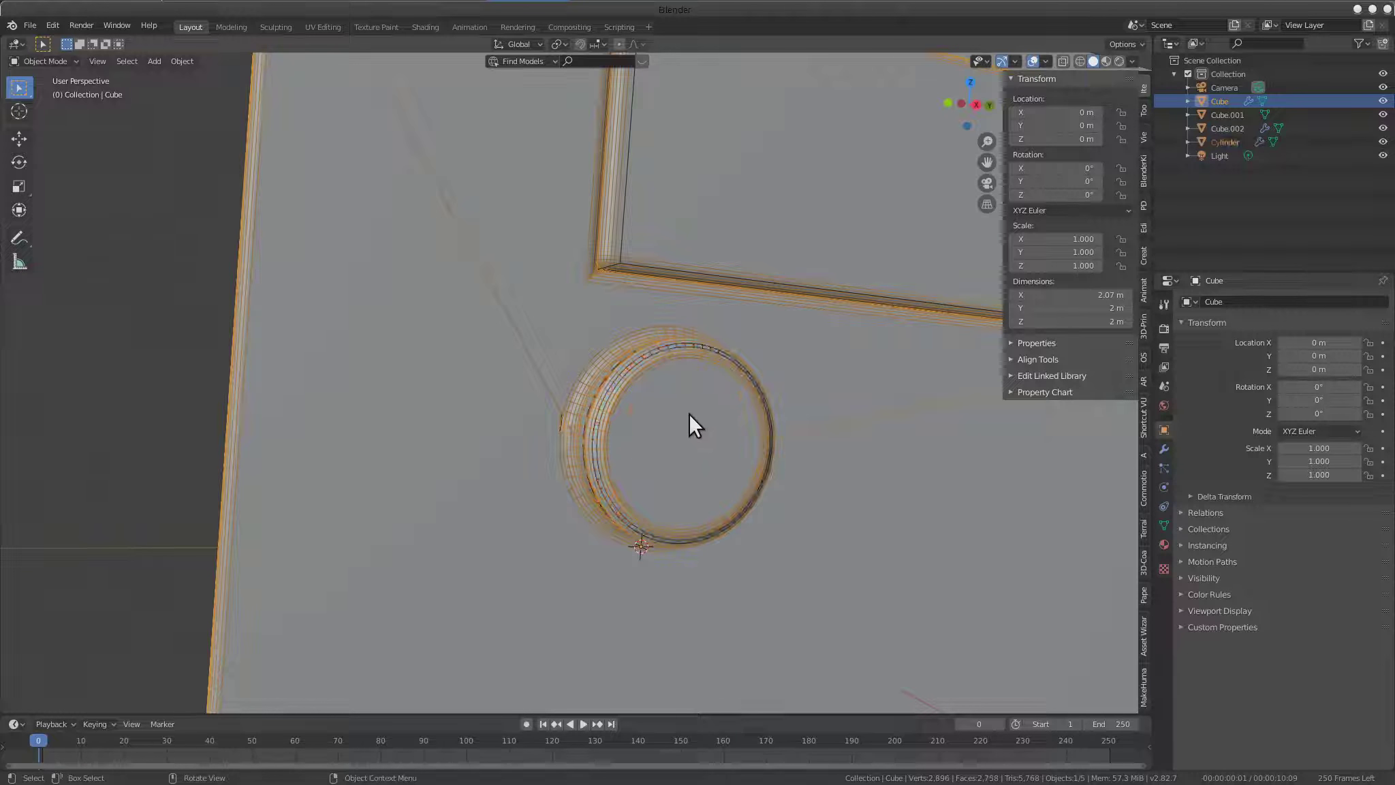
click(594, 413)
mouse_move(594, 413)
middle_down()
mouse_move(826, 459)
mouse_move(767, 456)
mouse_move(781, 467)
mouse_move(748, 471)
middle_up()
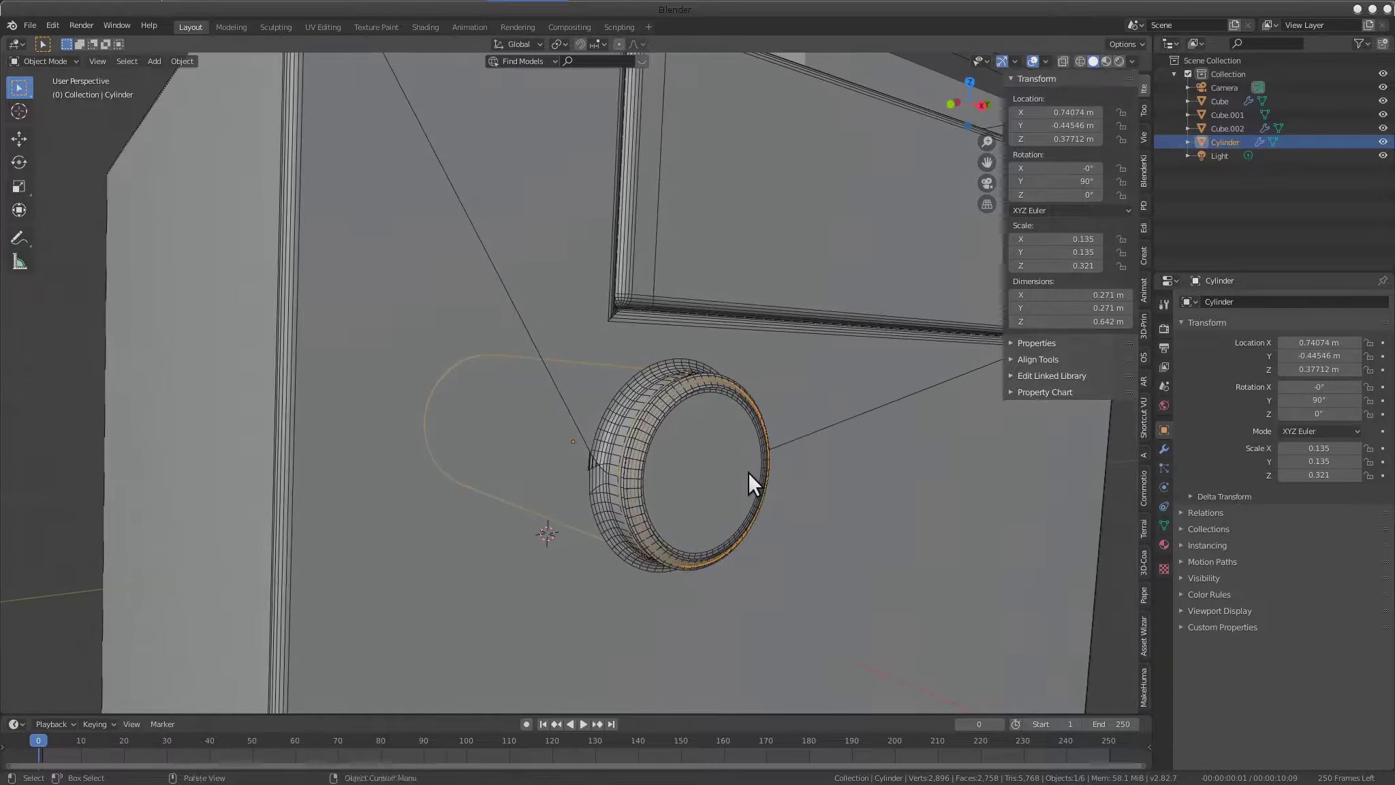
Move the cylinder along Y toward the ring on the front face
key(g)
key(y)
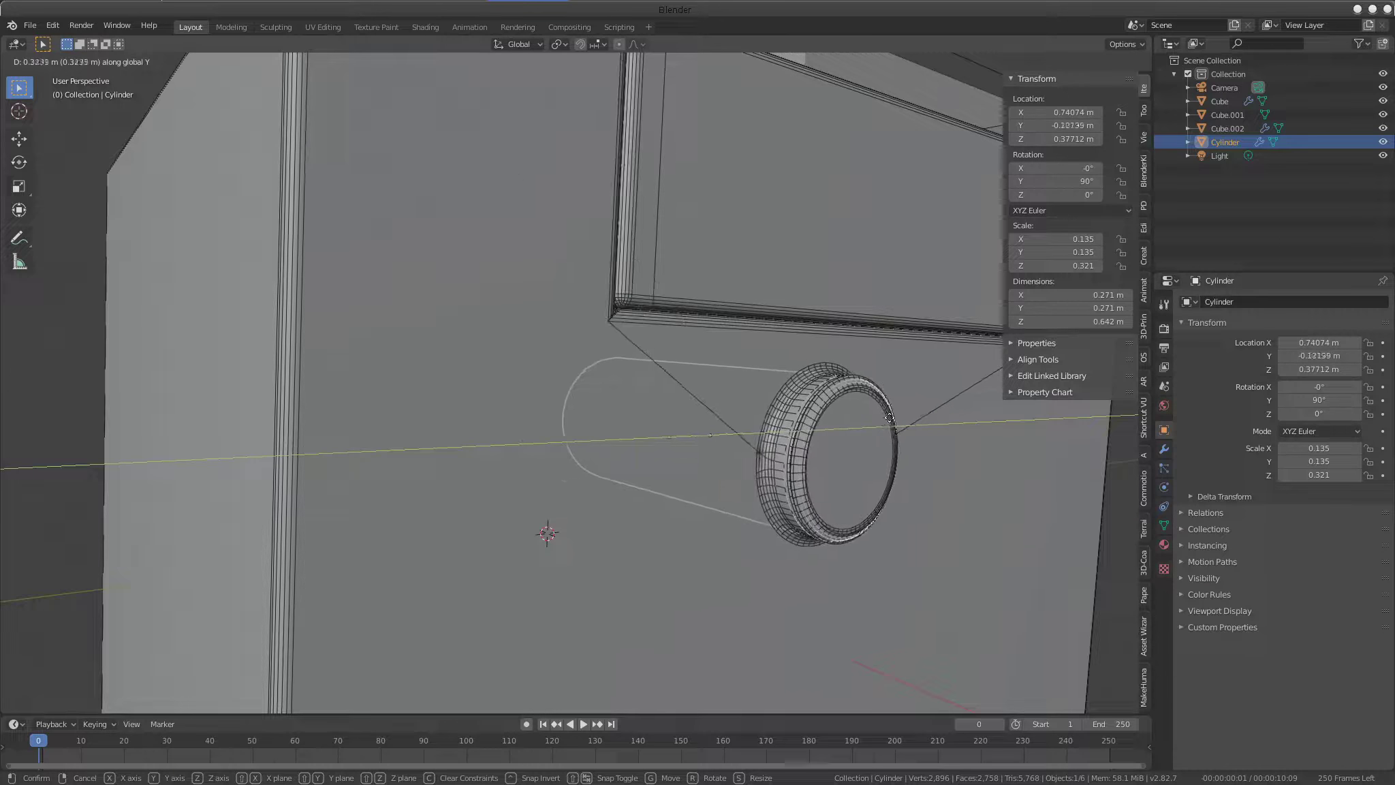
click(900, 415)
middle_drag(851, 413, 779, 416)
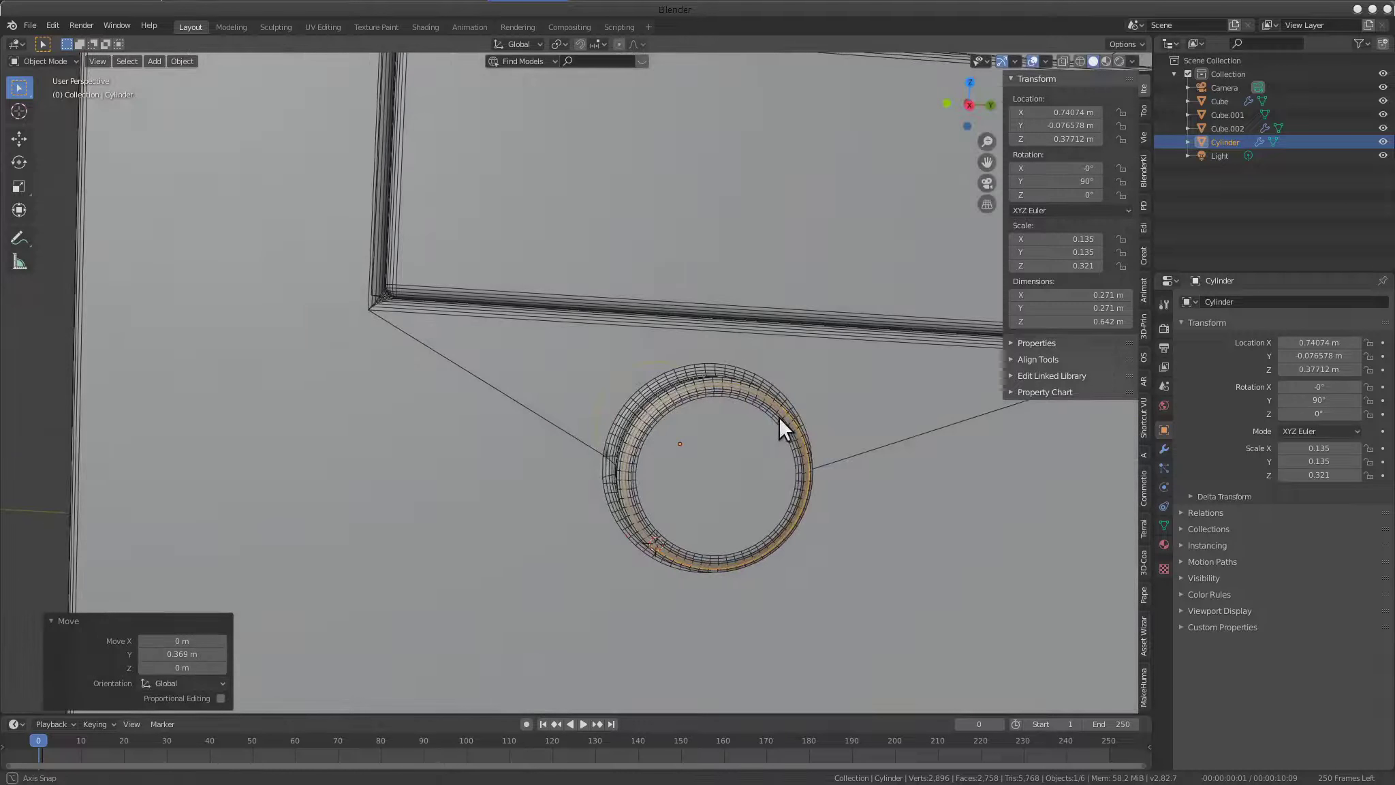
scroll(749, 438, up, 2)
scroll(689, 451, up, 2)
middle_drag(689, 451, 763, 457)
scroll(763, 456, down, 1)
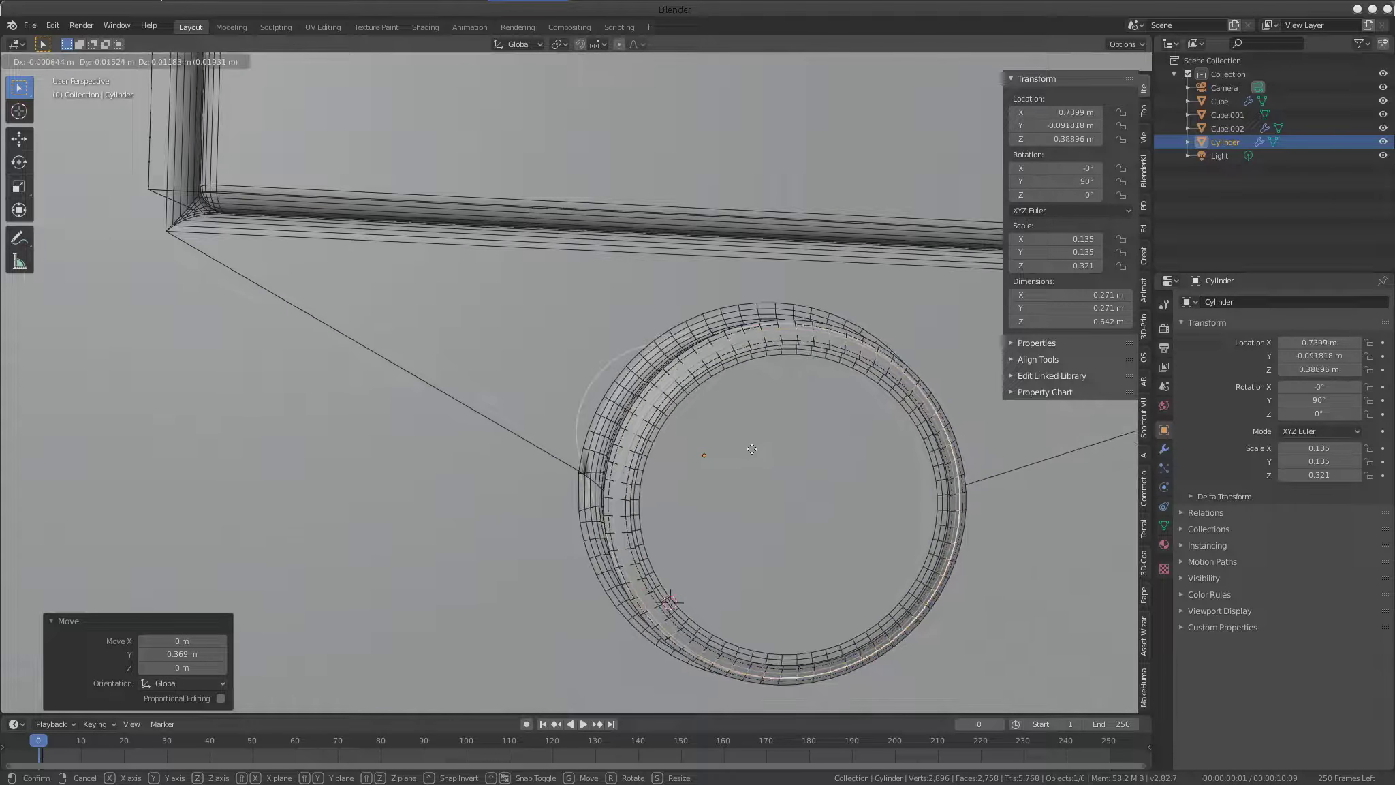
scroll(651, 462, down, 2)
mouse_move(651, 463)
middle_down()
mouse_move(892, 449)
mouse_move(762, 430)
mouse_move(639, 437)
middle_up()
Place the cylinder in the ring beside the slot at Z 0.57331 m, then reselect the cube
key(g)
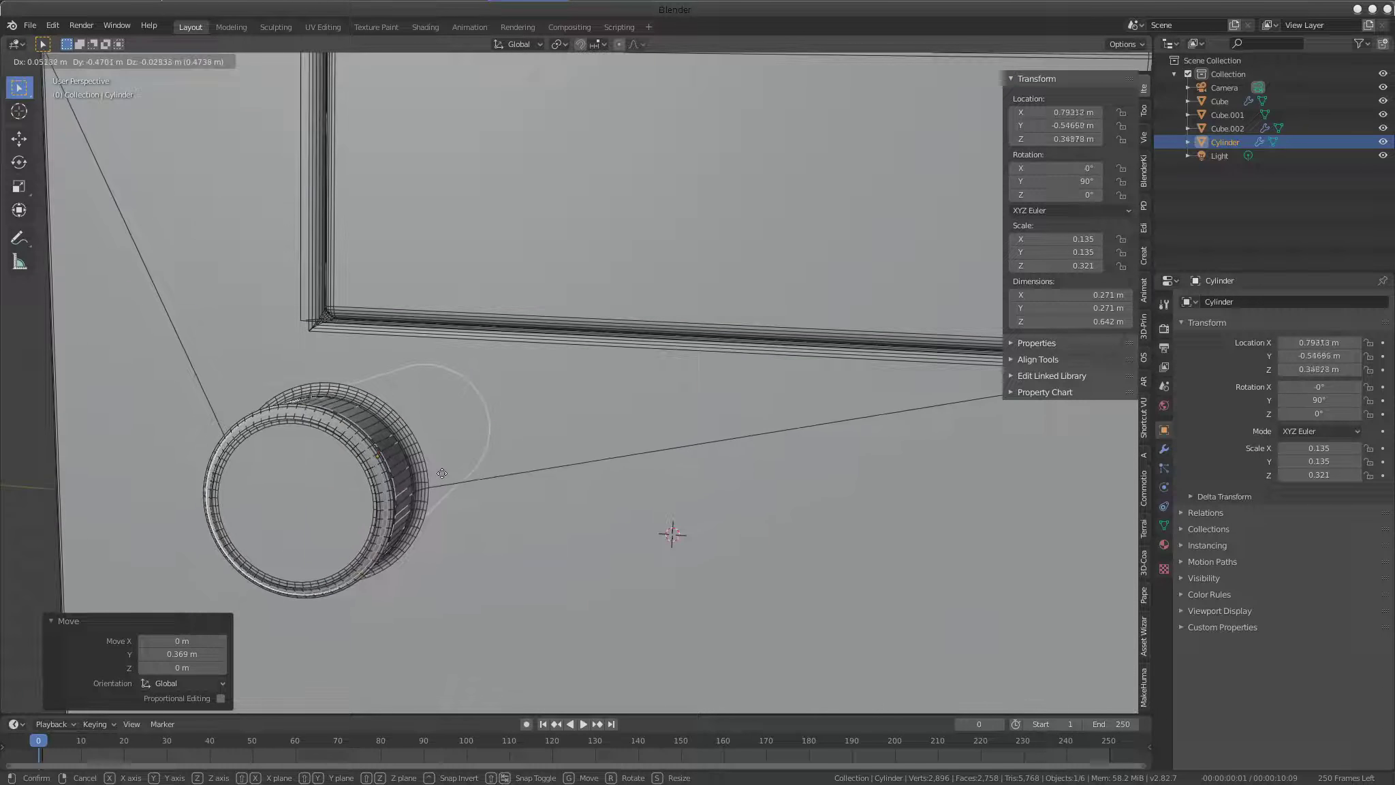
click(449, 458)
mouse_move(567, 458)
middle_down()
mouse_move(592, 554)
mouse_move(477, 341)
middle_up()
key(g)
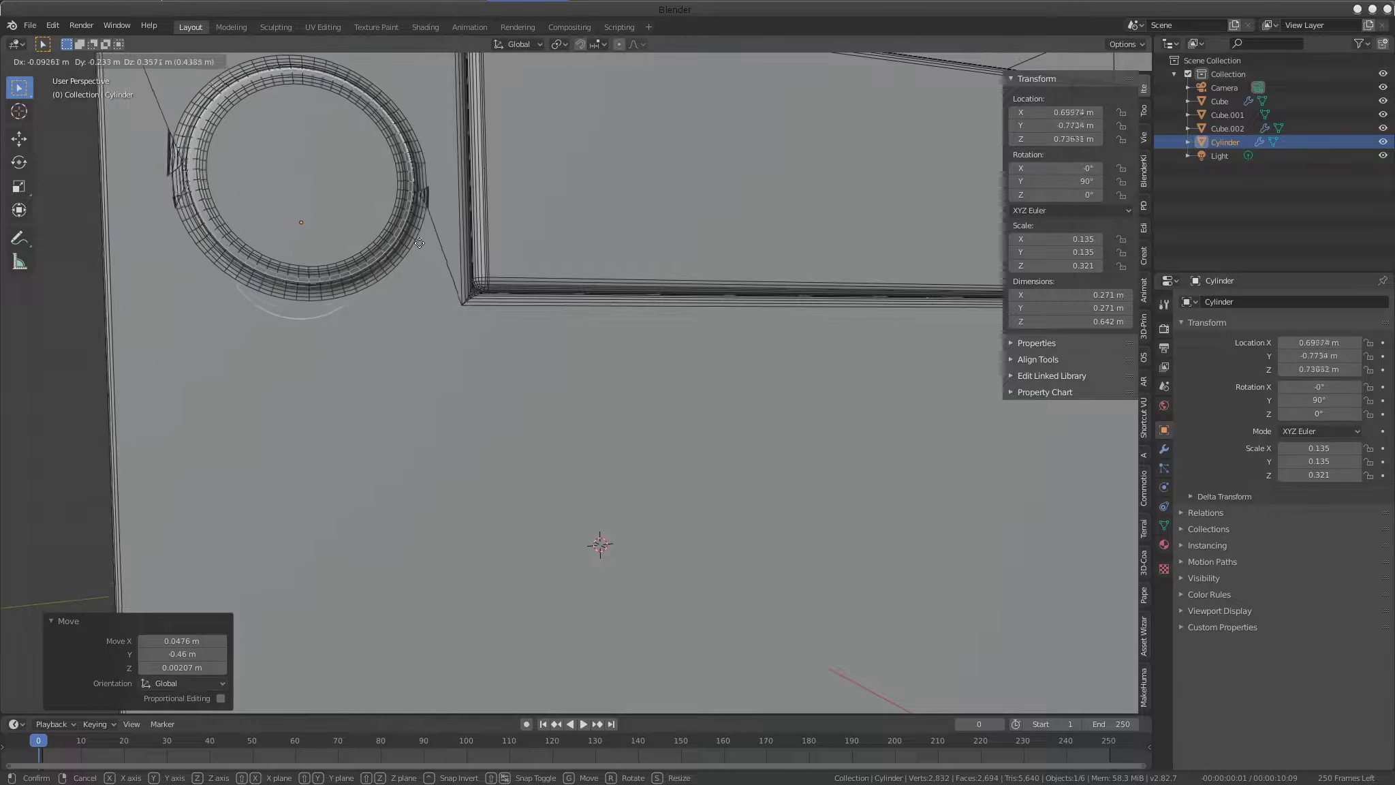
click(410, 349)
mouse_move(409, 349)
middle_down()
mouse_move(431, 335)
mouse_move(617, 436)
mouse_move(532, 439)
mouse_move(581, 449)
mouse_move(624, 385)
mouse_move(574, 392)
mouse_move(601, 436)
mouse_move(657, 393)
mouse_move(588, 499)
middle_up()
scroll(512, 372, up, 3)
scroll(534, 442, down, 4)
scroll(623, 405, up, 4)
mouse_move(623, 405)
middle_down()
mouse_move(667, 489)
mouse_move(606, 434)
middle_up()
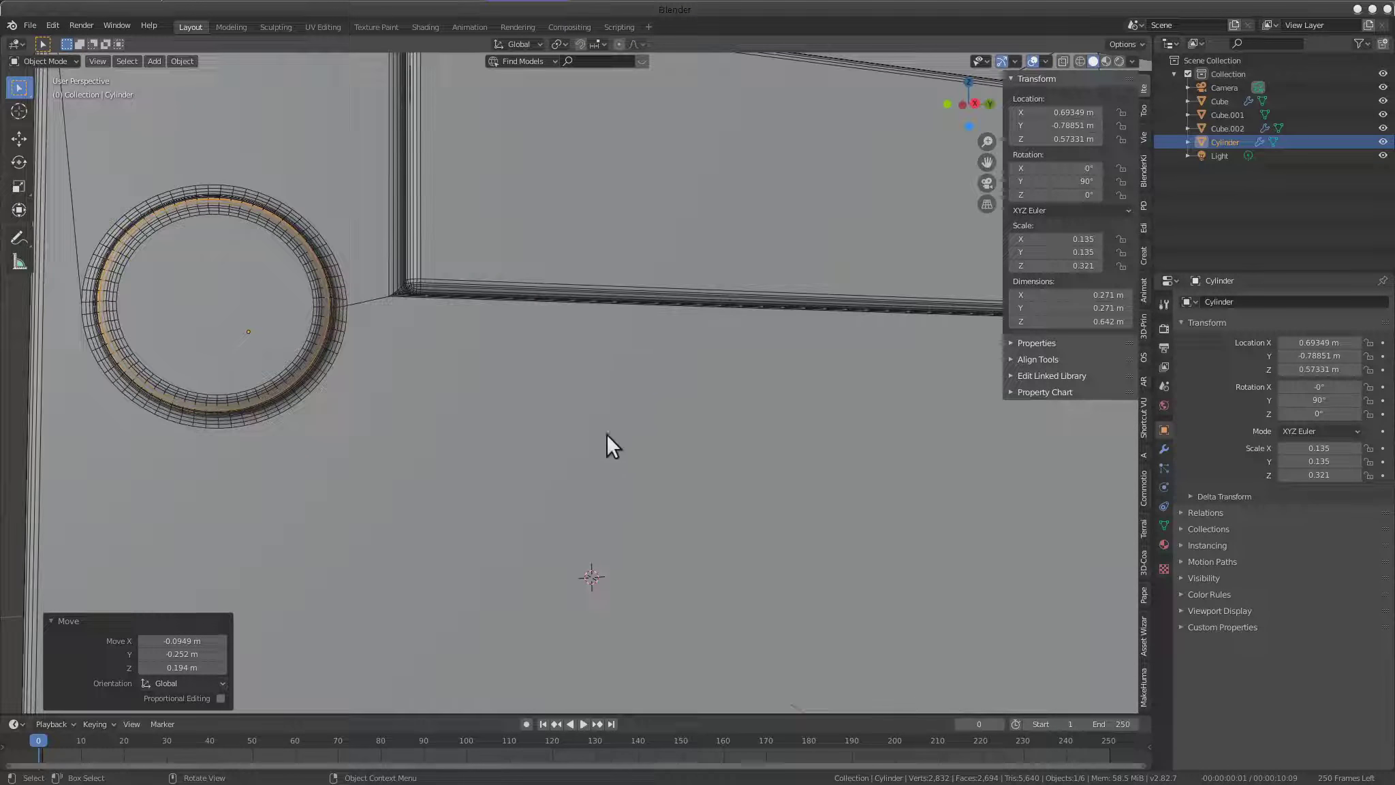
scroll(607, 434, down, 3)
scroll(494, 345, down, 2)
click(491, 345)
mouse_move(511, 362)
middle_down()
mouse_move(378, 451)
mouse_move(651, 469)
mouse_move(556, 497)
mouse_move(549, 402)
middle_up()
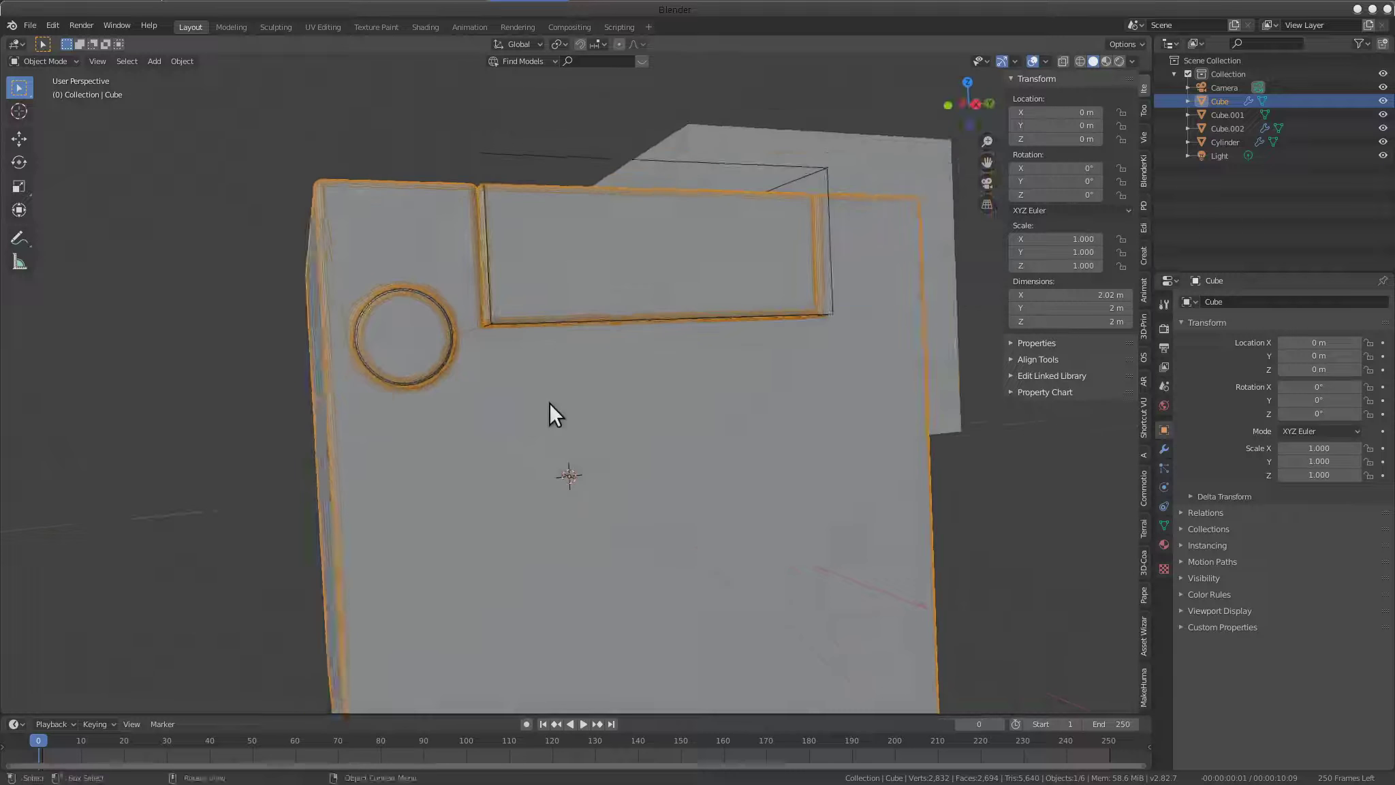
Add a new cube mesh and scale it down
scroll(549, 402, up, 3)
scroll(557, 413, up, 2)
key(shift+a)
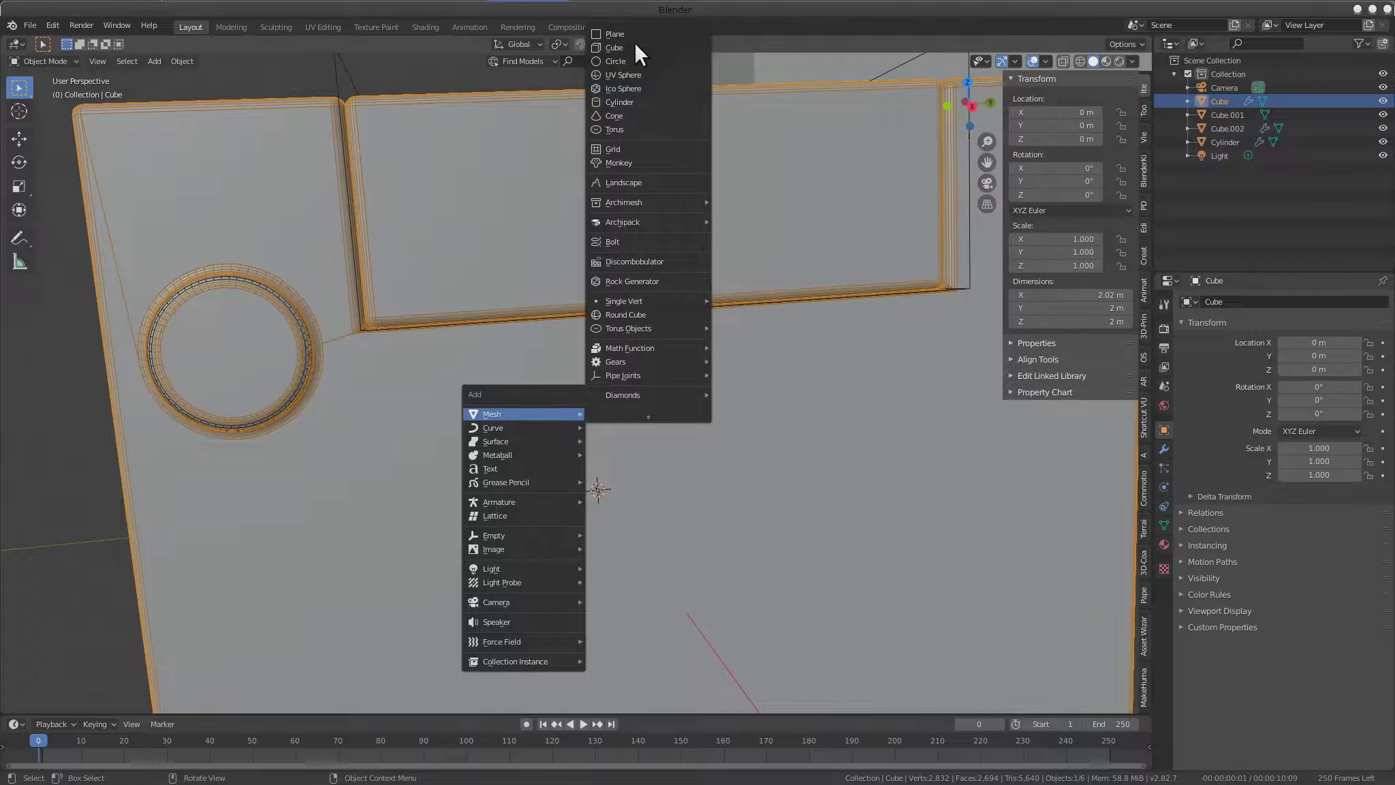
click(634, 43)
scroll(607, 384, down, 3)
scroll(607, 383, down, 1)
key(s)
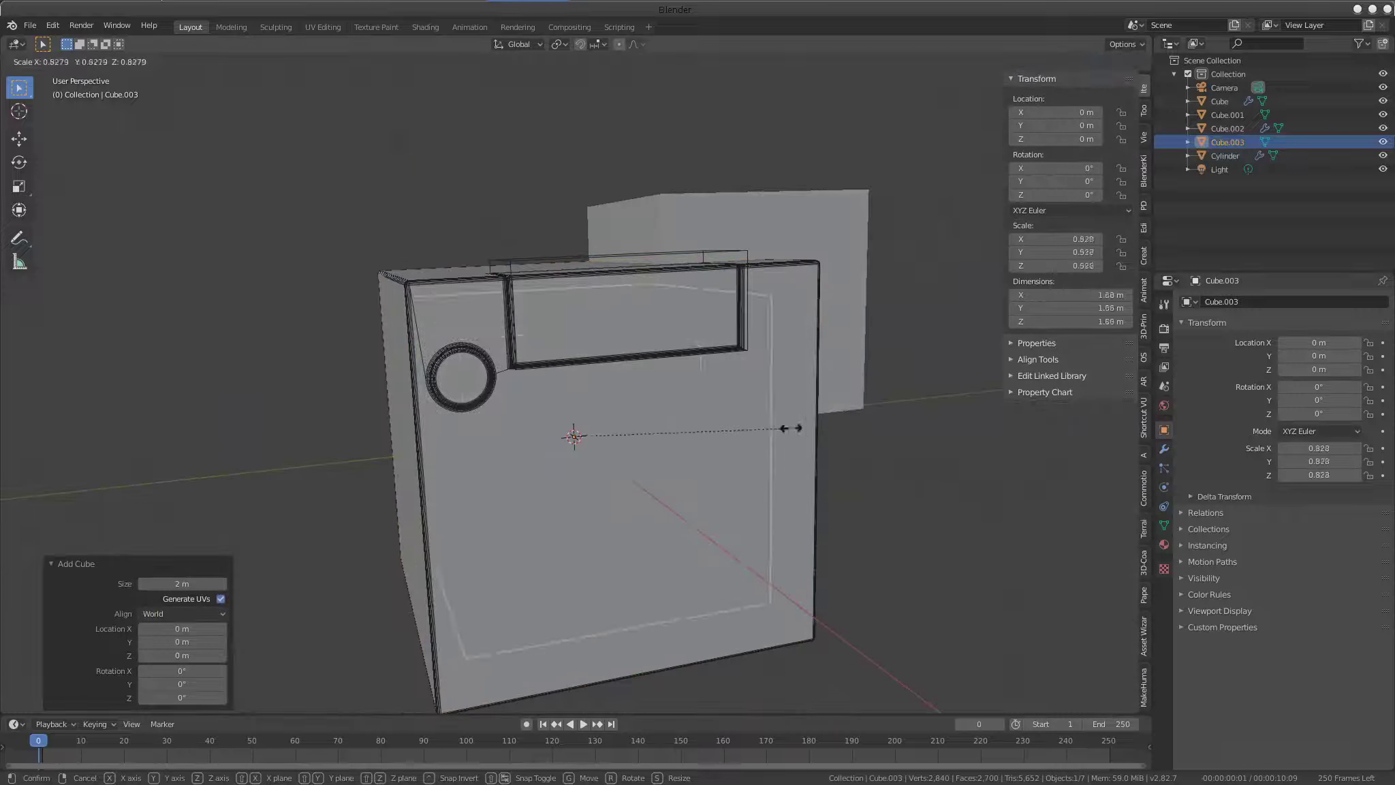
click(607, 394)
Flatten the new cube along Z and shrink it uniformly into a small box
scroll(607, 394, up, 2)
key(s)
key(z)
click(704, 424)
mouse_move(704, 424)
middle_down()
mouse_move(821, 451)
mouse_move(799, 435)
mouse_move(661, 451)
mouse_move(677, 462)
middle_up()
key(s)
click(712, 456)
Move the box along X out to the cube's front face
scroll(682, 453, up, 1)
mouse_move(642, 449)
middle_down()
mouse_move(666, 295)
mouse_move(545, 430)
mouse_move(647, 361)
mouse_move(756, 383)
middle_up()
key(g)
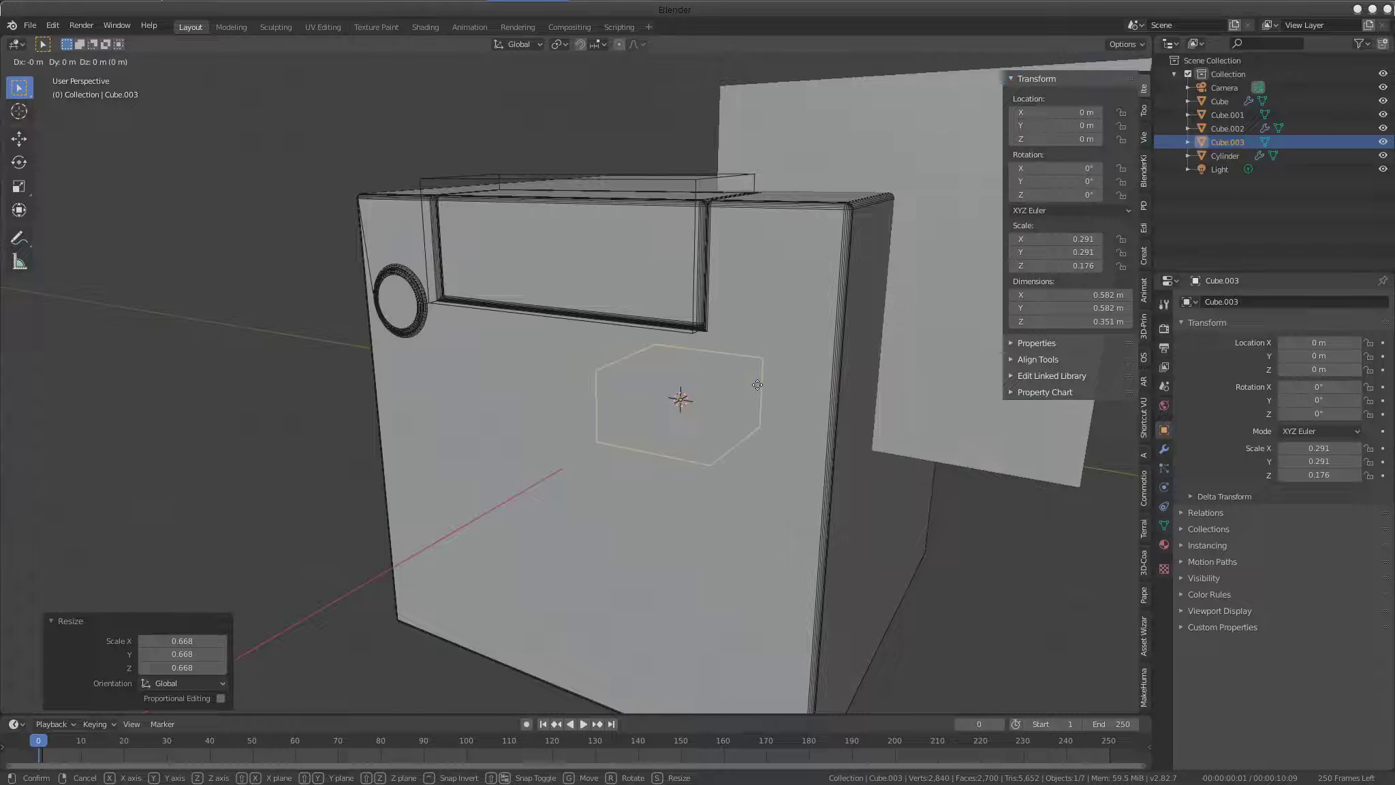
key(x)
click(678, 402)
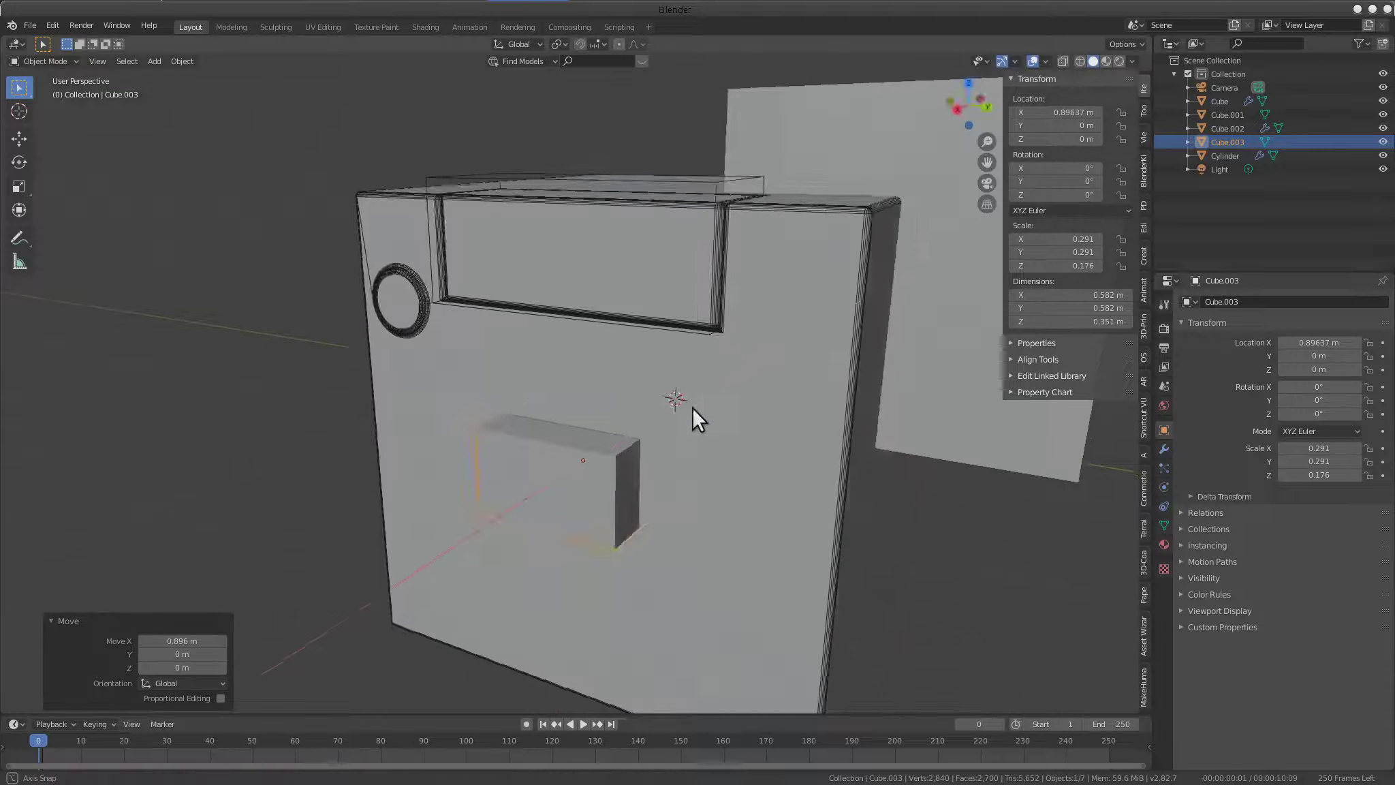
middle_drag(693, 407, 707, 380)
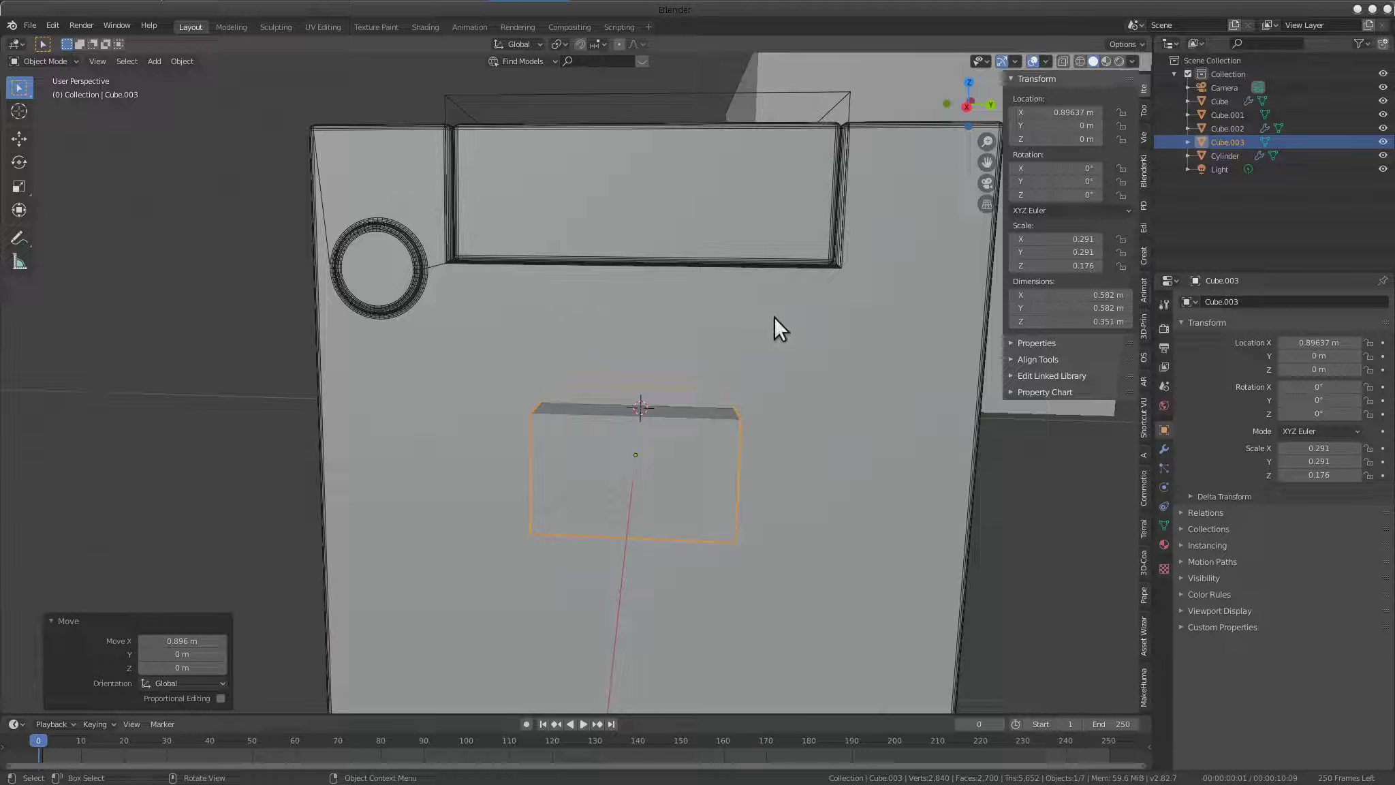
mouse_move(669, 398)
middle_down()
mouse_move(663, 414)
mouse_move(754, 413)
mouse_move(659, 388)
mouse_move(712, 389)
middle_up()
Shrink the box to 0.332 × 0.332 × 0.2 m and place it below the slot
key(s)
click(729, 426)
key(g)
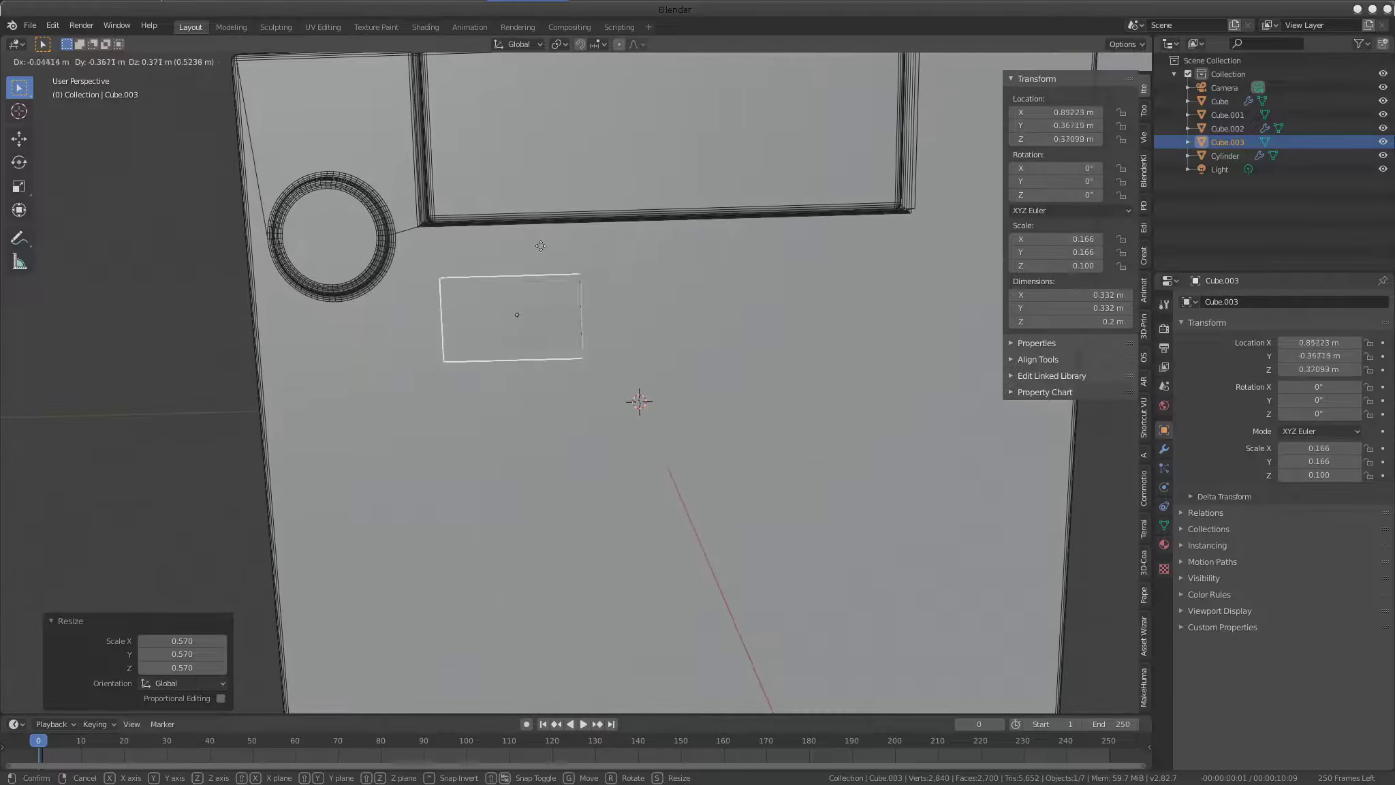
click(548, 219)
mouse_move(548, 219)
middle_down()
mouse_move(503, 367)
mouse_move(598, 509)
mouse_move(614, 337)
middle_up()
Fine-tune the box's position beside the round hole, checking it from the front view
key(g)
click(602, 534)
key(g)
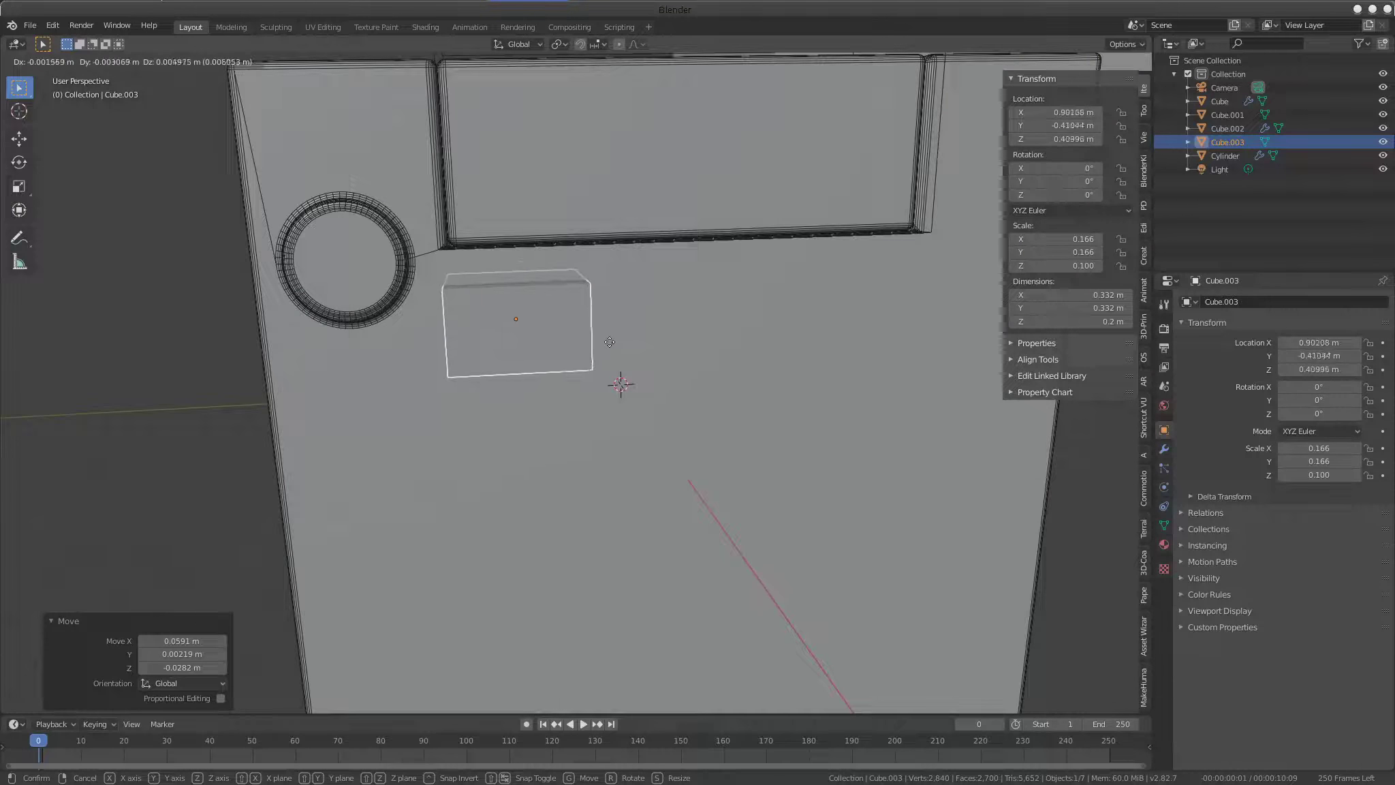
click(609, 341)
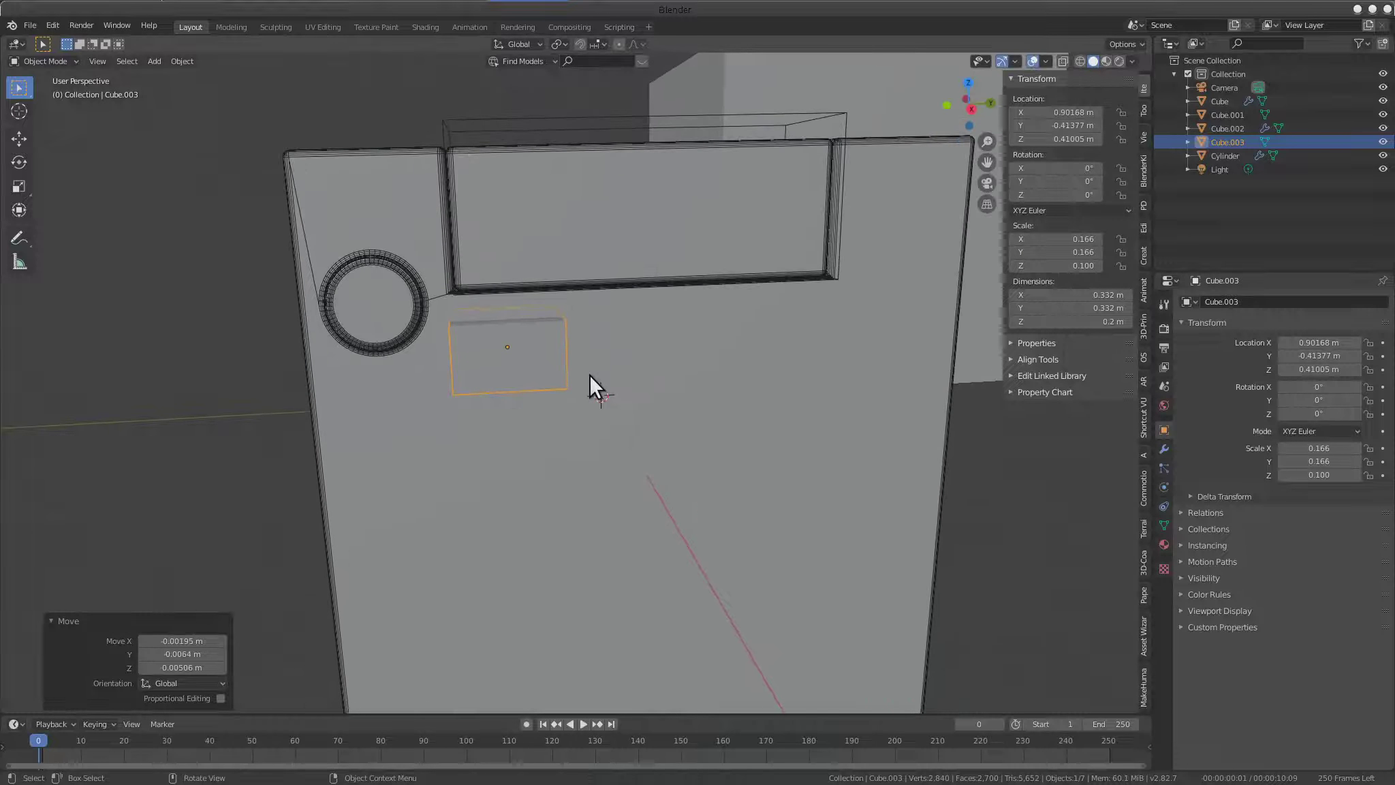
key(KP_1)
mouse_move(591, 373)
middle_down()
mouse_move(569, 332)
mouse_move(578, 293)
mouse_move(681, 407)
mouse_move(663, 336)
mouse_move(564, 435)
mouse_move(715, 372)
mouse_move(511, 421)
mouse_move(601, 456)
middle_up()
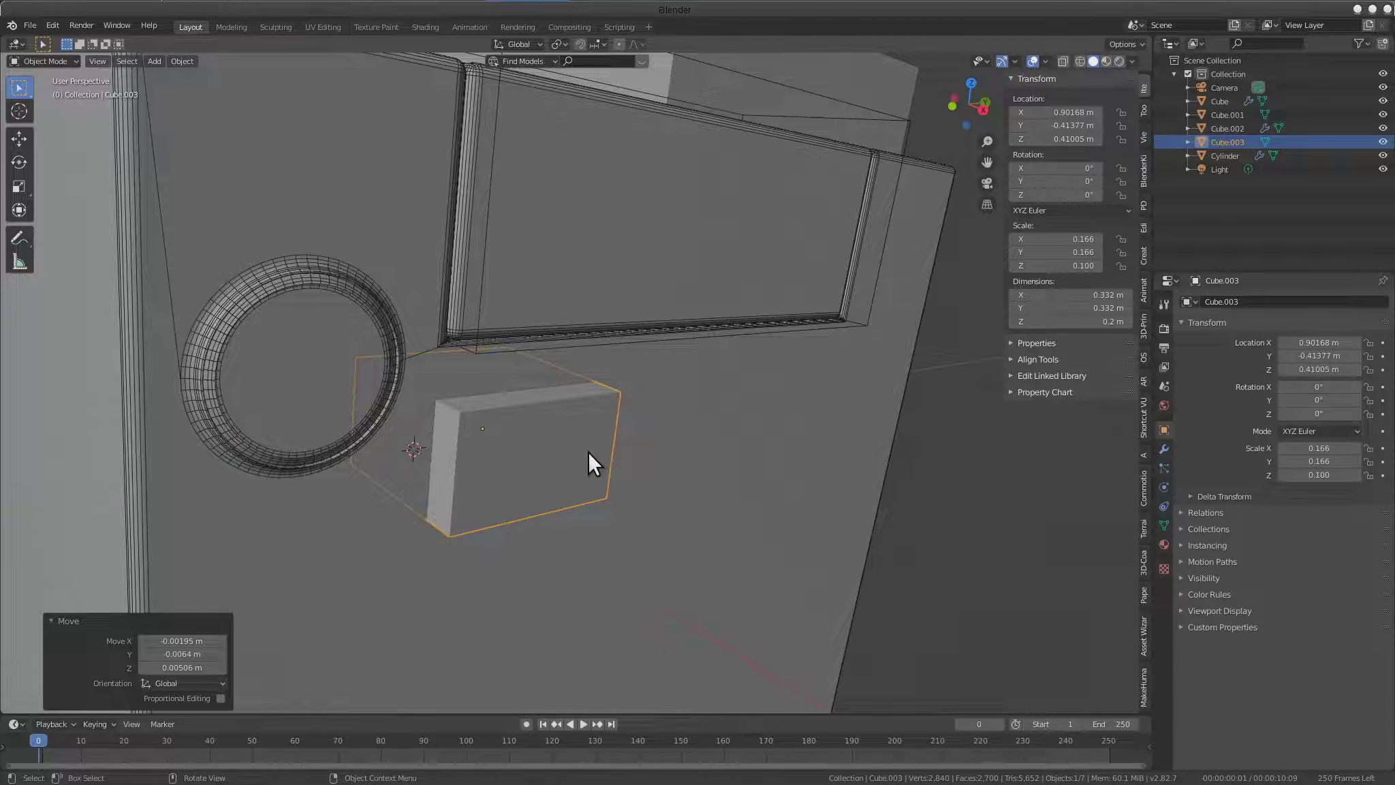
key(q)
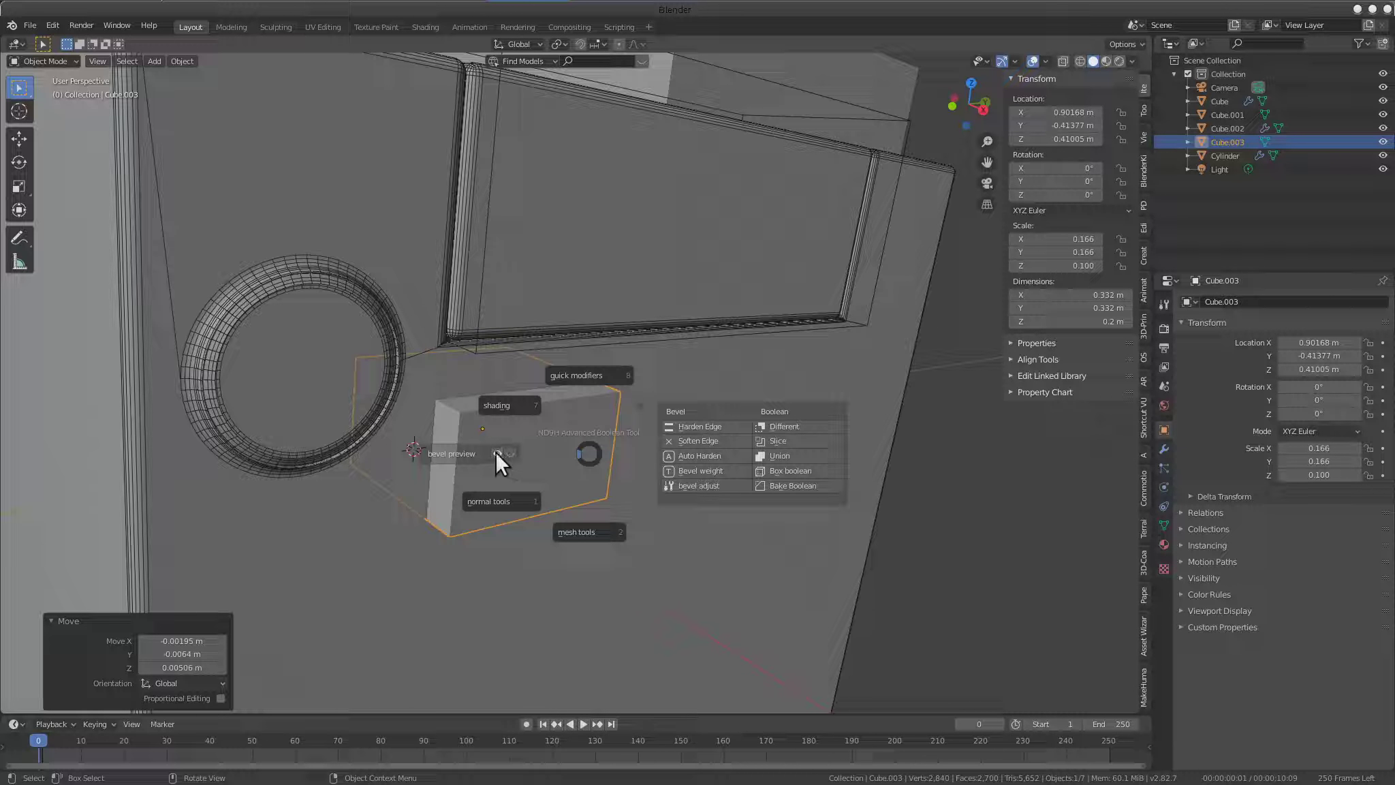
Add a bevel preview to the box and shade it smooth
click(496, 453)
middle_drag(521, 445, 579, 454)
right_click(528, 432)
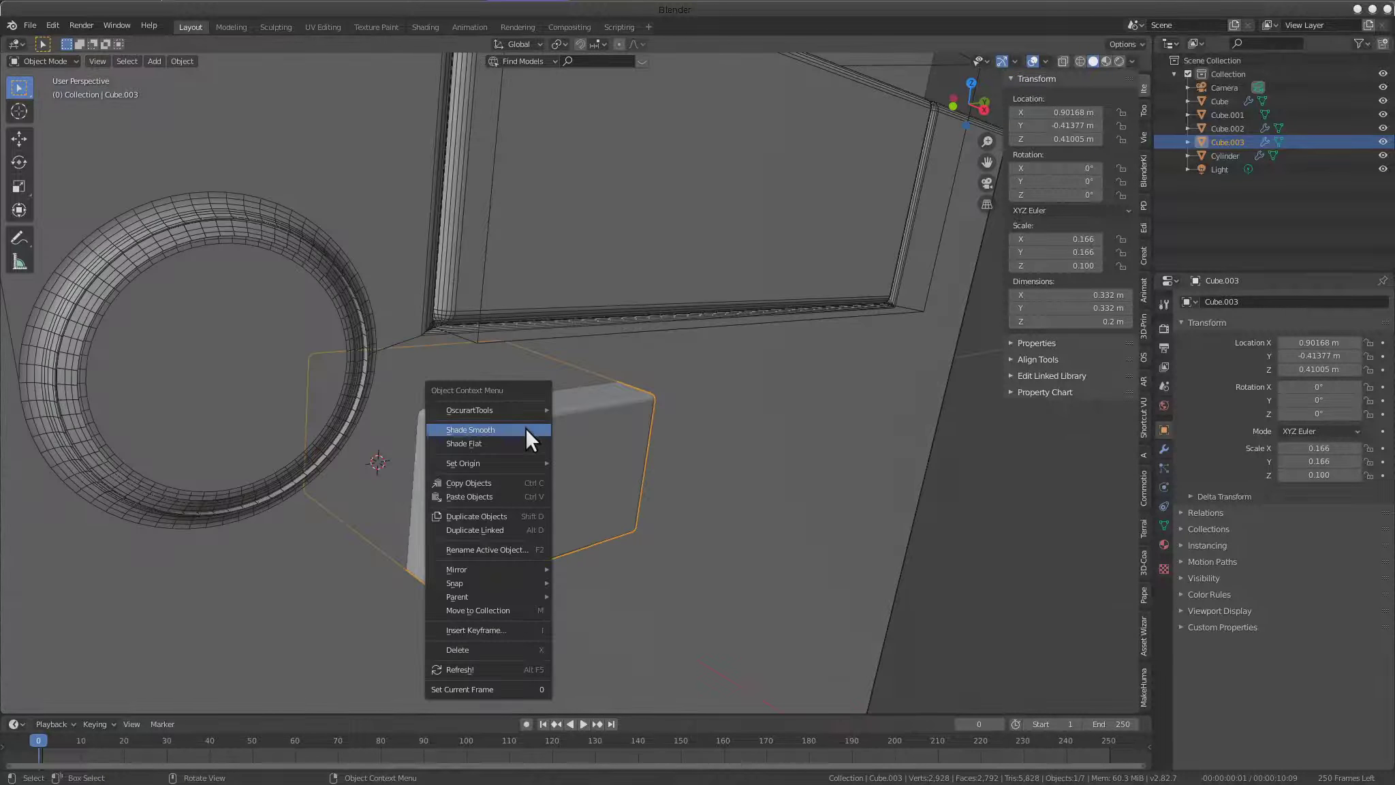
click(517, 429)
mouse_move(710, 473)
middle_down()
mouse_move(582, 412)
mouse_move(395, 409)
mouse_move(416, 434)
mouse_move(465, 417)
middle_up()
Add an Array modifier to the box from the quick modifiers menu
key(q)
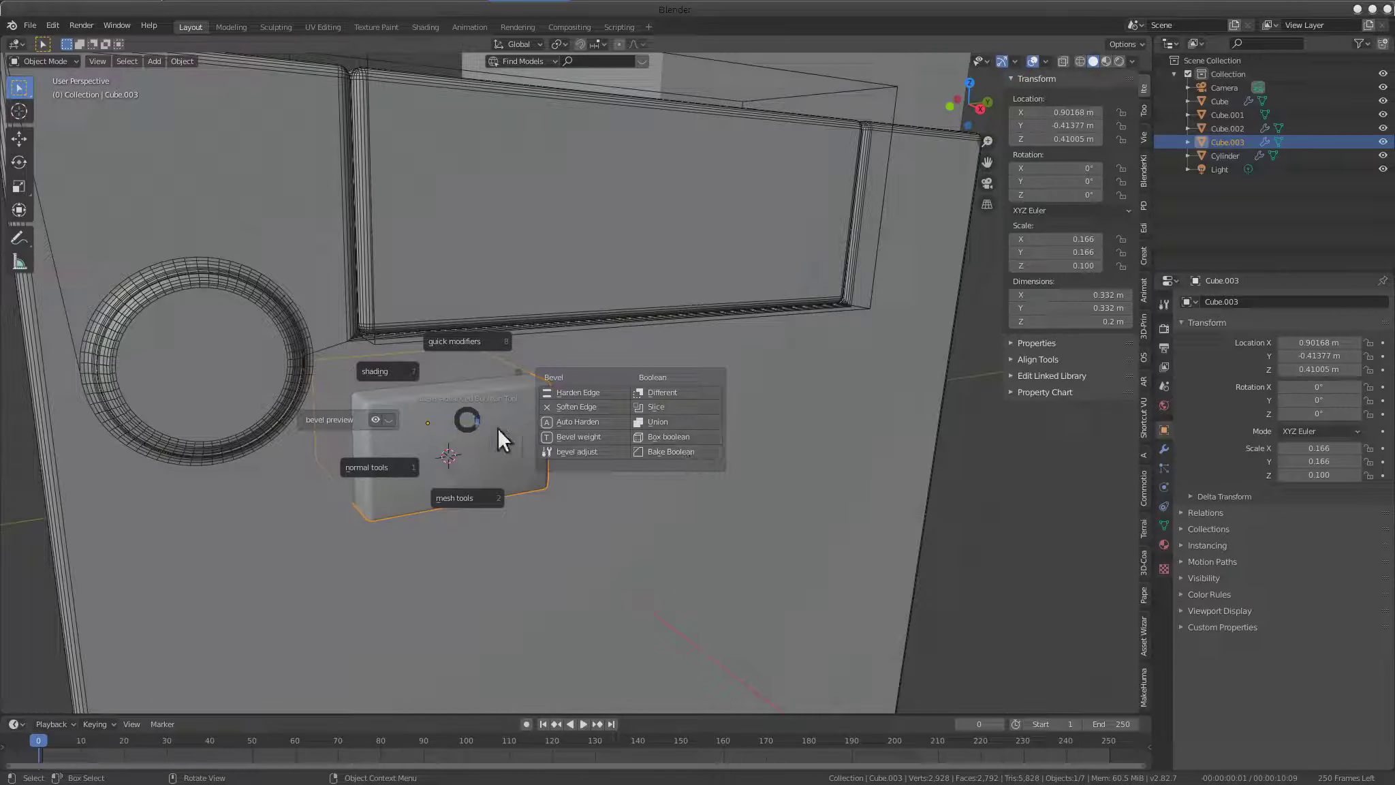
click(456, 342)
click(586, 361)
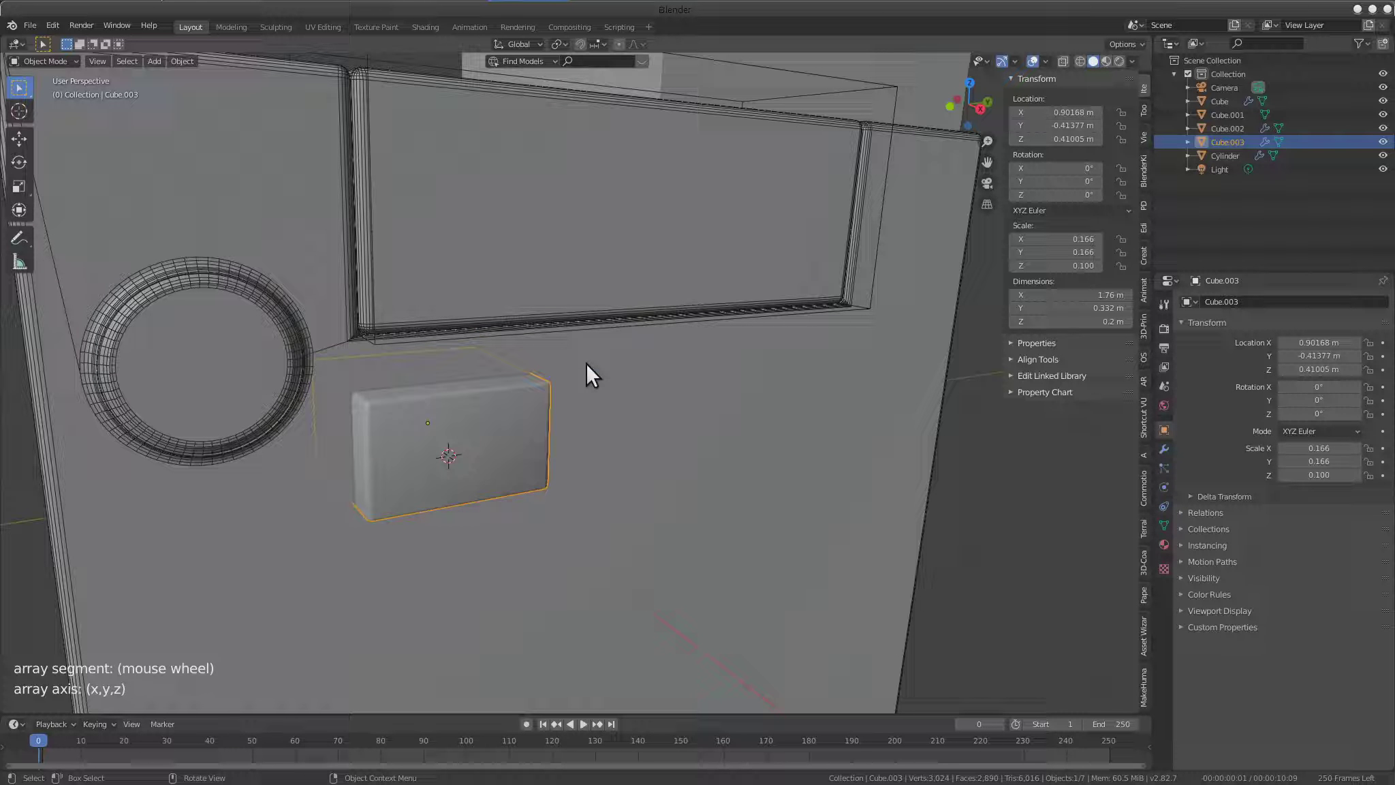
click(611, 401)
scroll(559, 383, down, 3)
mouse_move(560, 383)
middle_down()
mouse_move(1034, 399)
mouse_move(618, 432)
middle_up()
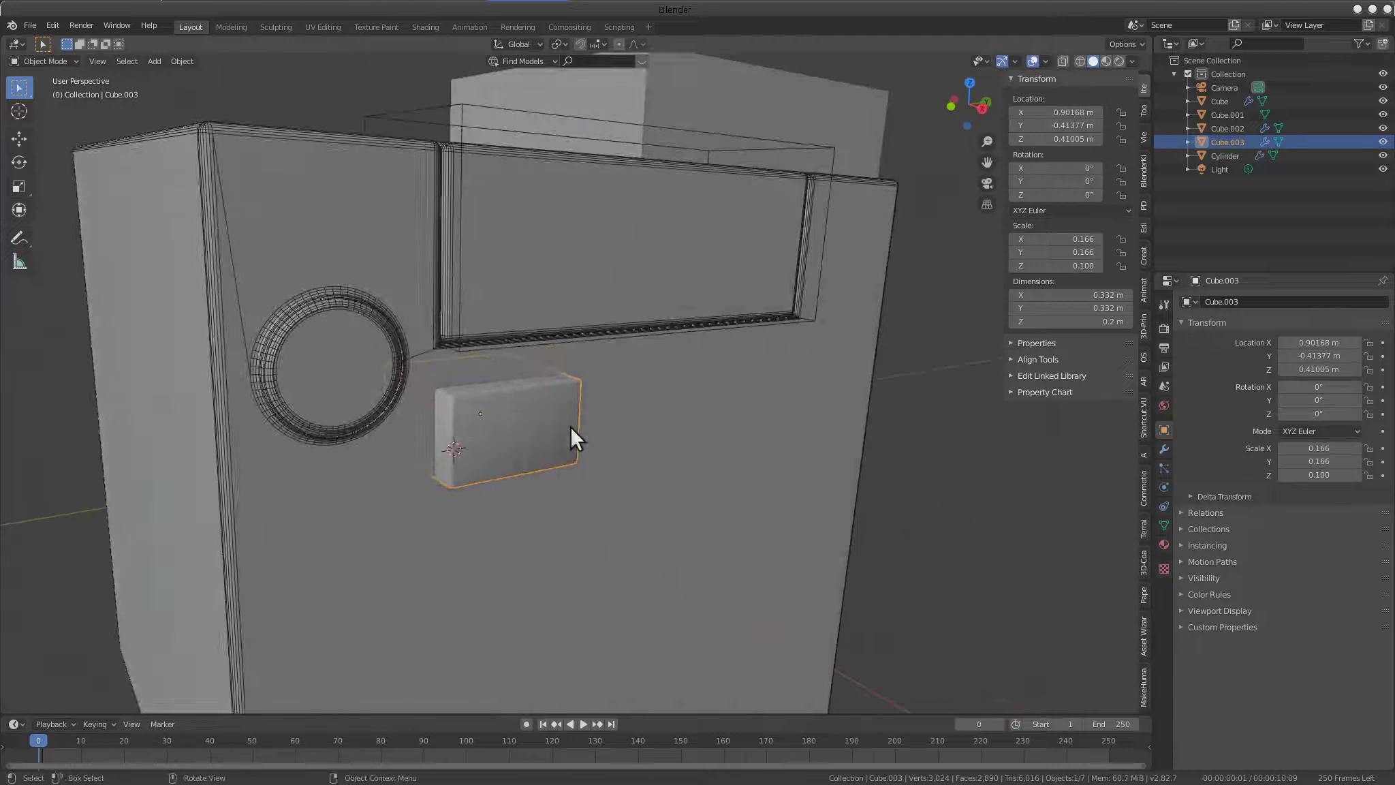
Show the box's bevel and array settings in the Modifier Properties
click(1163, 448)
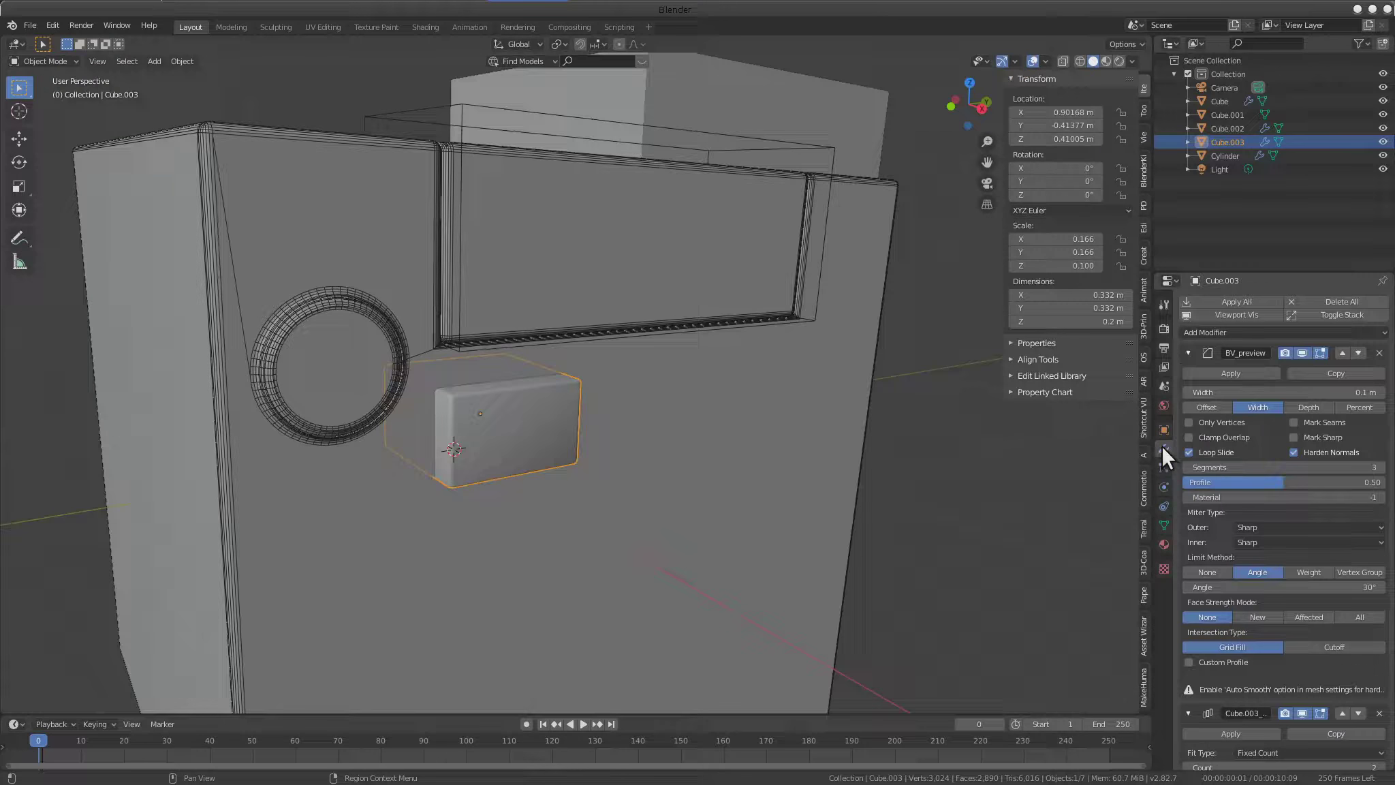
scroll(1374, 468, down, 3)
scroll(1373, 467, down, 2)
scroll(1356, 479, down, 2)
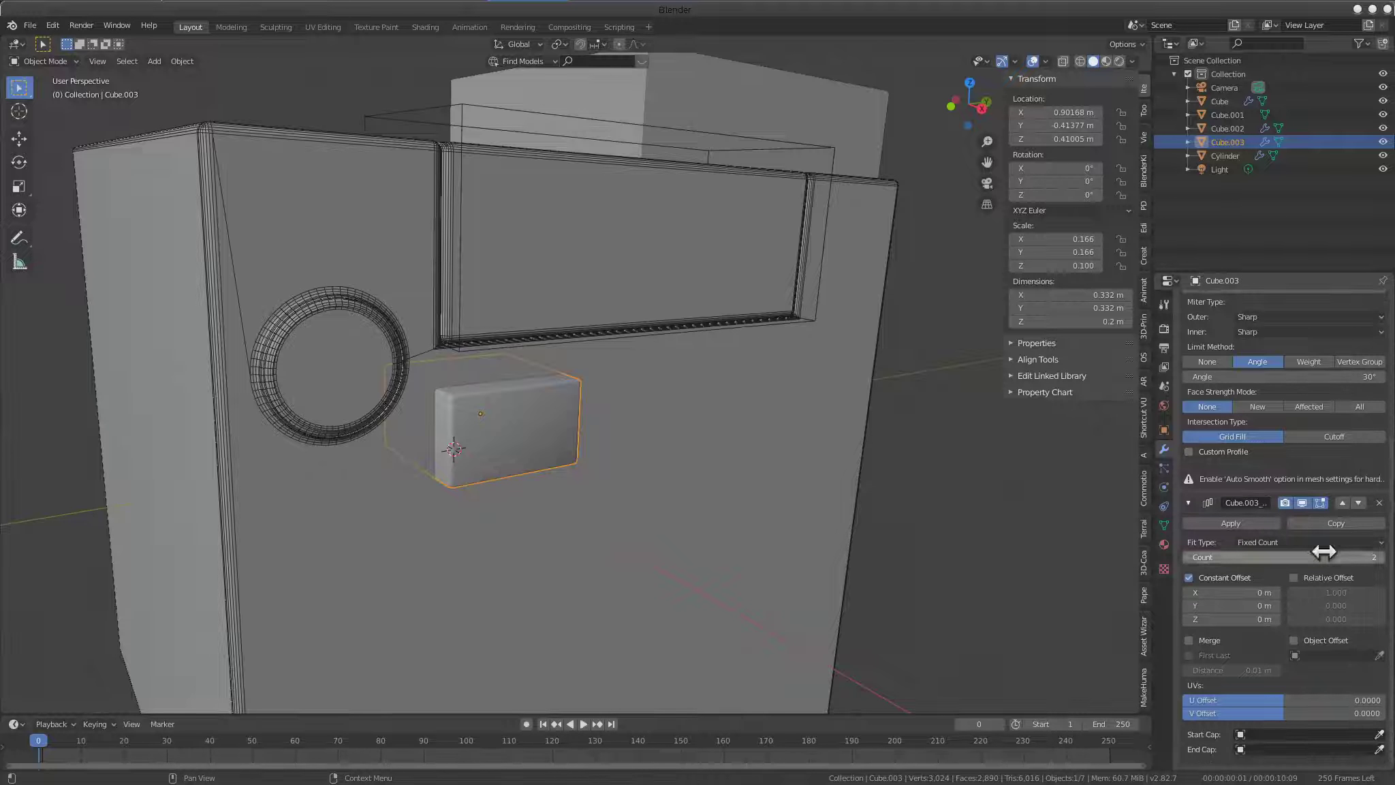
scroll(849, 559, down, 3)
mouse_move(849, 560)
middle_down()
mouse_move(672, 481)
mouse_move(712, 443)
middle_up()
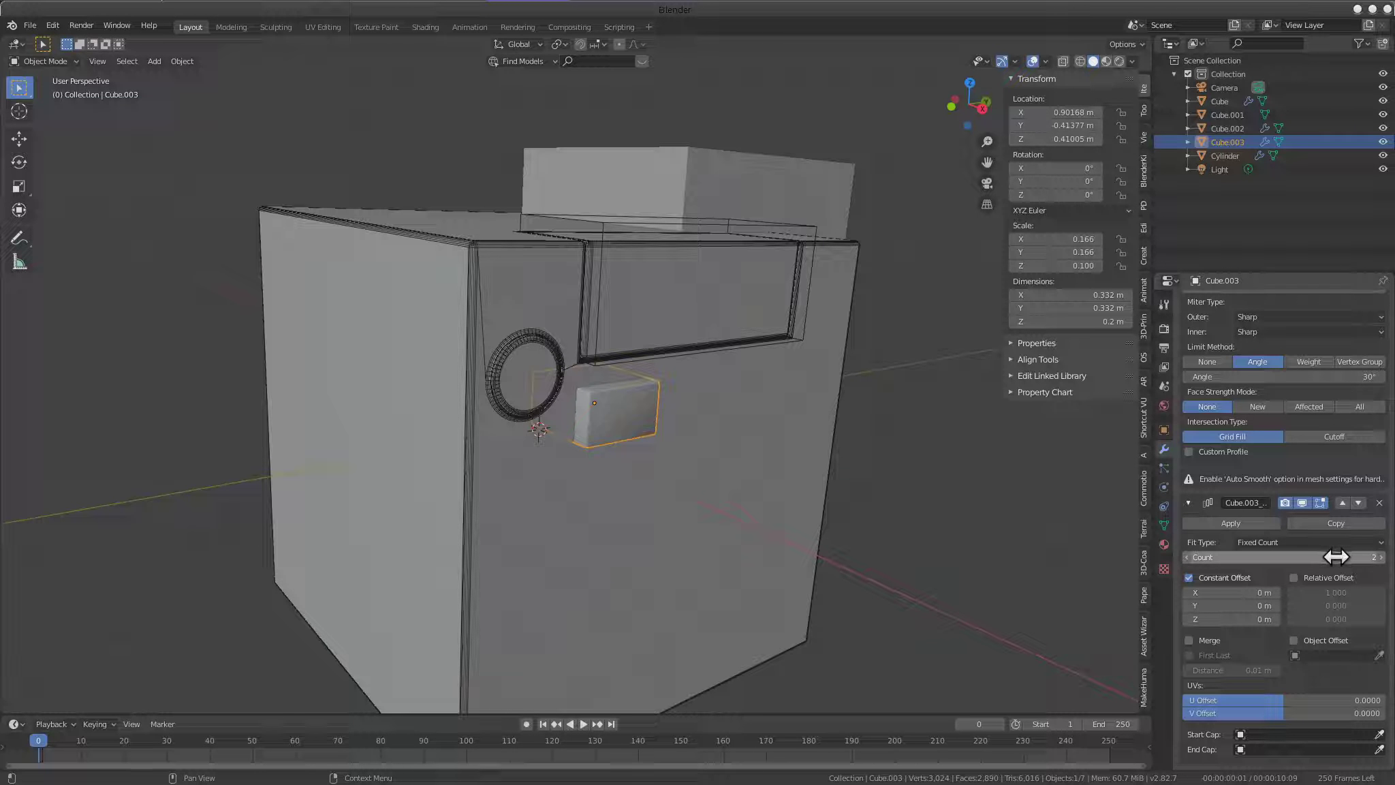
Set the array to 3 copies spaced about 2.47 m apart below the slot
drag(1249, 592, 1254, 591)
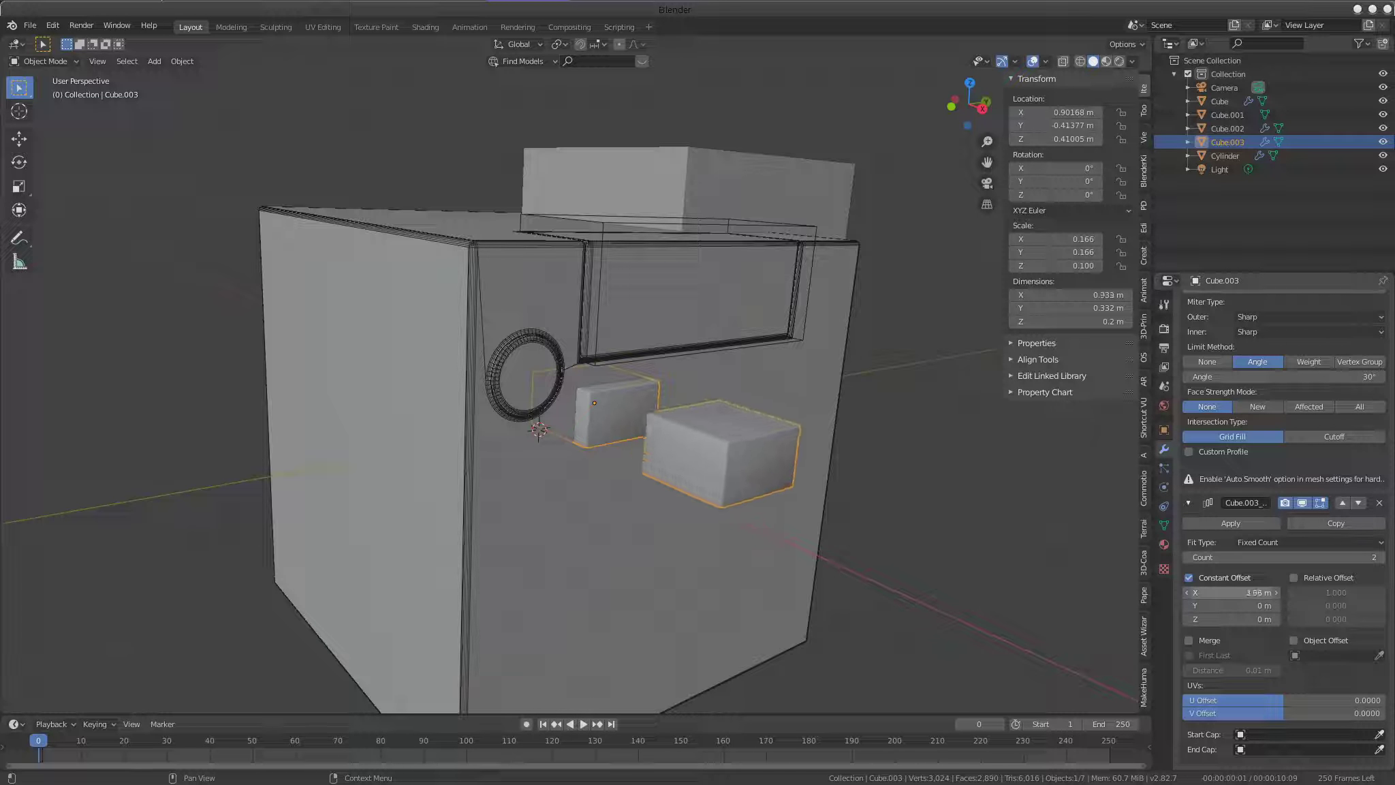
drag(1255, 606, 1298, 606)
mouse_move(477, 517)
middle_down()
mouse_move(645, 524)
mouse_move(621, 532)
middle_up()
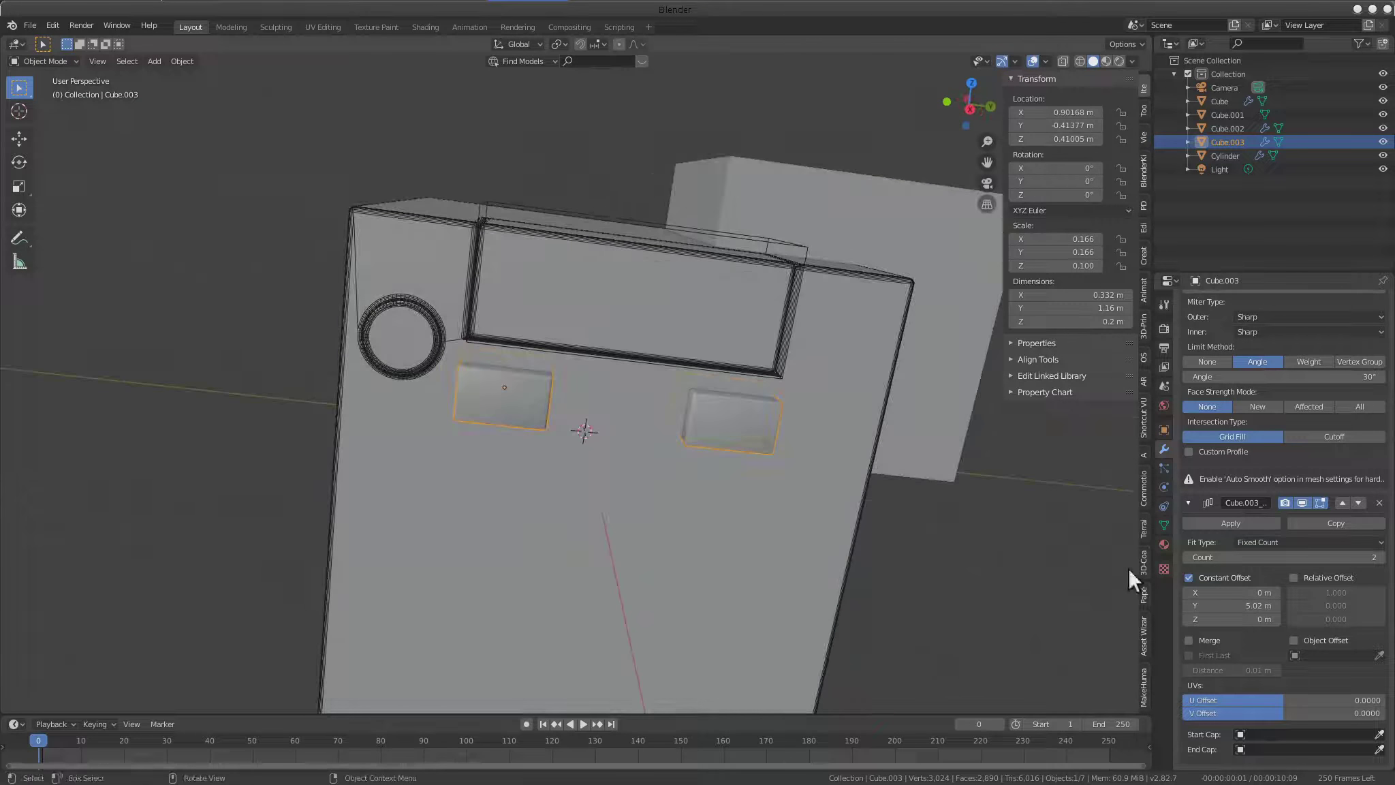
click(1378, 558)
drag(1247, 606, 1227, 606)
mouse_move(1090, 518)
middle_down()
mouse_move(1053, 432)
mouse_move(814, 472)
mouse_move(1046, 489)
middle_up()
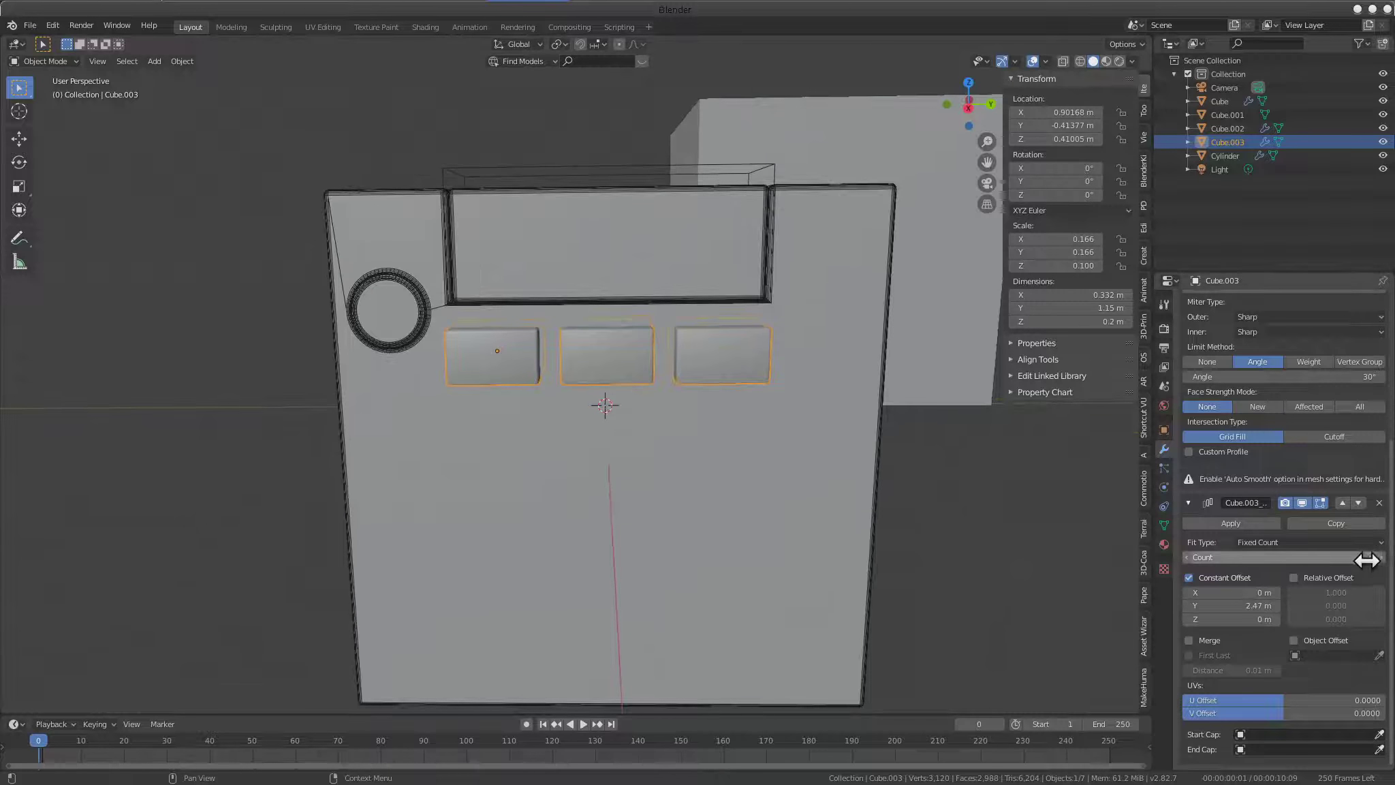
Widen the modifier properties area and look down at the model
scroll(1321, 555, up, 2)
scroll(1277, 564, up, 1)
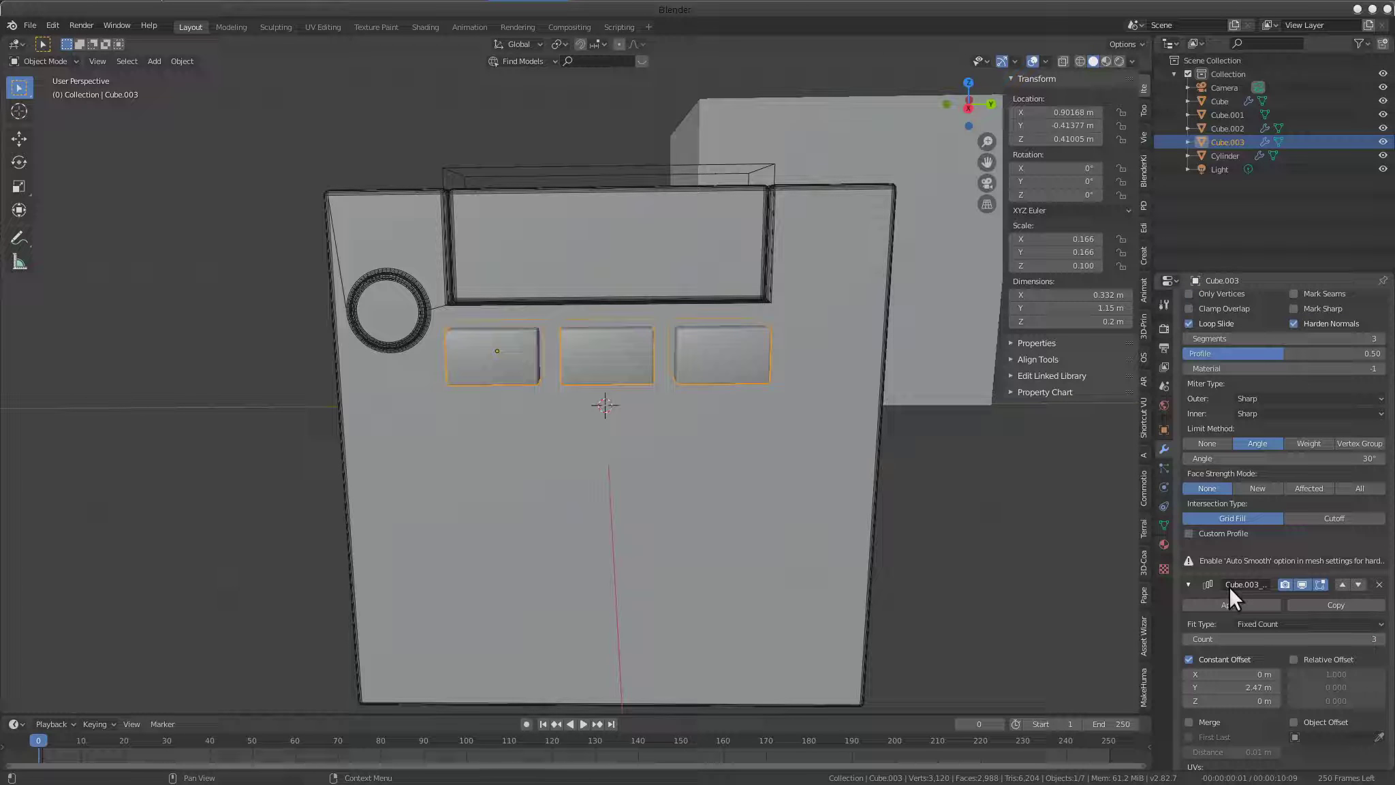
scroll(1230, 588, up, 1)
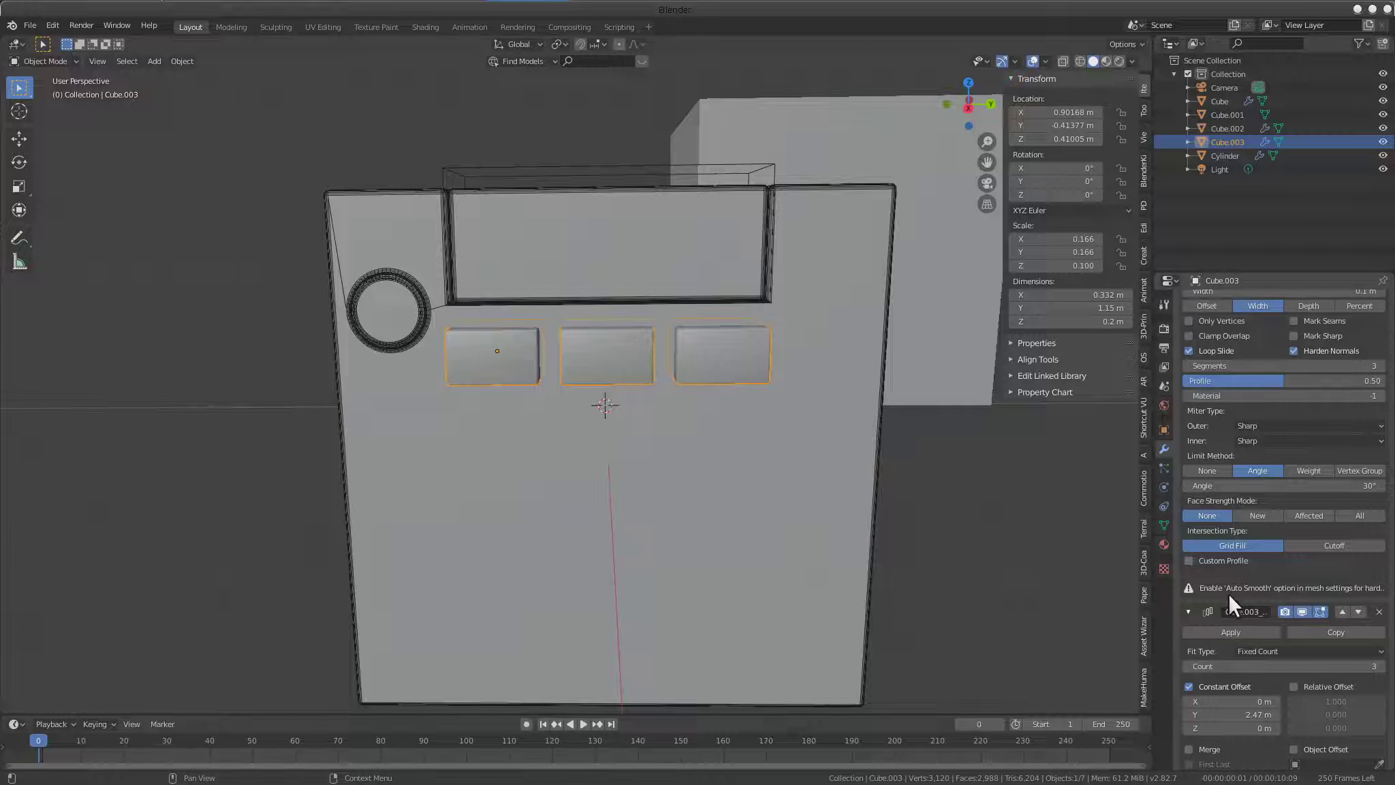
scroll(1229, 593, up, 1)
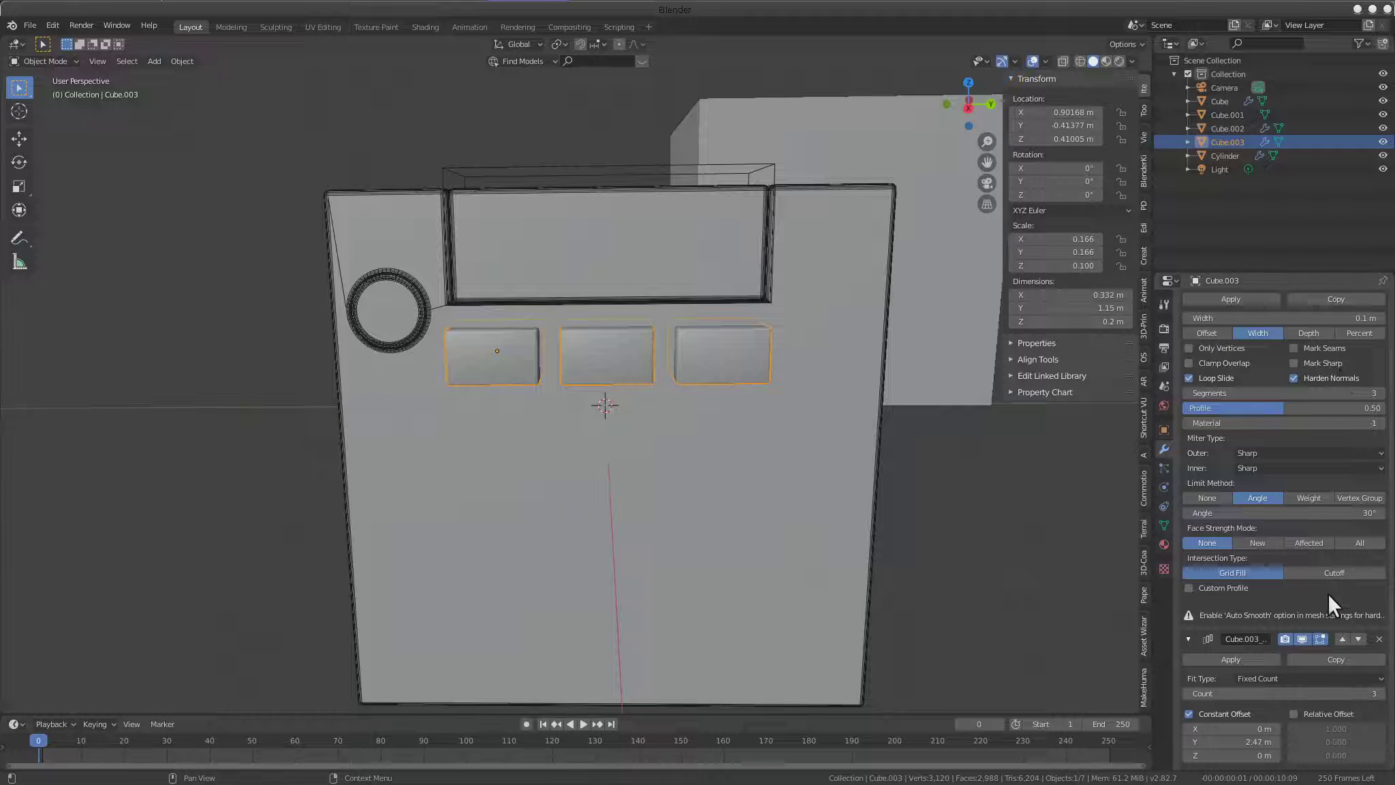
scroll(1328, 593, down, 1)
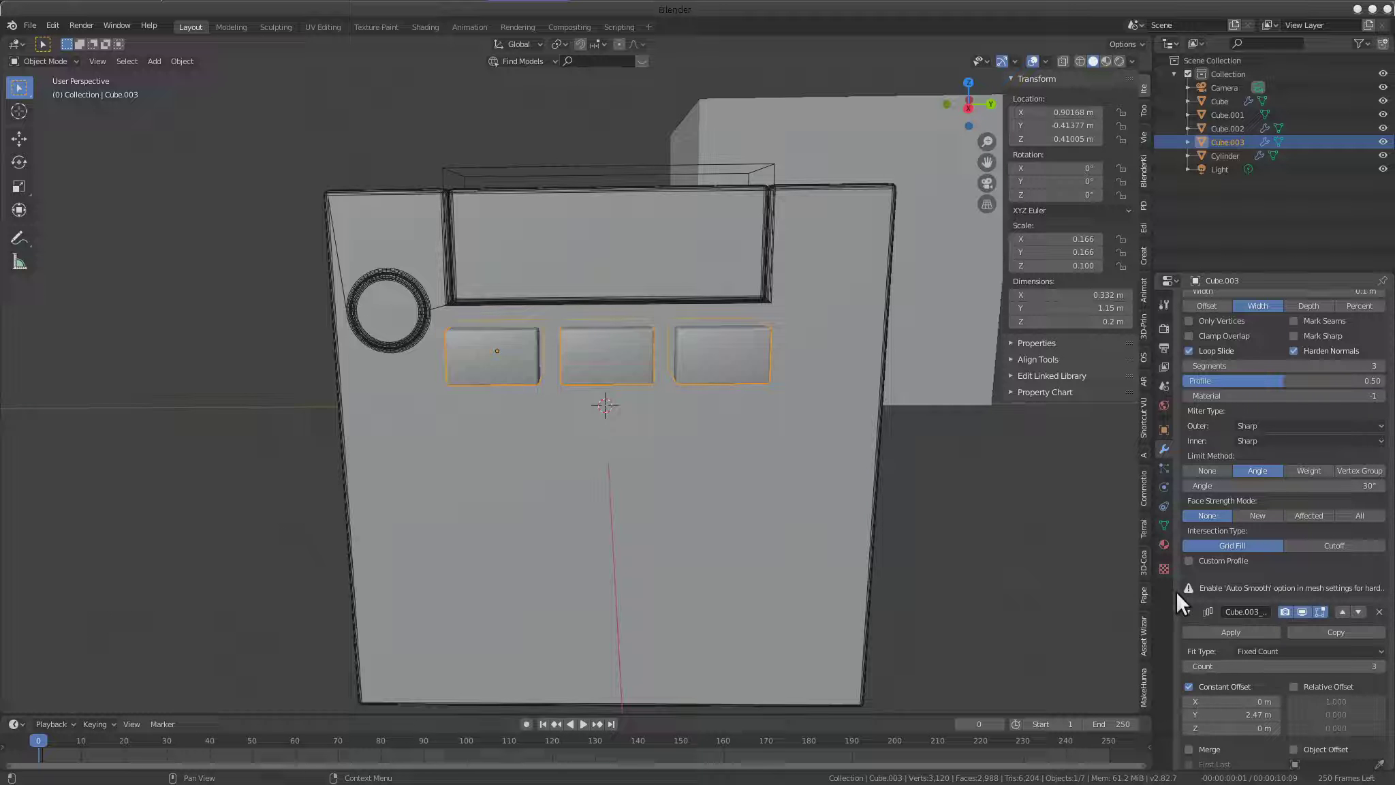
drag(1175, 590, 1095, 595)
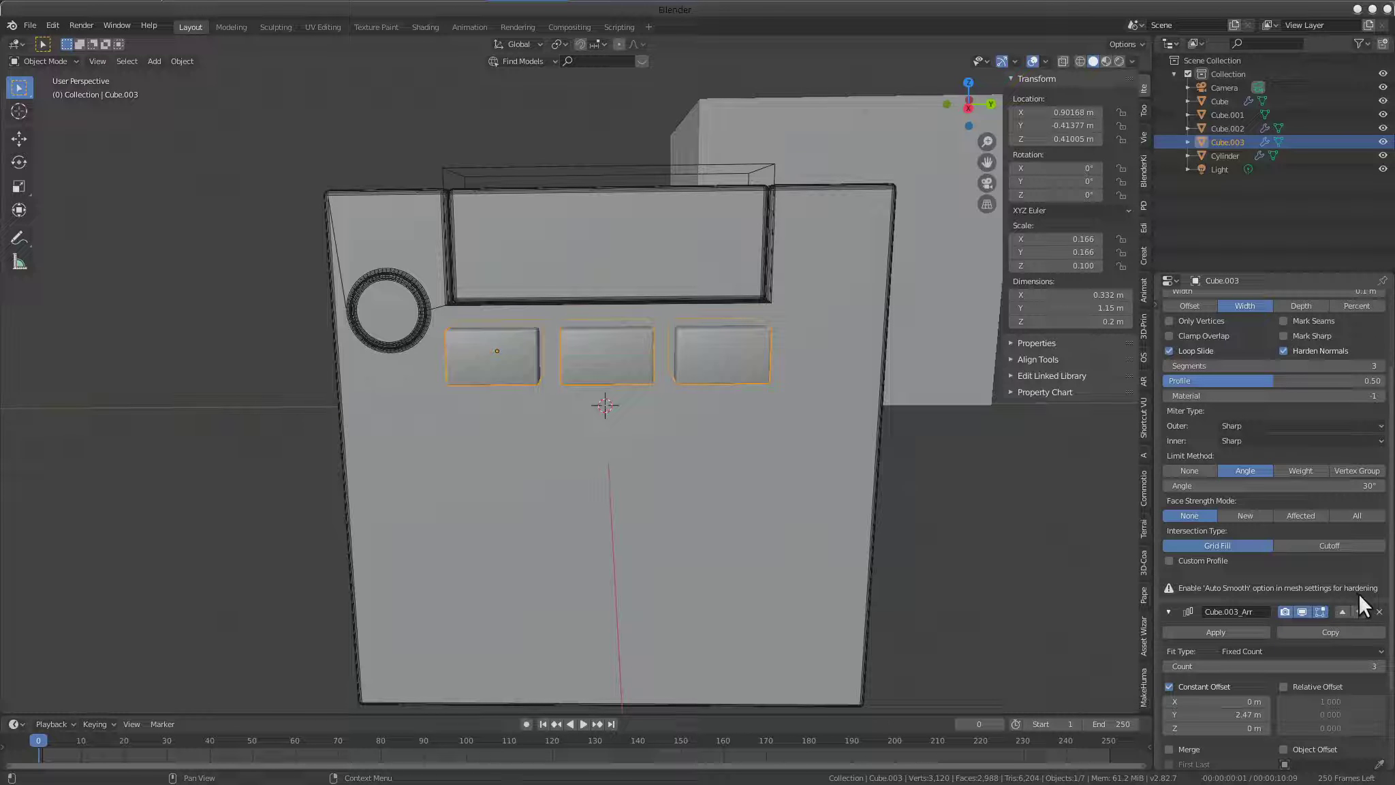
mouse_move(979, 484)
middle_down()
mouse_move(820, 465)
mouse_move(933, 427)
mouse_move(1015, 437)
mouse_move(990, 436)
mouse_move(1050, 474)
middle_up()
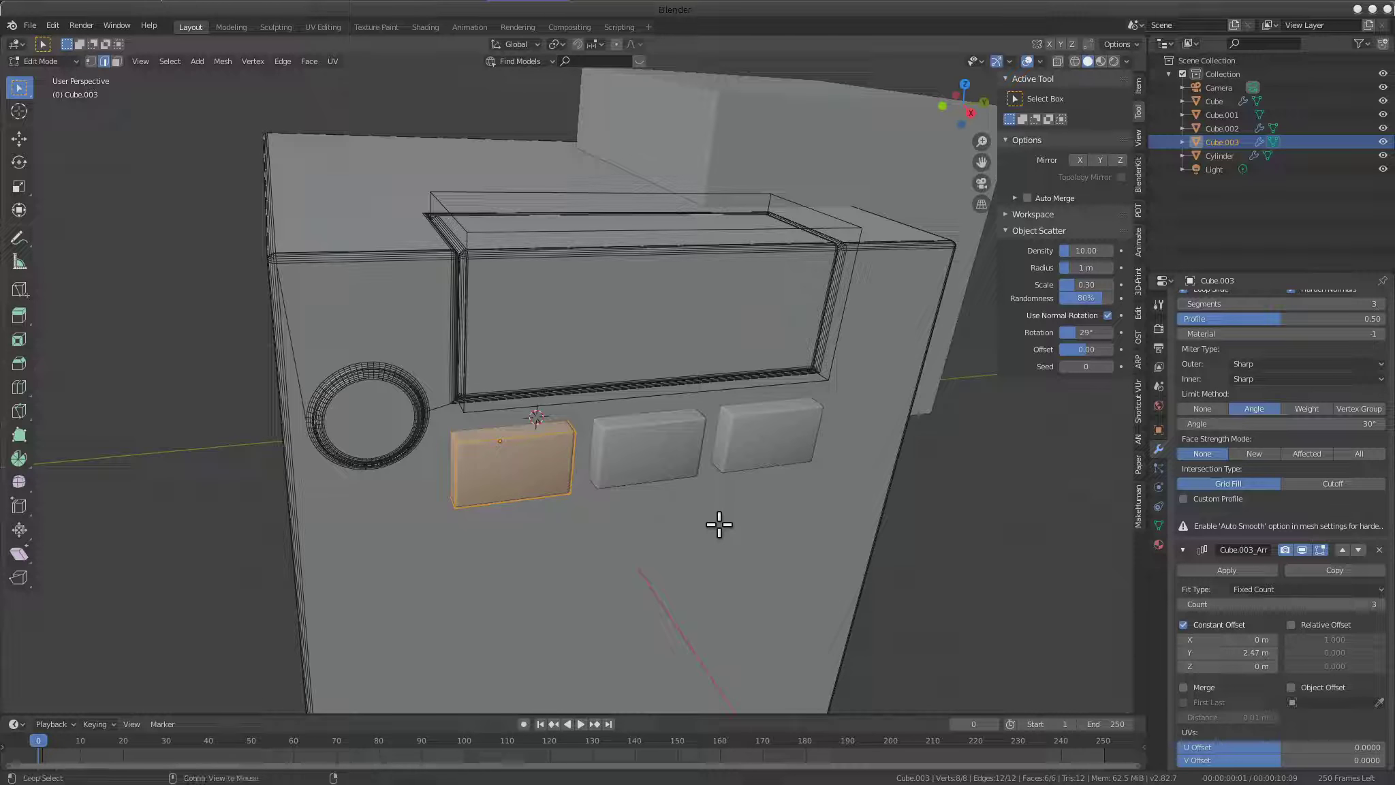
Run Auto Harden on the button mesh and zoom in on the button box
key(q)
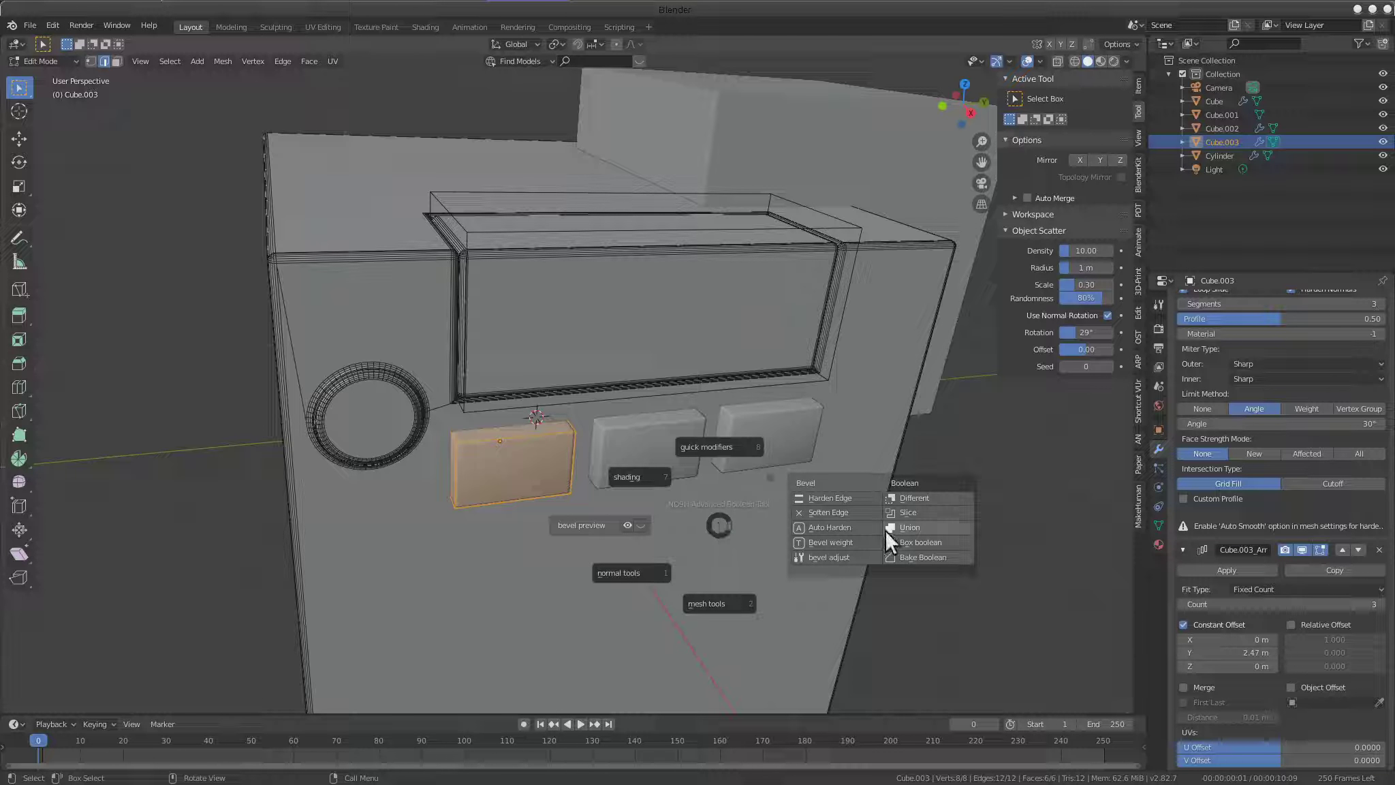
click(835, 527)
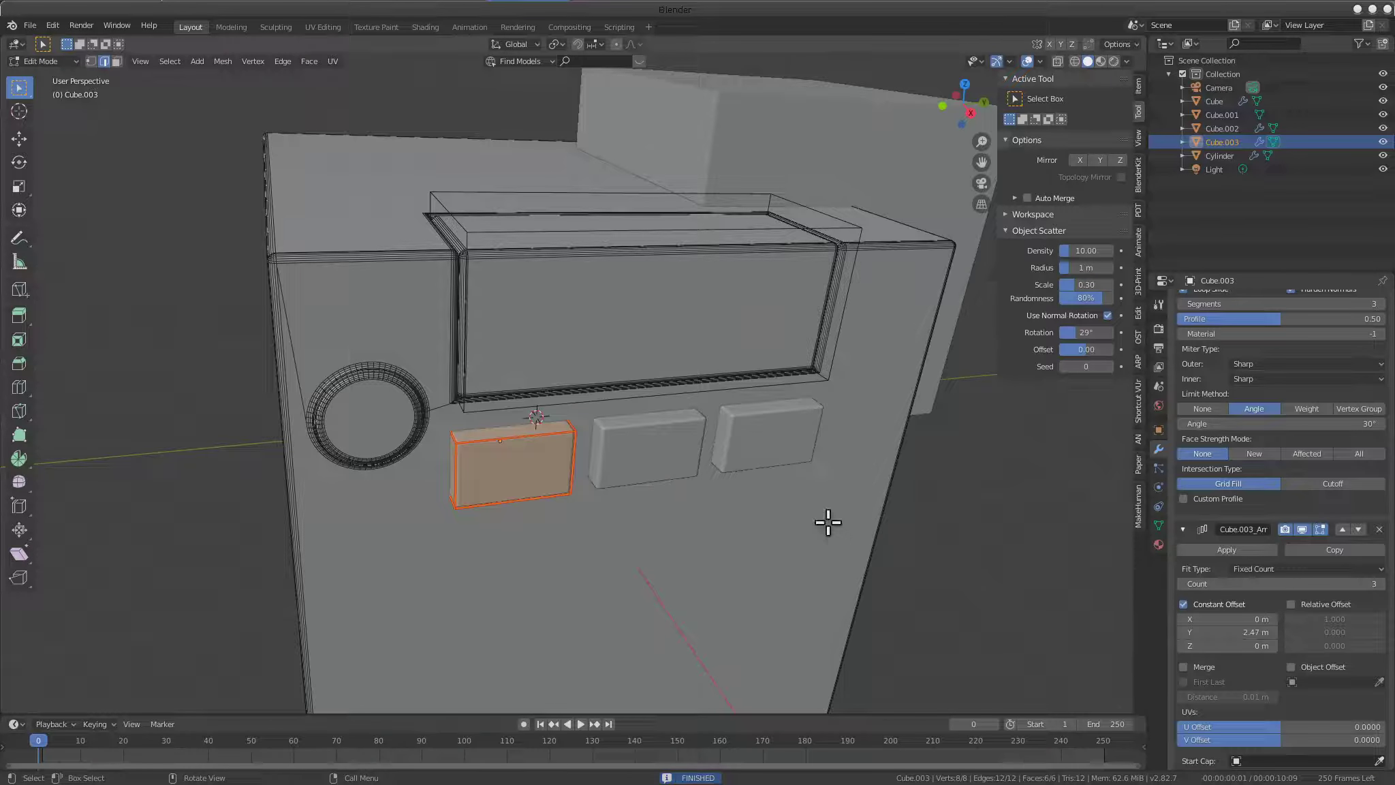
scroll(592, 489, up, 5)
scroll(749, 470, up, 2)
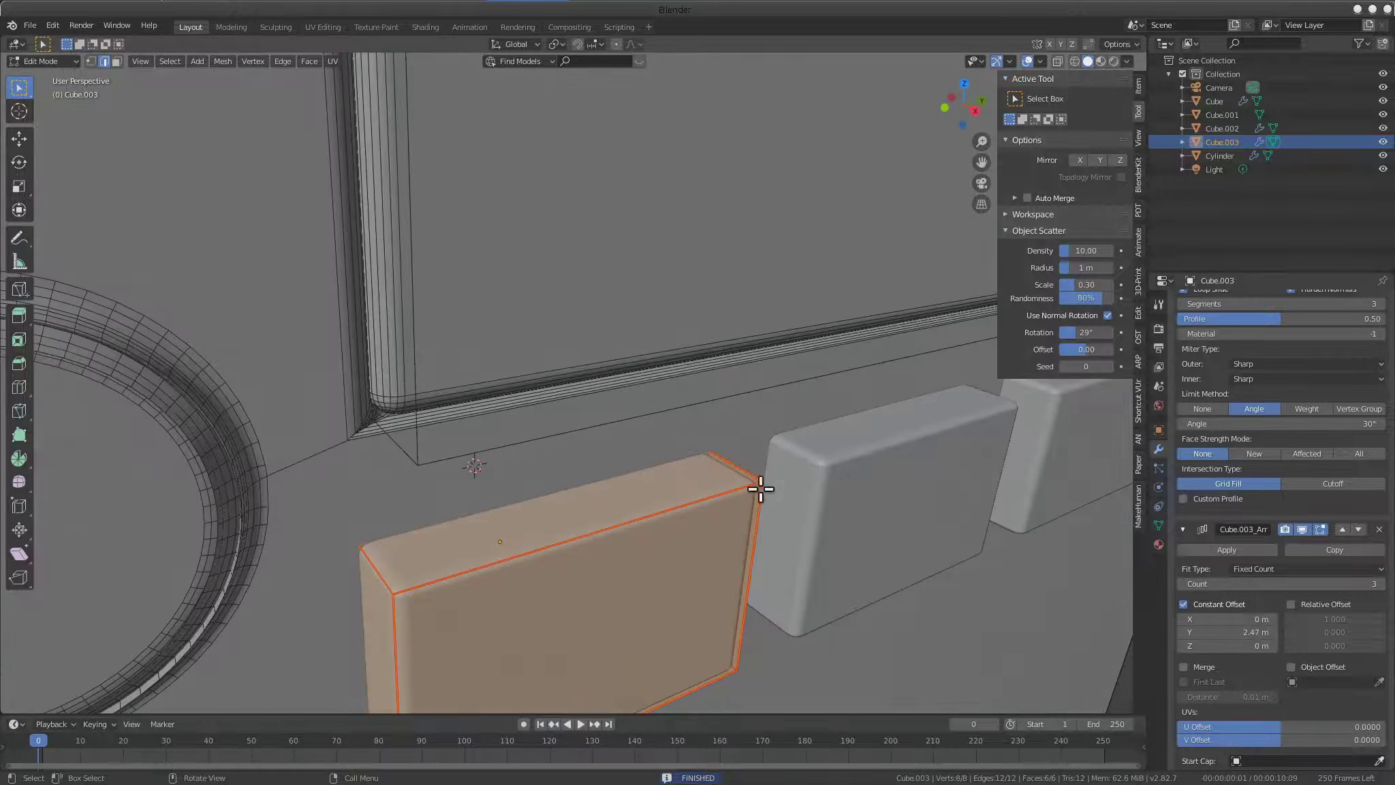
scroll(674, 429, up, 4)
shift+middle_drag(672, 432, 693, 403)
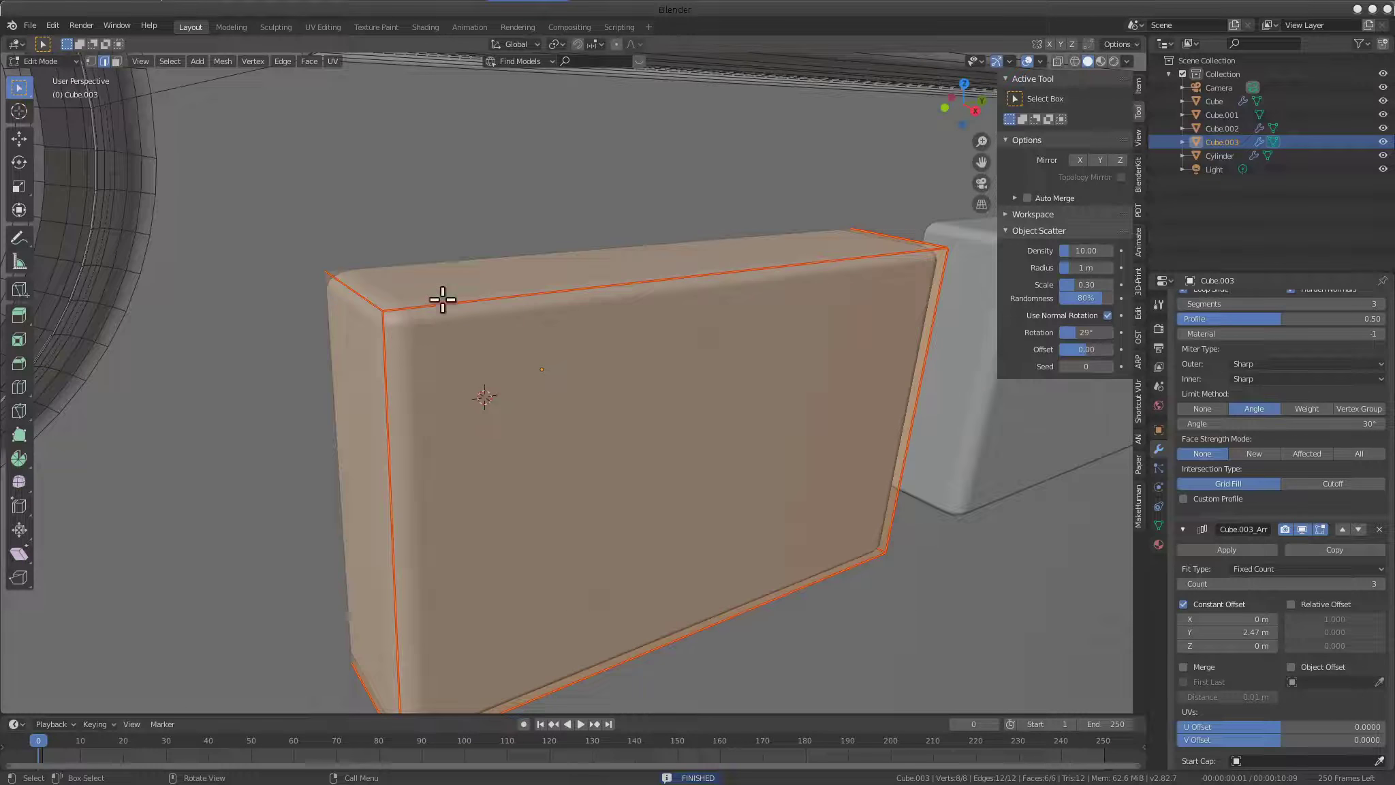
Return to Object Mode and select the button array object Cube.003
scroll(427, 302, down, 4)
mouse_move(427, 302)
middle_down()
mouse_move(446, 359)
mouse_move(423, 263)
middle_up()
key(Tab)
click(423, 264)
scroll(757, 411, up, 2)
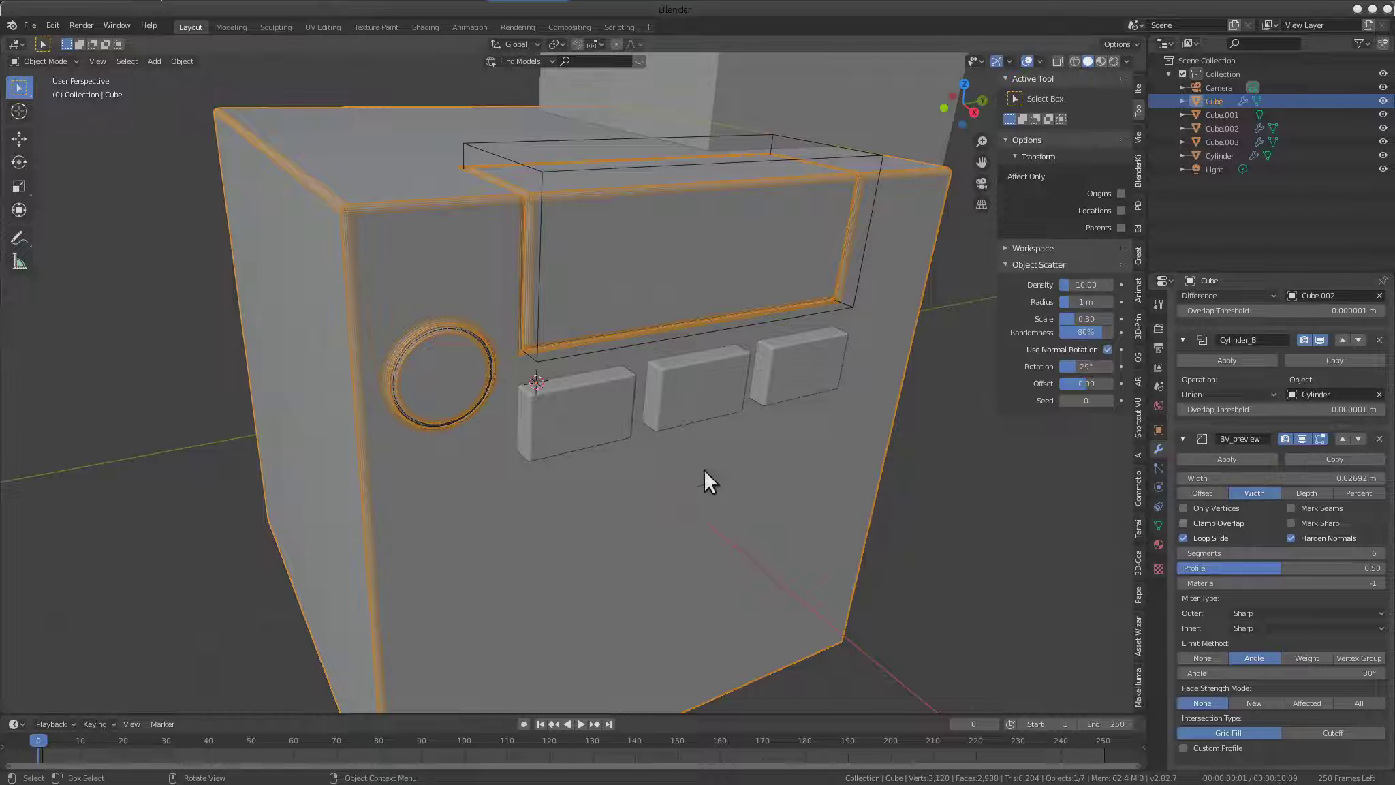
click(569, 417)
Orbit the view to face the three buttons squarely
middle_drag(675, 405, 685, 394)
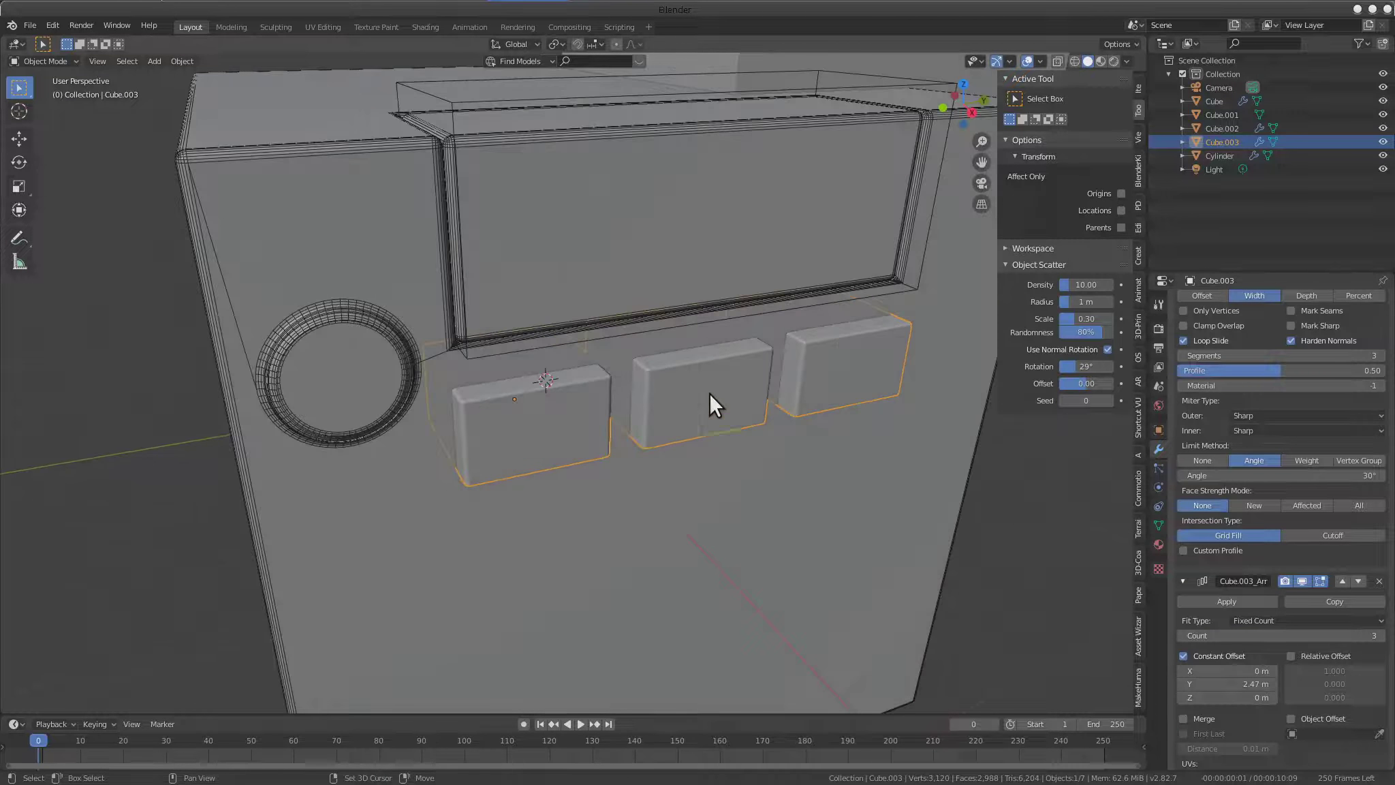
scroll(538, 413, up, 2)
middle_drag(538, 413, 732, 404)
scroll(1250, 690, down, 3)
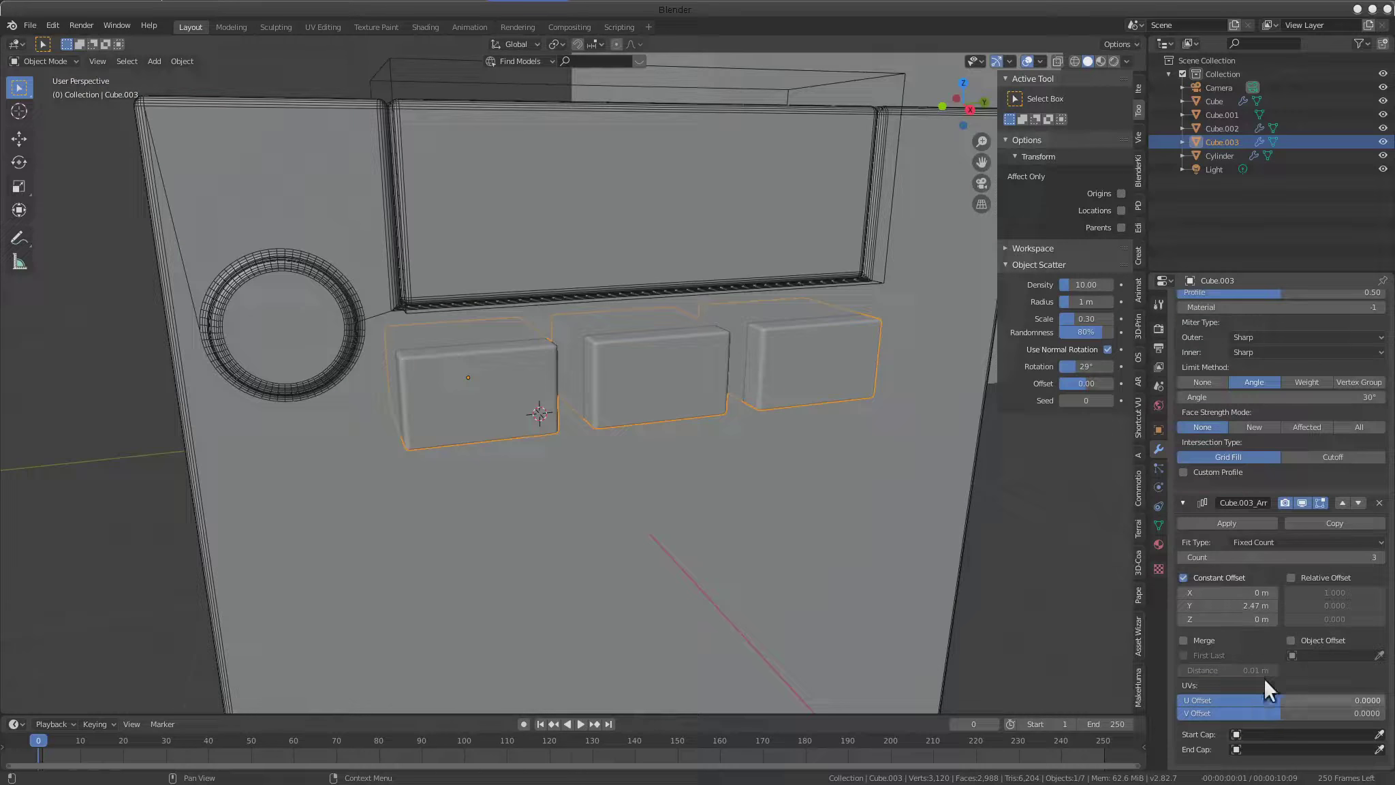
scroll(745, 403, down, 5)
middle_drag(745, 404, 601, 416)
scroll(554, 407, up, 3)
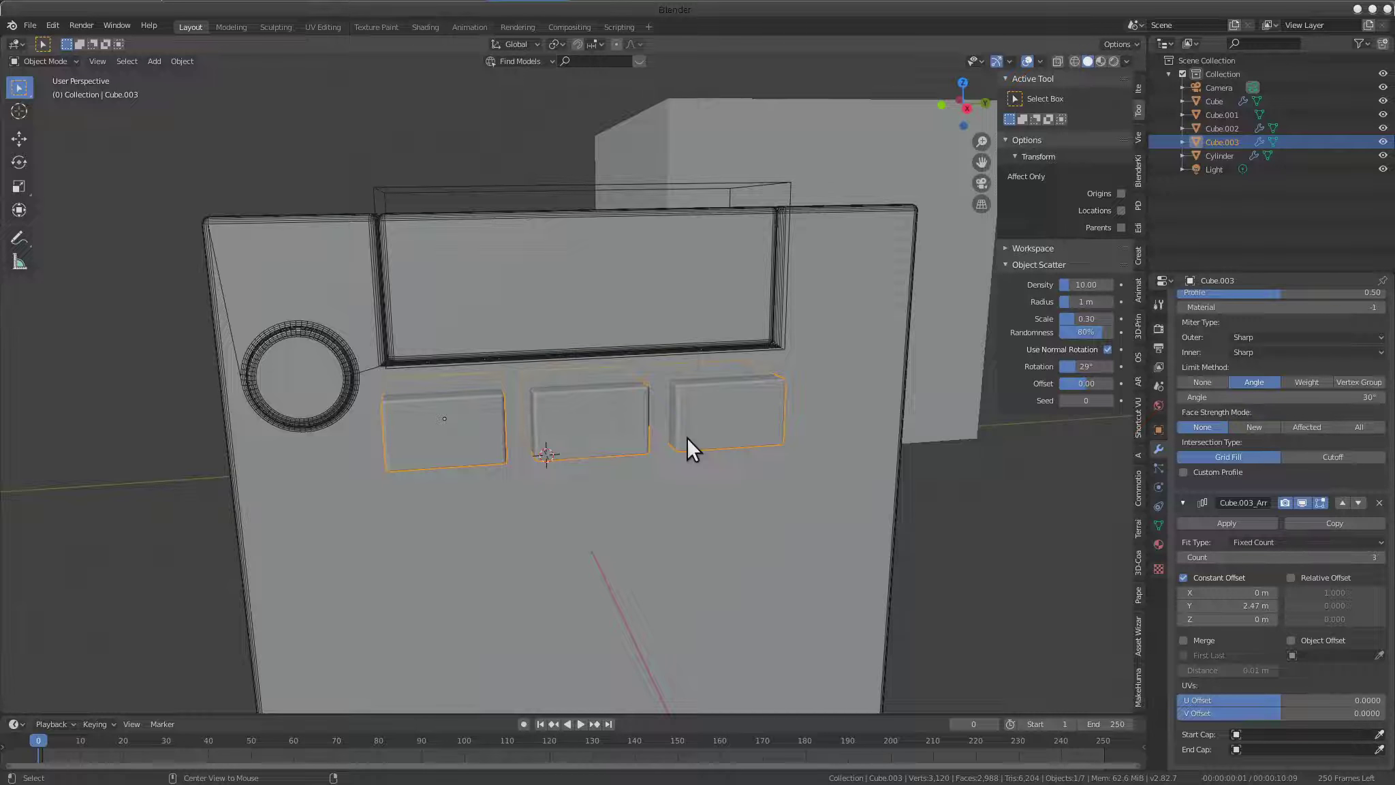
key(q)
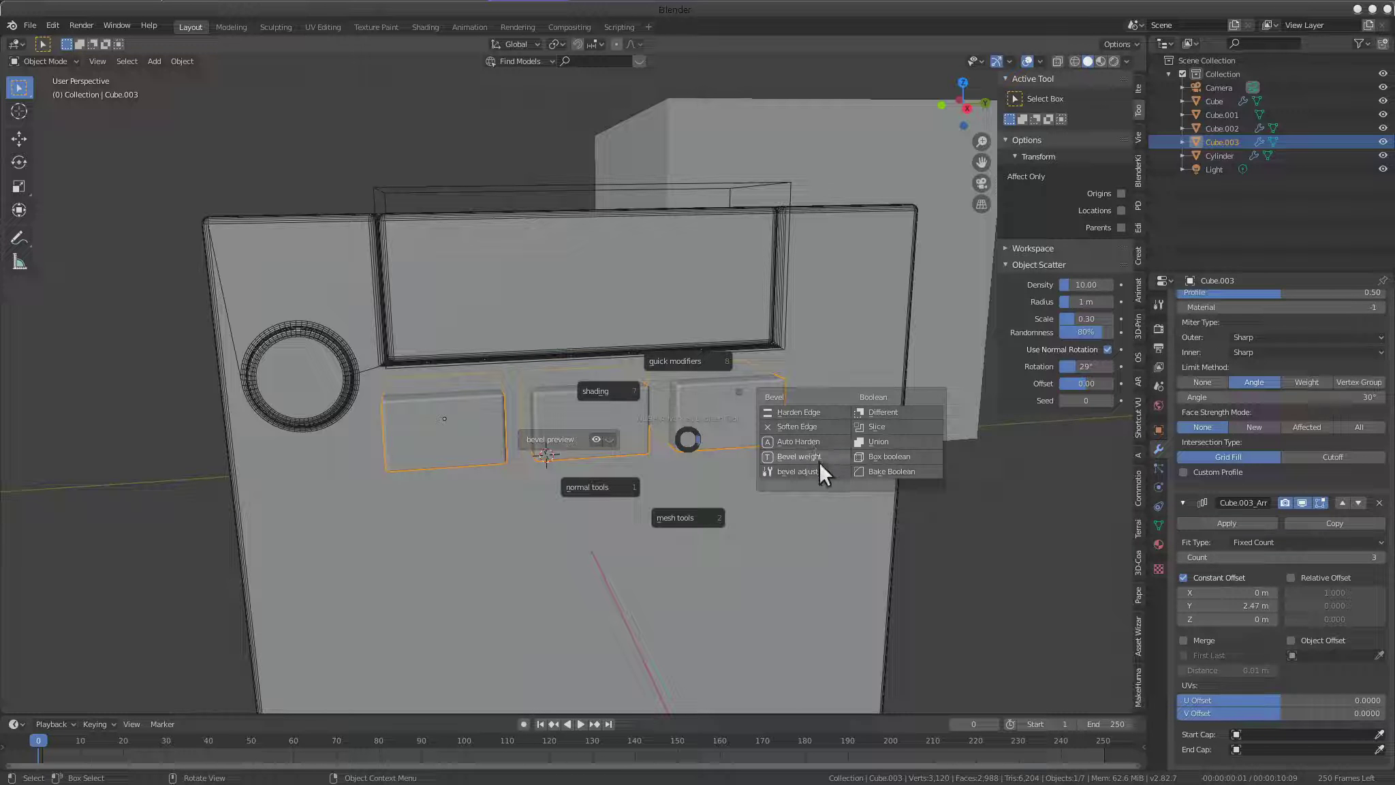
mouse_move(676, 362)
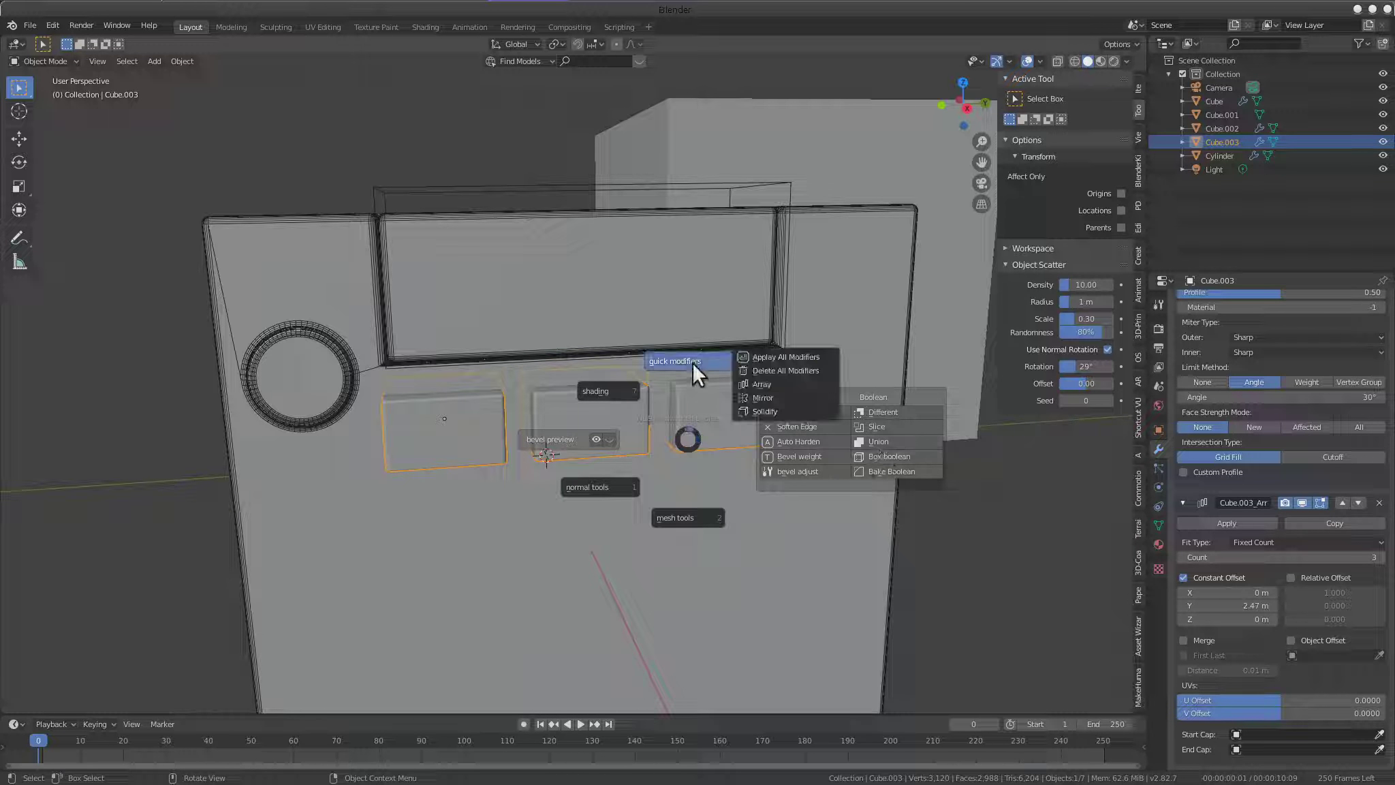
Keep the quick array at 3 buttons, then open the Add Modifier list
click(773, 383)
scroll(621, 394, down, 2)
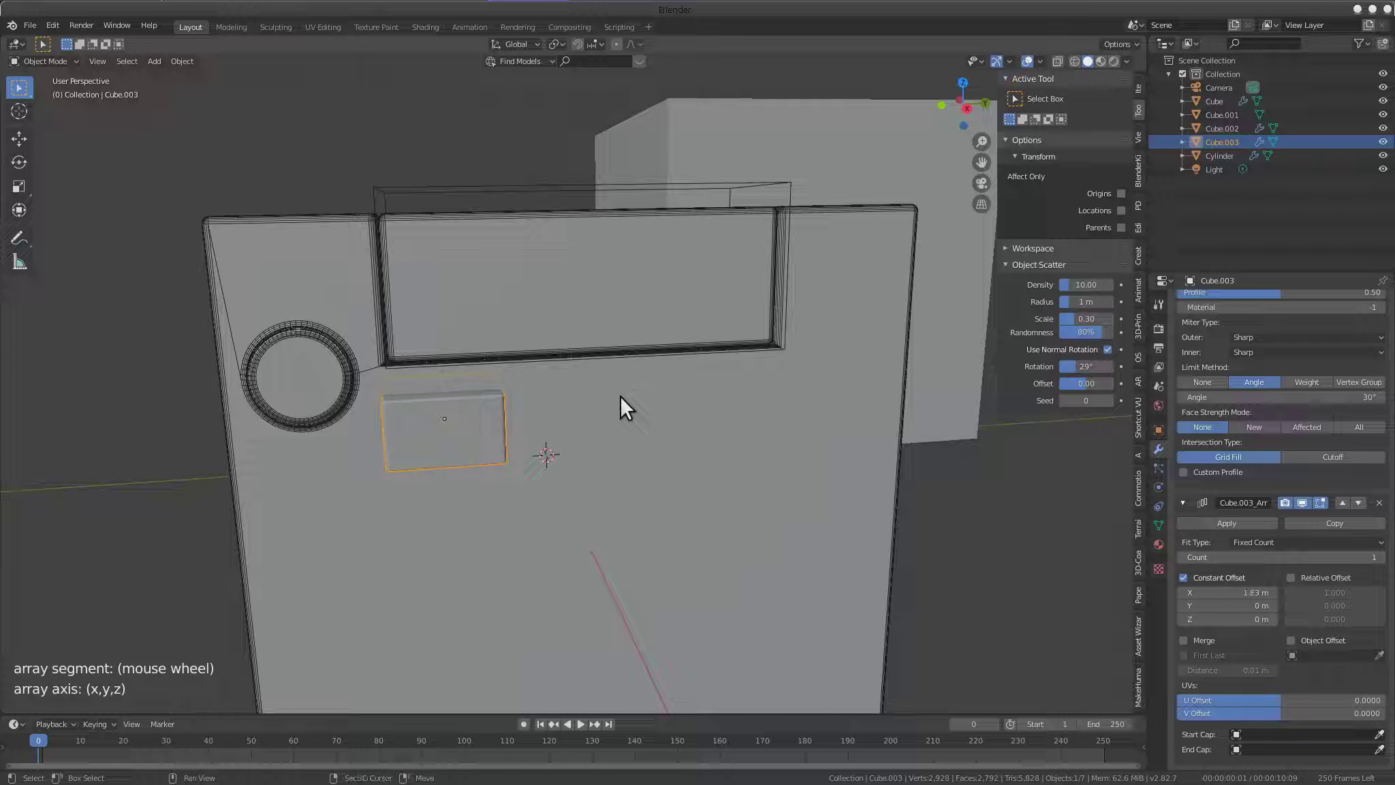
scroll(689, 453, up, 2)
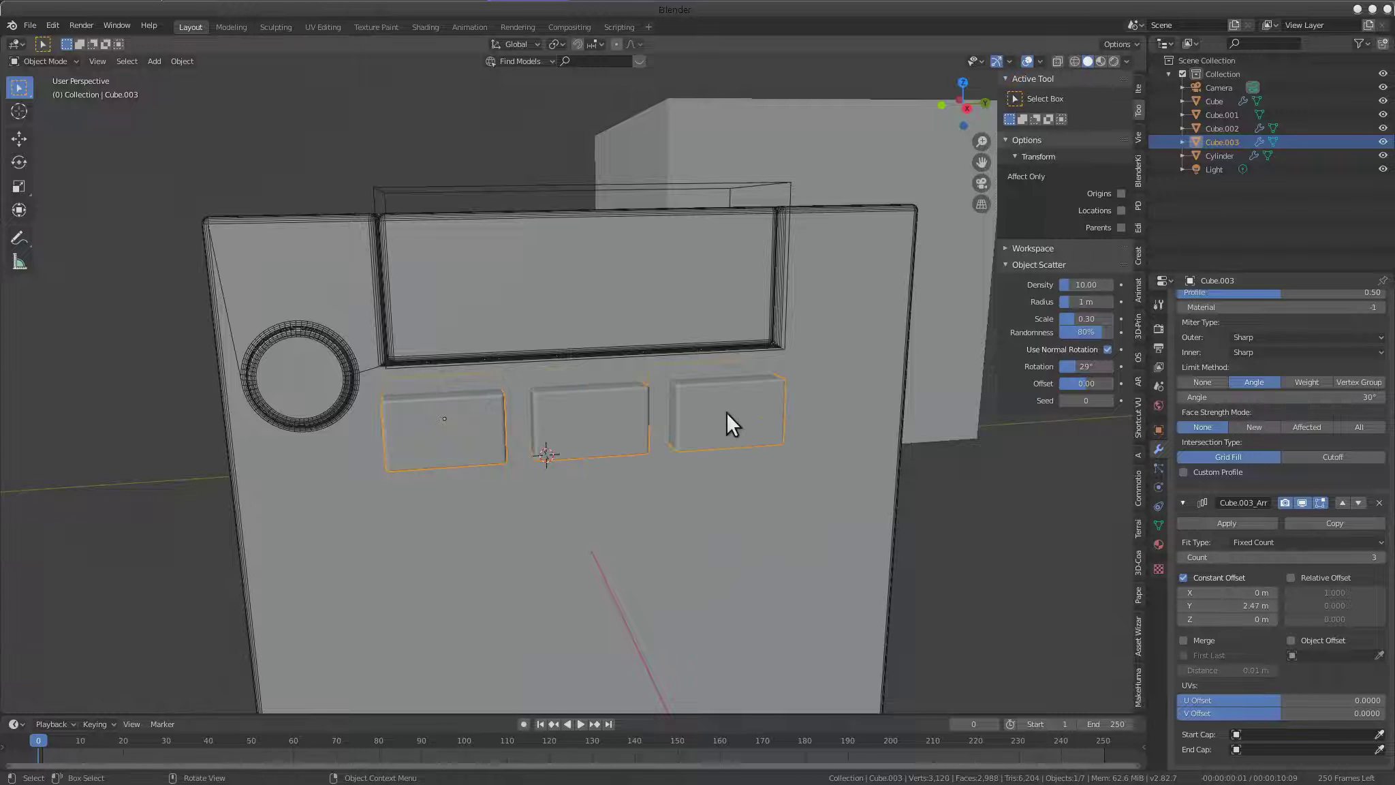
scroll(726, 412, down, 5)
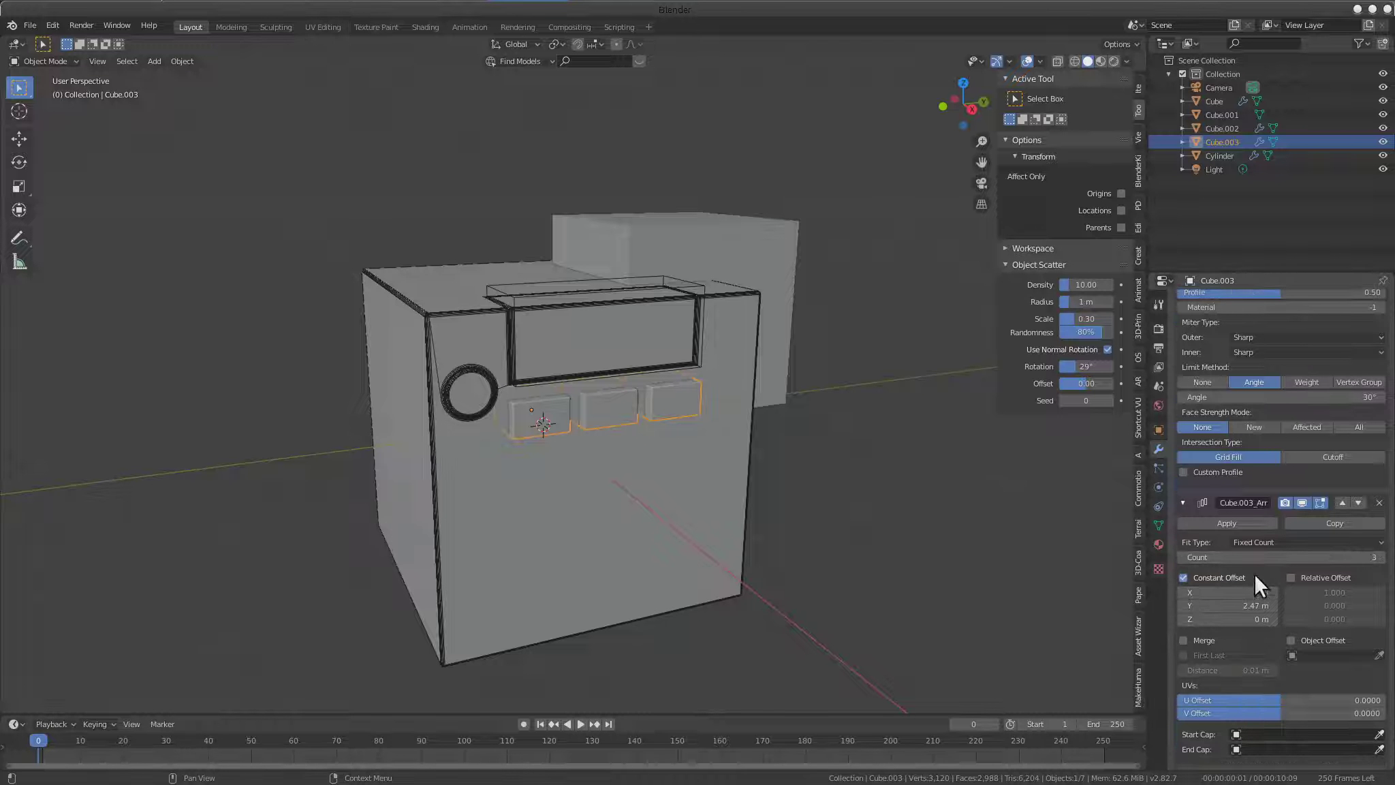
scroll(1254, 569, up, 4)
scroll(1253, 564, up, 3)
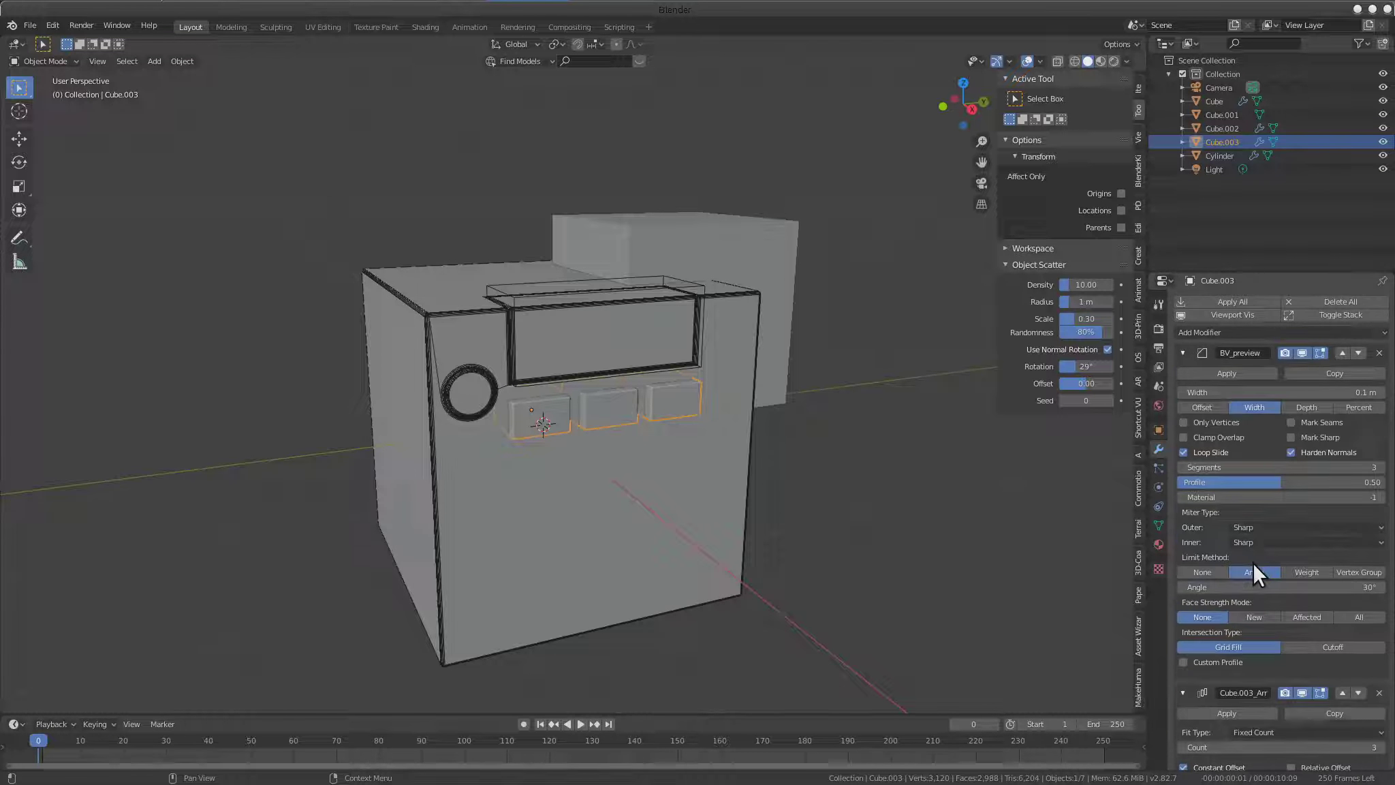
scroll(1252, 563, down, 5)
scroll(1252, 563, down, 2)
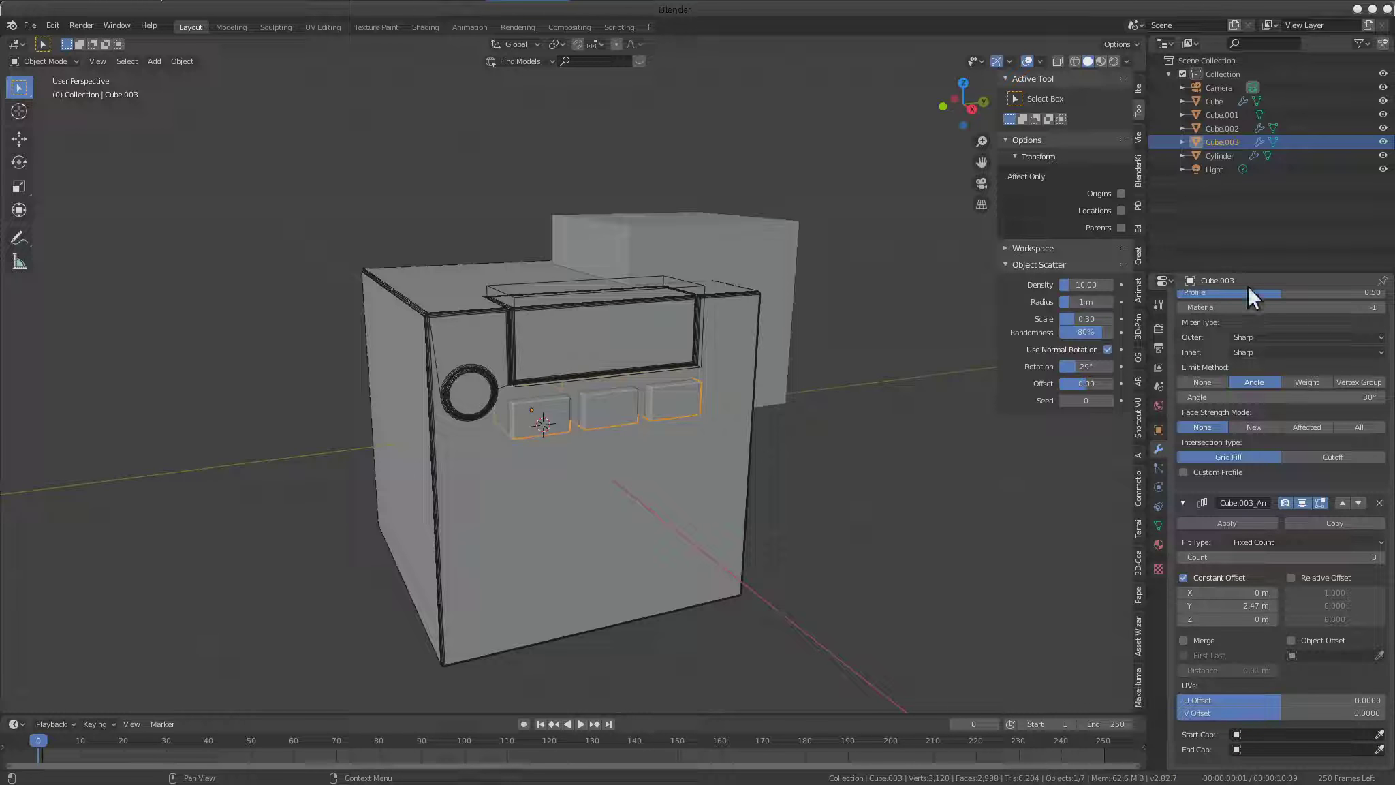
scroll(1288, 459, up, 3)
scroll(1287, 463, up, 4)
click(1223, 331)
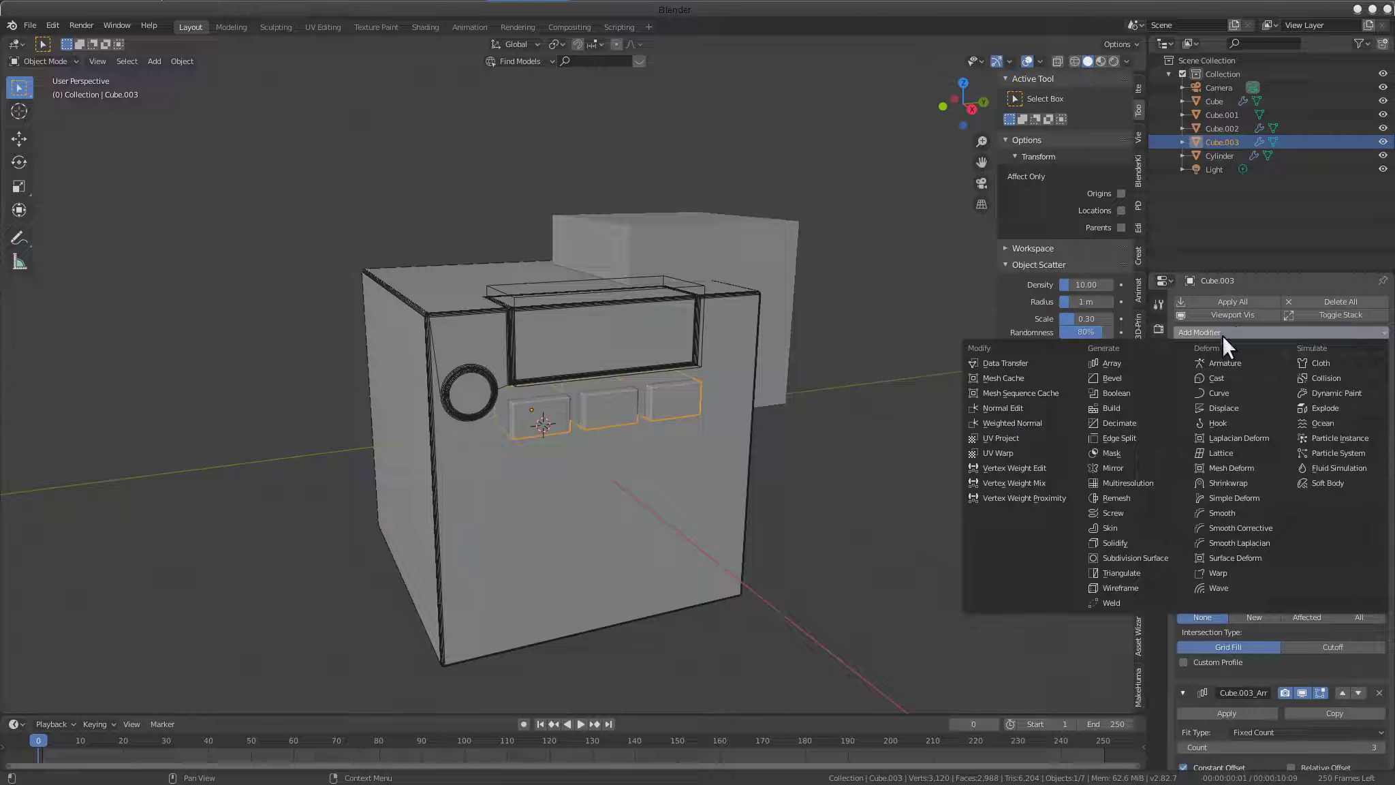
Add a second Array modifier to the button row
click(1136, 362)
scroll(1279, 496, down, 7)
scroll(1261, 504, down, 8)
scroll(1258, 494, down, 2)
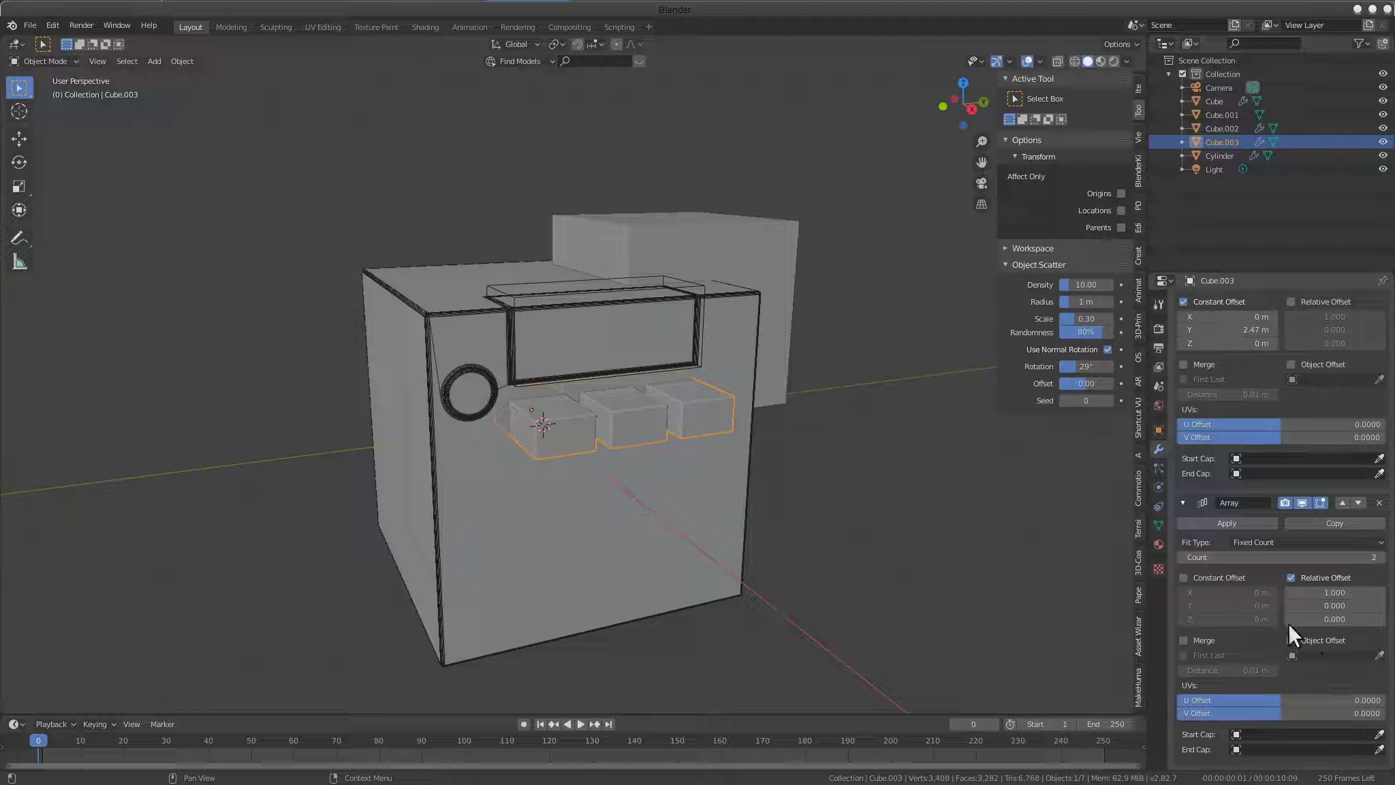
scroll(1318, 607, up, 2)
scroll(1321, 616, up, 4)
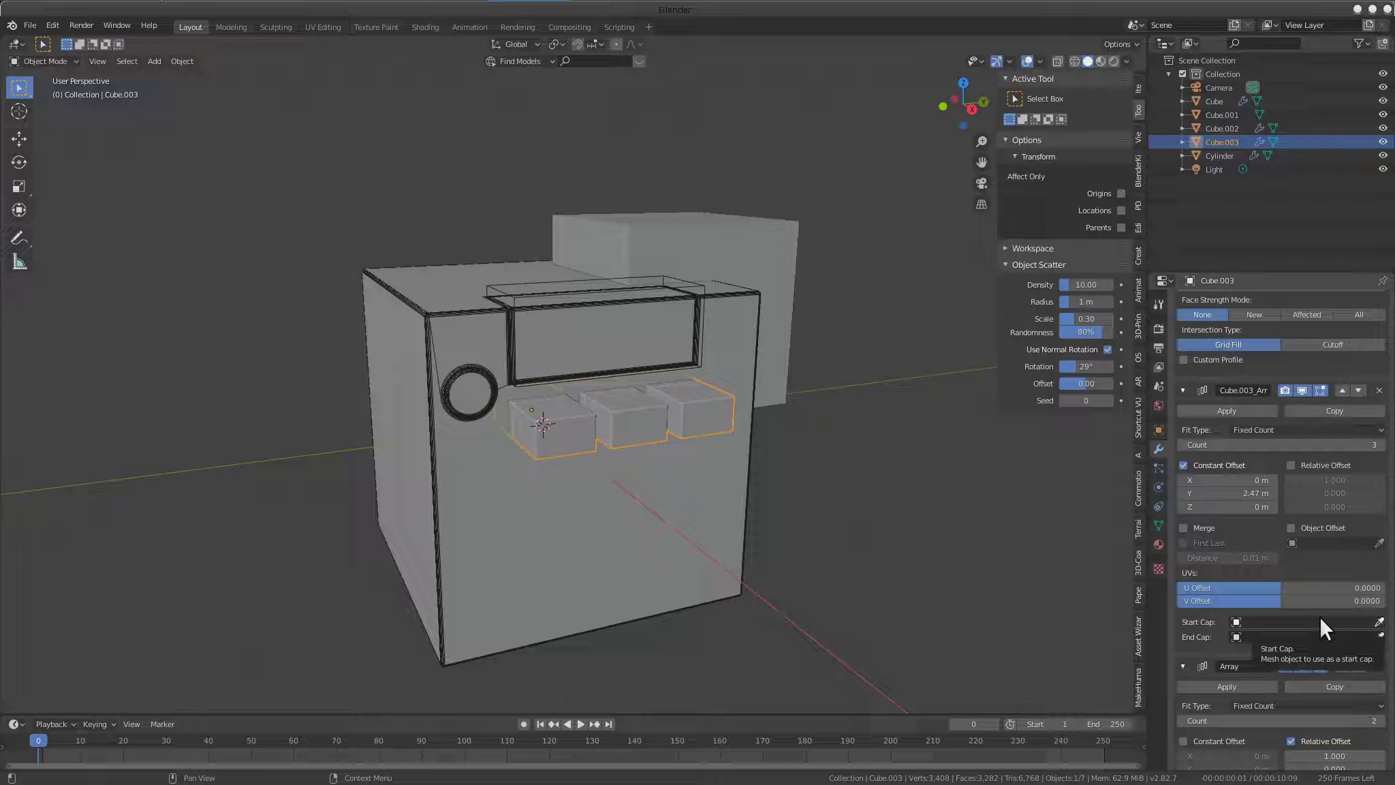
scroll(1321, 617, down, 2)
scroll(1284, 615, down, 1)
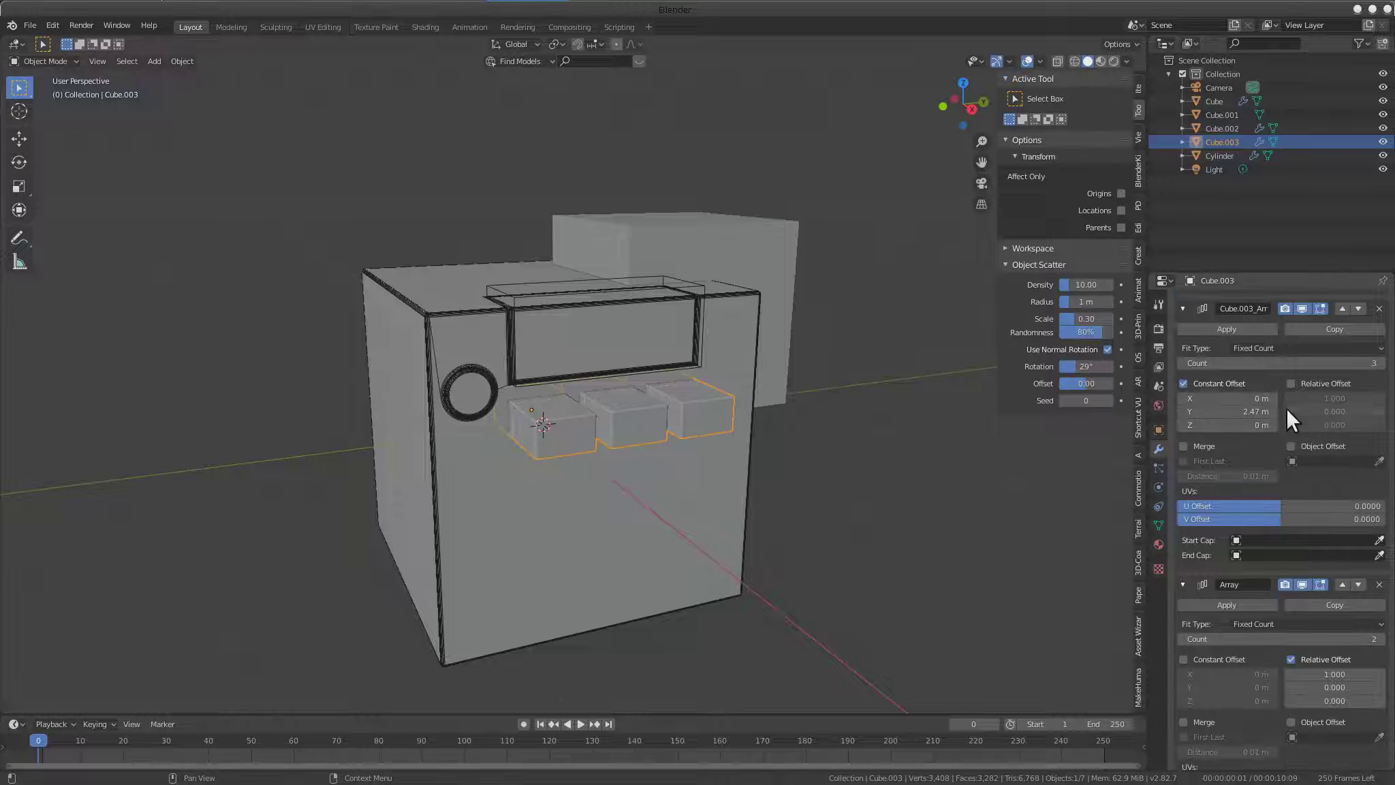
Give the second array a 2.46 m constant Z offset instead of relative offset
click(1193, 657)
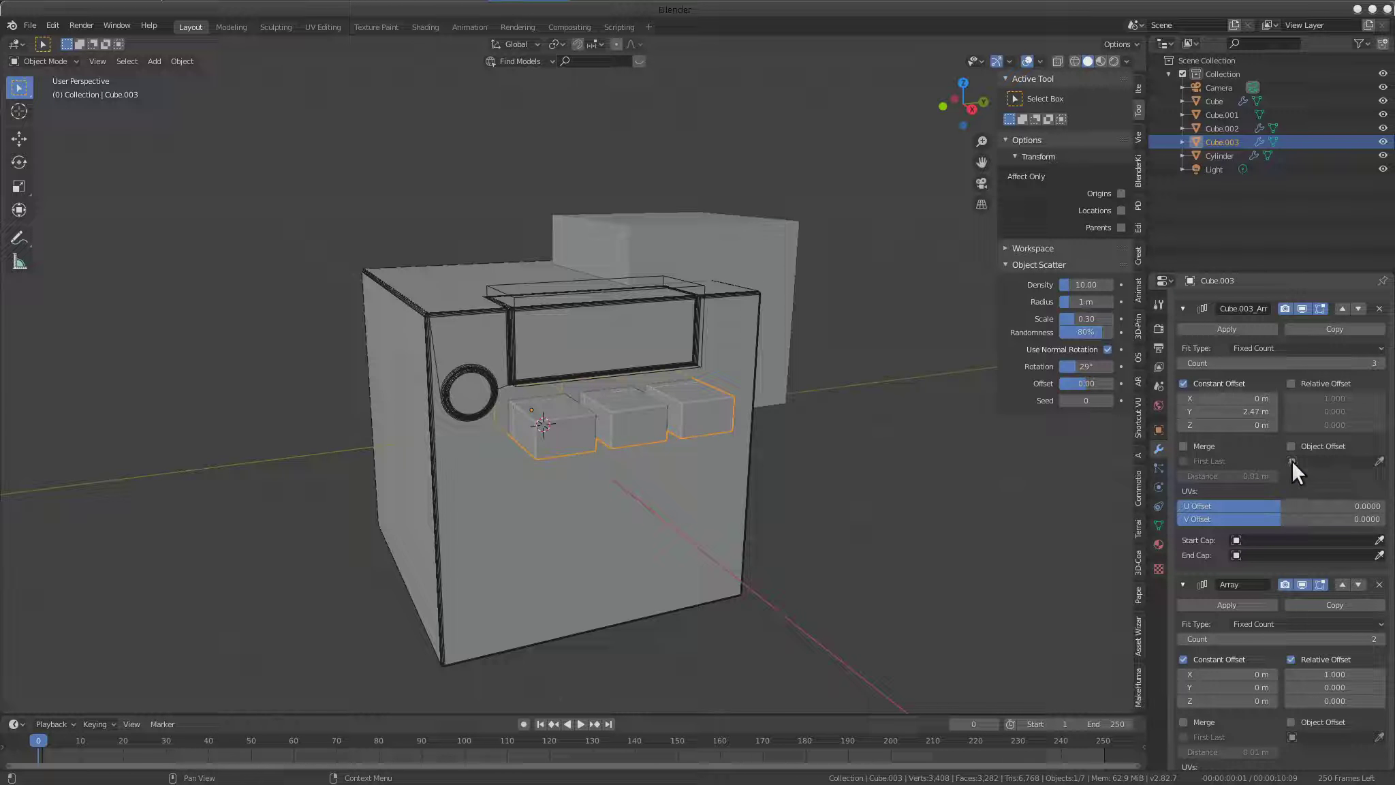
scroll(1306, 585, down, 1)
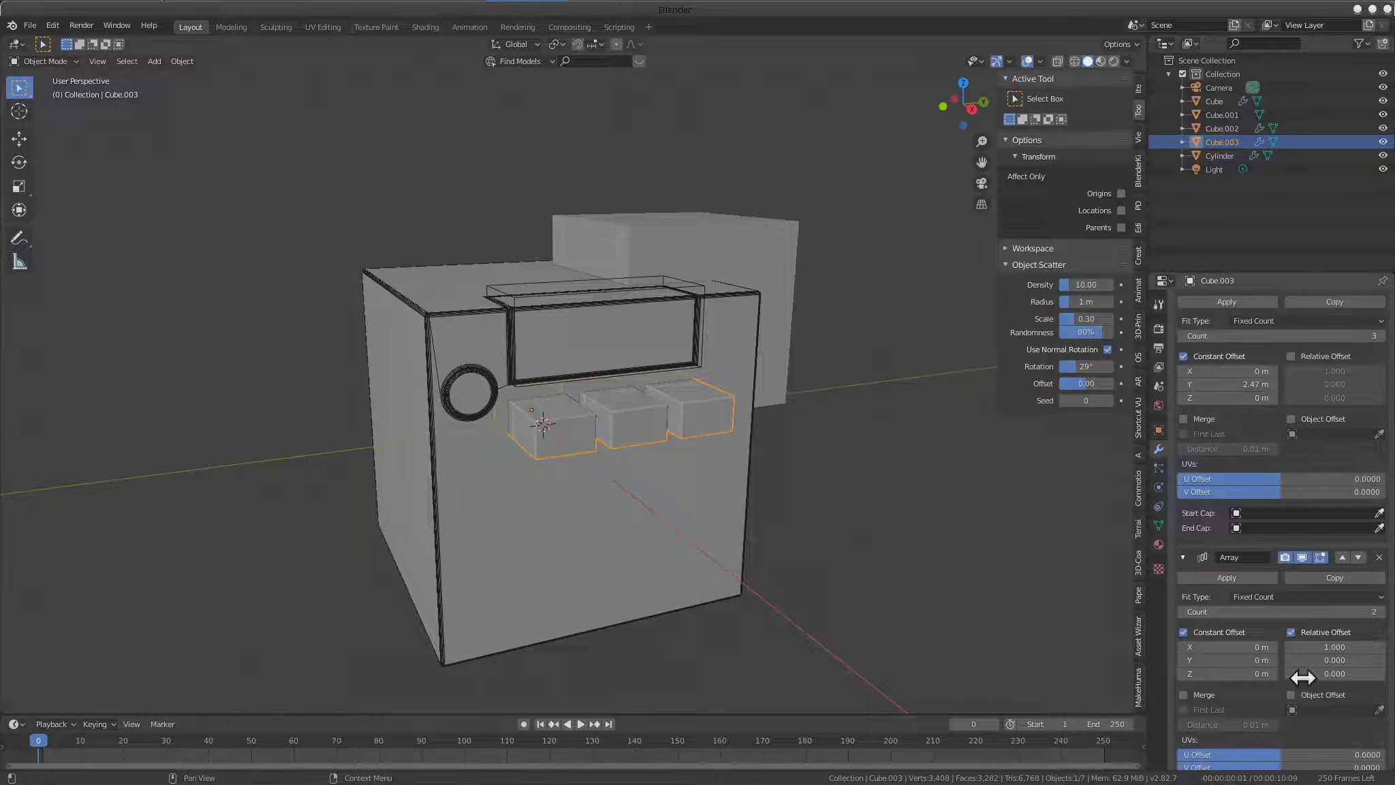
click(1294, 631)
scroll(1241, 605, down, 1)
drag(1250, 648, 1199, 648)
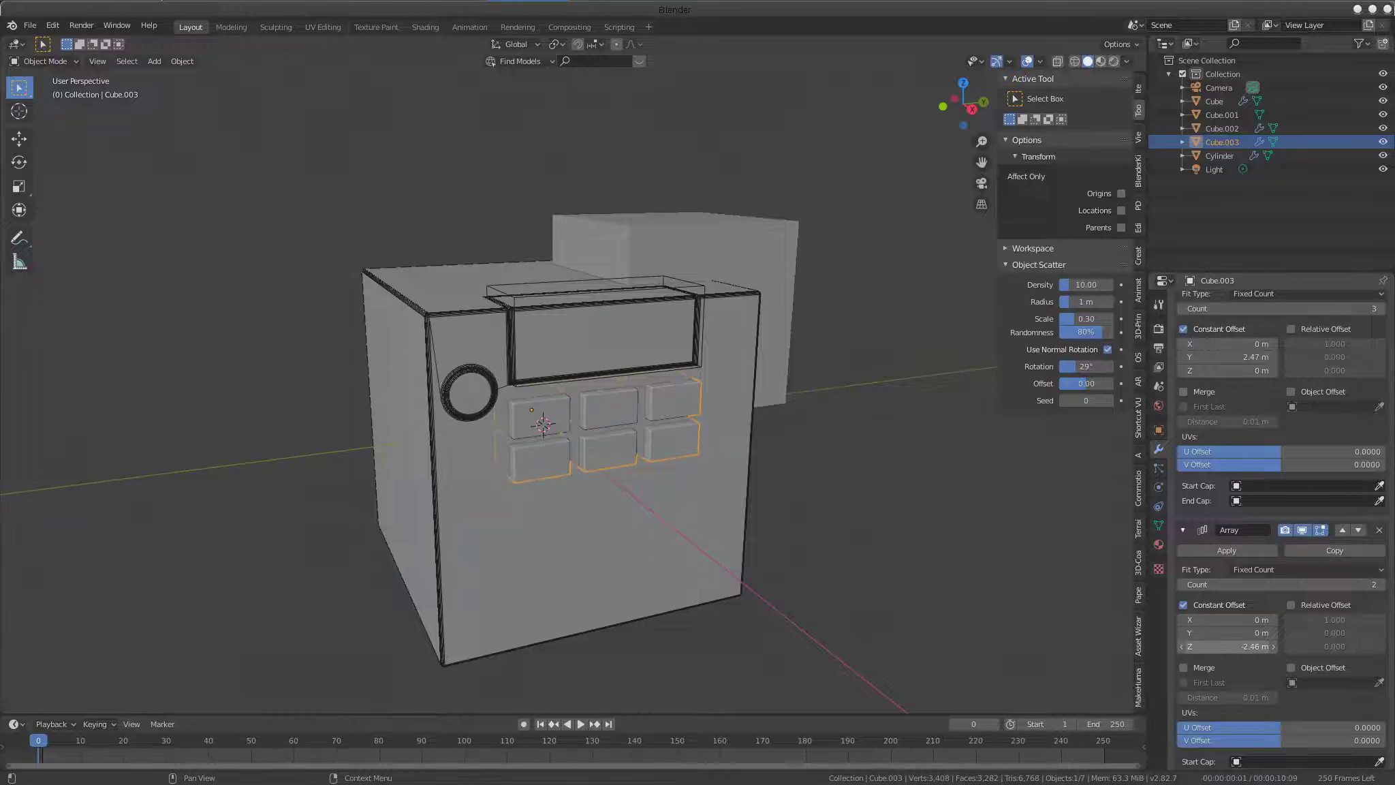
scroll(519, 519, up, 3)
key(alt+a)
mouse_move(685, 479)
middle_down()
mouse_move(543, 494)
mouse_move(706, 387)
mouse_move(581, 454)
middle_up()
scroll(696, 438, up, 4)
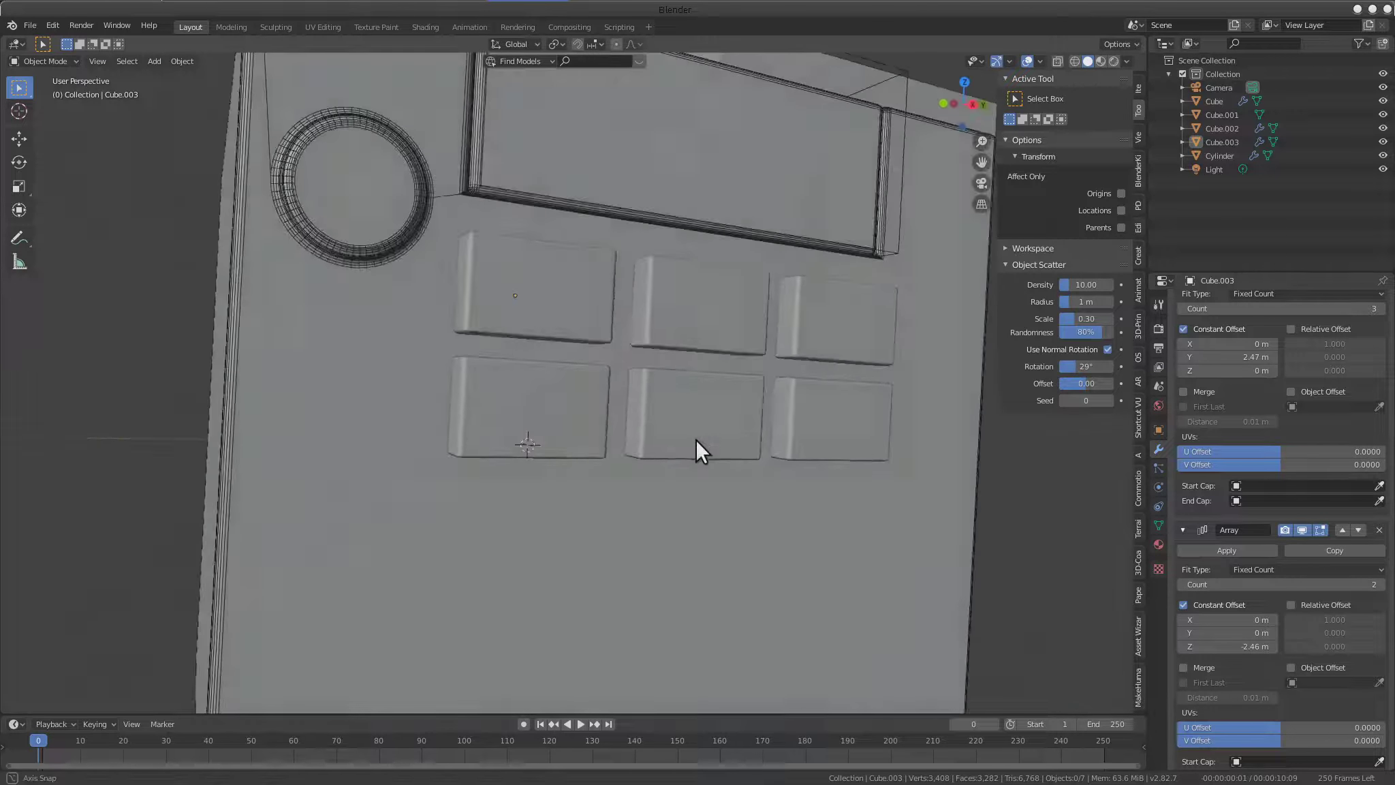
Select the button grid and scale it to 0.888
scroll(695, 438, down, 4)
click(811, 504)
scroll(721, 451, up, 3)
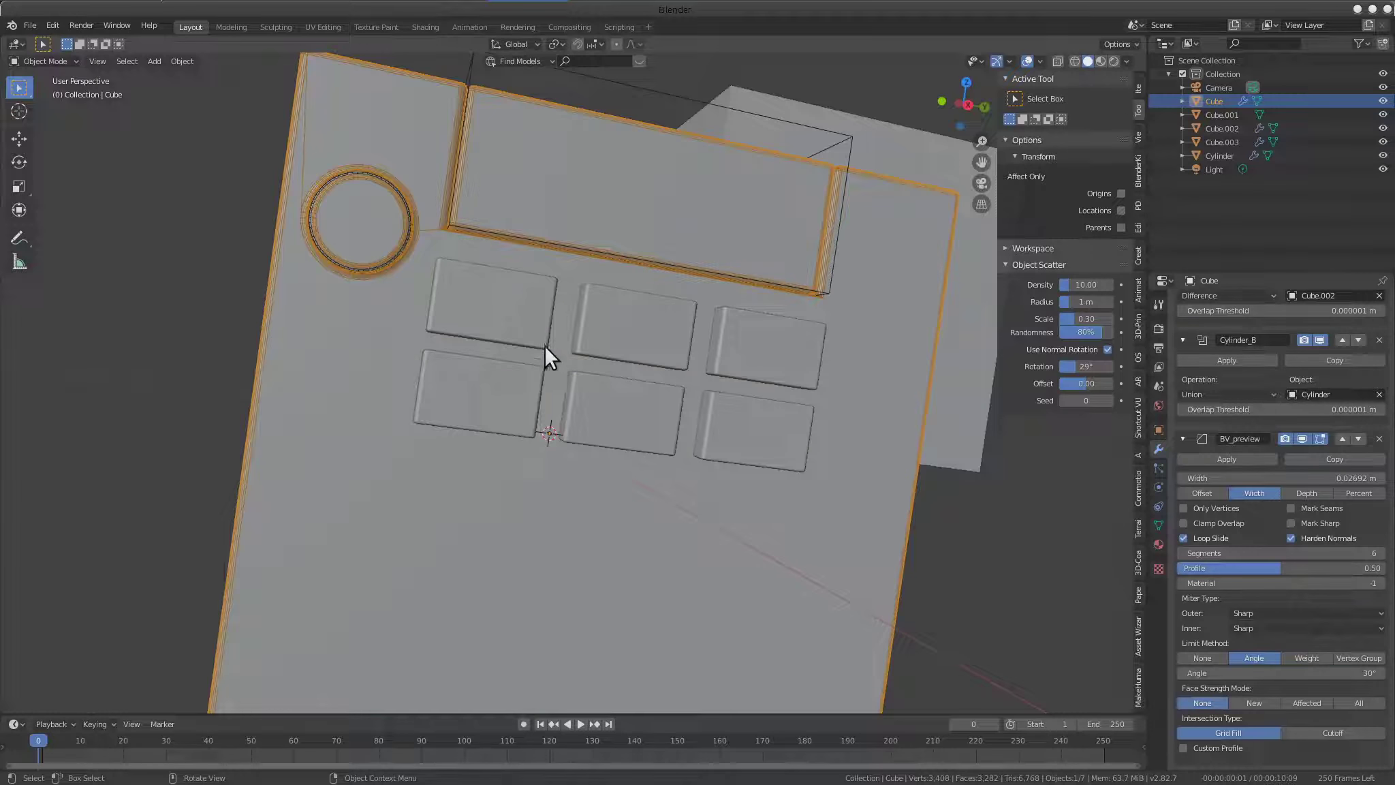
click(590, 337)
middle_drag(734, 342, 738, 349)
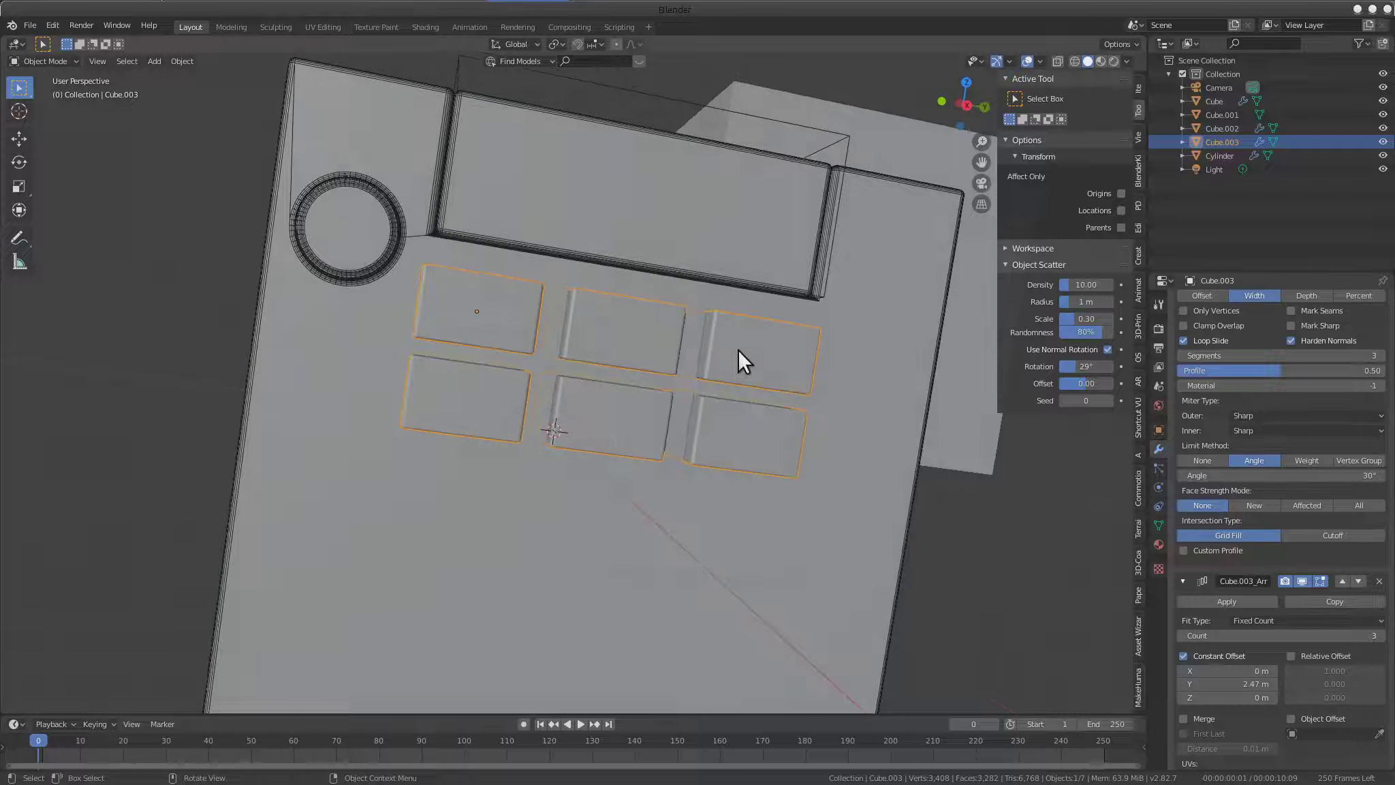
key(s)
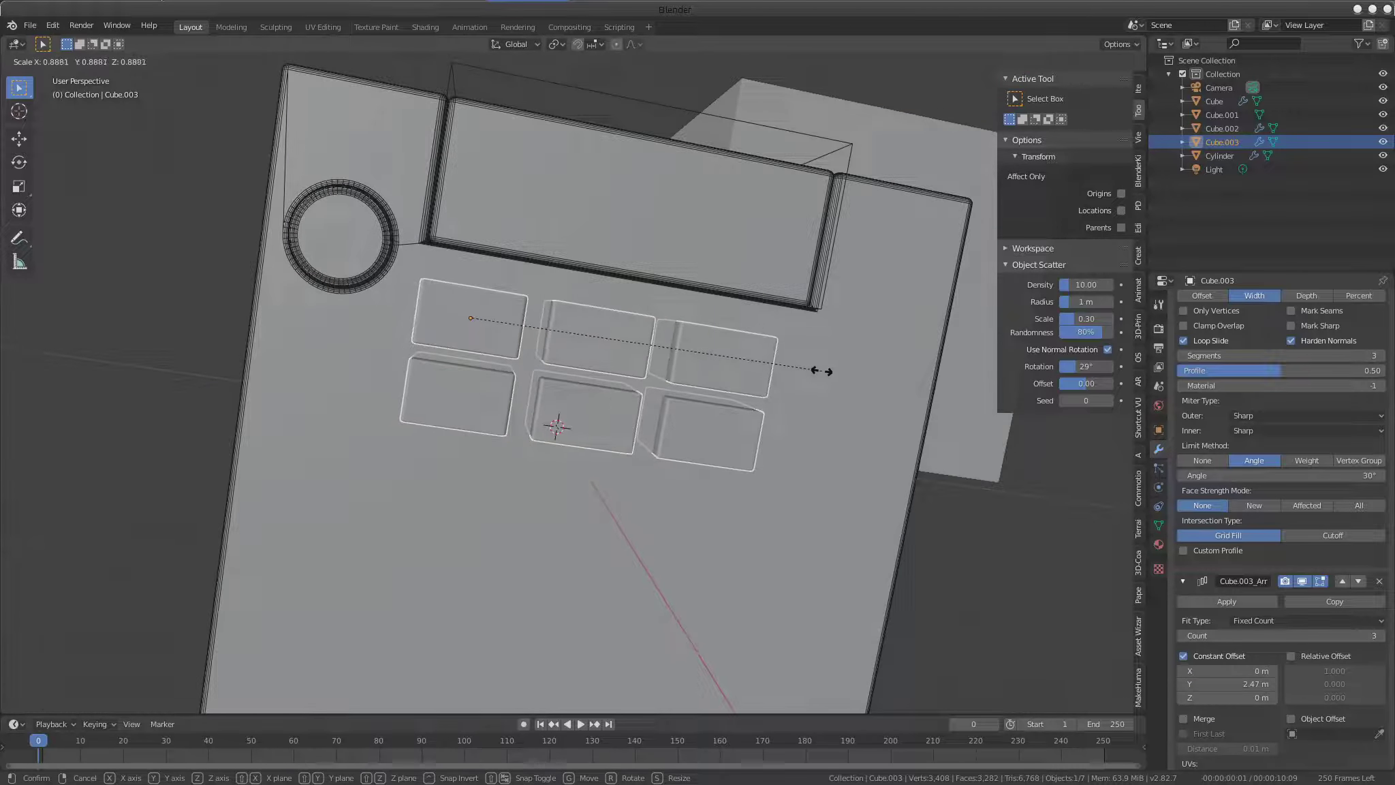
click(822, 380)
Shift the grid 0.0678 m in Y and 0.0761 m in Z to centre it below the slot
key(g)
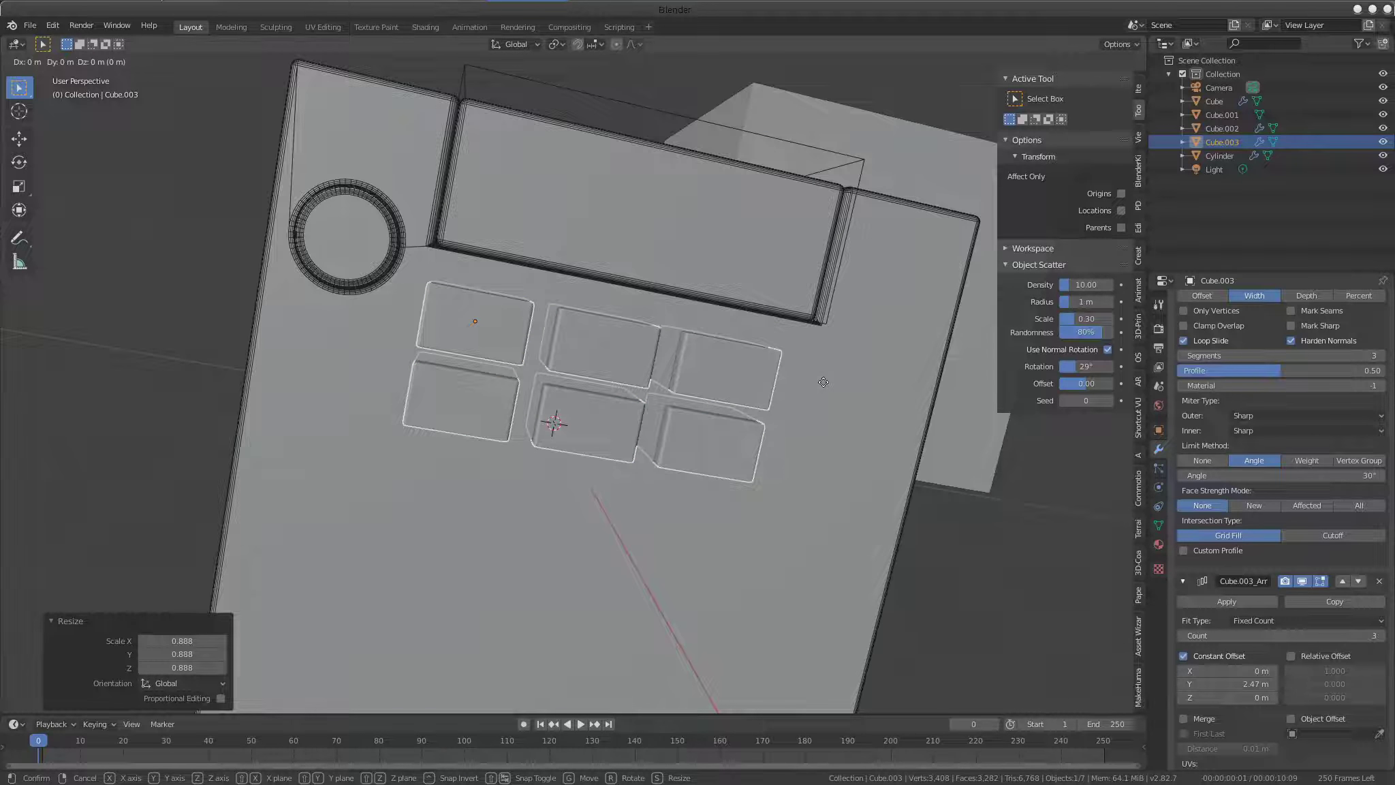
key(x)
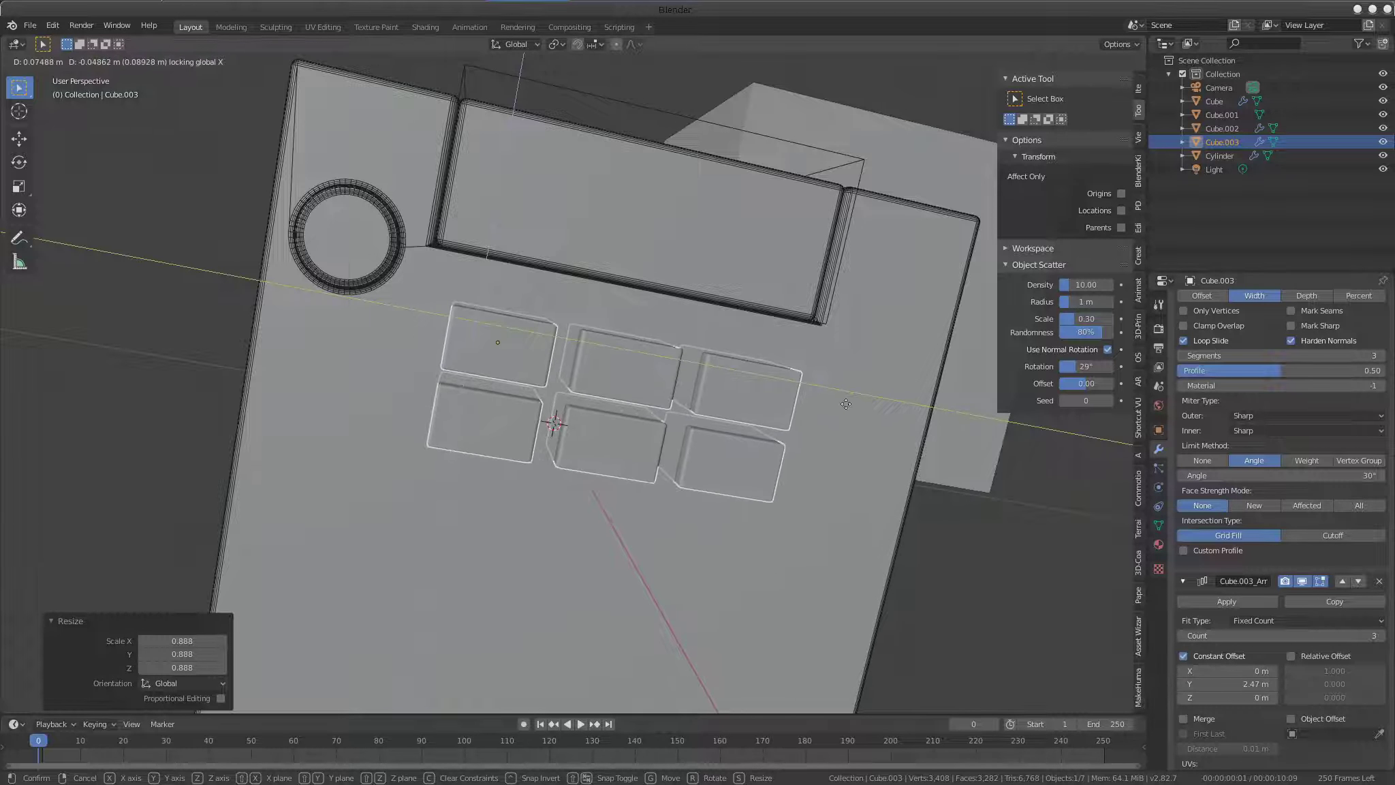
key(y)
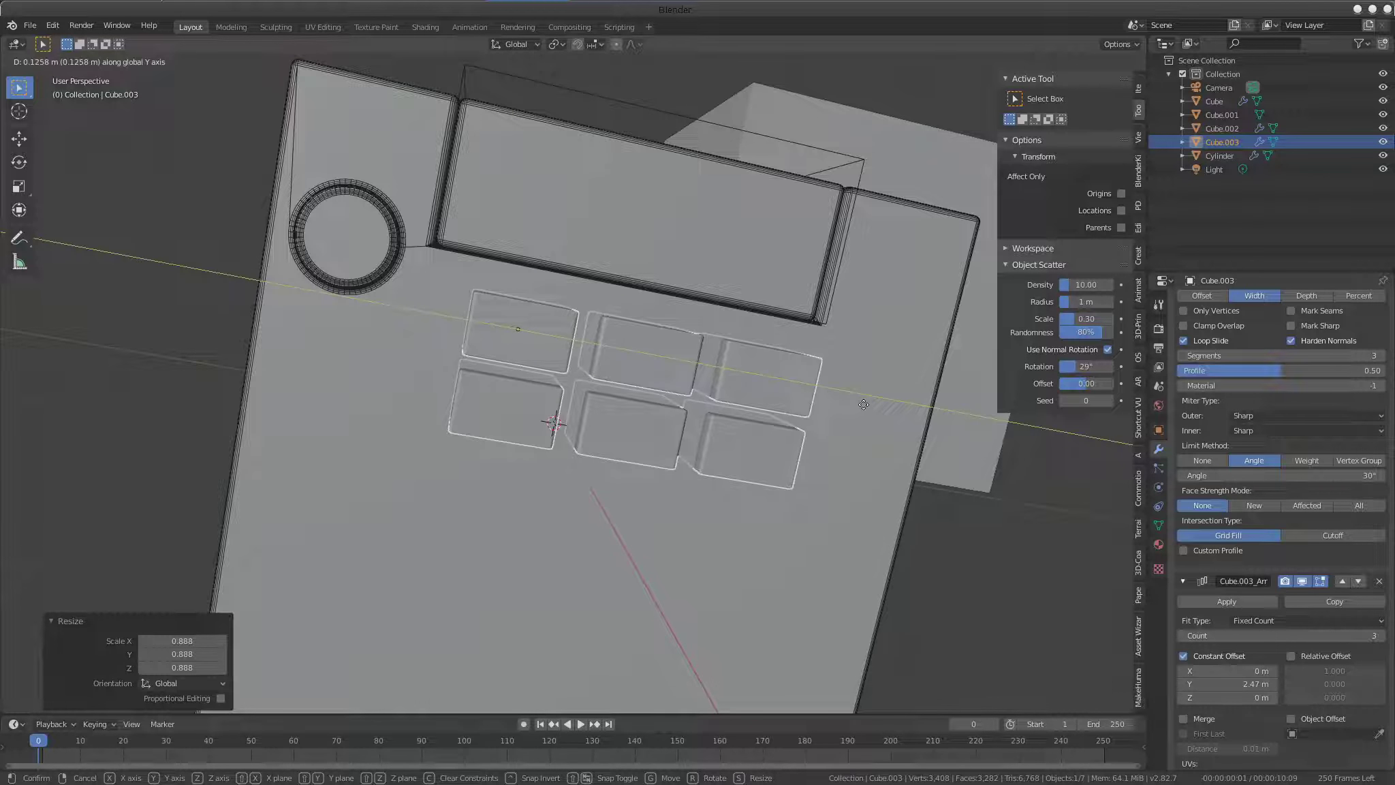
click(857, 407)
middle_drag(804, 322, 795, 335)
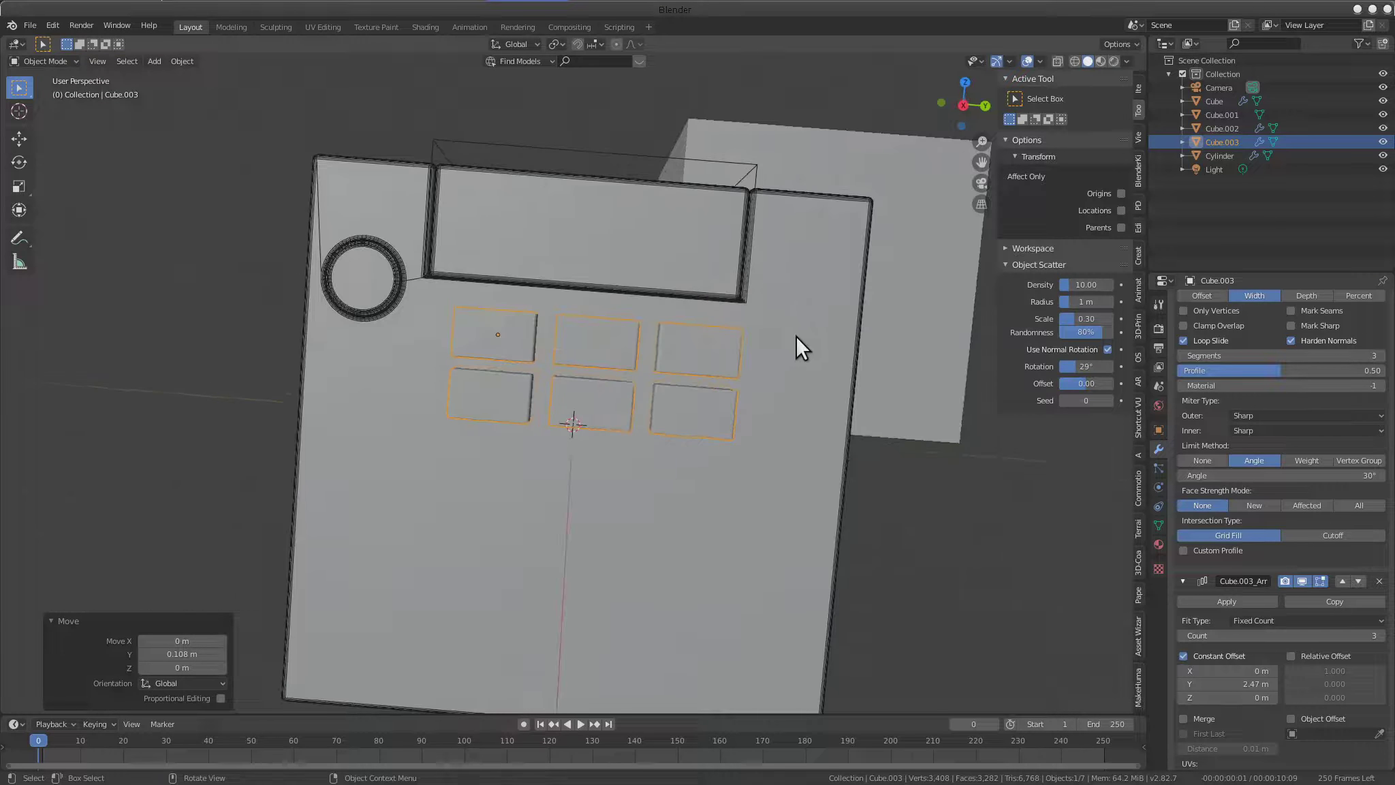
key(g)
key(shift+x)
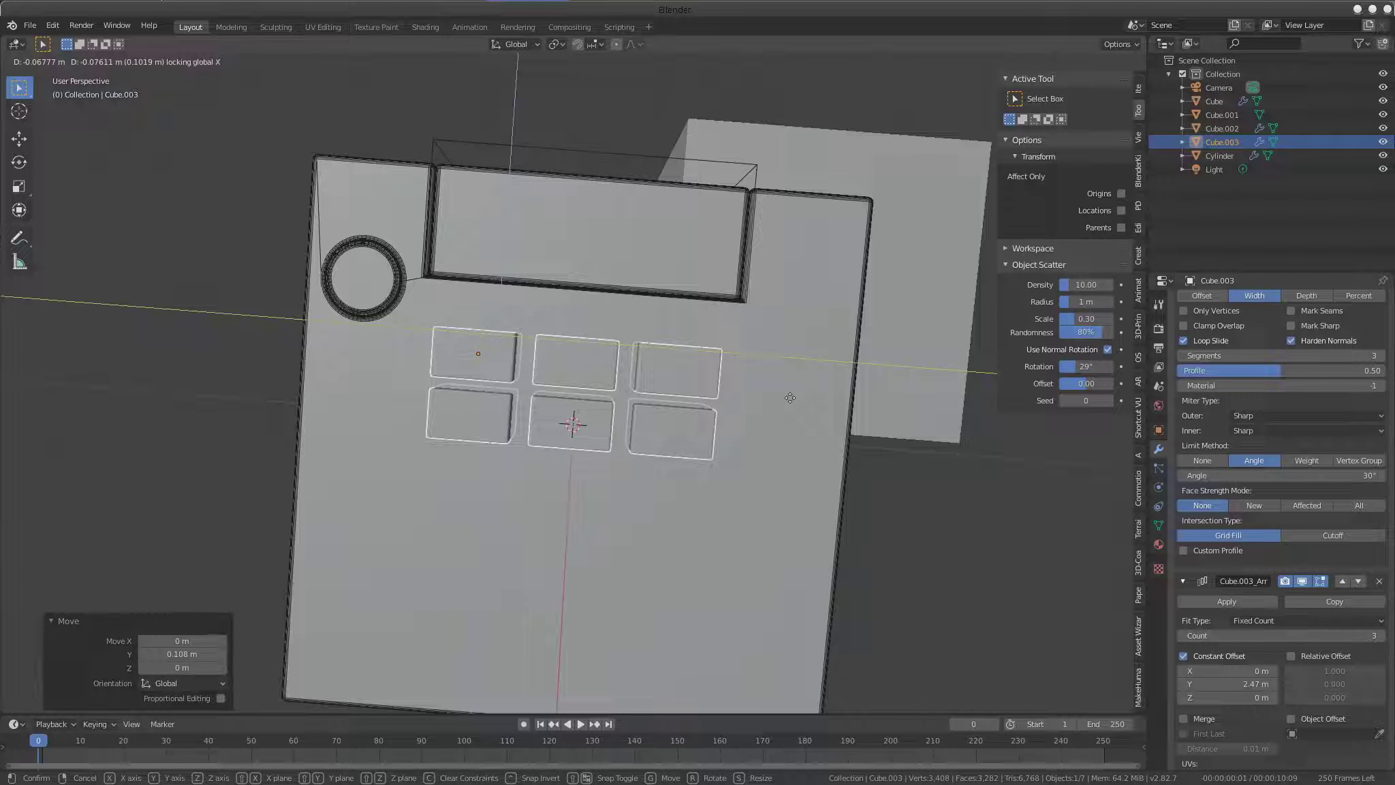
click(790, 398)
mouse_move(763, 397)
middle_down()
mouse_move(560, 357)
mouse_move(592, 350)
mouse_move(544, 369)
middle_up()
key(shift+a)
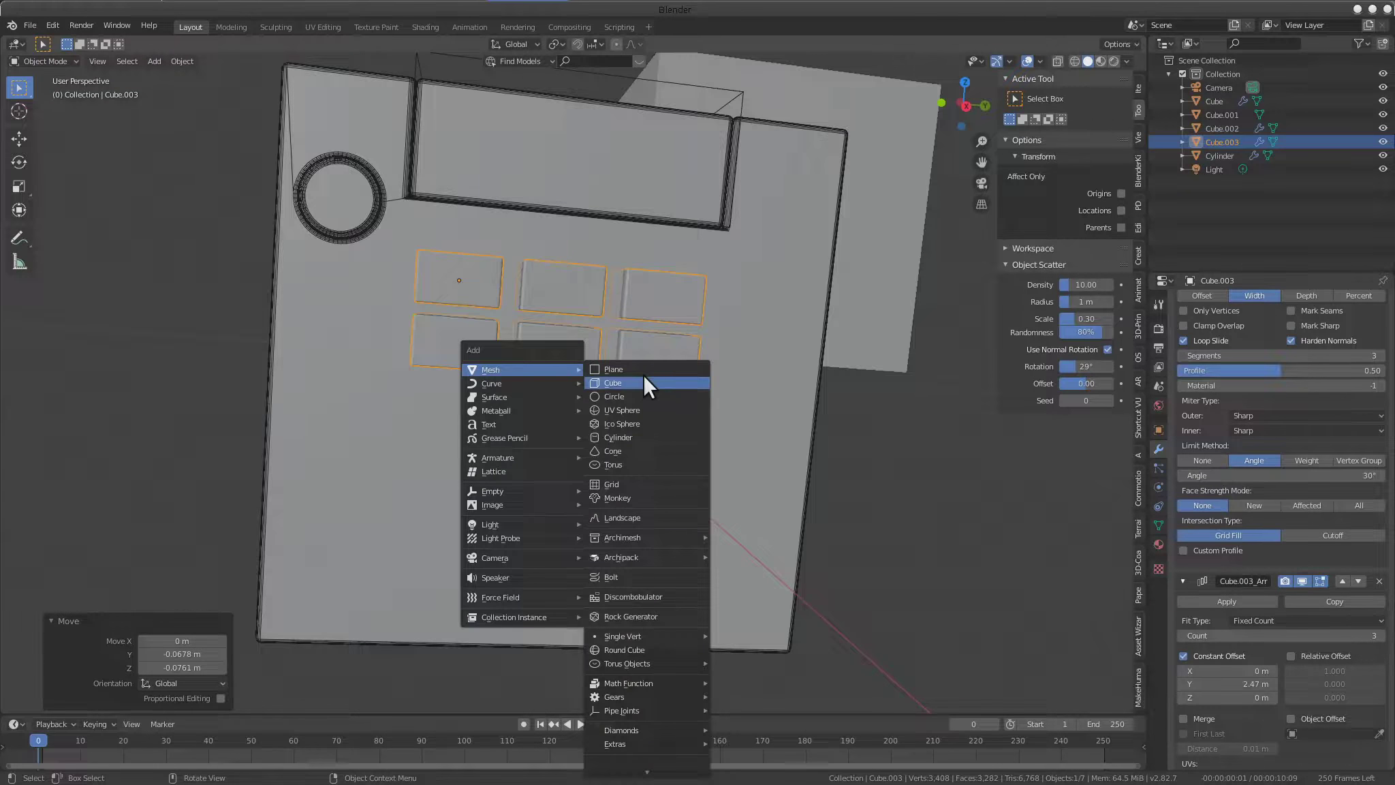
Add a new cube, scale it to 0.610, and move it 0.761 m along X into the front face
click(645, 379)
scroll(646, 380, down, 3)
key(s)
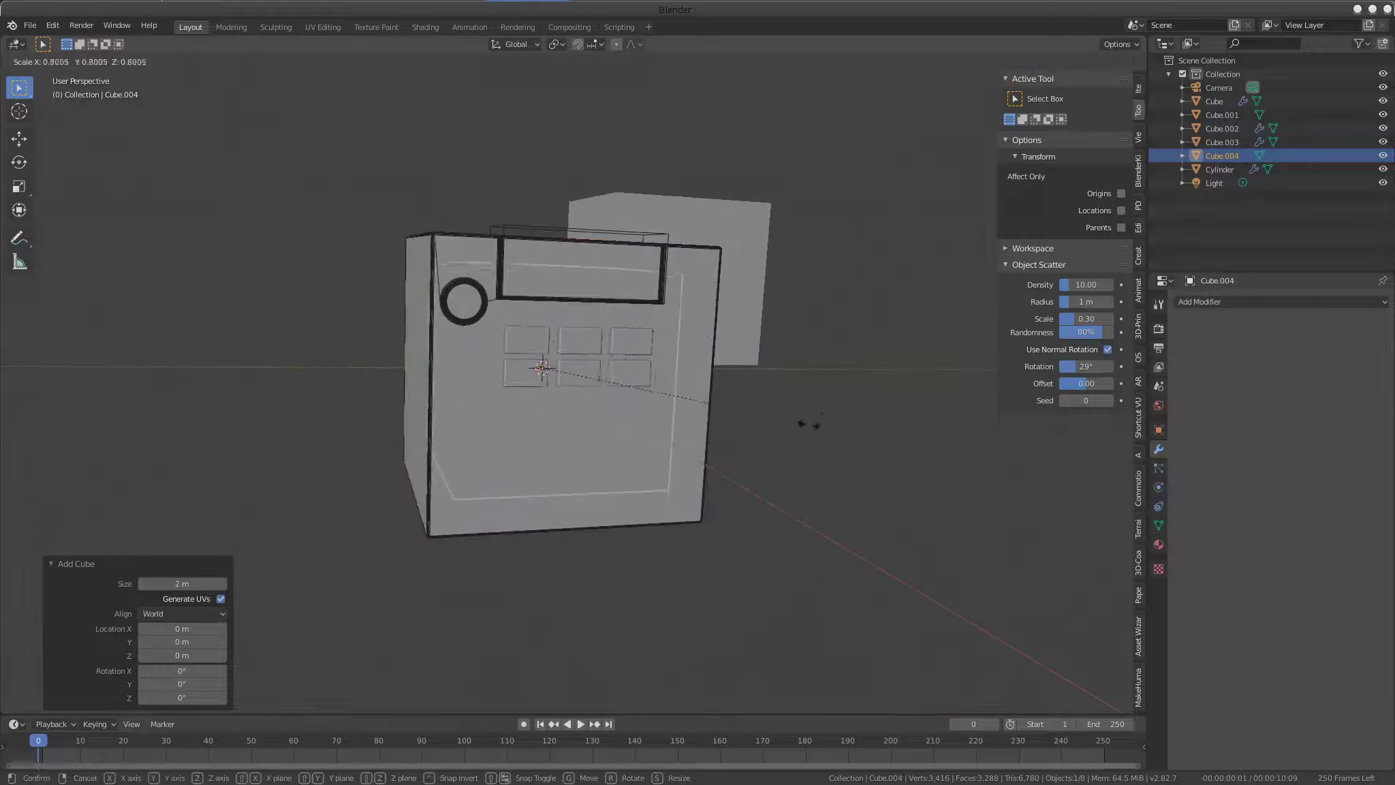
click(743, 423)
mouse_move(744, 425)
middle_down()
mouse_move(688, 403)
mouse_move(723, 411)
middle_up()
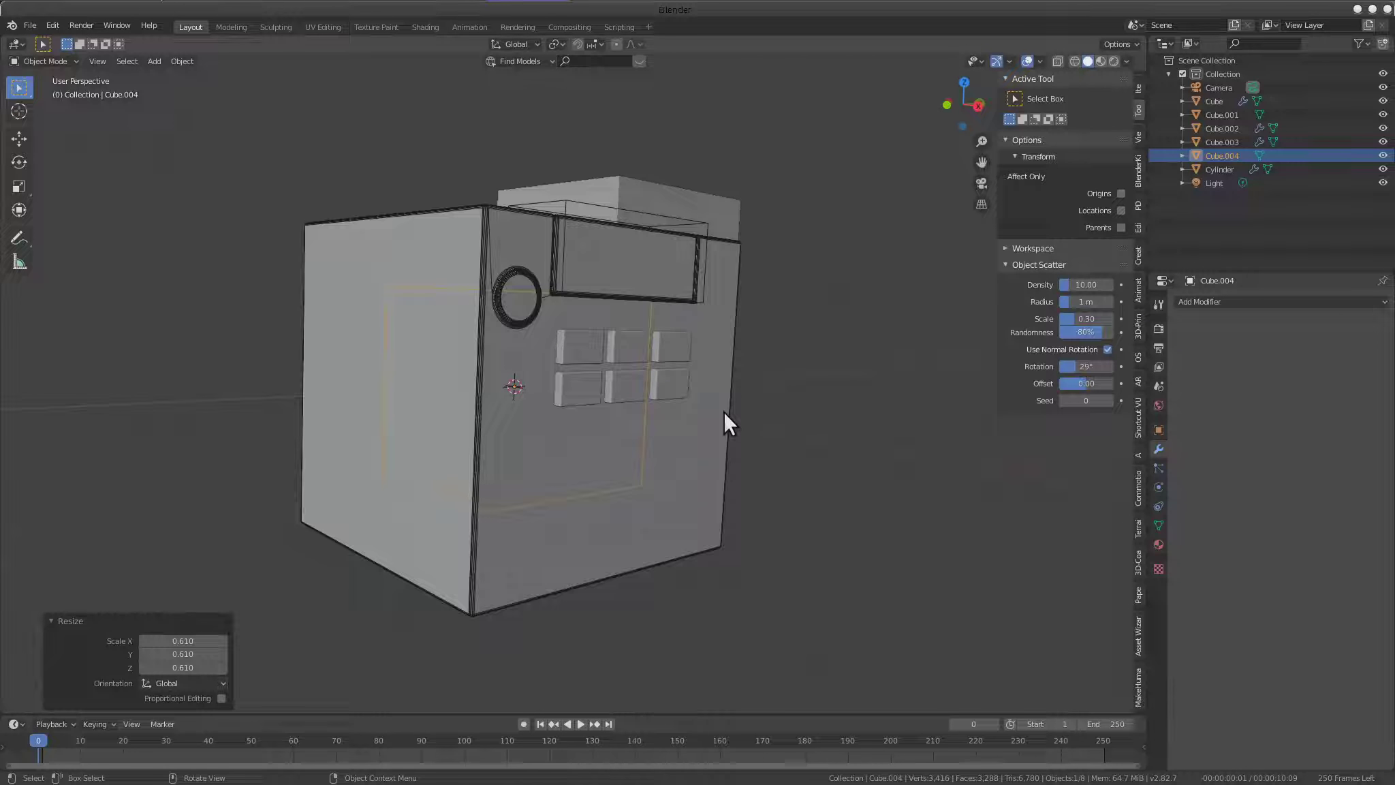
key(g)
key(x)
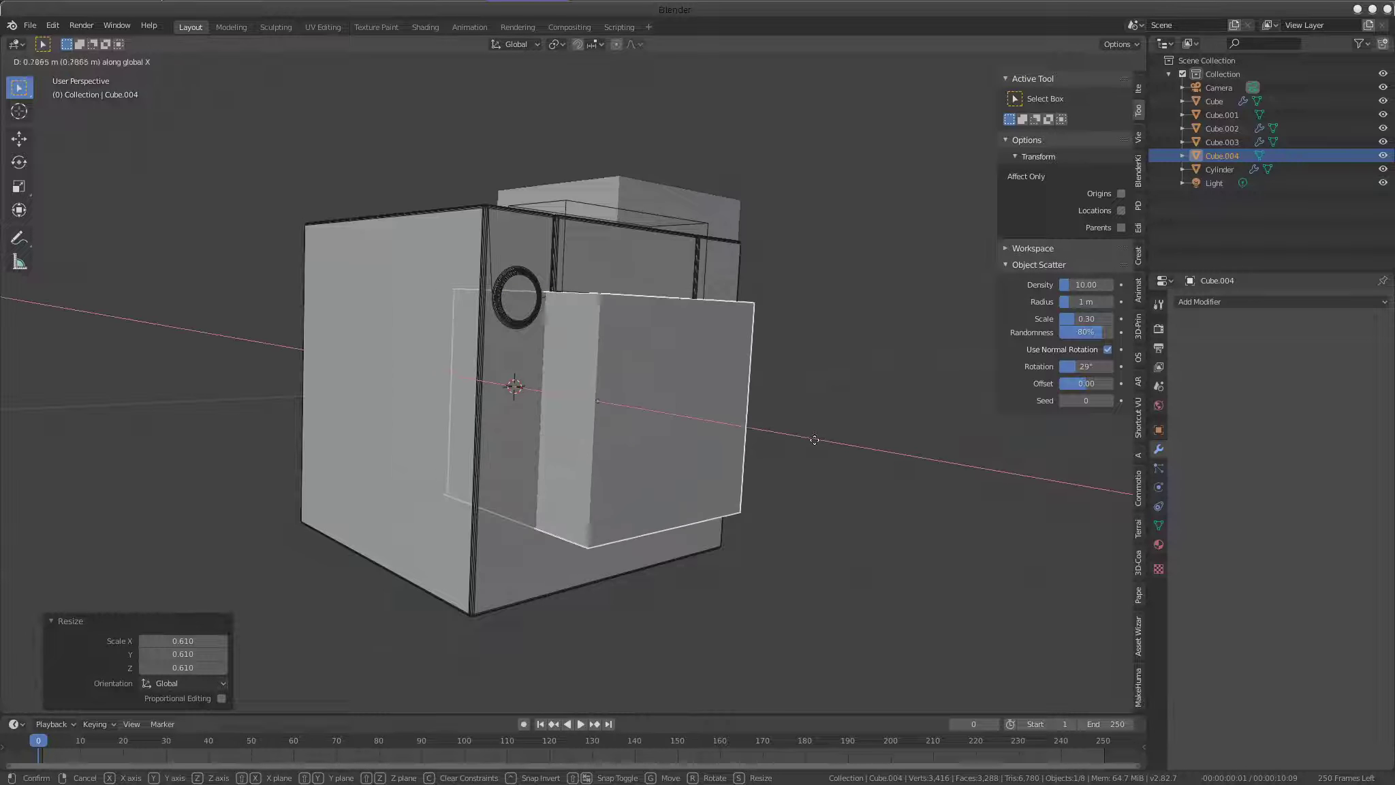
click(803, 443)
middle_drag(800, 439, 859, 442)
Scale the new box to 0.914, then flatten it to 0.440 in Z
key(s)
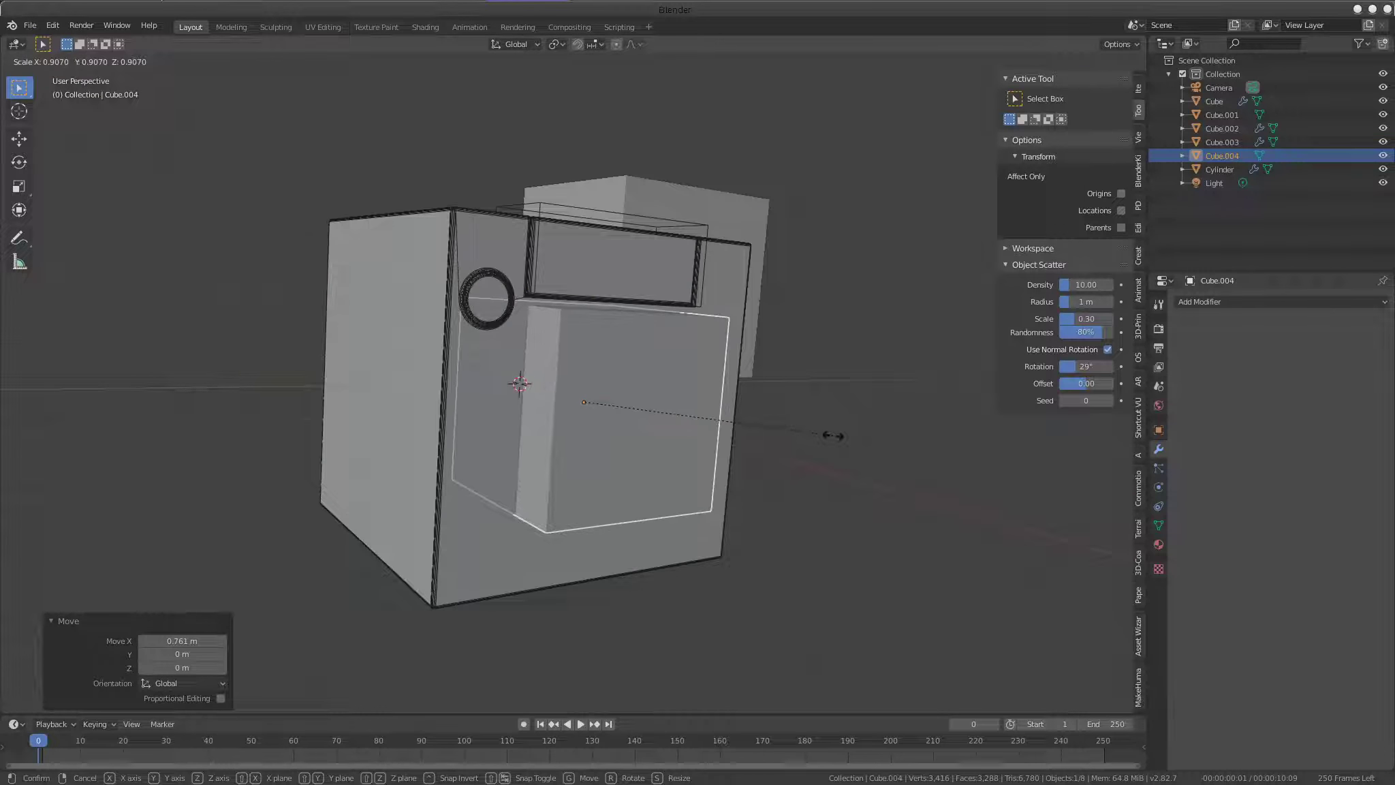
click(828, 449)
mouse_move(832, 446)
middle_down()
mouse_move(787, 428)
mouse_move(822, 413)
middle_up()
key(s)
key(z)
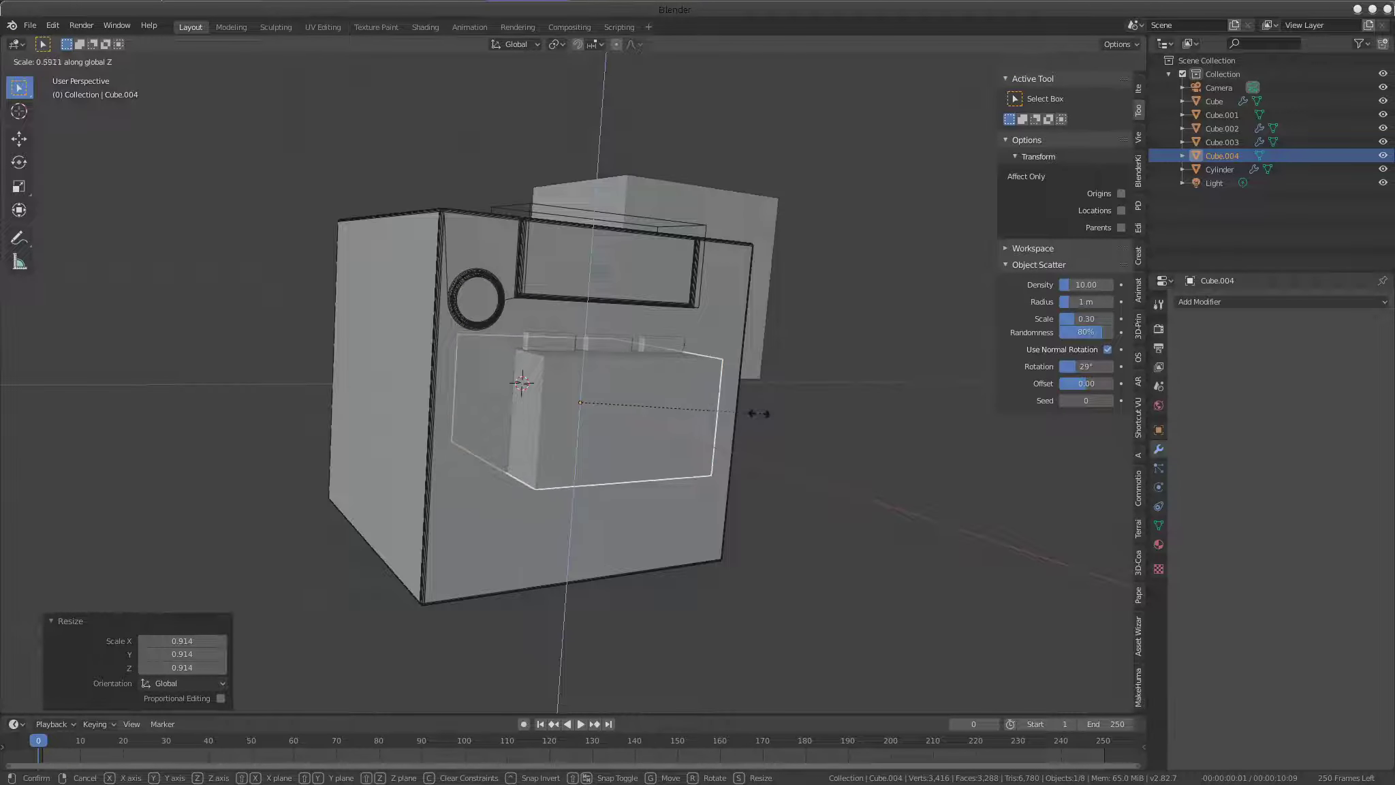
click(715, 417)
scroll(678, 369, up, 3)
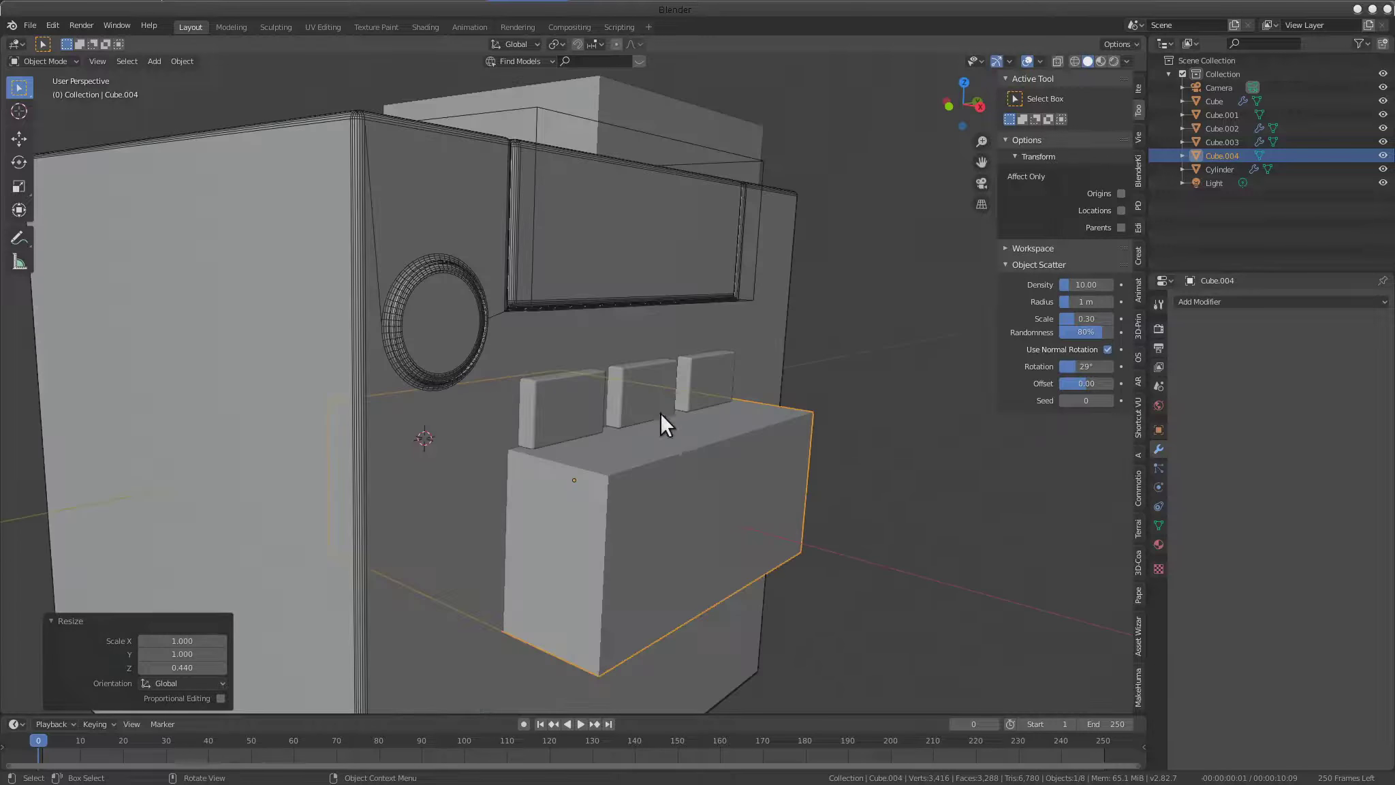
scroll(661, 412, up, 2)
middle_drag(677, 406, 683, 407)
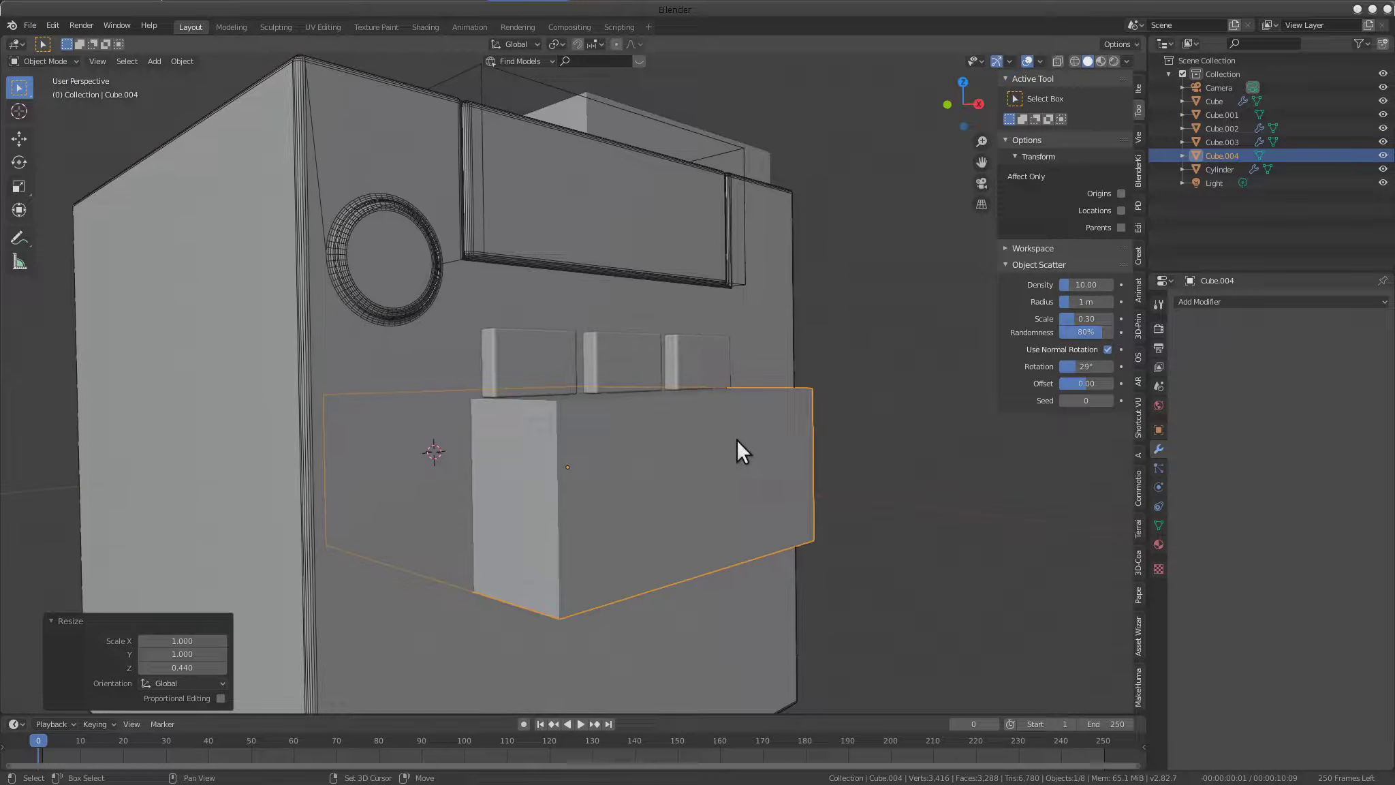
Select the new box plus the main cube, with the main cube active
scroll(738, 441, down, 3)
scroll(714, 333, up, 3)
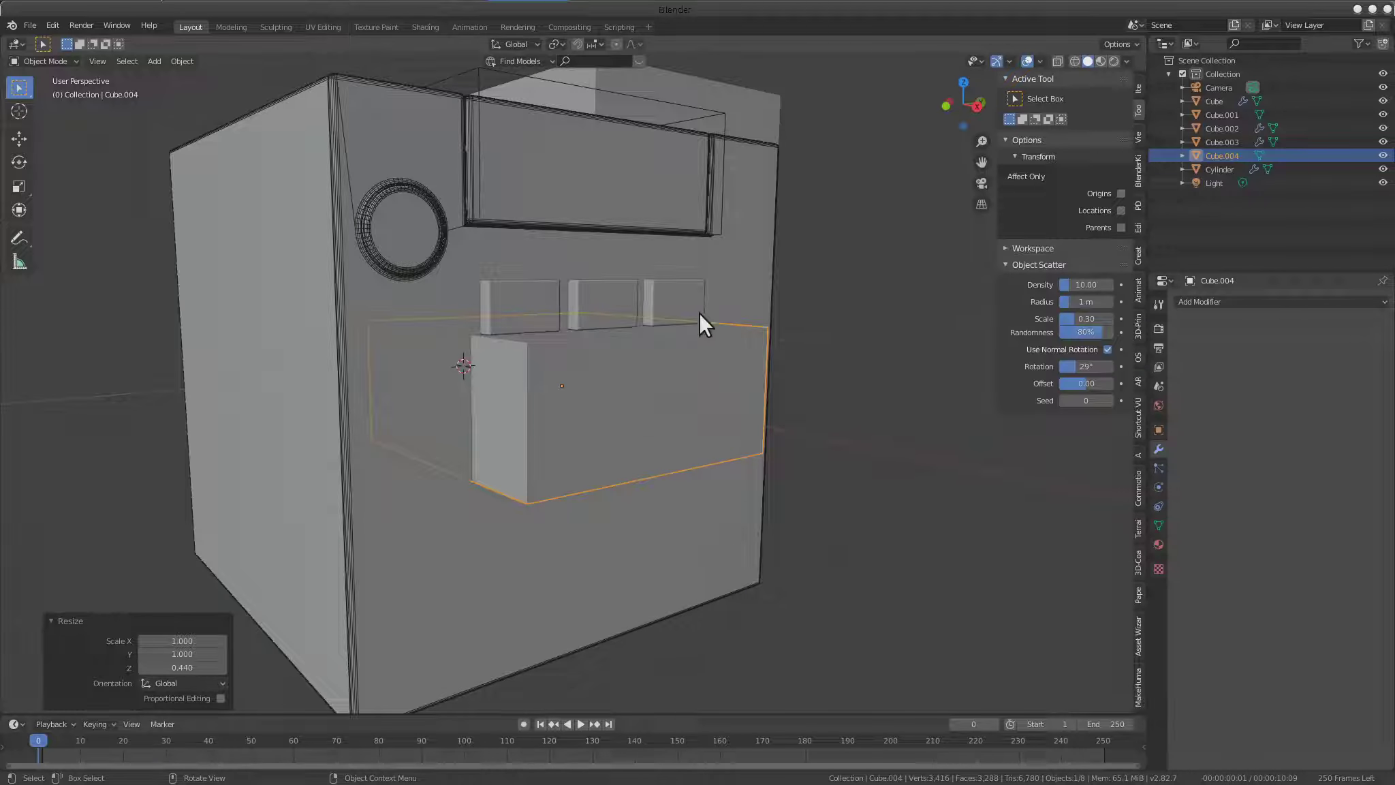
shift+click(720, 383)
click(650, 399)
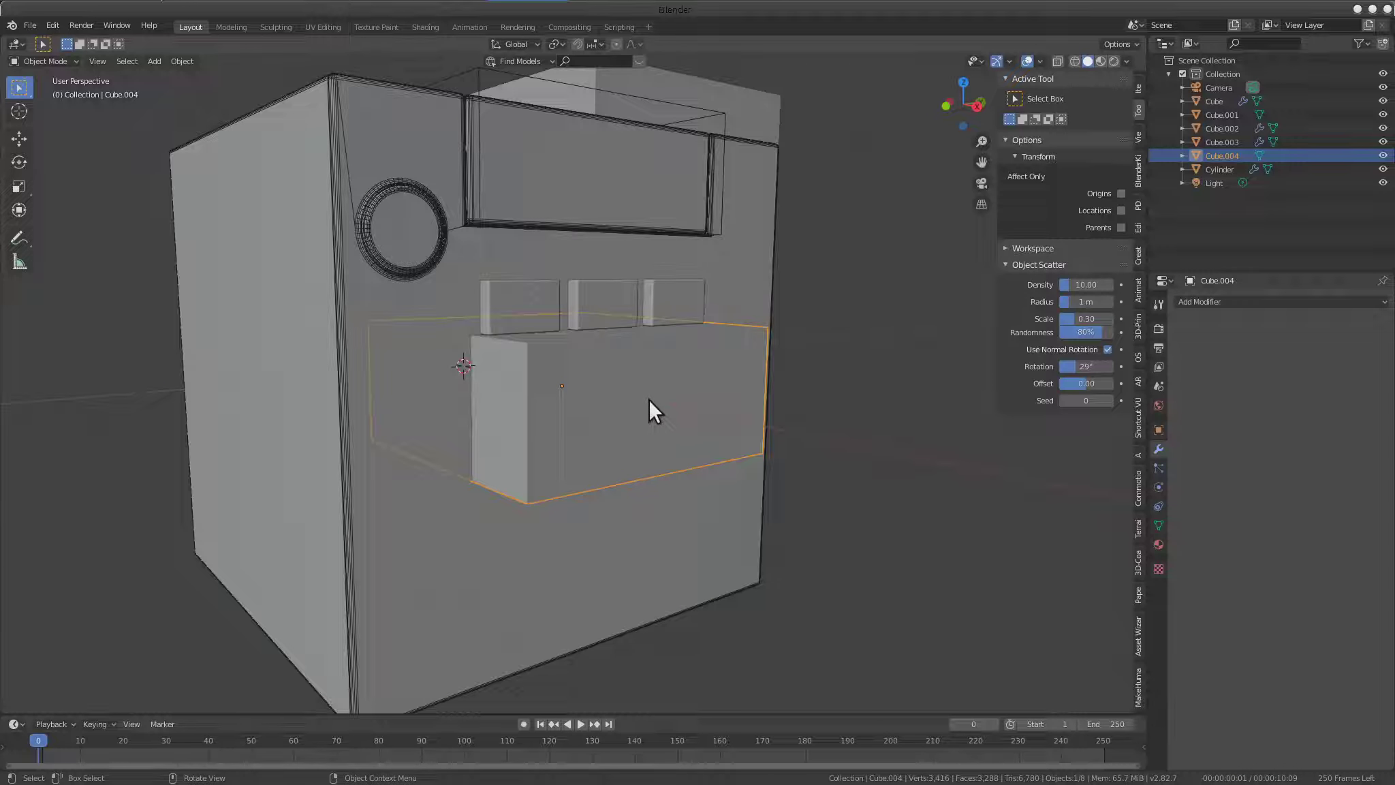
shift+click(764, 292)
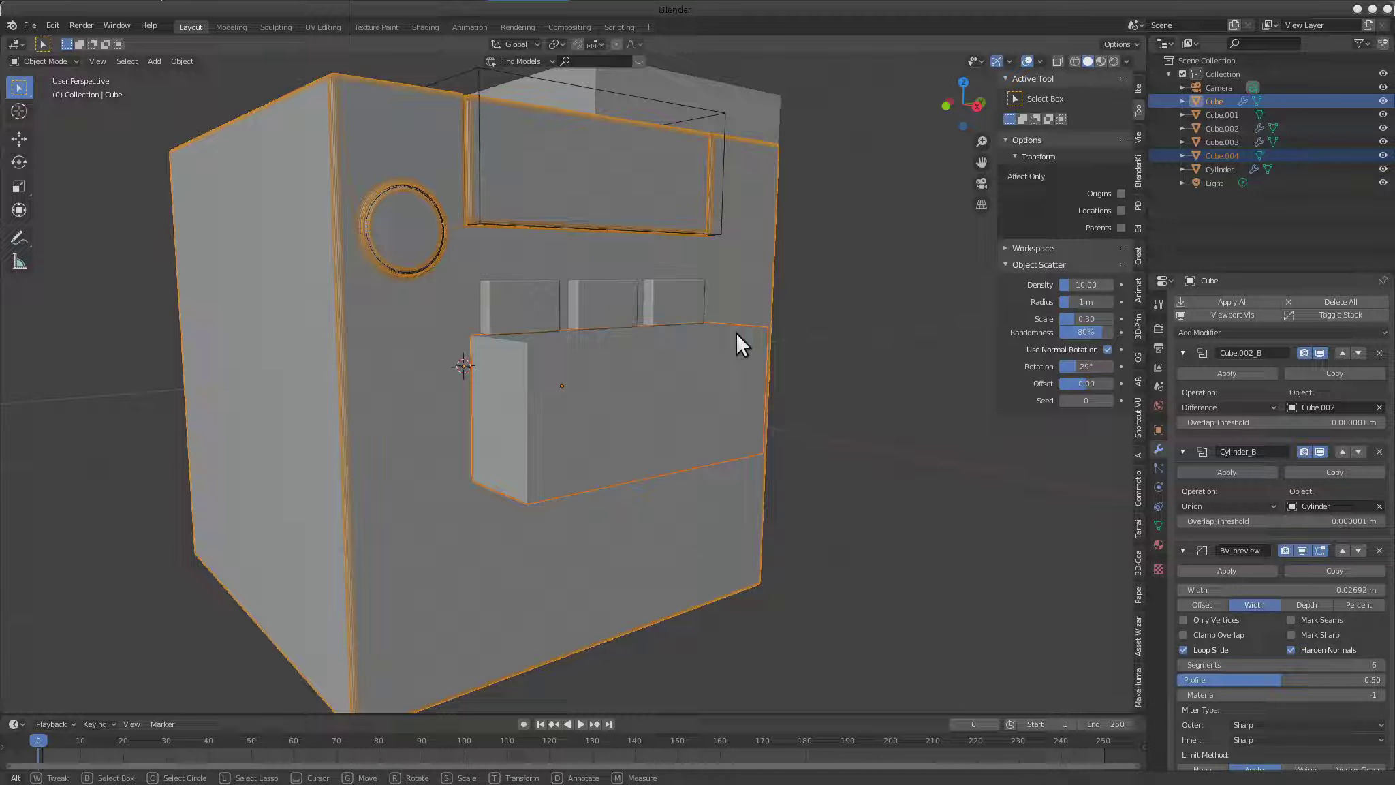
Apply a Boolean Difference with the box to carve a pocket into the main cube
key(q)
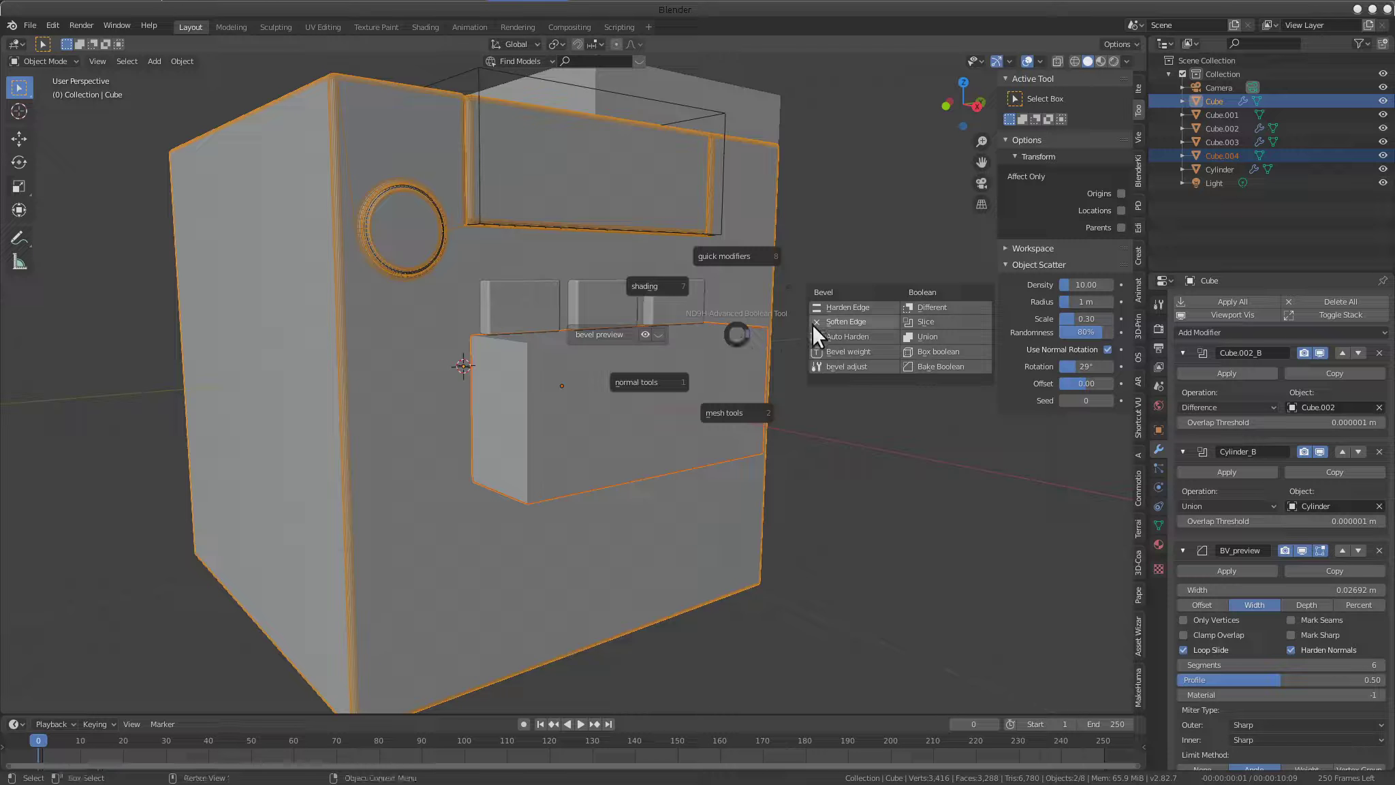
click(969, 309)
mouse_move(955, 307)
middle_down()
mouse_move(636, 386)
mouse_move(532, 306)
mouse_move(662, 319)
mouse_move(741, 363)
mouse_move(710, 312)
mouse_move(809, 317)
mouse_move(719, 374)
mouse_move(652, 377)
mouse_move(722, 343)
mouse_move(672, 398)
mouse_move(660, 368)
mouse_move(489, 409)
middle_up()
scroll(741, 363, up, 3)
scroll(719, 345, up, 2)
Select only the Cube.004 cutter box and enter Edit Mode on it
click(723, 344)
scroll(785, 372, down, 5)
scroll(693, 372, up, 4)
key(Tab)
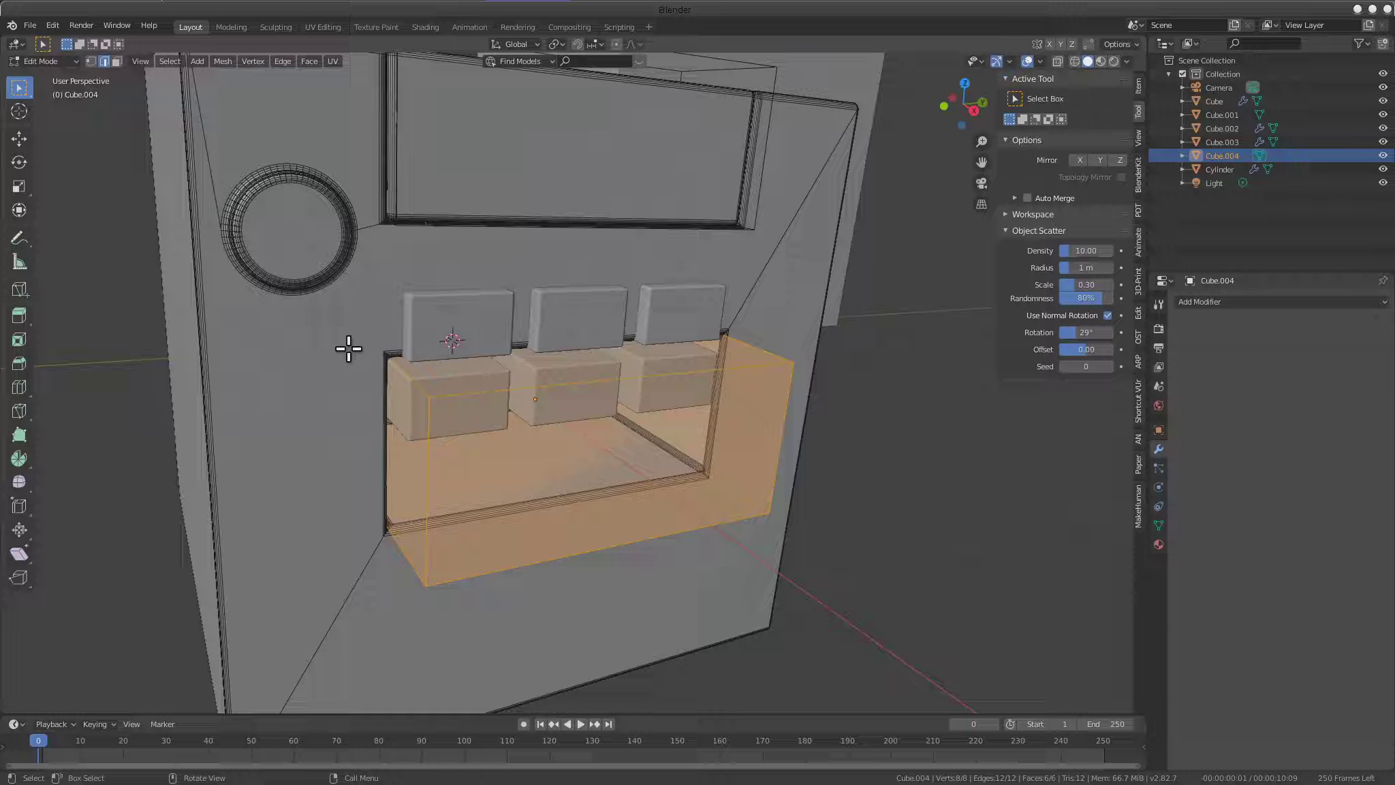
Select a pocket edge on the cutter box and bring up the bevel and boolean context menu
click(397, 375)
middle_drag(664, 373, 697, 427)
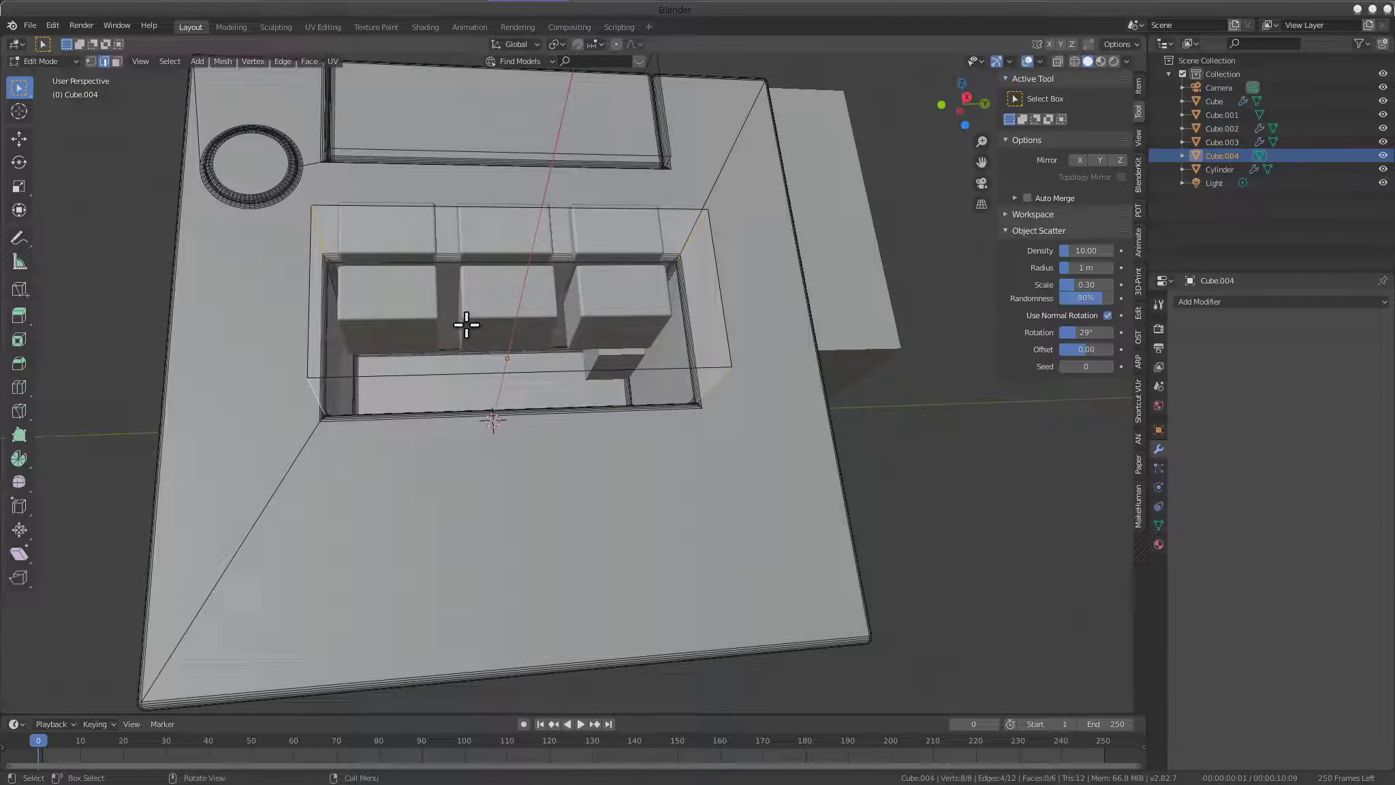
middle_drag(426, 355, 563, 378)
right_click(562, 378)
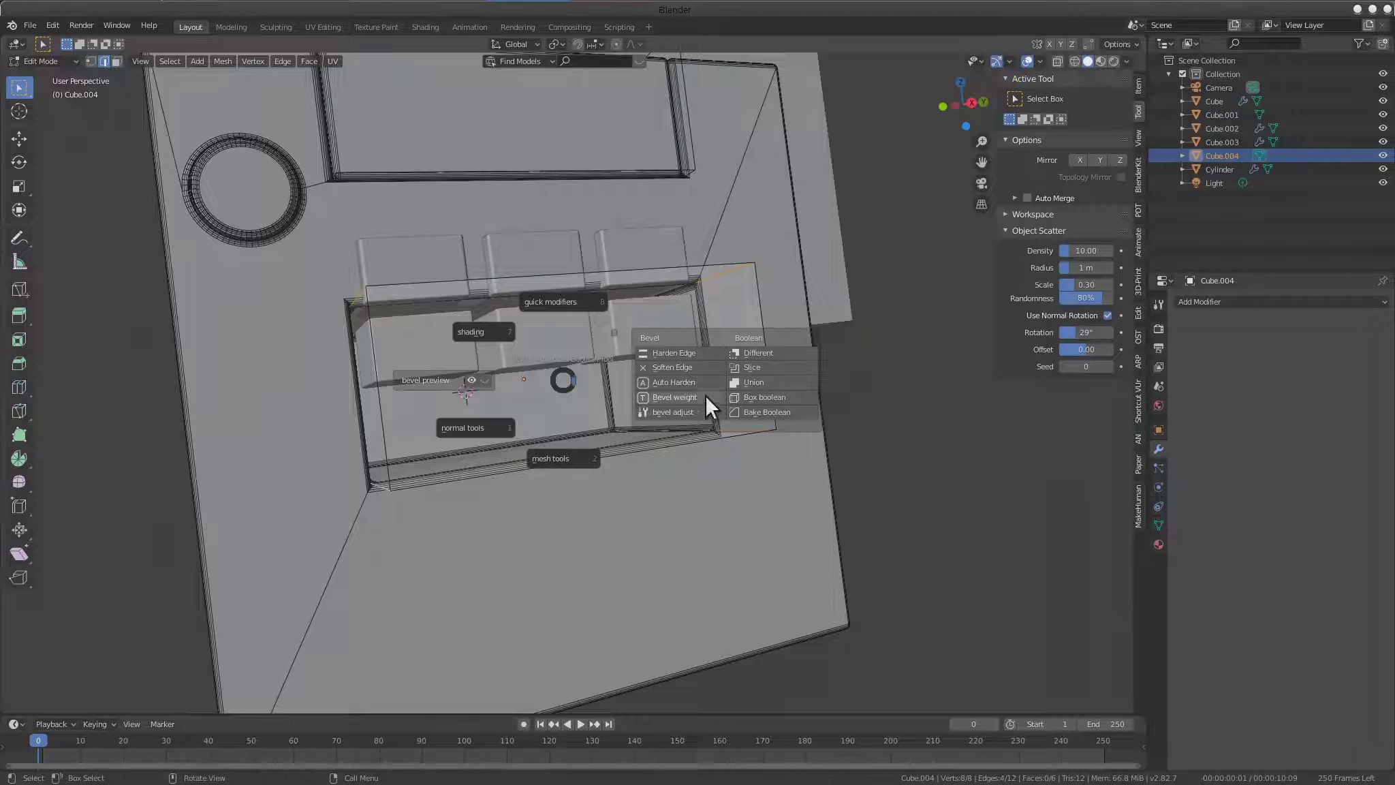
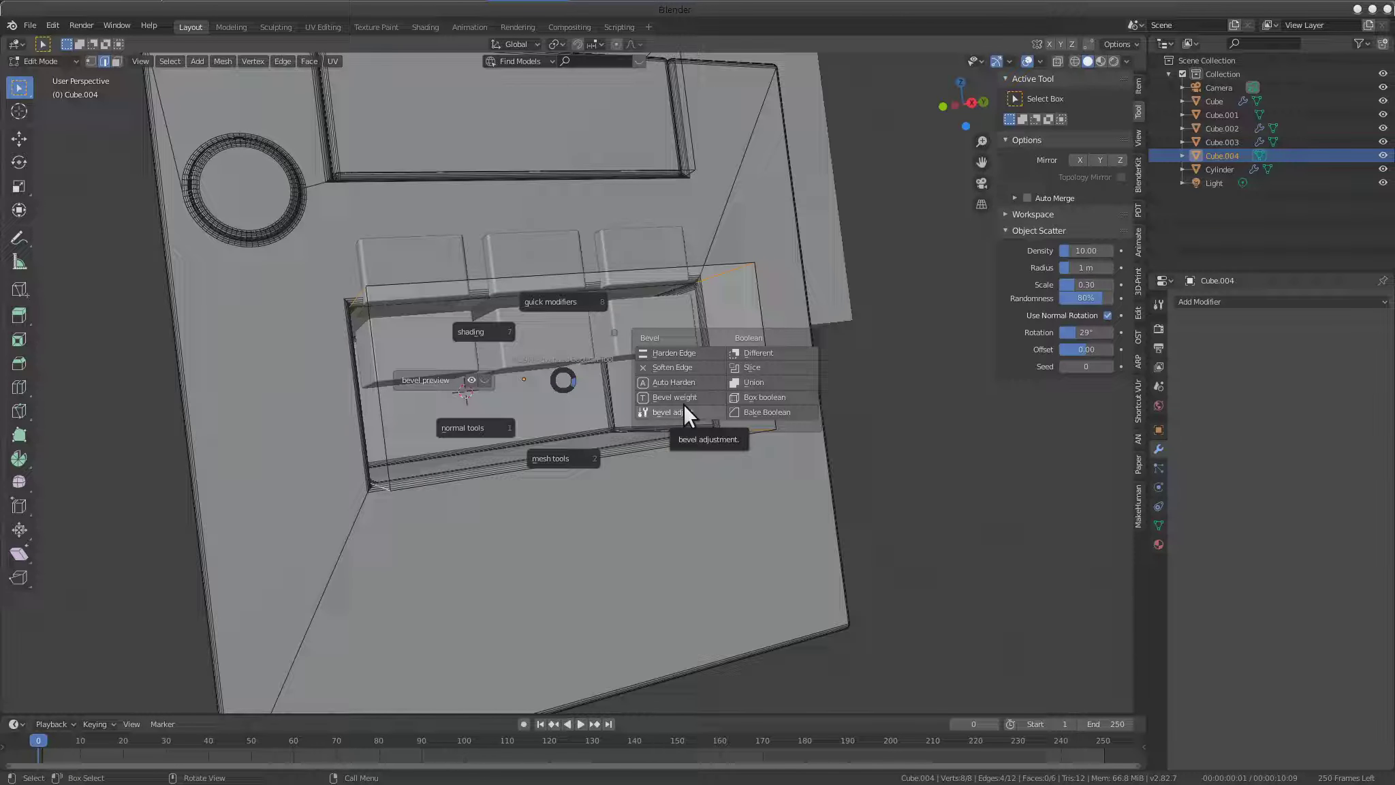
Bevel the recess cutter's edges with 0.237 m offset, 9 segments and profile 0.698
middle_drag(503, 258, 560, 356)
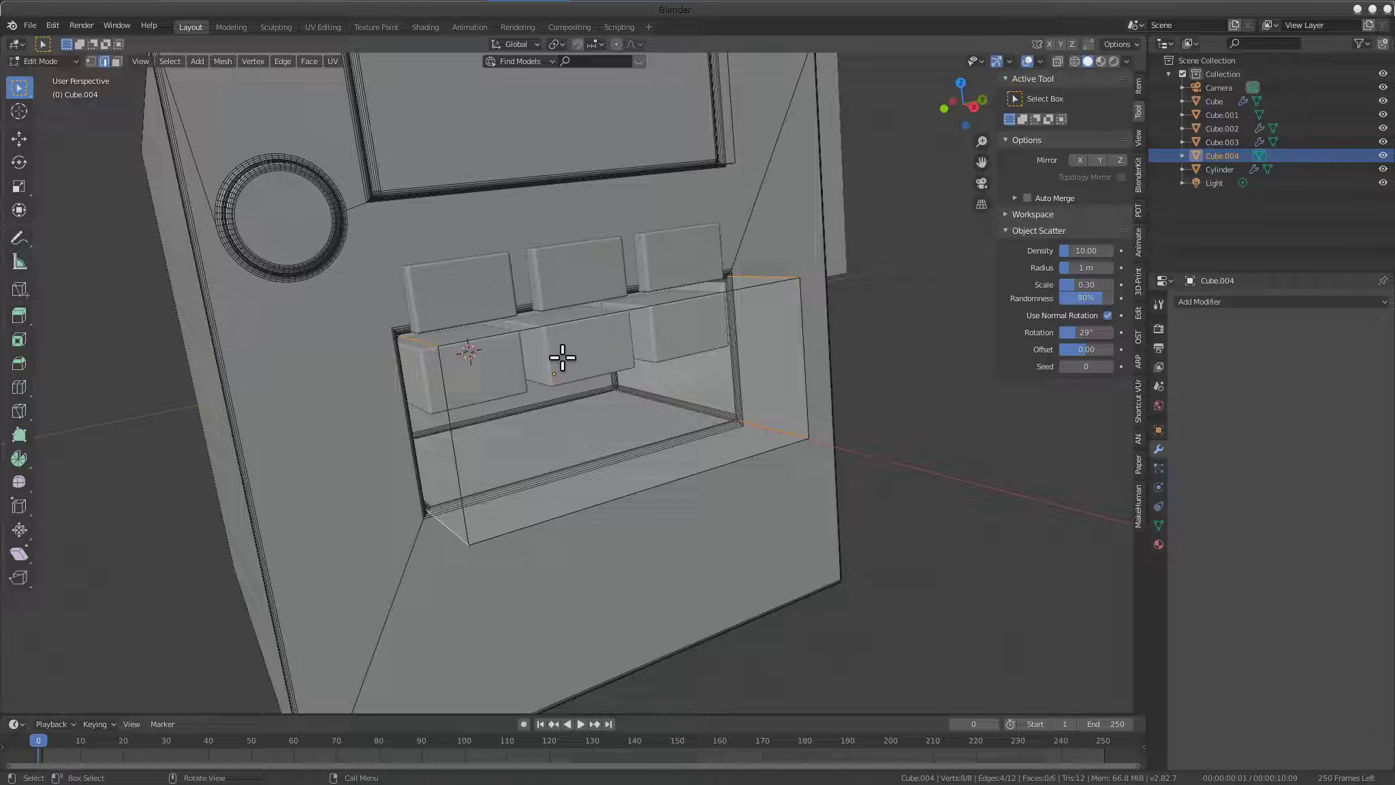
key(ctrl+b)
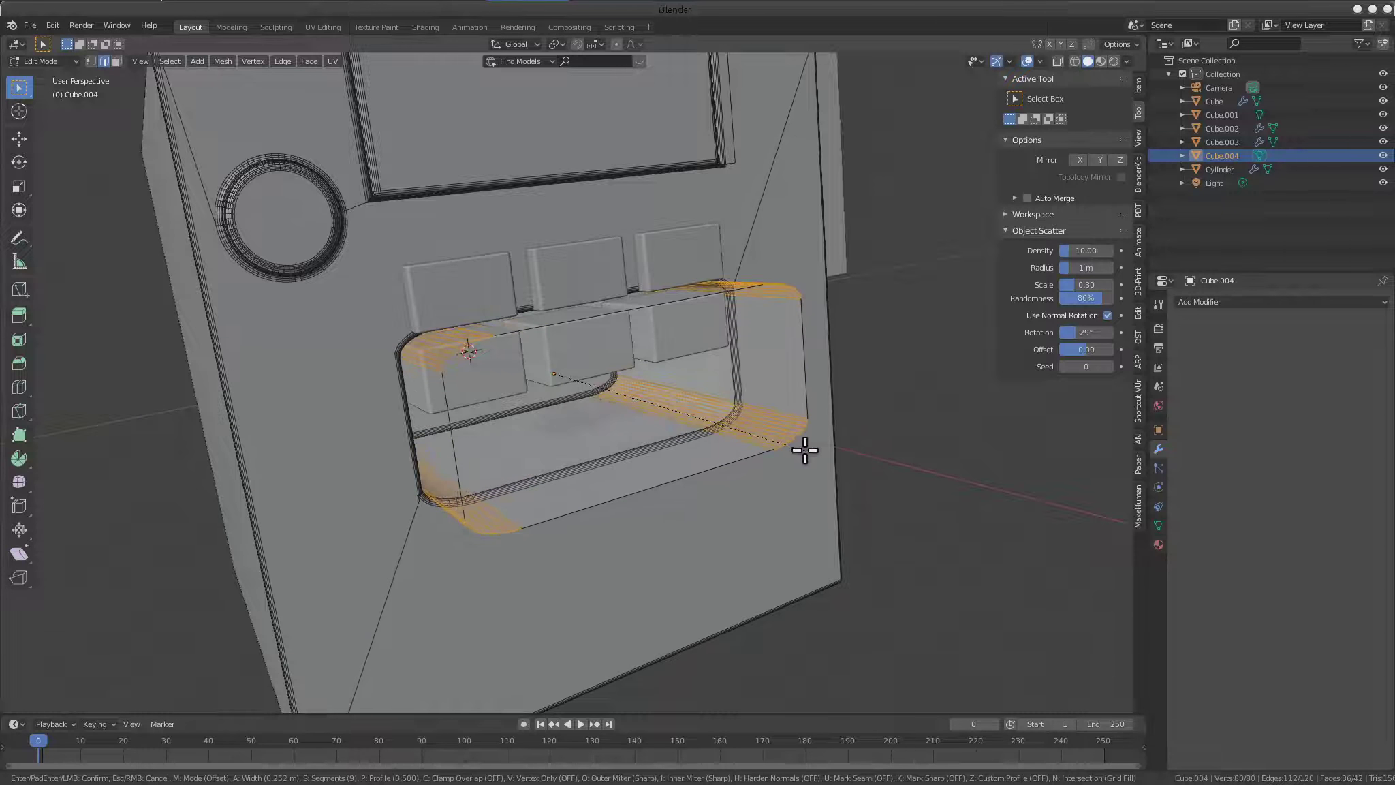
click(802, 453)
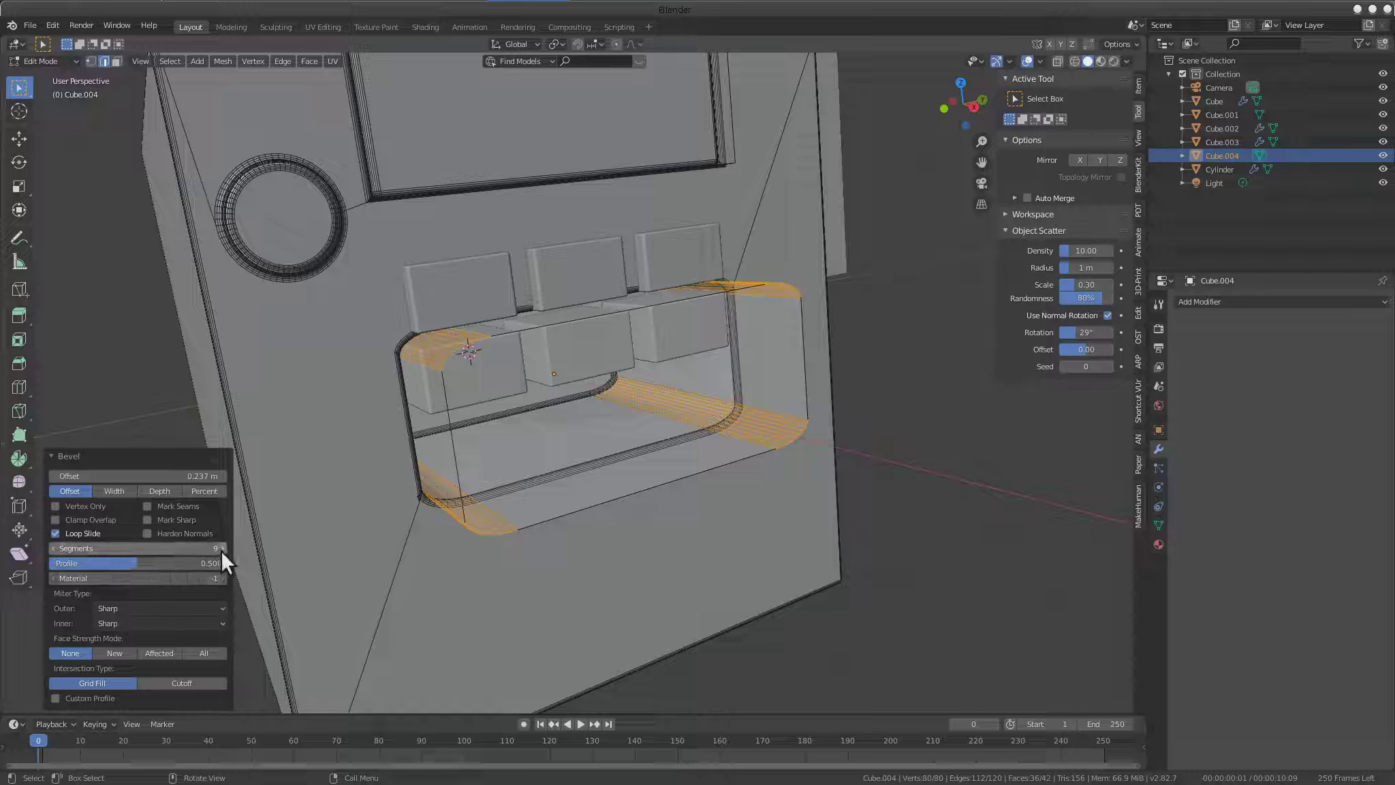
drag(163, 563, 184, 563)
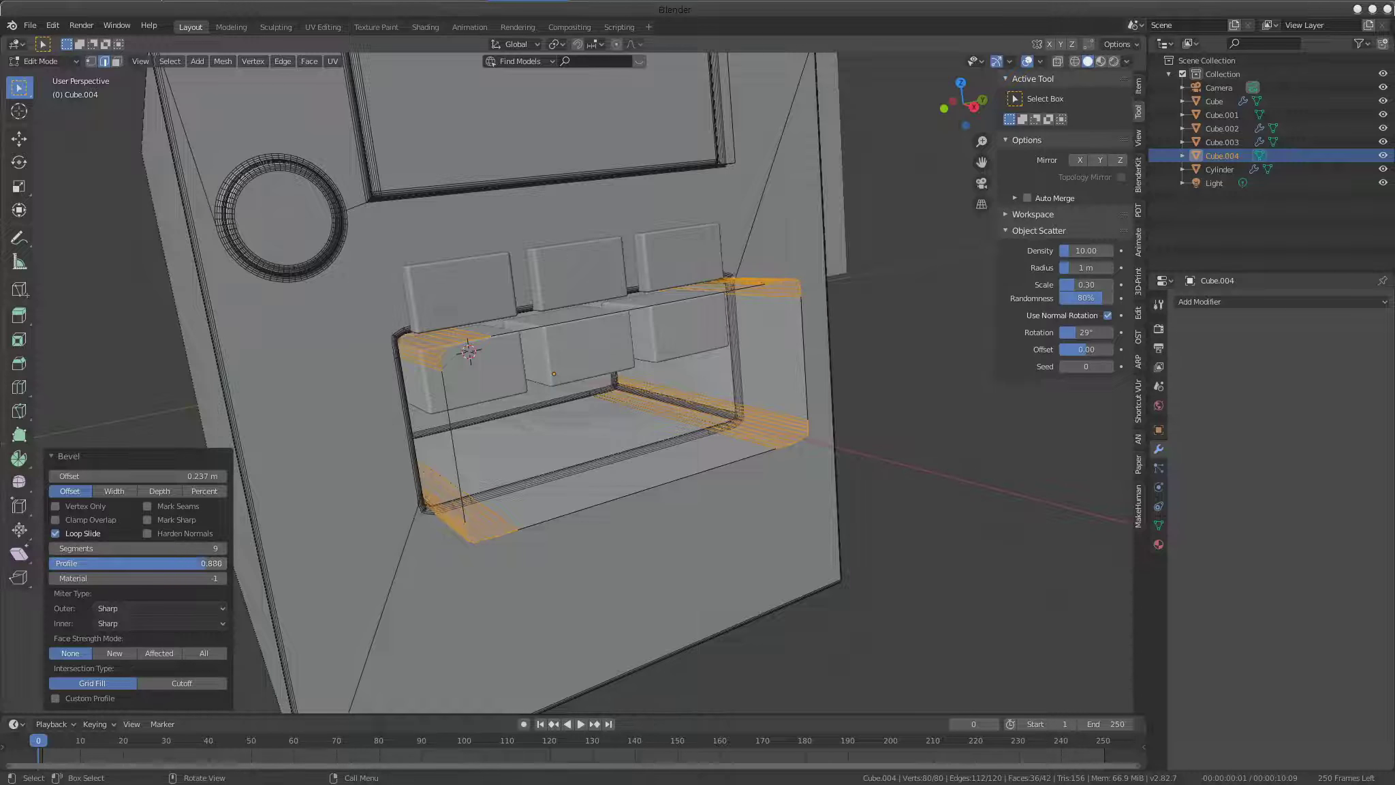
mouse_move(399, 556)
middle_down()
mouse_move(535, 482)
mouse_move(613, 367)
mouse_move(607, 405)
mouse_move(709, 395)
mouse_move(710, 436)
mouse_move(797, 464)
middle_up()
key(Tab)
Back in Object Mode, narrow the recess cutter along X to a 0.179 scale
click(448, 434)
key(Tab)
key(Tab)
key(s)
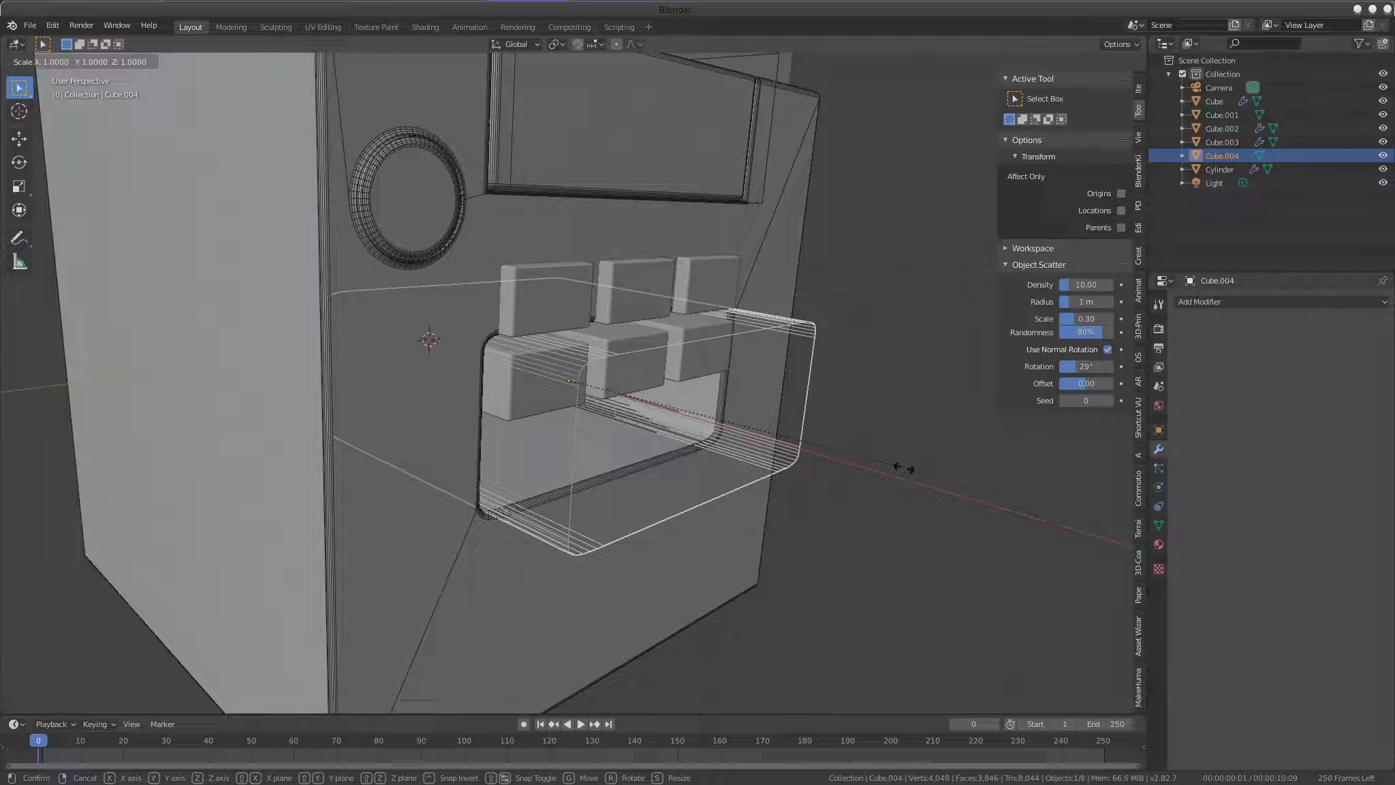
key(x)
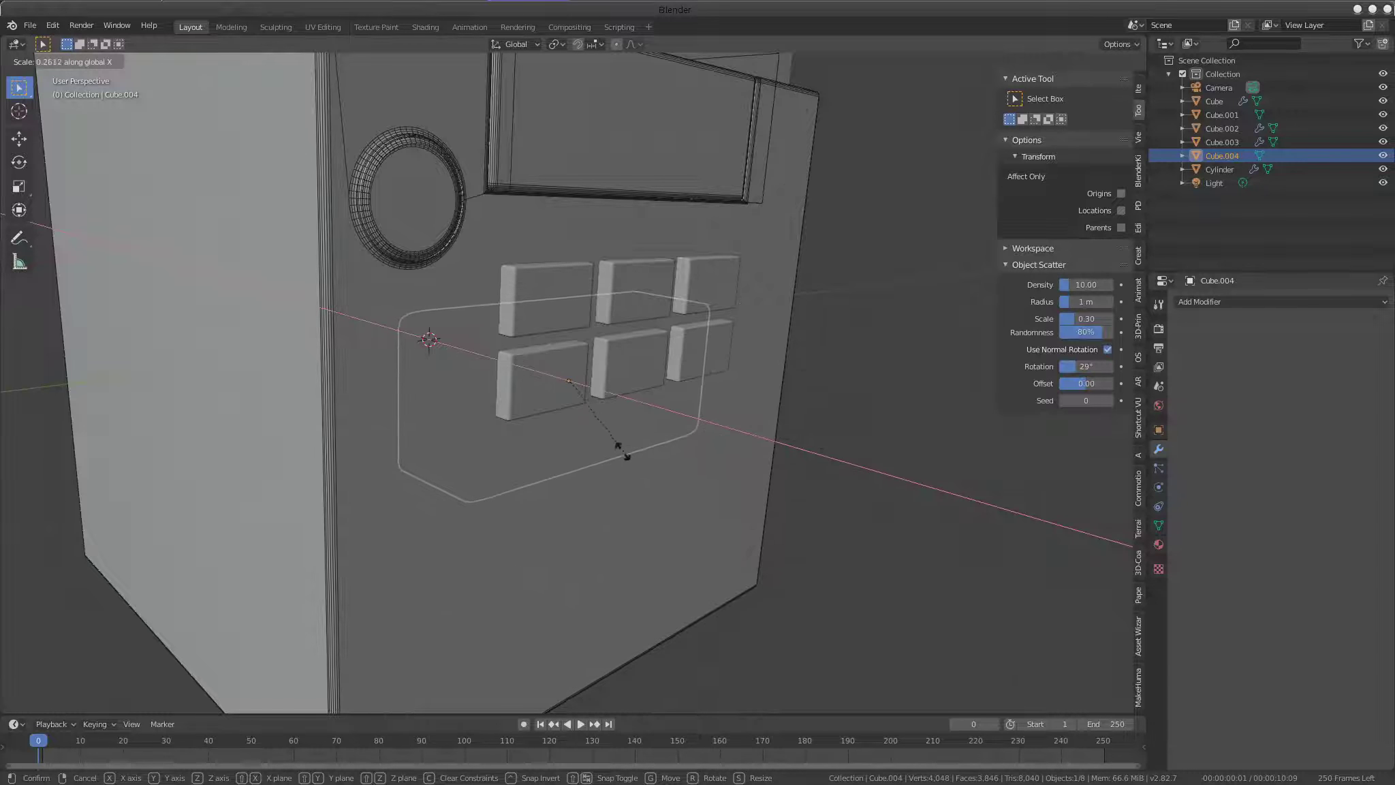
click(589, 439)
Shift the cutter 0.266 m in X and 0.228 m in Z over the six keypad buttons
key(g)
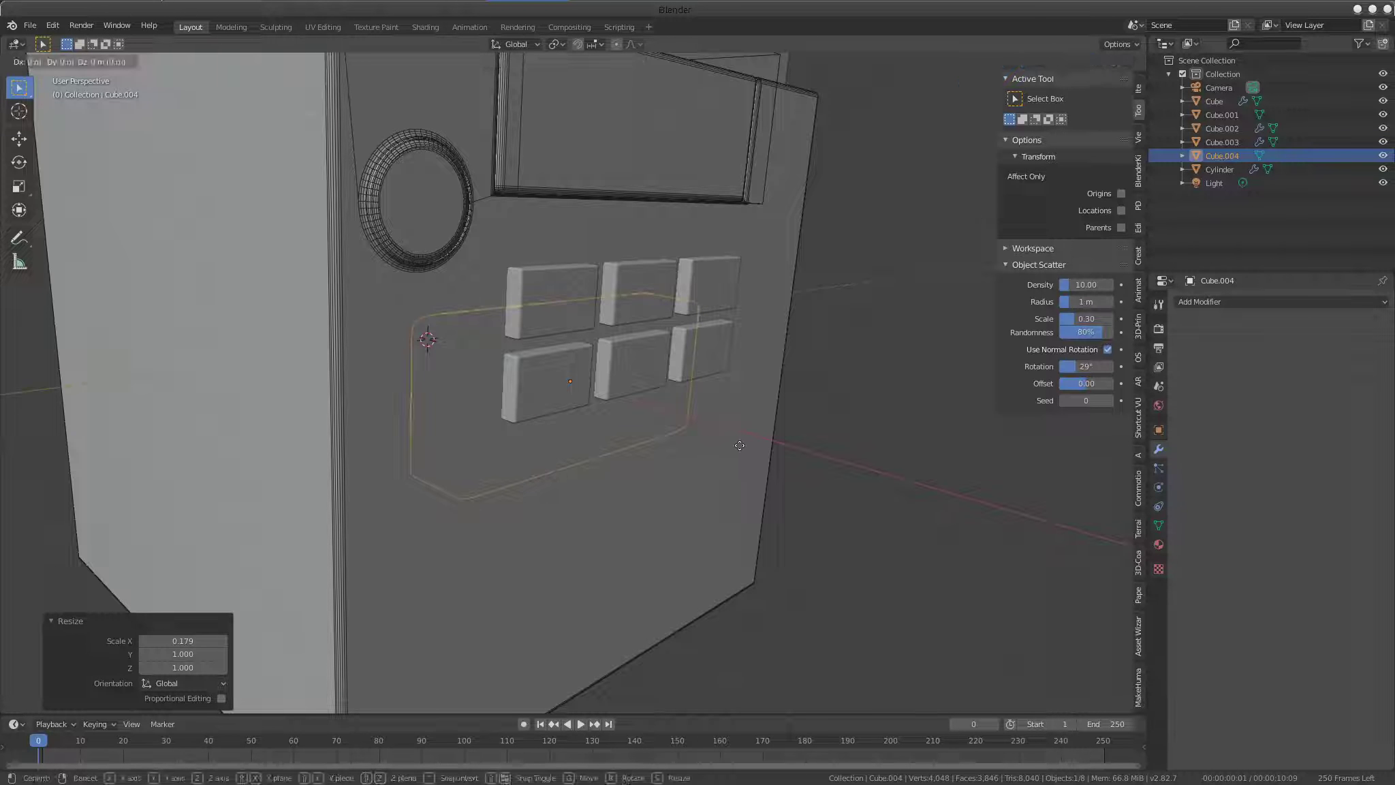
key(x)
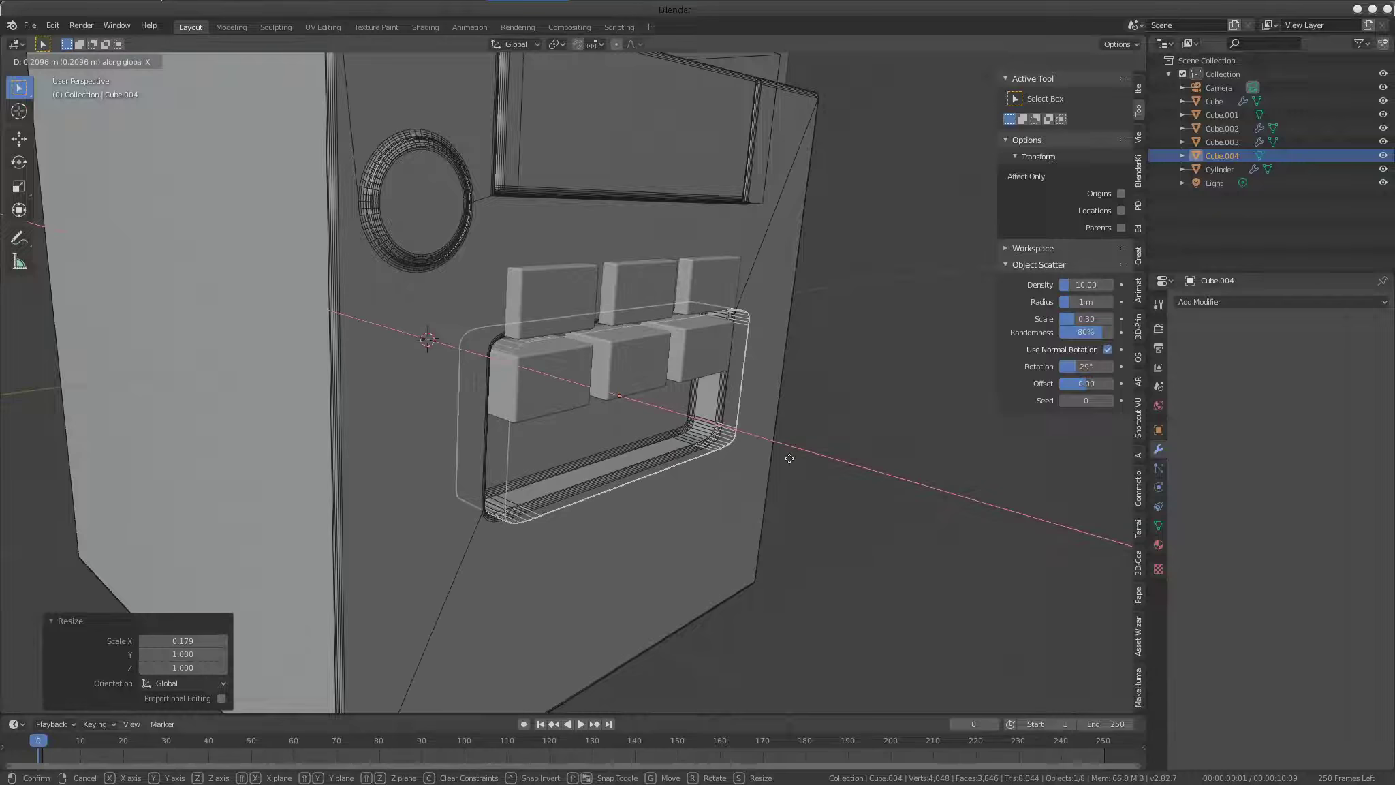
click(770, 460)
mouse_move(770, 460)
middle_down()
mouse_move(601, 432)
mouse_move(630, 416)
middle_up()
key(g)
key(z)
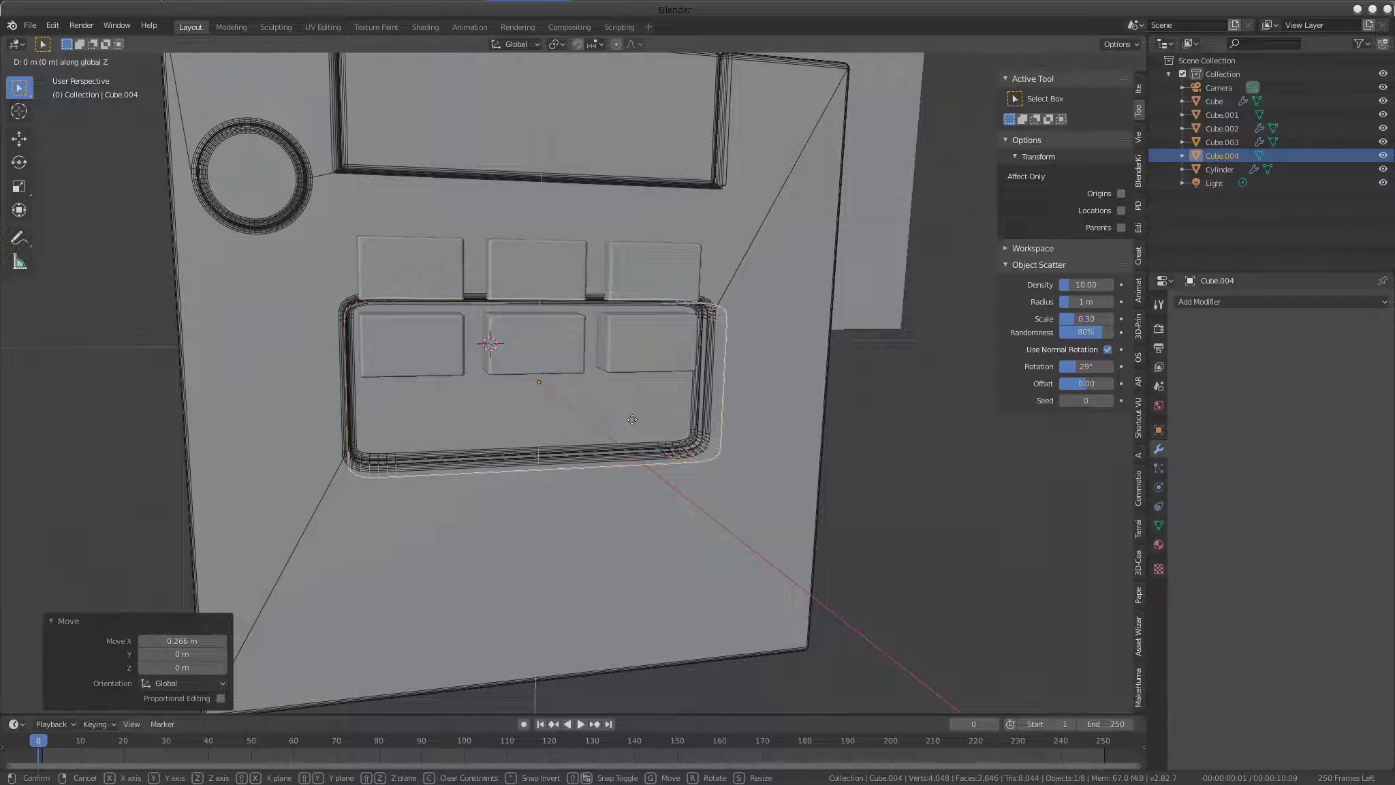
click(642, 345)
scroll(654, 368, down, 4)
mouse_move(678, 403)
middle_down()
mouse_move(382, 367)
mouse_move(495, 432)
mouse_move(620, 452)
middle_up()
click(629, 462)
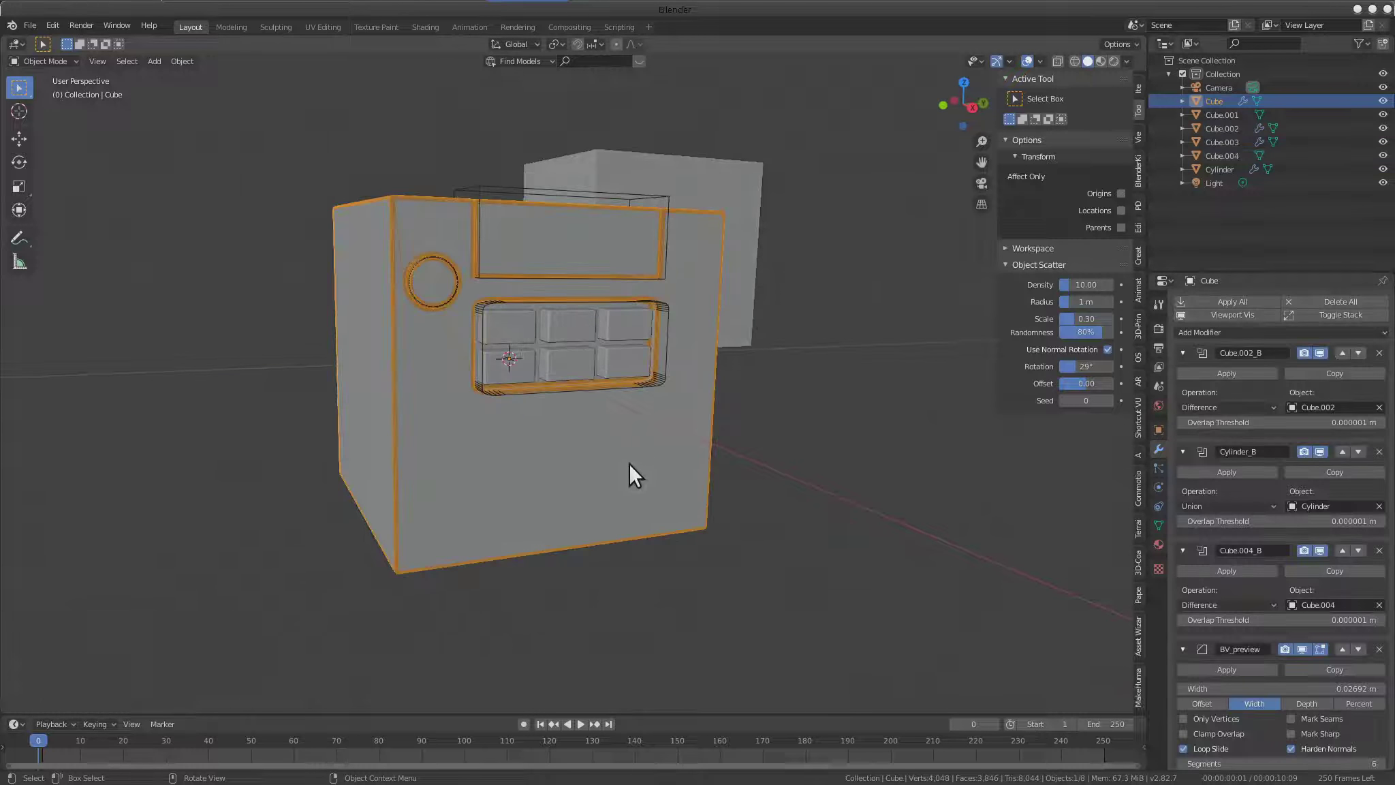
Switch the cube to Solid shading and hide the Cube.004 recess cutter
key(q)
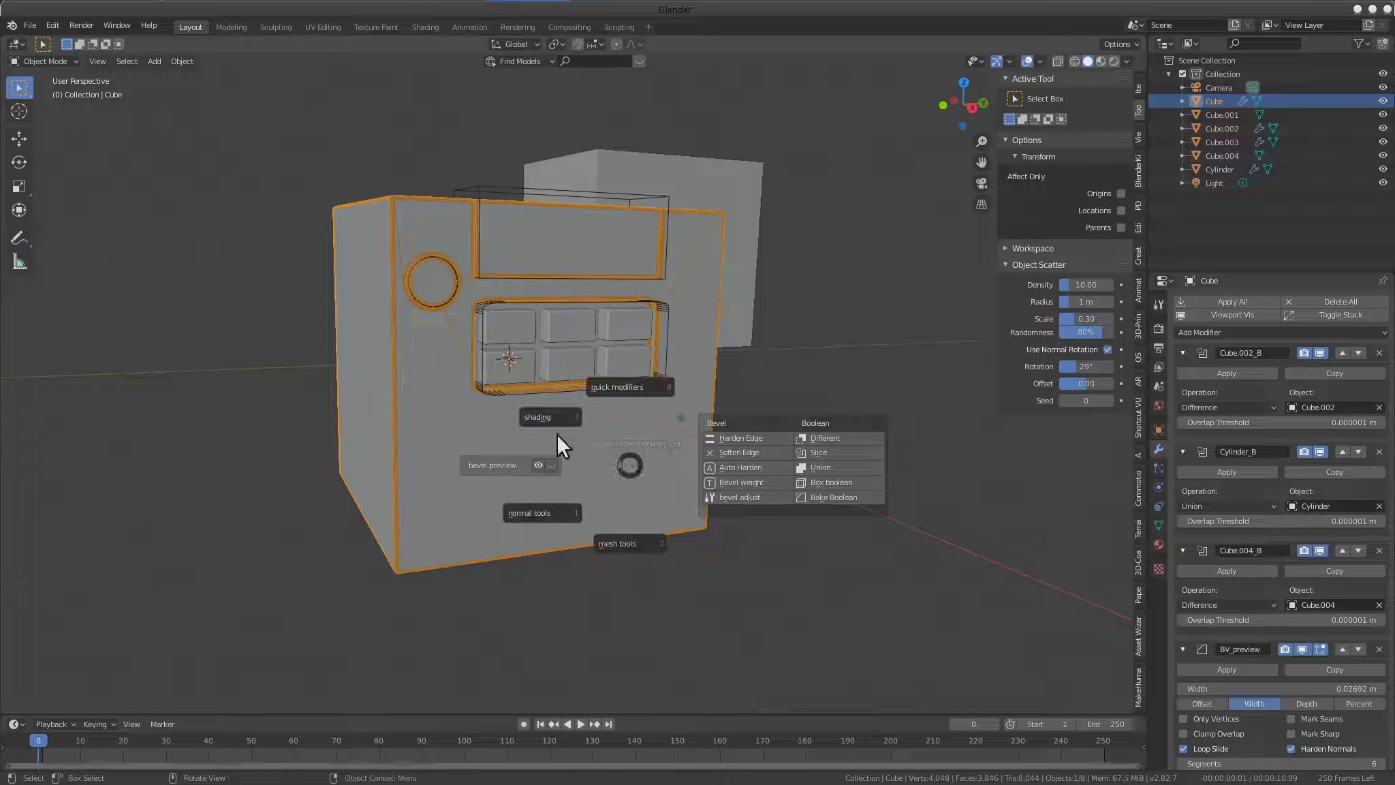
click(544, 423)
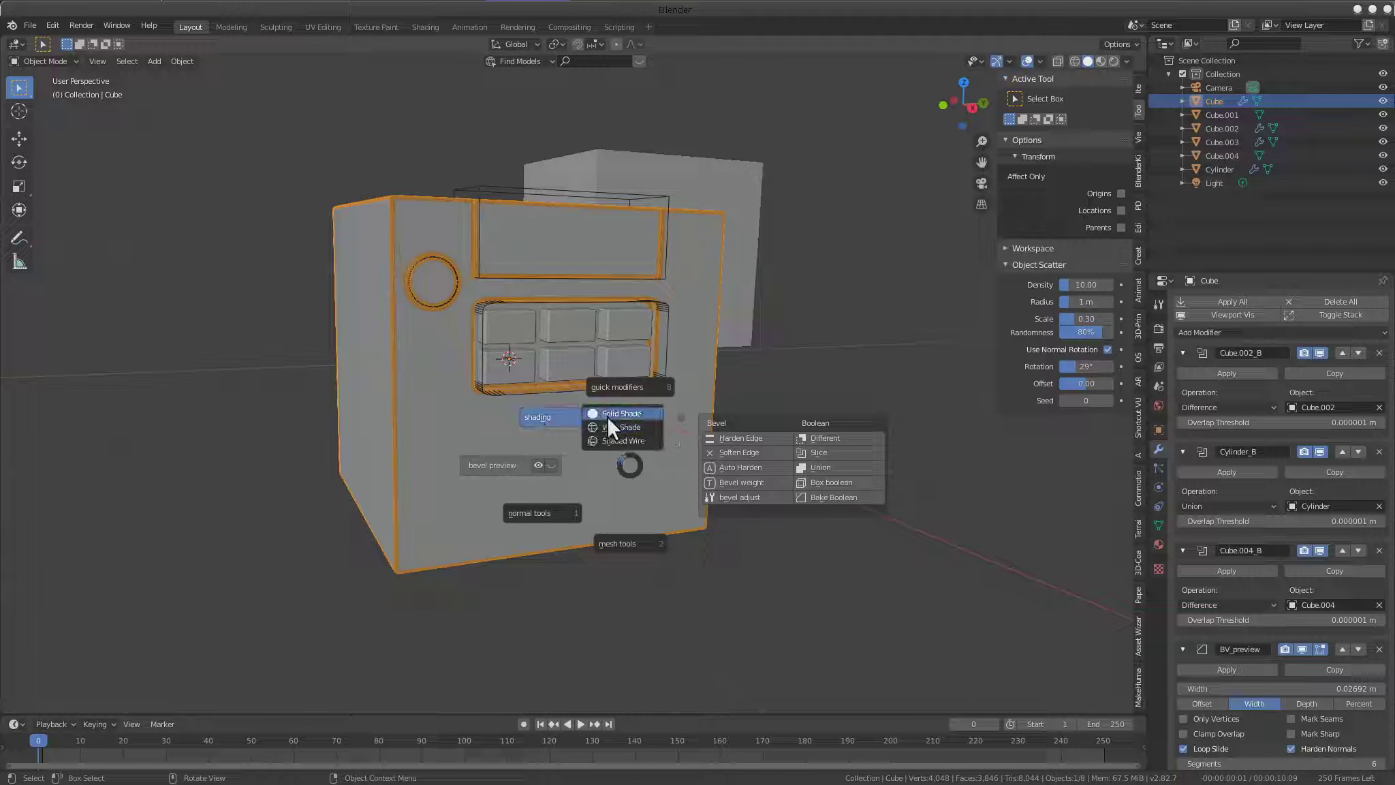
click(641, 417)
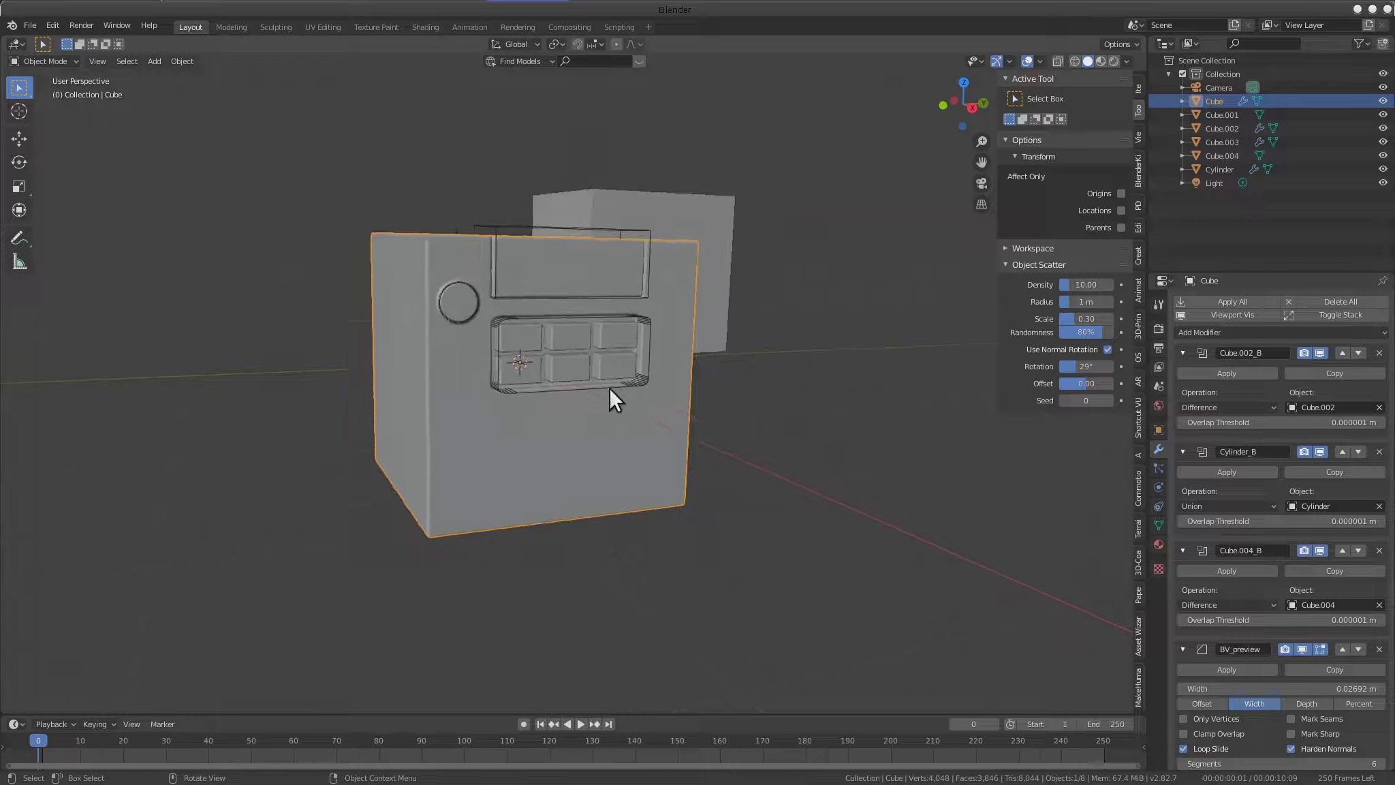
click(664, 354)
mouse_move(664, 354)
middle_down()
mouse_move(607, 455)
mouse_move(532, 418)
mouse_move(603, 233)
middle_up()
key(h)
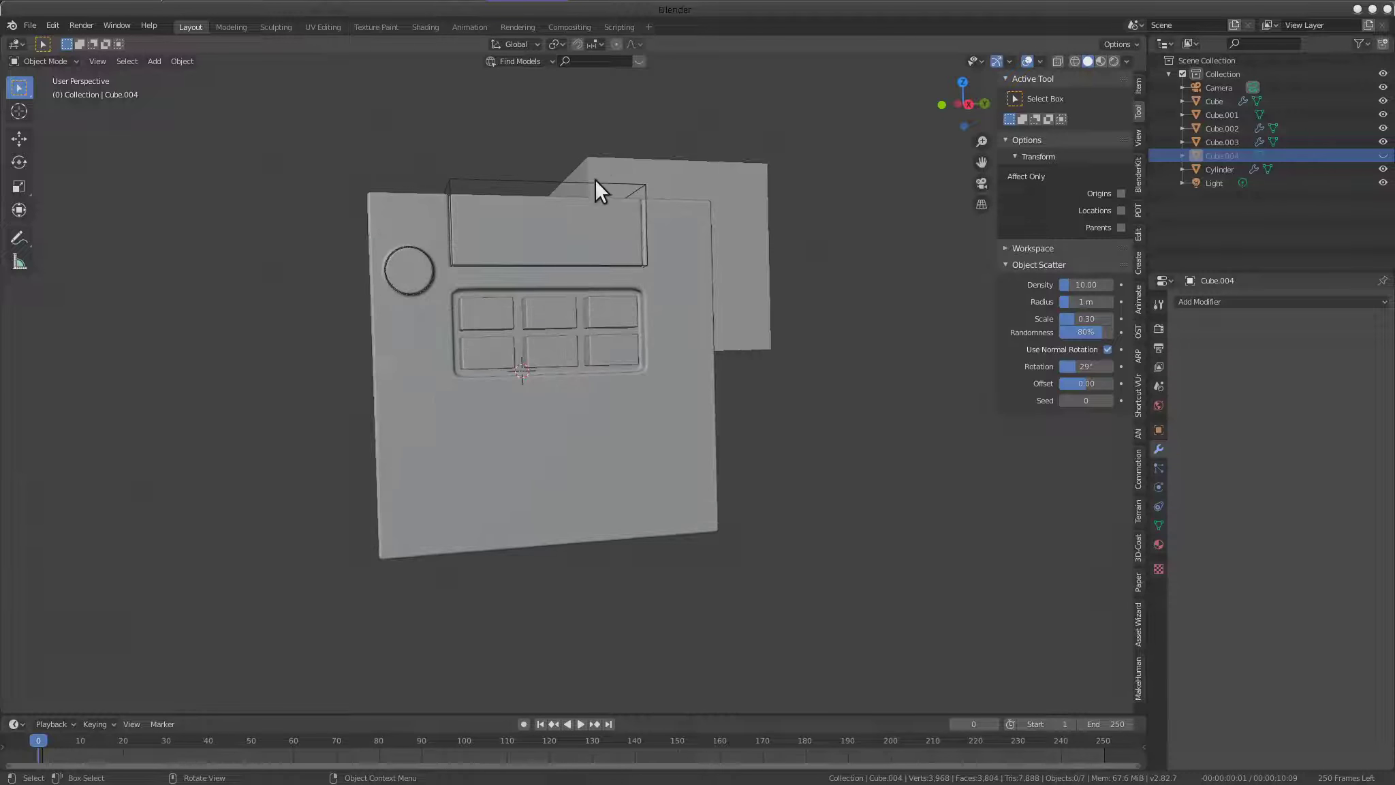
Delete the stray flat panel Cube.001
click(596, 183)
middle_drag(454, 317, 750, 449)
scroll(733, 506, up, 3)
scroll(344, 580, down, 3)
mouse_move(343, 580)
middle_down()
mouse_move(312, 489)
mouse_move(621, 431)
middle_up()
mouse_move(687, 453)
middle_down()
mouse_move(496, 526)
mouse_move(653, 480)
middle_up()
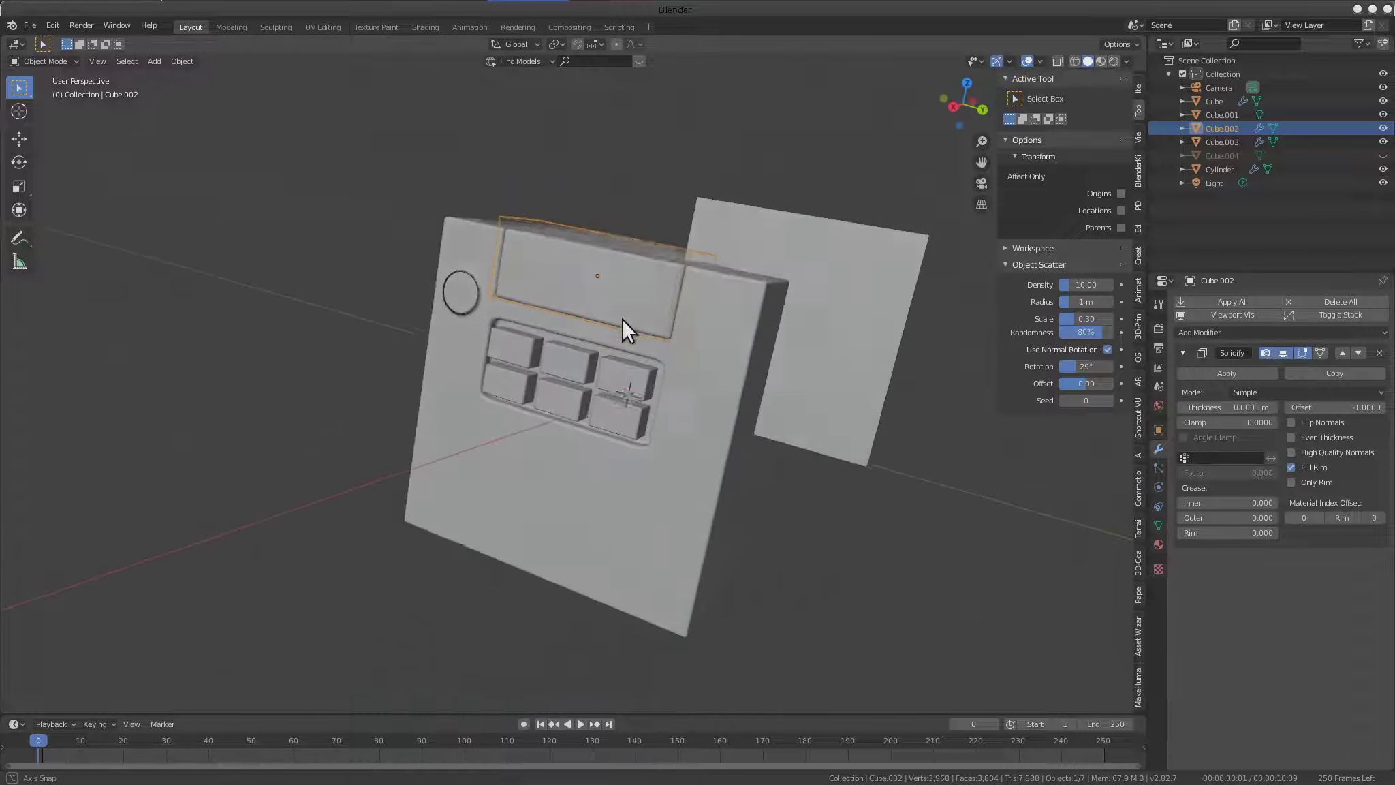
click(658, 476)
mouse_move(667, 470)
middle_down()
mouse_move(678, 438)
mouse_move(610, 469)
mouse_move(702, 416)
mouse_move(648, 467)
middle_up()
key(Delete)
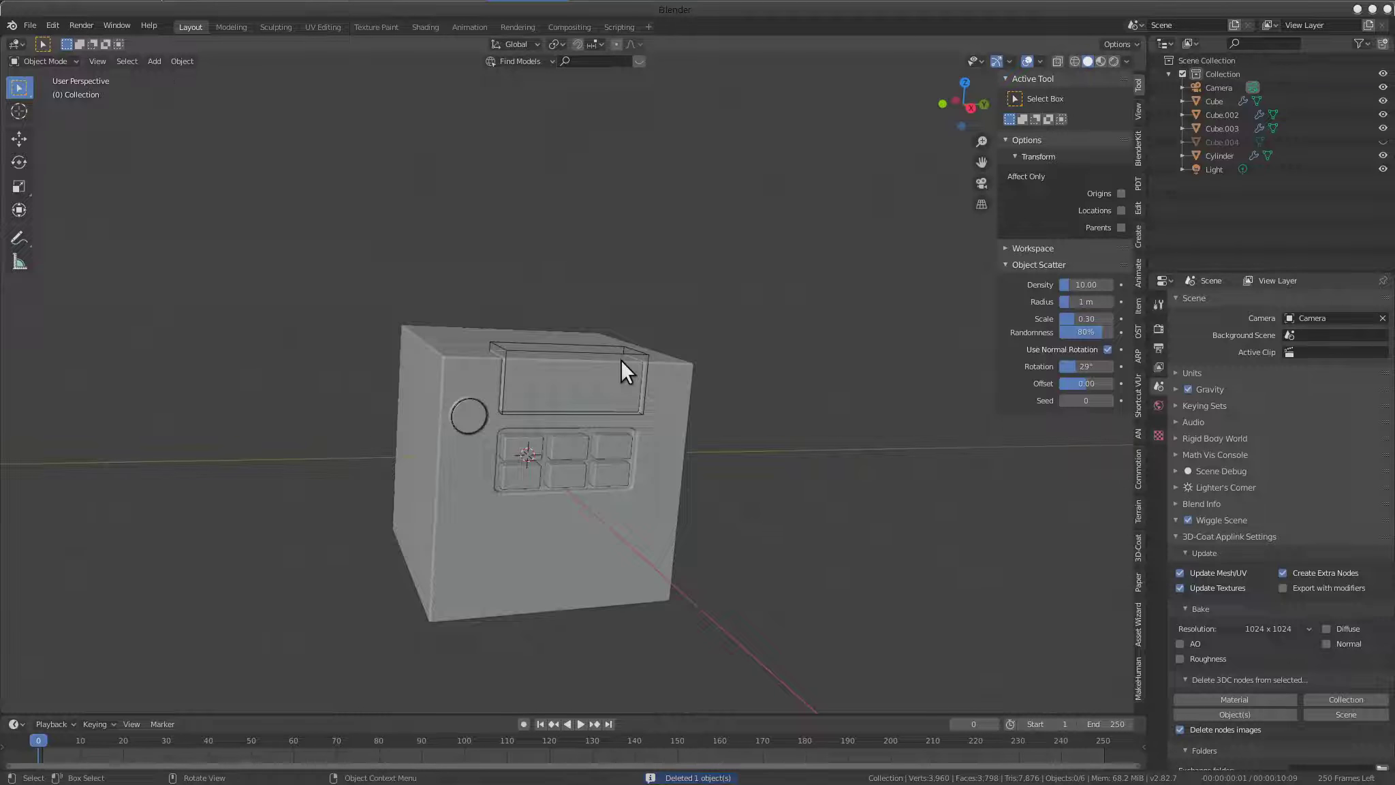
Hide the screen cutter Cube.002, then select the dial Cylinder
click(620, 358)
mouse_move(609, 353)
middle_down()
mouse_move(581, 364)
mouse_move(659, 407)
mouse_move(544, 424)
mouse_move(721, 471)
mouse_move(665, 460)
mouse_move(650, 403)
mouse_move(786, 457)
mouse_move(808, 522)
mouse_move(666, 563)
mouse_move(687, 403)
mouse_move(719, 427)
middle_up()
key(h)
click(538, 468)
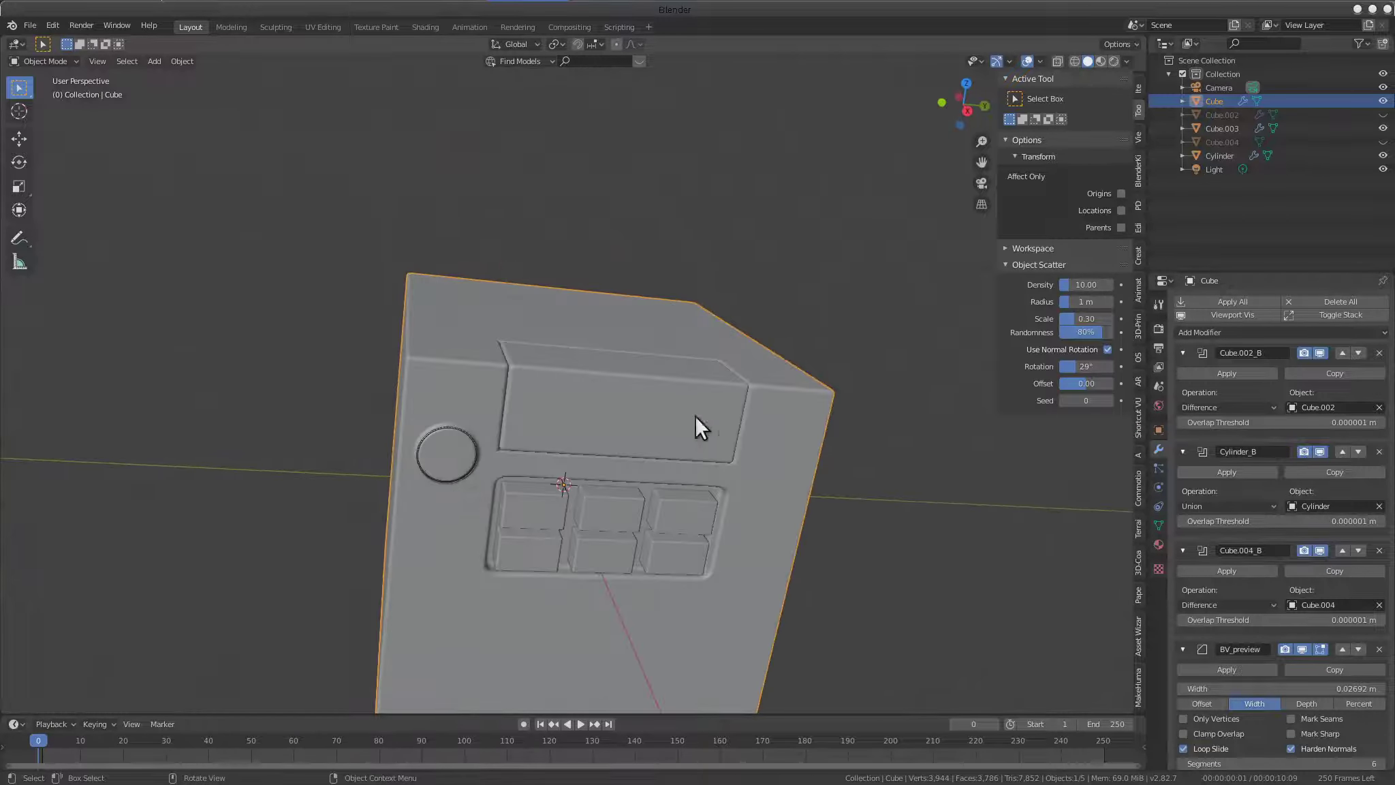
mouse_move(458, 492)
middle_down()
mouse_move(495, 425)
mouse_move(667, 449)
mouse_move(740, 390)
mouse_move(761, 271)
mouse_move(707, 427)
mouse_move(754, 460)
mouse_move(661, 519)
mouse_move(545, 482)
mouse_move(740, 402)
mouse_move(645, 455)
mouse_move(735, 259)
middle_up()
click(501, 414)
scroll(740, 402, up, 2)
Bake the dial Cylinder's boolean into the cube, leaving a raised knob
key(shift+a)
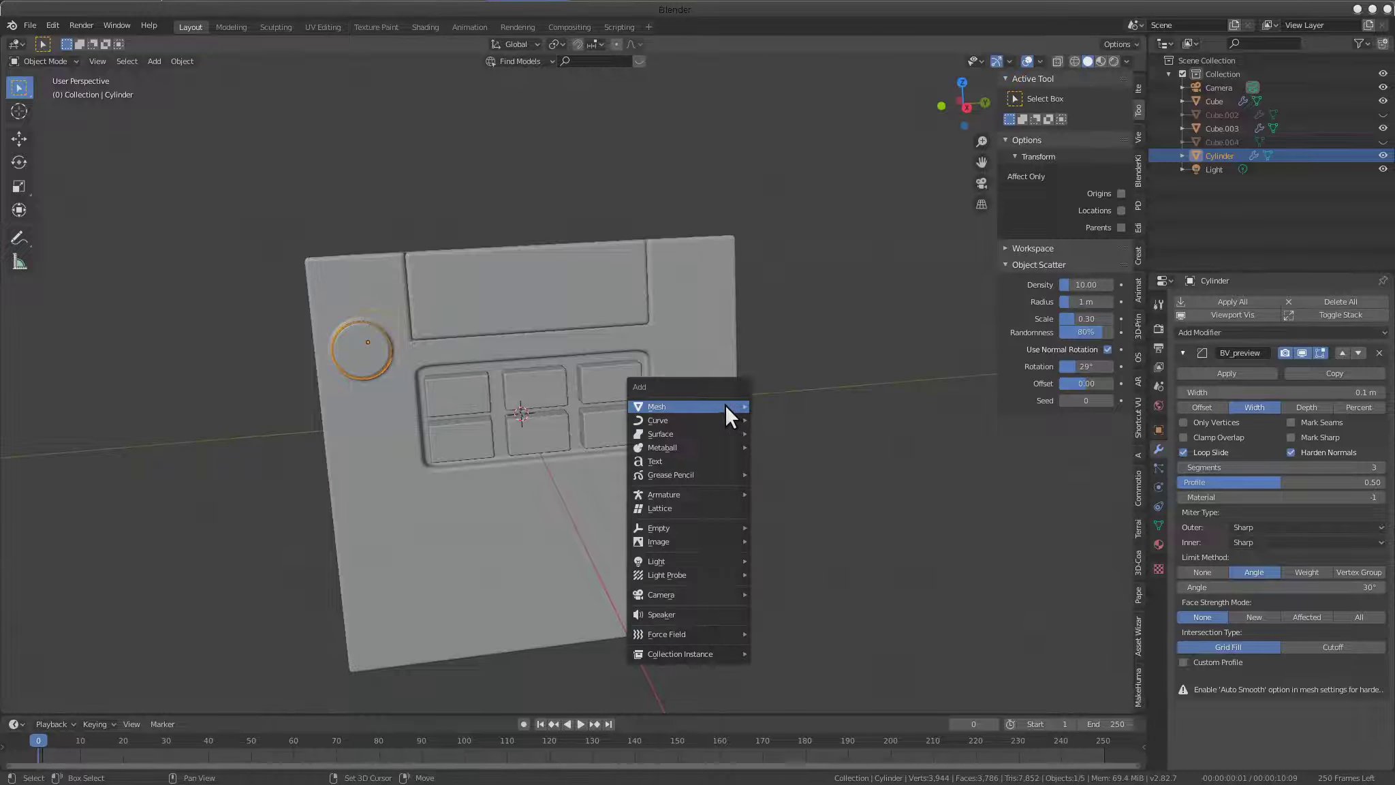
key(Escape)
key(shift+a)
key(Escape)
key(q)
key(Escape)
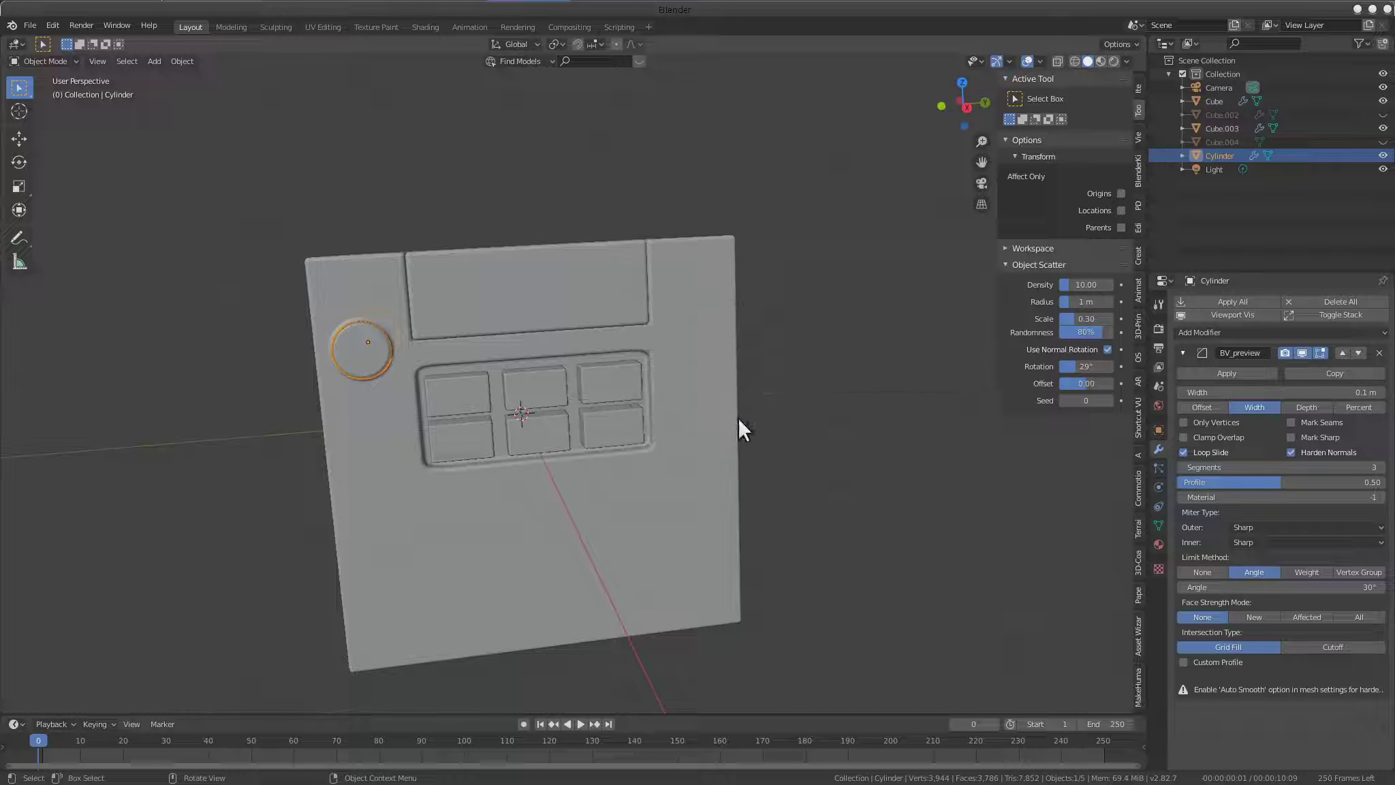
key(q)
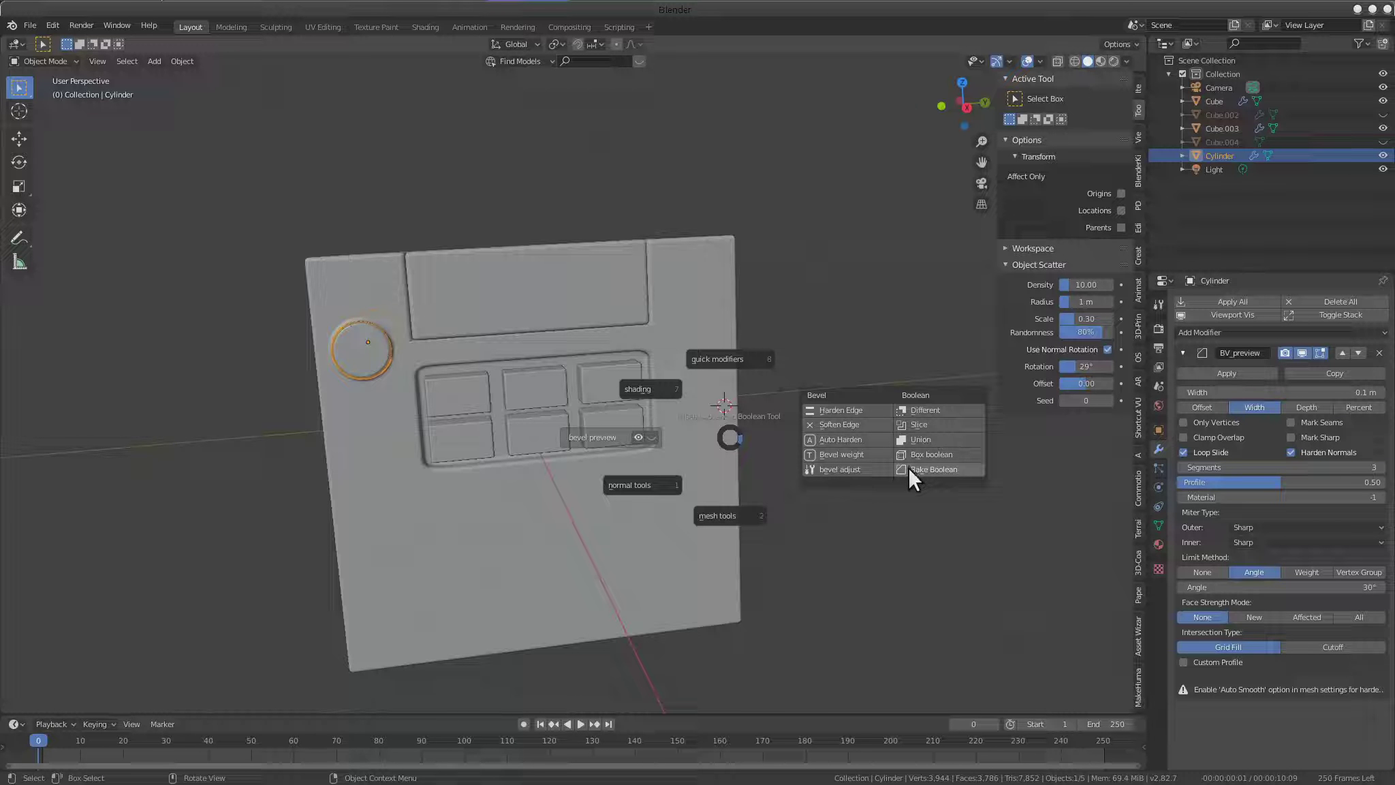
click(956, 407)
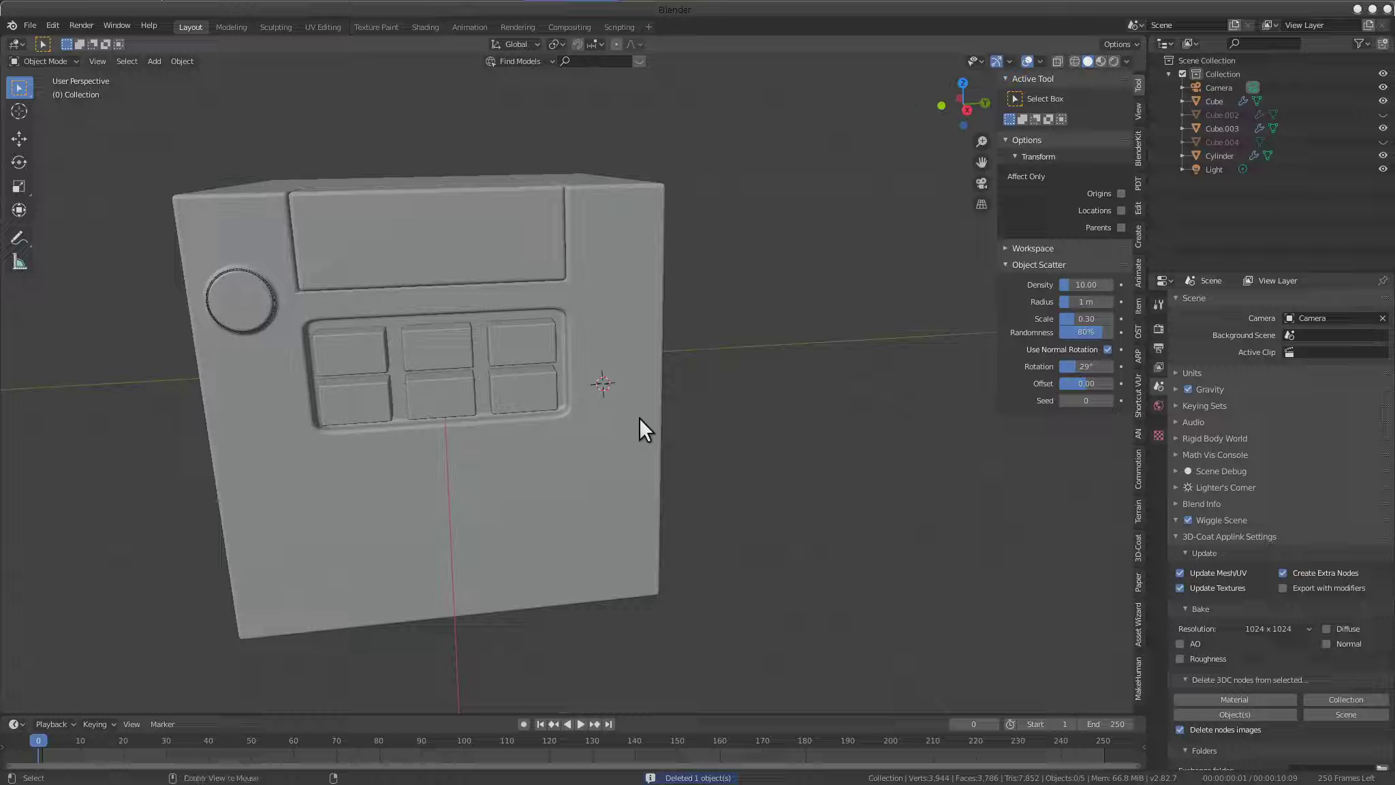
key(q)
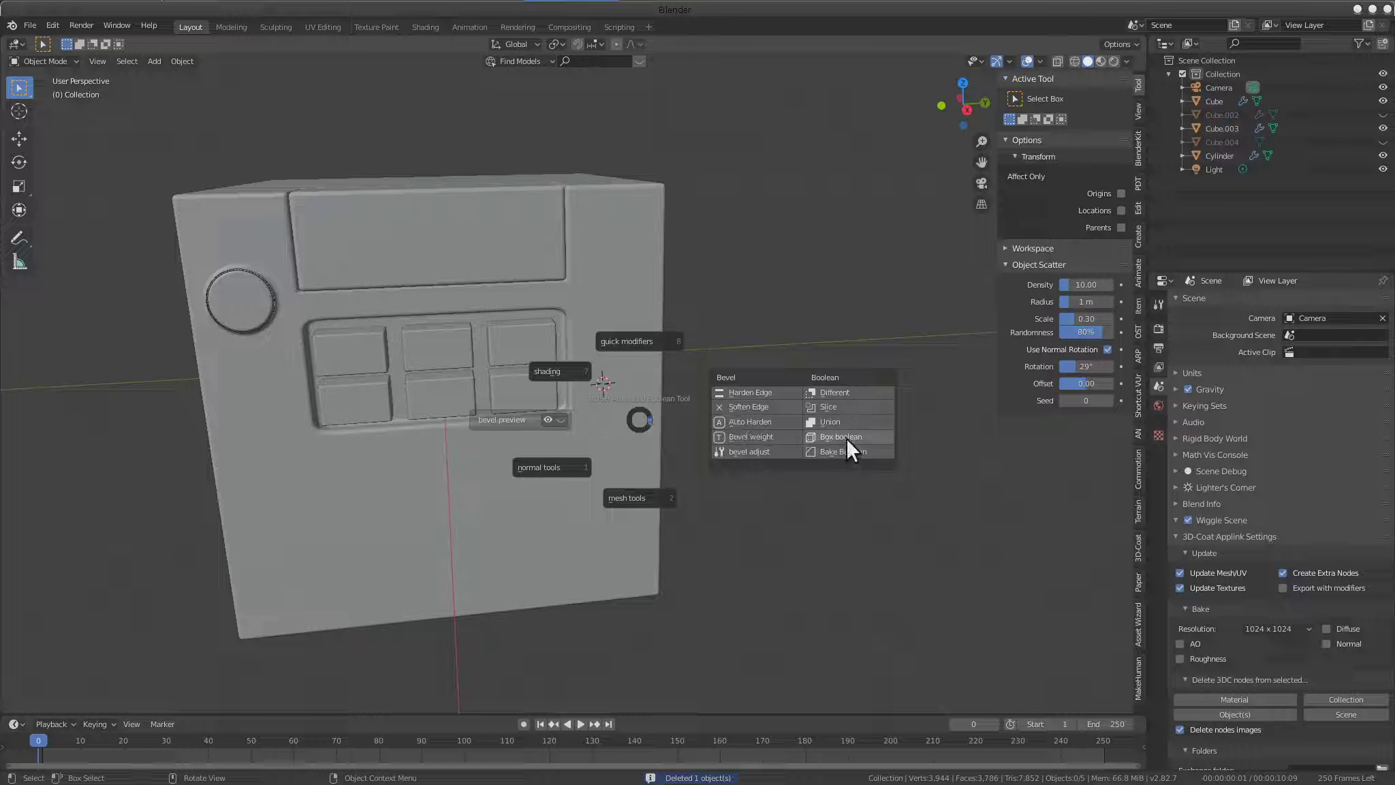
click(845, 439)
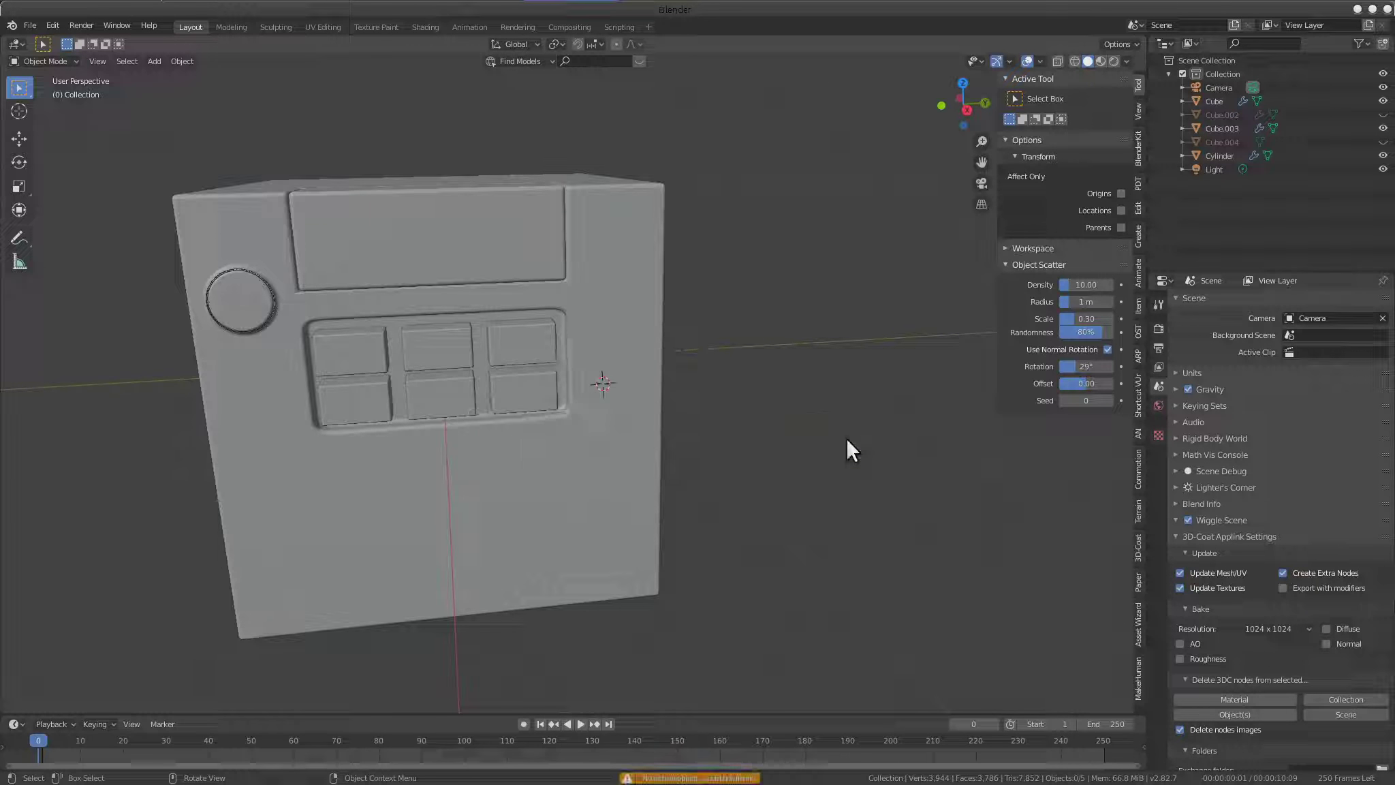
click(582, 410)
Add a box at the 3D cursor, extrude it tall, and apply its 0.516 m Solidify
key(q)
click(954, 437)
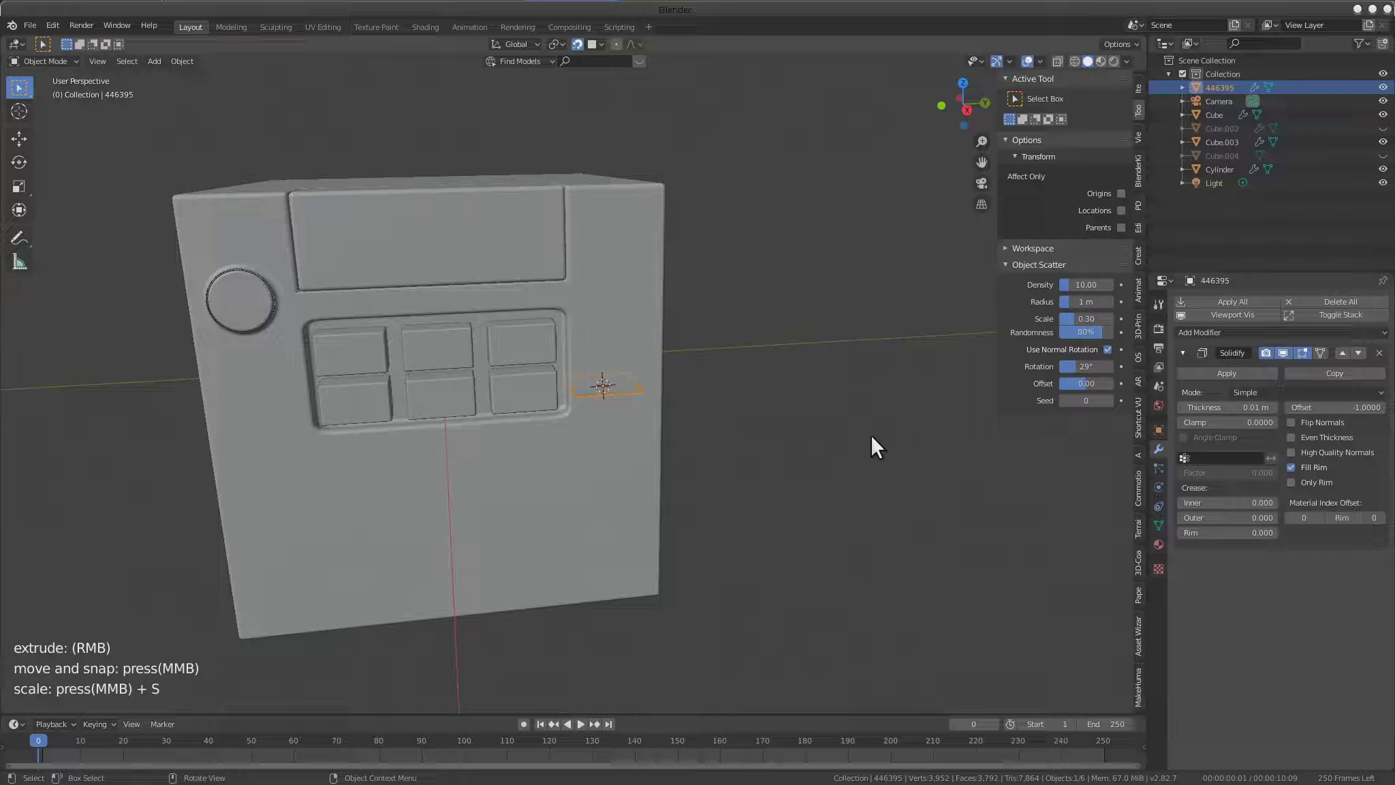
right_click(616, 393)
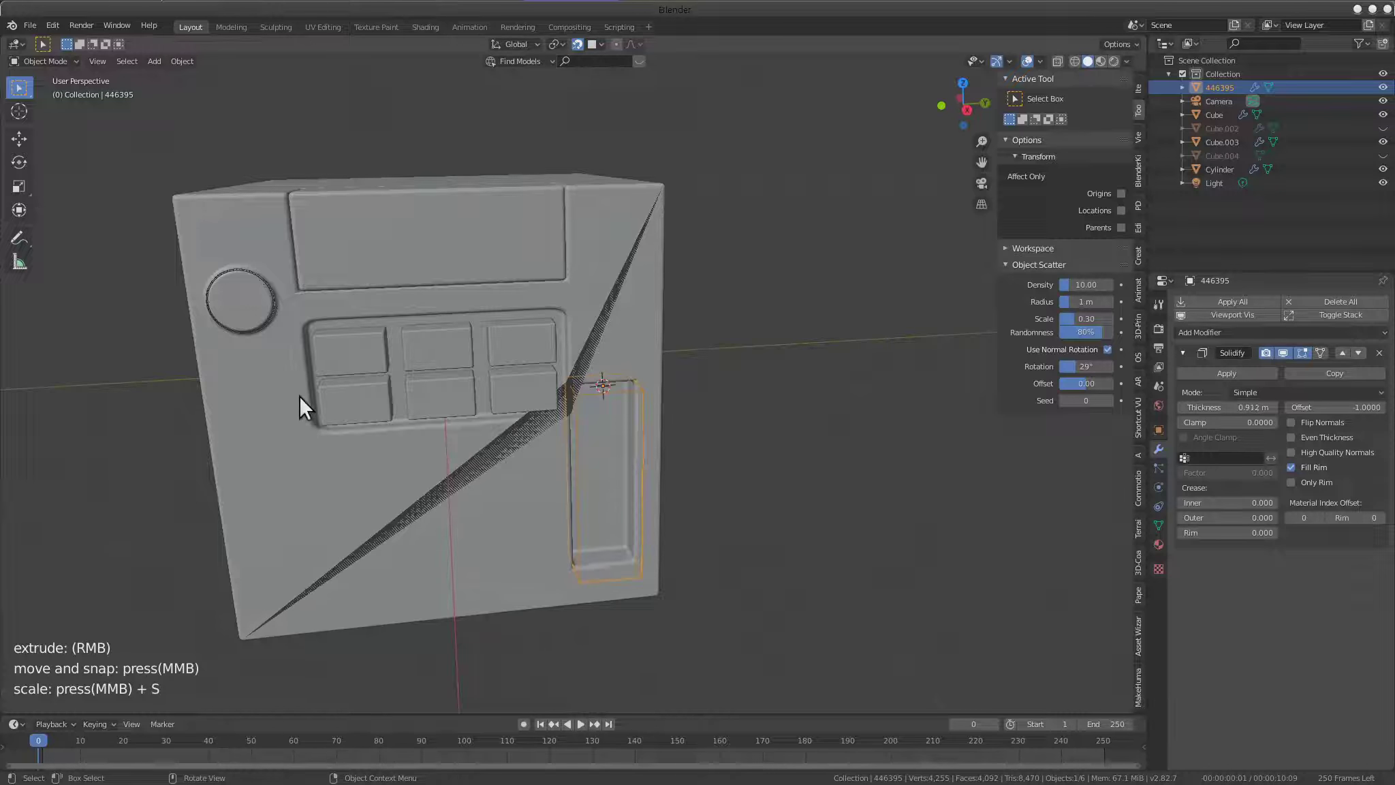
click(174, 490)
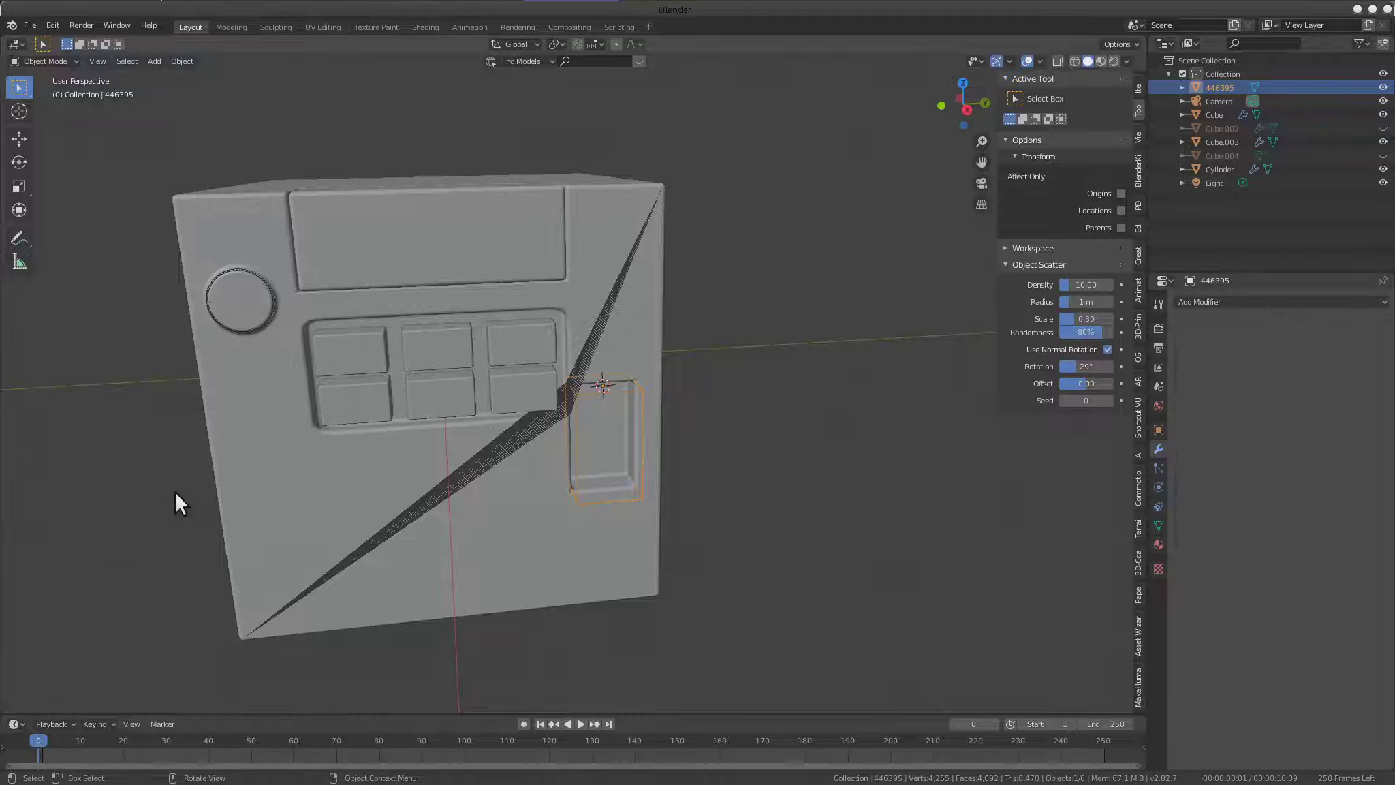
Reposition the new box while viewing from a straight side view
mouse_move(576, 486)
middle_down()
mouse_move(705, 465)
mouse_move(318, 445)
mouse_move(432, 412)
mouse_move(651, 389)
middle_up()
key(g)
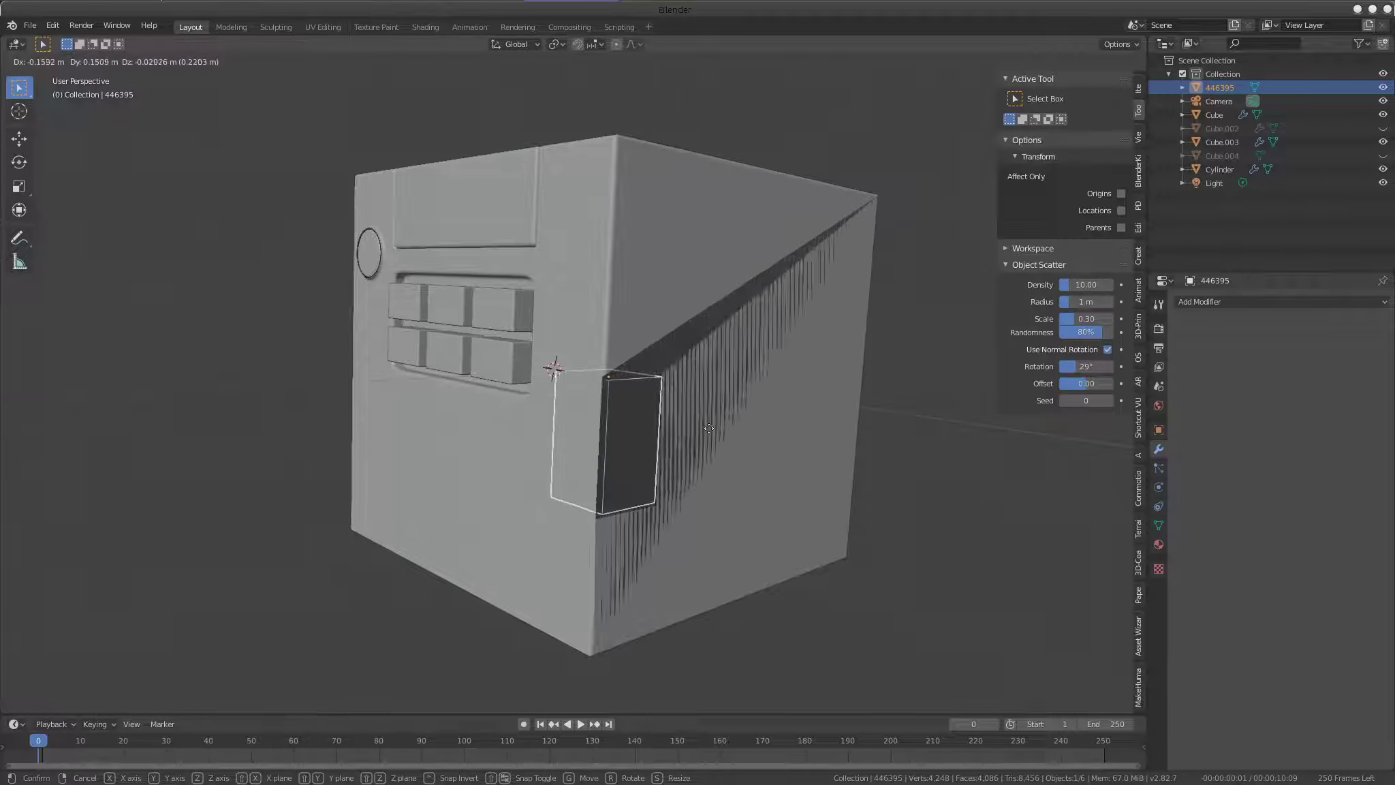
key(KP_3)
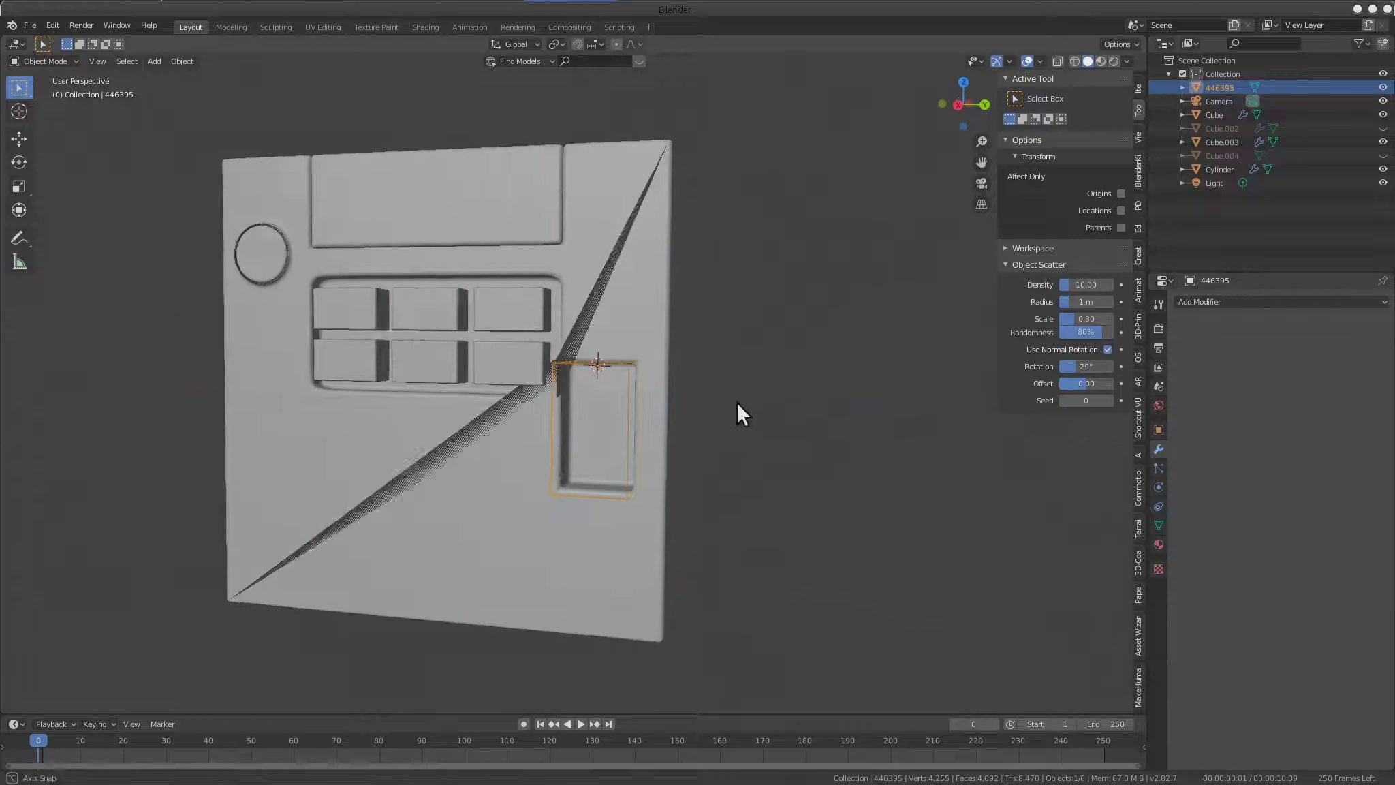
click(851, 417)
mouse_move(765, 434)
middle_down()
mouse_move(586, 422)
mouse_move(576, 316)
middle_up()
scroll(532, 369, up, 3)
mouse_move(532, 368)
middle_down()
mouse_move(483, 405)
mouse_move(538, 392)
middle_up()
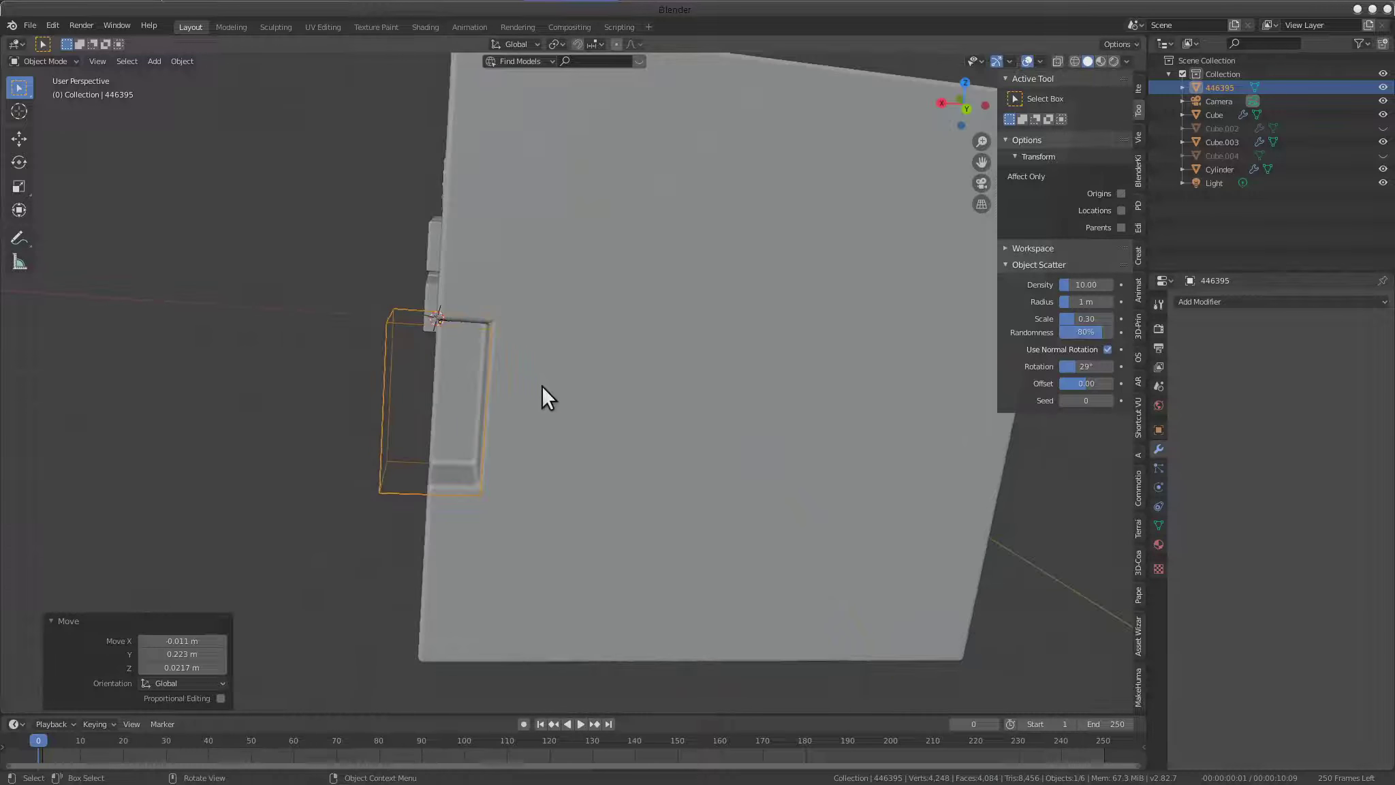
Resize the box vertically and stretch it along X
key(s)
key(z)
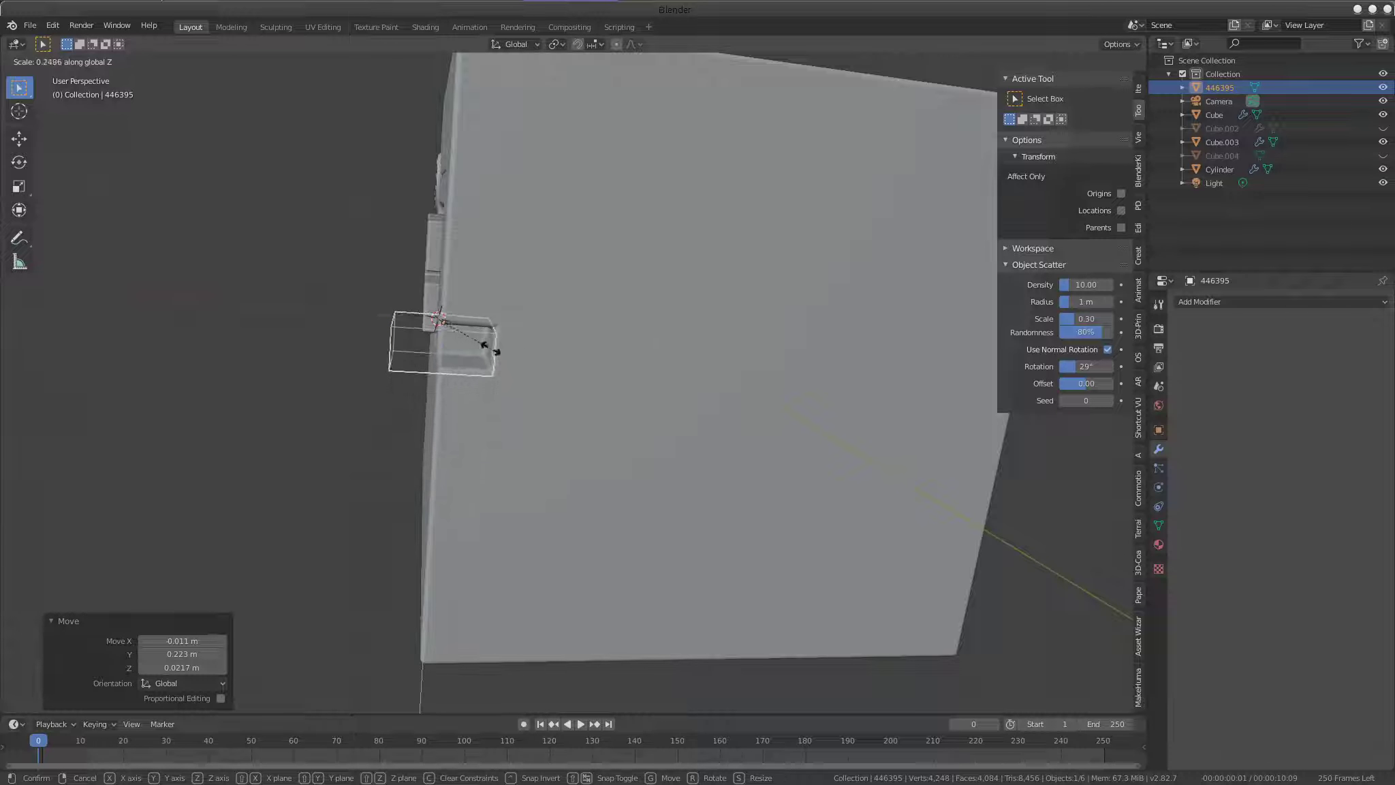
click(492, 339)
scroll(492, 339, down, 4)
mouse_move(492, 339)
middle_down()
mouse_move(563, 344)
mouse_move(539, 374)
mouse_move(707, 396)
mouse_move(554, 387)
middle_up()
key(s)
key(z)
click(674, 395)
key(s)
key(x)
click(616, 470)
Slide the box along X to the side edge and lower it toward the bottom
mouse_move(617, 470)
middle_down()
mouse_move(637, 471)
mouse_move(596, 442)
middle_up()
key(g)
key(x)
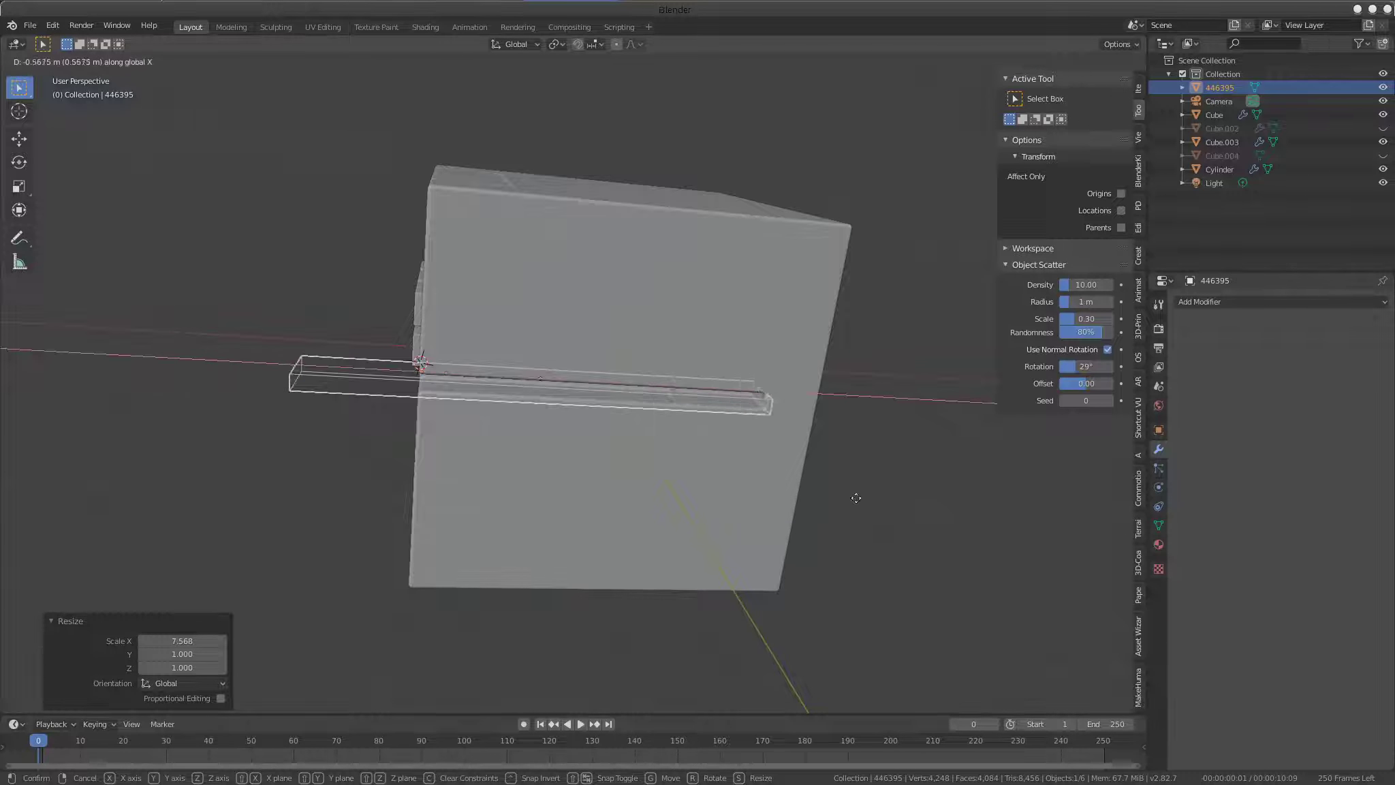
click(909, 505)
mouse_move(560, 481)
middle_down()
mouse_move(692, 440)
mouse_move(633, 402)
mouse_move(694, 451)
middle_up()
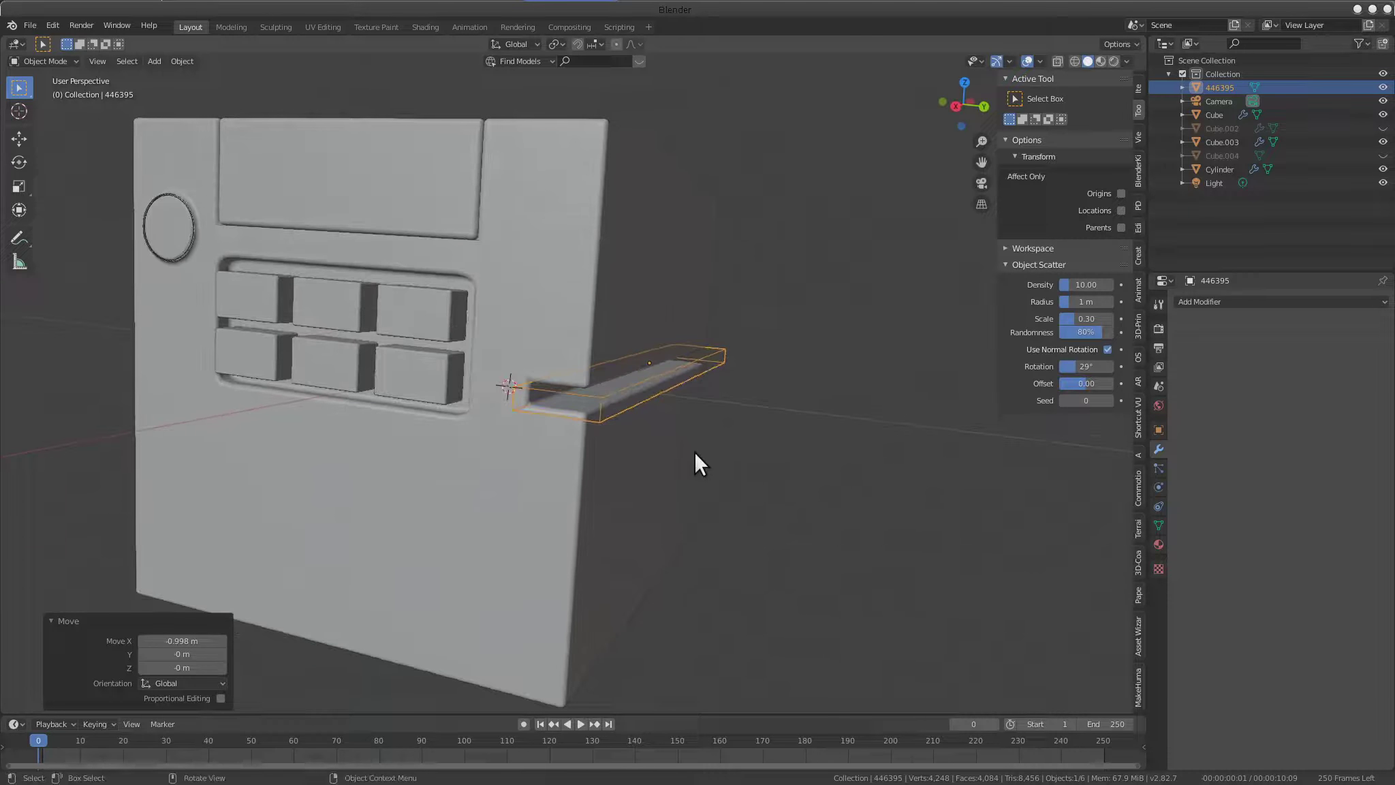
key(z)
key(g)
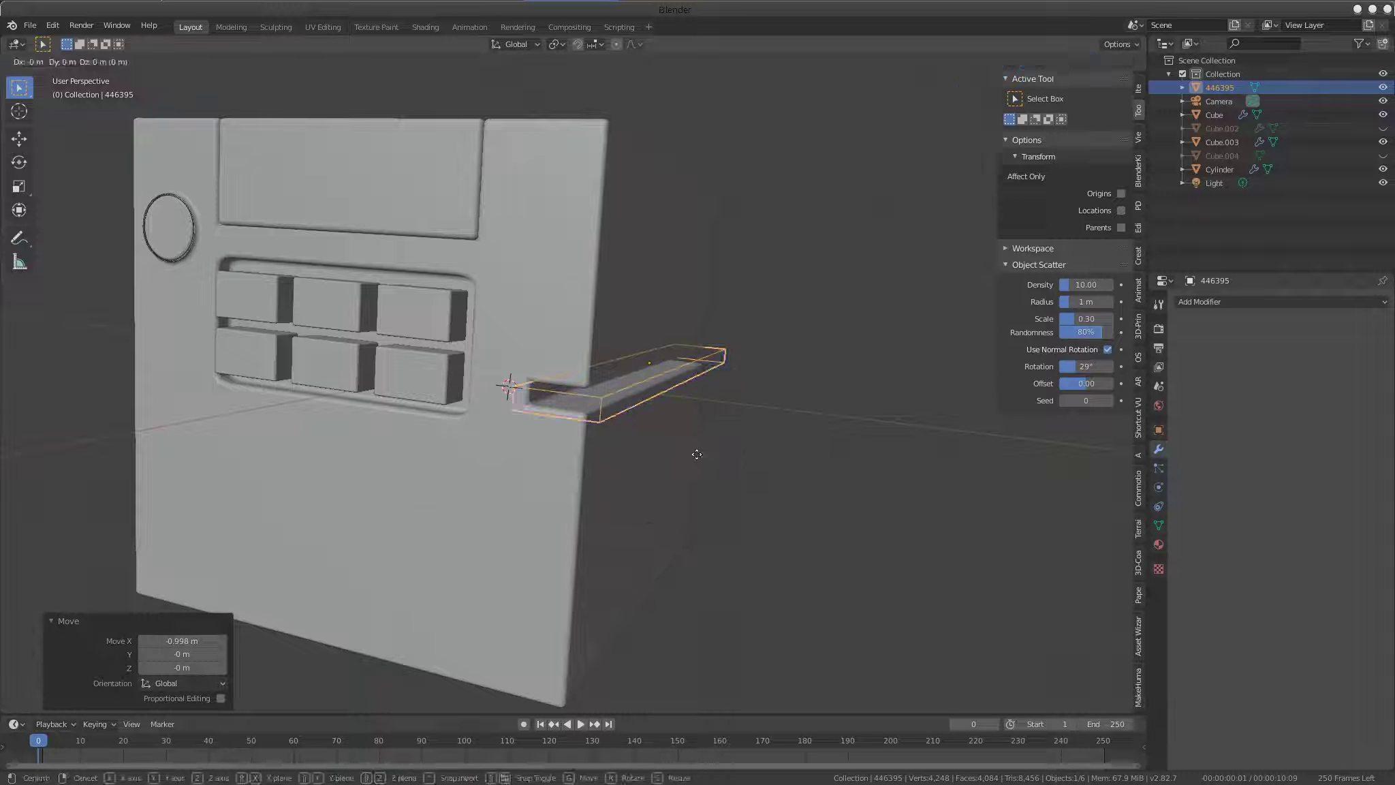
key(z)
click(669, 656)
mouse_move(663, 646)
middle_down()
mouse_move(641, 463)
mouse_move(707, 440)
mouse_move(630, 473)
middle_up()
mouse_move(913, 407)
middle_down()
mouse_move(617, 436)
mouse_move(620, 405)
mouse_move(604, 414)
middle_up()
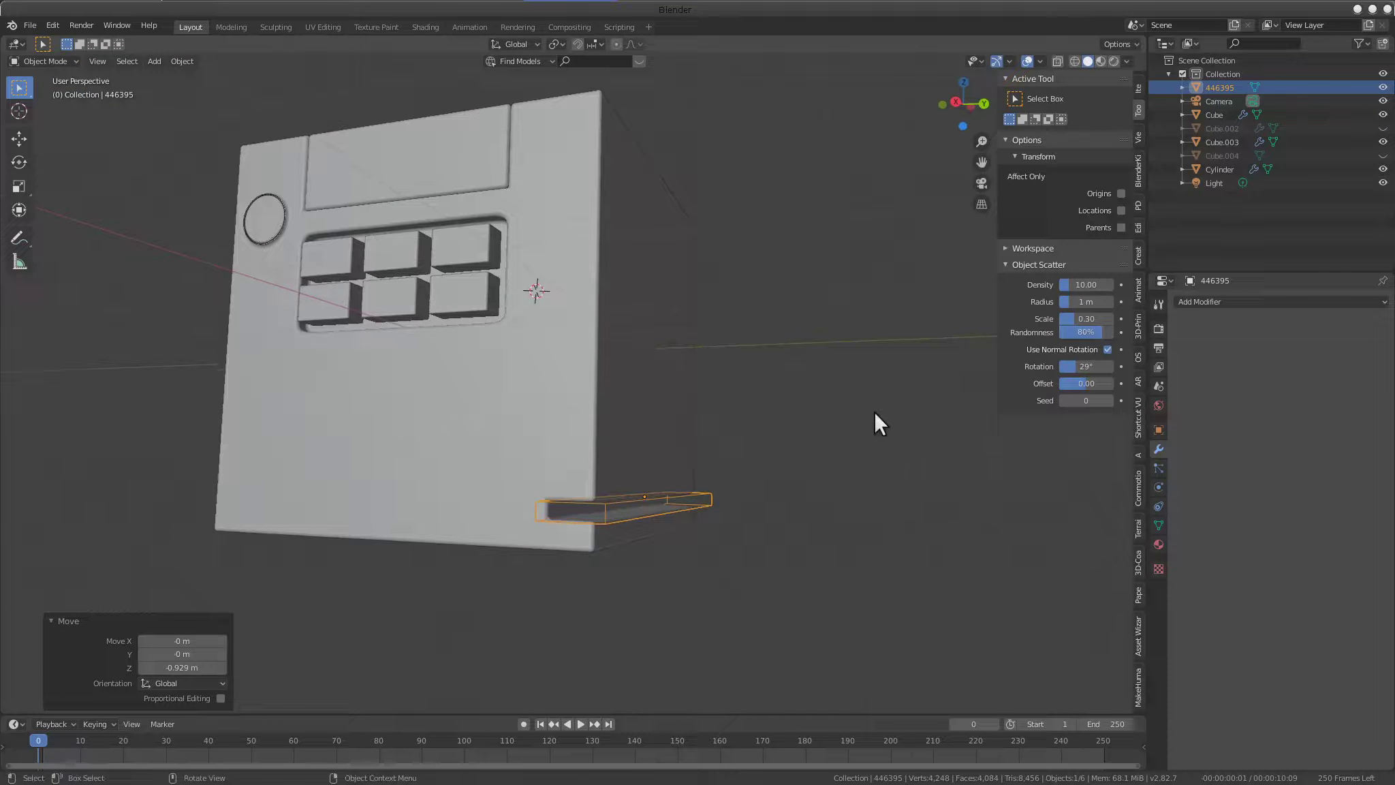
Flatten the box into a thin slat with Z scale 0.454 and nudge it down
key(s)
key(z)
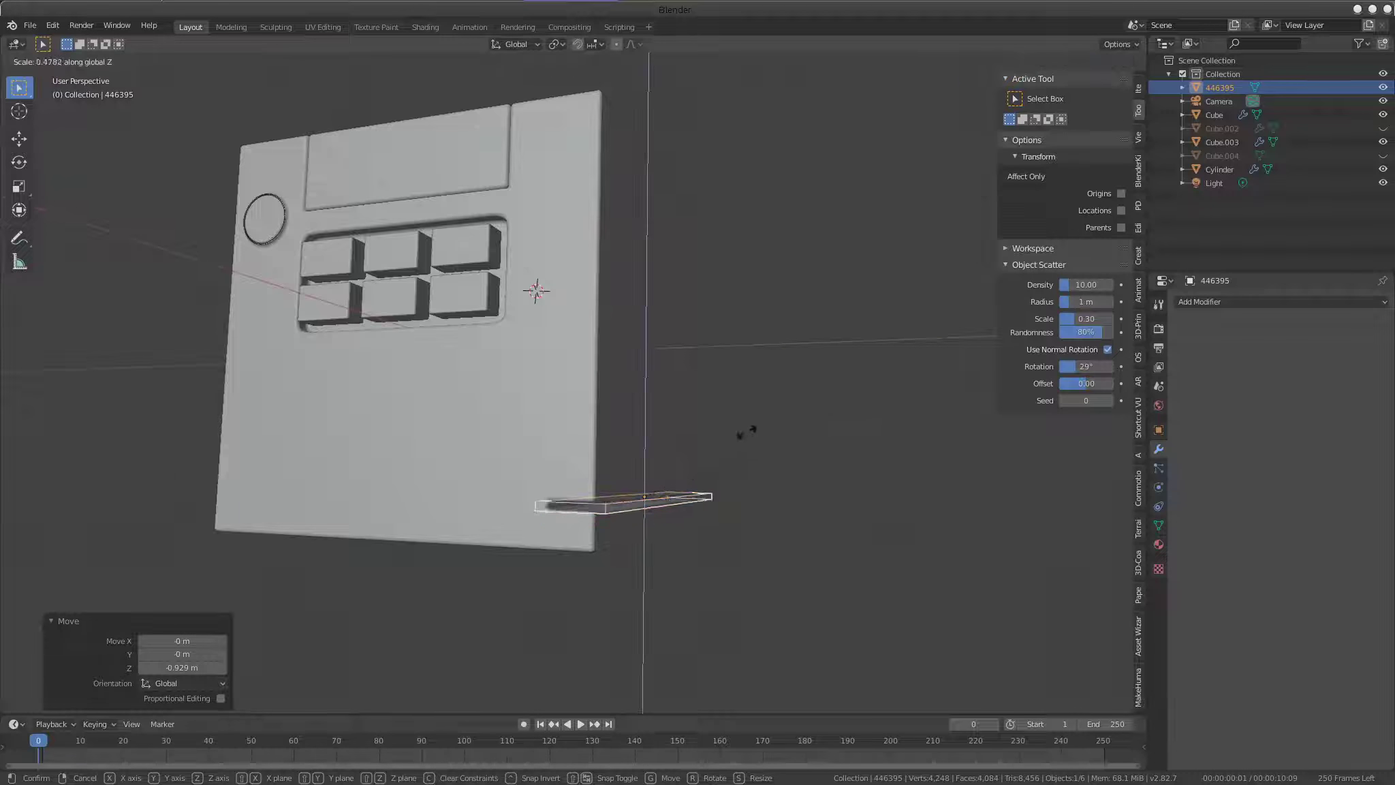
click(743, 429)
key(g)
key(z)
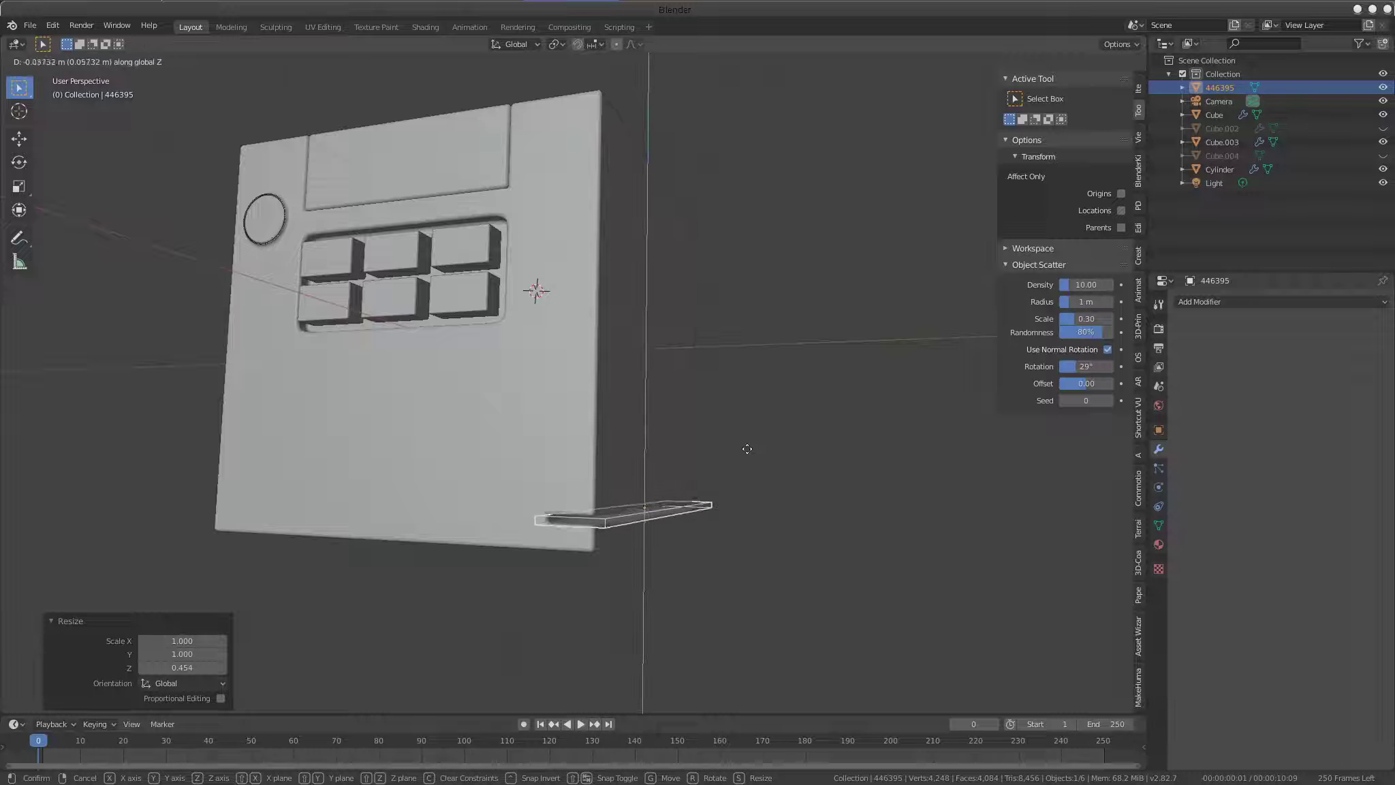
click(750, 452)
mouse_move(751, 451)
middle_down()
mouse_move(683, 428)
mouse_move(710, 390)
mouse_move(859, 405)
middle_up()
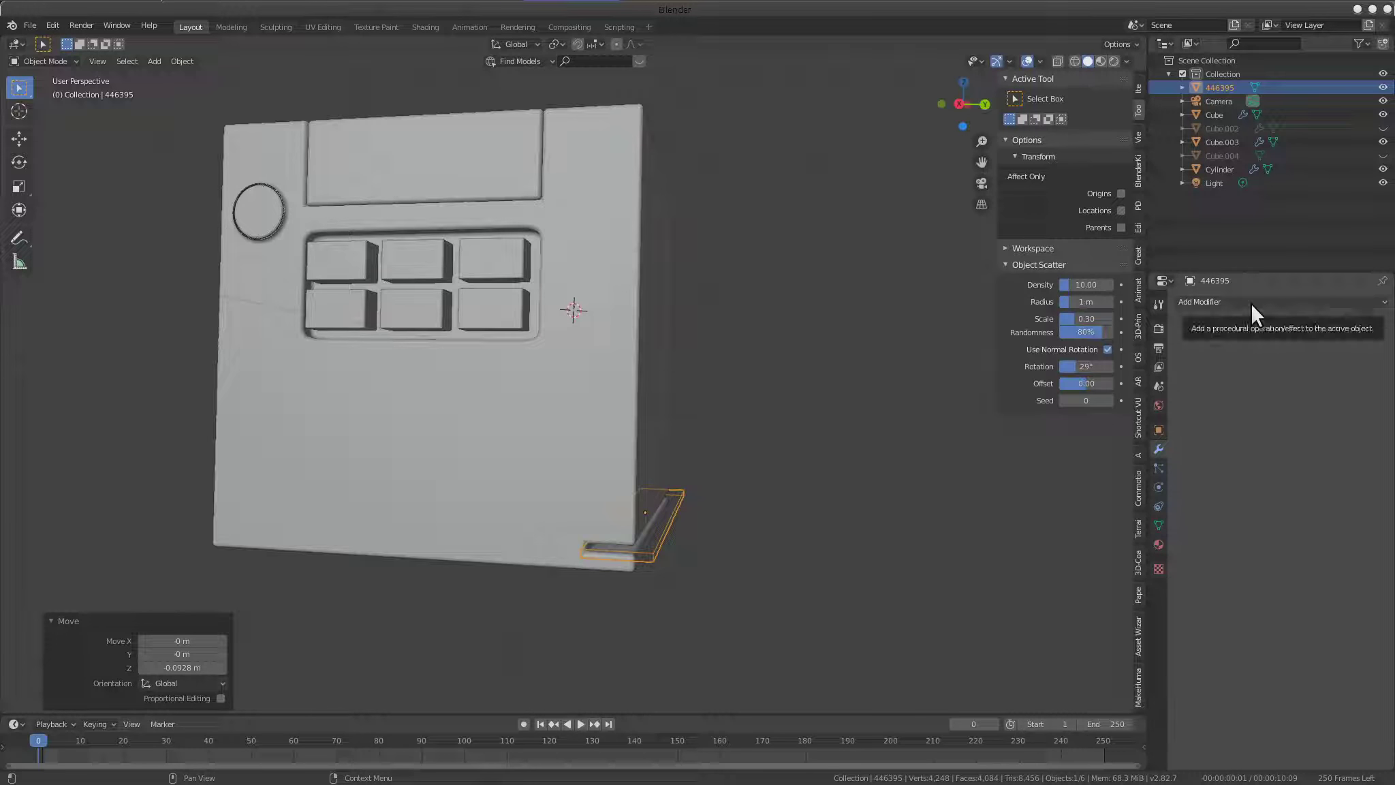
Add an Array modifier to the slat from the quick-modifiers pie, then remove it
middle_drag(750, 310, 634, 321)
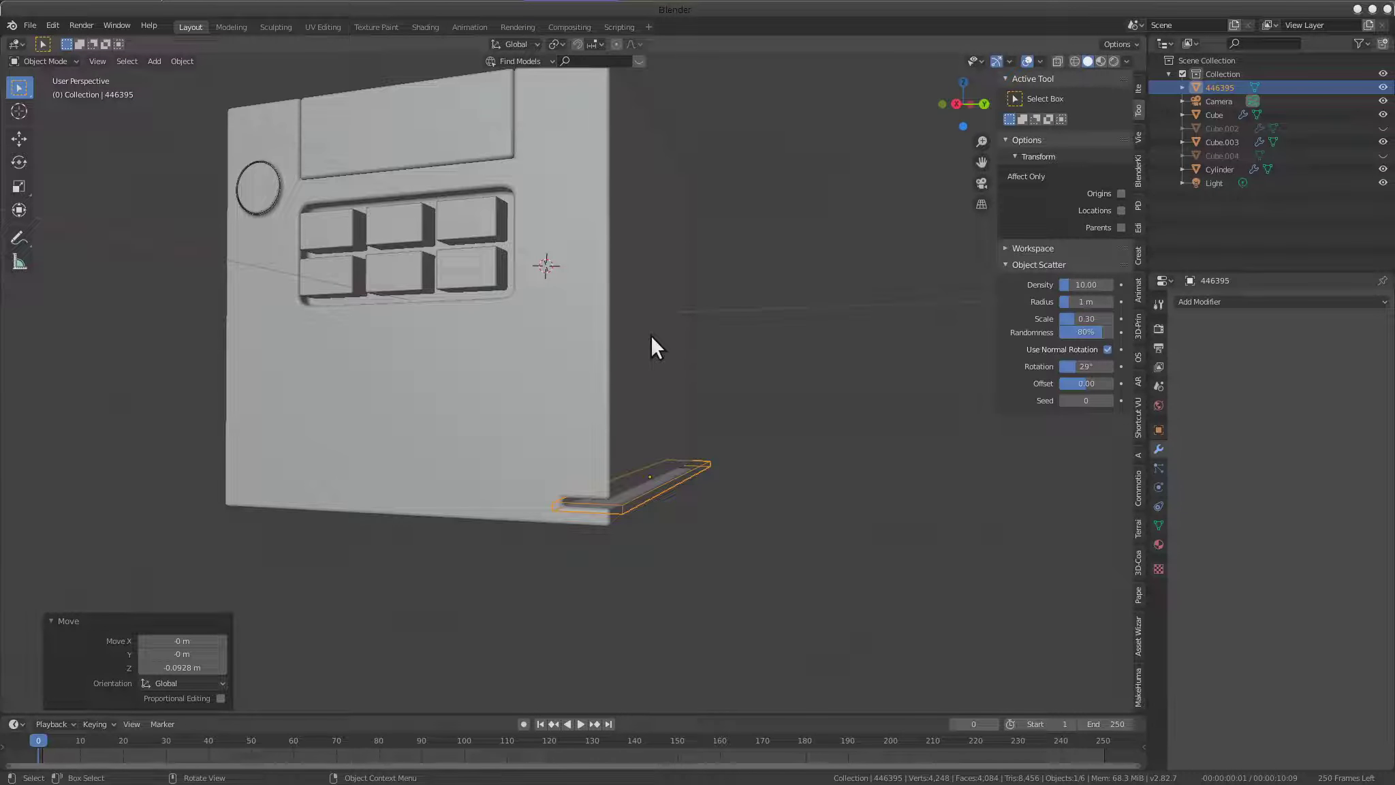
key(alt+q)
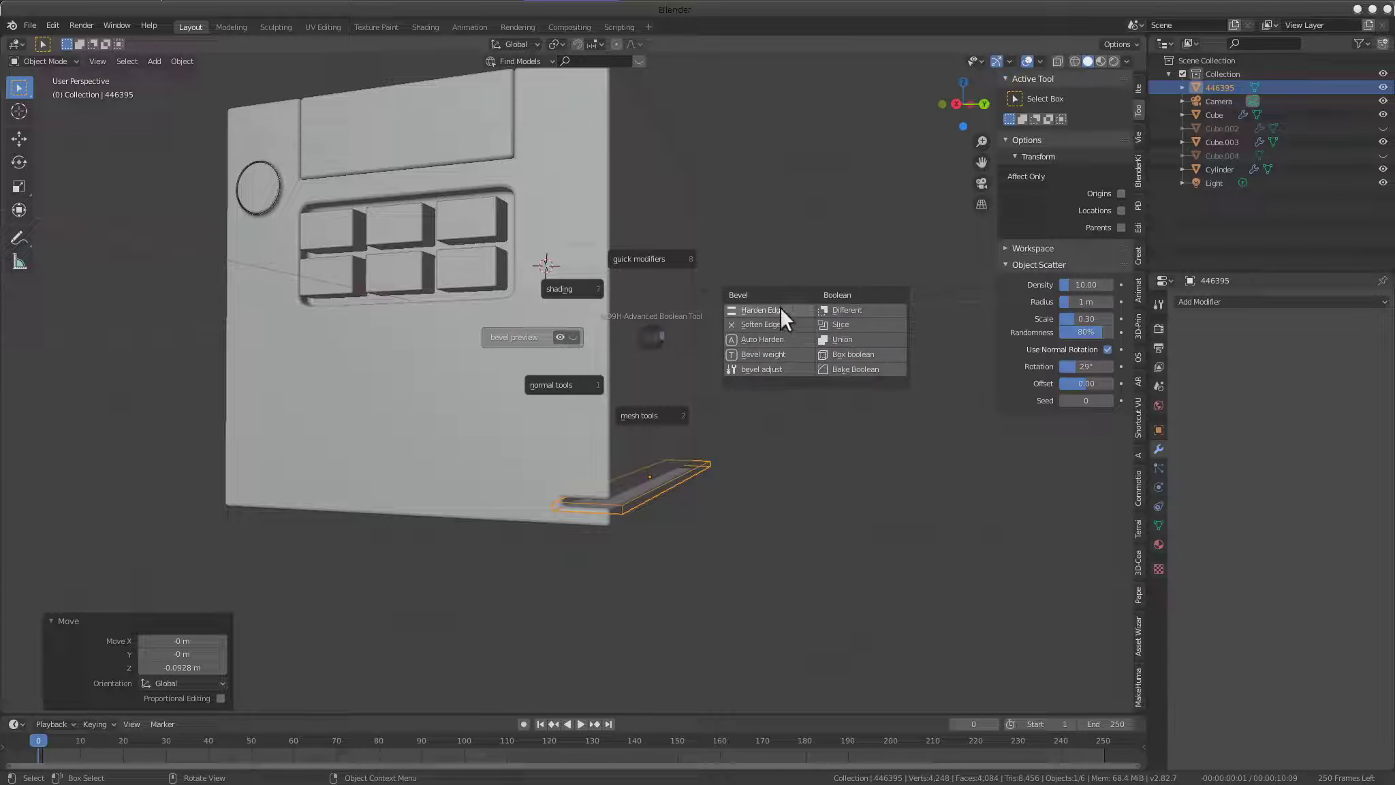
click(641, 262)
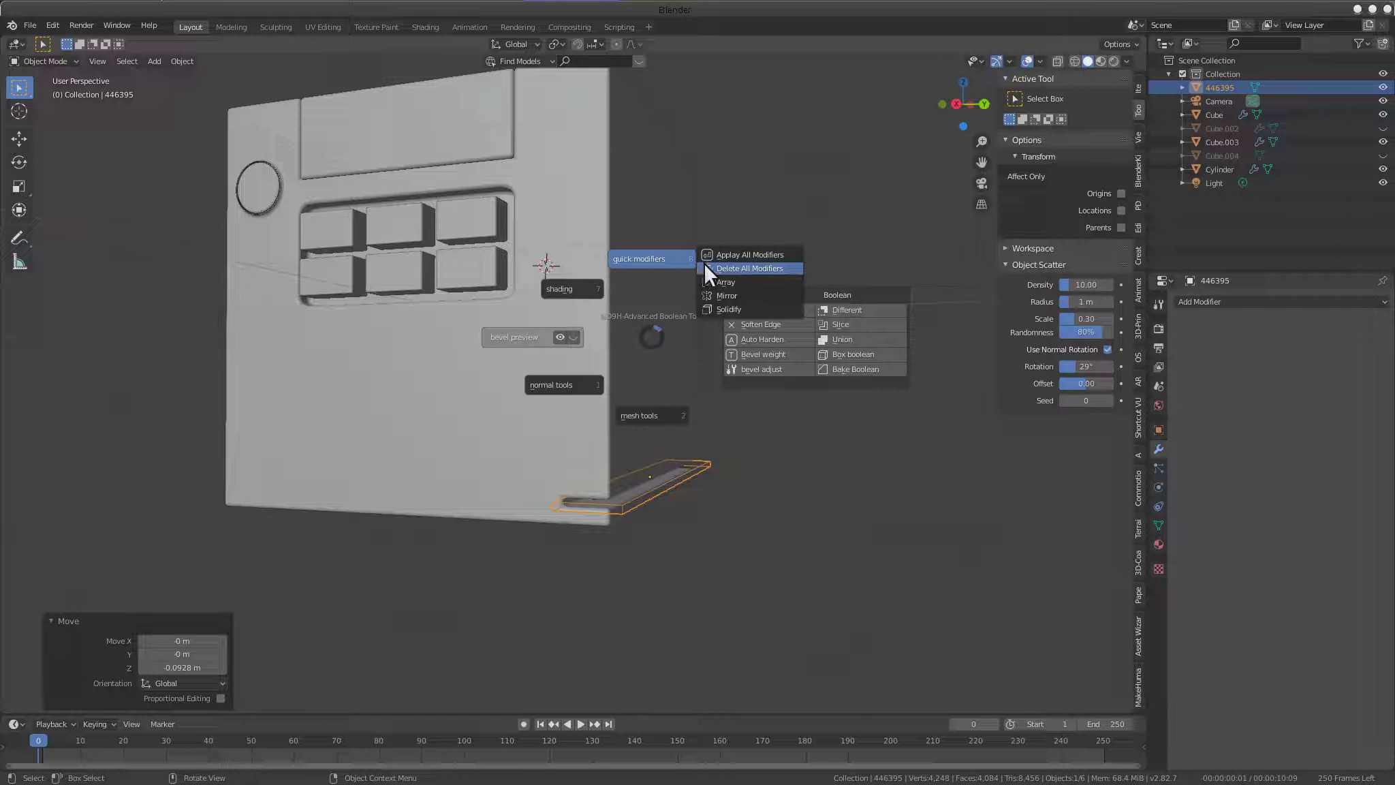
click(762, 290)
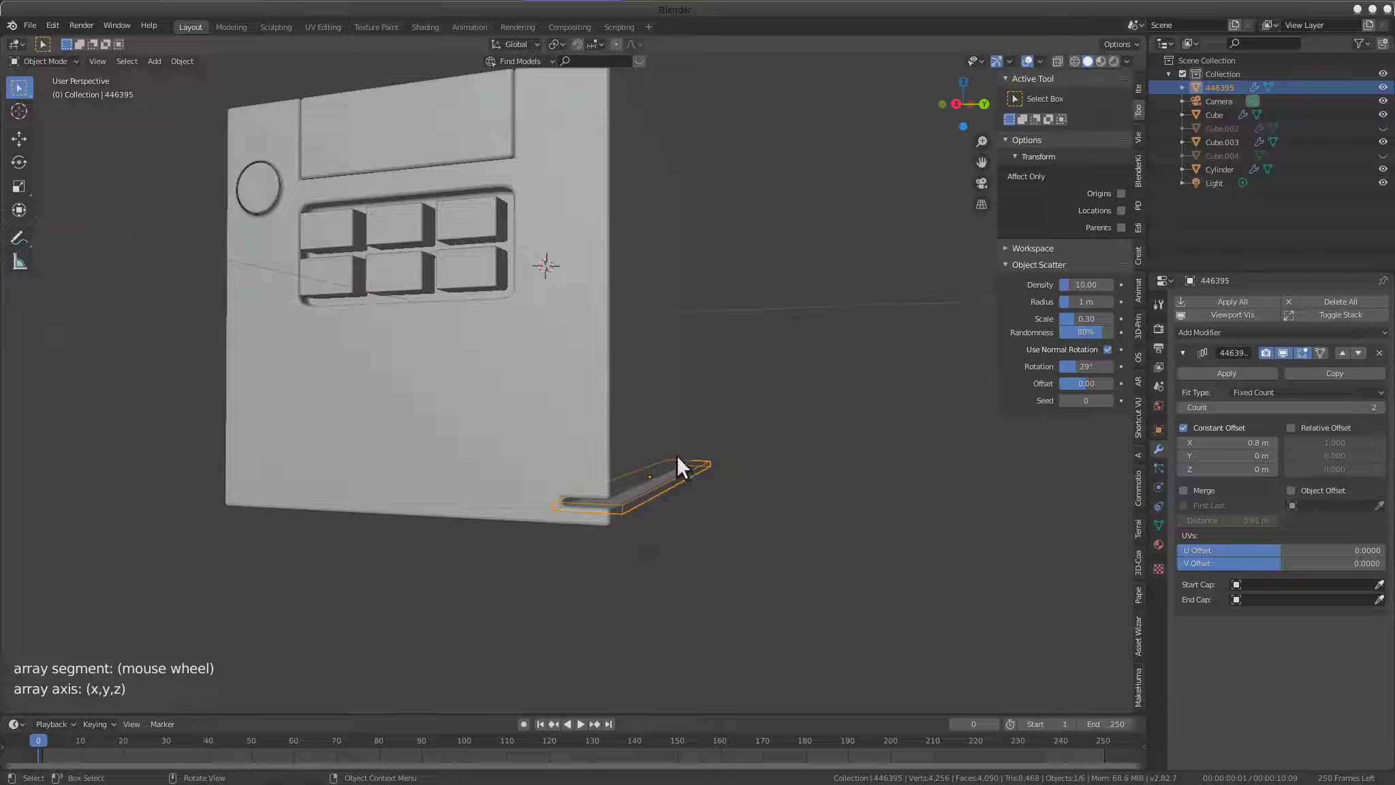
scroll(678, 448, up, 2)
scroll(676, 451, down, 2)
middle_drag(676, 451, 632, 512)
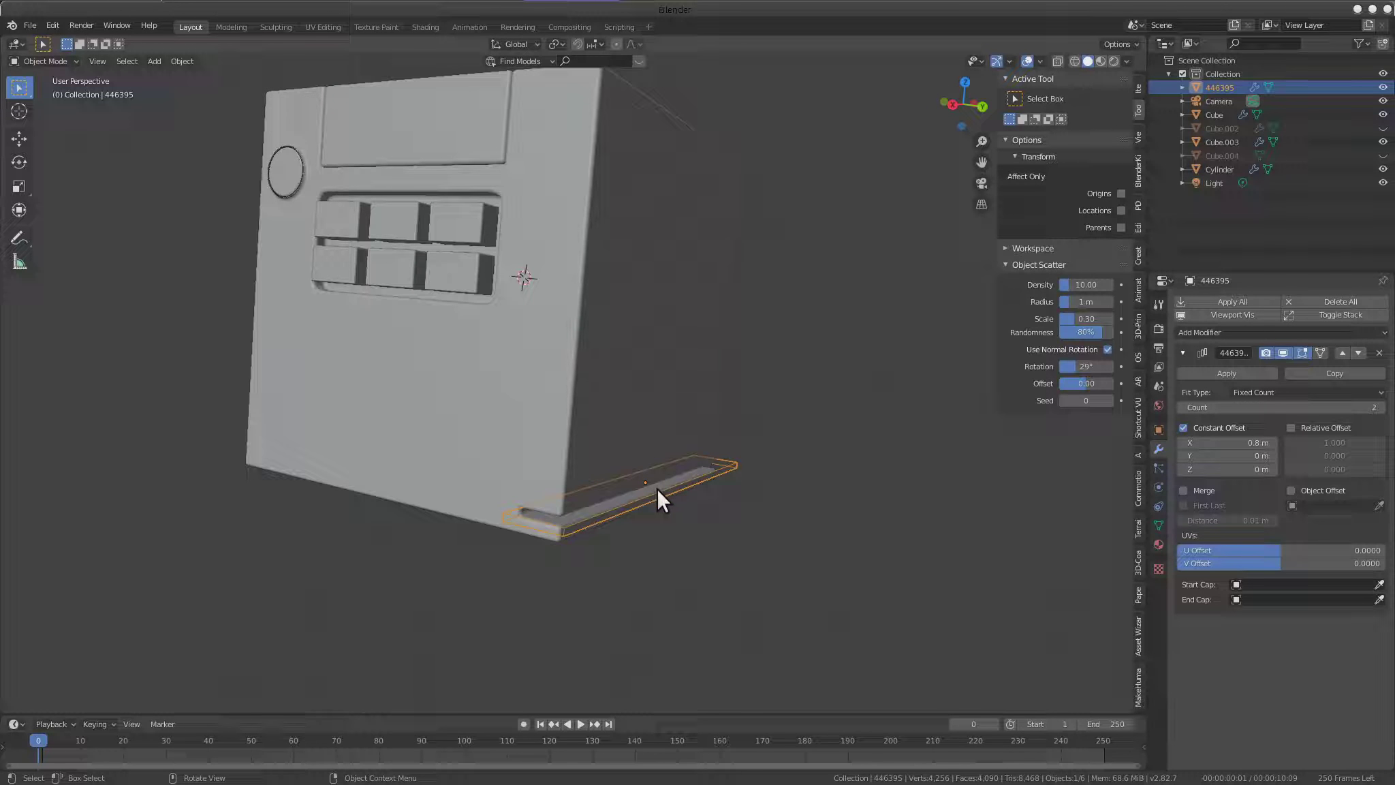
click(1378, 352)
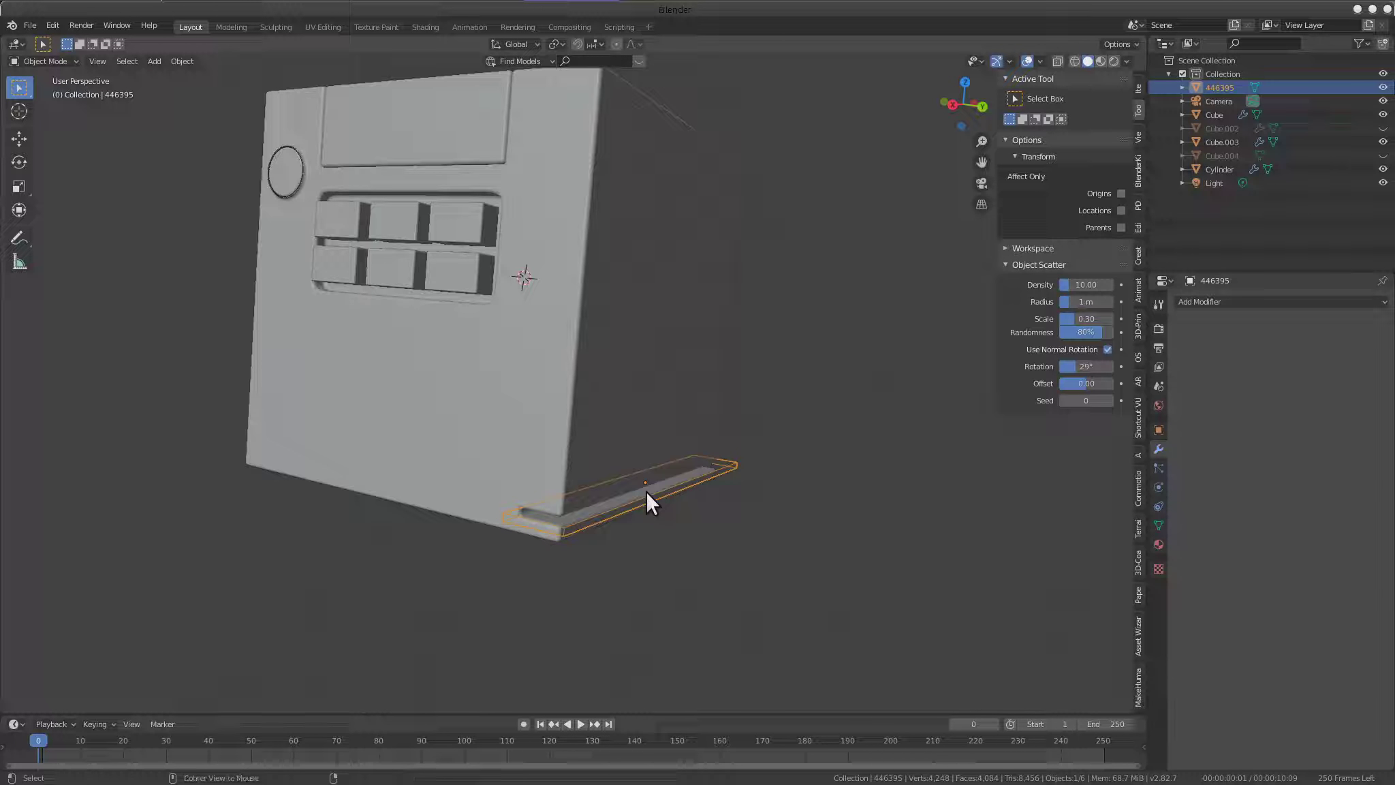
Add a fresh Array stacking the slat copies along Z with tighter vertical spacing
key(q)
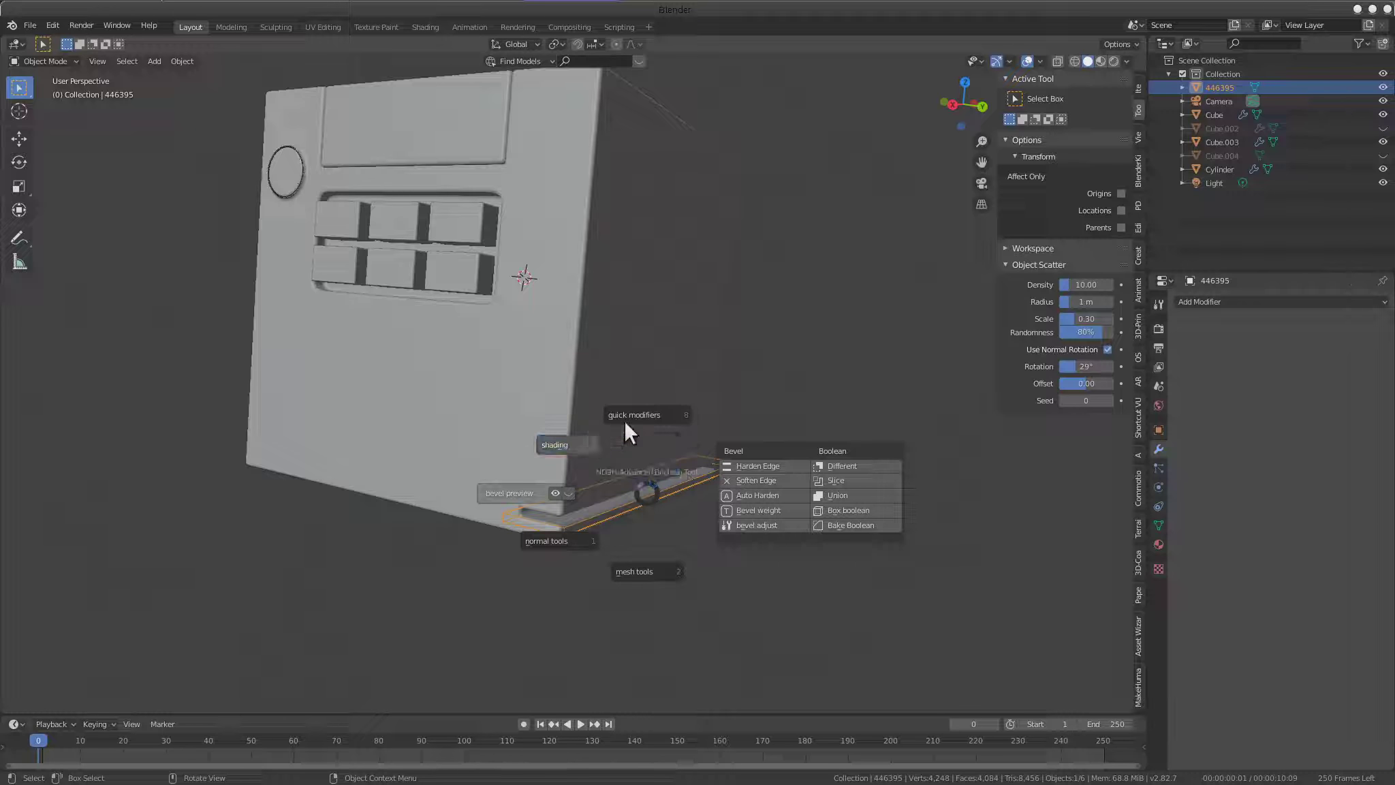
mouse_move(635, 414)
click(764, 438)
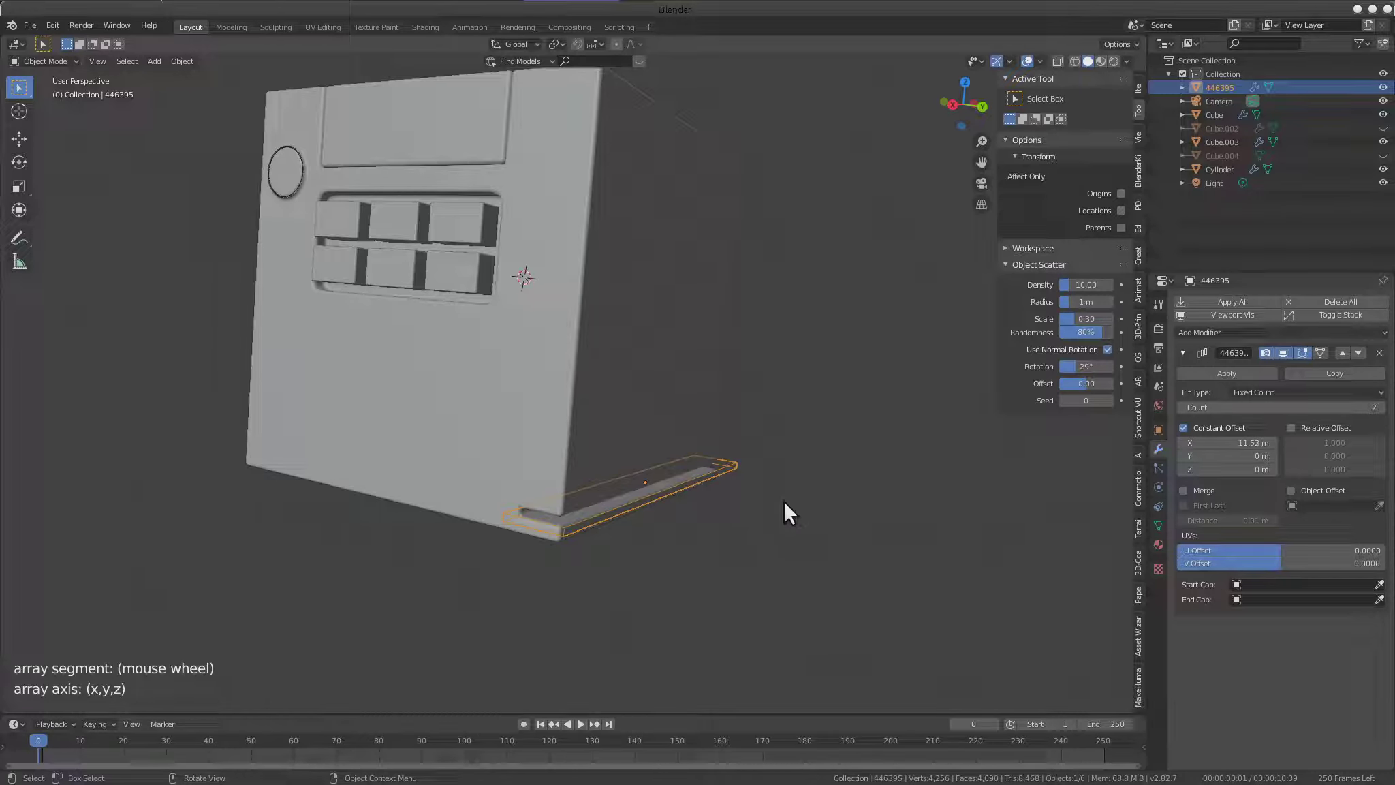
key(z)
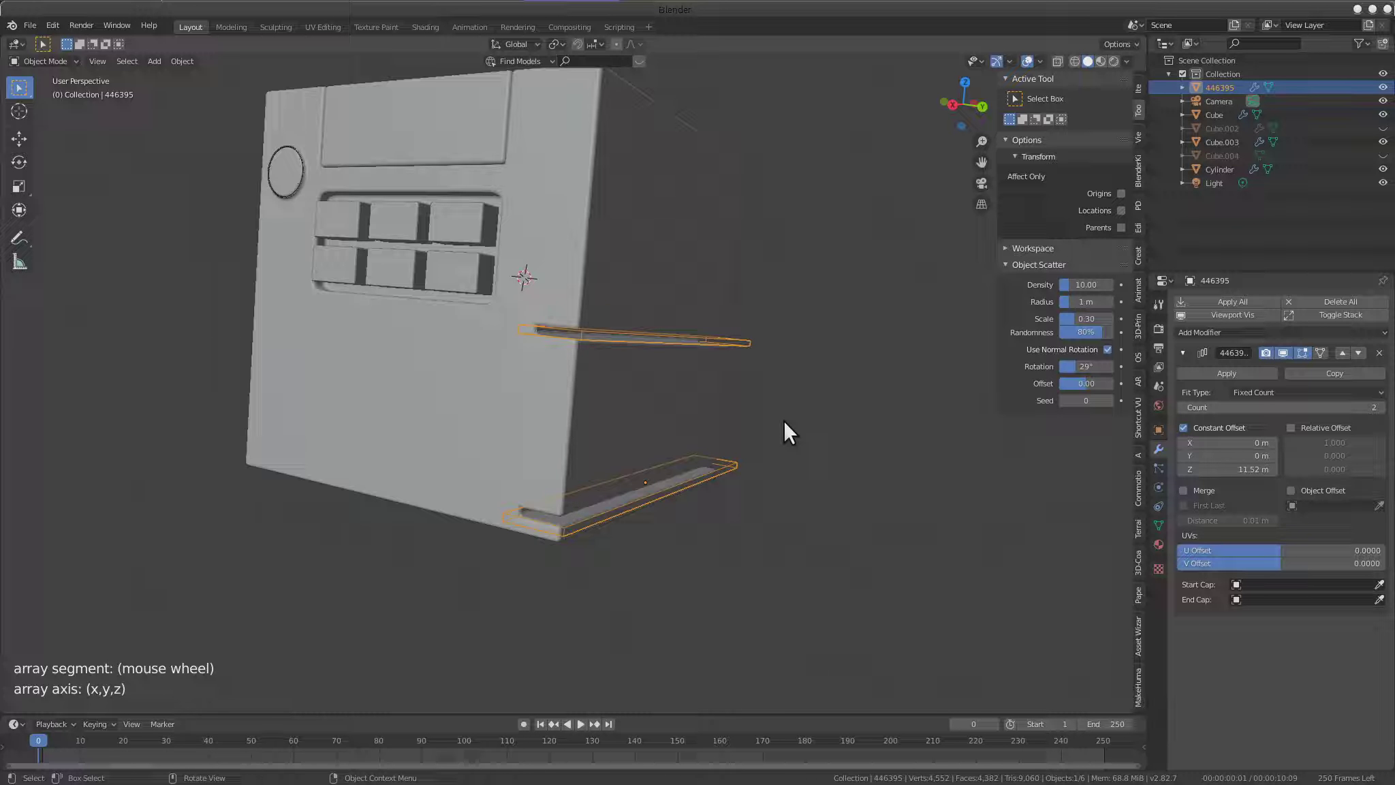
scroll(784, 423, up, 1)
scroll(784, 422, down, 1)
scroll(784, 422, up, 1)
scroll(784, 433, up, 1)
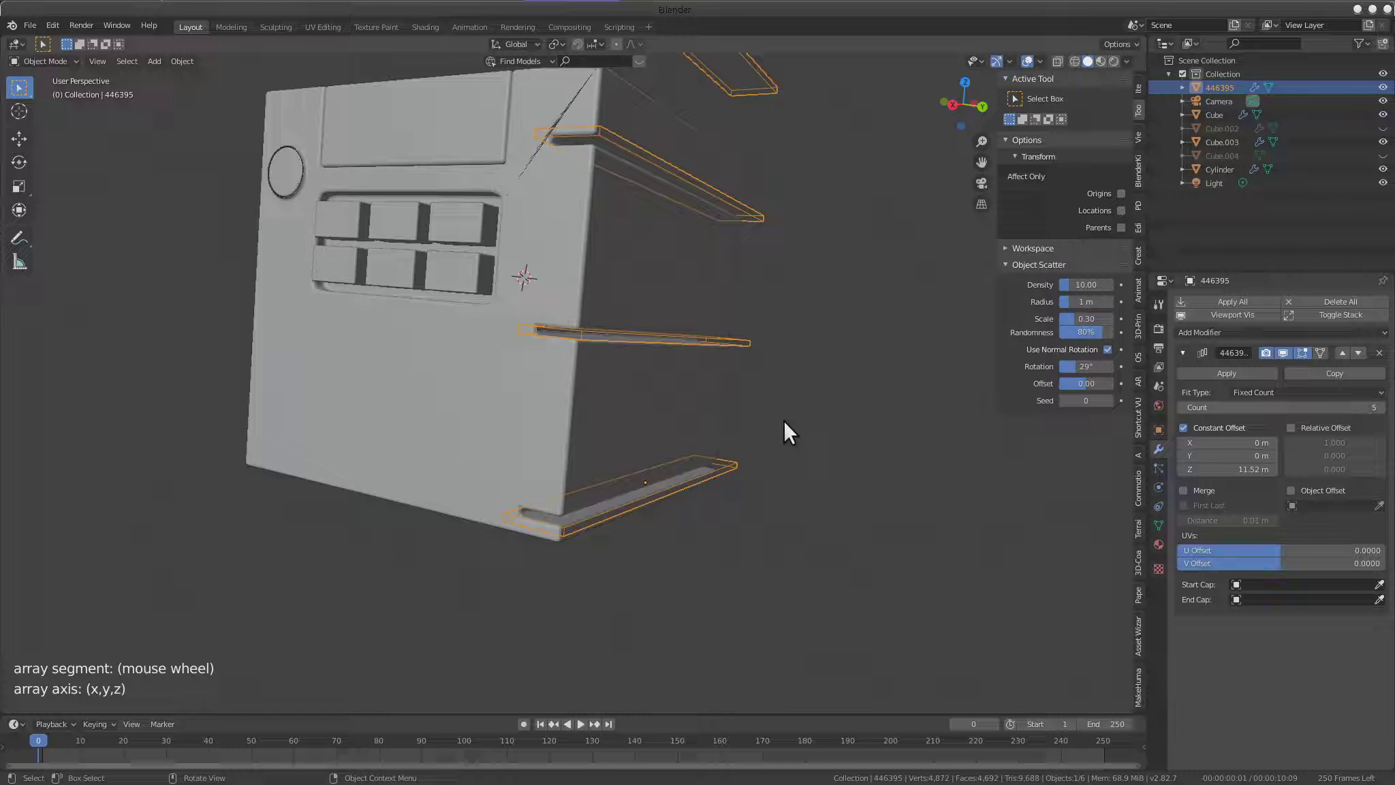
mouse_move(1115, 423)
middle_down()
mouse_move(683, 358)
mouse_move(811, 463)
middle_up()
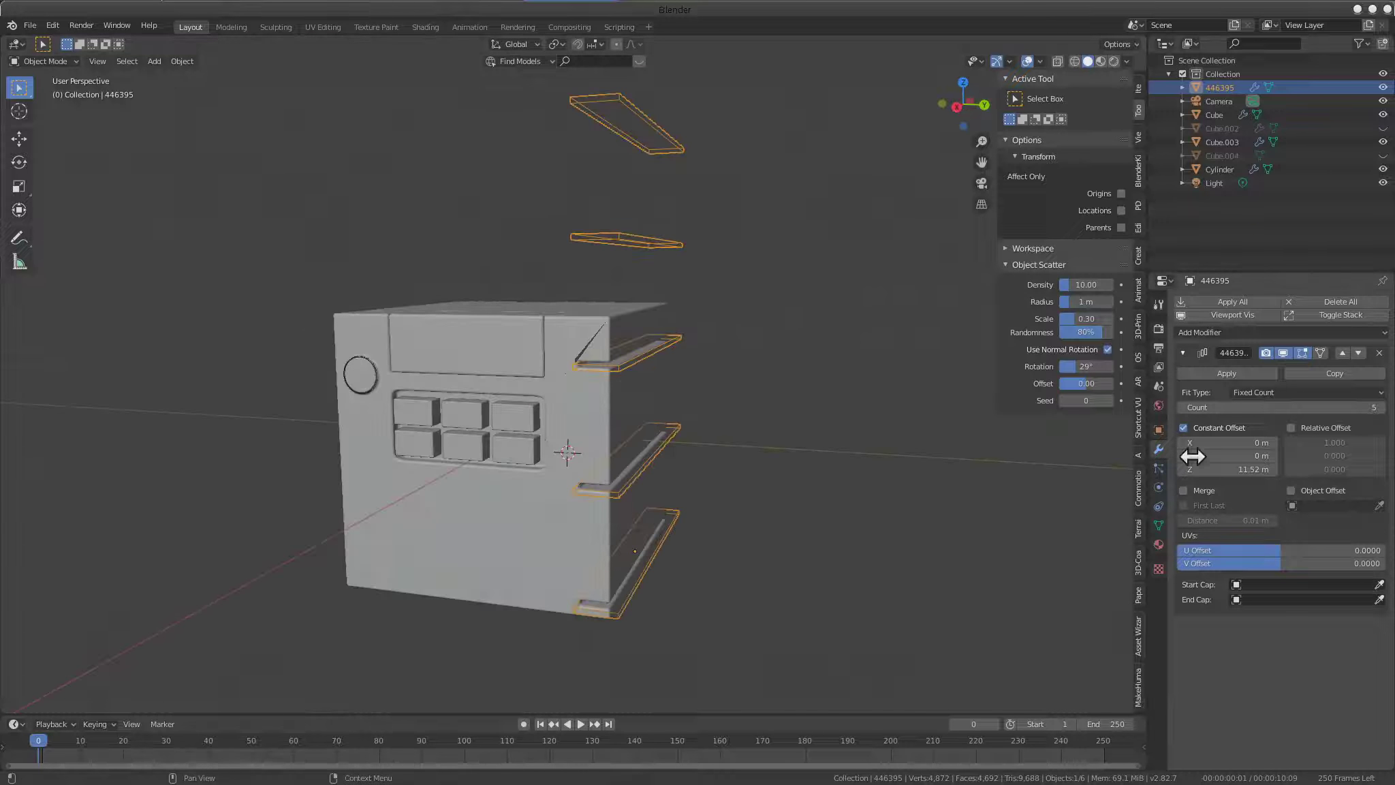
drag(1244, 469, 1199, 469)
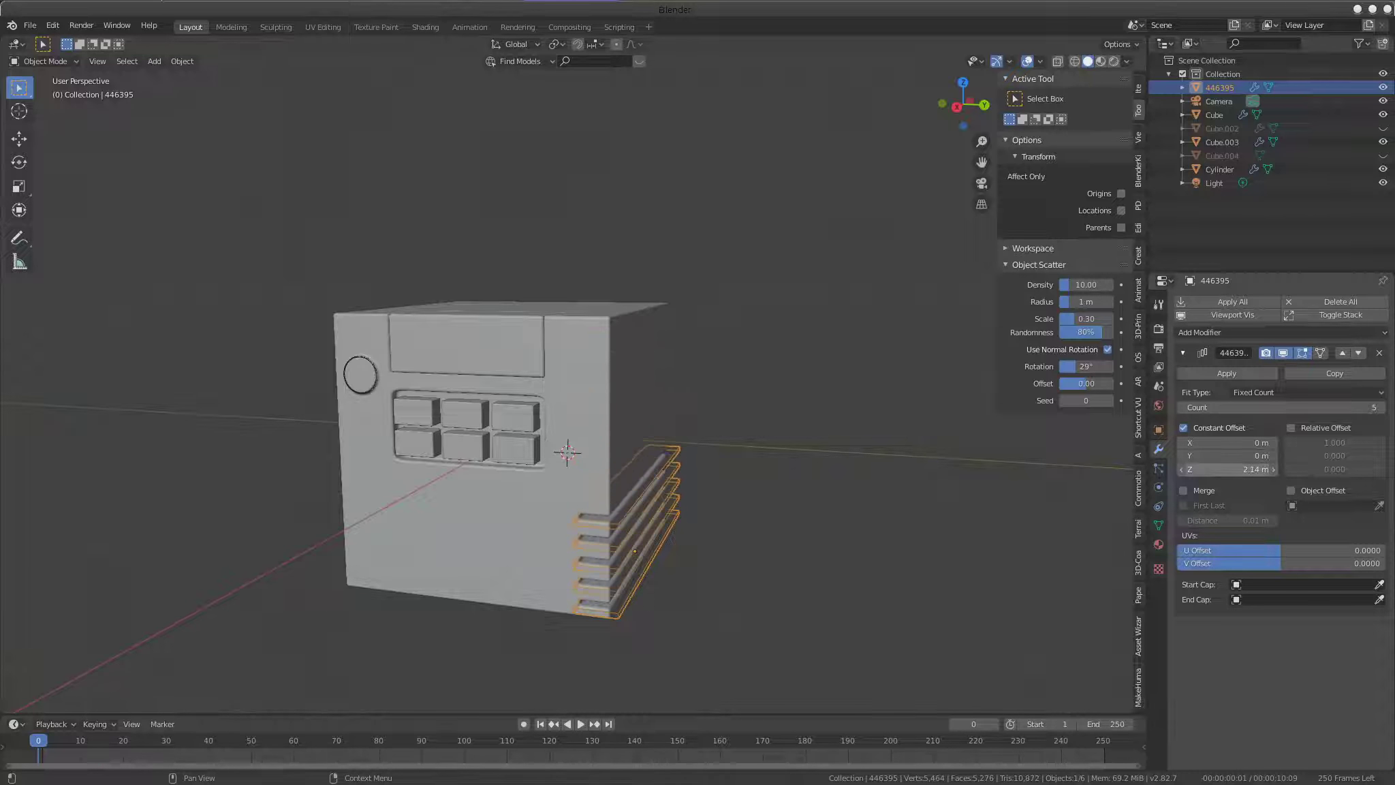
scroll(733, 406, up, 3)
mouse_move(645, 528)
middle_down()
mouse_move(626, 408)
mouse_move(688, 402)
middle_up()
Raise the slat count to 17 and close the Z offset to about 1.24 m
drag(1281, 408, 1356, 408)
middle_drag(1005, 353, 903, 423)
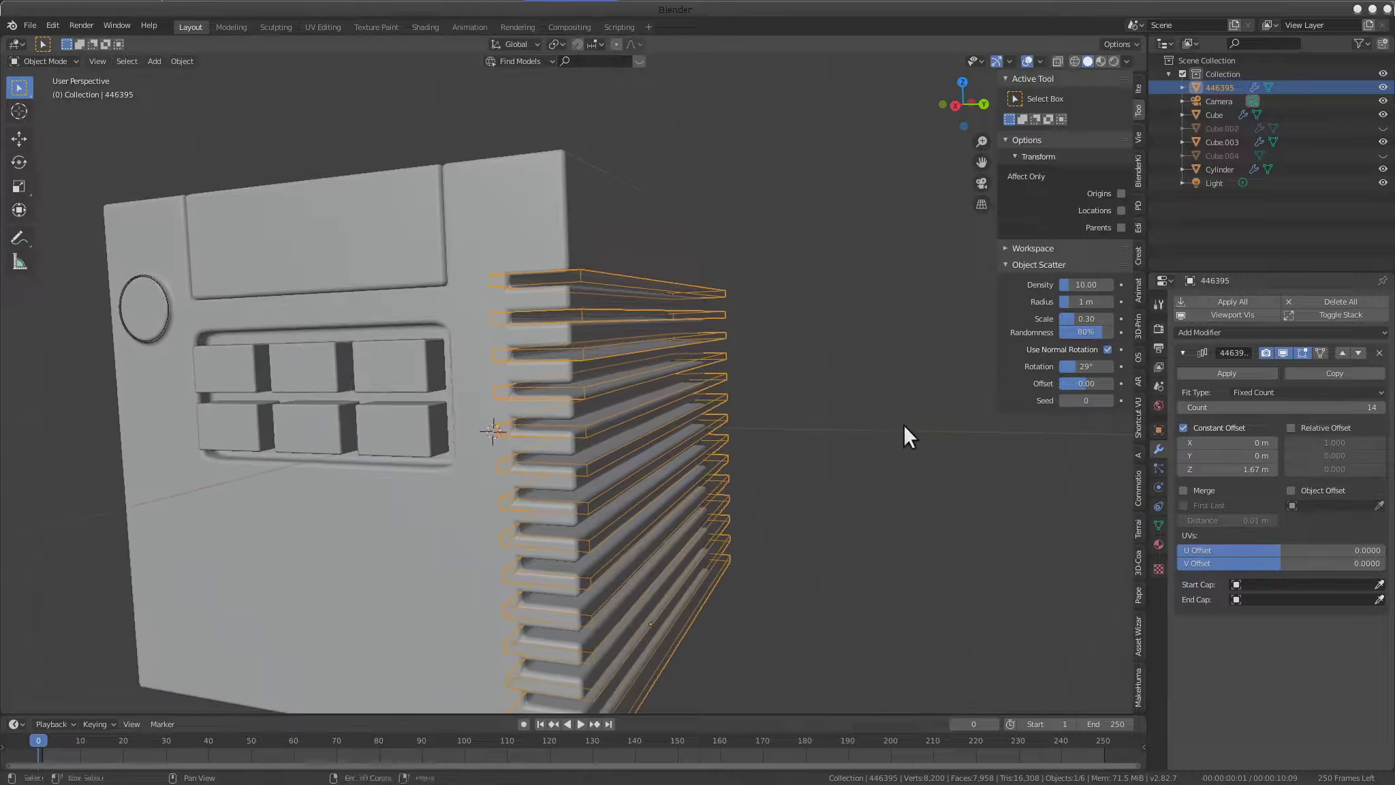
scroll(904, 424, up, 3)
click(1380, 408)
click(1380, 407)
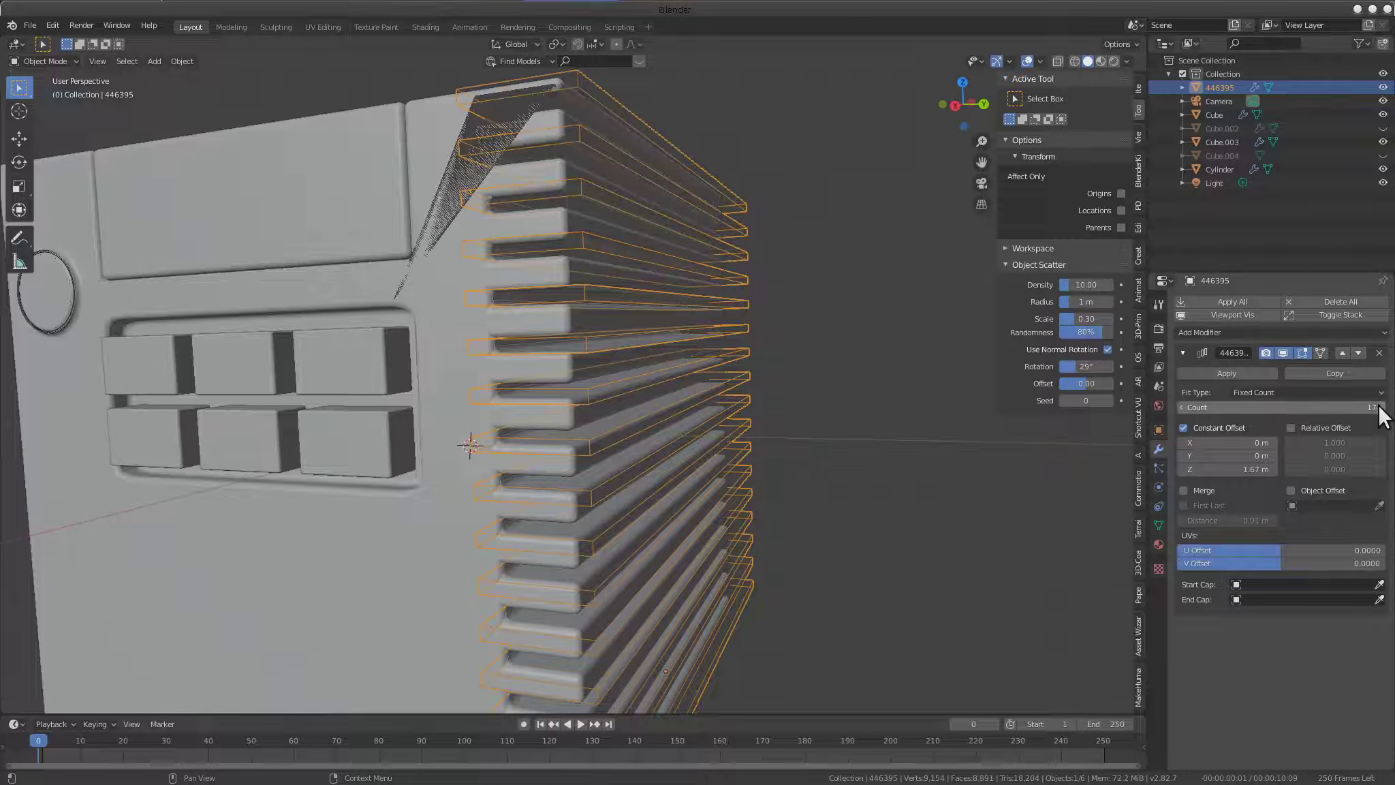
mouse_move(789, 309)
middle_down()
mouse_move(776, 402)
mouse_move(807, 373)
mouse_move(838, 381)
middle_up()
scroll(776, 401, down, 3)
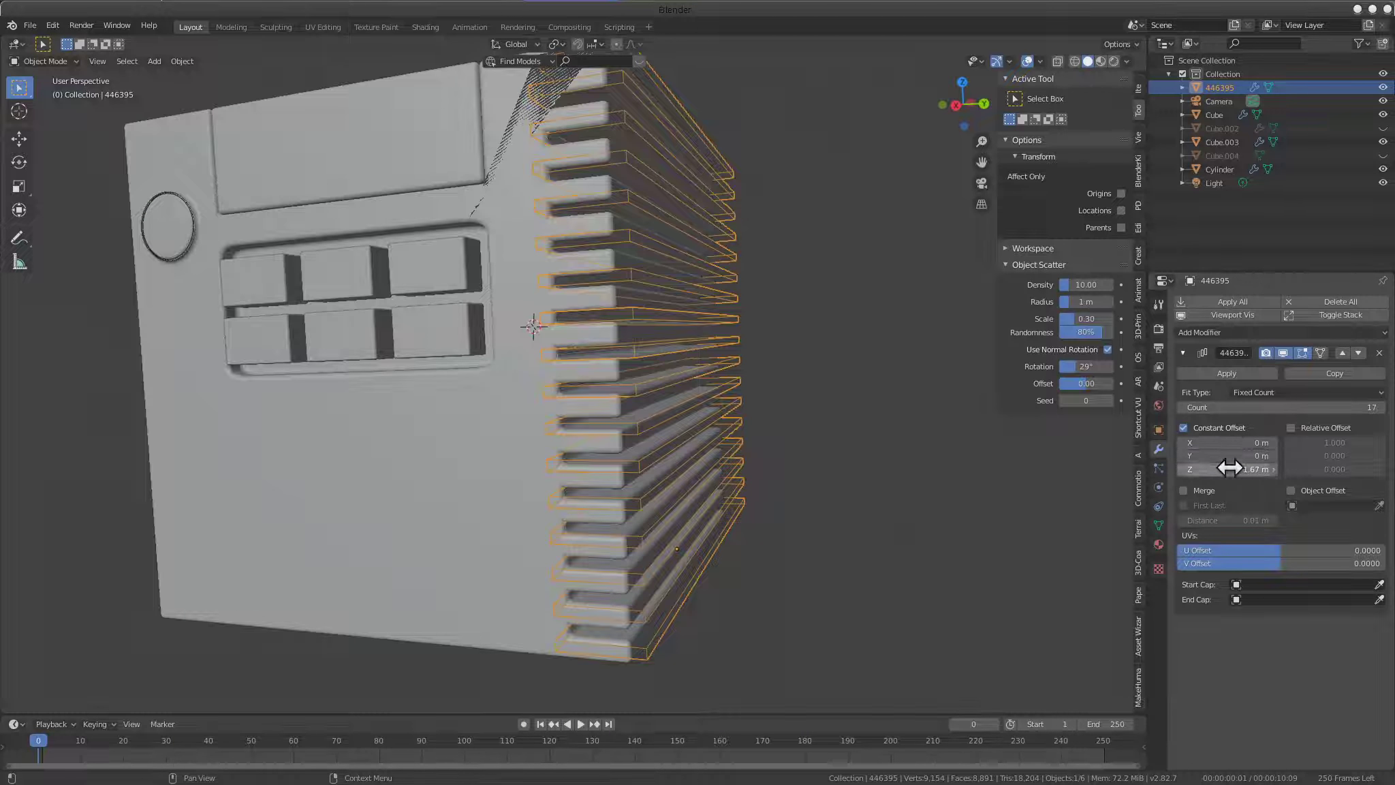
drag(1227, 469, 1212, 469)
middle_drag(777, 368, 858, 399)
drag(1258, 469, 1237, 469)
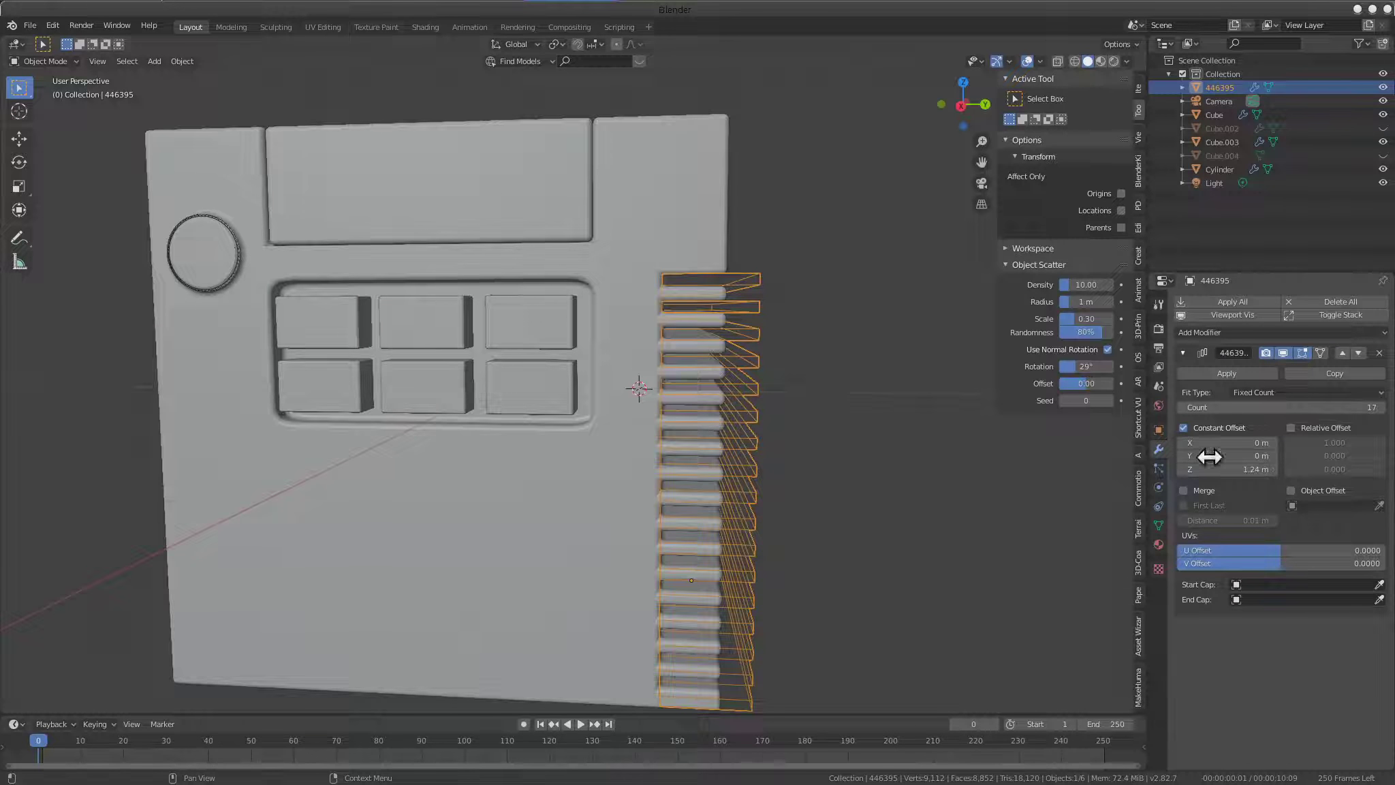
scroll(723, 383, down, 3)
Reselect the slat array and hide the slat cutter object
click(690, 329)
click(646, 389)
scroll(645, 388, down, 1)
mouse_move(645, 388)
middle_down()
mouse_move(626, 430)
mouse_move(825, 445)
mouse_move(688, 387)
middle_up()
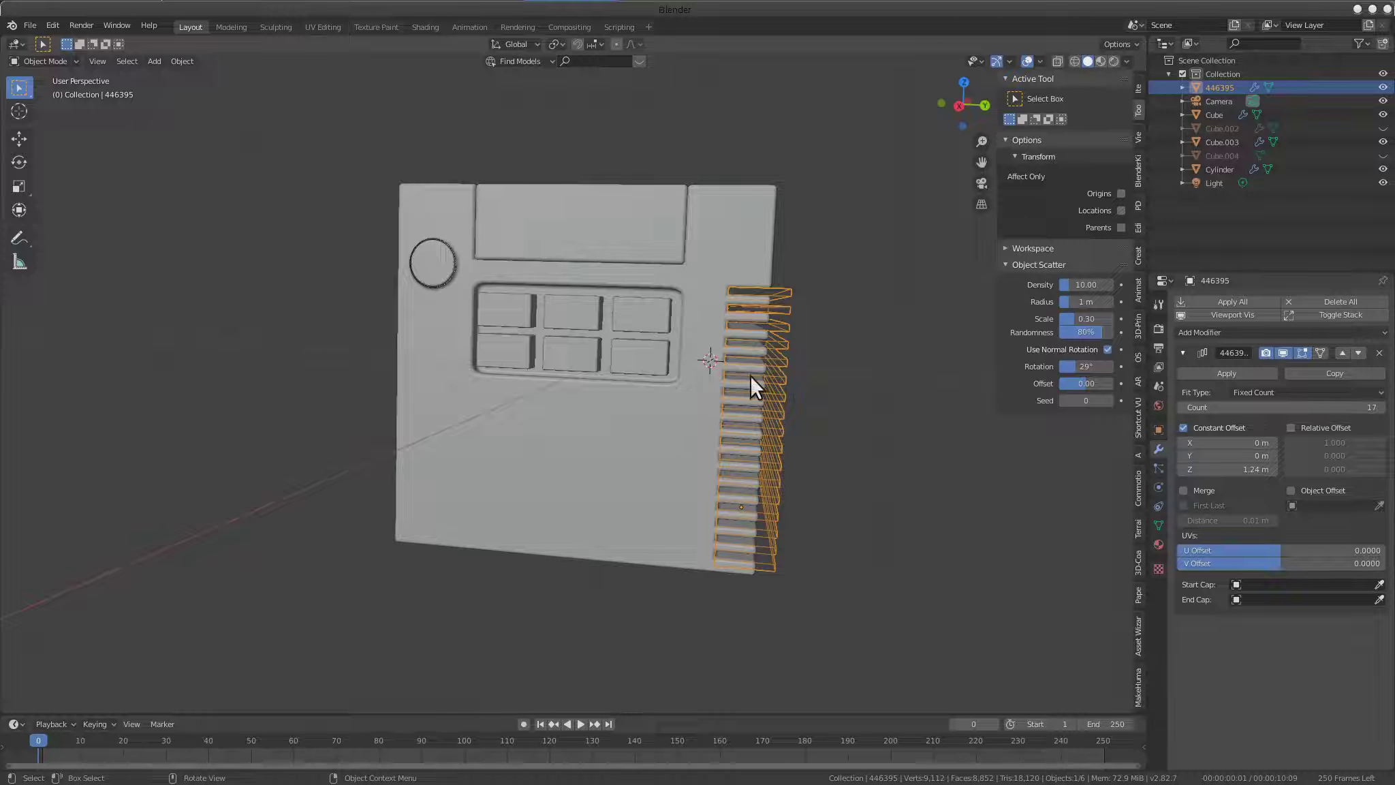
key(h)
scroll(756, 387, down, 3)
Orbit and zoom to inspect the cube's slatted side and lower front
mouse_move(800, 348)
middle_down()
mouse_move(635, 379)
mouse_move(569, 467)
mouse_move(533, 446)
mouse_move(593, 397)
mouse_move(761, 358)
mouse_move(667, 451)
mouse_move(760, 380)
mouse_move(545, 353)
mouse_move(647, 469)
mouse_move(644, 428)
middle_up()
scroll(761, 358, up, 3)
scroll(819, 387, down, 2)
scroll(741, 381, down, 2)
scroll(737, 368, up, 4)
scroll(647, 469, down, 1)
mouse_move(645, 476)
middle_down()
mouse_move(716, 420)
mouse_move(723, 365)
mouse_move(730, 378)
mouse_move(730, 407)
mouse_move(689, 429)
mouse_move(552, 331)
mouse_move(618, 391)
middle_up()
scroll(706, 434, up, 1)
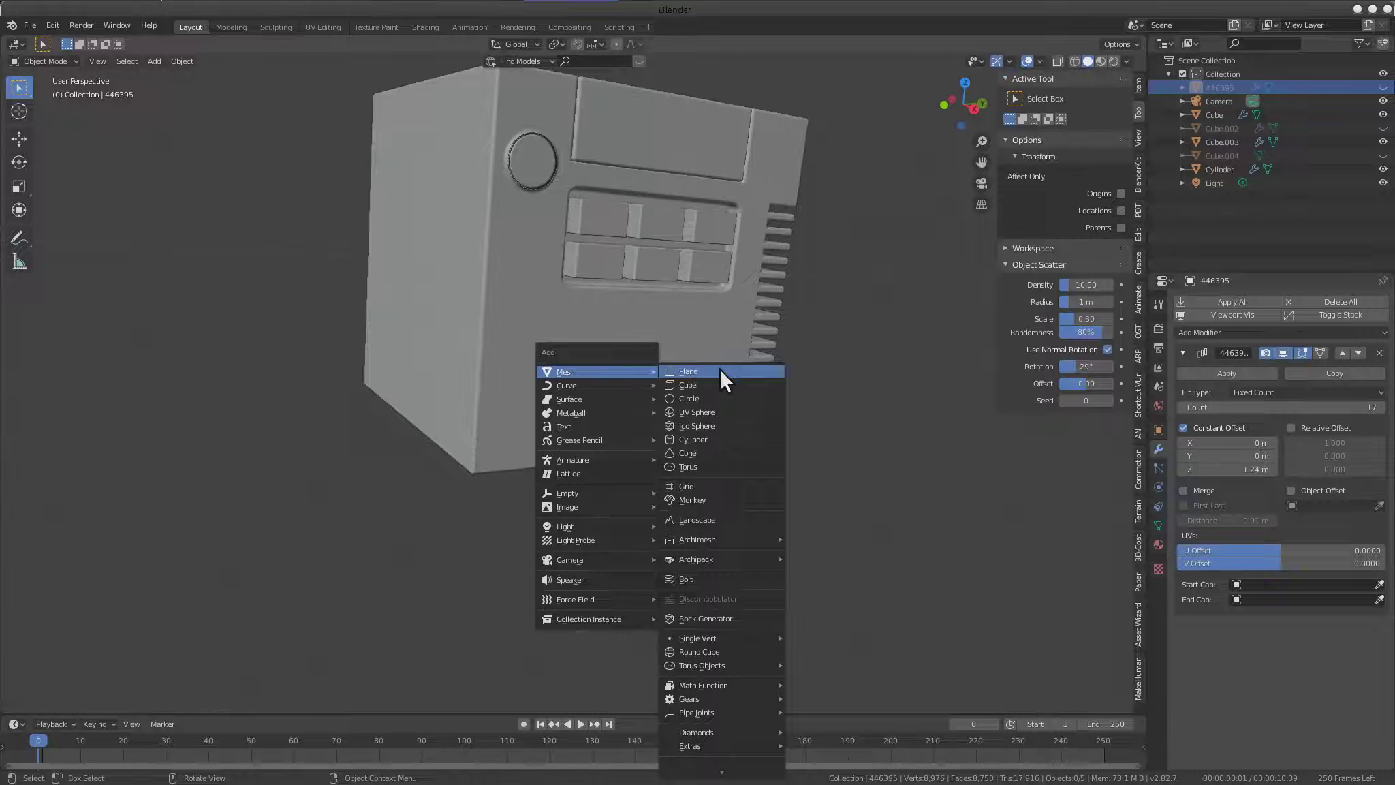
Add a new cube, shrink it, and move it to the right
click(708, 385)
mouse_move(705, 383)
middle_down()
mouse_move(537, 405)
mouse_move(926, 452)
middle_up()
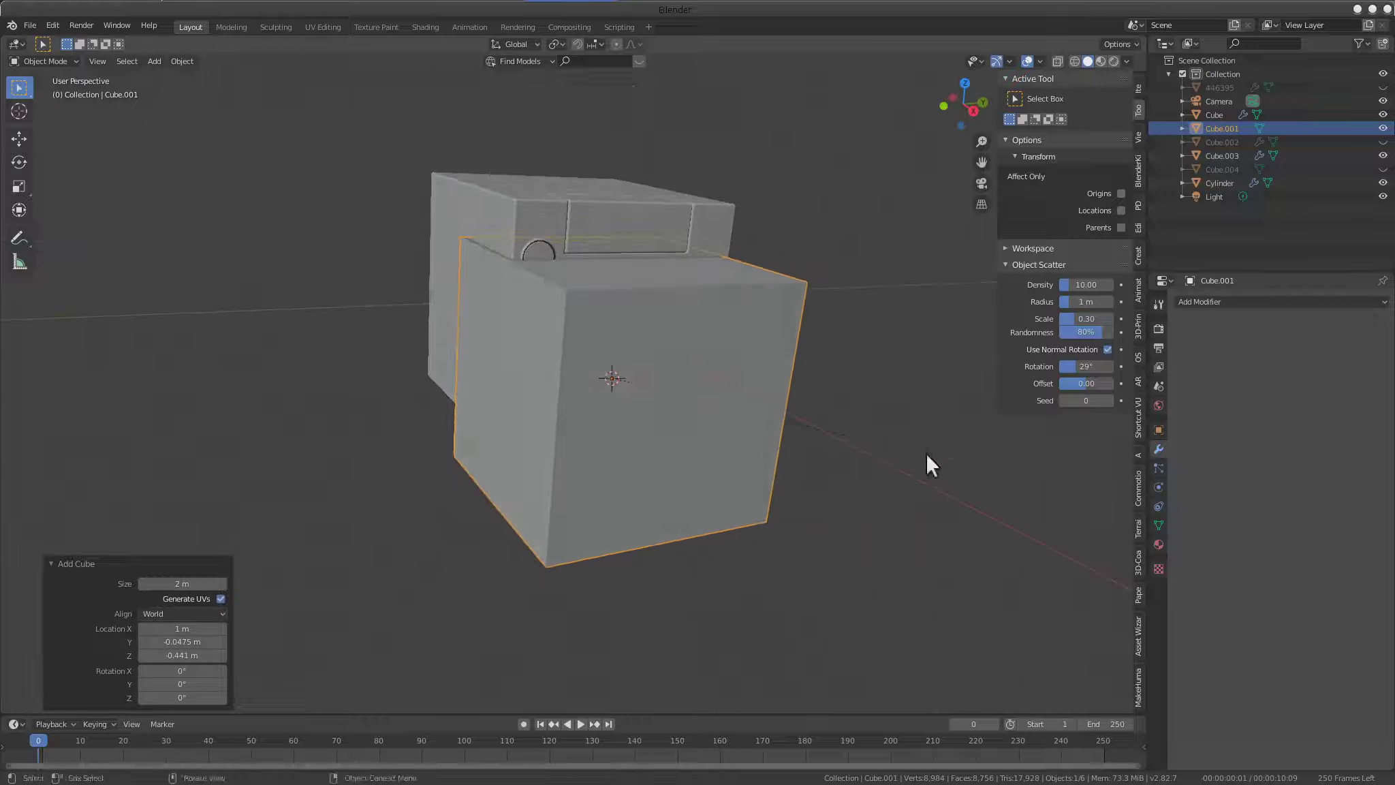
key(s)
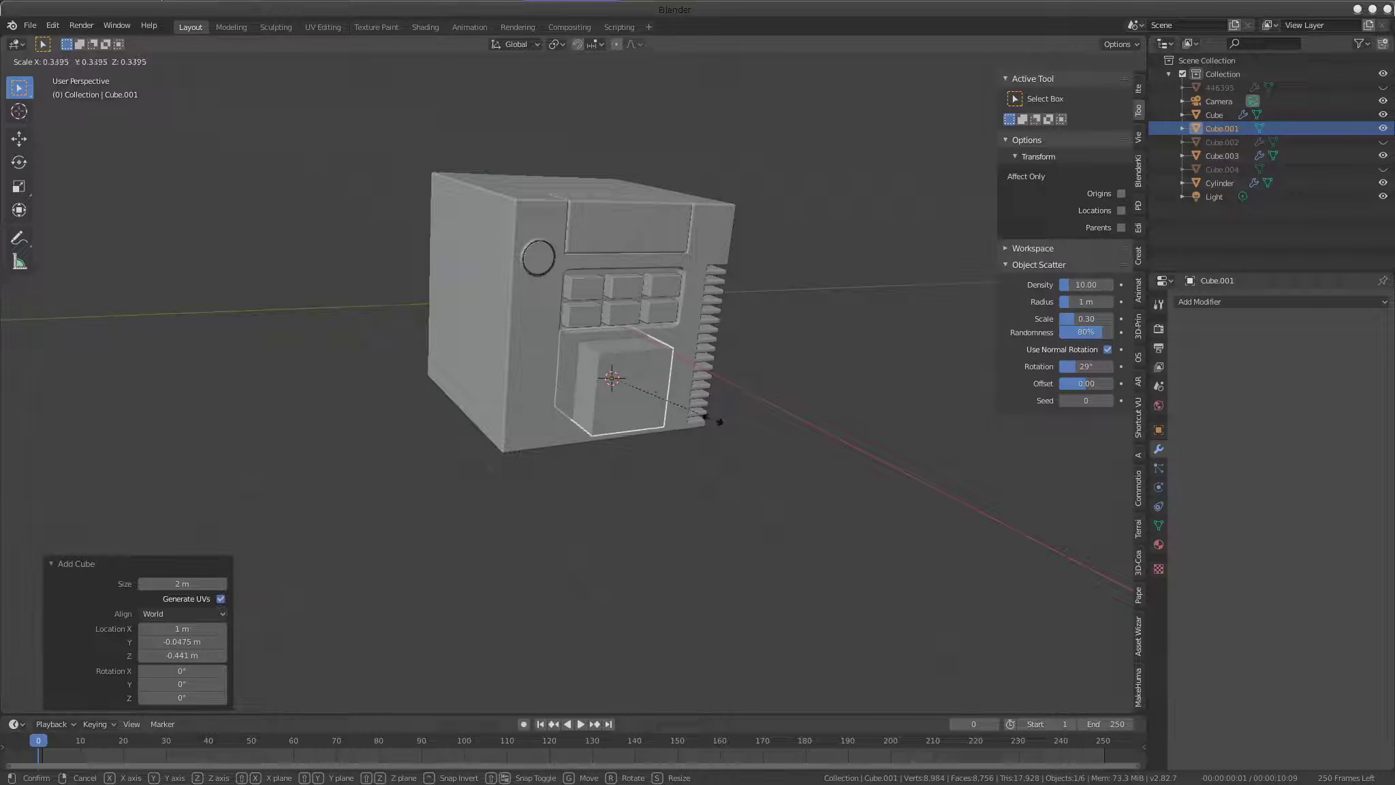
click(719, 423)
middle_drag(719, 422, 588, 364)
scroll(587, 363, up, 2)
key(s)
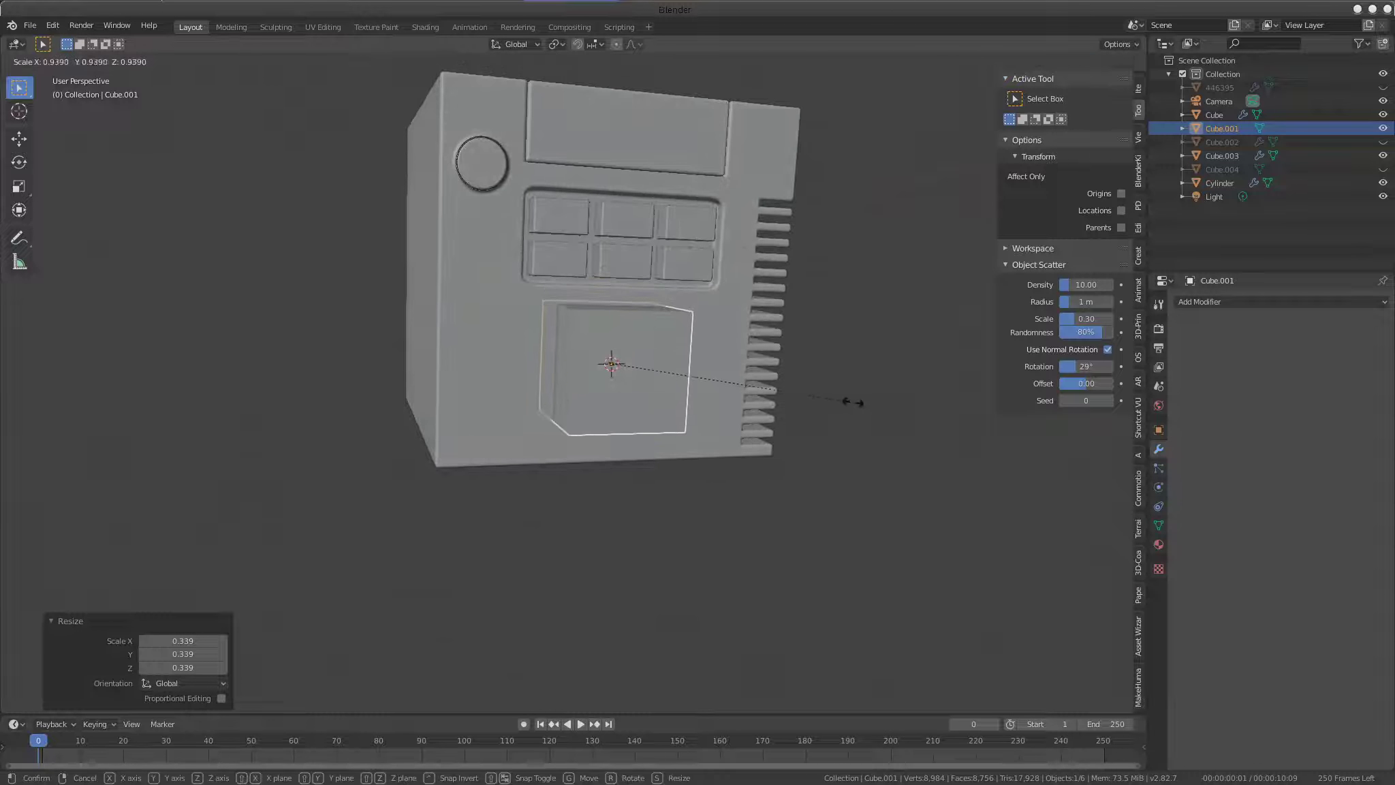
click(869, 407)
mouse_move(661, 416)
middle_down()
mouse_move(783, 352)
mouse_move(796, 383)
middle_up()
key(g)
click(937, 440)
mouse_move(938, 440)
middle_down()
mouse_move(800, 402)
mouse_move(701, 414)
mouse_move(822, 364)
mouse_move(753, 362)
middle_up()
Bevel one top edge of the new cube in Edit Mode to round it
key(Tab)
click(717, 389)
key(ctrl+b)
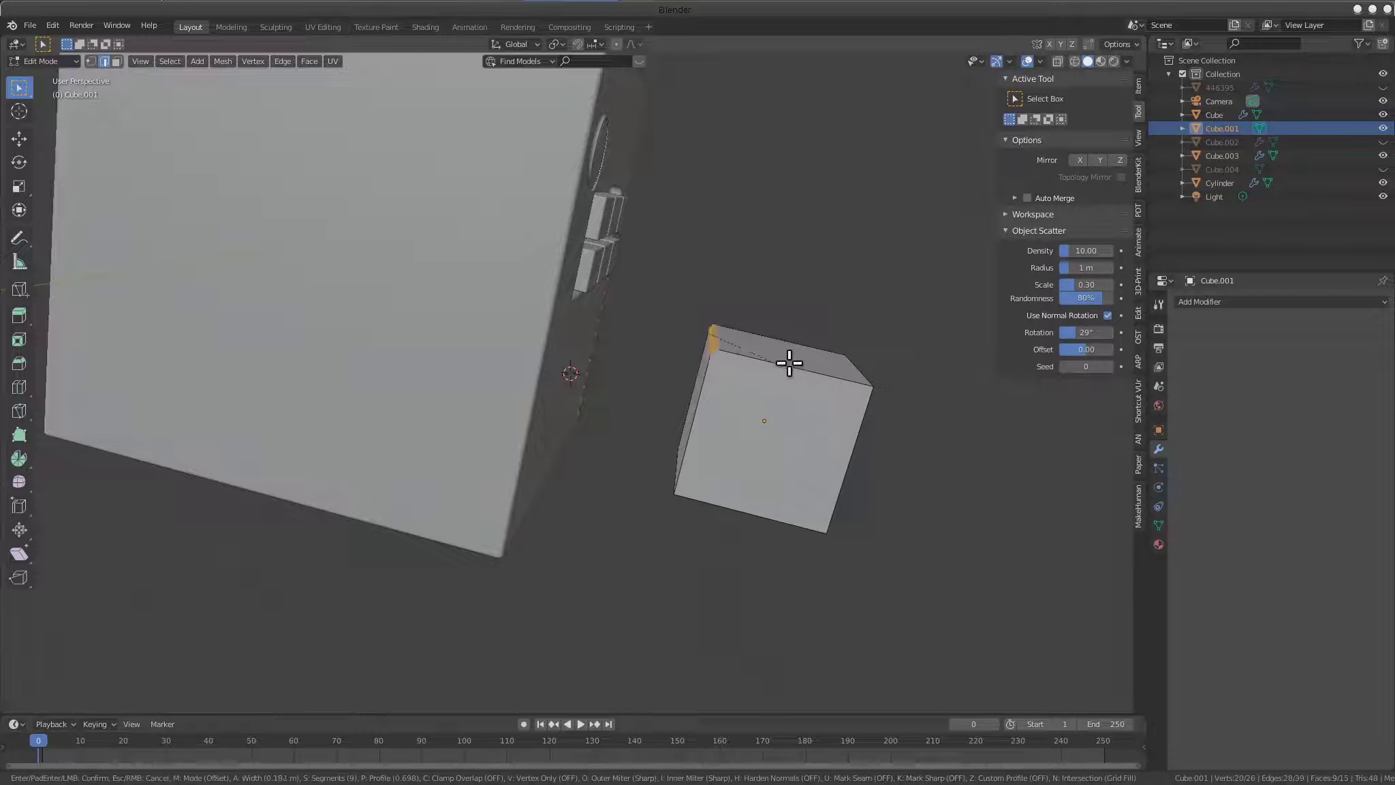
click(890, 380)
Back in Object Mode, move the rounded box along X against the machine's front
mouse_move(890, 380)
middle_down()
mouse_move(719, 351)
mouse_move(853, 383)
middle_up()
key(ctrl+Tab)
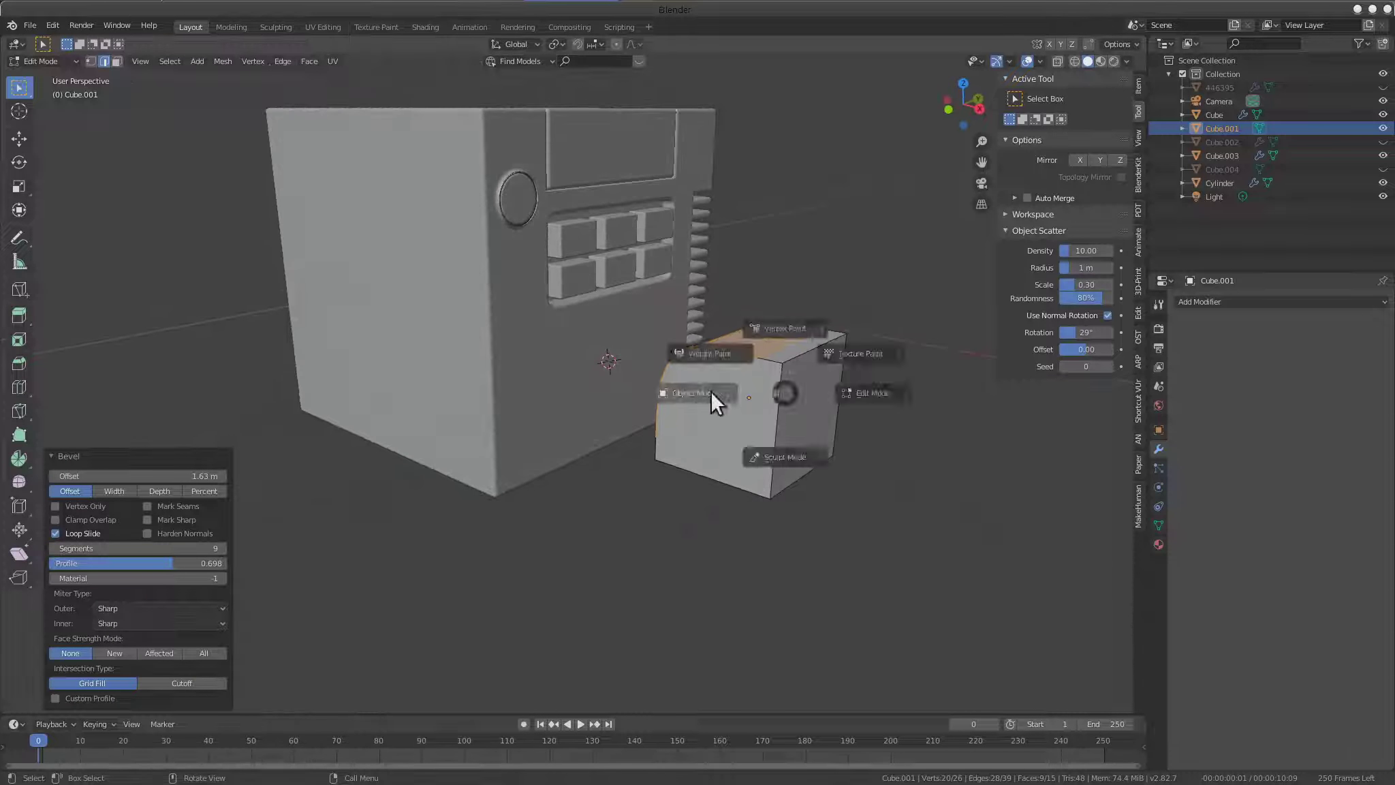
click(710, 390)
middle_drag(733, 414, 789, 423)
key(g)
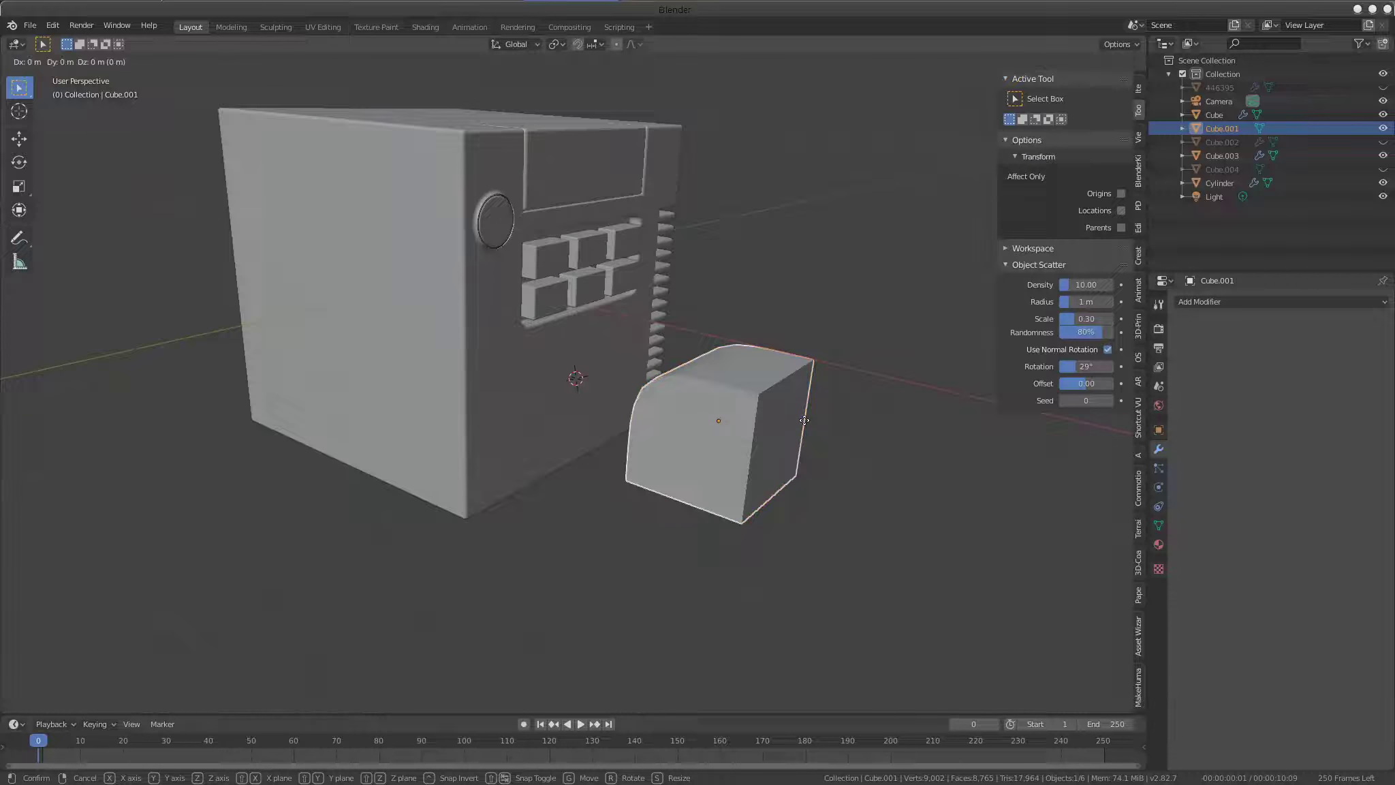
key(x)
click(618, 433)
key(KP_Decimal)
mouse_move(519, 396)
middle_down()
mouse_move(720, 408)
mouse_move(630, 405)
mouse_move(653, 381)
mouse_move(511, 411)
middle_up()
Lower the box slightly and scale it to 1.079 in Z
key(g)
click(678, 390)
key(s)
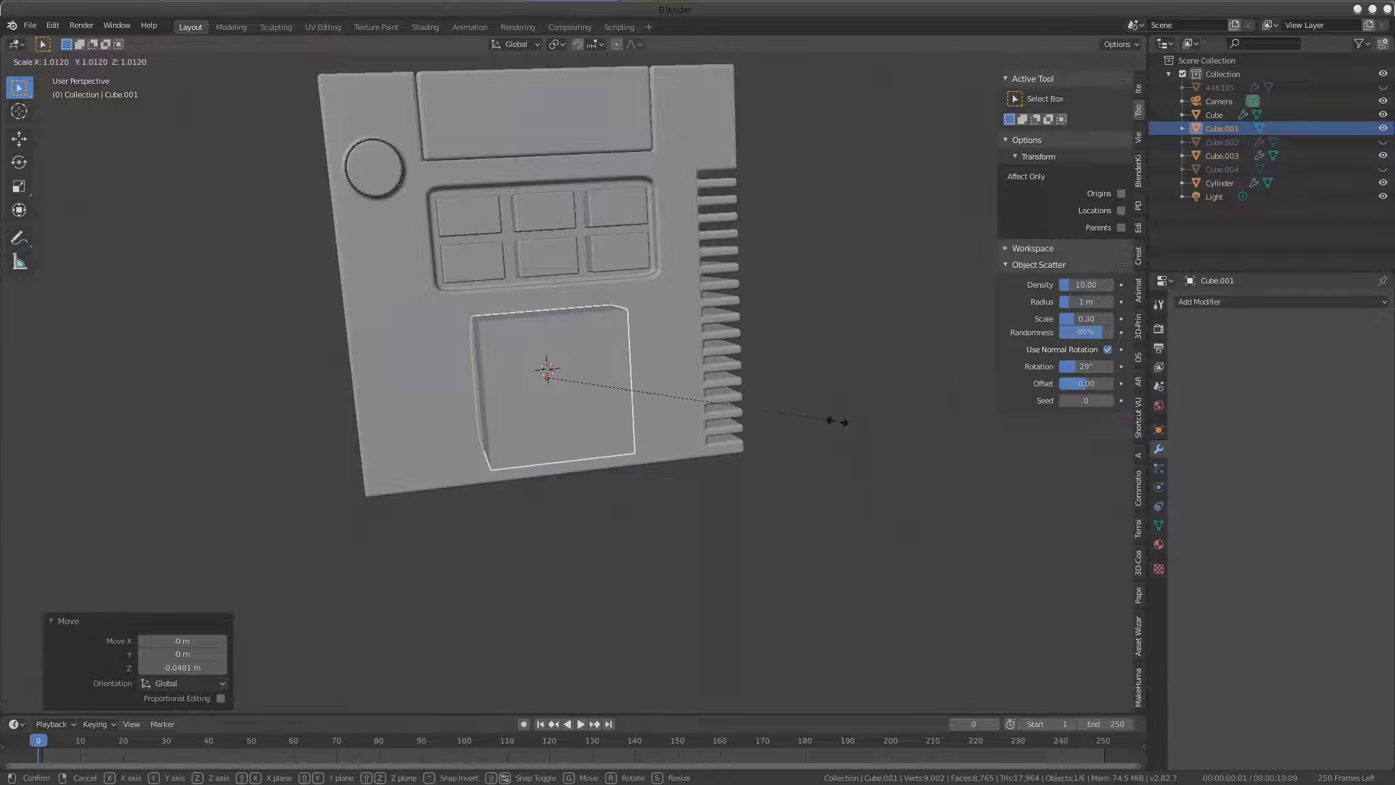
key(z)
key(z)
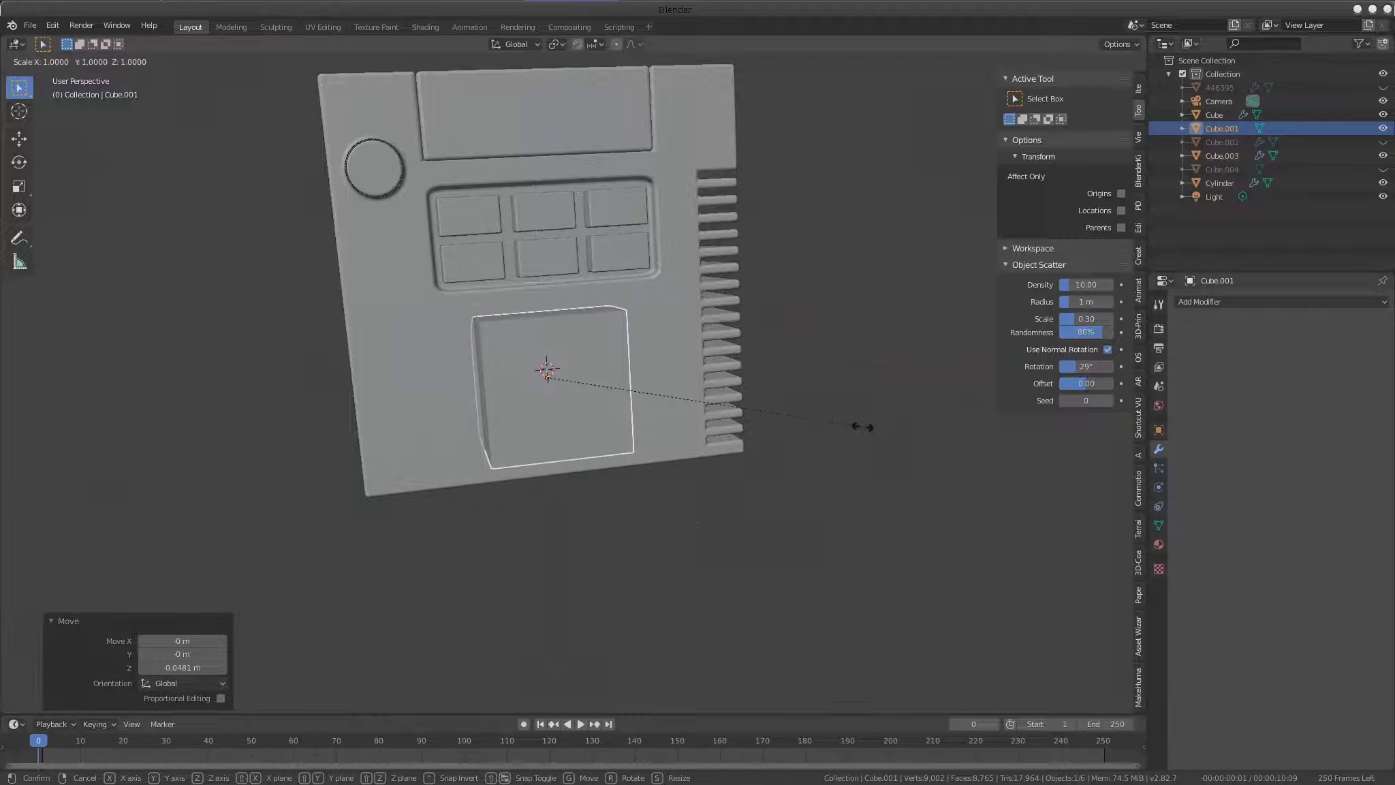
click(886, 432)
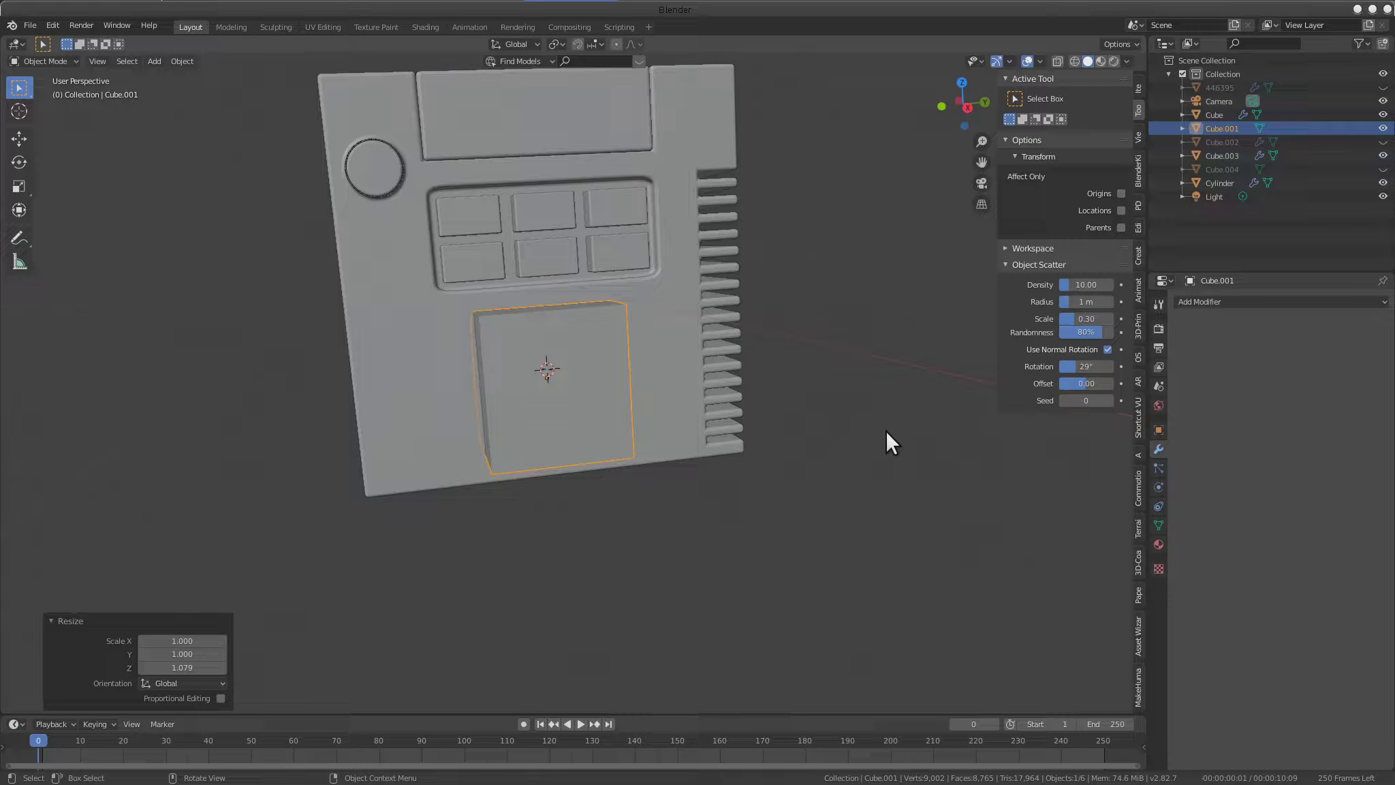
key(s)
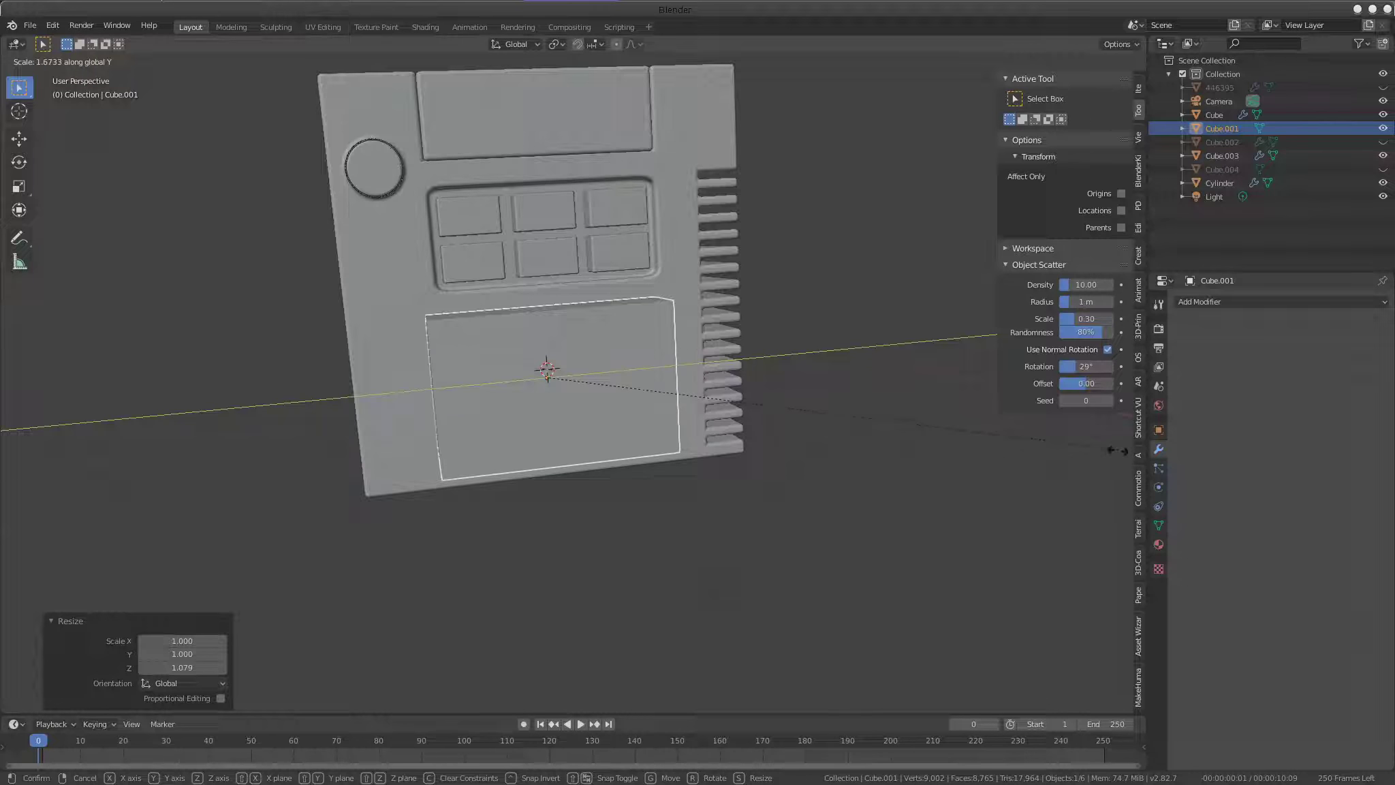
Stretch the box along Y to 1.539 across the lower front
click(1068, 465)
mouse_move(853, 412)
middle_down()
mouse_move(693, 479)
mouse_move(685, 428)
mouse_move(716, 382)
mouse_move(683, 340)
mouse_move(531, 299)
mouse_move(744, 347)
mouse_move(732, 323)
middle_up()
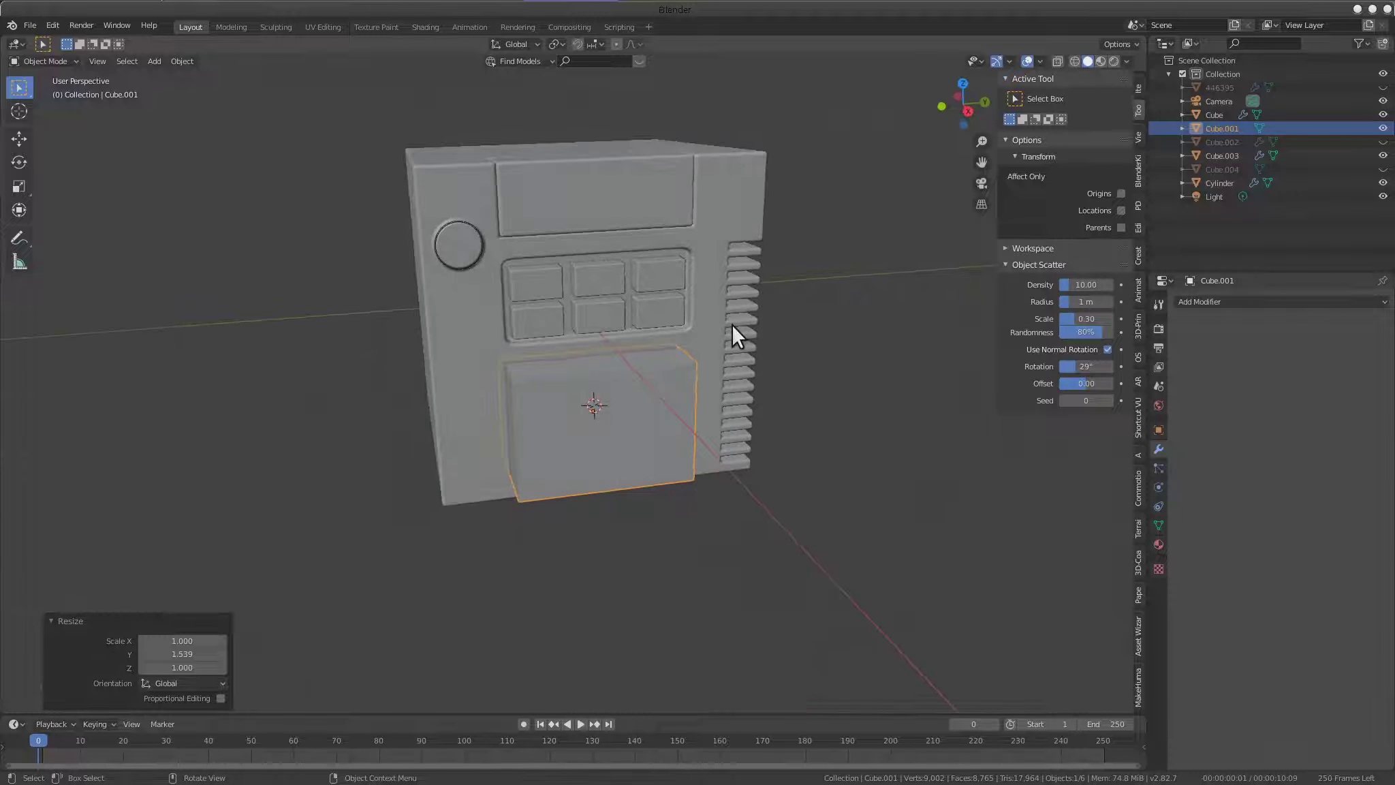
mouse_move(729, 347)
middle_down()
mouse_move(764, 337)
mouse_move(627, 359)
mouse_move(657, 372)
middle_up()
mouse_move(816, 400)
middle_down()
mouse_move(723, 404)
mouse_move(545, 337)
middle_up()
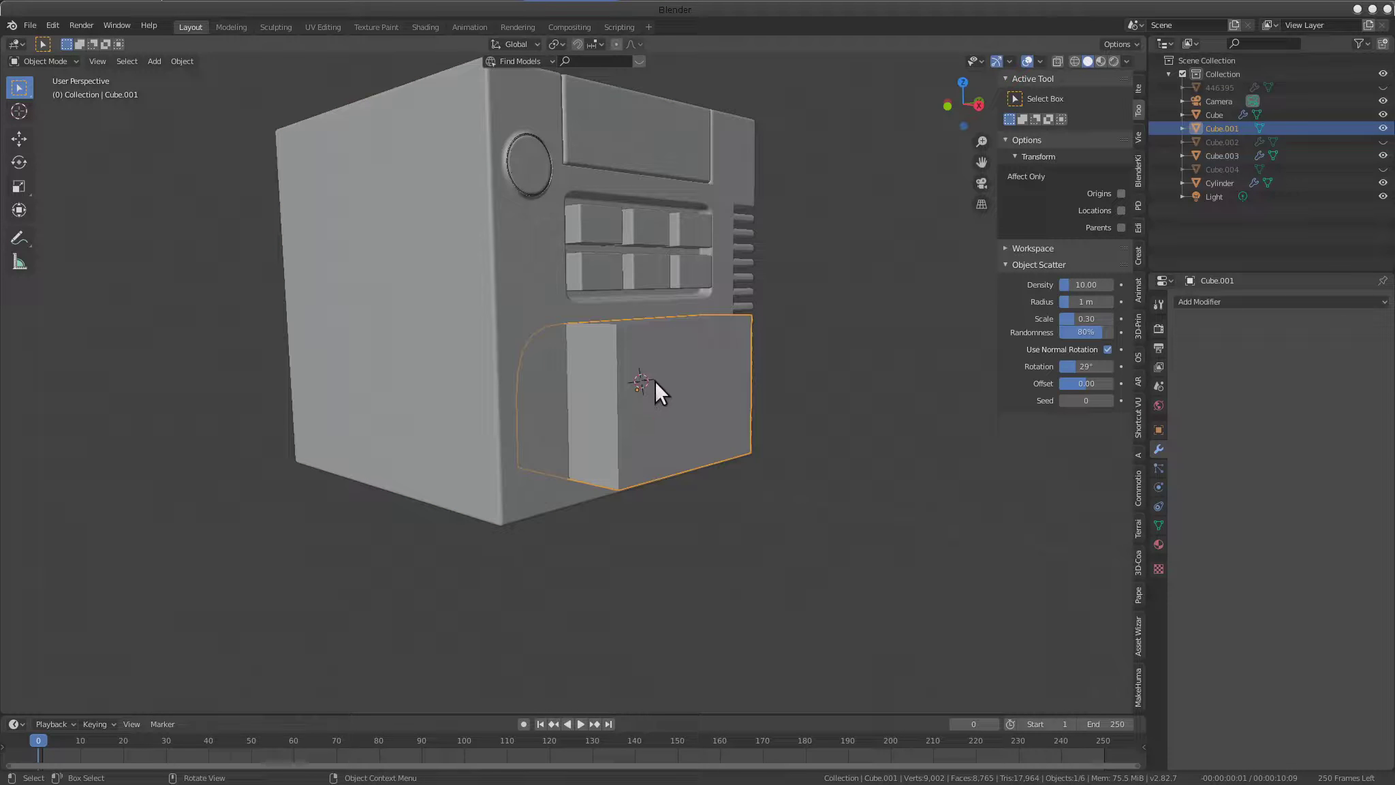
Add the body Cube to the selection and delete its empty Cube_B884824 boolean modifier
shift+click(547, 288)
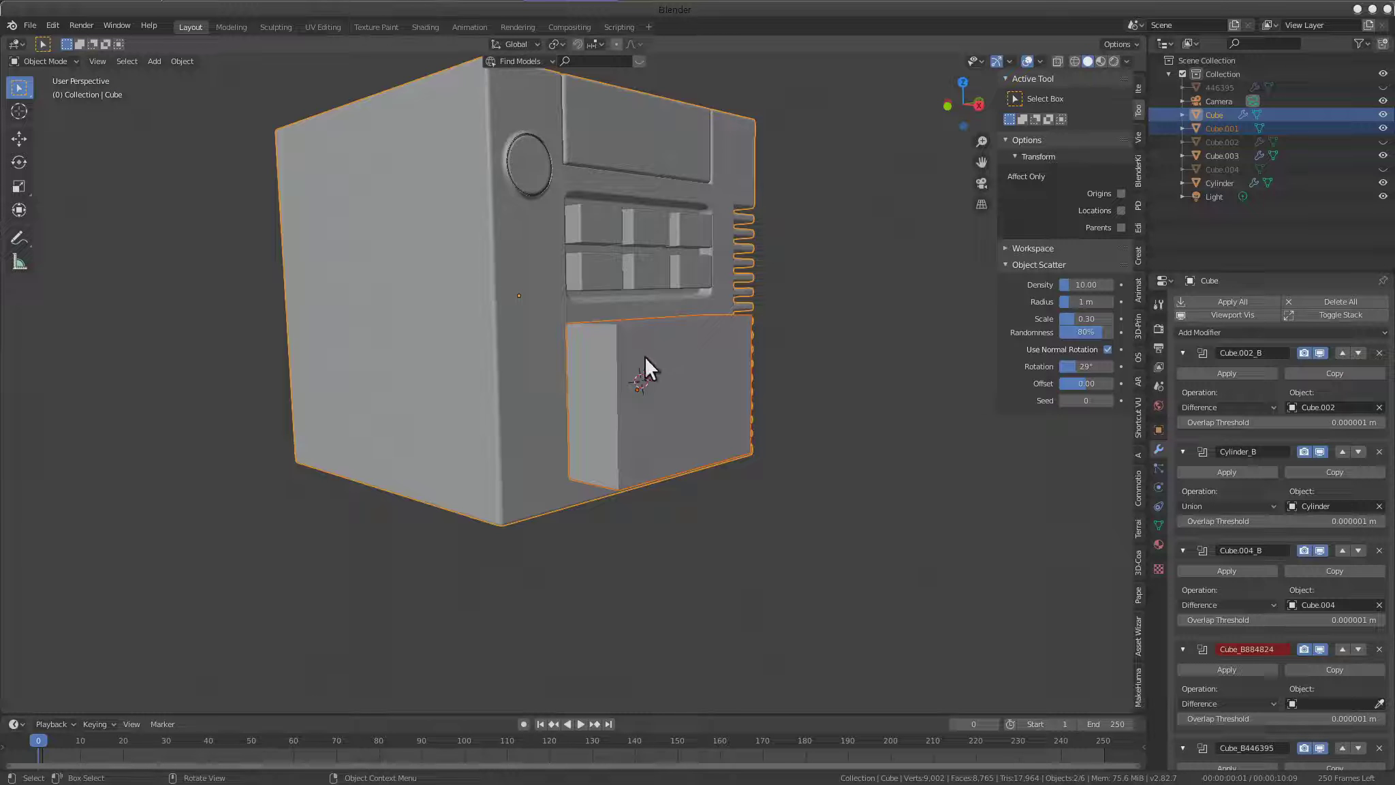
scroll(1370, 570, down, 2)
scroll(1340, 582, down, 2)
scroll(1276, 561, down, 1)
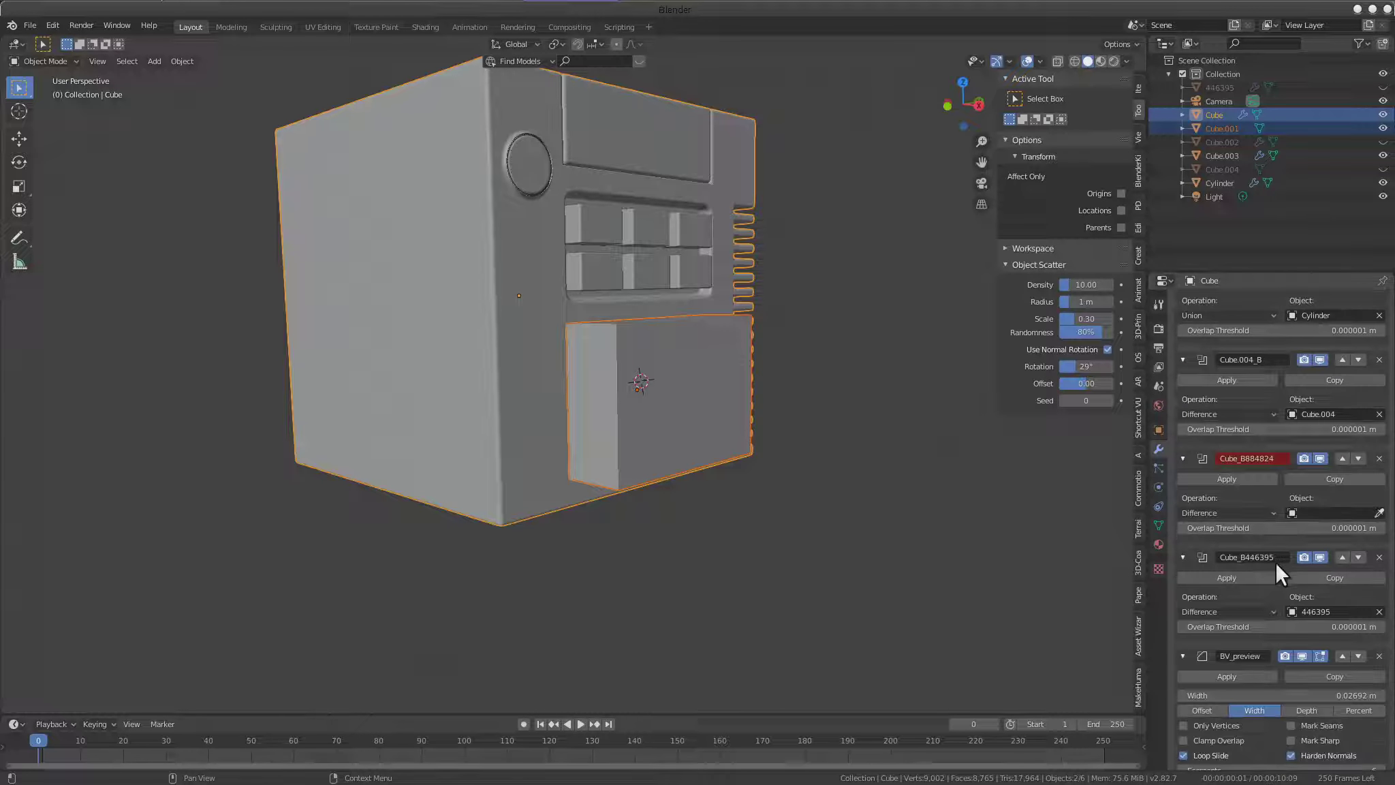
click(1380, 459)
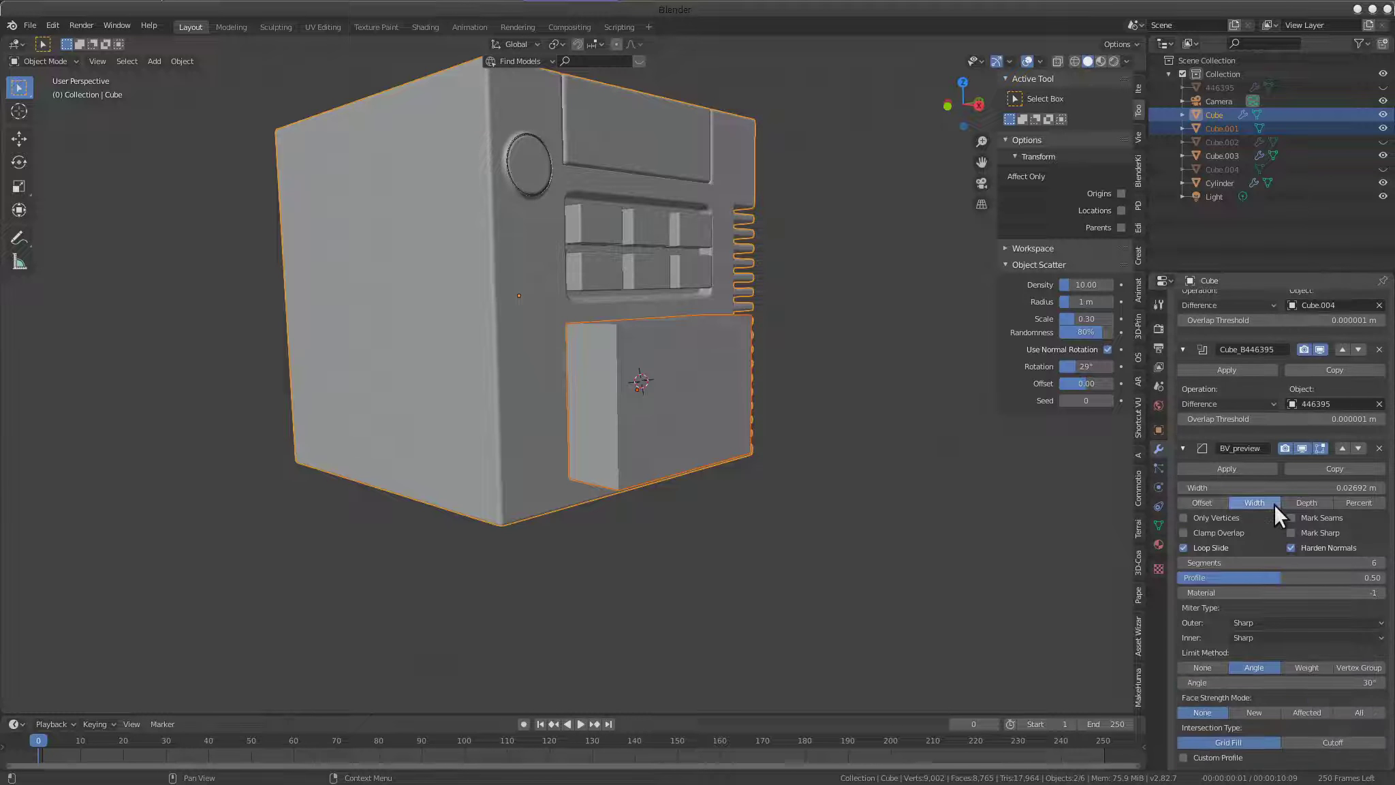
middle_drag(827, 378, 600, 376)
scroll(623, 378, up, 3)
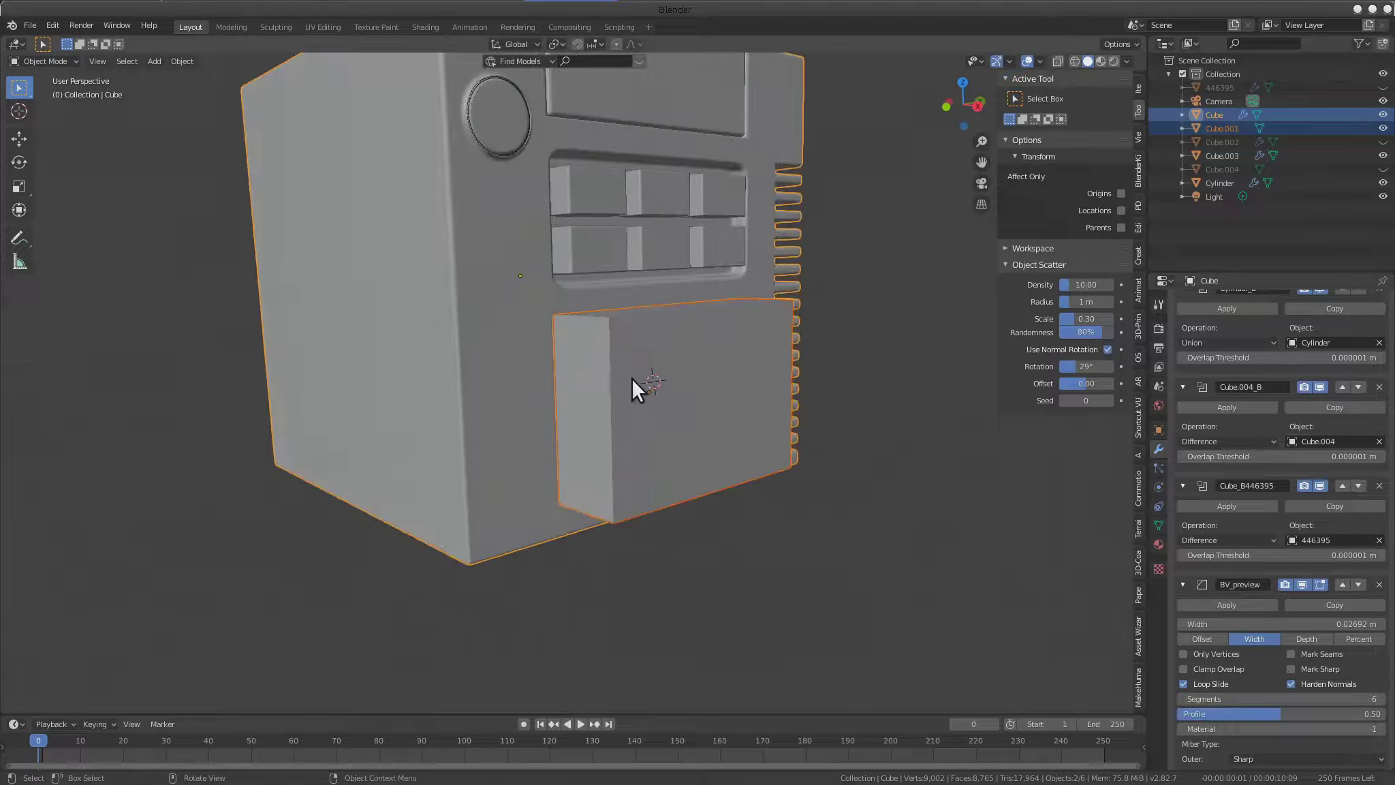
key(q)
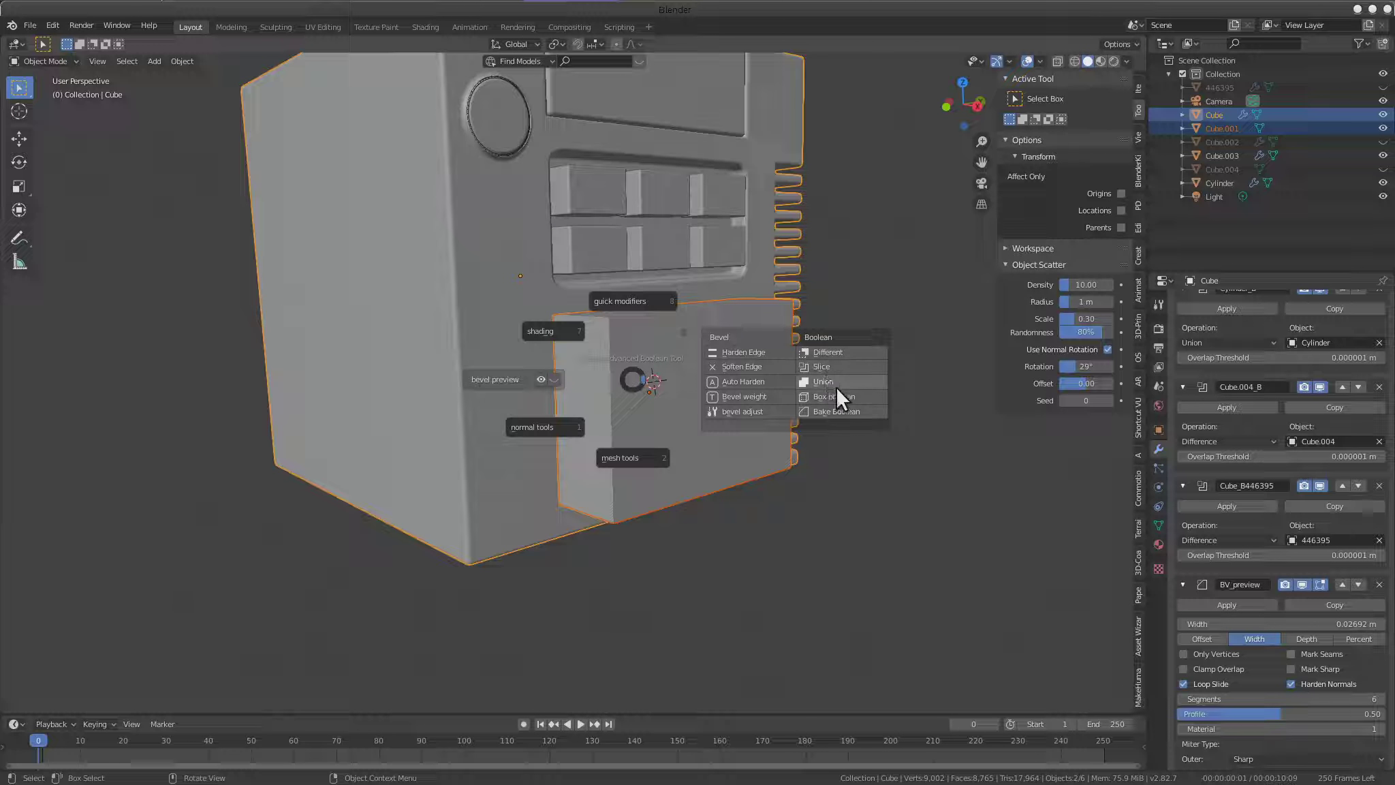
Cut the box out of the machine's lower front as a Boolean difference
click(854, 348)
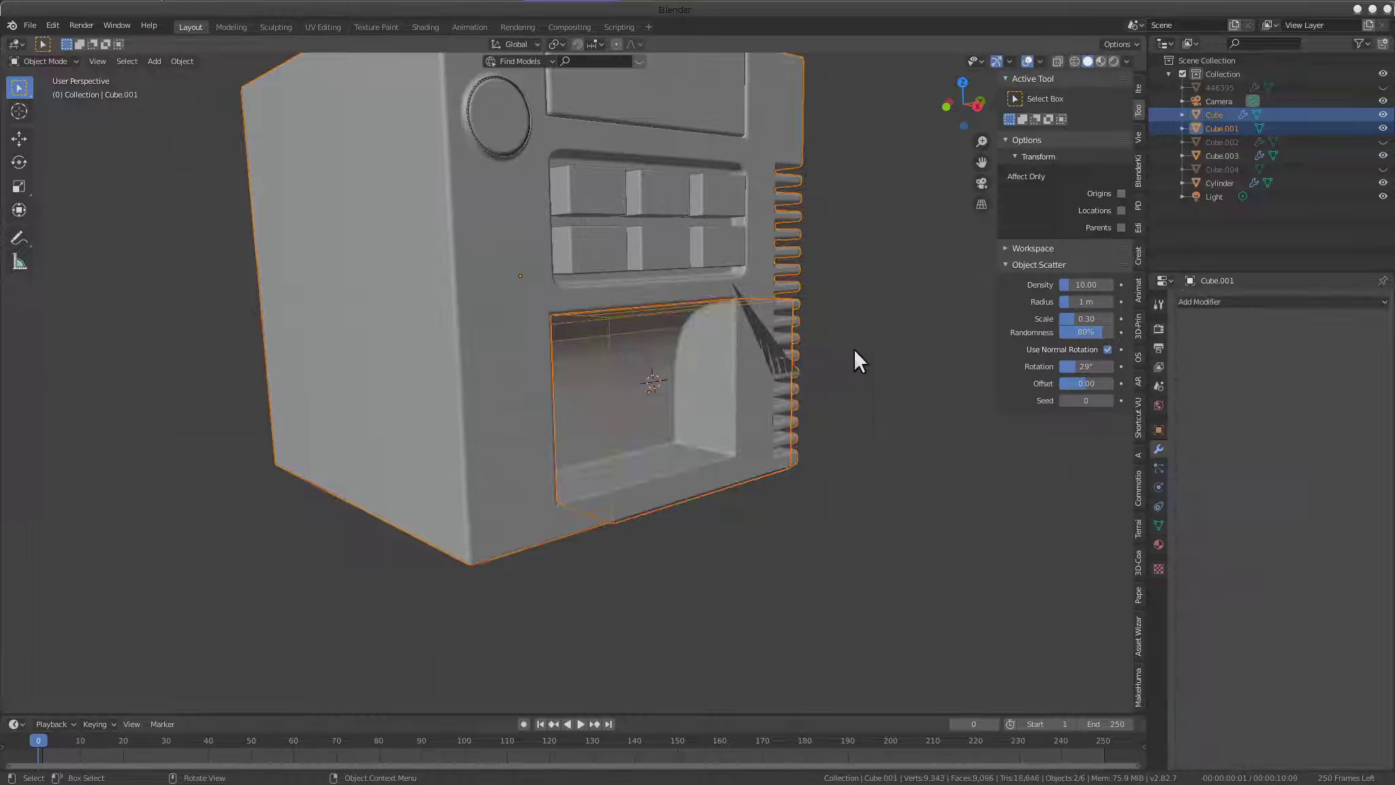
mouse_move(854, 347)
middle_down()
mouse_move(609, 413)
mouse_move(471, 375)
mouse_move(781, 396)
mouse_move(781, 426)
mouse_move(812, 385)
middle_up()
scroll(773, 353, up, 3)
Reposition the cutter box to refine the recess, then hide it
key(g)
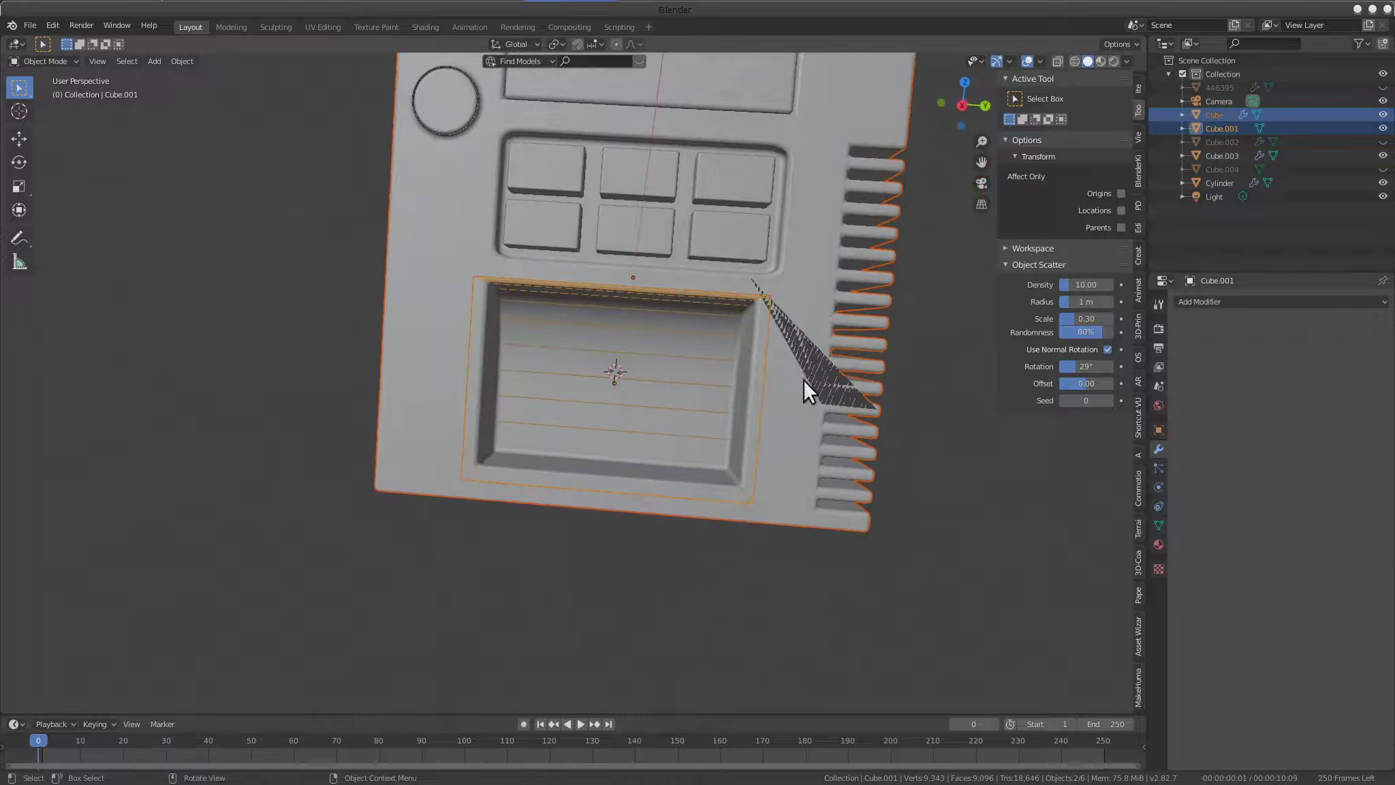
key(x)
key(Escape)
click(678, 378)
click(736, 367)
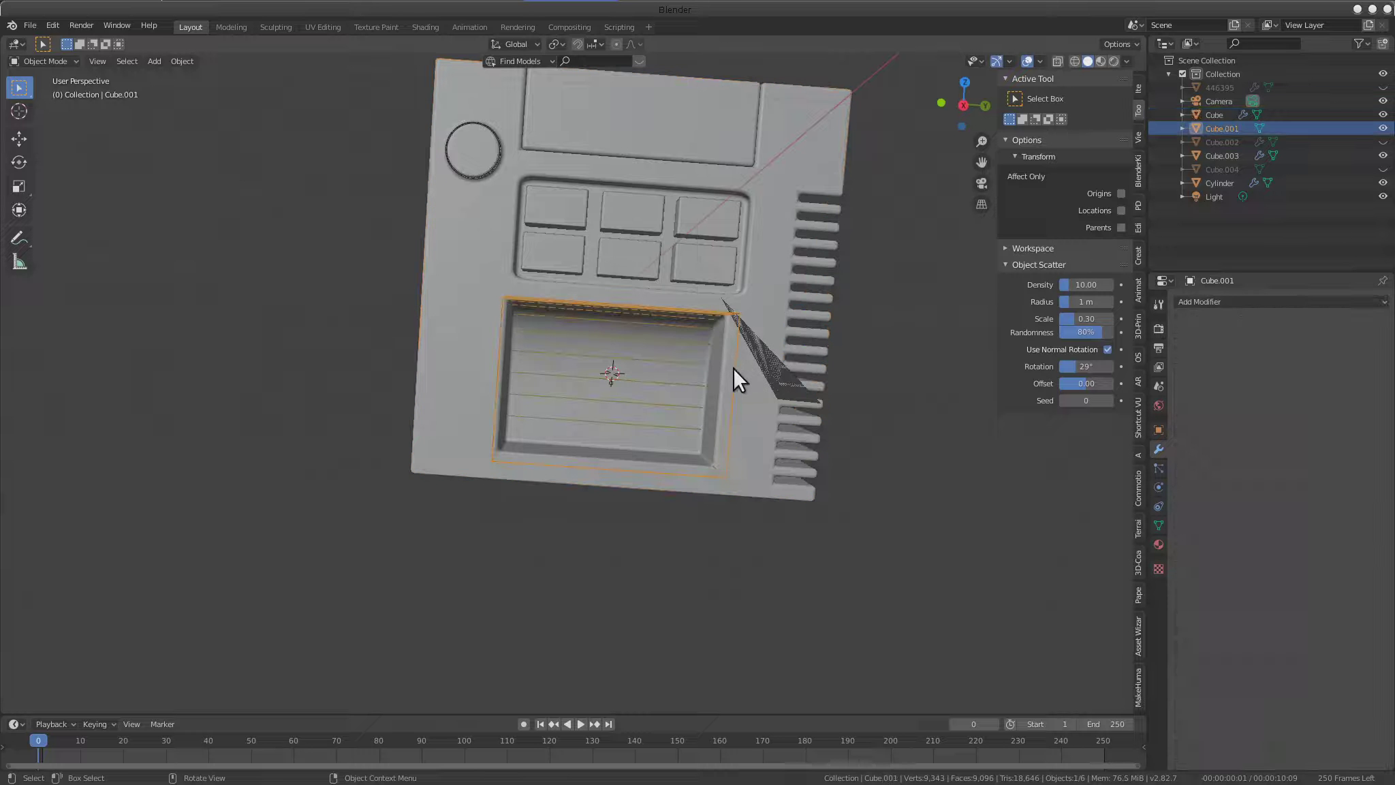
key(g)
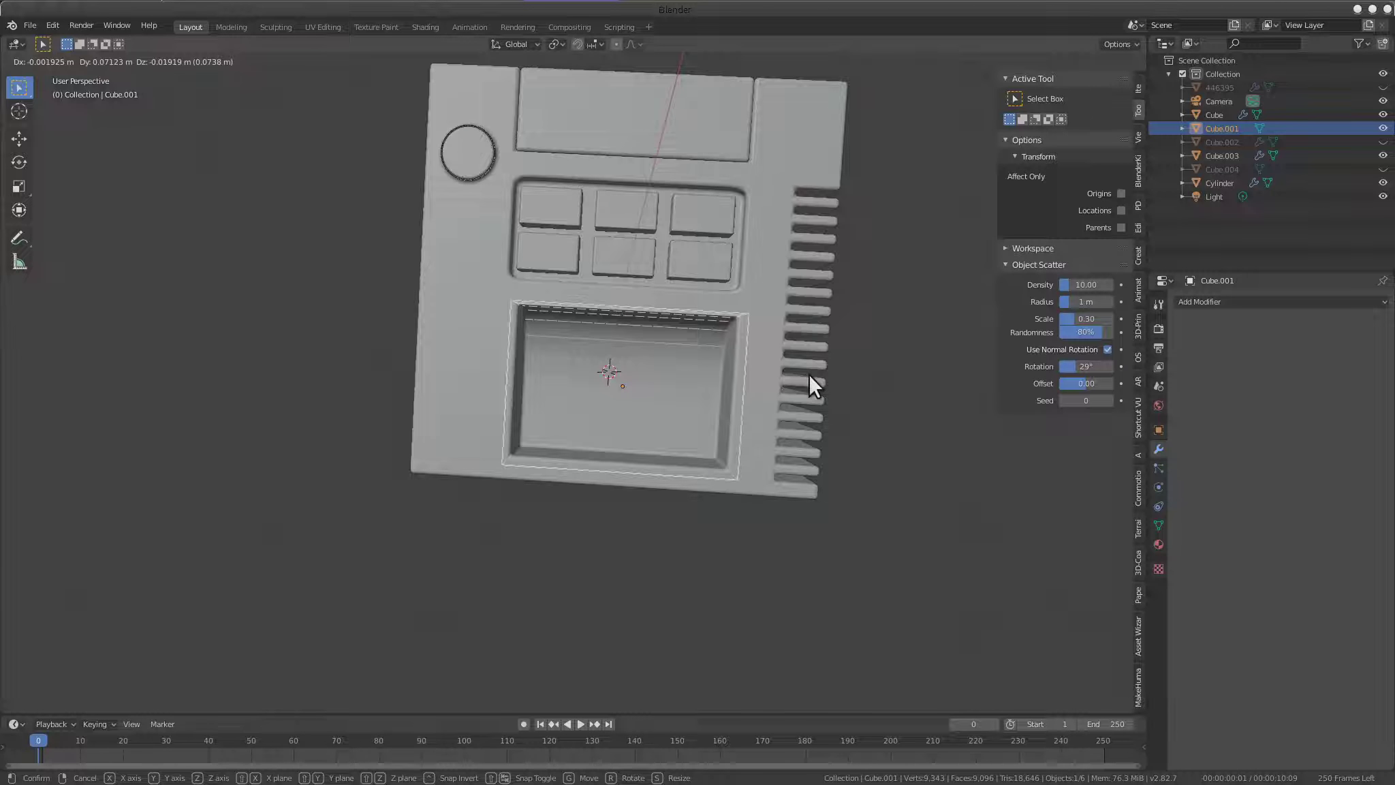
click(811, 376)
scroll(772, 382, up, 3)
mouse_move(747, 339)
middle_down()
mouse_move(895, 336)
mouse_move(541, 344)
mouse_move(778, 324)
mouse_move(394, 364)
mouse_move(585, 358)
mouse_move(695, 400)
mouse_move(652, 378)
mouse_move(688, 364)
mouse_move(676, 408)
mouse_move(748, 321)
mouse_move(563, 424)
mouse_move(405, 415)
mouse_move(785, 461)
mouse_move(835, 386)
mouse_move(596, 412)
mouse_move(710, 434)
mouse_move(824, 418)
mouse_move(699, 405)
mouse_move(710, 405)
mouse_move(530, 416)
mouse_move(575, 280)
mouse_move(718, 346)
mouse_move(749, 419)
mouse_move(690, 379)
mouse_move(577, 390)
mouse_move(637, 356)
mouse_move(649, 374)
middle_up()
key(h)
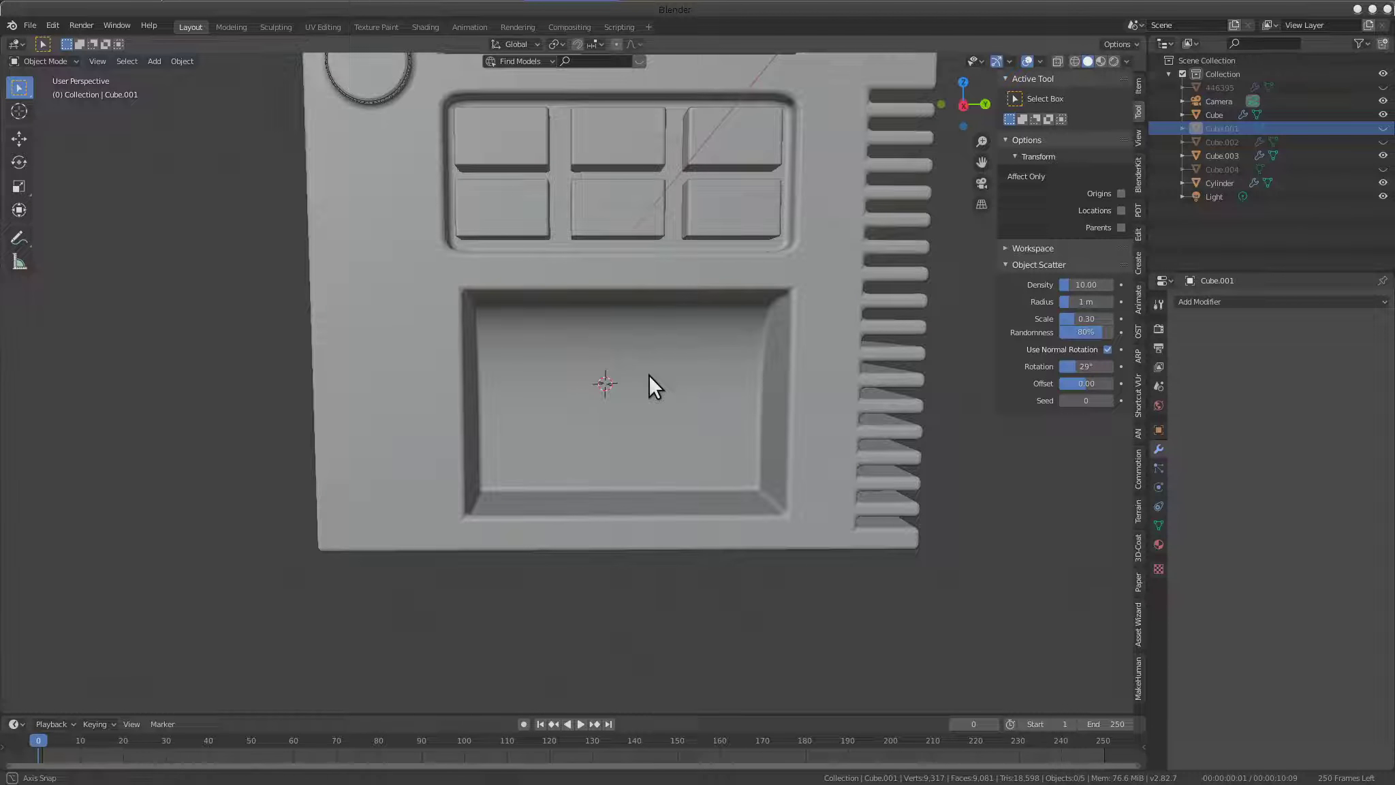
scroll(649, 374, down, 2)
mouse_move(650, 361)
middle_down()
mouse_move(592, 364)
mouse_move(712, 478)
mouse_move(787, 399)
mouse_move(753, 394)
mouse_move(775, 420)
mouse_move(748, 455)
mouse_move(781, 418)
middle_up()
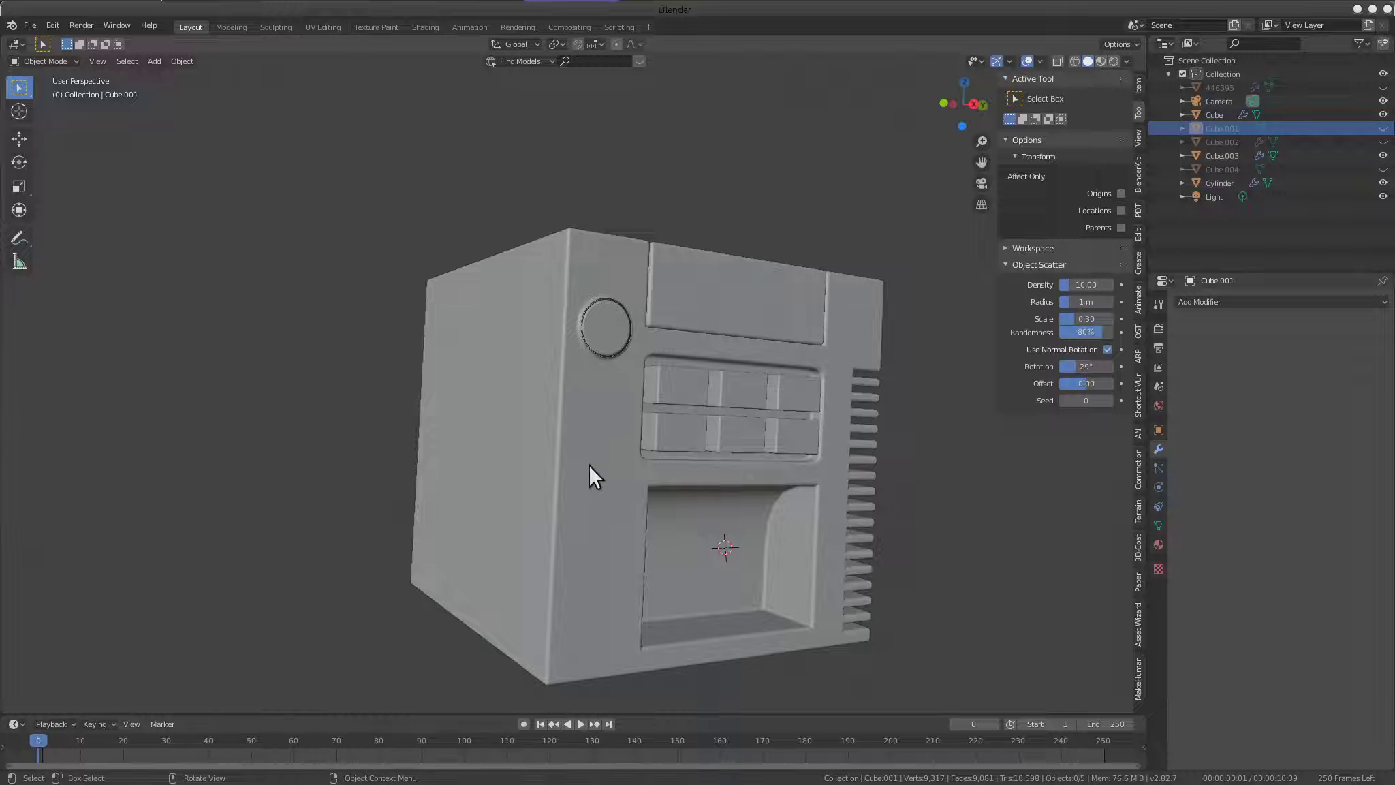
mouse_move(690, 373)
middle_down()
mouse_move(654, 434)
mouse_move(652, 582)
mouse_move(722, 374)
mouse_move(676, 508)
mouse_move(801, 414)
mouse_move(486, 438)
mouse_move(554, 462)
middle_up()
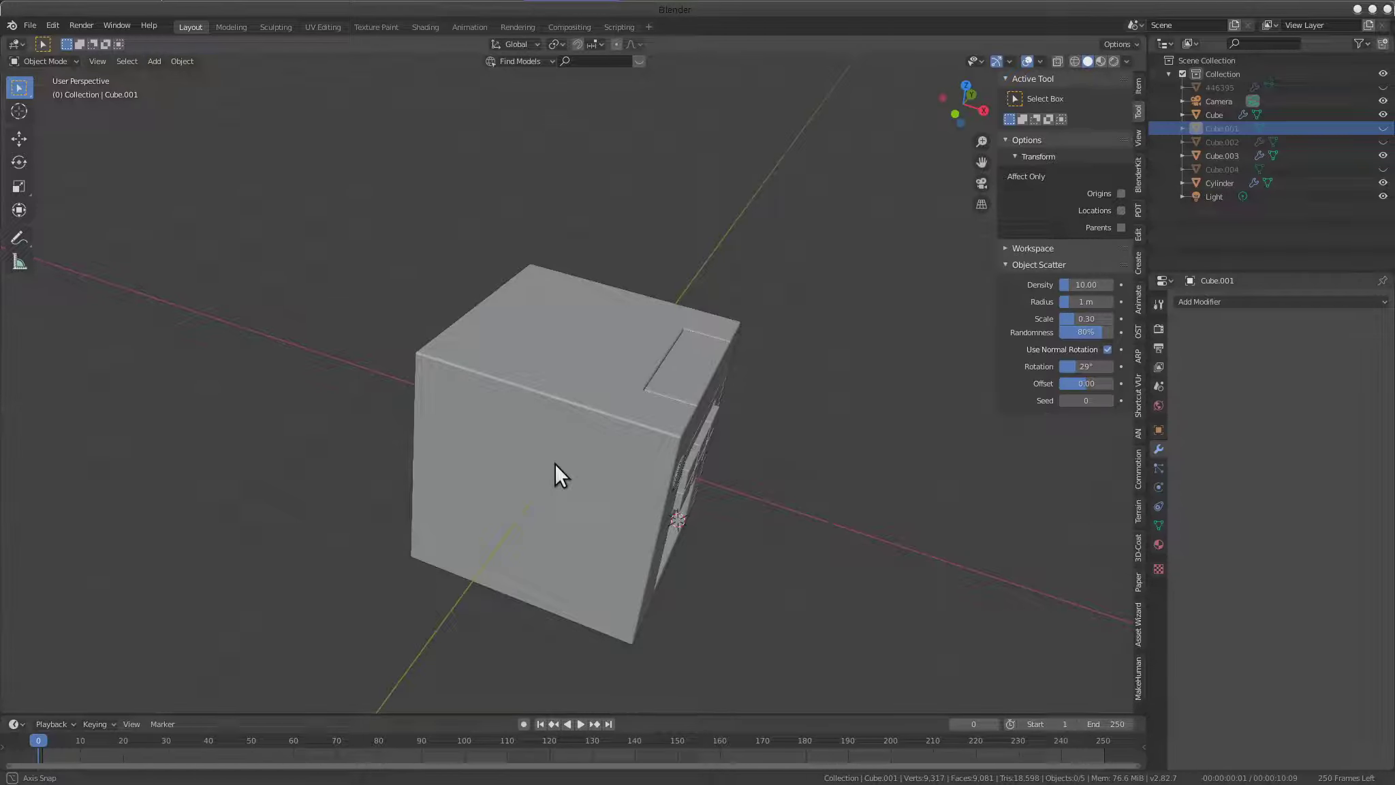
mouse_move(555, 463)
middle_down()
mouse_move(652, 493)
mouse_move(565, 413)
middle_up()
key(shift+a)
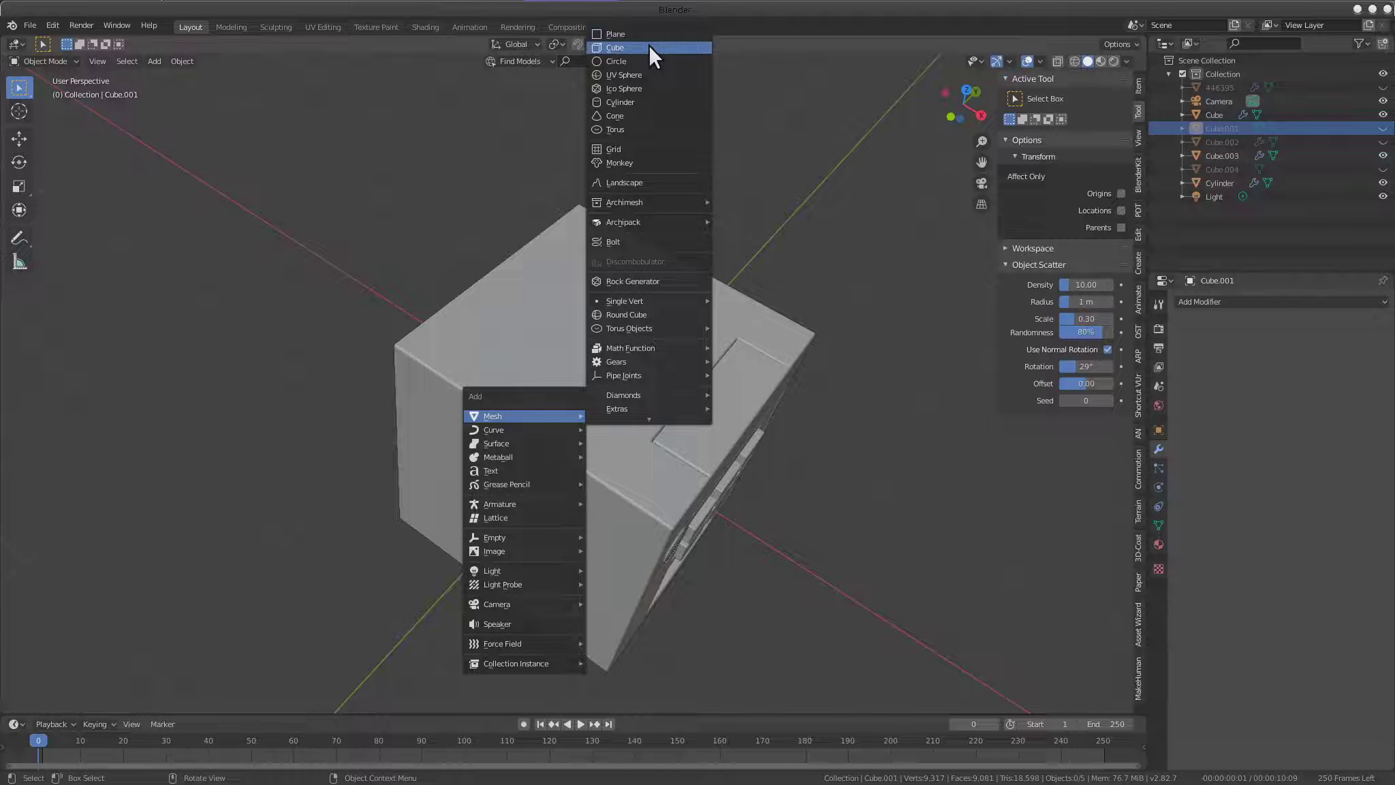
Add a new cube, scale it to 0.393, then flatten Y and Z to 0.587
click(650, 45)
middle_drag(611, 423, 776, 437)
key(s)
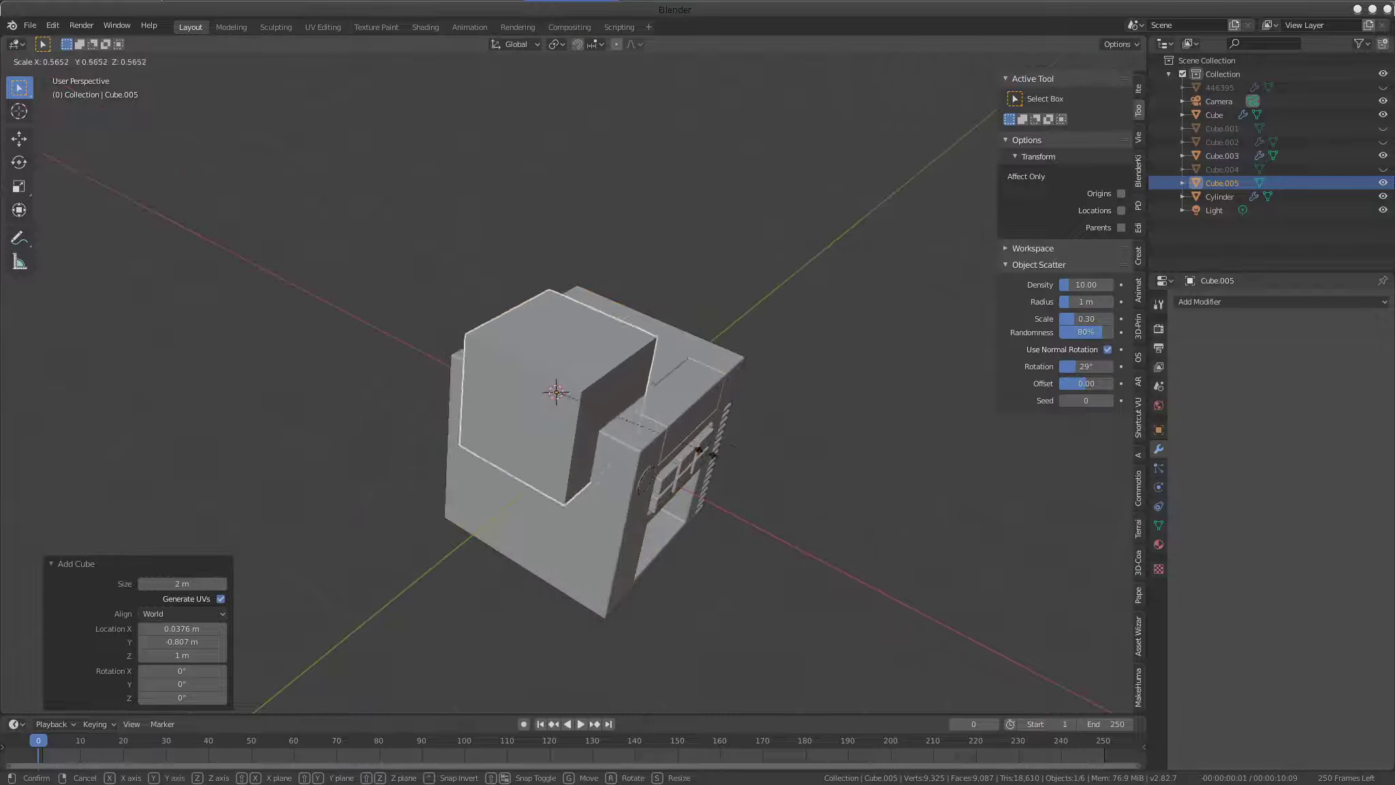
click(658, 428)
scroll(559, 410, up, 3)
mouse_move(655, 437)
middle_down()
mouse_move(559, 410)
mouse_move(778, 438)
middle_up()
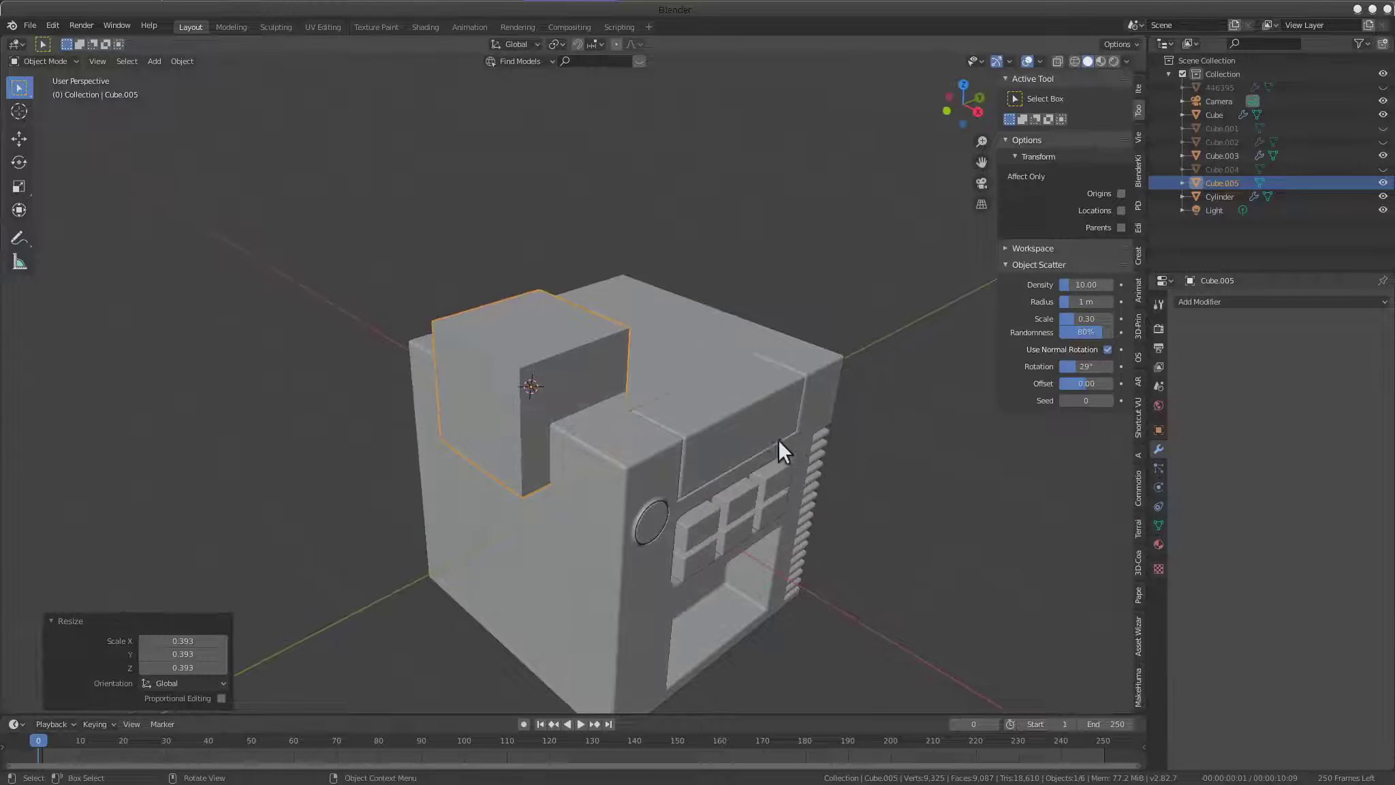
key(s)
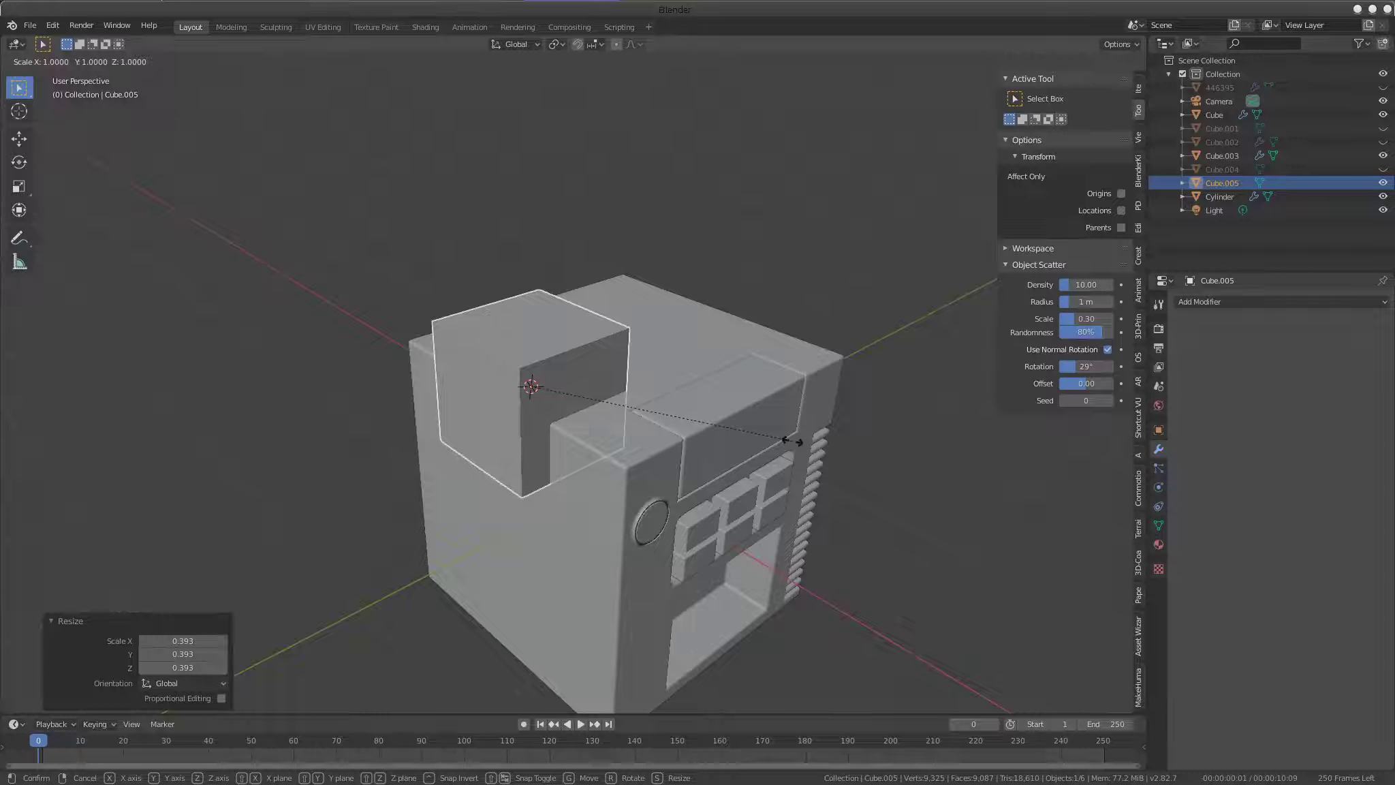
key(shift+x)
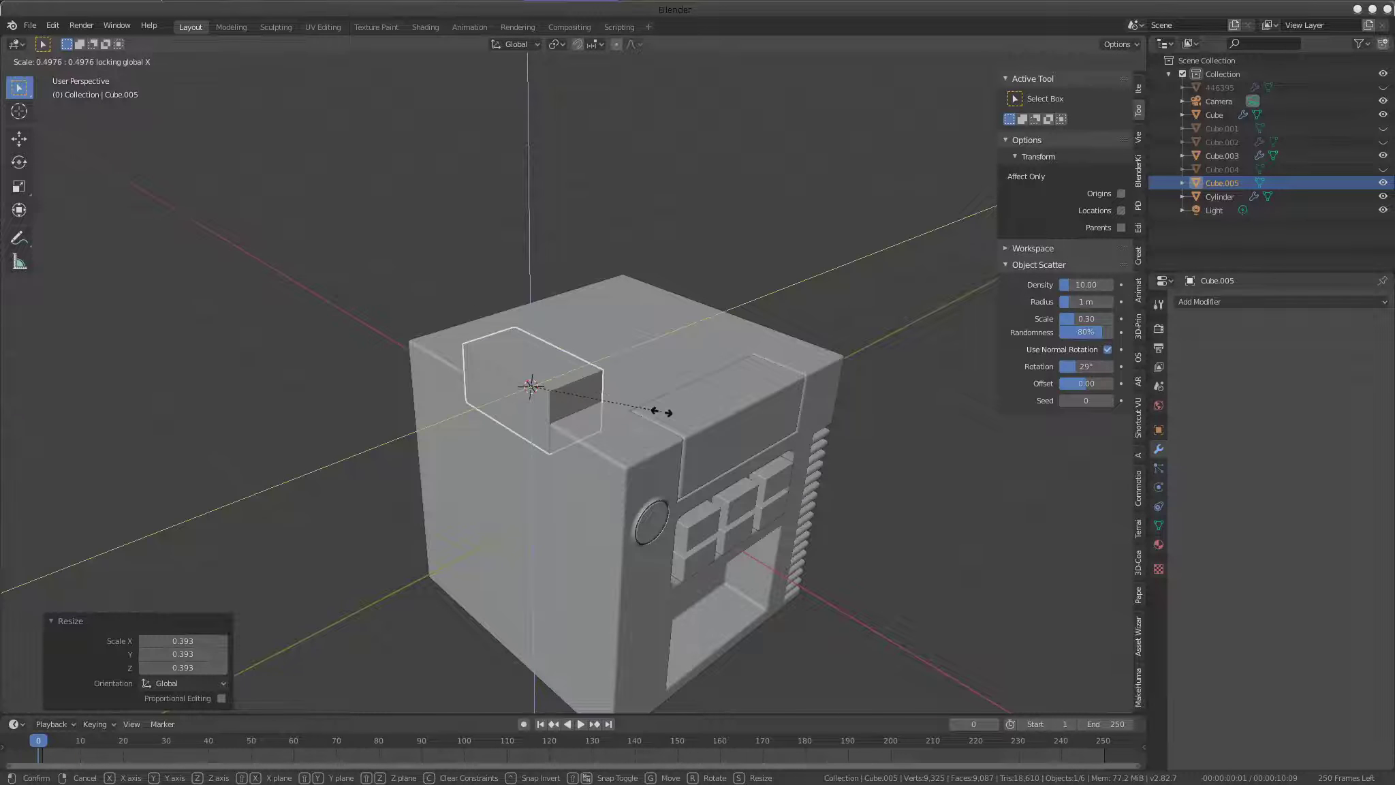
click(680, 417)
Move the box into position and enlarge it to 1.153
mouse_move(618, 489)
middle_down()
mouse_move(661, 493)
mouse_move(644, 443)
mouse_move(794, 391)
mouse_move(790, 416)
mouse_move(595, 439)
mouse_move(616, 452)
middle_up()
scroll(650, 478, up, 3)
key(g)
click(722, 412)
key(g)
click(784, 440)
key(s)
click(794, 436)
scroll(793, 436, down, 2)
mouse_move(794, 436)
middle_down()
mouse_move(498, 445)
mouse_move(678, 434)
mouse_move(705, 481)
mouse_move(684, 533)
mouse_move(591, 546)
mouse_move(688, 459)
mouse_move(759, 482)
mouse_move(682, 440)
mouse_move(608, 430)
mouse_move(623, 405)
mouse_move(599, 358)
mouse_move(576, 496)
mouse_move(579, 477)
middle_up()
Set the box onto the machine's top and raise it vertically above the surface
key(g)
click(655, 449)
mouse_move(656, 449)
middle_down()
mouse_move(543, 348)
mouse_move(762, 406)
mouse_move(585, 384)
mouse_move(597, 386)
middle_up()
key(g)
key(z)
click(764, 422)
key(Tab)
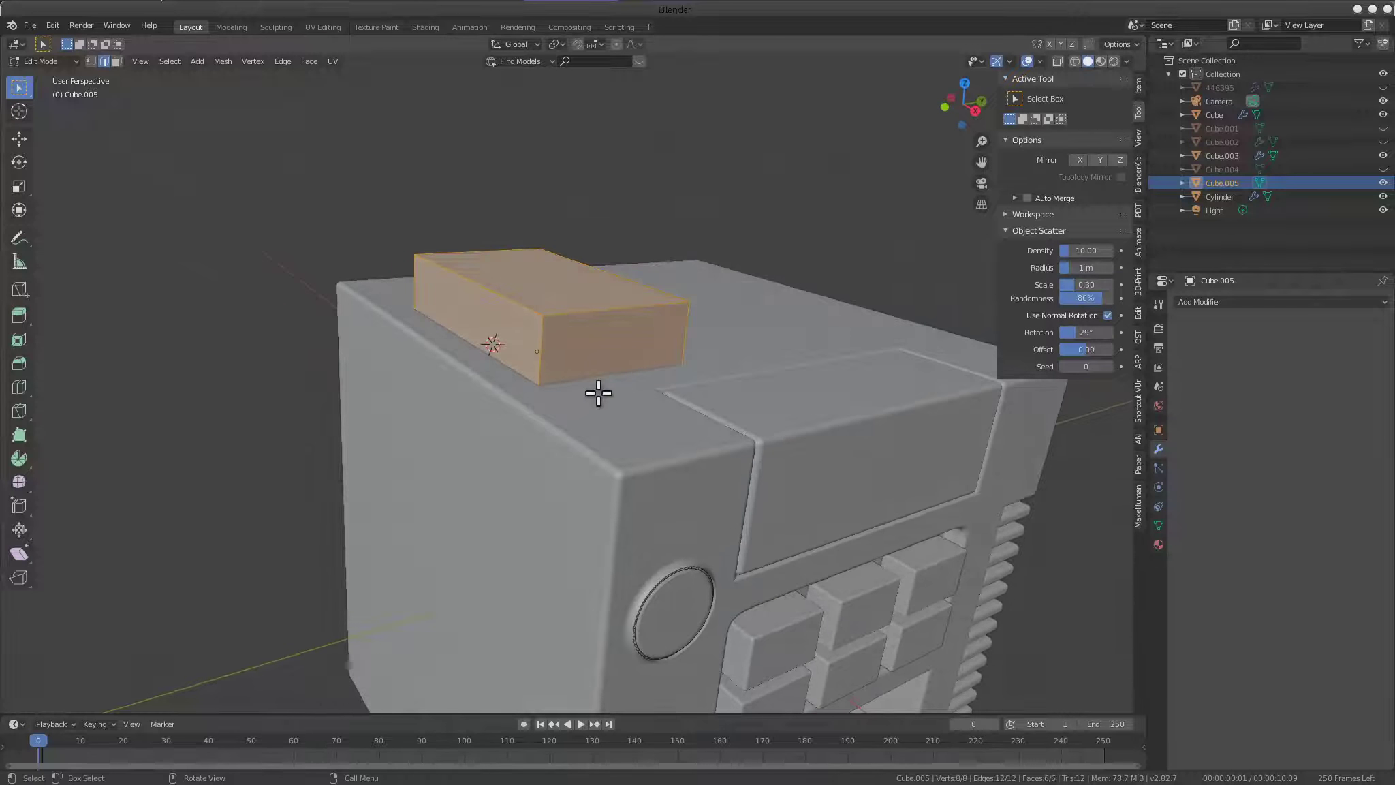
key(Tab)
middle_drag(432, 346, 694, 377)
key(g)
click(708, 279)
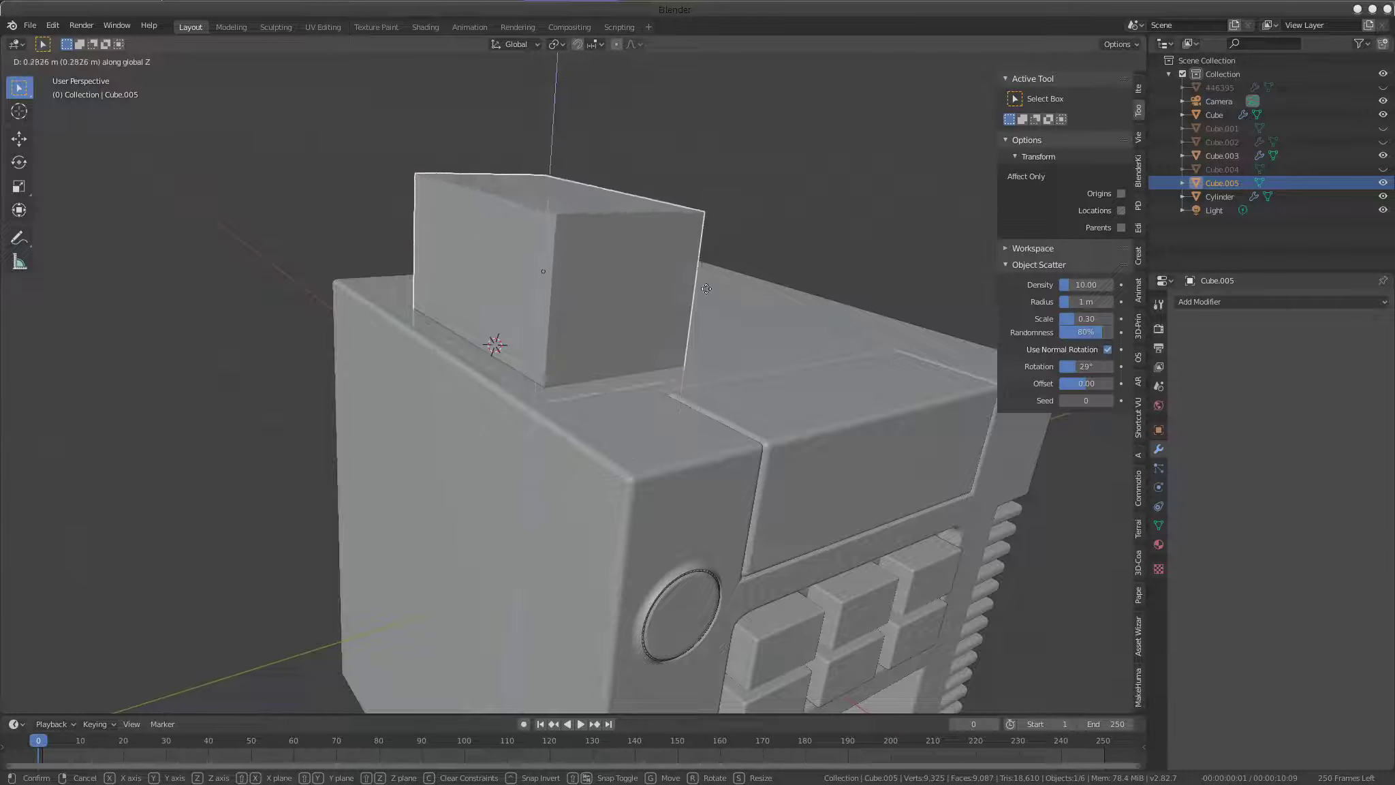
Add a centred edge loop to the box and extrude its lower side face outward
key(Tab)
middle_drag(804, 302, 618, 293)
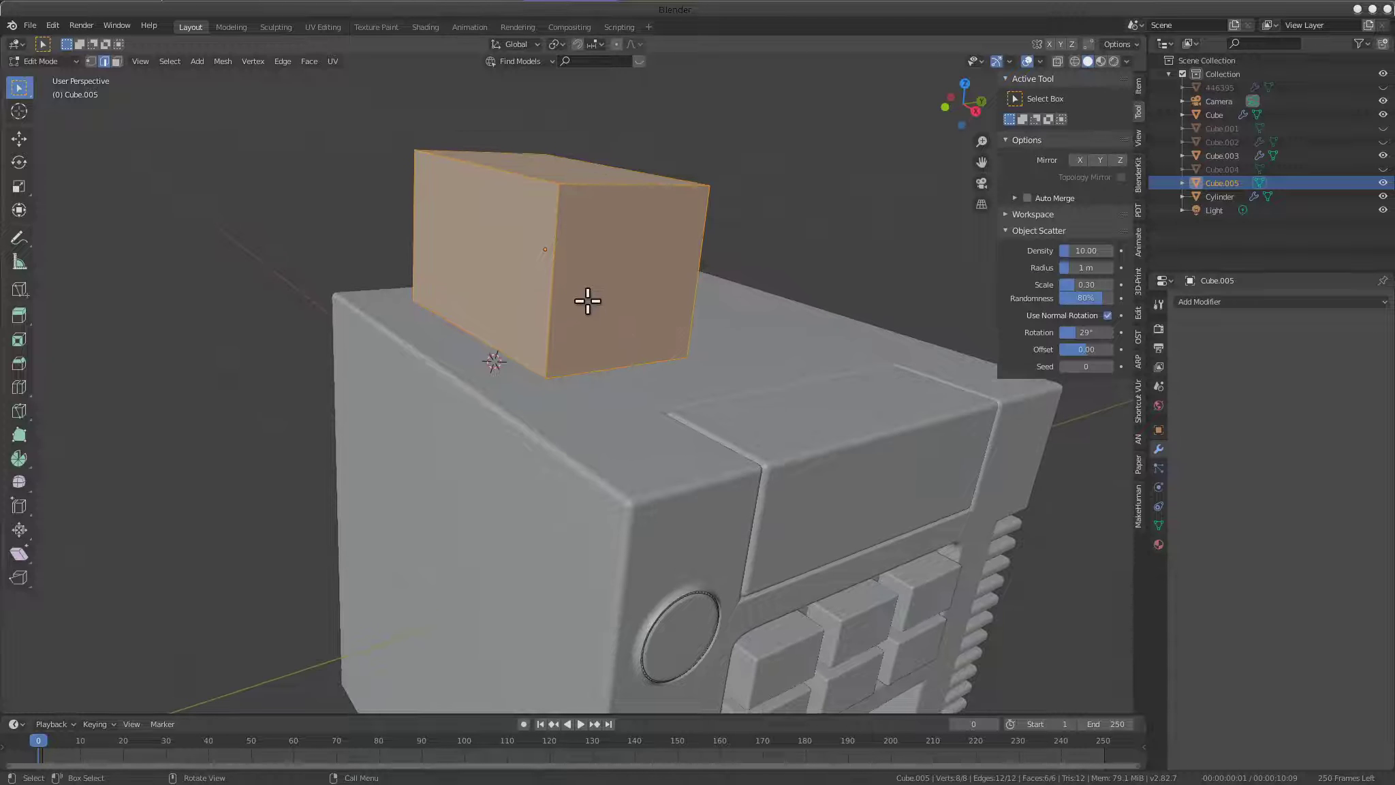
click(678, 282)
right_click(570, 317)
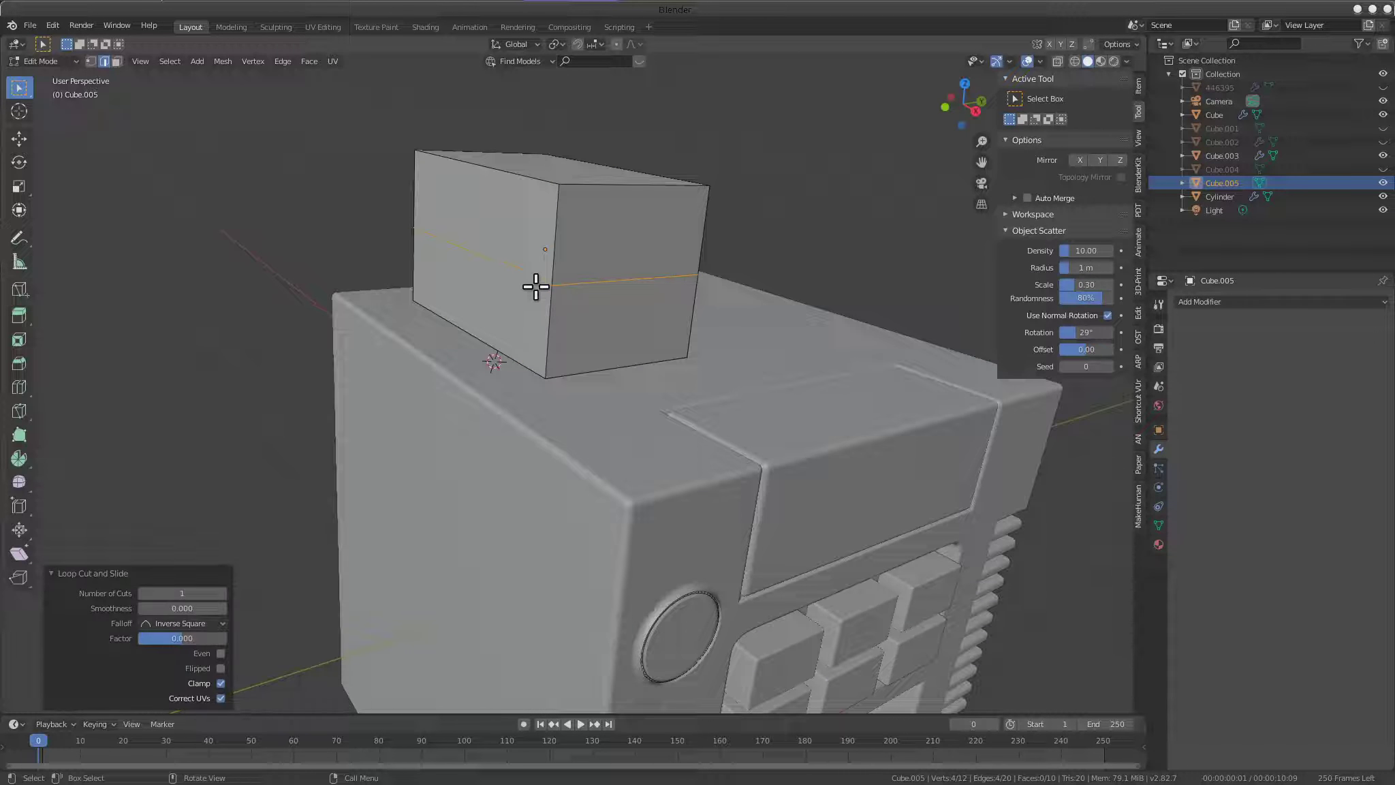
key(alt+a)
middle_drag(424, 273, 467, 289)
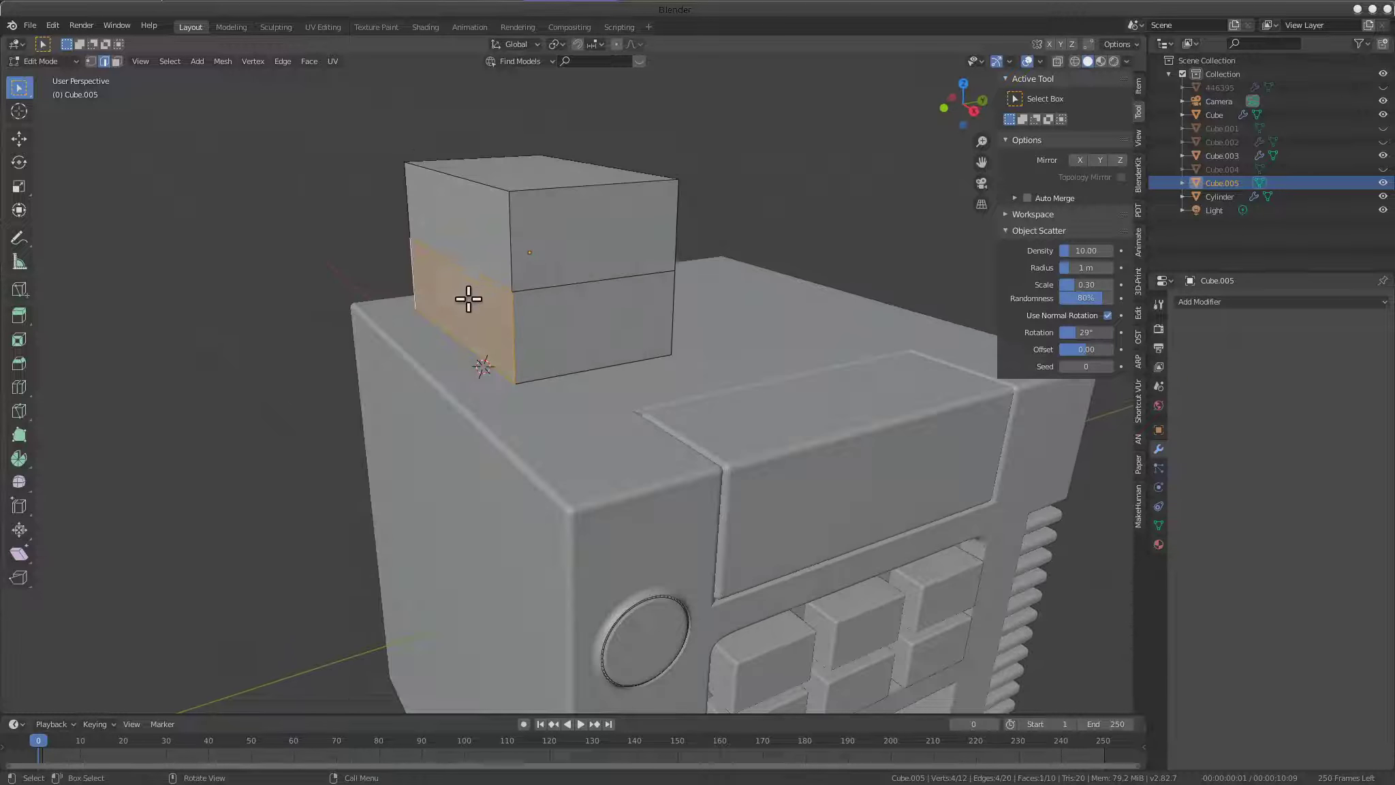
key(e)
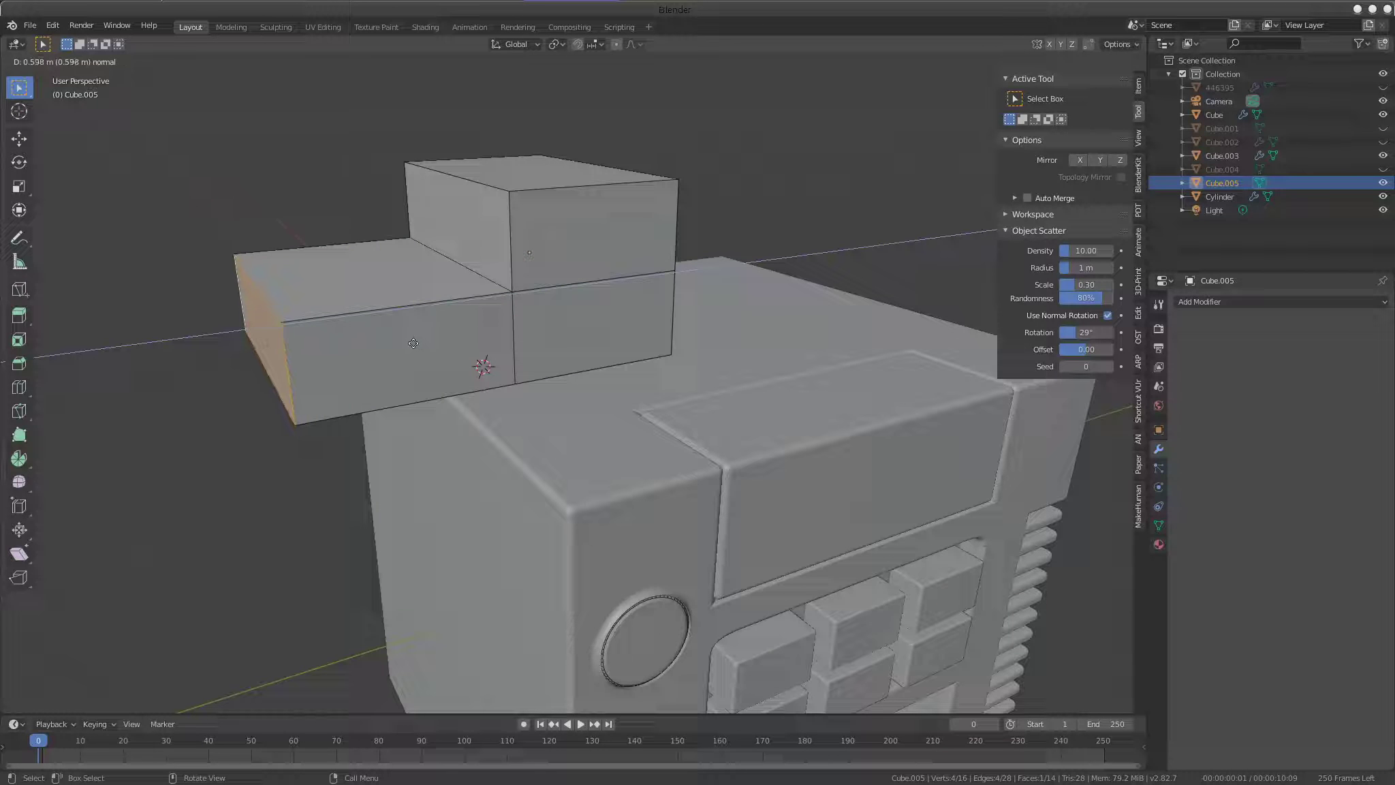
click(445, 286)
Select the block's top face and raise it 0.36 m in Z
click(496, 182)
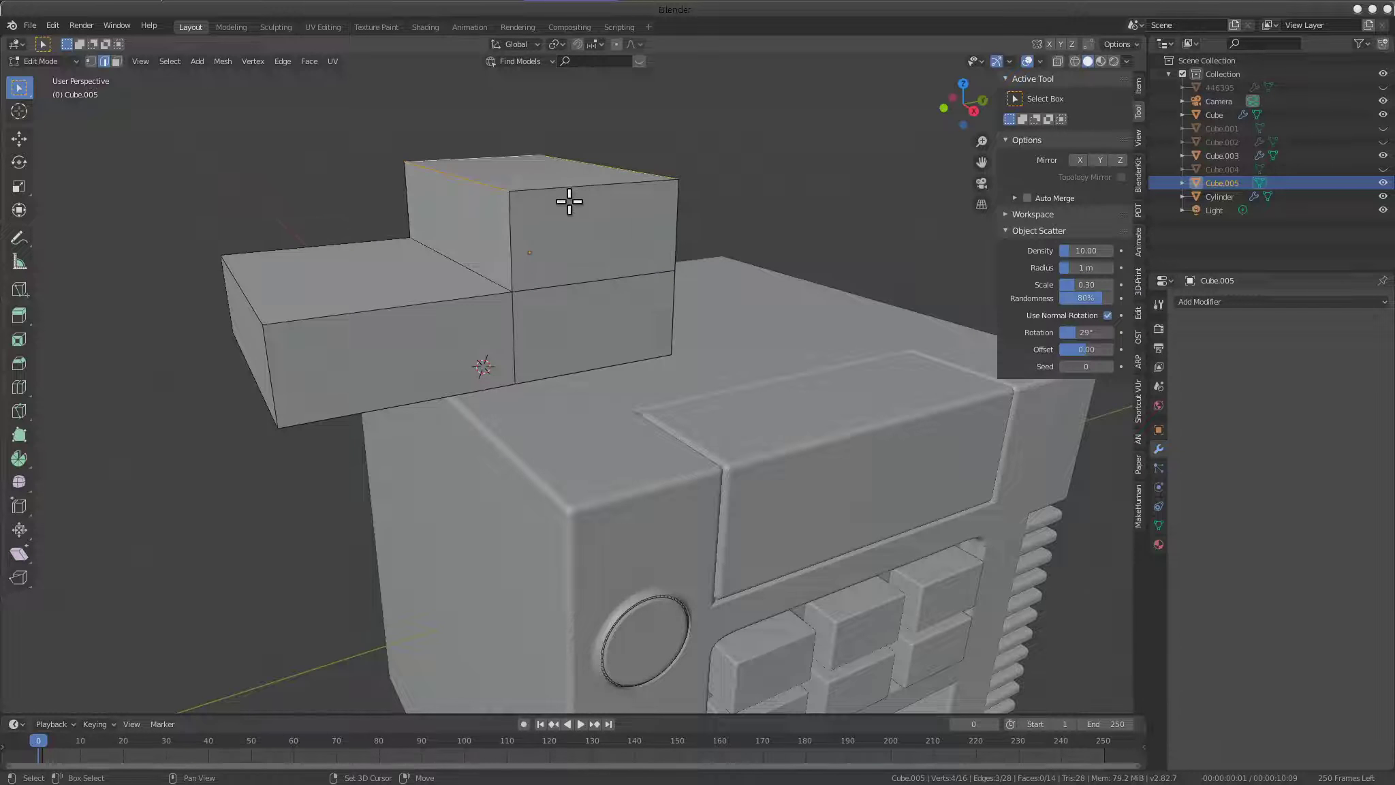
shift+click(569, 202)
middle_drag(570, 202, 601, 280)
key(g)
key(z)
click(671, 181)
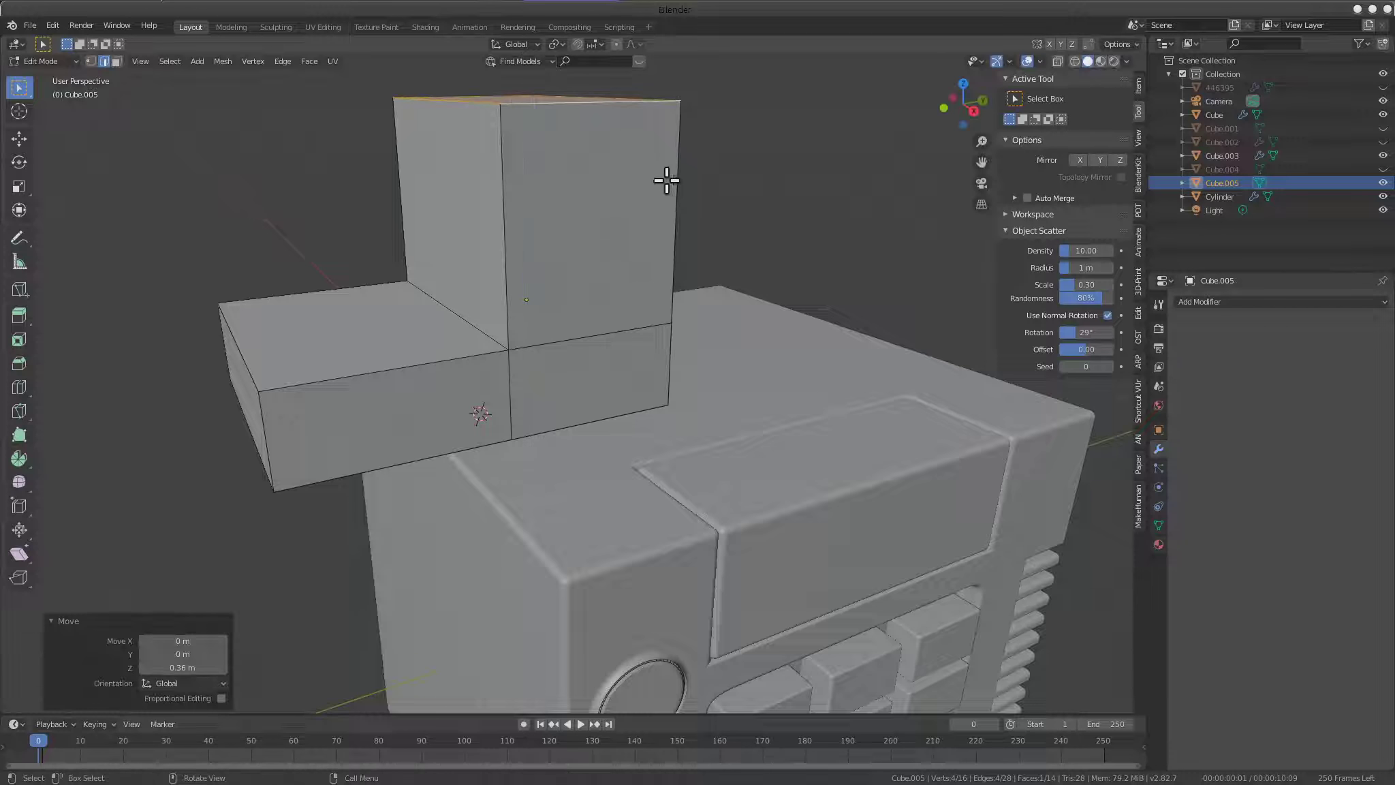
key(Tab)
scroll(479, 319, down, 2)
Lower the block to -0.635 m in Z, shift it 0.15 m along Y, and select the main cube too
key(g)
key(z)
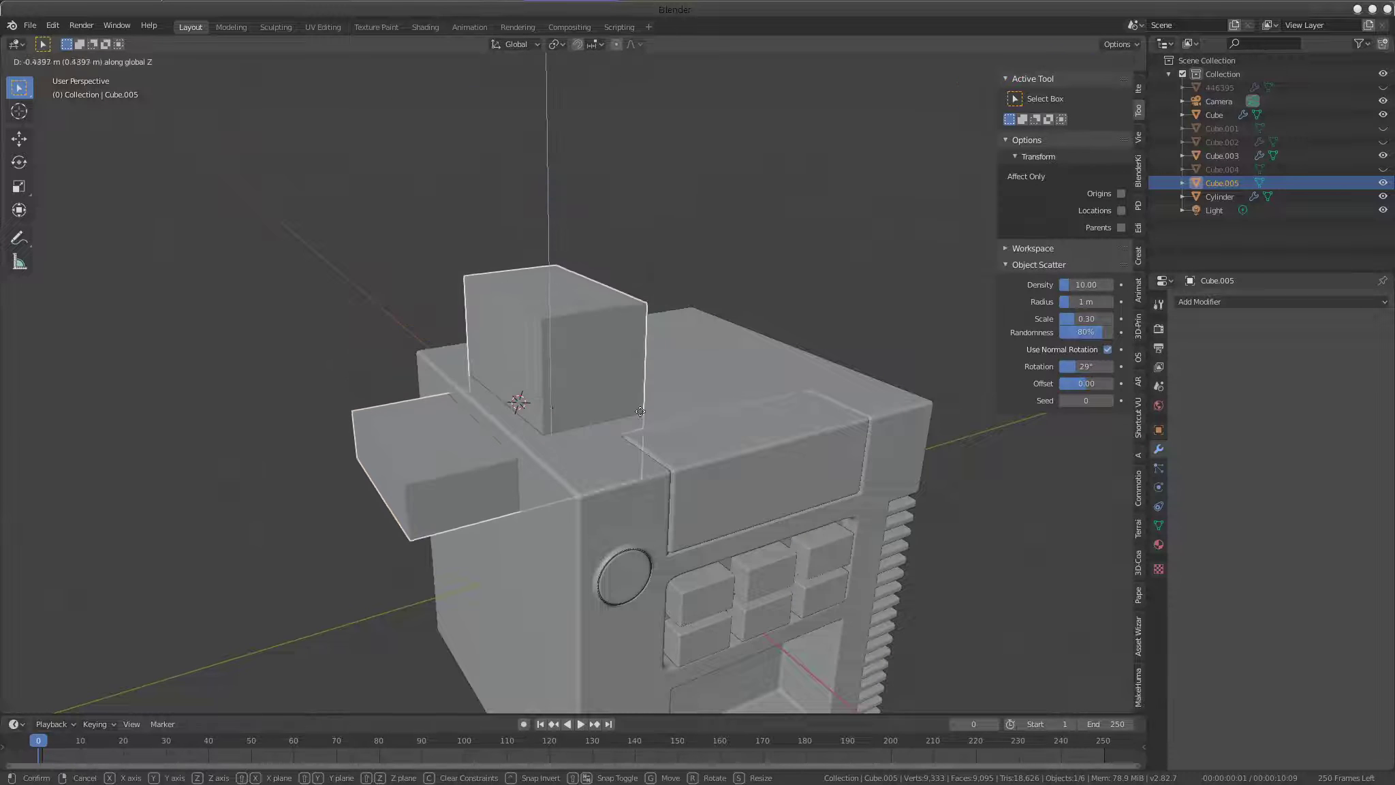
click(637, 434)
mouse_move(637, 434)
middle_down()
mouse_move(816, 460)
mouse_move(977, 419)
mouse_move(612, 473)
mouse_move(729, 431)
mouse_move(551, 532)
middle_up()
key(g)
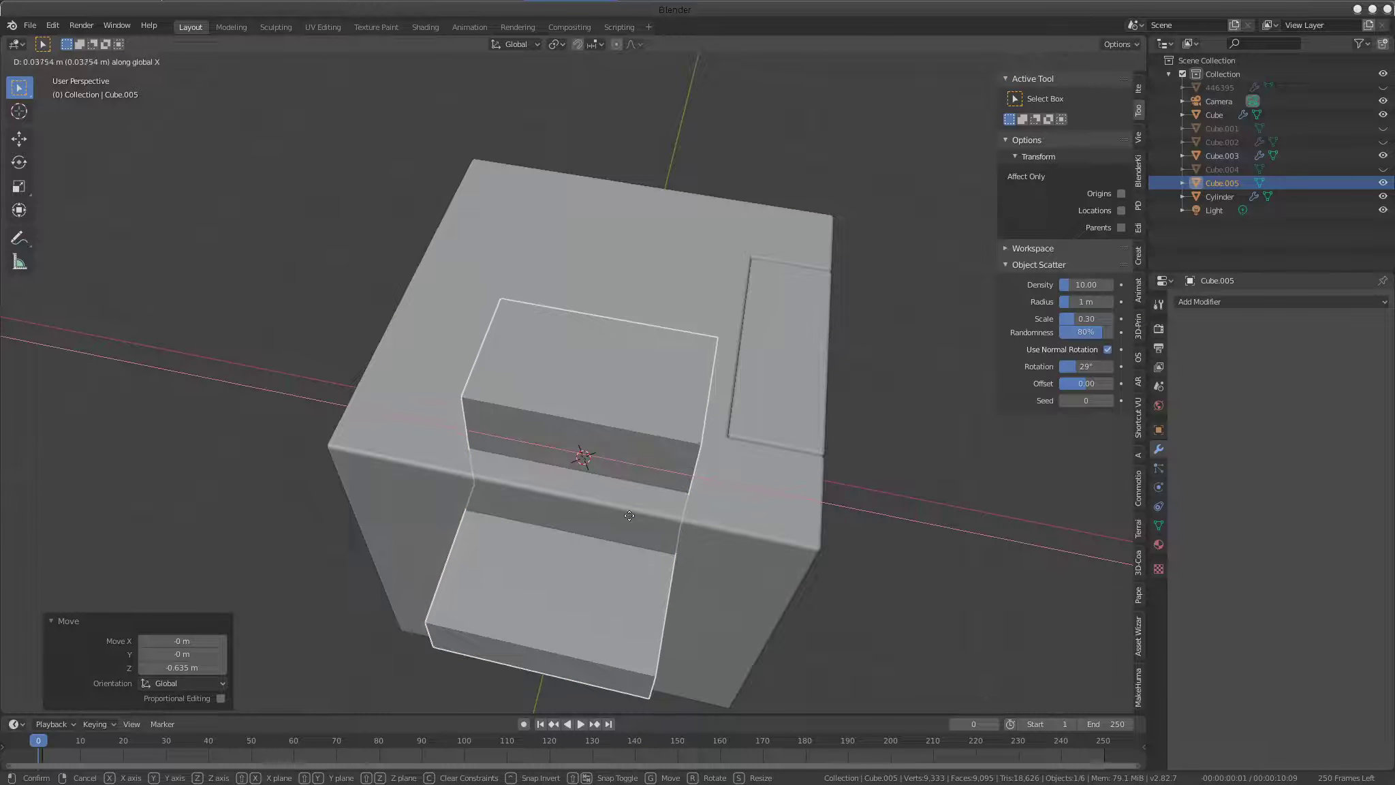
right_click(641, 519)
key(g)
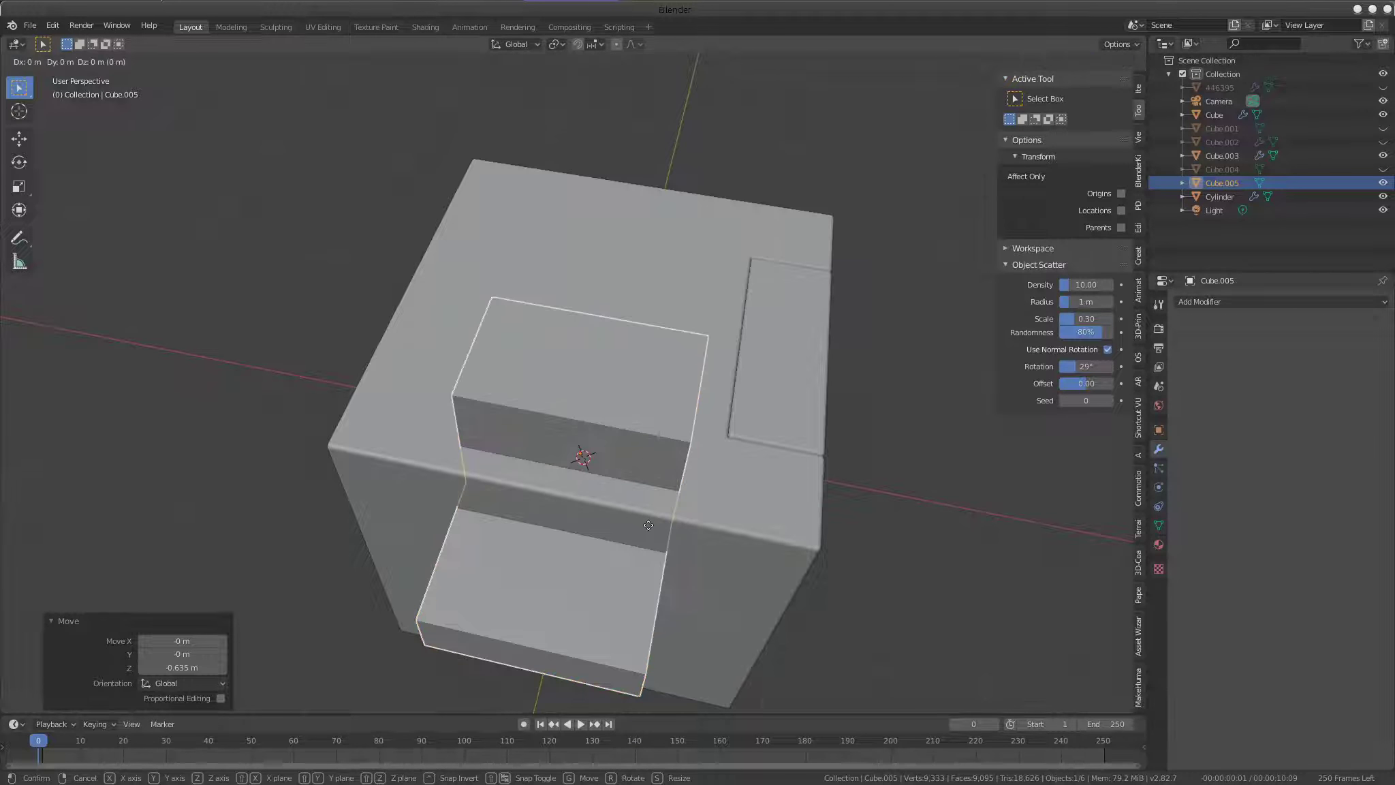
key(y)
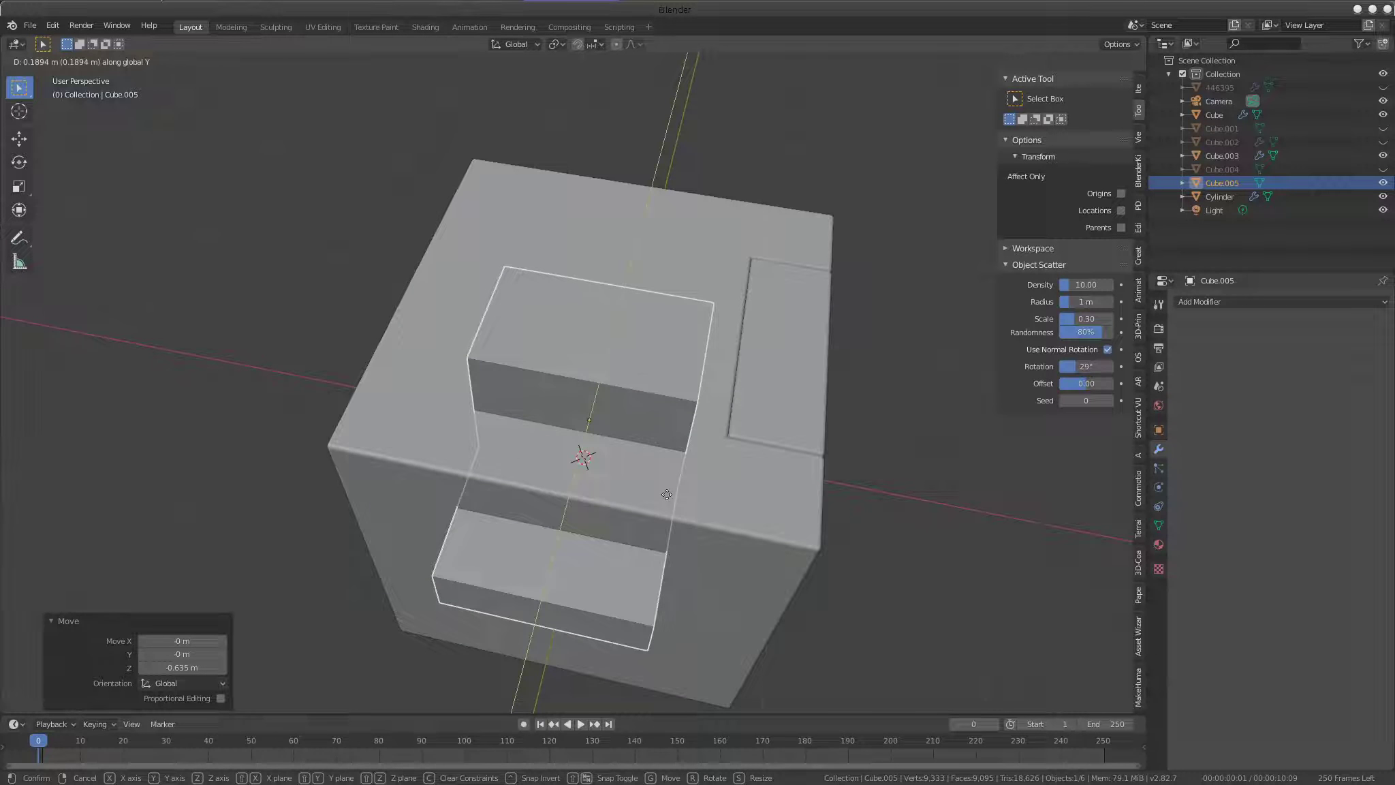
click(661, 492)
mouse_move(661, 492)
middle_down()
mouse_move(569, 418)
mouse_move(465, 381)
mouse_move(721, 427)
mouse_move(682, 489)
mouse_move(575, 523)
mouse_move(741, 461)
mouse_move(683, 413)
mouse_move(584, 506)
mouse_move(667, 421)
mouse_move(593, 494)
middle_up()
shift+click(591, 532)
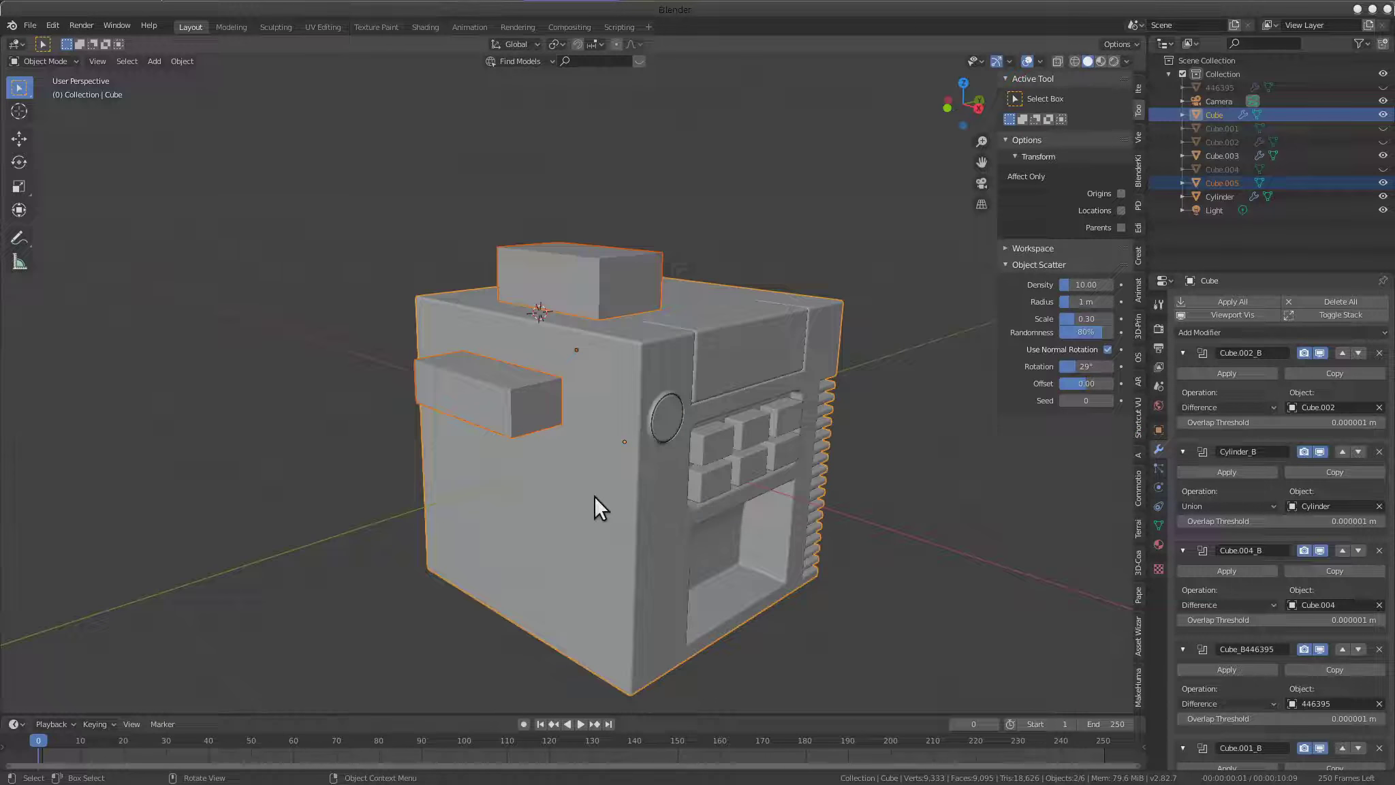
Cut Cube.005 out of the main cube as a Boolean difference
key(q)
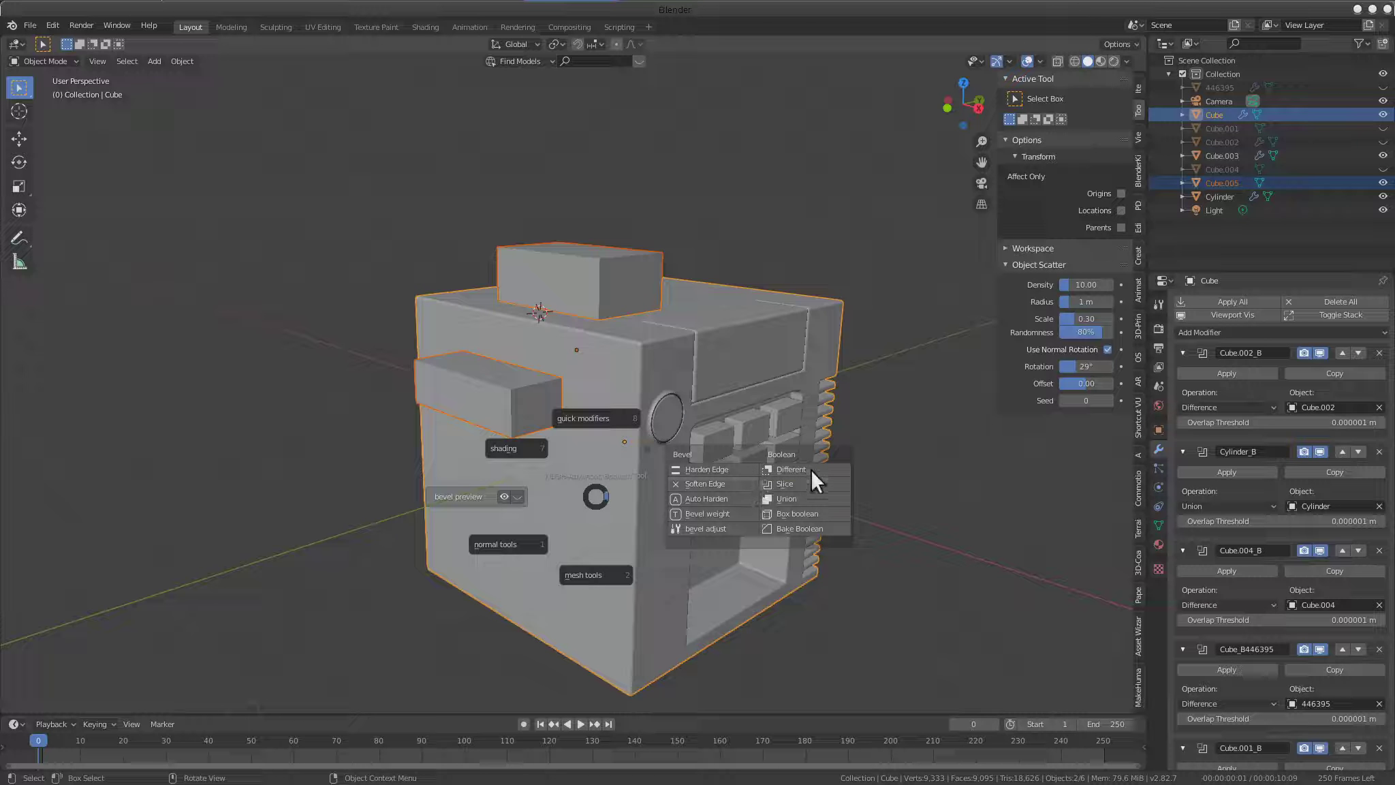
click(792, 470)
mouse_move(502, 388)
middle_down()
mouse_move(819, 458)
mouse_move(839, 429)
mouse_move(611, 421)
middle_up()
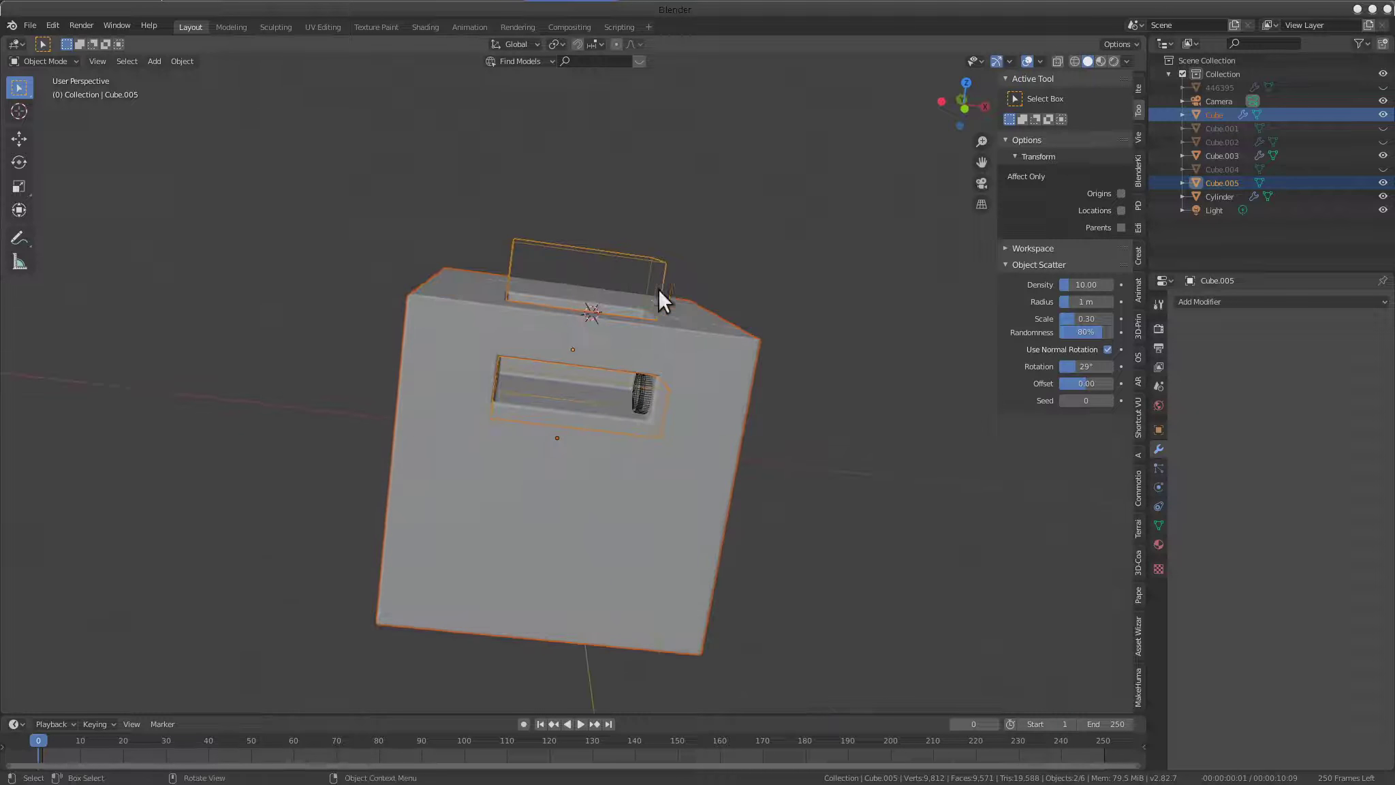
click(659, 265)
Select the Cylinder, enter Edit Mode, and pick one of its edges
mouse_move(660, 265)
middle_down()
mouse_move(741, 350)
mouse_move(756, 391)
mouse_move(761, 377)
mouse_move(698, 427)
mouse_move(622, 417)
mouse_move(638, 437)
mouse_move(579, 436)
mouse_move(678, 436)
mouse_move(637, 433)
mouse_move(685, 405)
mouse_move(518, 395)
mouse_move(545, 414)
middle_up()
click(702, 426)
key(ctrl+Tab)
click(868, 427)
click(557, 414)
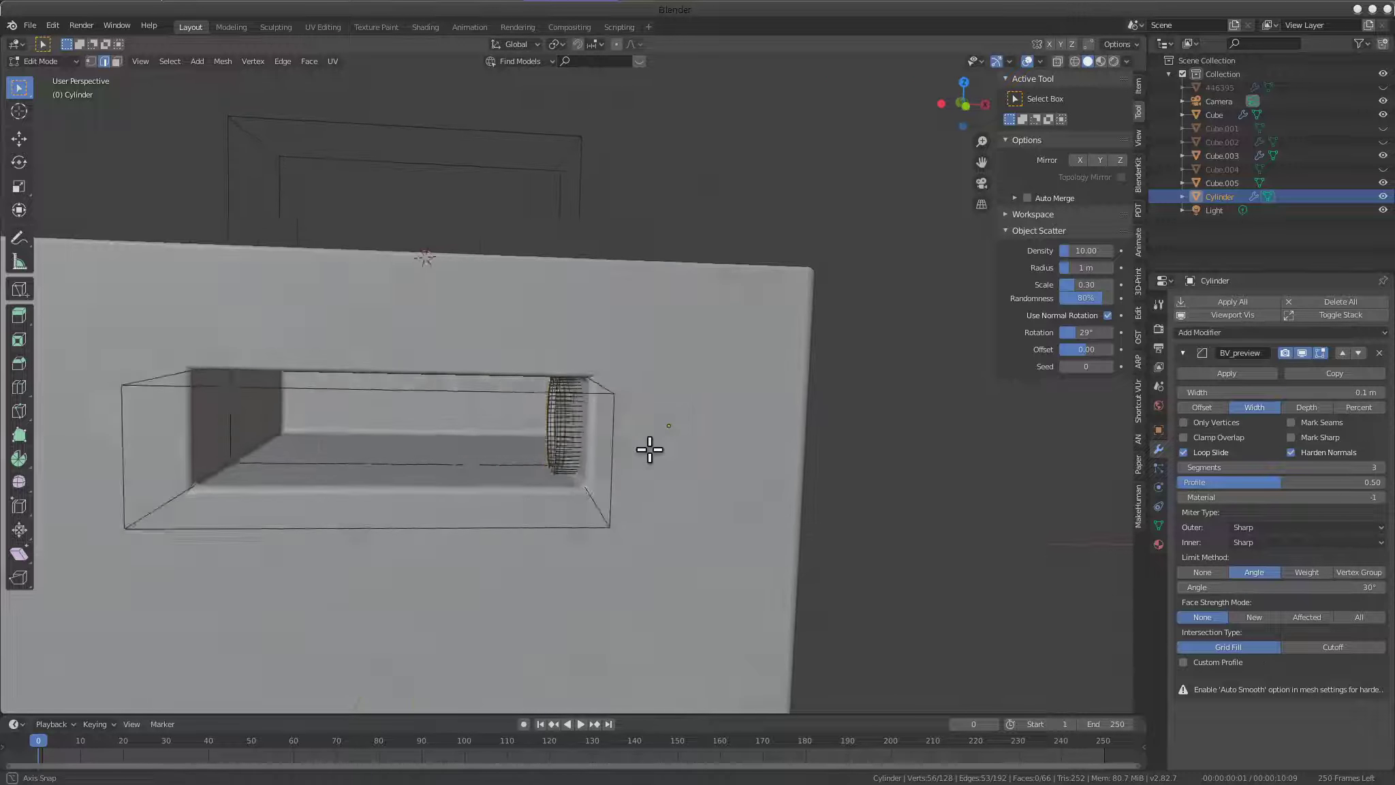
Abandon two attempted moves and return to Object Mode, viewing the cylinder from the side
key(g)
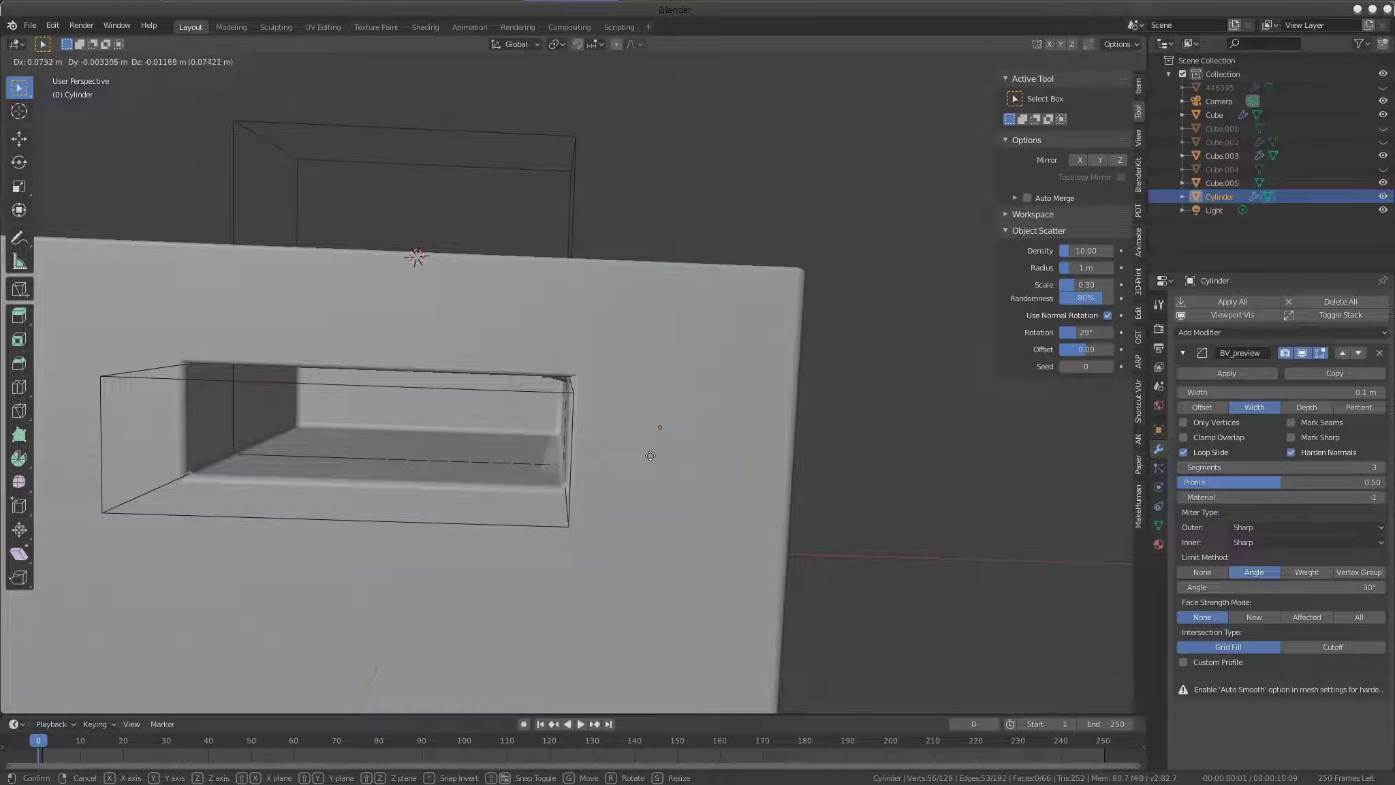
right_click(674, 456)
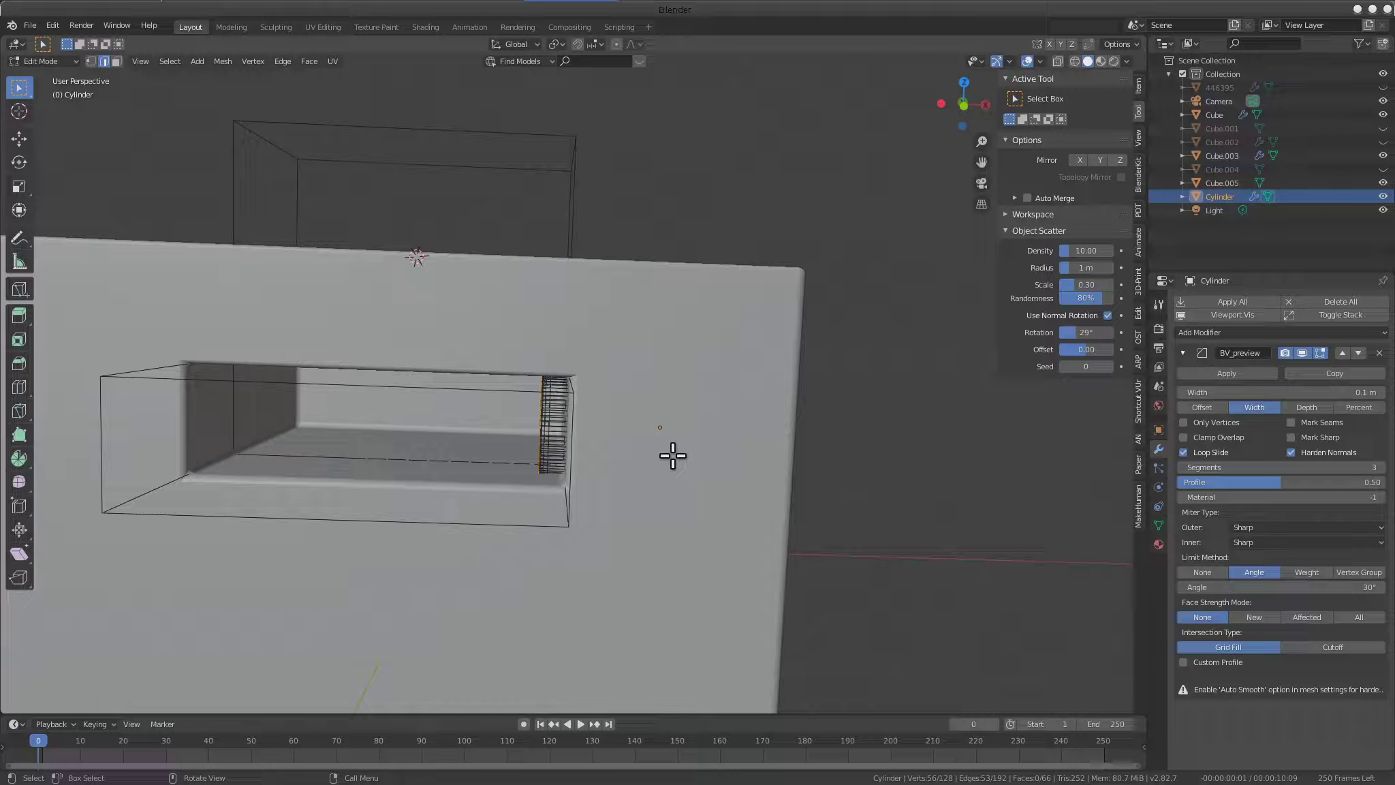
key(g)
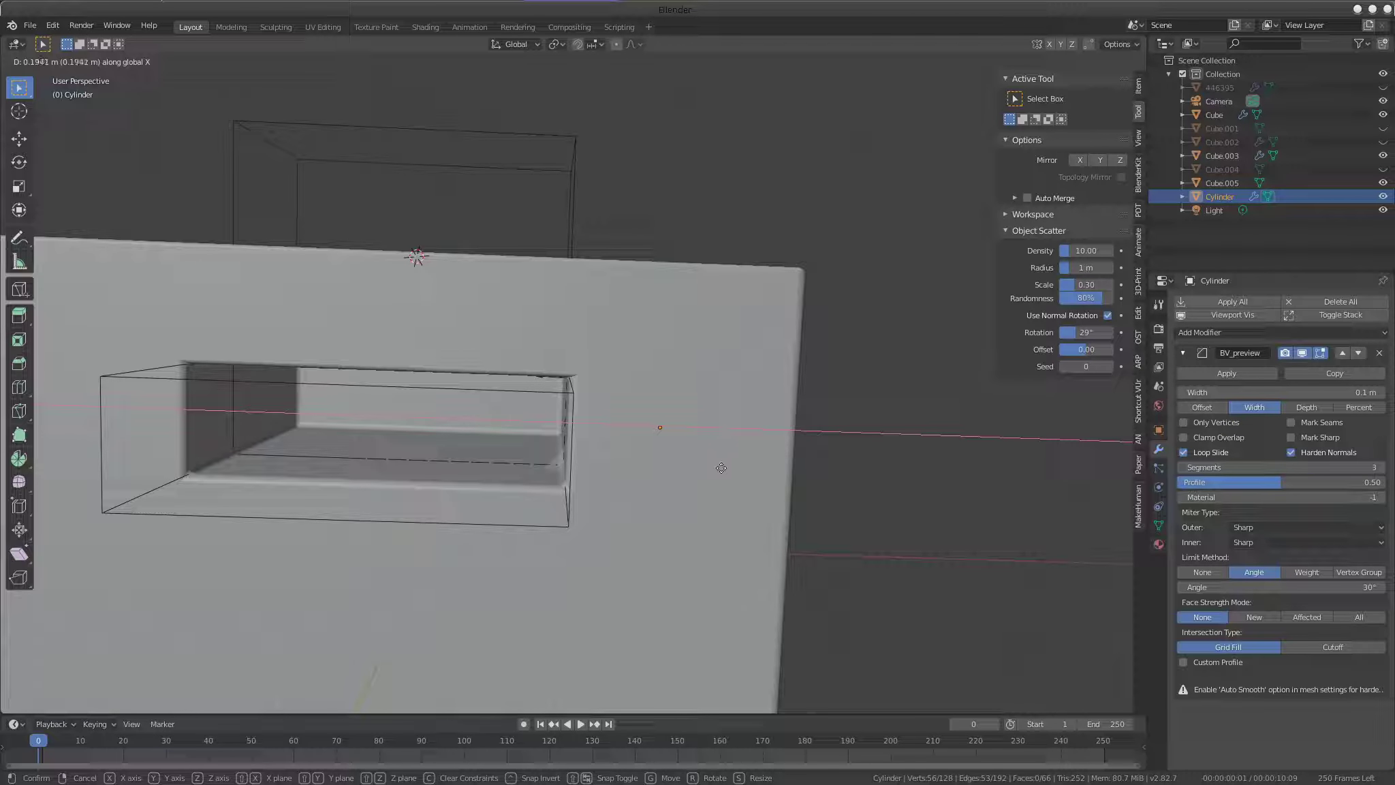
right_click(721, 468)
middle_drag(684, 436, 415, 405)
key(ctrl+Tab)
click(379, 438)
mouse_move(611, 437)
middle_down()
mouse_move(664, 431)
mouse_move(612, 408)
mouse_move(574, 421)
mouse_move(587, 429)
mouse_move(540, 427)
mouse_move(754, 467)
middle_up()
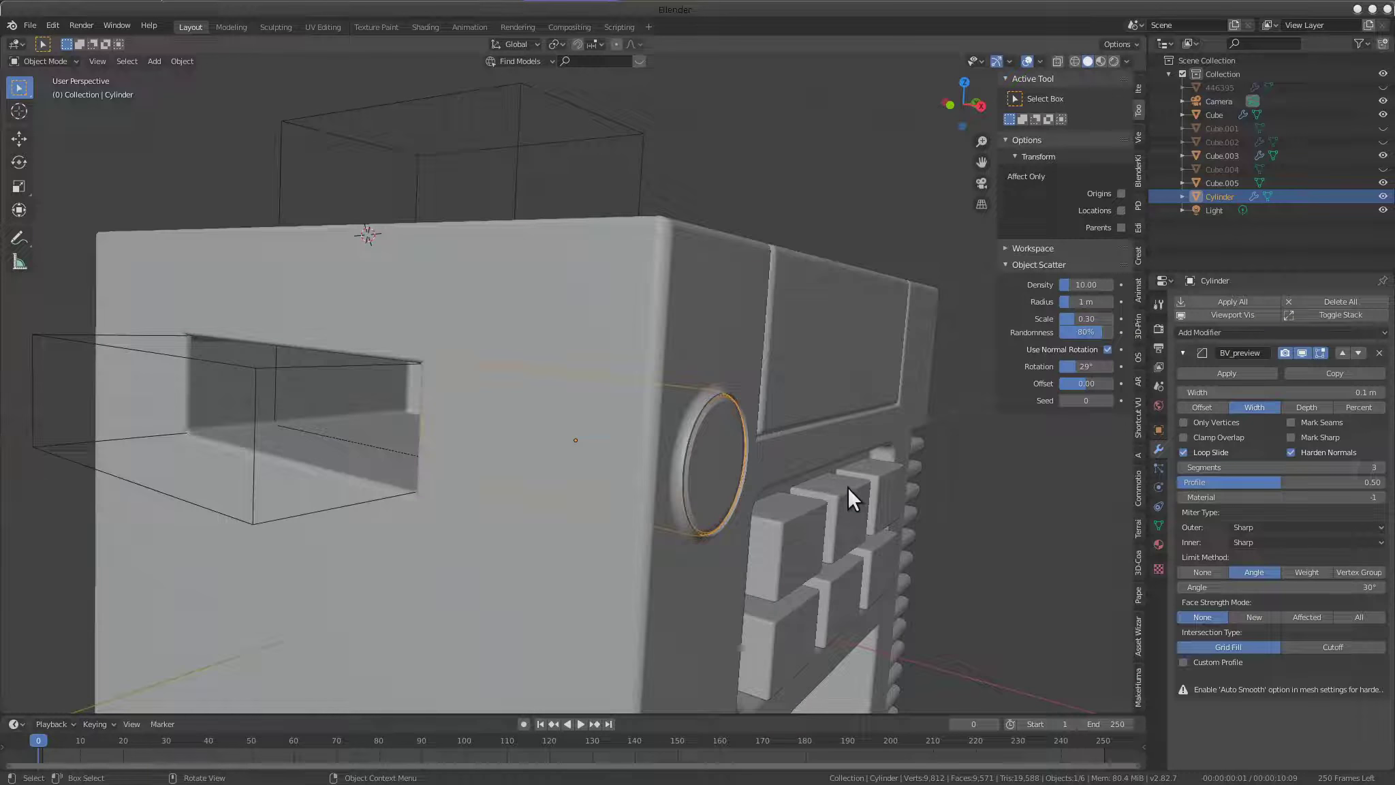
Scale the cylinder to 0.321 along X and move it 0.253 m along X
key(s)
key(x)
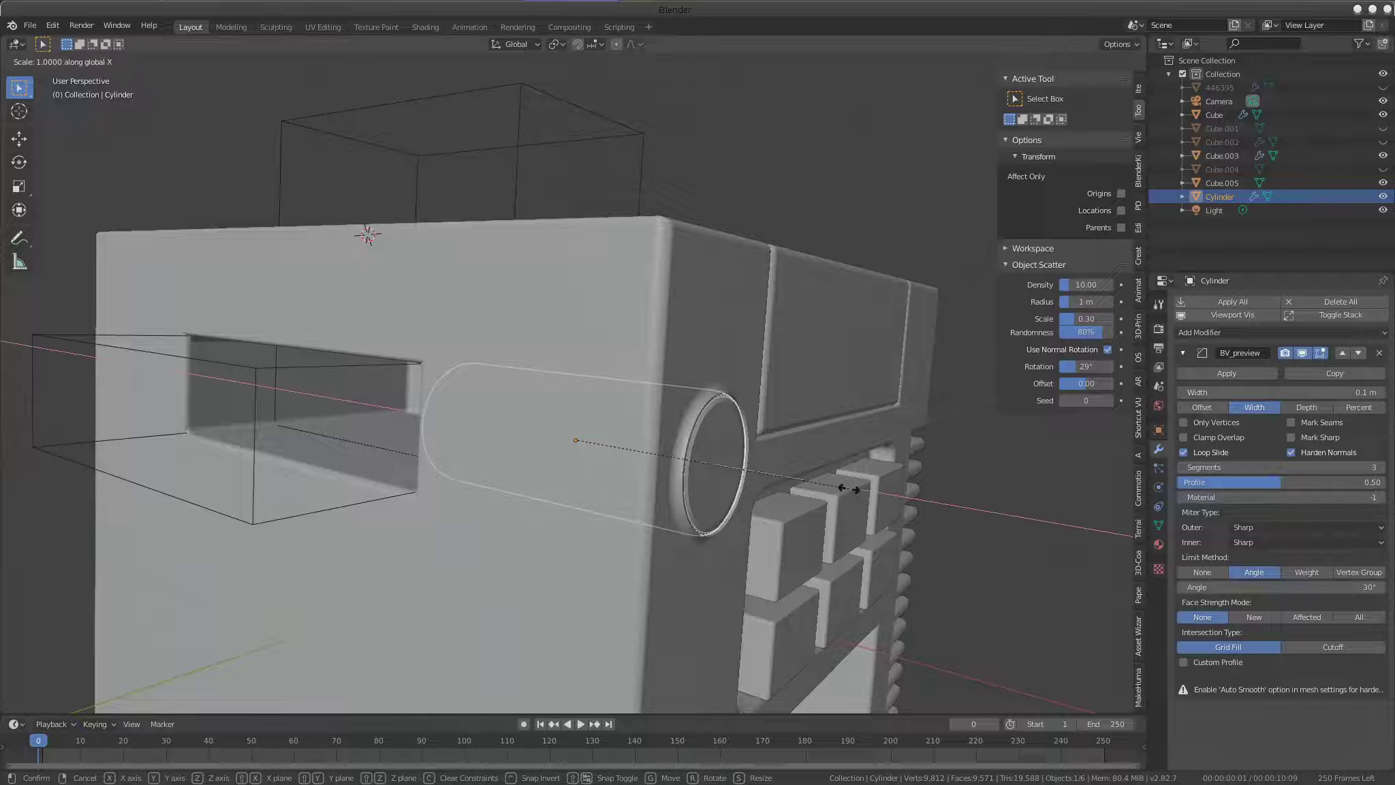
click(661, 461)
key(g)
key(x)
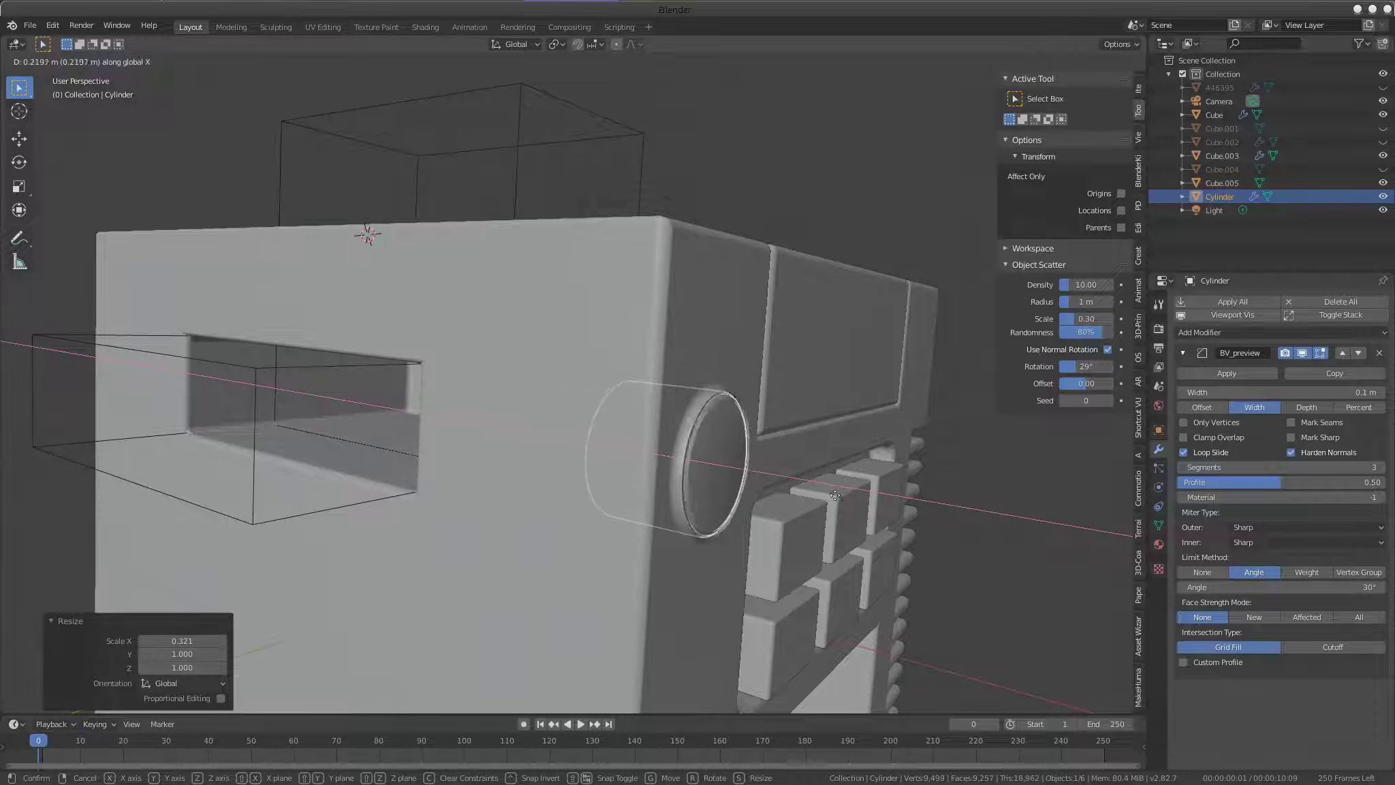
click(843, 498)
Push the dial back along X to 0.098 m, then select the main cube
mouse_move(832, 495)
middle_down()
mouse_move(718, 444)
mouse_move(561, 438)
mouse_move(691, 463)
mouse_move(676, 386)
mouse_move(642, 414)
mouse_move(607, 389)
mouse_move(749, 388)
mouse_move(617, 373)
mouse_move(462, 398)
mouse_move(713, 414)
mouse_move(666, 418)
mouse_move(722, 429)
middle_up()
key(g)
key(z)
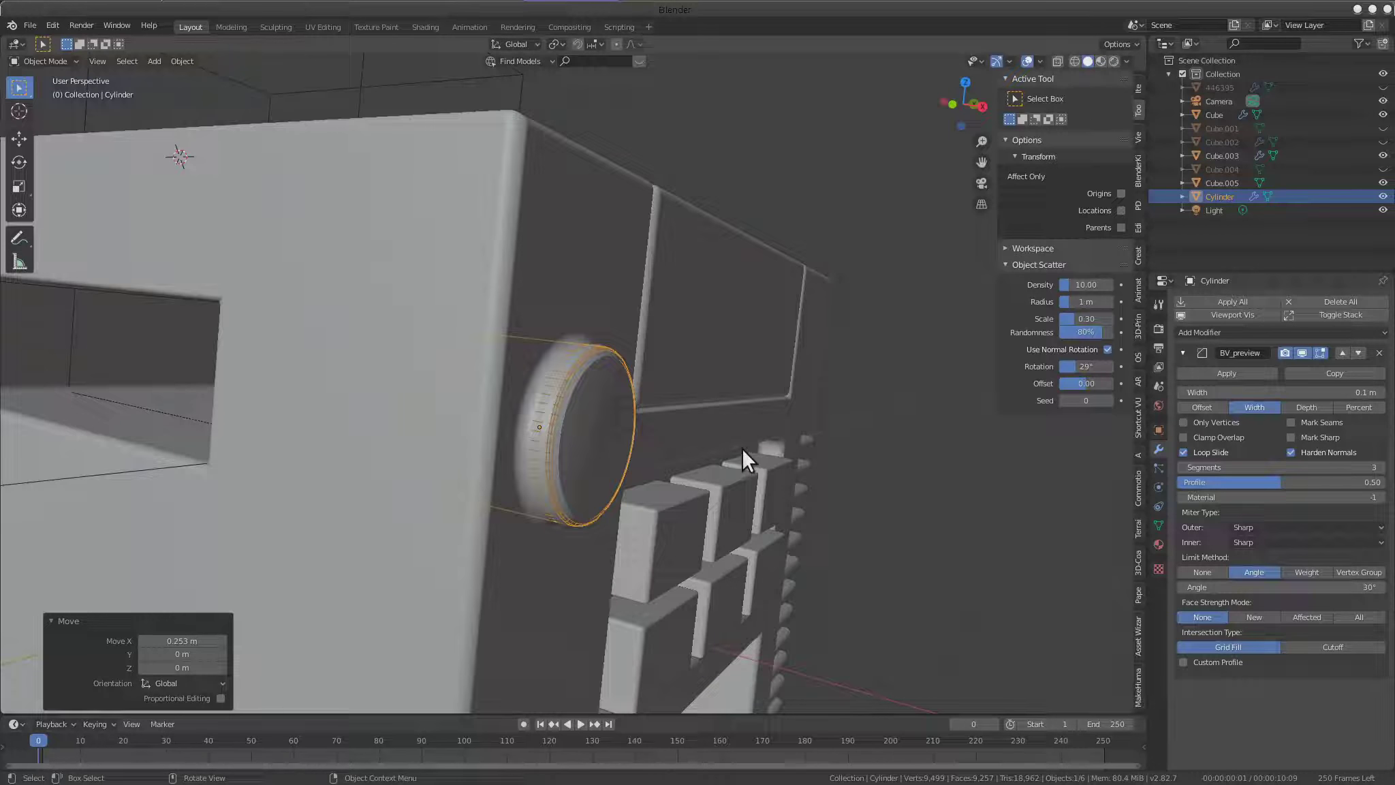
key(x)
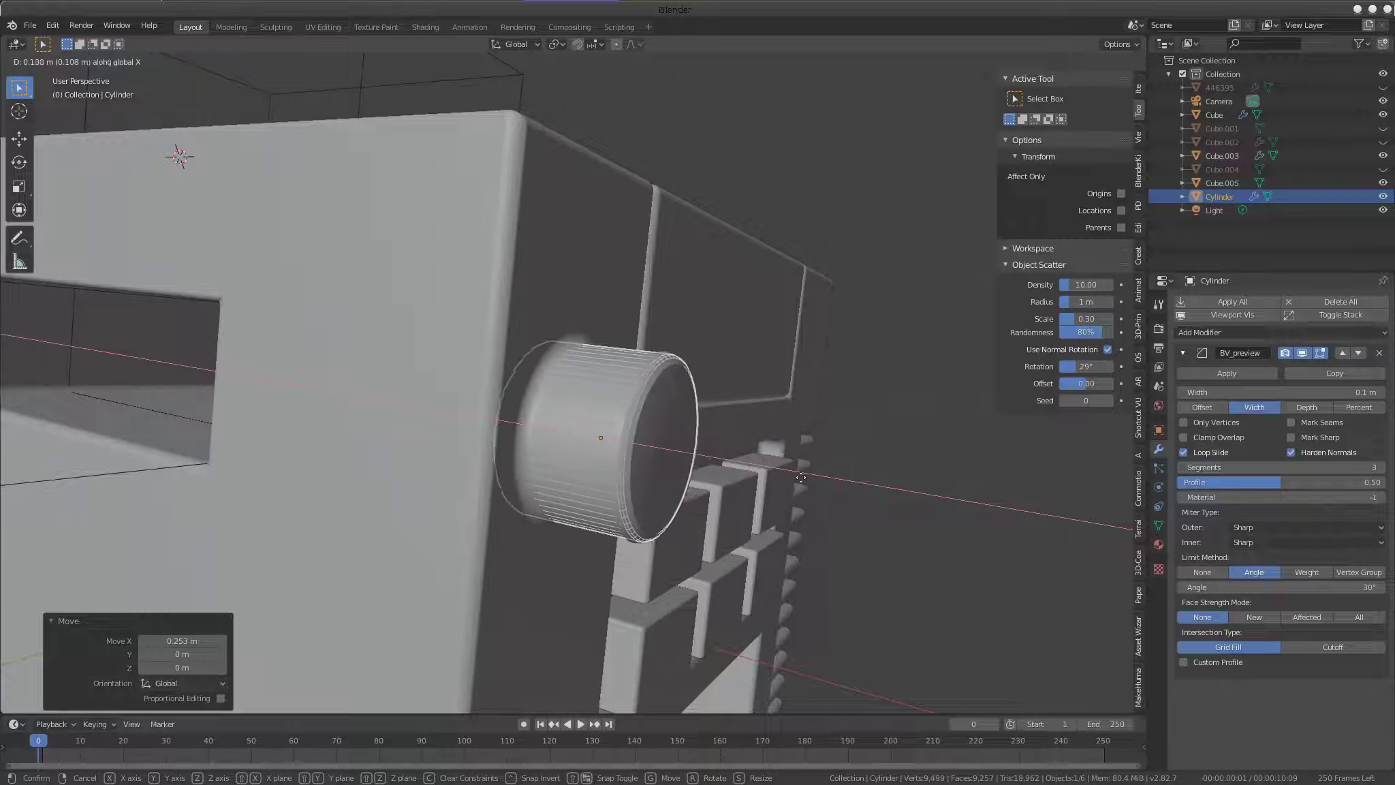
click(797, 478)
mouse_move(797, 479)
middle_down()
mouse_move(685, 446)
mouse_move(645, 394)
mouse_move(675, 402)
middle_up()
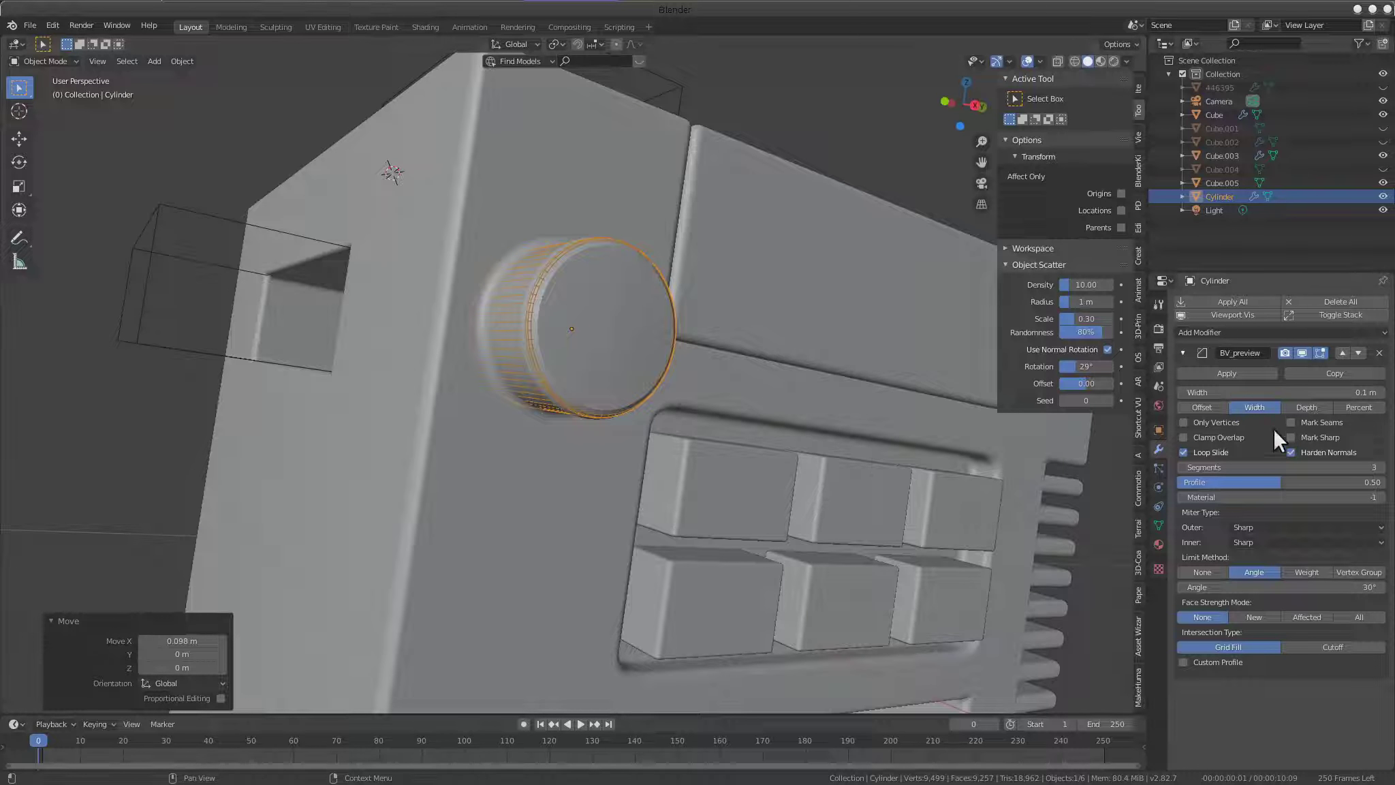
click(826, 271)
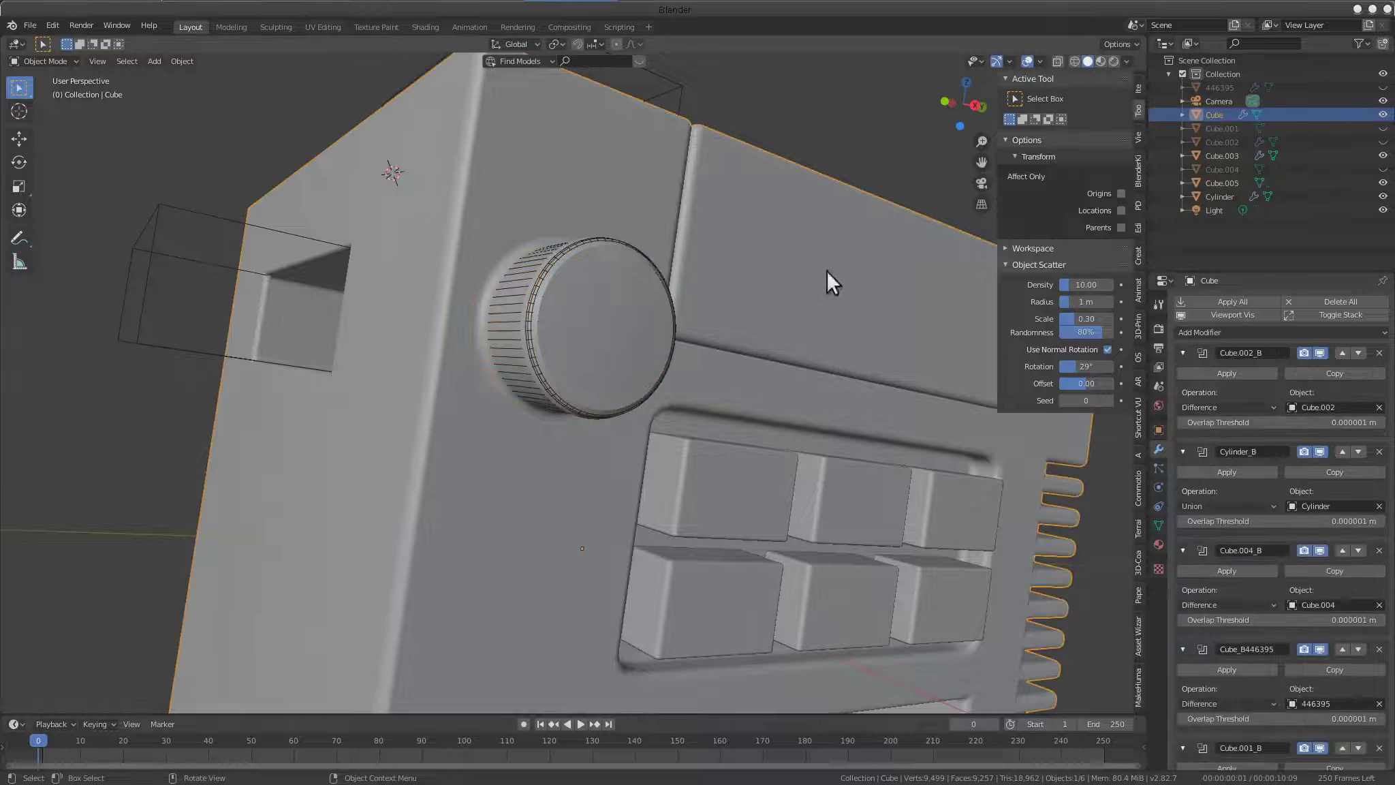
click(618, 303)
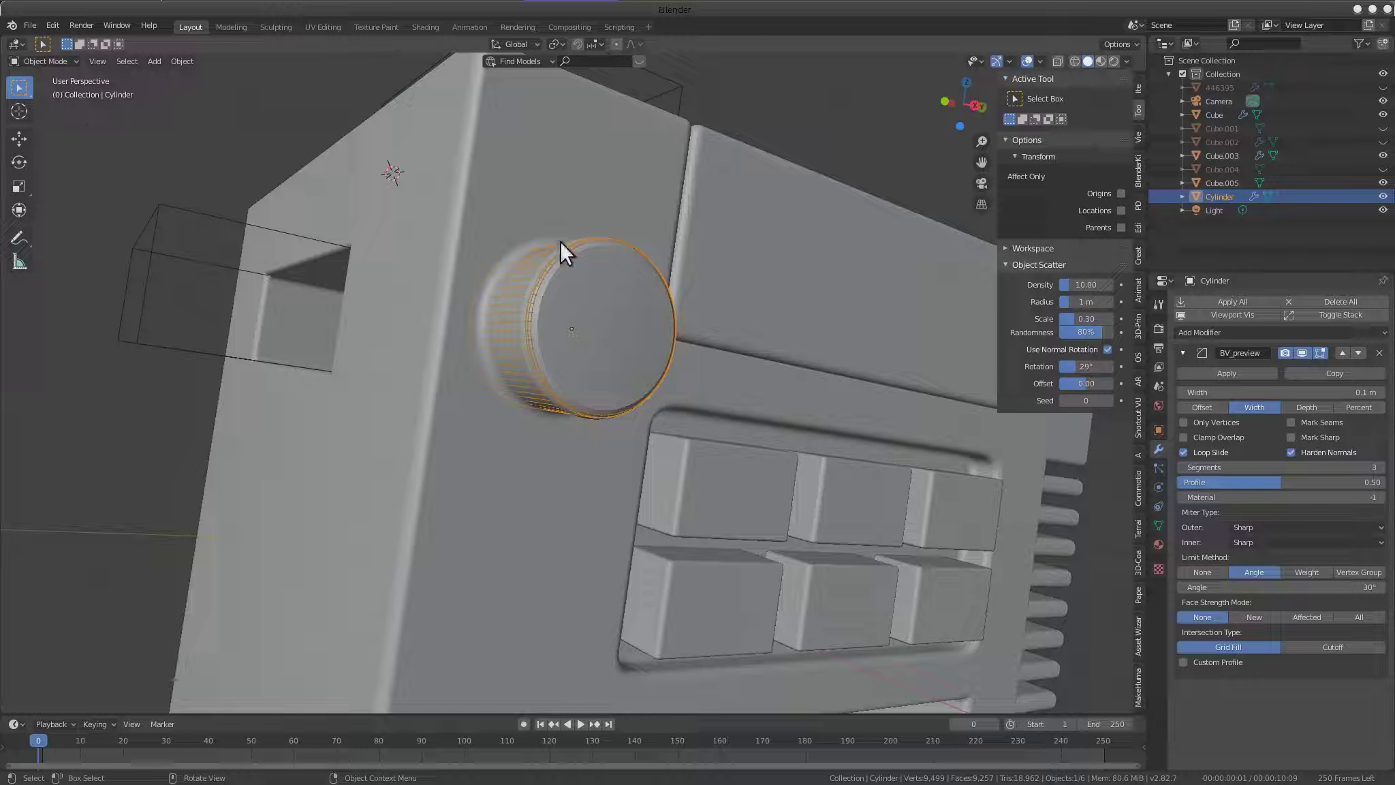
click(572, 220)
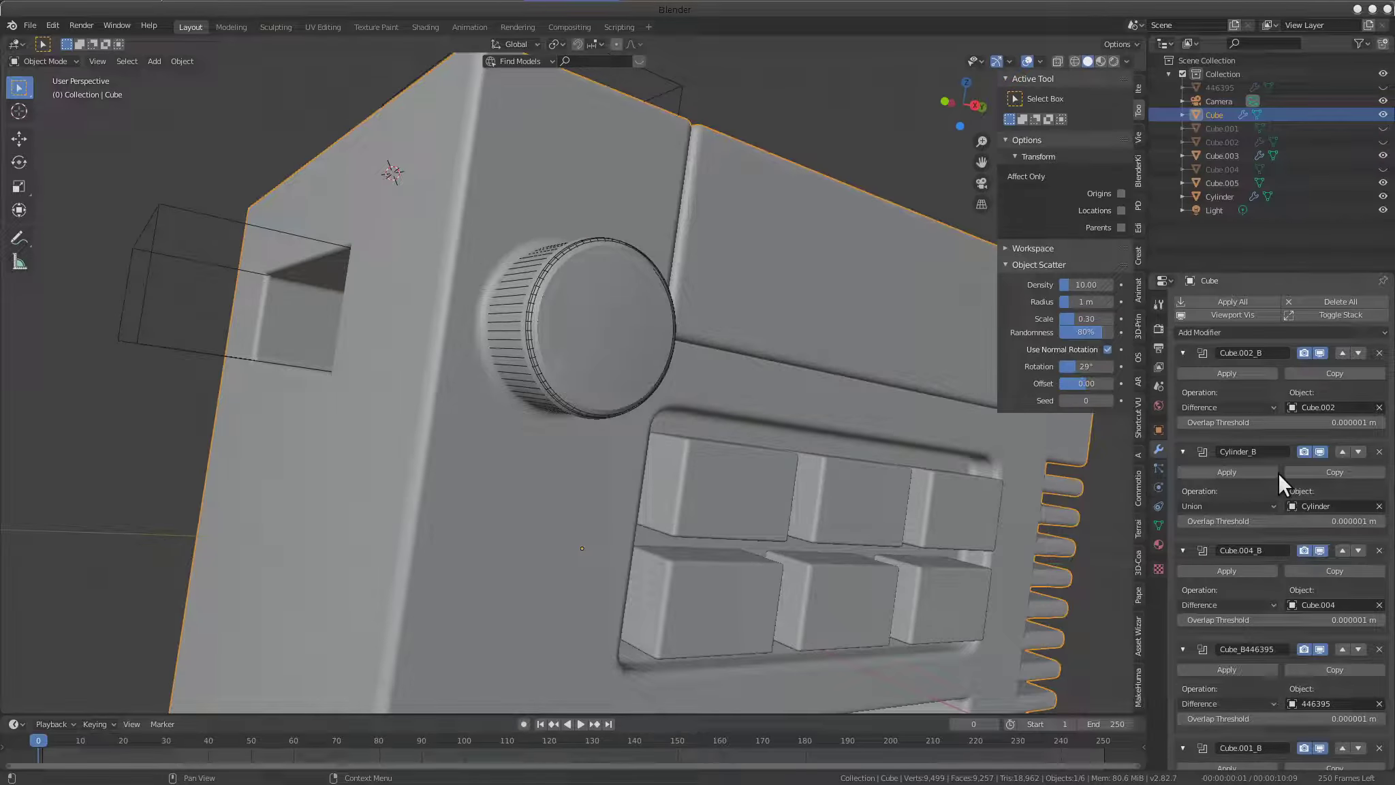
In the cube's modifier stack, change the Cylinder_B boolean operation to Difference
scroll(1277, 473, down, 1)
scroll(1269, 498, down, 1)
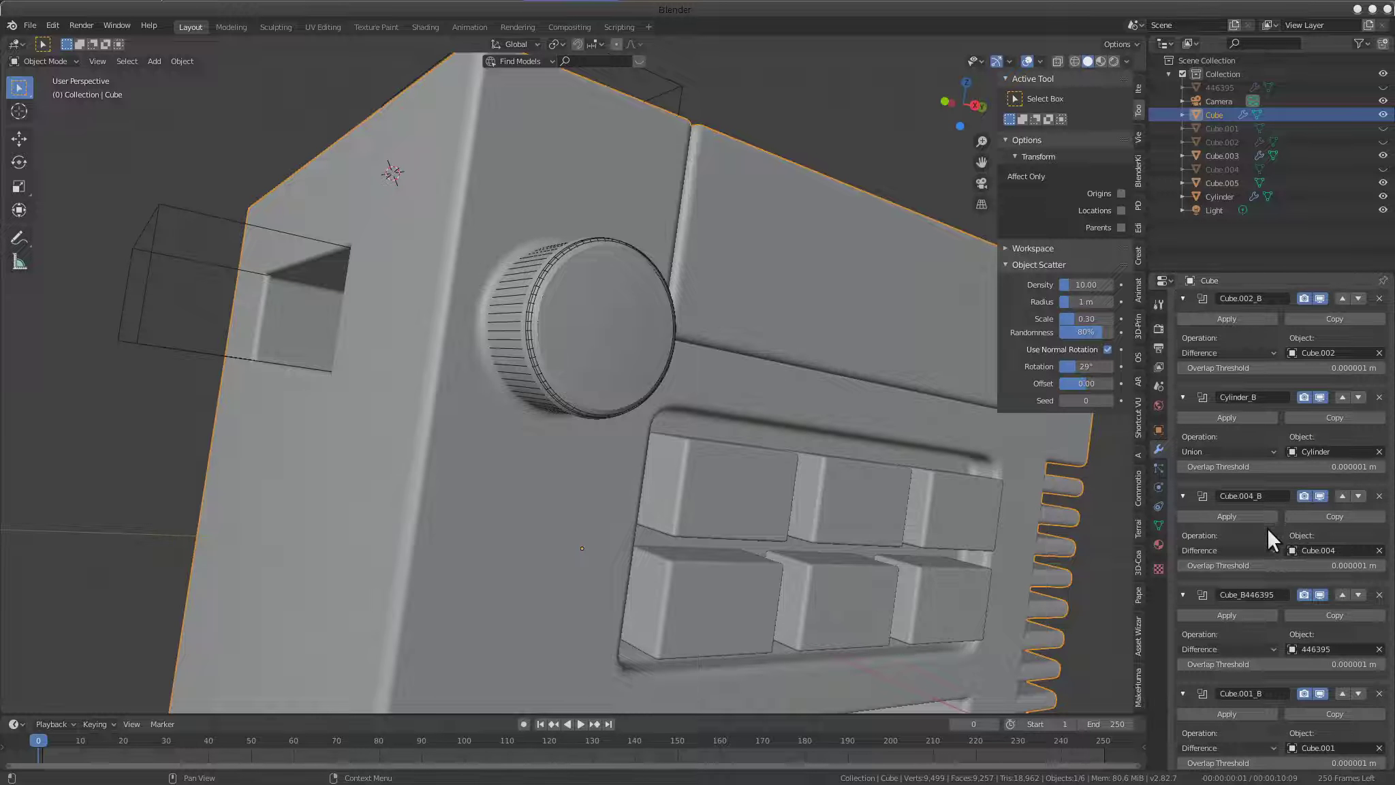
scroll(1247, 429, up, 1)
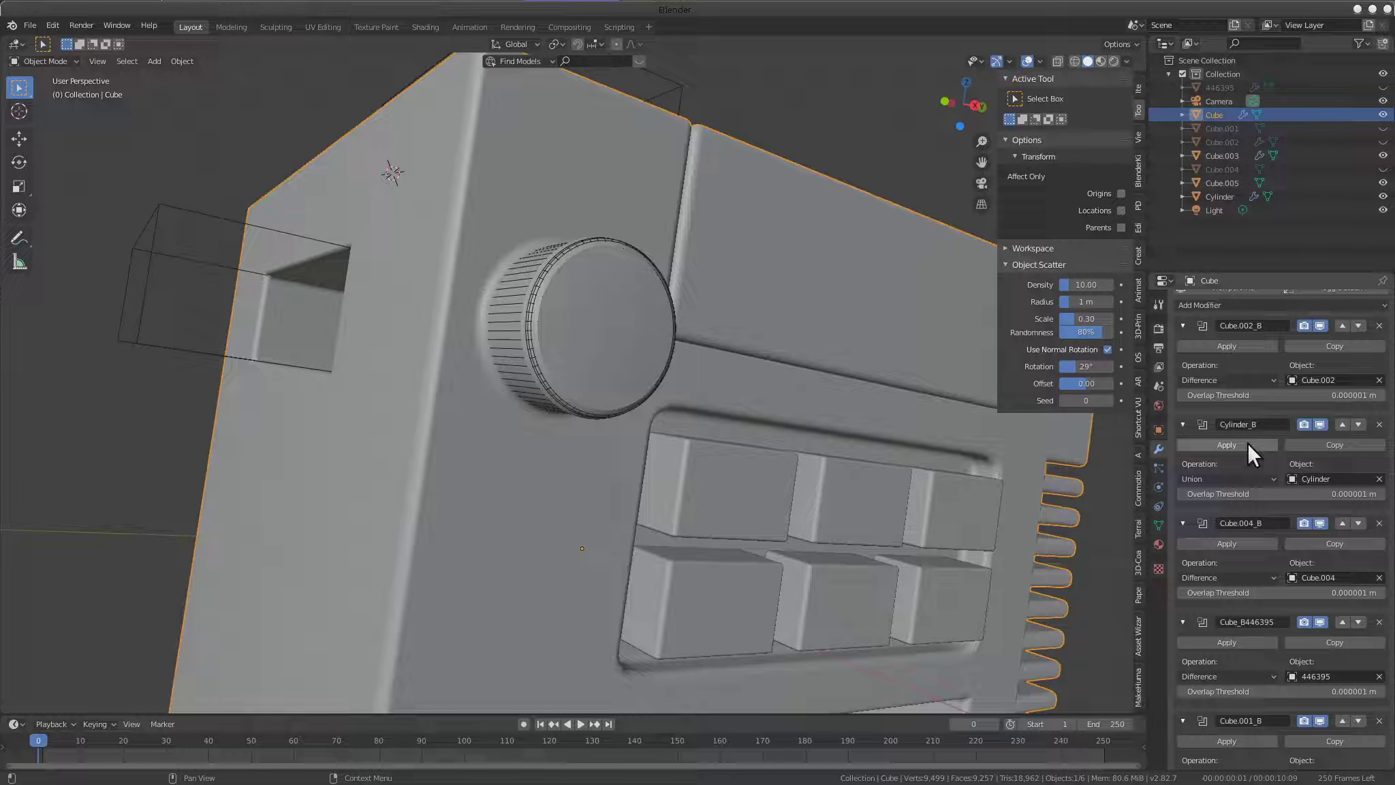
scroll(1254, 512, down, 5)
scroll(1262, 641, down, 6)
scroll(1259, 722, down, 6)
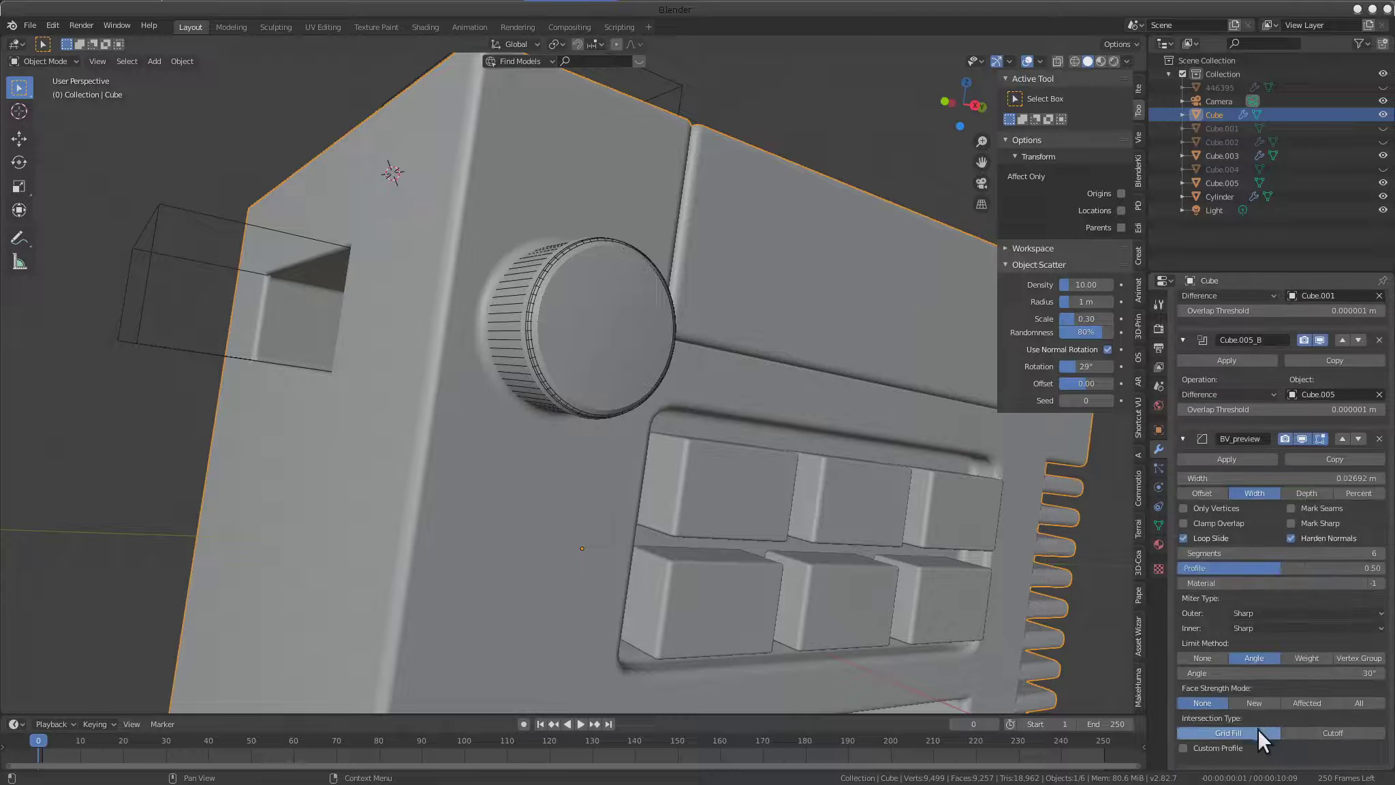
scroll(1250, 647, up, 2)
scroll(1252, 450, up, 2)
scroll(1253, 459, up, 2)
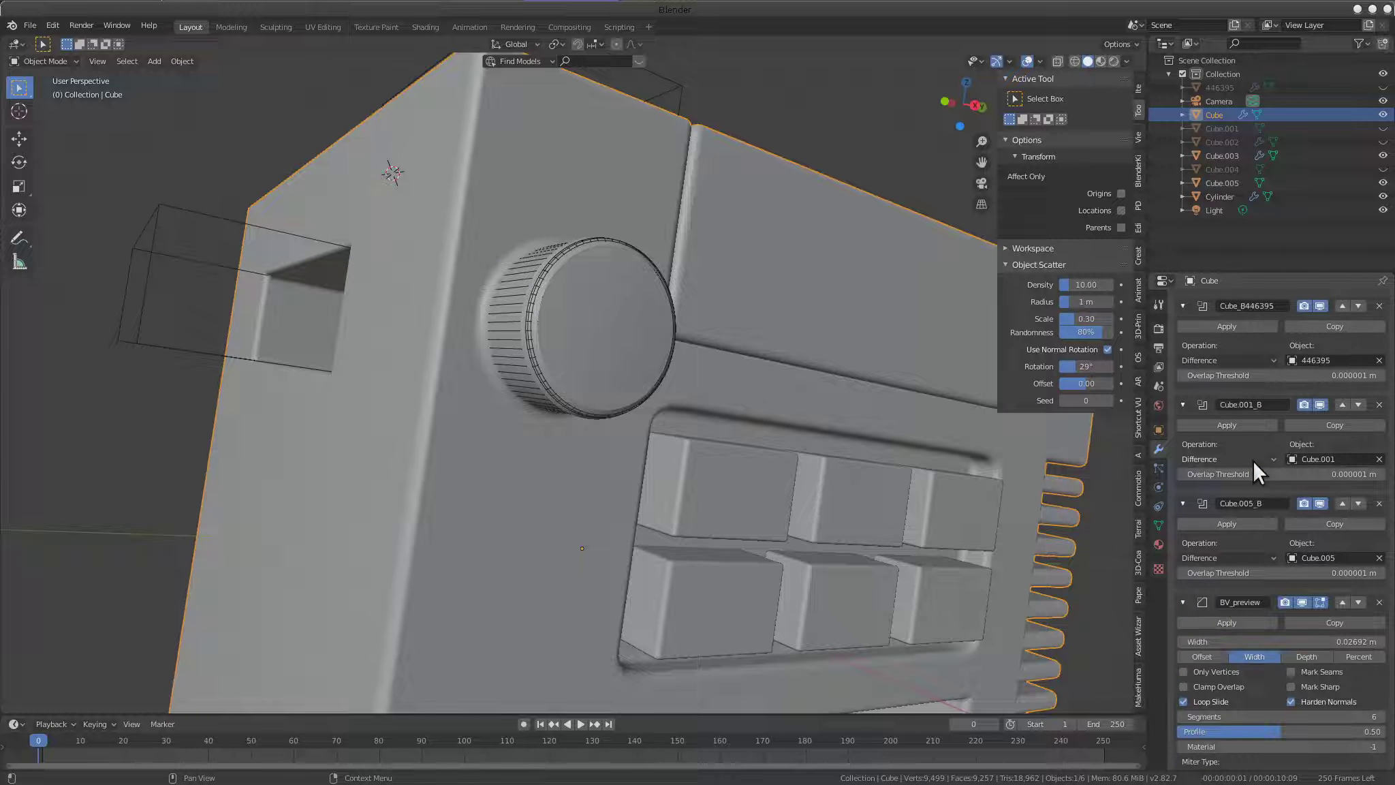
scroll(1325, 558, up, 2)
scroll(1326, 678, up, 1)
scroll(1325, 696, up, 1)
scroll(1322, 600, up, 1)
scroll(1319, 531, up, 1)
scroll(1321, 504, up, 1)
scroll(1321, 503, up, 1)
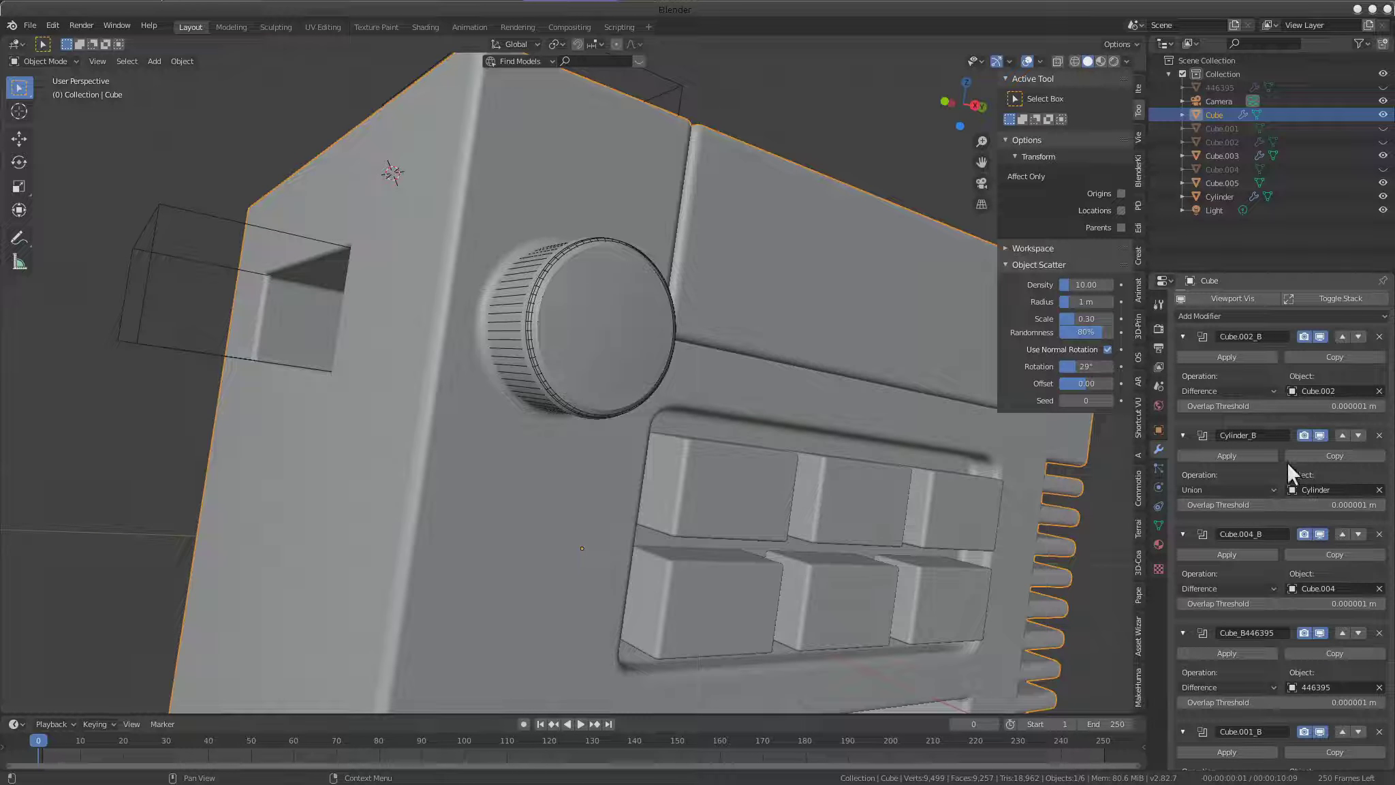
click(1226, 490)
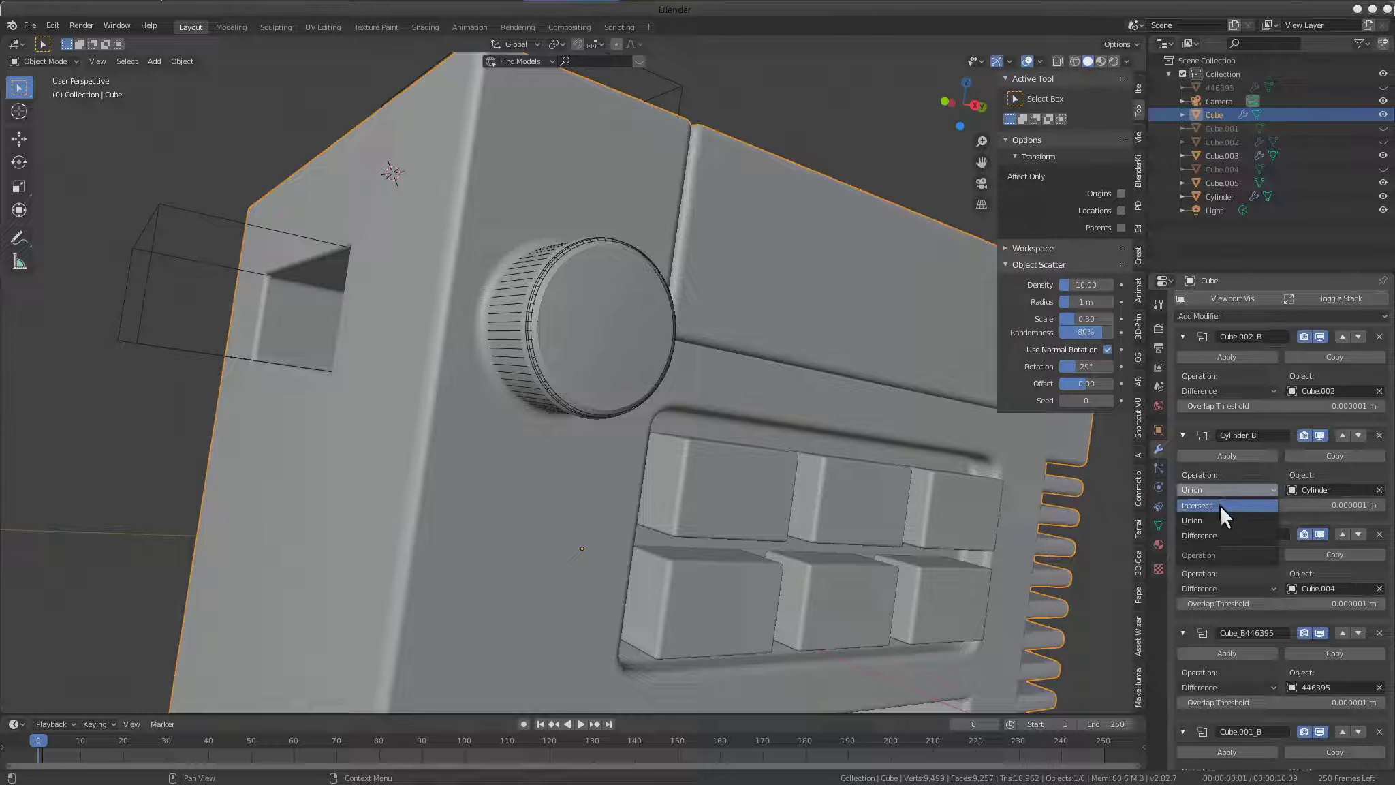
click(1223, 536)
mouse_move(491, 371)
middle_down()
mouse_move(511, 388)
mouse_move(702, 353)
mouse_move(675, 296)
mouse_move(656, 345)
mouse_move(663, 318)
middle_up()
Select the Cylinder, hide it with H, then unhide it with Alt+H
click(701, 332)
key(h)
key(alt+h)
click(663, 318)
Duplicate the cylinder as Cylinder.001 and scale the copy to 0.821
key(shift+d)
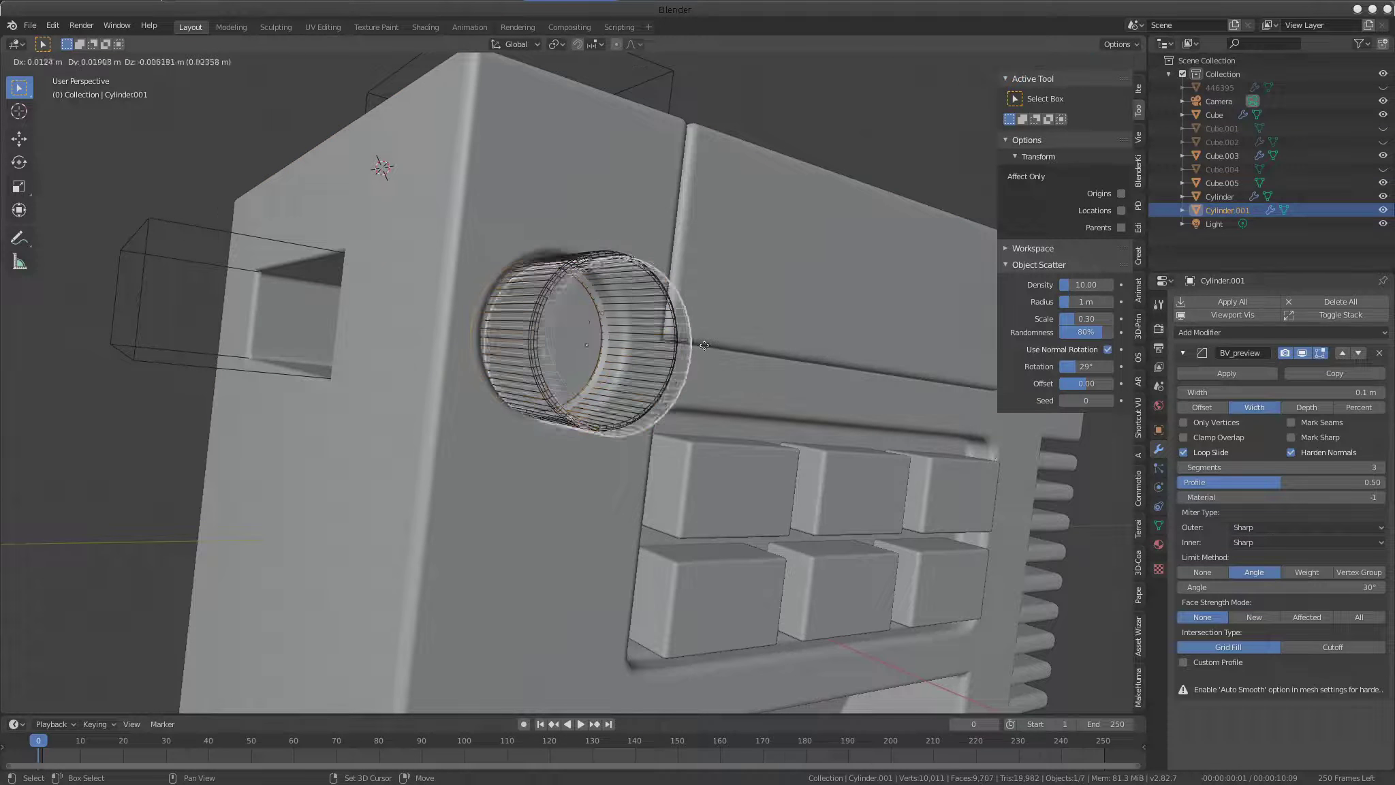
click(686, 333)
key(s)
click(769, 379)
mouse_move(769, 380)
middle_down()
mouse_move(763, 358)
mouse_move(735, 372)
middle_up()
Thin the duplicate along X, shift it outward along X, then lengthen it along X
key(s)
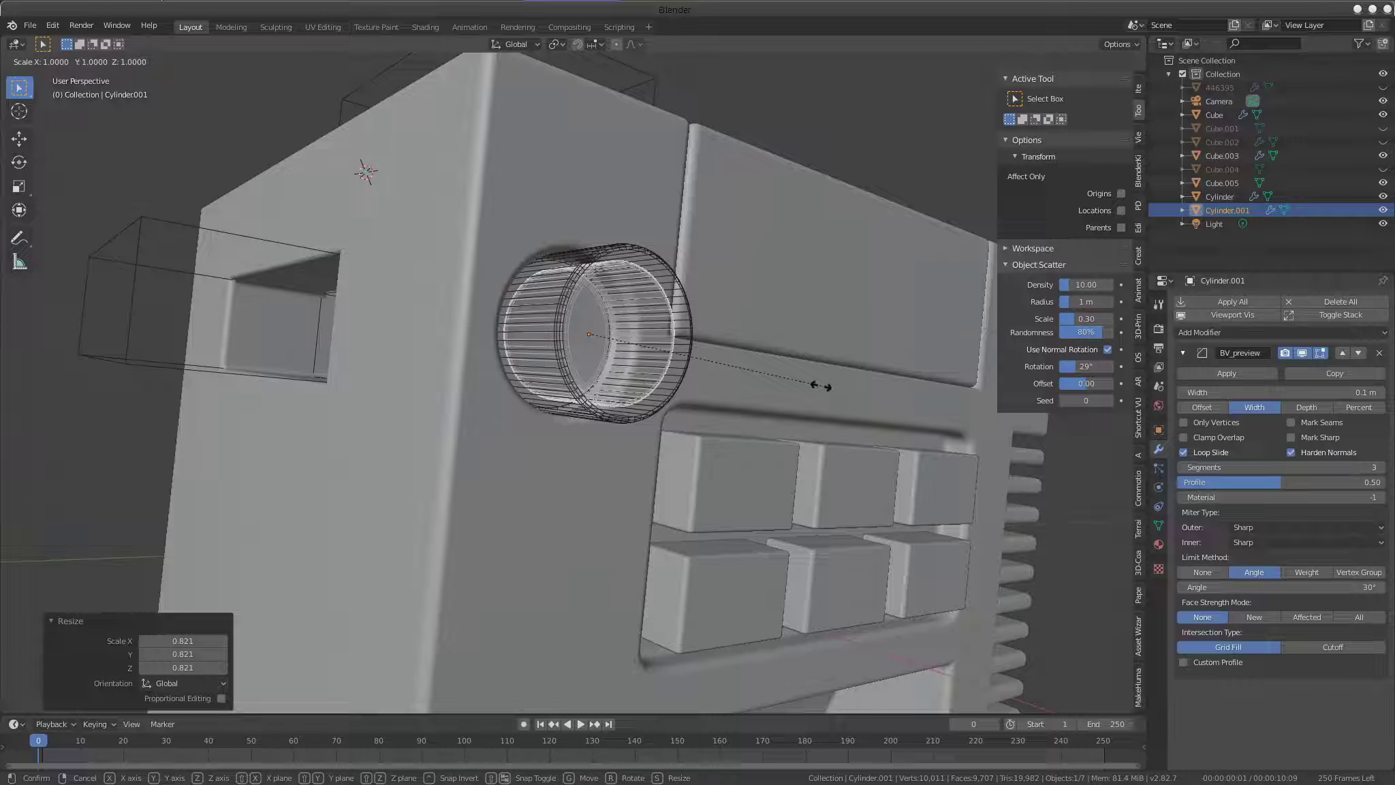
key(x)
click(631, 349)
middle_drag(631, 349, 691, 369)
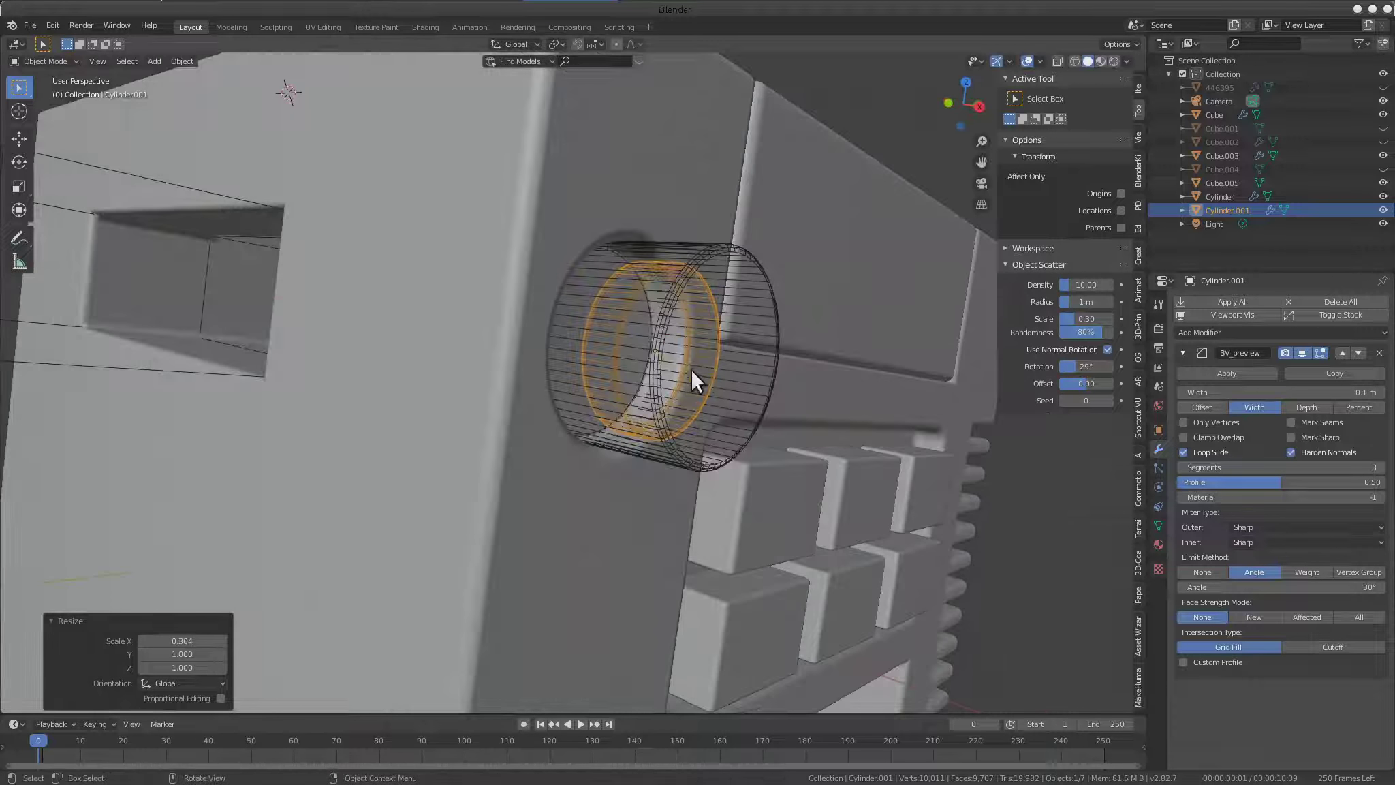
key(g)
key(x)
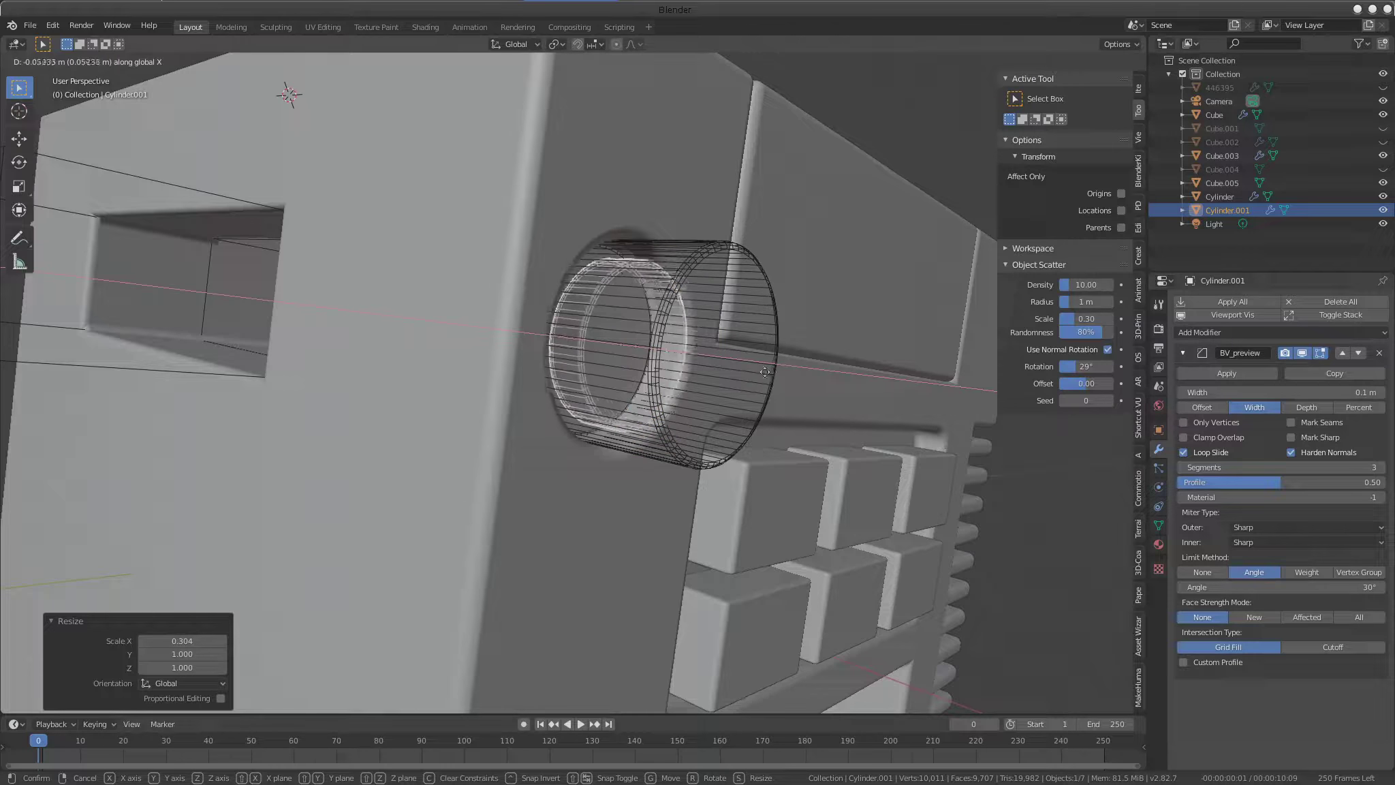
click(753, 372)
key(s)
key(x)
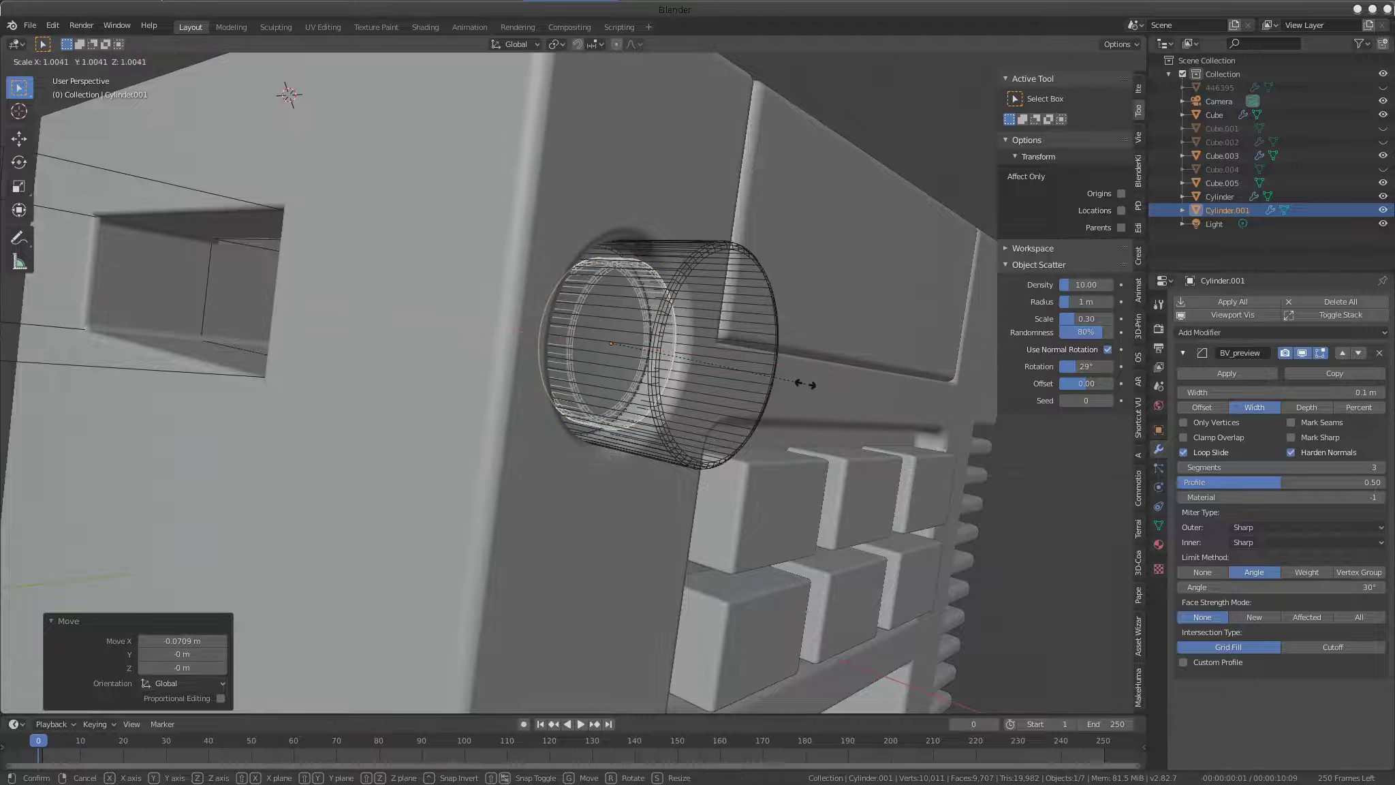
click(913, 397)
scroll(712, 330, down, 5)
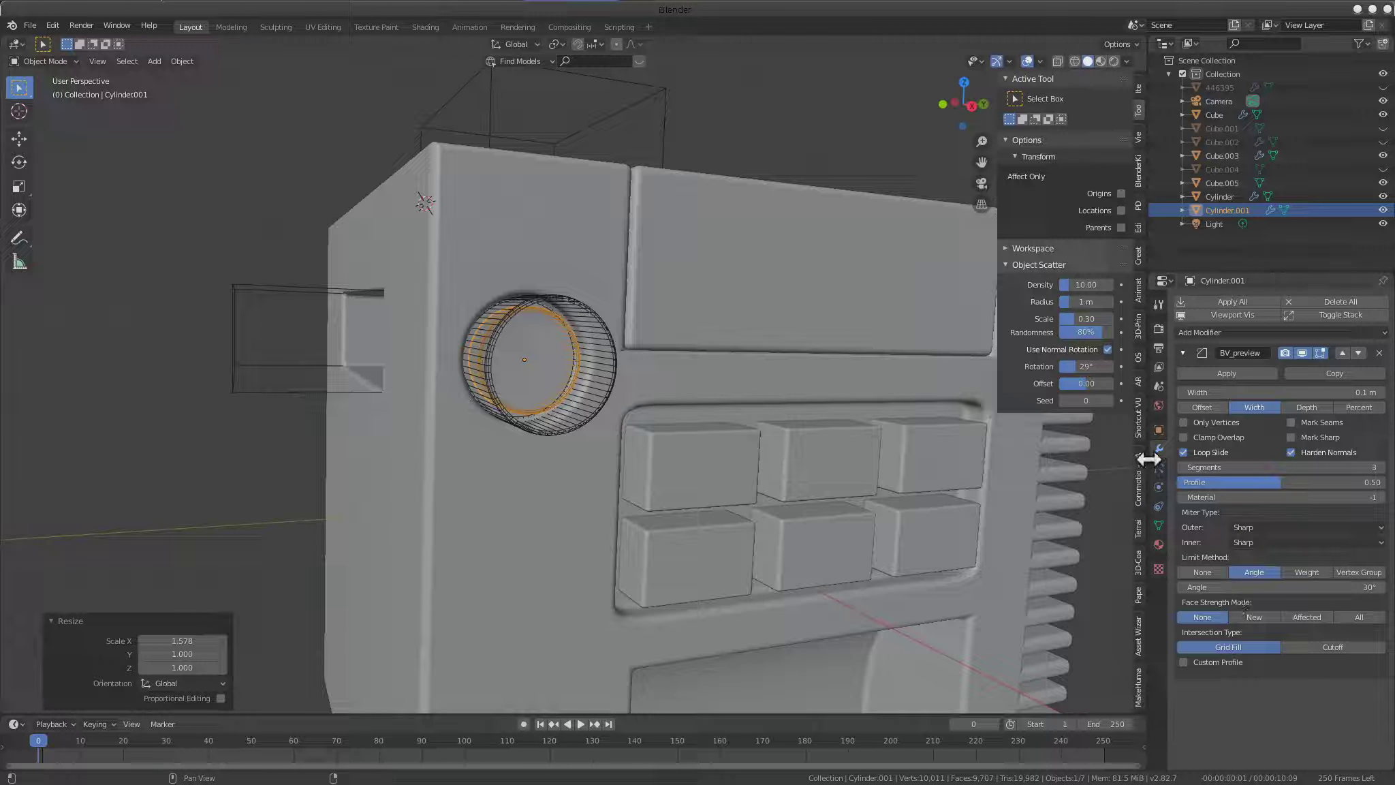
Set Cylinder.001's viewport display to Solid, then select the recess cutter boxes
click(1159, 429)
click(1219, 614)
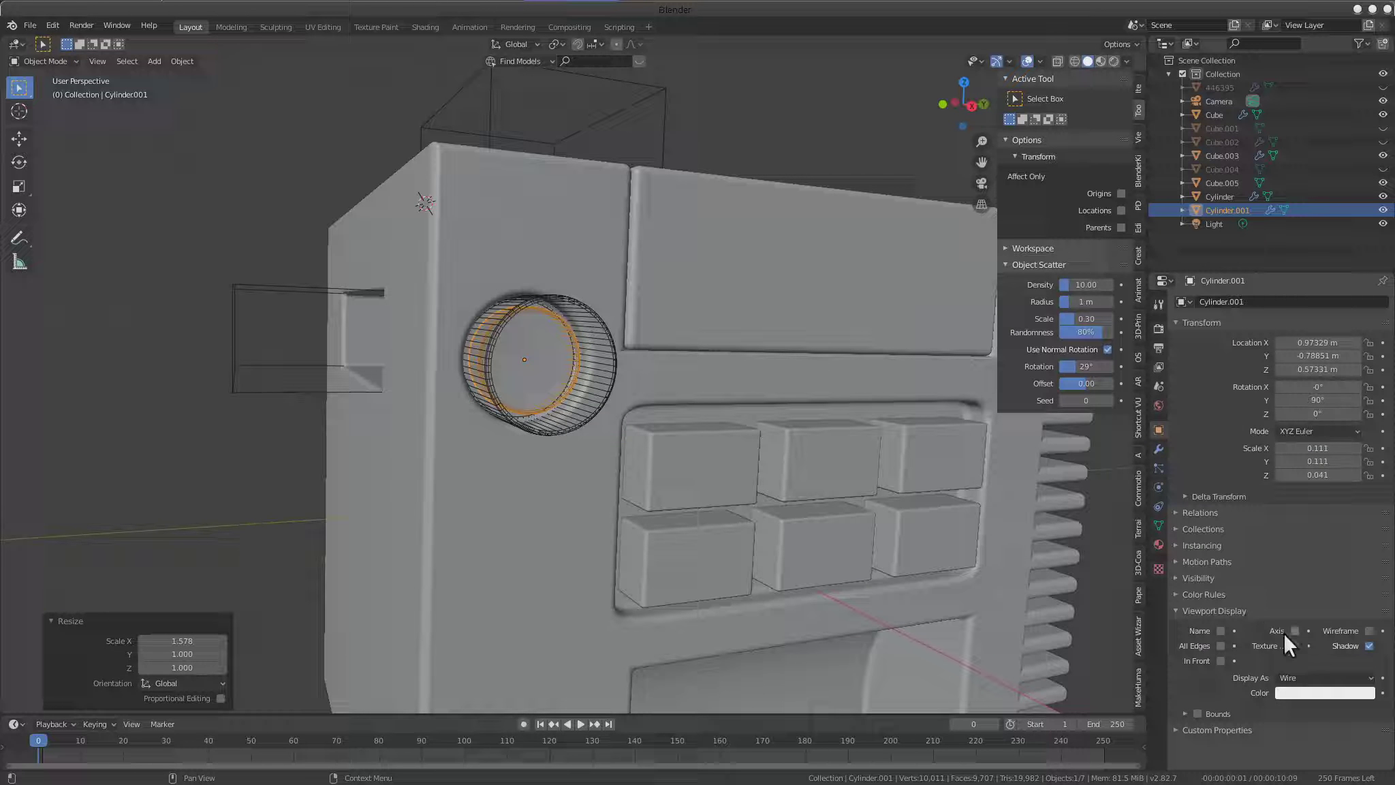
click(1337, 675)
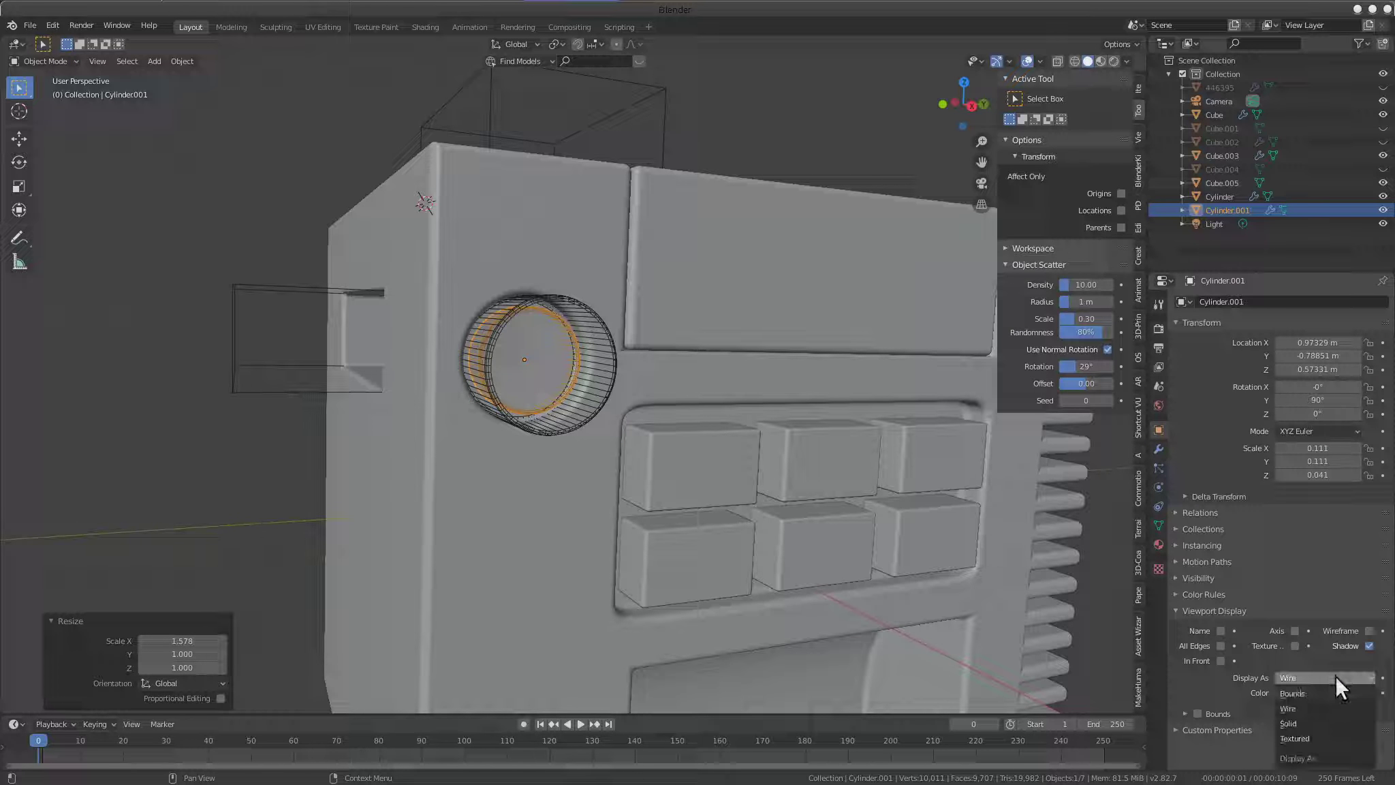
click(1321, 715)
click(593, 387)
mouse_move(623, 397)
middle_down()
mouse_move(594, 392)
mouse_move(749, 371)
mouse_move(582, 454)
mouse_move(794, 457)
mouse_move(776, 295)
mouse_move(803, 367)
mouse_move(686, 374)
mouse_move(566, 453)
mouse_move(624, 324)
mouse_move(596, 411)
mouse_move(565, 416)
mouse_move(582, 536)
mouse_move(608, 323)
mouse_move(649, 427)
mouse_move(585, 364)
mouse_move(631, 369)
middle_up()
scroll(612, 387, down, 2)
click(596, 411)
click(631, 307)
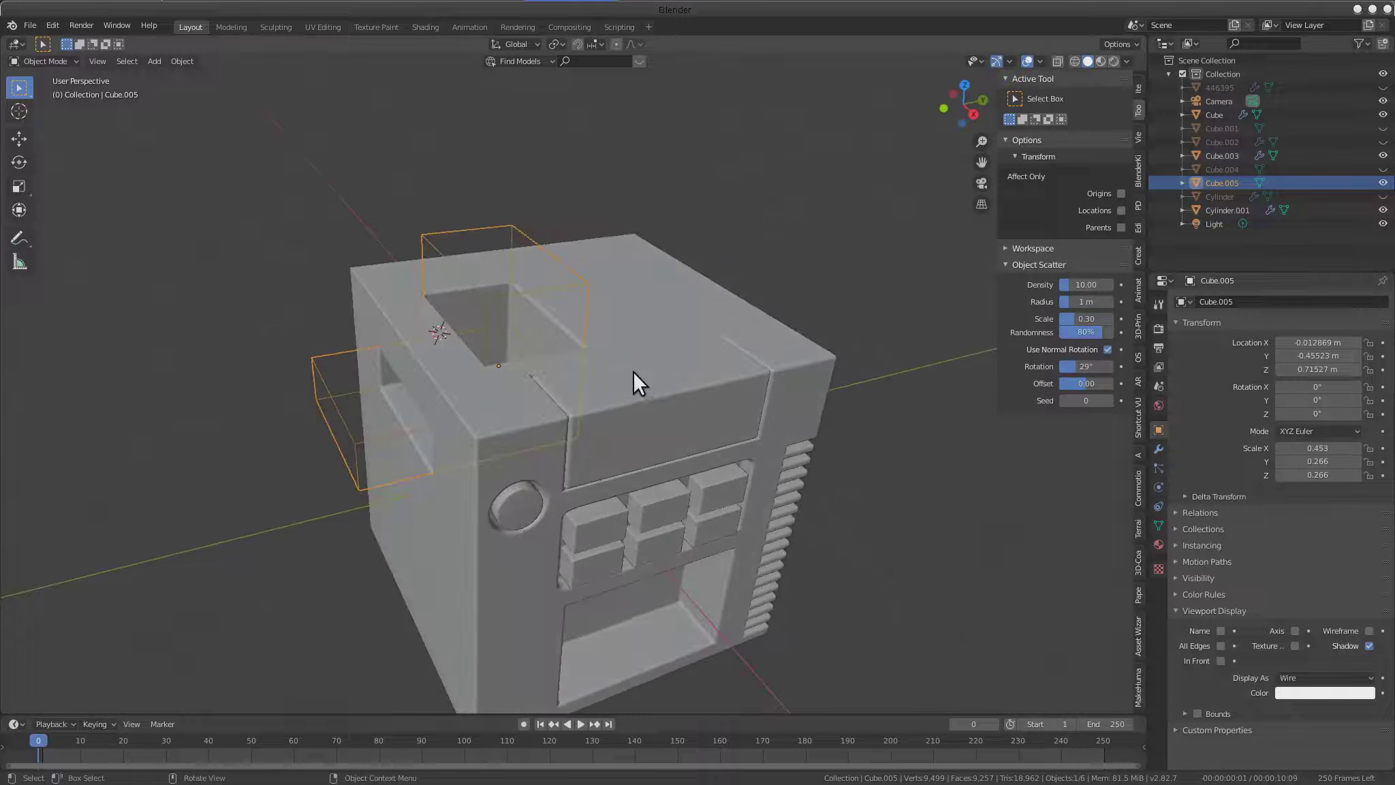
Apply all transforms to the Cube.005 recess cutter boxes
key(ctrl+a)
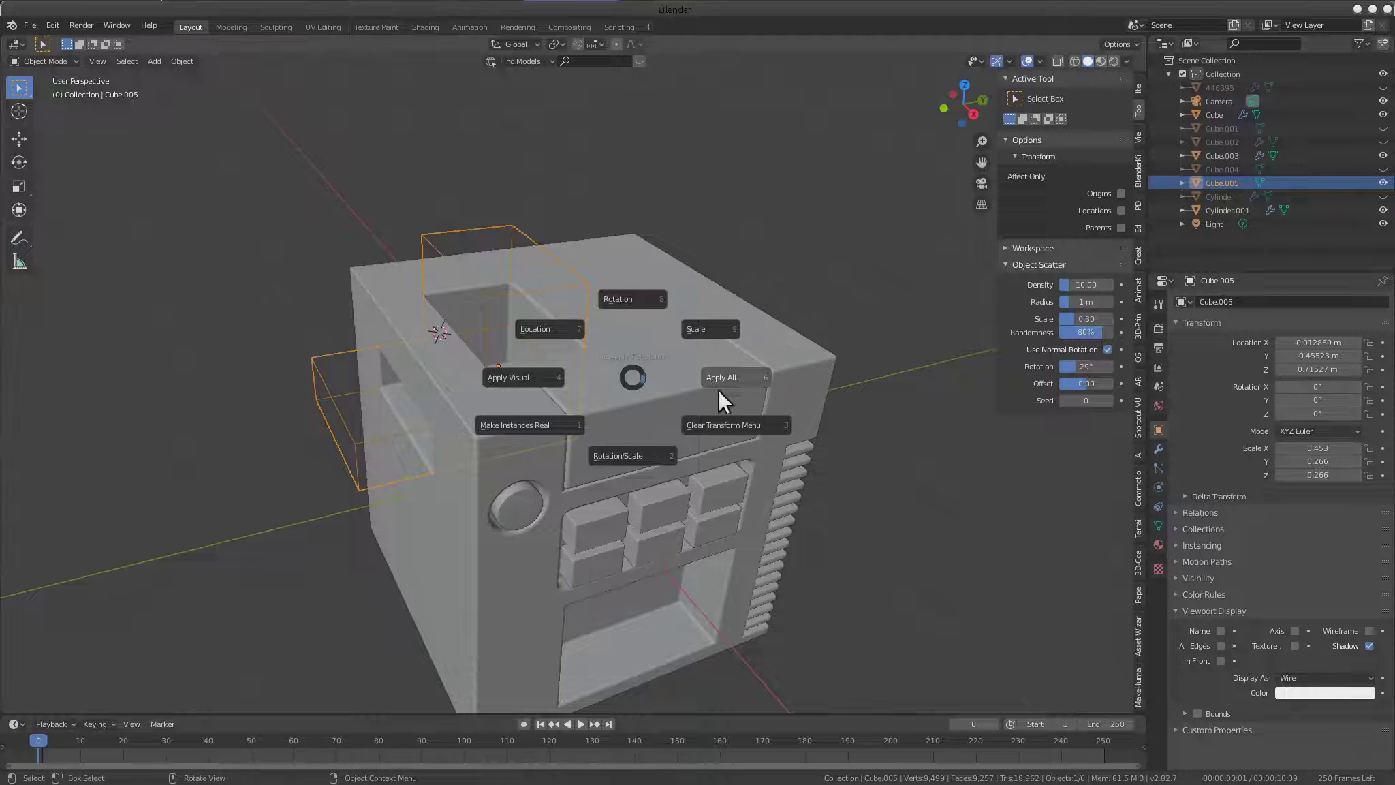
click(737, 379)
mouse_move(738, 389)
middle_down()
mouse_move(580, 442)
mouse_move(527, 402)
mouse_move(566, 415)
middle_up()
mouse_move(545, 354)
middle_down()
mouse_move(568, 378)
mouse_move(579, 453)
mouse_move(884, 315)
mouse_move(638, 367)
mouse_move(576, 448)
mouse_move(526, 476)
mouse_move(586, 489)
mouse_move(601, 395)
mouse_move(545, 477)
mouse_move(629, 447)
mouse_move(573, 432)
mouse_move(557, 389)
mouse_move(585, 508)
mouse_move(692, 492)
mouse_move(635, 489)
mouse_move(660, 470)
mouse_move(477, 467)
mouse_move(462, 452)
middle_up()
In Edit Mode, move two cutter faces 0.157 m along Y
key(Tab)
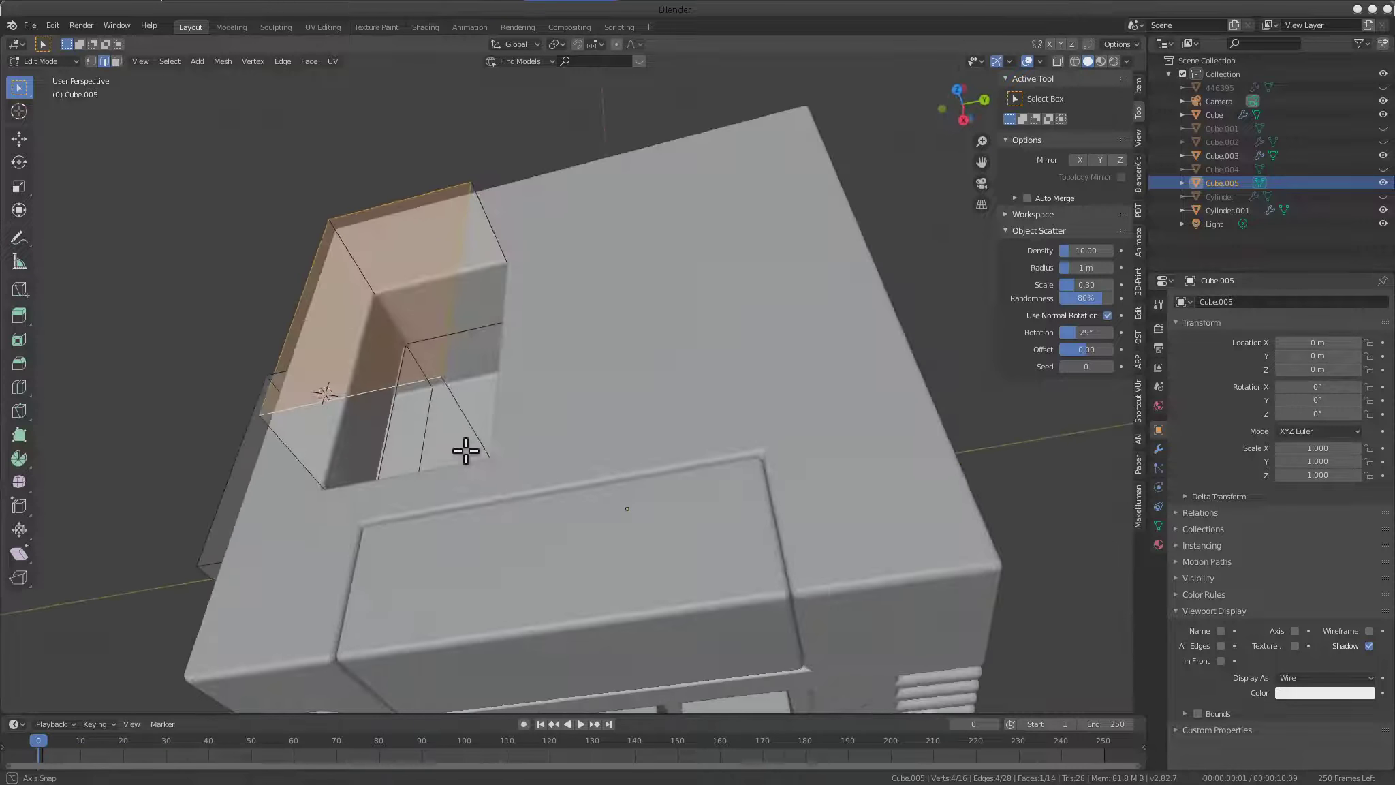
click(118, 61)
mouse_move(324, 280)
middle_down()
mouse_move(580, 380)
mouse_move(504, 389)
mouse_move(519, 405)
mouse_move(607, 367)
mouse_move(654, 443)
middle_up()
shift+click(520, 405)
key(g)
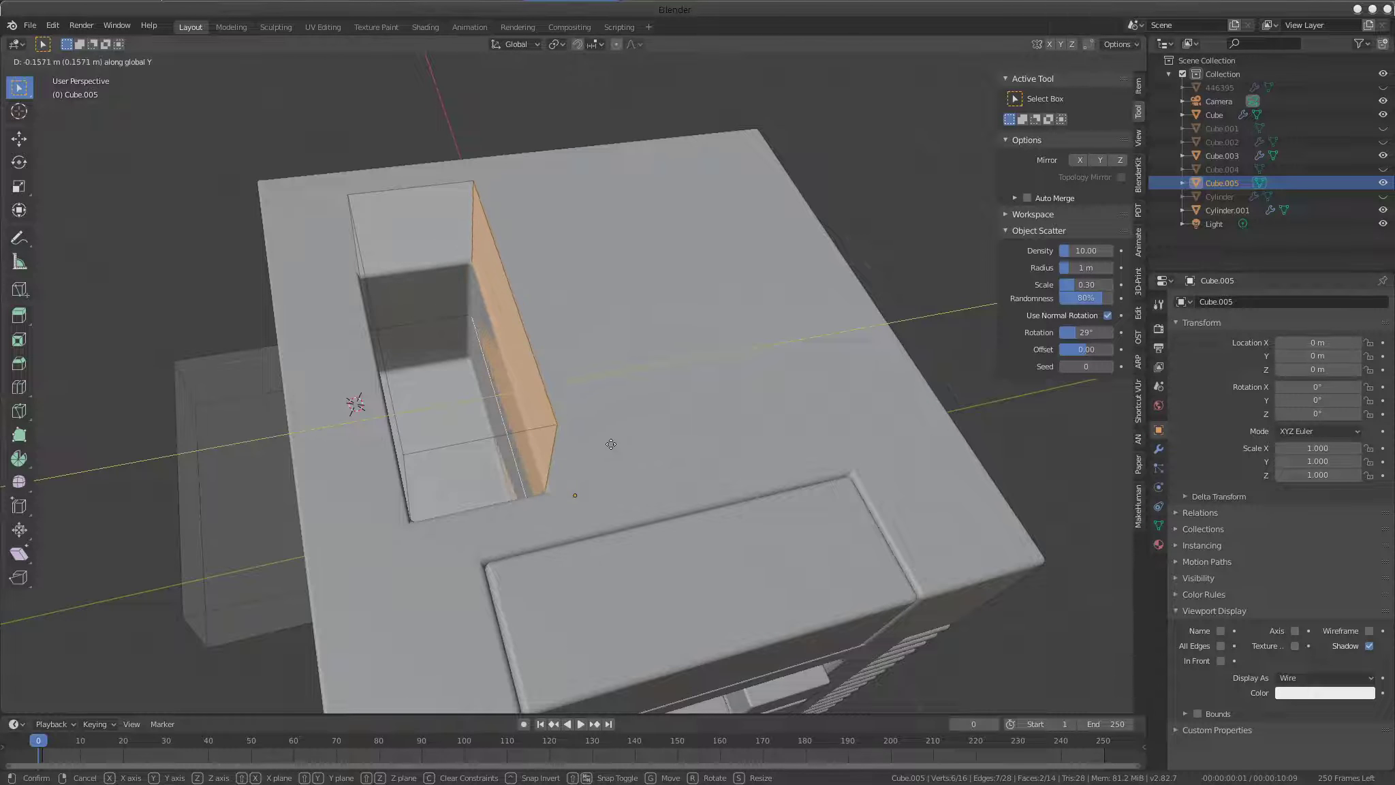
click(648, 432)
mouse_move(648, 430)
middle_down()
mouse_move(753, 305)
mouse_move(666, 458)
mouse_move(725, 311)
mouse_move(683, 412)
middle_up()
Return to Object Mode and view the whole box
key(ctrl+Tab)
click(436, 387)
mouse_move(436, 387)
middle_down()
mouse_move(580, 462)
mouse_move(525, 413)
mouse_move(561, 348)
mouse_move(577, 374)
middle_up()
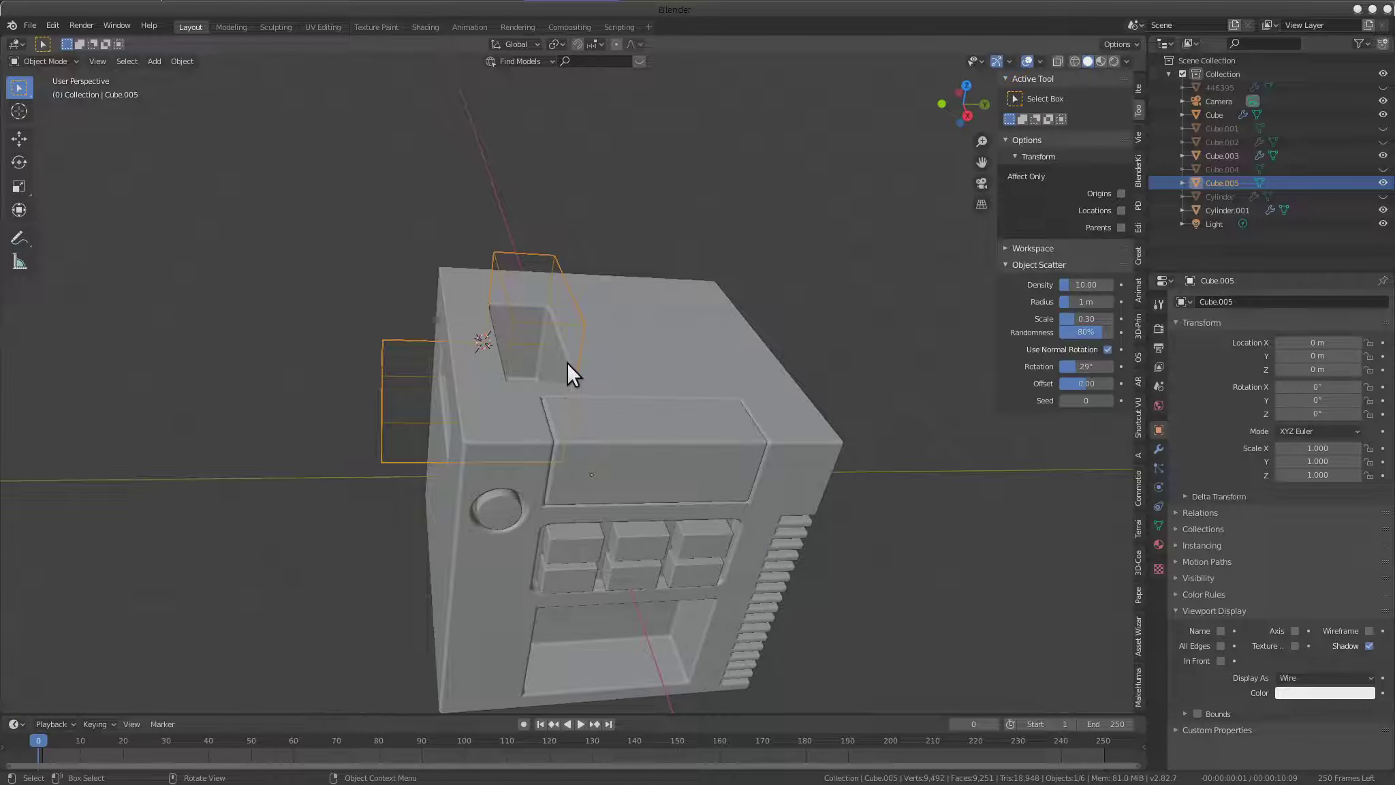
key(alt+q)
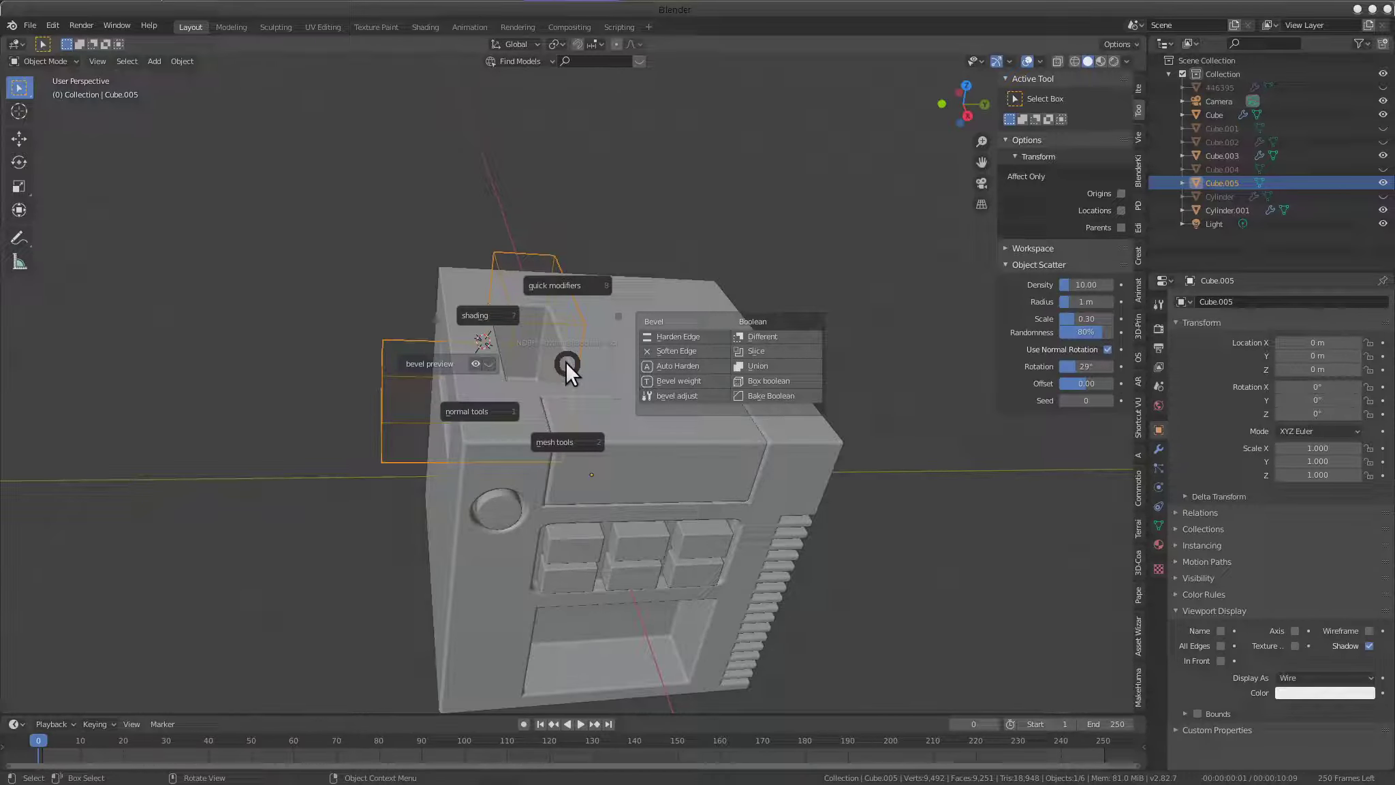
Add a Mirror modifier to Cube.005 and set its axis to Y instead of X
click(506, 308)
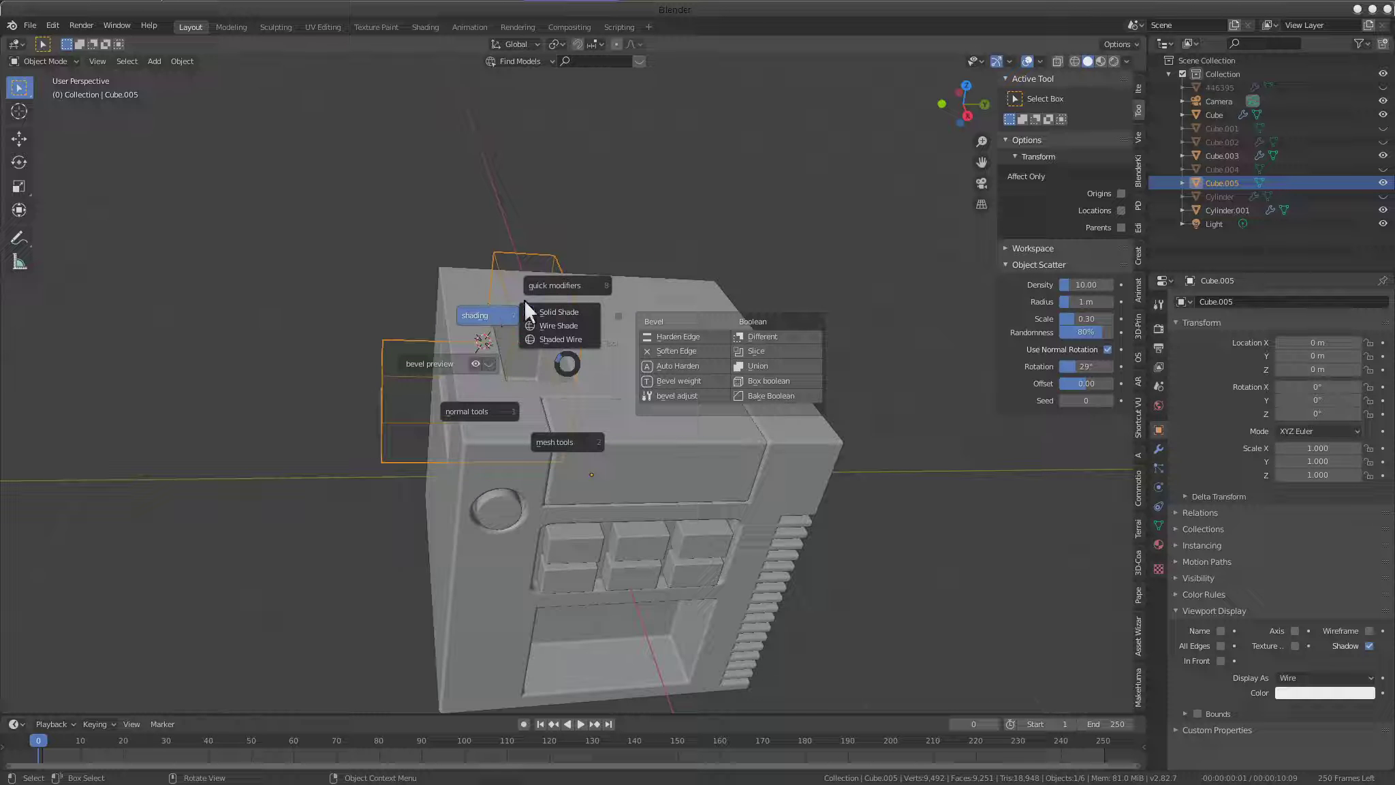
click(576, 285)
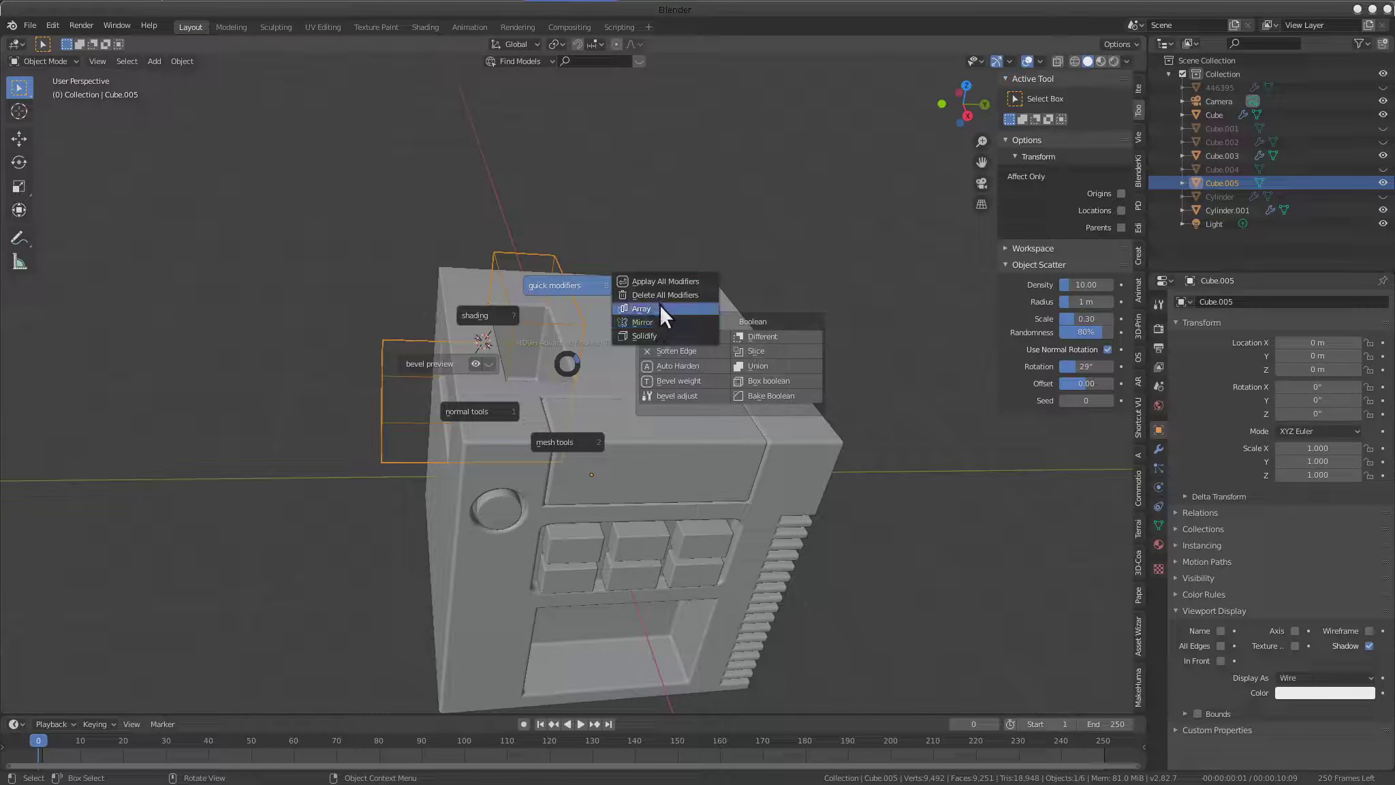
click(650, 320)
mouse_move(650, 321)
middle_down()
mouse_move(642, 415)
mouse_move(782, 485)
mouse_move(617, 432)
middle_up()
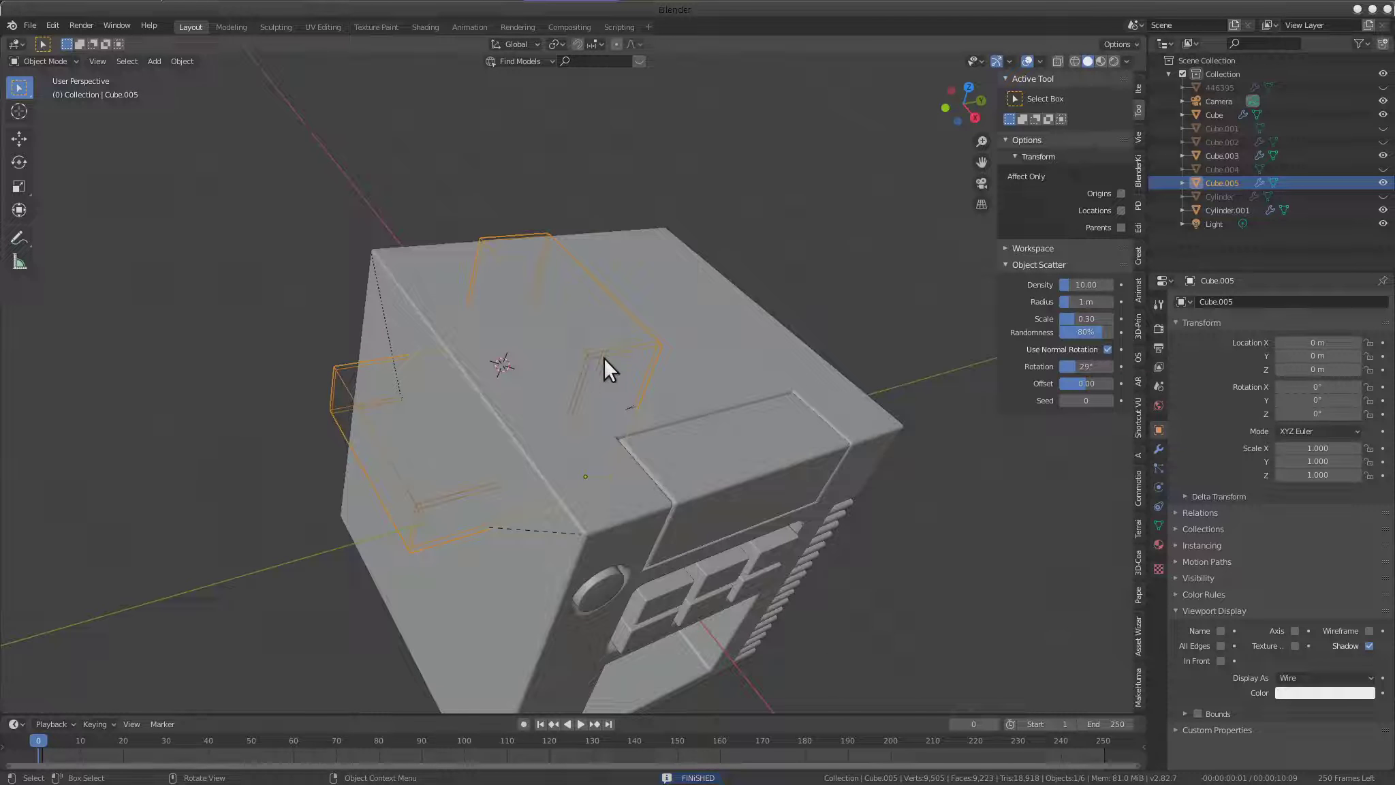
mouse_move(614, 363)
middle_down()
mouse_move(653, 307)
mouse_move(514, 385)
mouse_move(681, 416)
middle_up()
click(1158, 449)
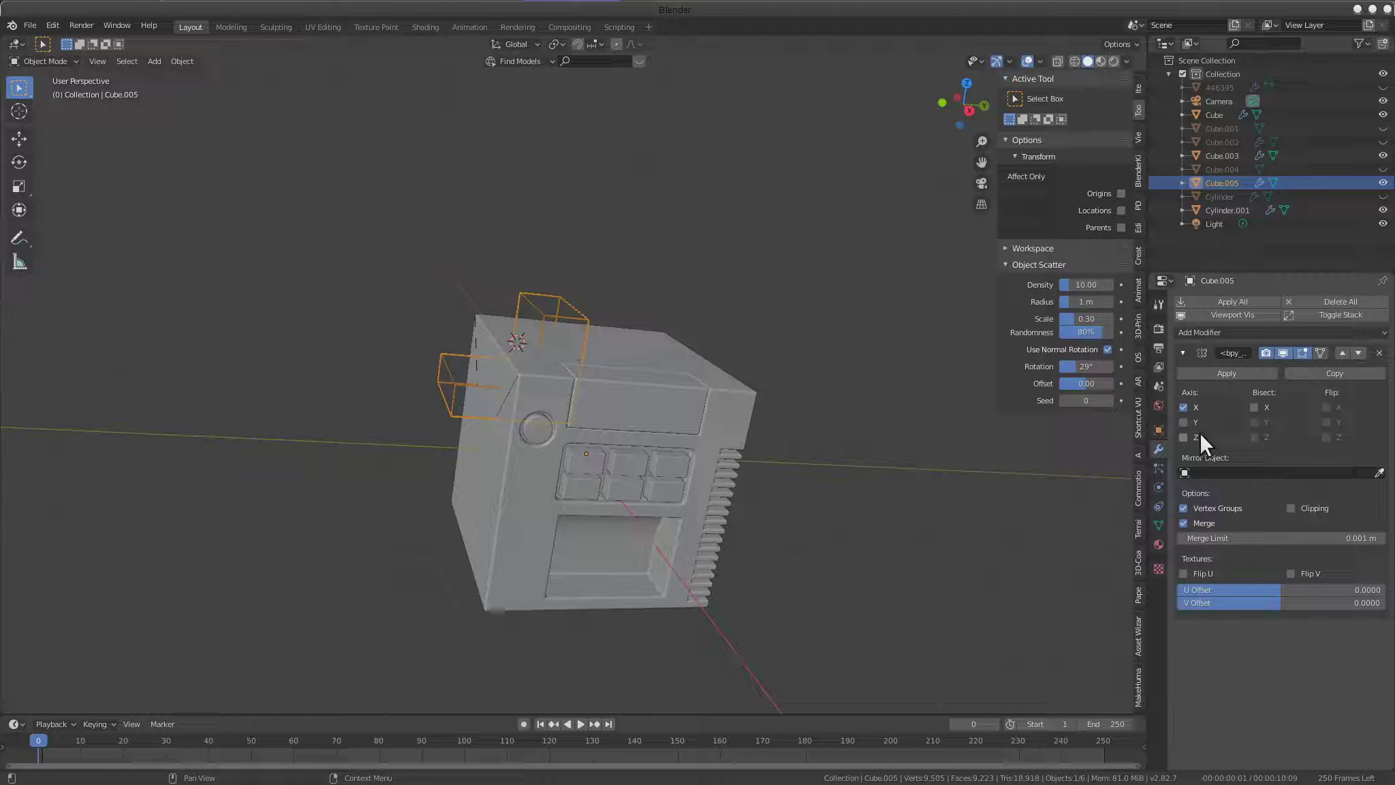
click(1187, 410)
mouse_move(560, 398)
middle_down()
mouse_move(511, 554)
mouse_move(536, 417)
middle_up()
Reselect the cutter boxes, hide them, then unhide all objects
click(607, 459)
mouse_move(607, 459)
middle_down()
mouse_move(756, 432)
mouse_move(733, 438)
middle_up()
click(718, 338)
mouse_move(718, 338)
middle_down()
mouse_move(721, 394)
mouse_move(441, 487)
mouse_move(861, 424)
mouse_move(356, 430)
mouse_move(702, 423)
mouse_move(676, 480)
mouse_move(737, 416)
mouse_move(568, 451)
mouse_move(536, 419)
mouse_move(636, 459)
mouse_move(685, 507)
middle_up()
key(h)
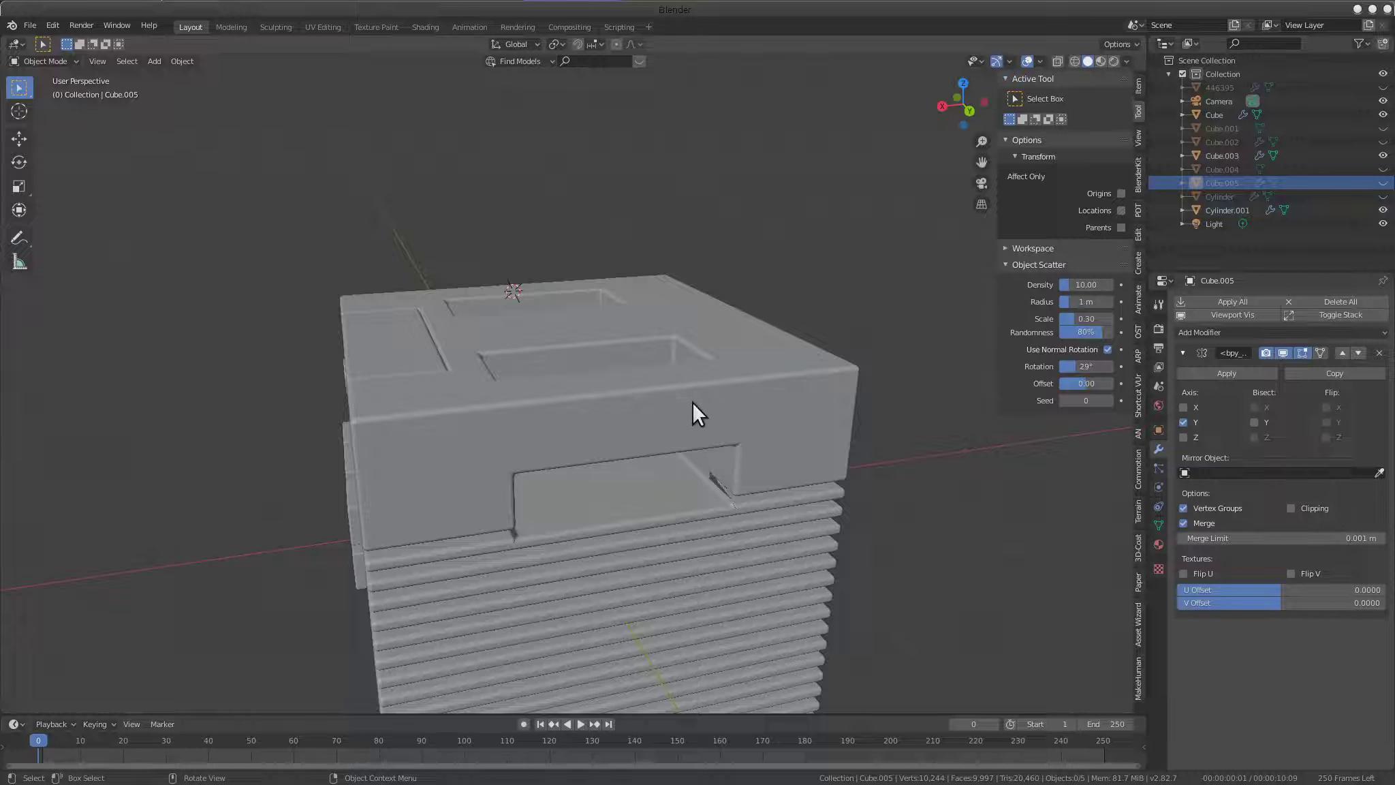
key(alt+h)
Raise the Cube.005 recess cutters 0.121 m along Z
middle_drag(689, 408, 610, 308)
click(616, 310)
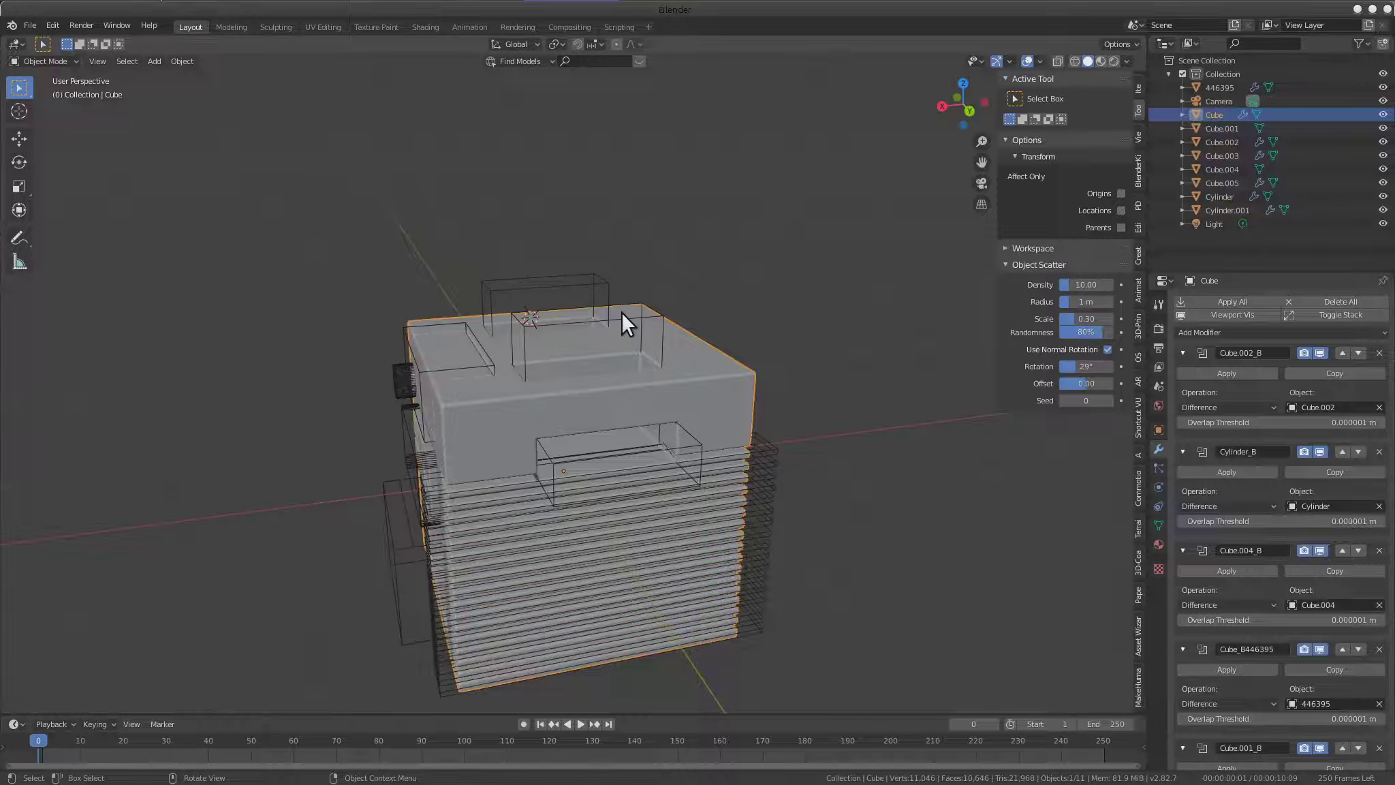
click(628, 316)
key(g)
key(z)
click(689, 341)
mouse_move(688, 341)
middle_down()
mouse_move(723, 395)
mouse_move(558, 384)
mouse_move(623, 421)
middle_up()
scroll(445, 400, down, 3)
middle_drag(446, 399, 598, 336)
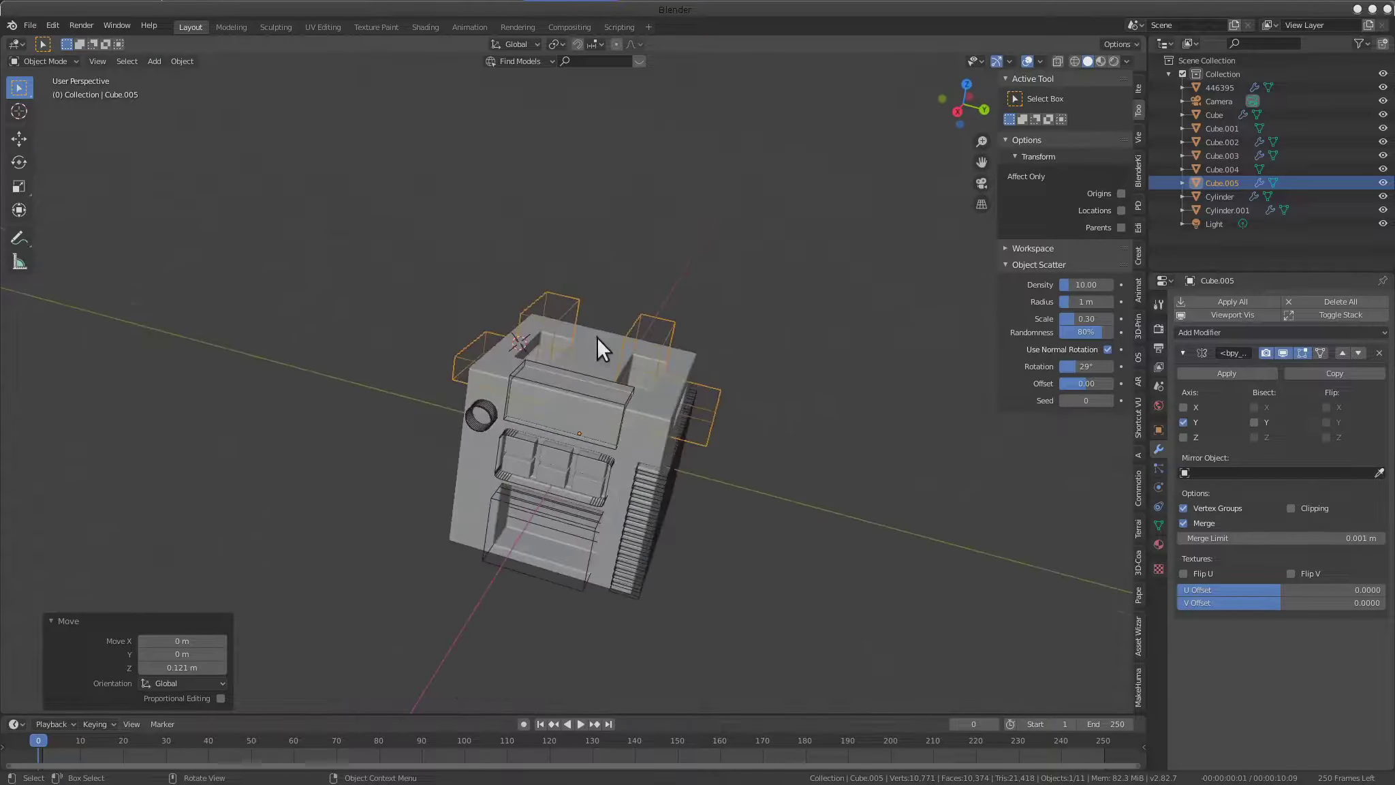
scroll(625, 385, up, 3)
Hide the recess cutters, the vent cutter and the remaining wireframe cutter boxes
key(h)
click(683, 497)
key(h)
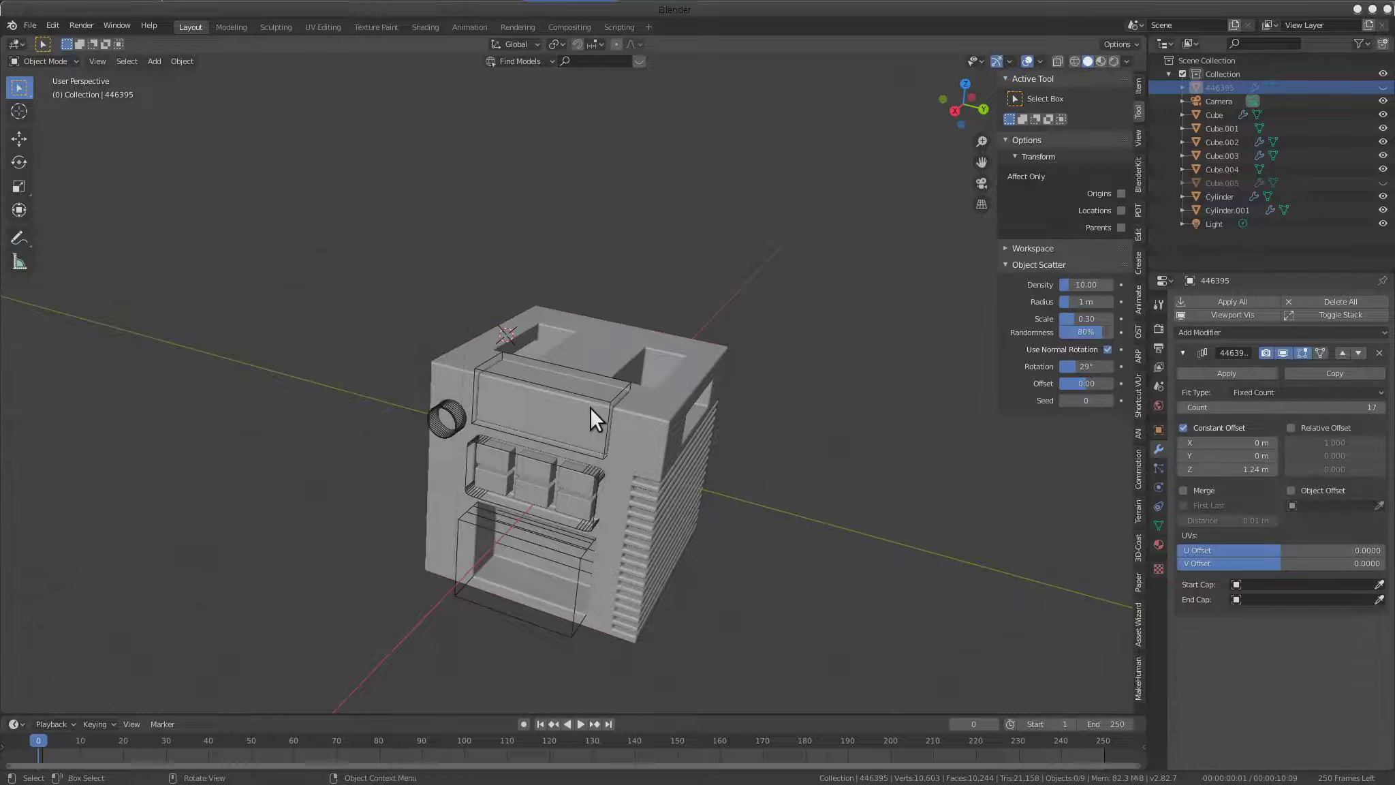
click(593, 406)
key(h)
click(593, 478)
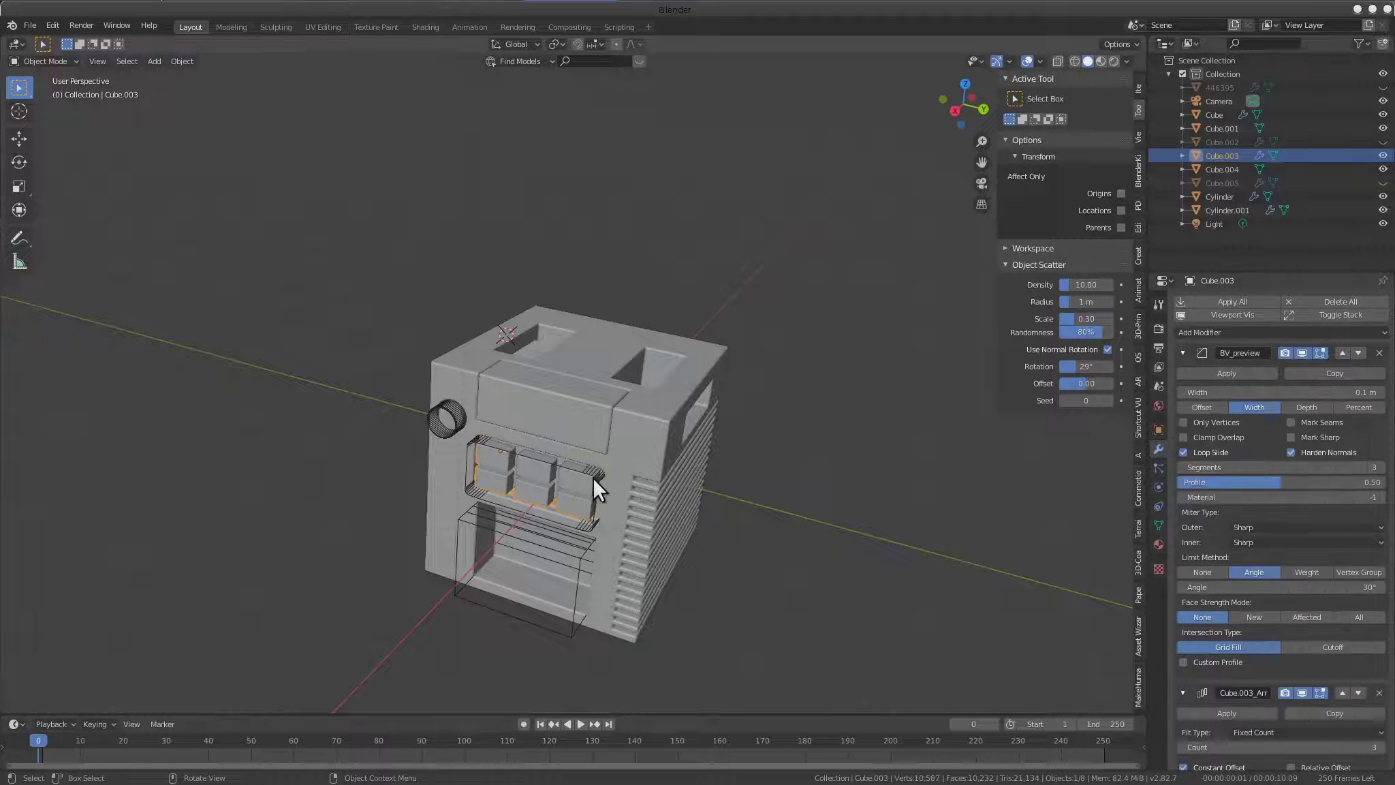
click(588, 547)
key(h)
mouse_move(588, 547)
middle_down()
mouse_move(819, 503)
mouse_move(683, 399)
mouse_move(571, 362)
mouse_move(589, 379)
mouse_move(718, 391)
mouse_move(577, 459)
mouse_move(704, 377)
mouse_move(780, 405)
mouse_move(629, 462)
mouse_move(745, 383)
mouse_move(504, 431)
mouse_move(721, 478)
mouse_move(778, 465)
mouse_move(754, 504)
middle_up()
Hide the dial Cylinder cutter and review the clean box from the front
click(571, 362)
key(g)
key(Escape)
key(h)
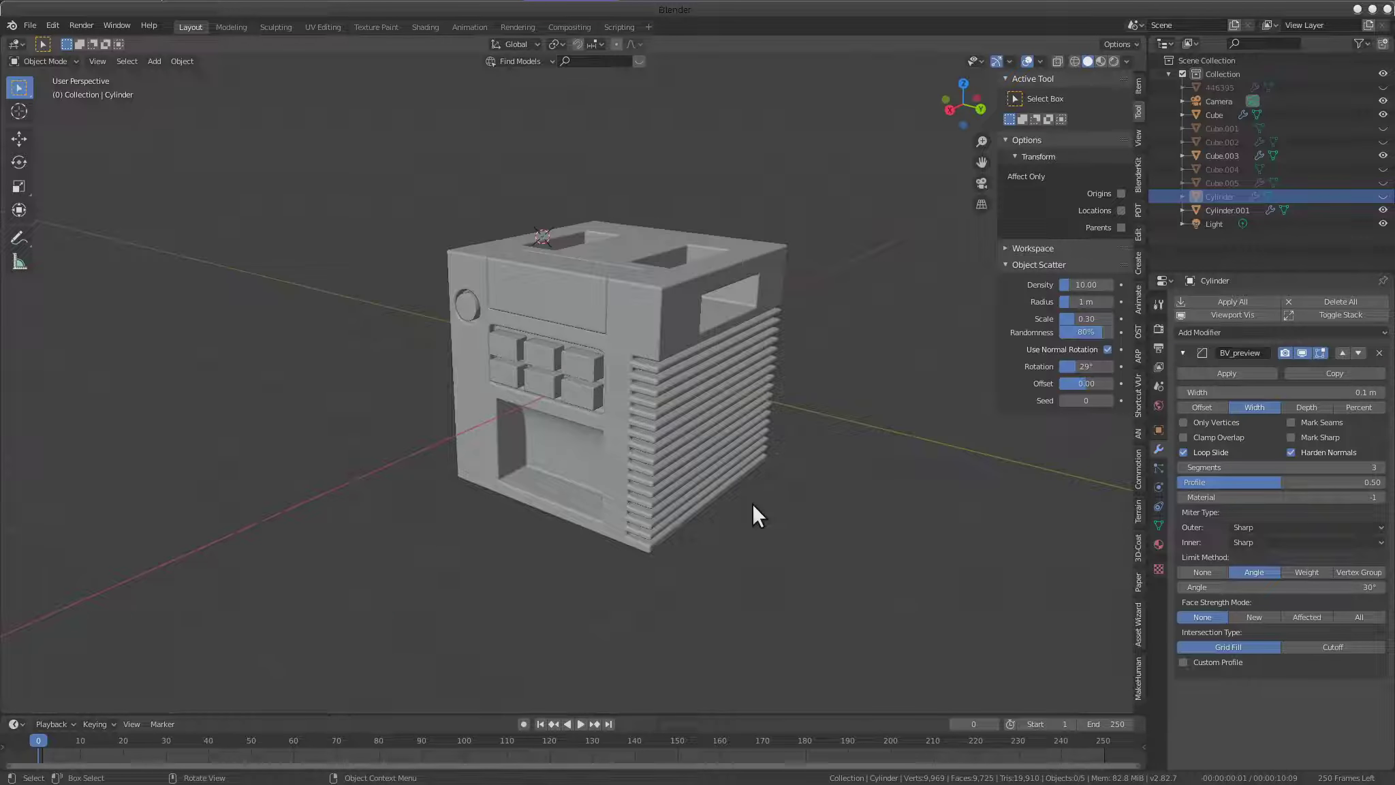
shift+middle_drag(698, 470, 686, 471)
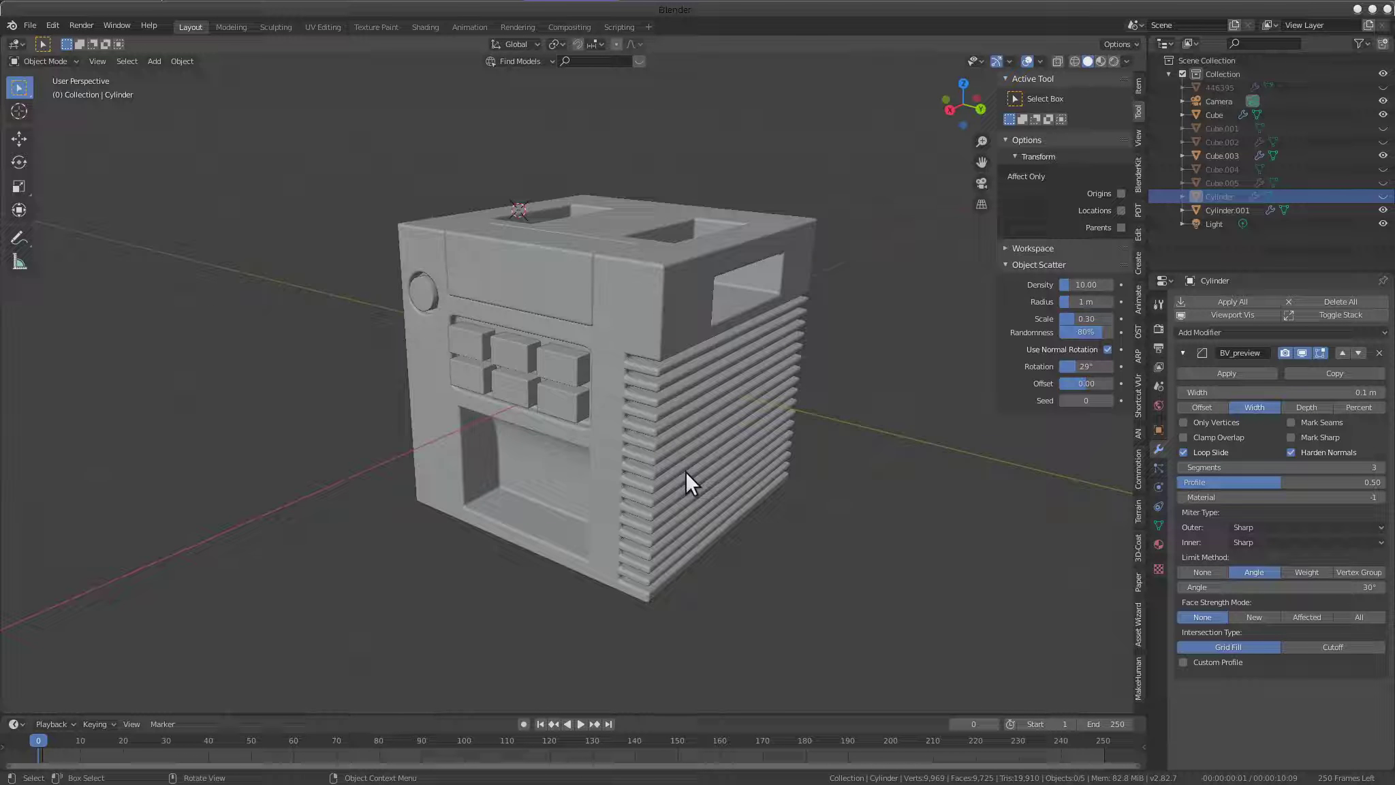
mouse_move(686, 471)
middle_down()
mouse_move(635, 333)
mouse_move(696, 465)
mouse_move(685, 255)
mouse_move(642, 356)
mouse_move(685, 422)
mouse_move(720, 329)
mouse_move(694, 464)
mouse_move(648, 367)
mouse_move(573, 454)
mouse_move(514, 465)
mouse_move(713, 492)
mouse_move(520, 479)
mouse_move(507, 426)
mouse_move(659, 435)
mouse_move(543, 404)
mouse_move(518, 446)
mouse_move(547, 434)
mouse_move(773, 533)
mouse_move(735, 492)
mouse_move(557, 459)
mouse_move(578, 471)
mouse_move(603, 445)
mouse_move(733, 466)
mouse_move(591, 423)
mouse_move(747, 349)
mouse_move(710, 467)
mouse_move(710, 442)
mouse_move(662, 423)
middle_up()
scroll(656, 447, up, 3)
scroll(656, 447, down, 3)
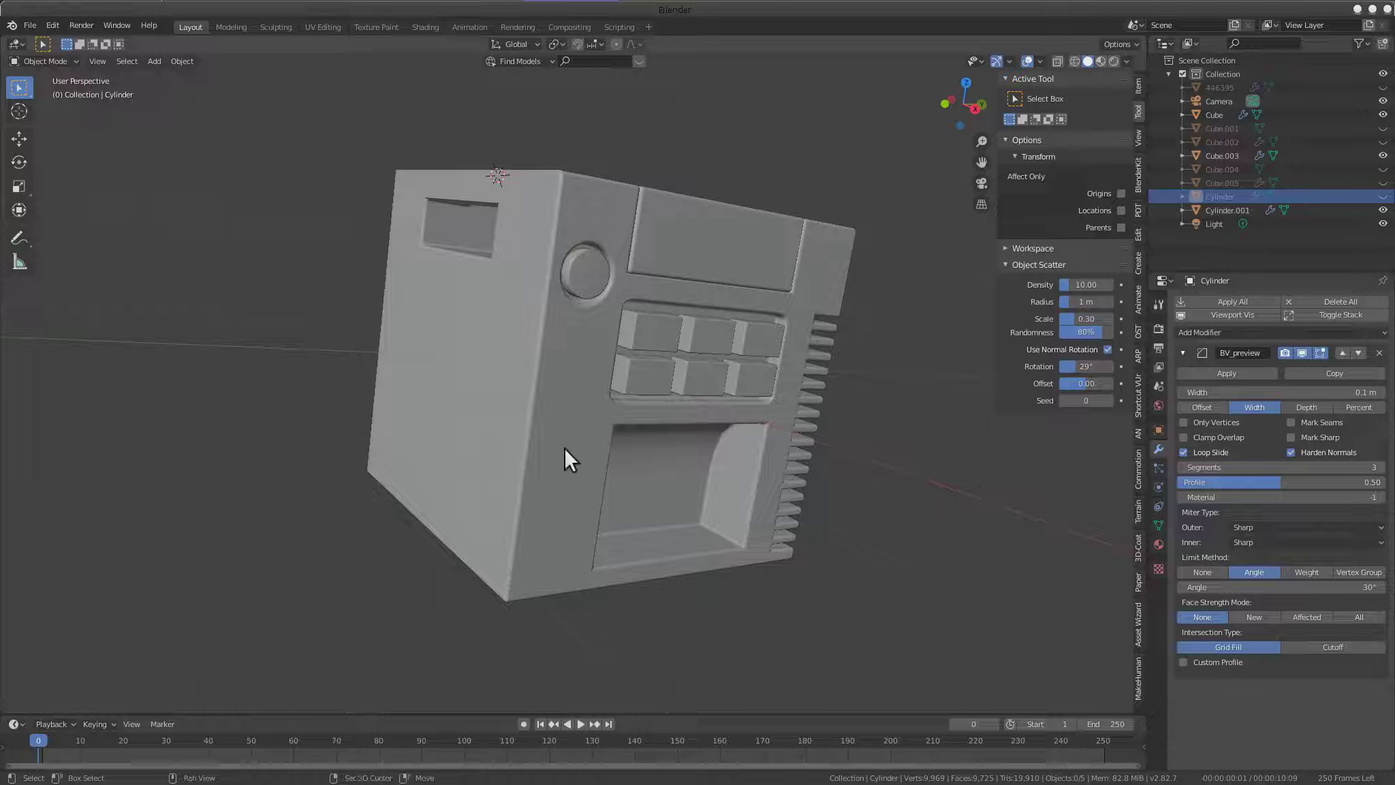
Add a new cube and shrink it to about 0.3 in X and Y, keeping its height
key(shift+a)
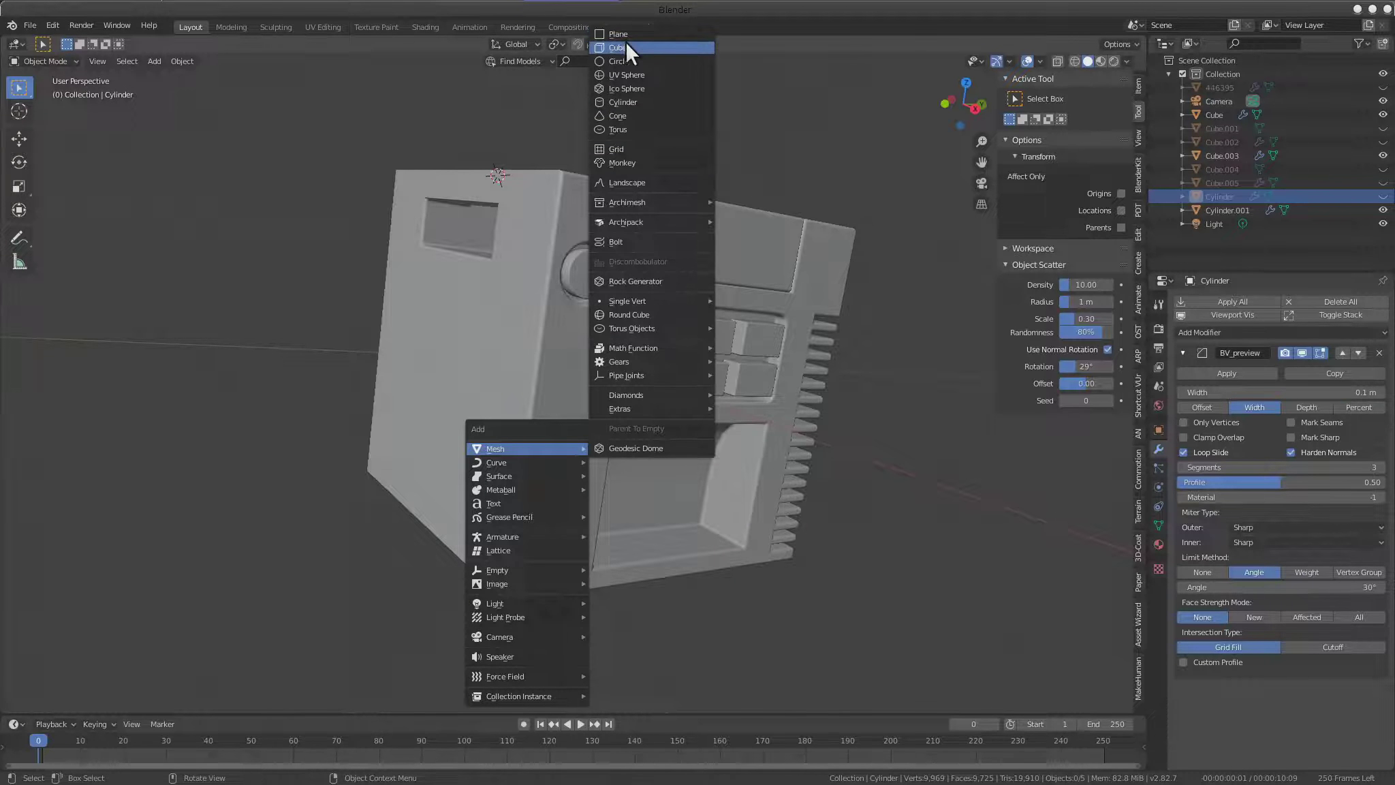
click(628, 49)
scroll(605, 340, down, 2)
key(s)
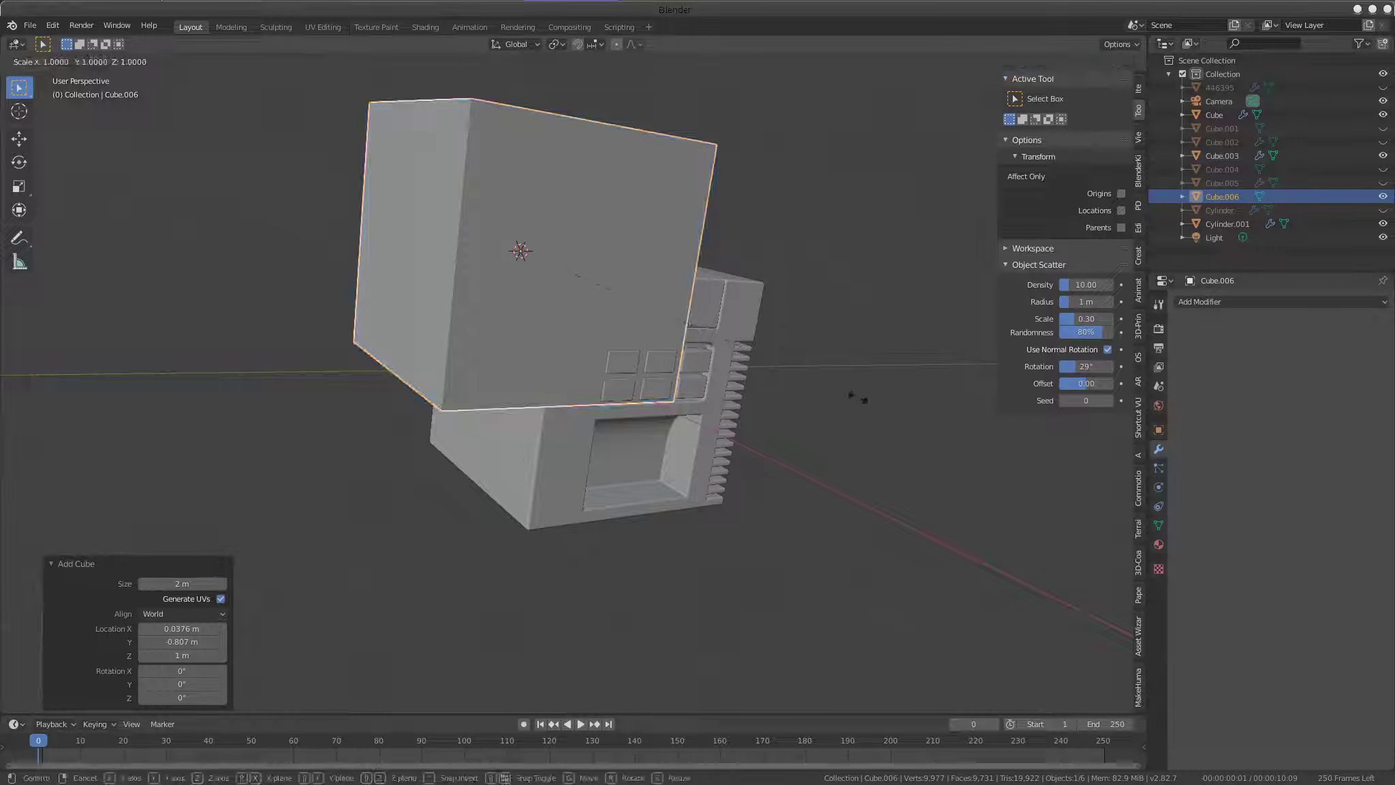
key(shift+z)
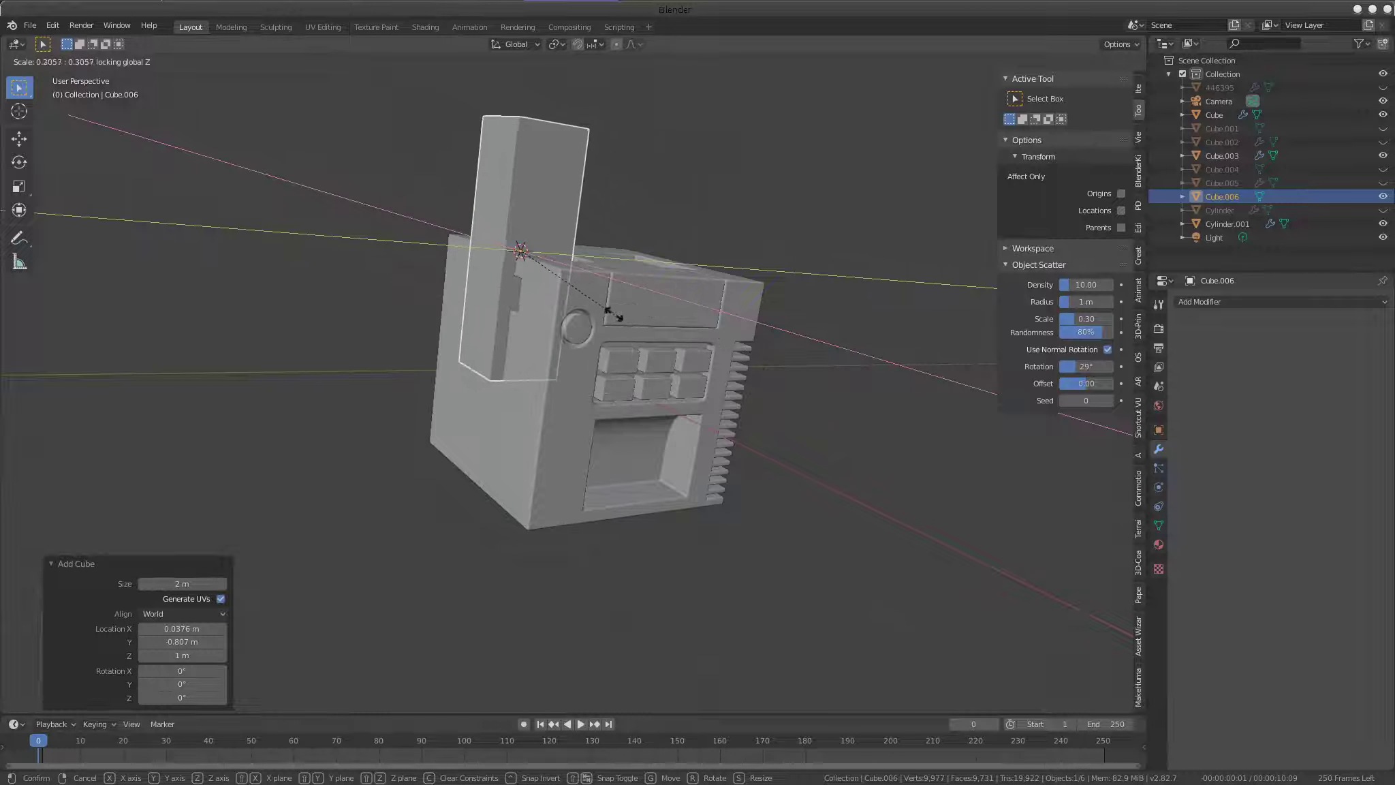
click(614, 313)
Position the small cutter cube against the side of the main box
middle_drag(609, 296, 618, 434)
key(g)
click(621, 565)
mouse_move(621, 564)
middle_down()
mouse_move(624, 477)
mouse_move(480, 455)
mouse_move(739, 502)
mouse_move(731, 468)
mouse_move(821, 466)
mouse_move(721, 419)
mouse_move(590, 454)
mouse_move(633, 412)
middle_up()
key(g)
click(625, 504)
key(g)
click(480, 454)
key(g)
click(831, 451)
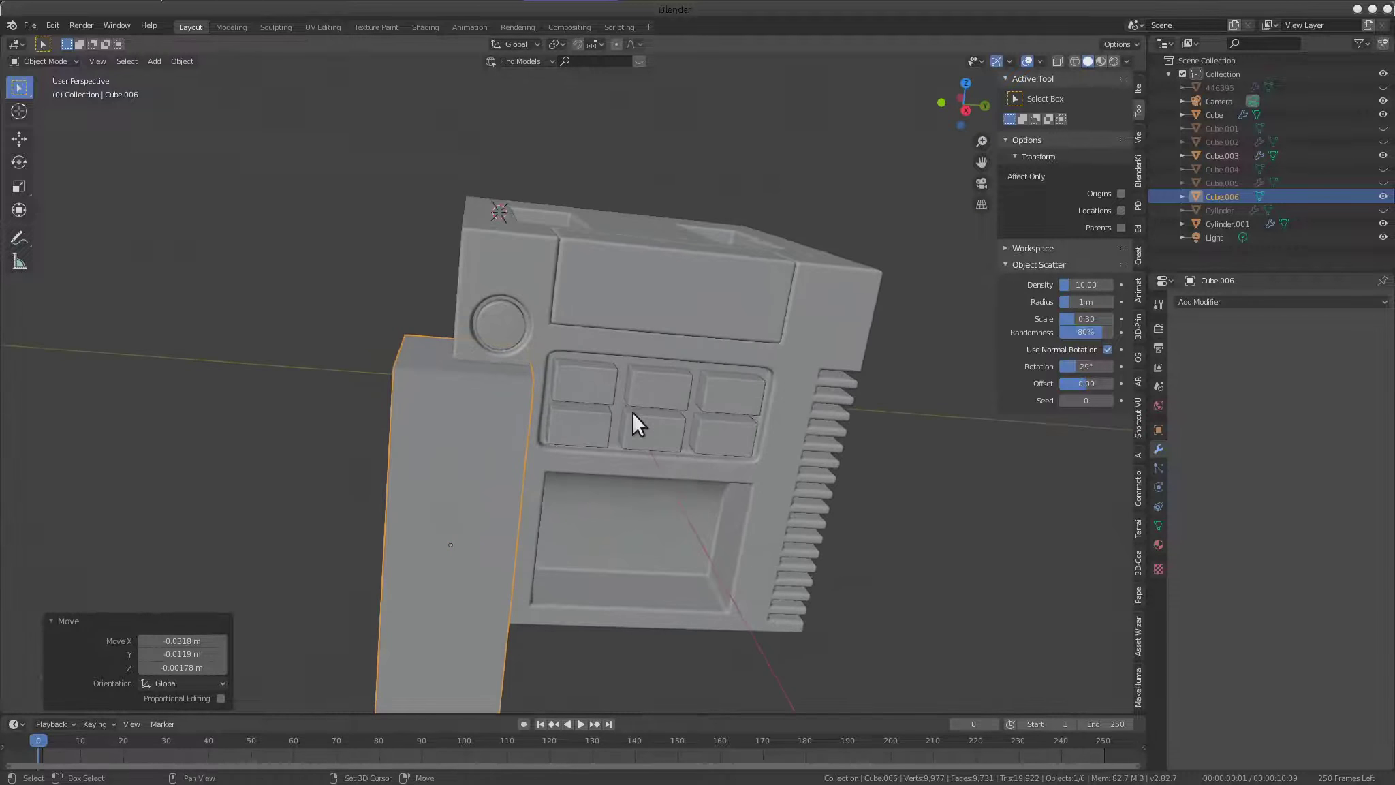
Boolean-slice the main cube with the cutter, then hide the resulting Cube.006 piece
shift+click(486, 232)
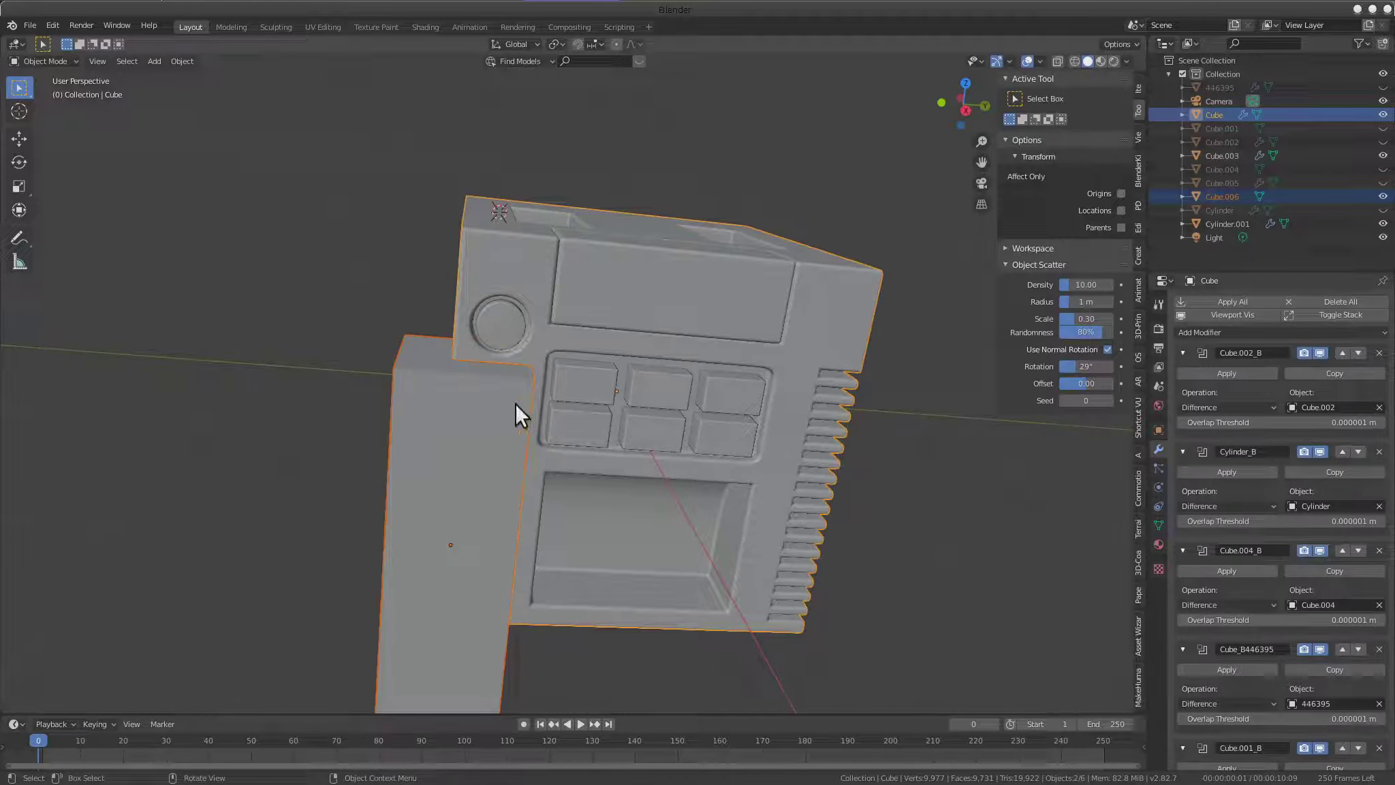
key(q)
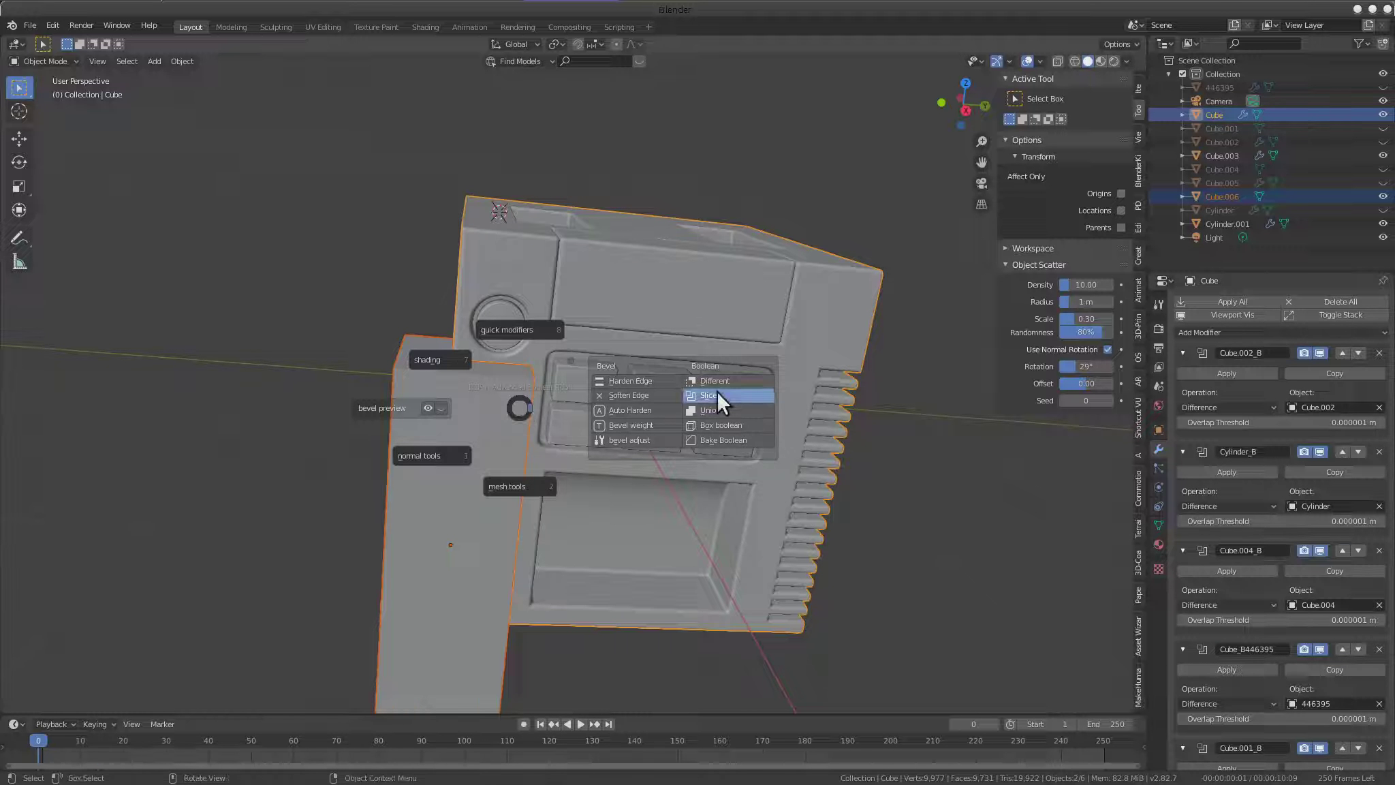
click(717, 390)
scroll(717, 391, down, 3)
mouse_move(718, 390)
middle_down()
mouse_move(587, 436)
mouse_move(628, 501)
middle_up()
scroll(658, 452, up, 4)
mouse_move(658, 453)
middle_down()
mouse_move(642, 514)
mouse_move(548, 375)
mouse_move(521, 464)
mouse_move(866, 420)
mouse_move(797, 430)
mouse_move(626, 504)
mouse_move(792, 464)
mouse_move(554, 462)
mouse_move(501, 428)
mouse_move(565, 375)
mouse_move(513, 437)
mouse_move(625, 512)
mouse_move(805, 521)
mouse_move(926, 491)
mouse_move(692, 444)
mouse_move(570, 487)
mouse_move(657, 482)
middle_up()
click(634, 511)
key(h)
mouse_move(530, 533)
middle_down()
mouse_move(805, 463)
mouse_move(544, 495)
mouse_move(695, 425)
mouse_move(585, 394)
mouse_move(587, 459)
mouse_move(707, 481)
mouse_move(610, 433)
mouse_move(650, 301)
mouse_move(593, 315)
mouse_move(691, 427)
mouse_move(645, 481)
mouse_move(532, 489)
mouse_move(709, 473)
mouse_move(755, 460)
mouse_move(770, 427)
mouse_move(781, 439)
mouse_move(727, 417)
mouse_move(519, 401)
mouse_move(407, 473)
mouse_move(474, 561)
mouse_move(555, 505)
mouse_move(829, 467)
mouse_move(850, 516)
mouse_move(805, 616)
mouse_move(842, 520)
mouse_move(887, 530)
mouse_move(907, 459)
mouse_move(822, 607)
mouse_move(660, 518)
mouse_move(691, 529)
mouse_move(654, 492)
mouse_move(669, 436)
mouse_move(669, 518)
mouse_move(574, 389)
middle_up()
Add a new plane, shrink it, and enter Edit Mode framed on it
key(shift+a)
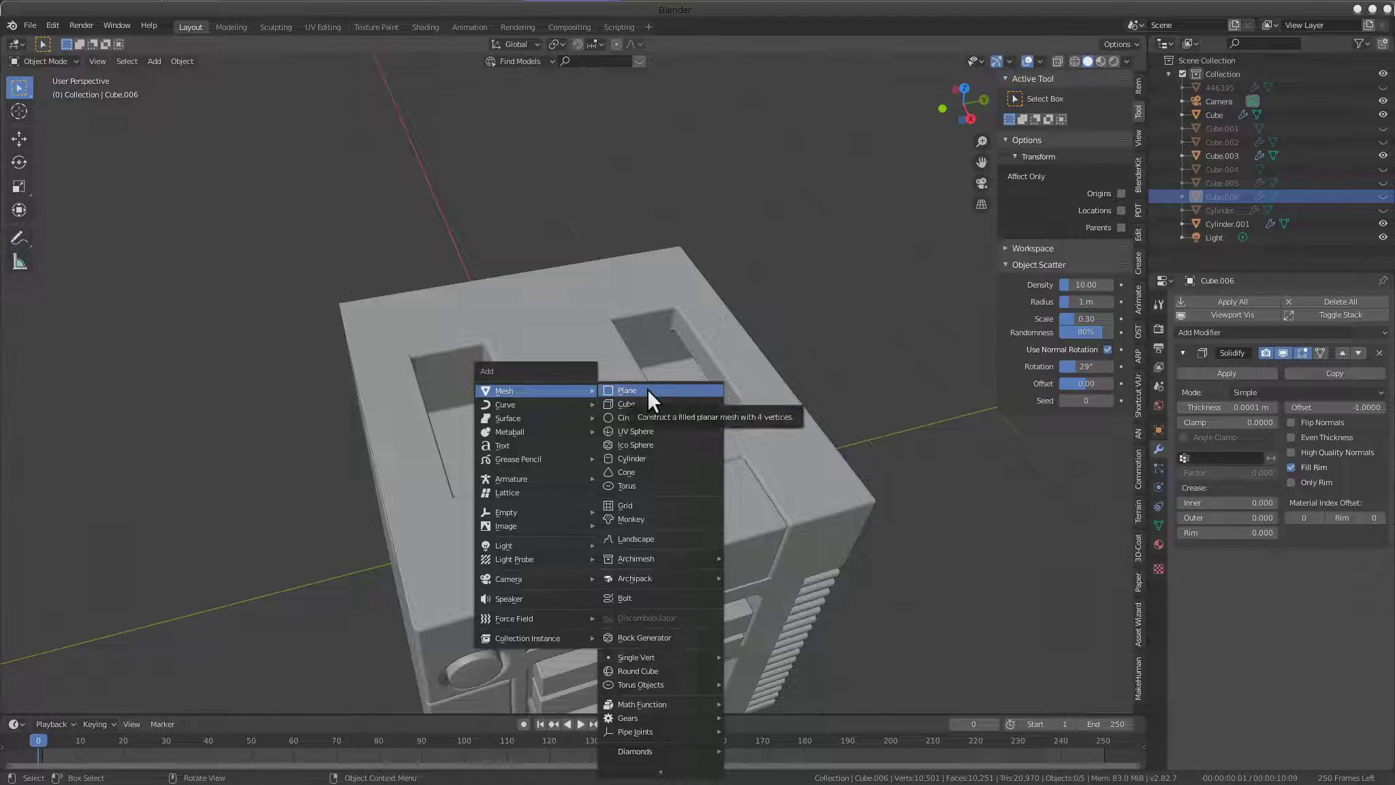
click(647, 389)
scroll(623, 375, down, 2)
key(s)
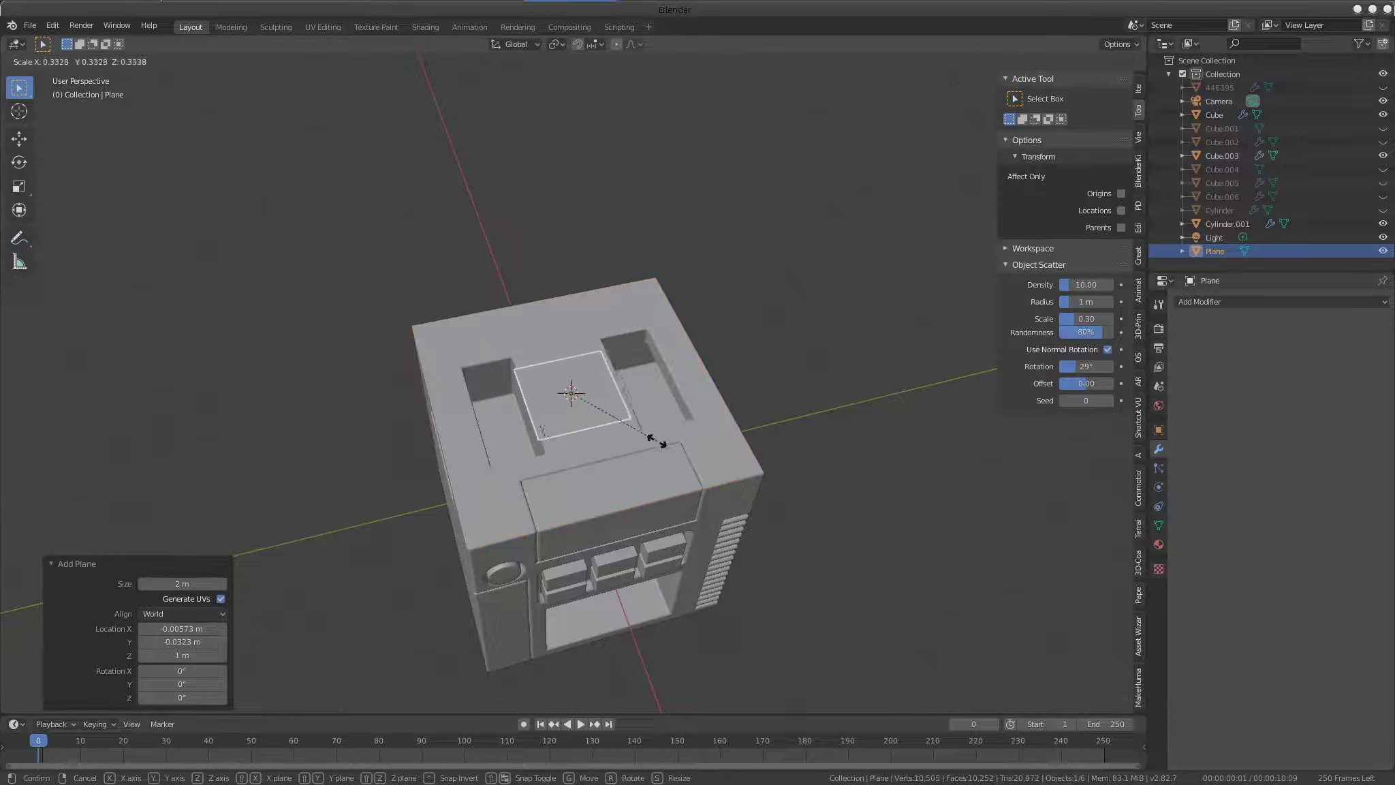
click(621, 430)
key(ctrl+Tab)
click(859, 415)
key(KP_Decimal)
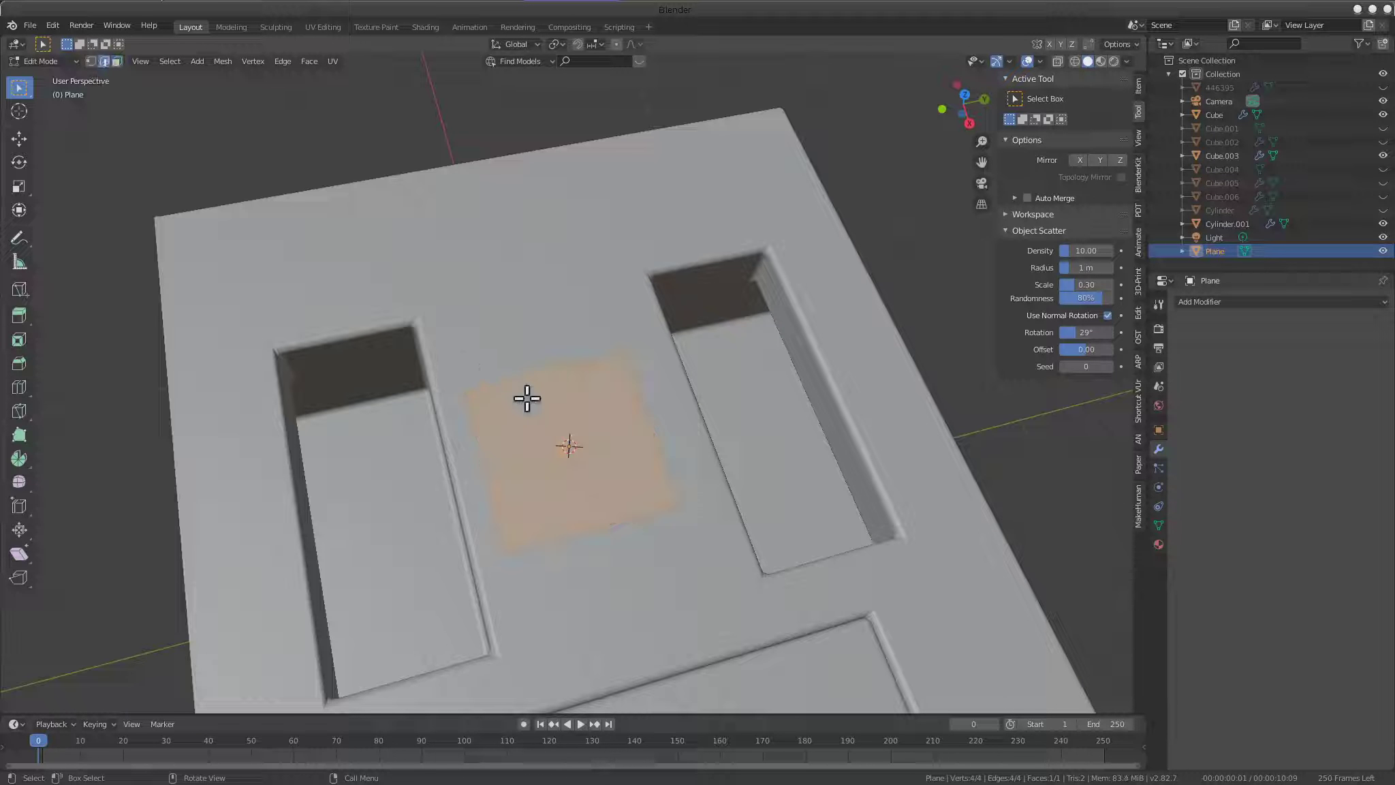
Scale the plane's mesh to 0.553 and add a loop cut placed low on it
key(s)
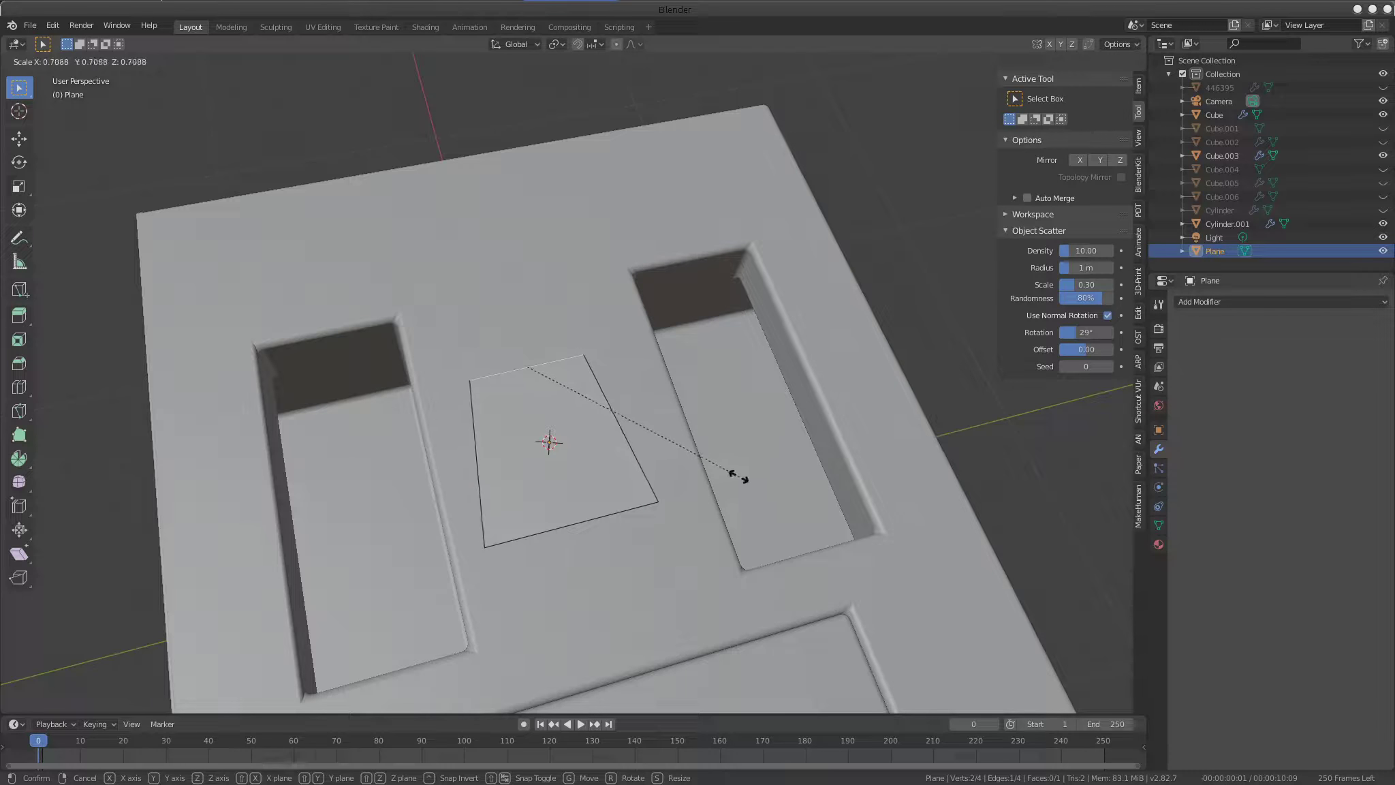
click(682, 468)
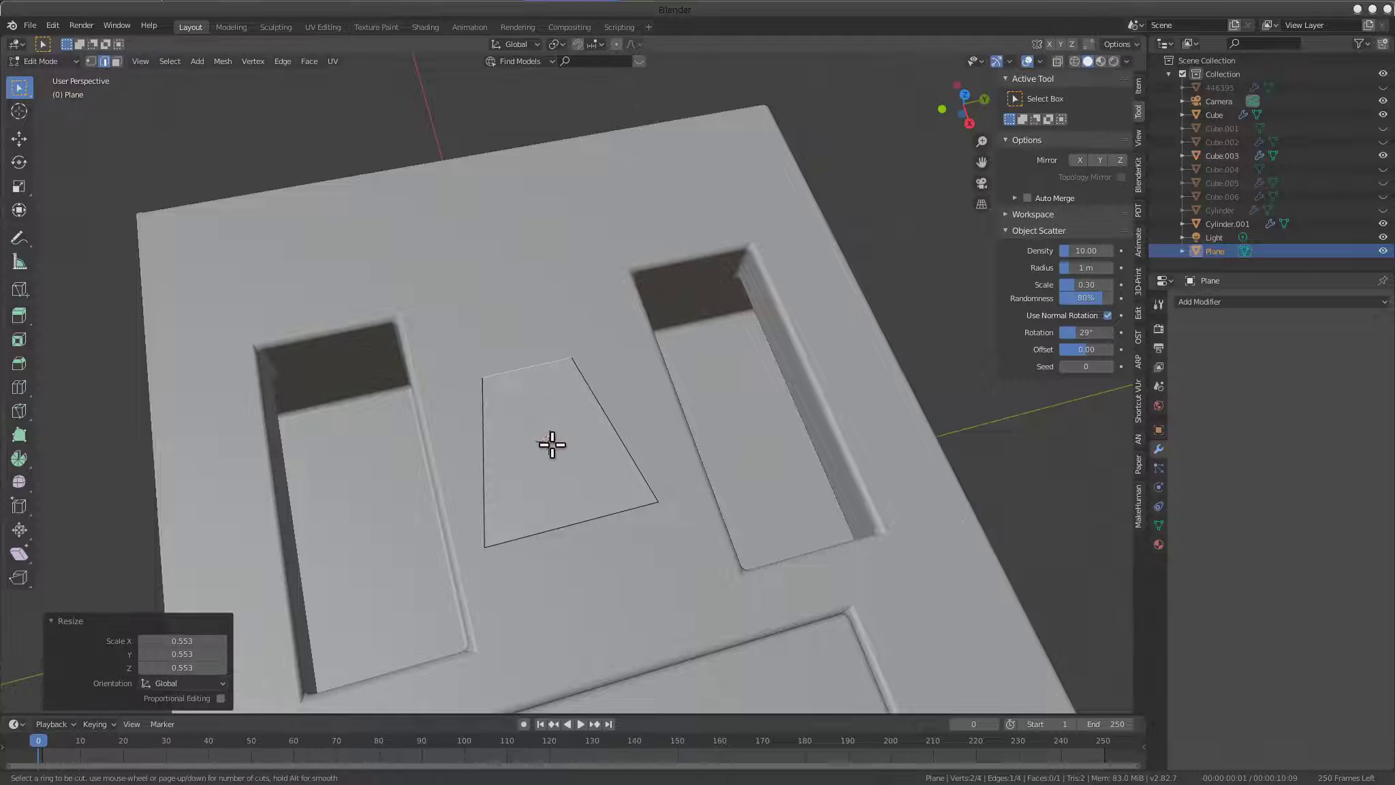
click(601, 449)
click(613, 480)
key(s)
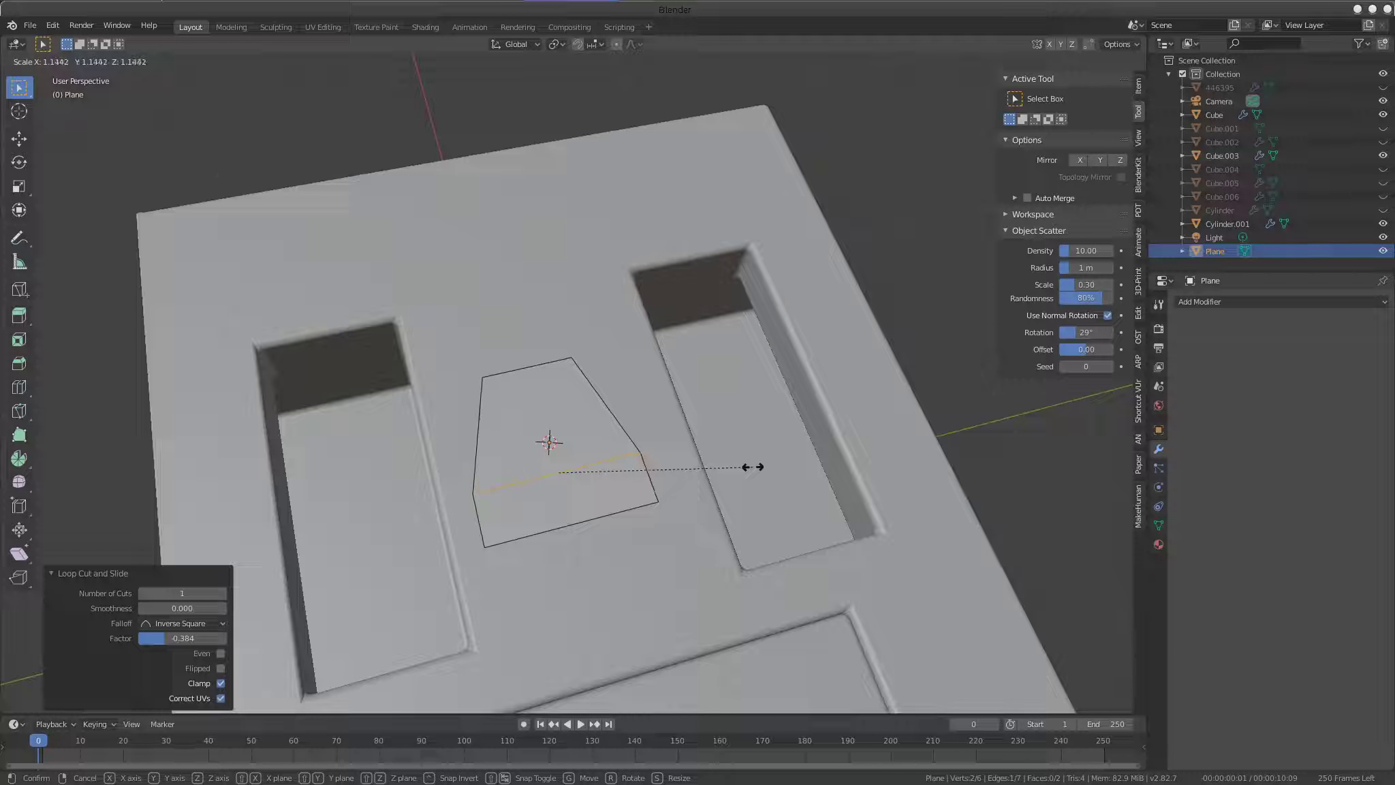
right_click(780, 479)
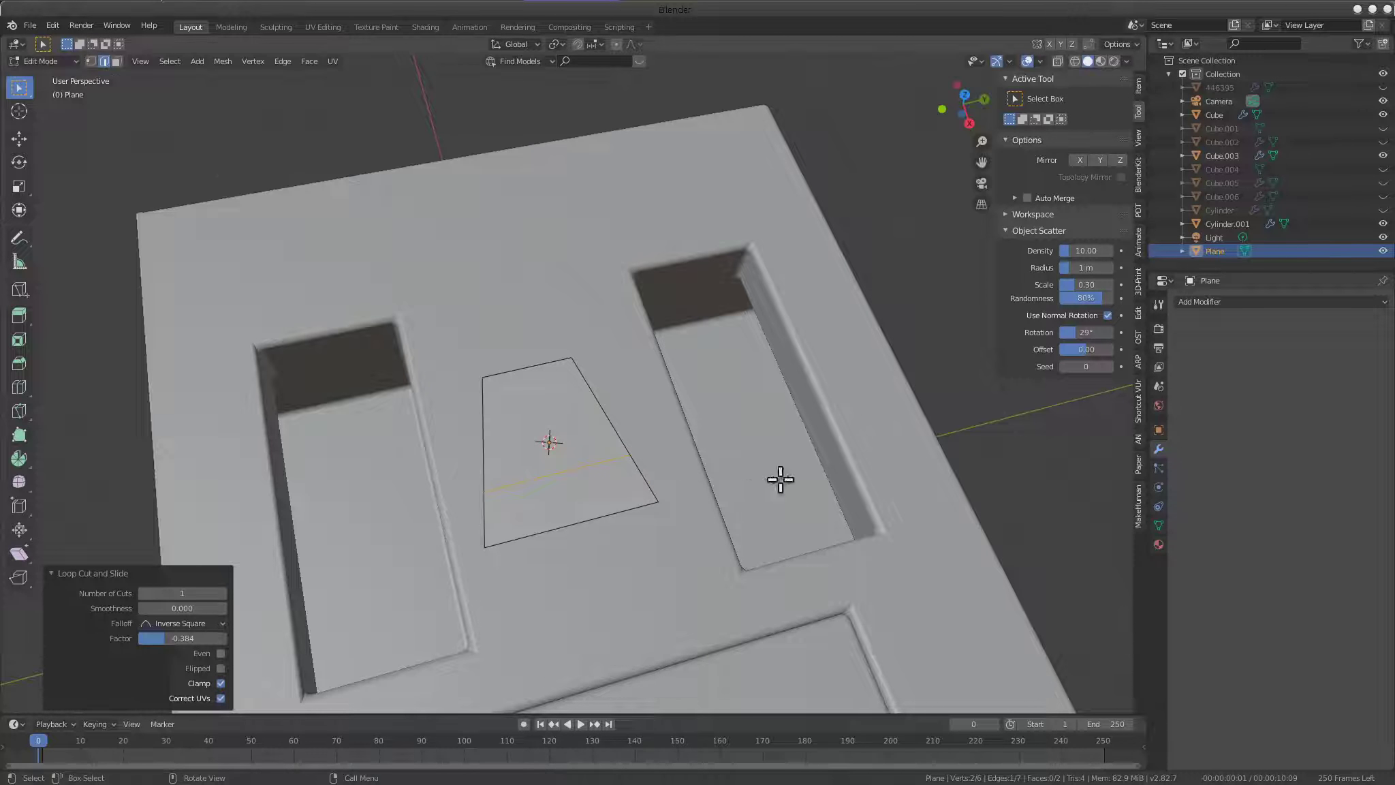
Widen the two lower edges, stretching them 1.405 in X and along Y, then exit Edit Mode
shift+click(605, 515)
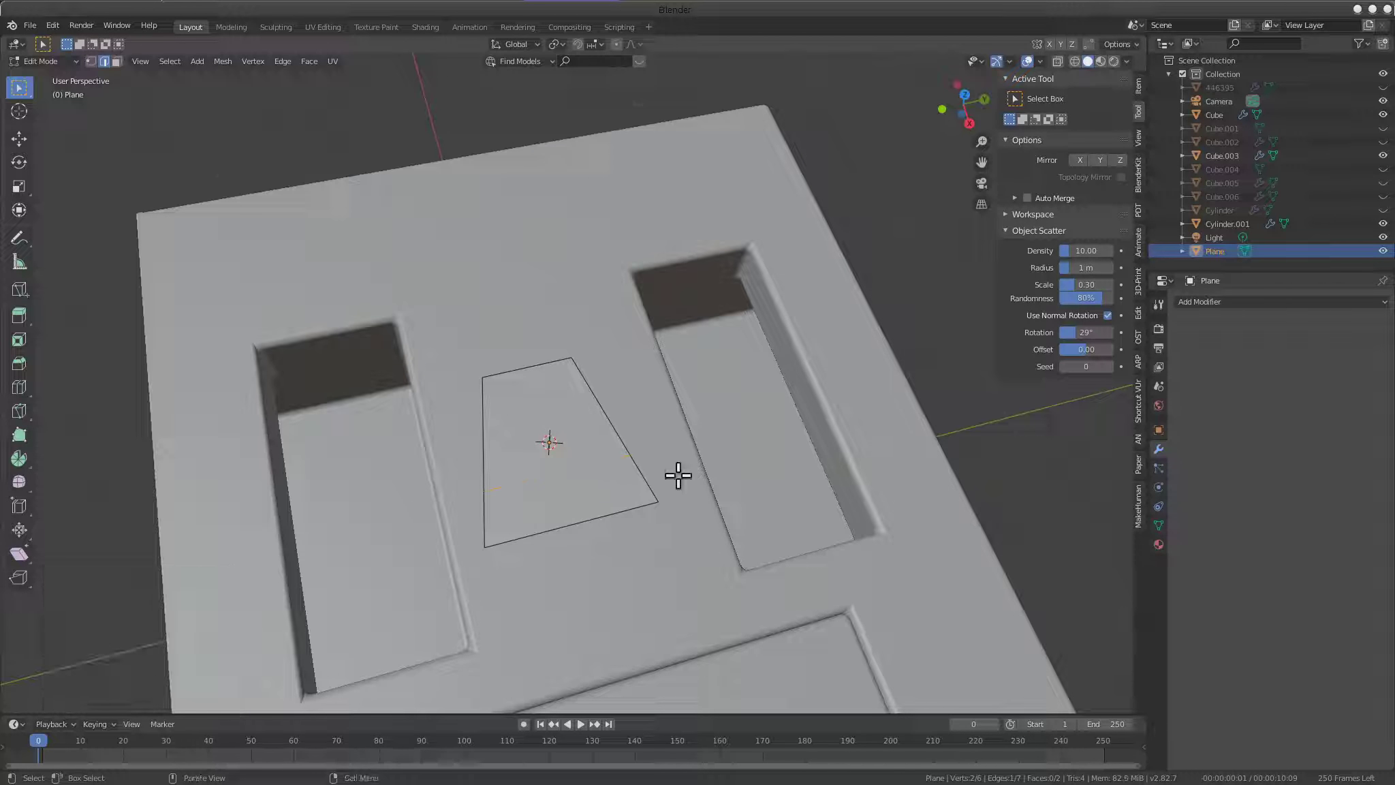
key(s)
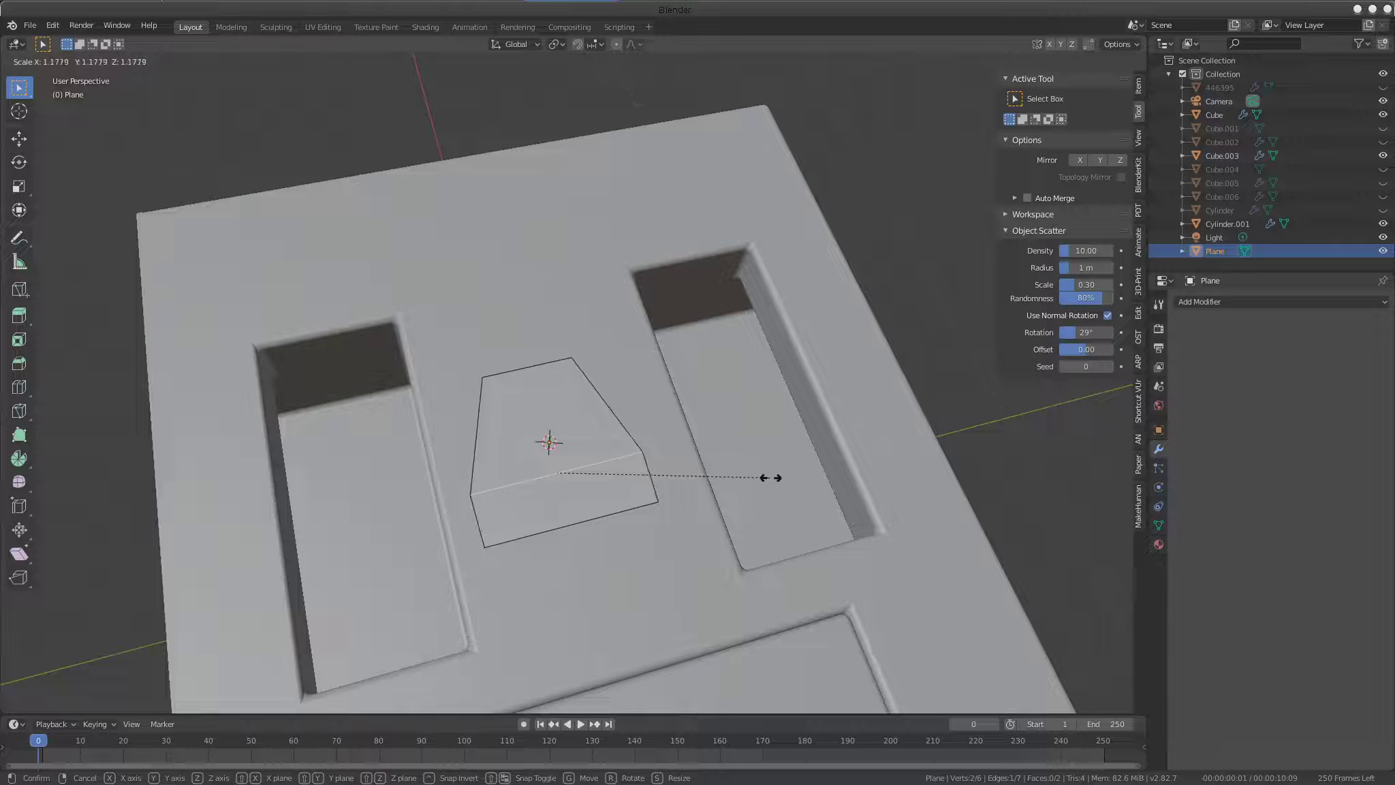
click(768, 478)
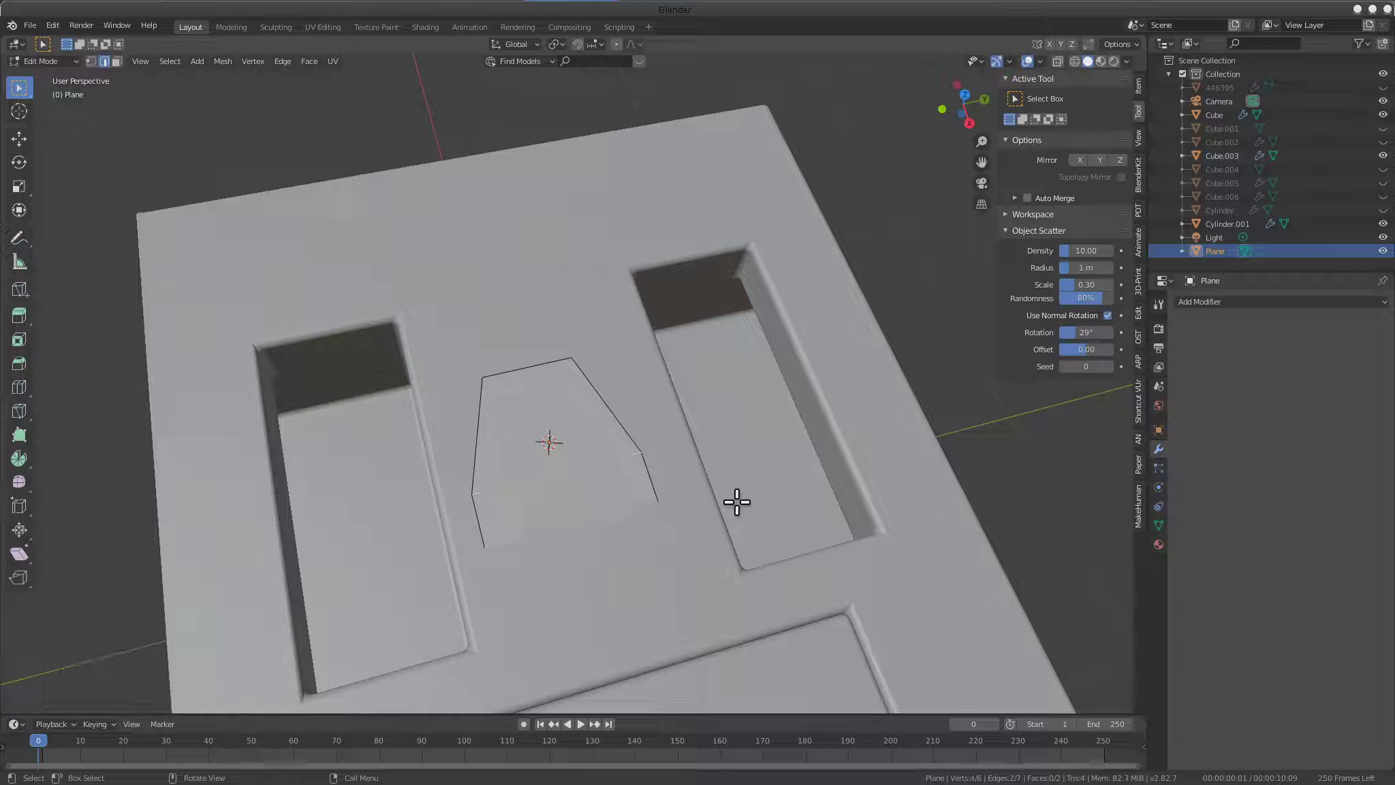
key(s)
click(804, 507)
key(s)
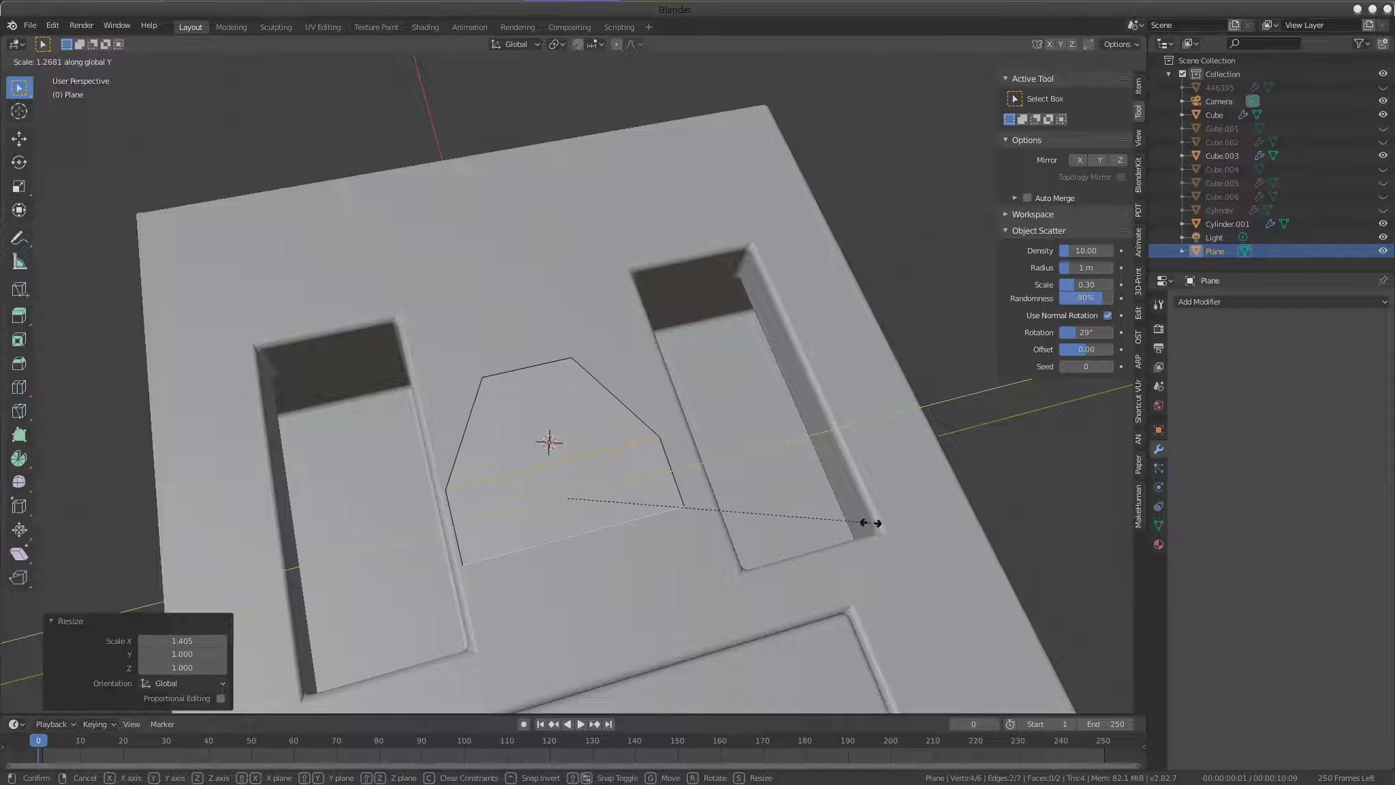
click(870, 522)
middle_drag(744, 508, 529, 508)
key(Tab)
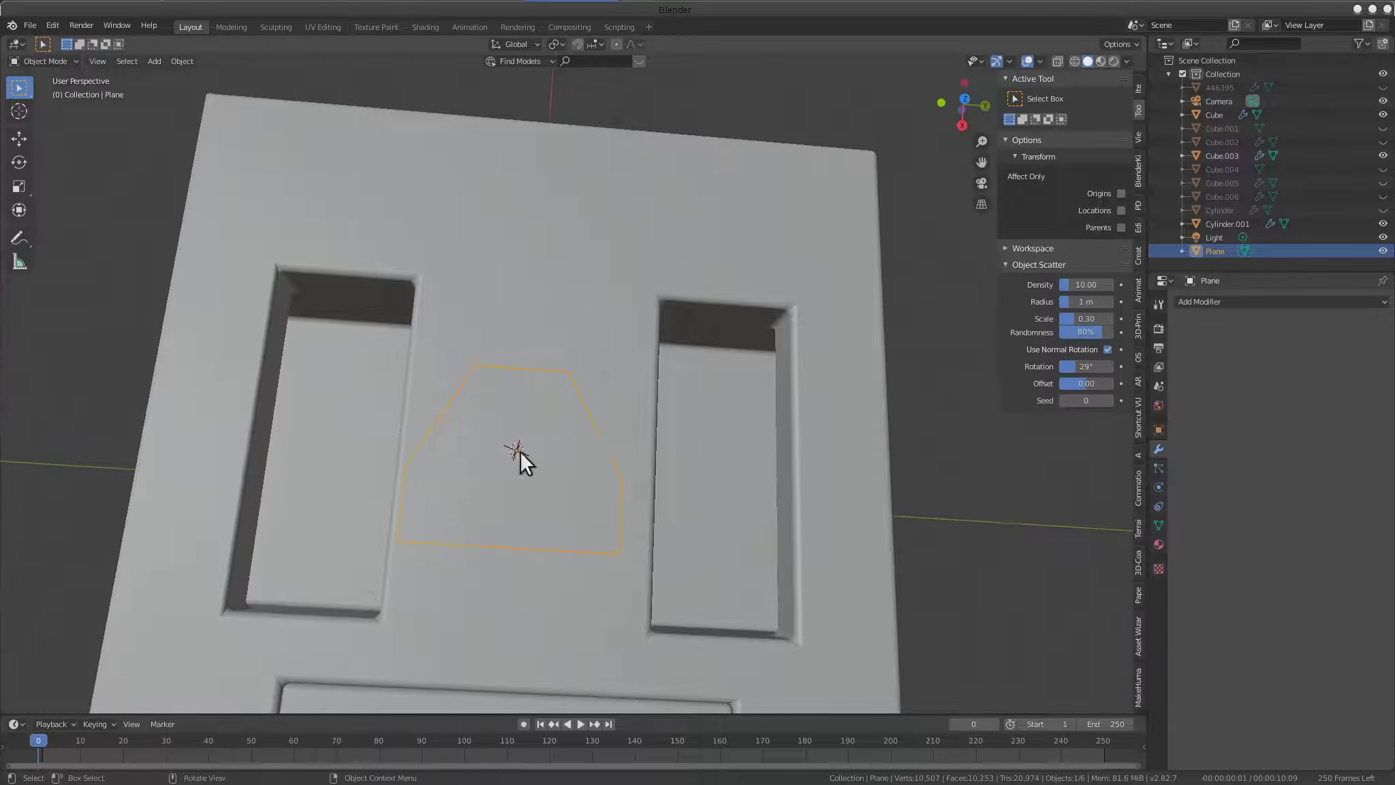
Move the shaped plane along the Y axis
middle_drag(470, 463, 652, 491)
key(g)
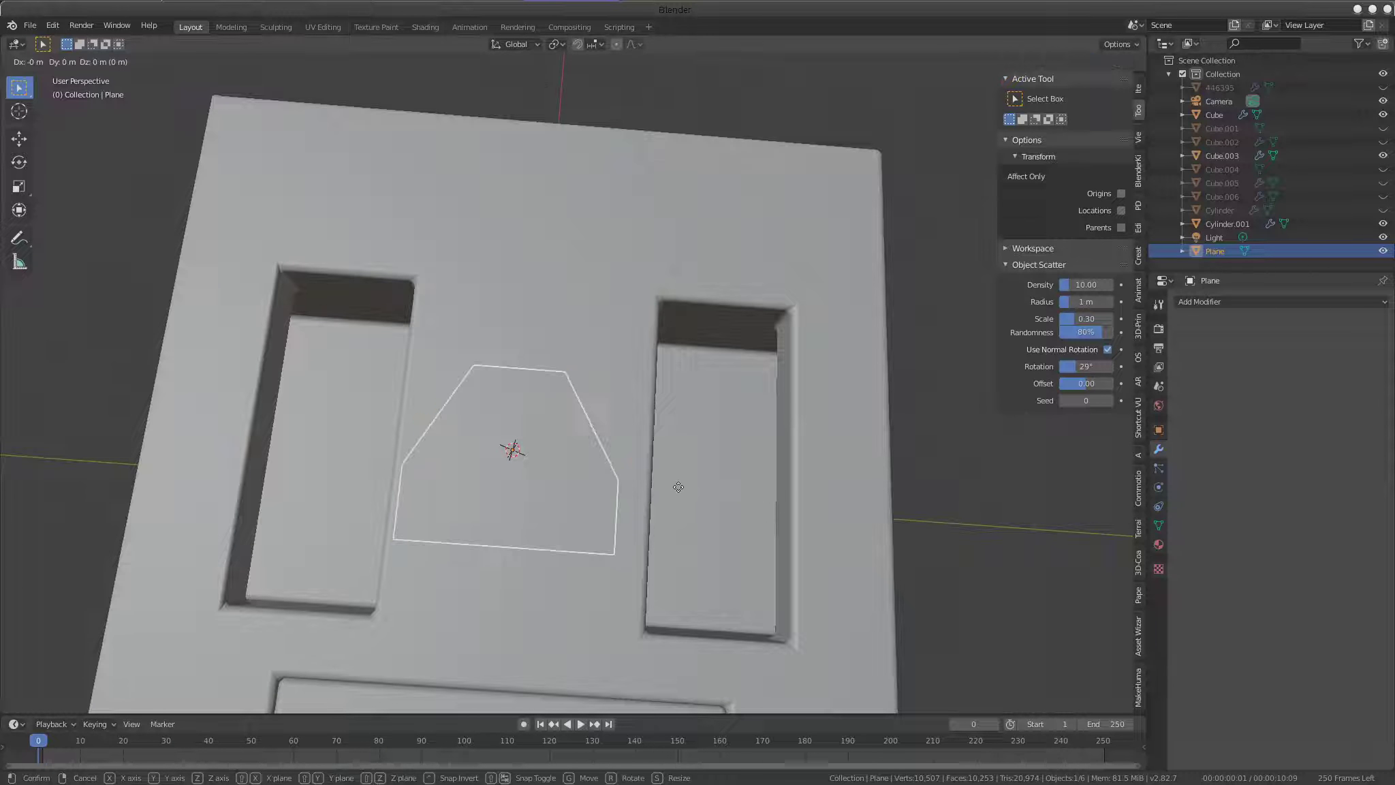
key(y)
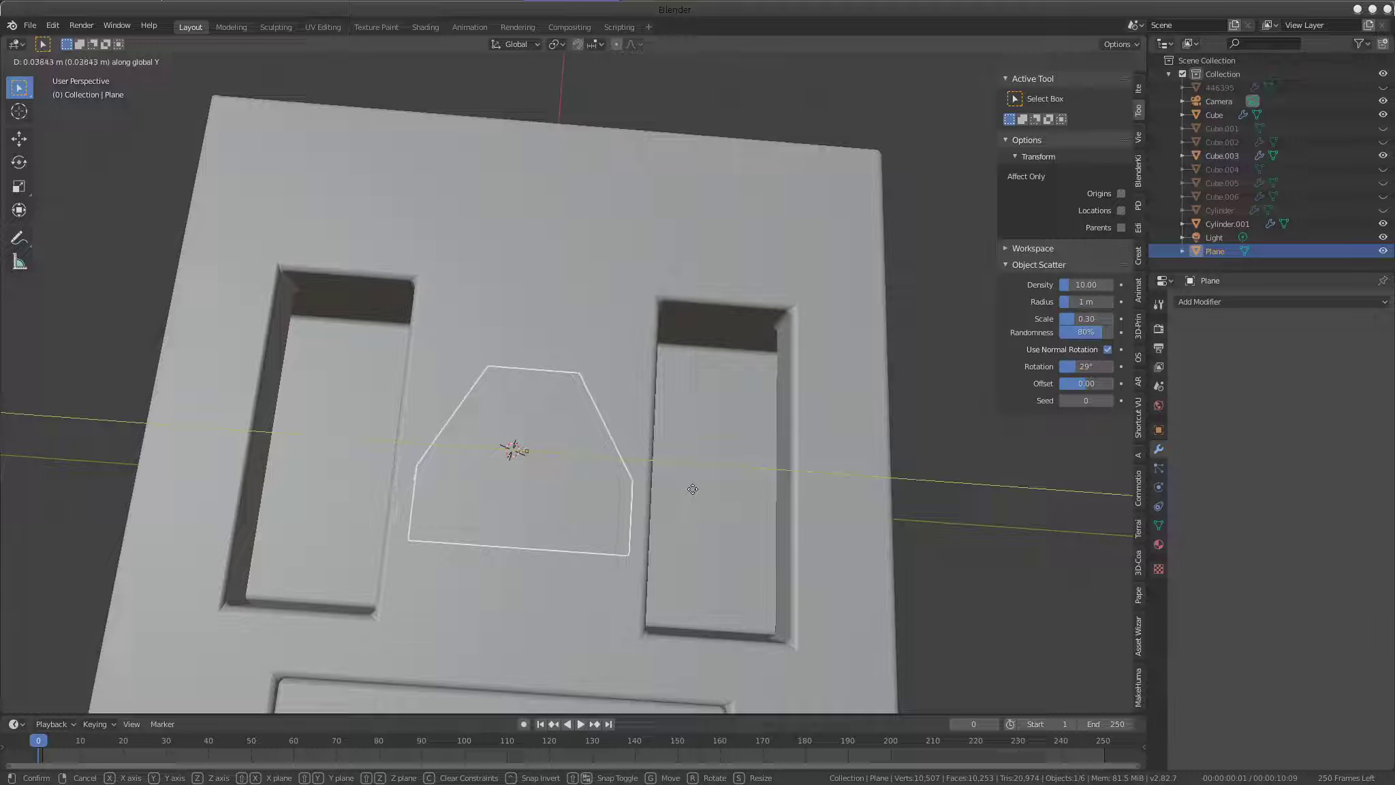
click(693, 488)
scroll(651, 555, down, 3)
mouse_move(650, 555)
middle_down()
mouse_move(698, 423)
mouse_move(620, 426)
middle_up()
scroll(620, 426, up, 2)
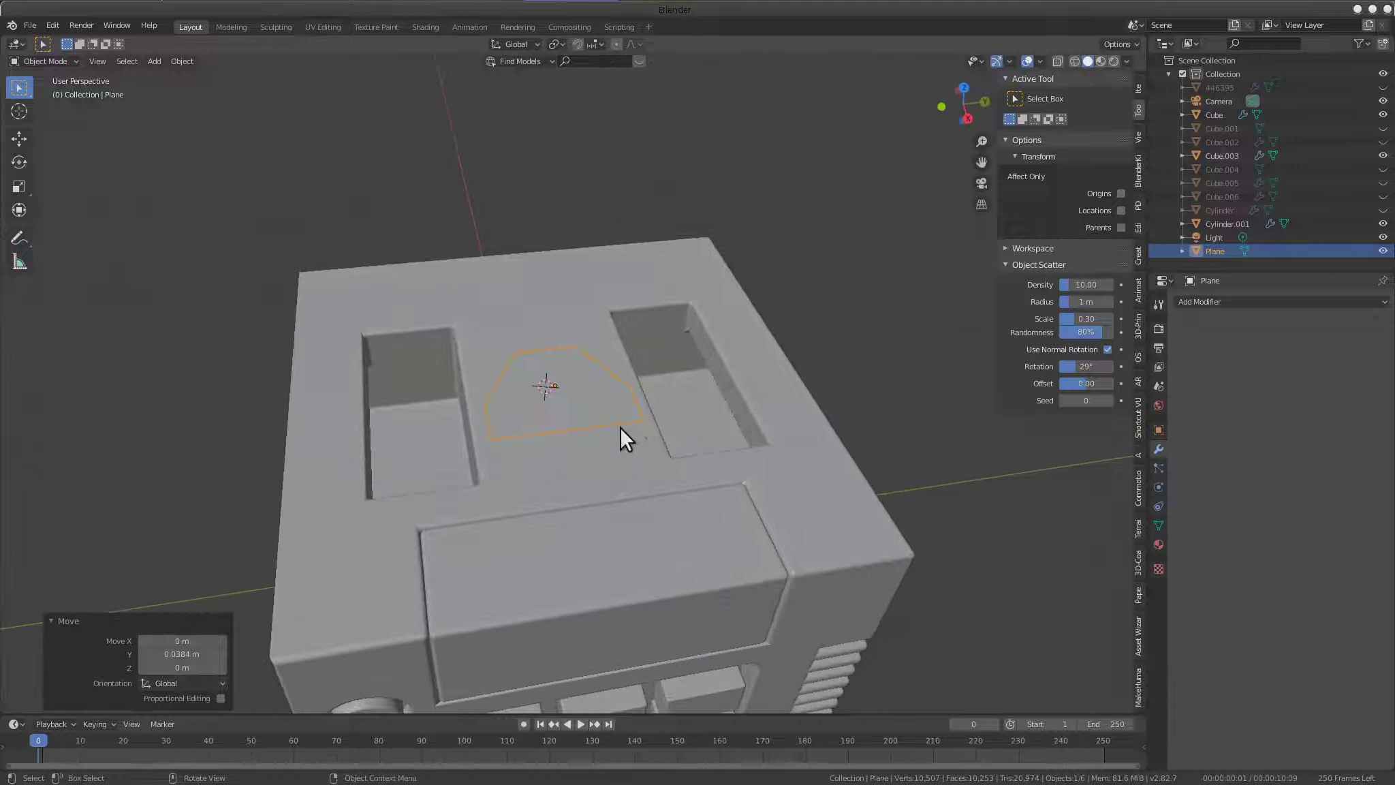
Extrude the plane upward into a solid six-sided block
key(Tab)
scroll(526, 405, up, 2)
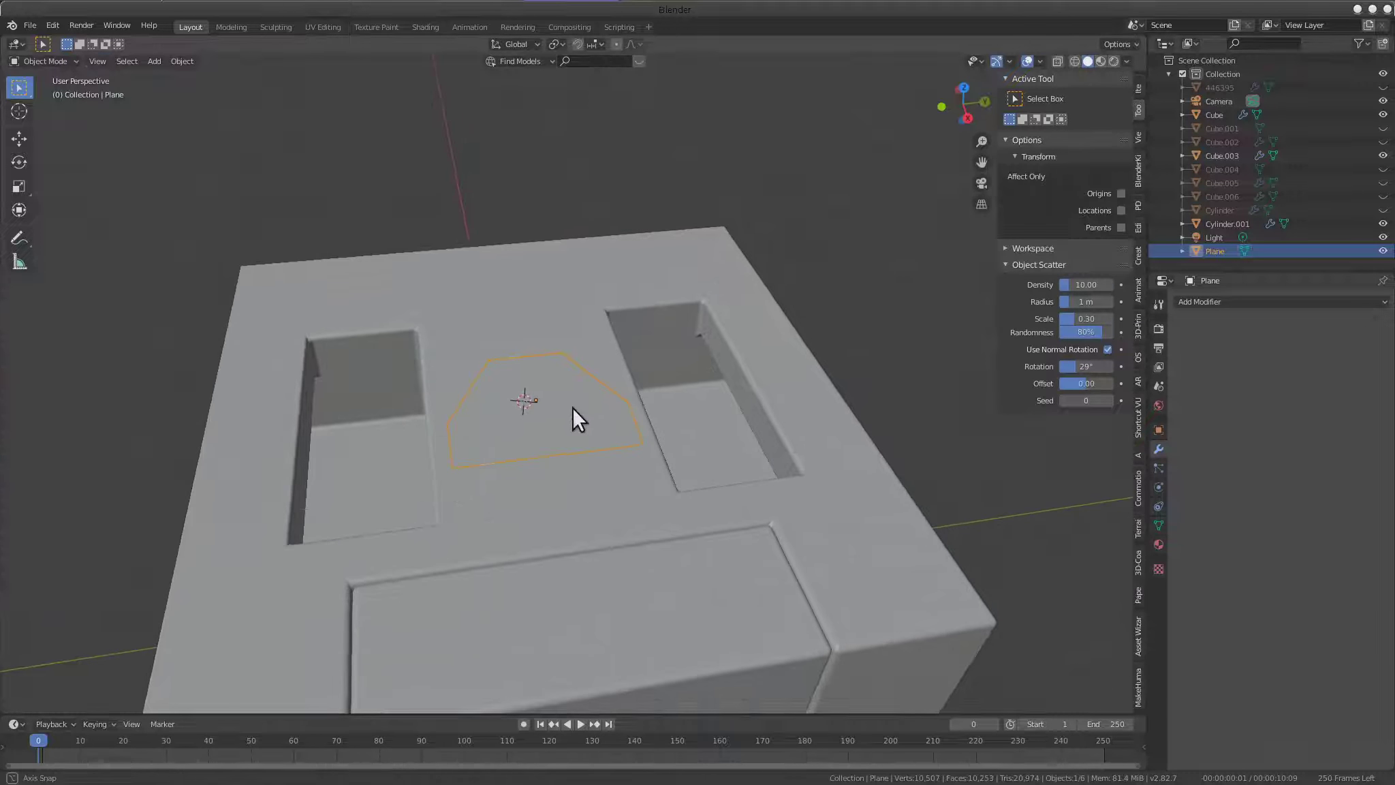
middle_drag(848, 426, 676, 426)
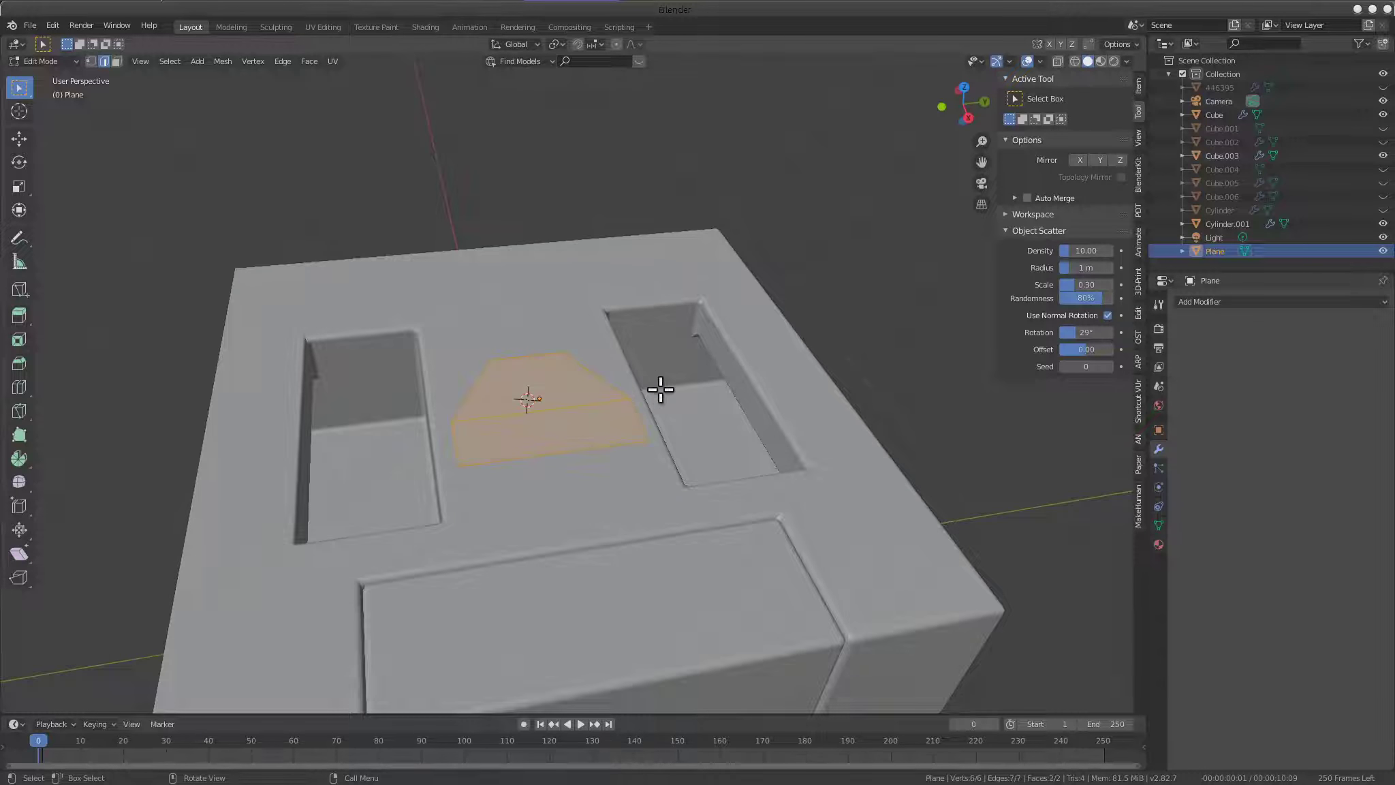
key(e)
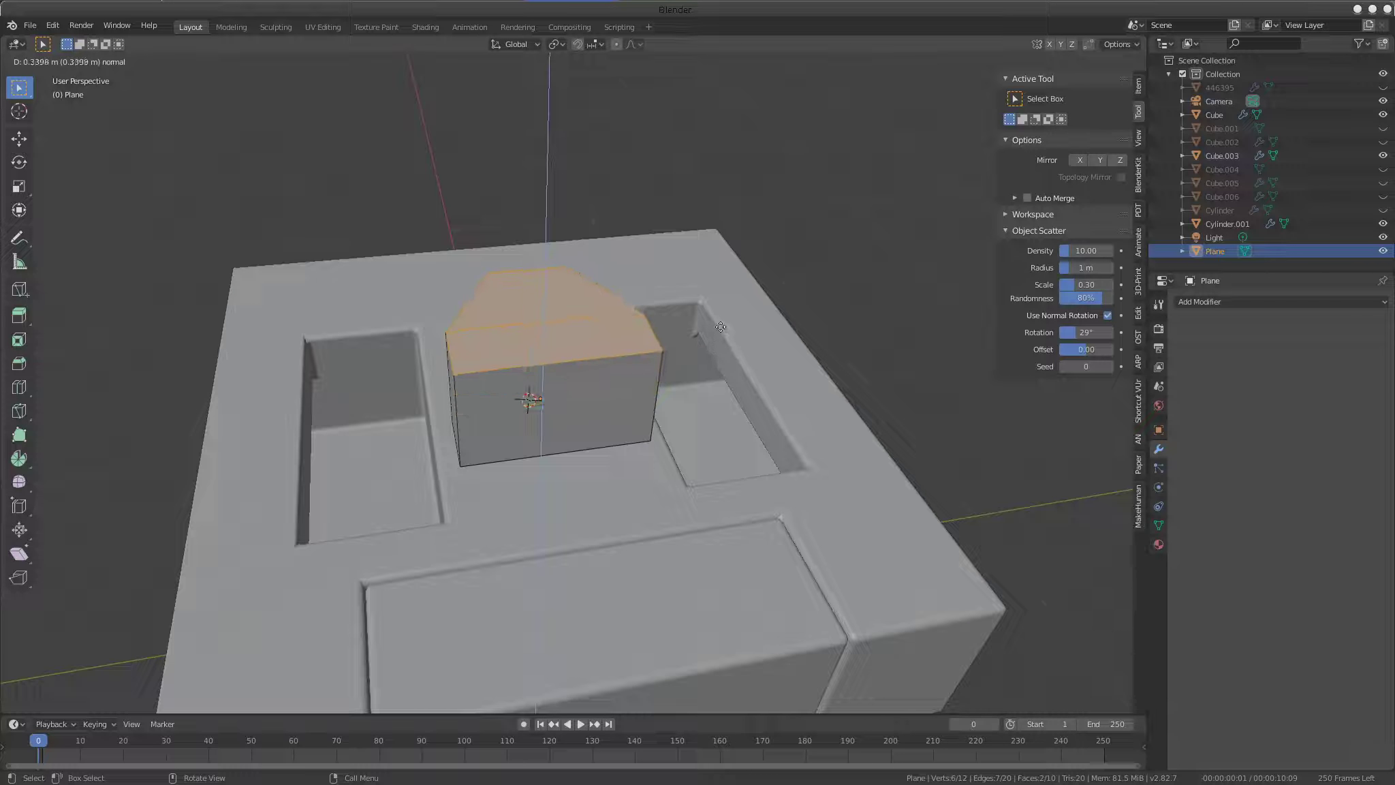
click(723, 320)
key(Tab)
middle_drag(684, 386, 730, 386)
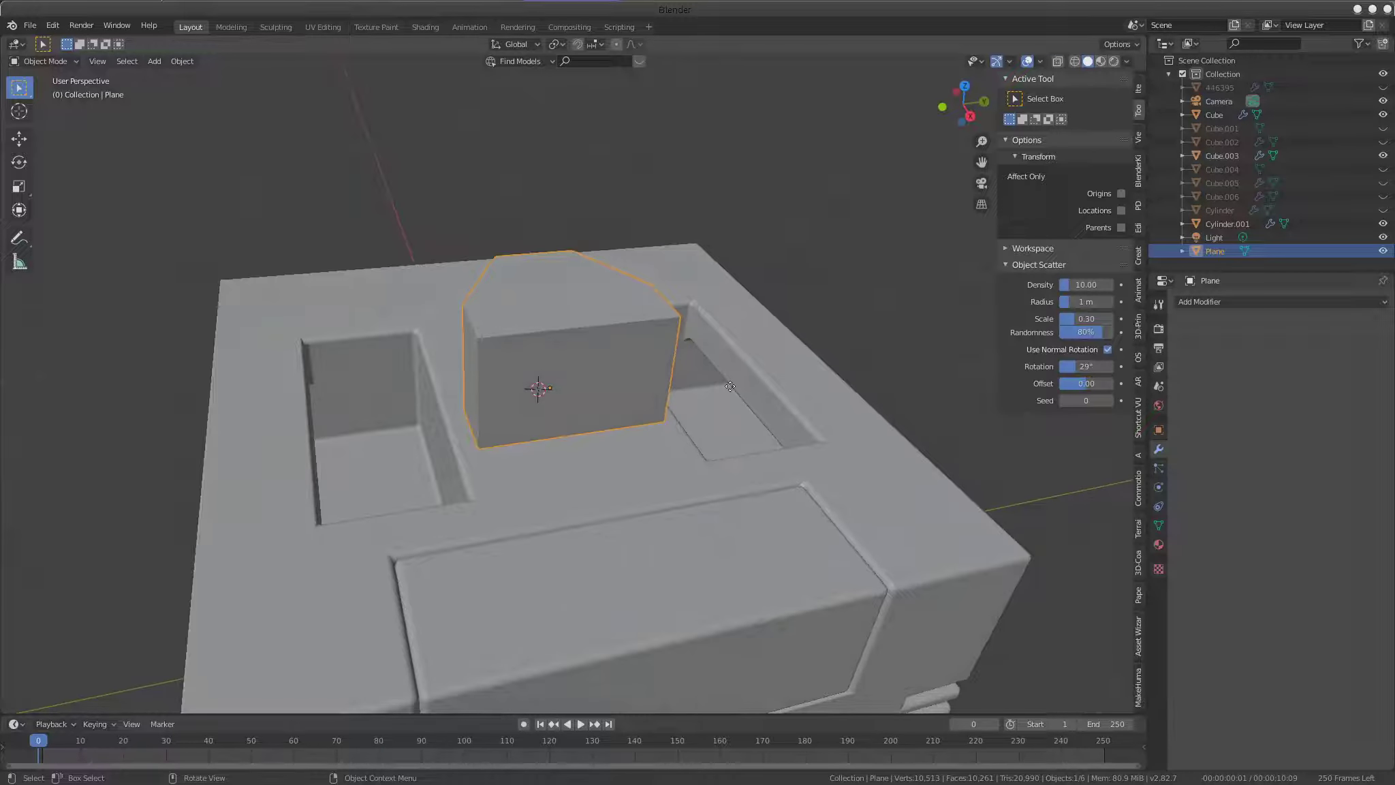
Lower the block 0.234 m along Z into the cube, leaving only the block selected
key(g)
key(z)
click(717, 442)
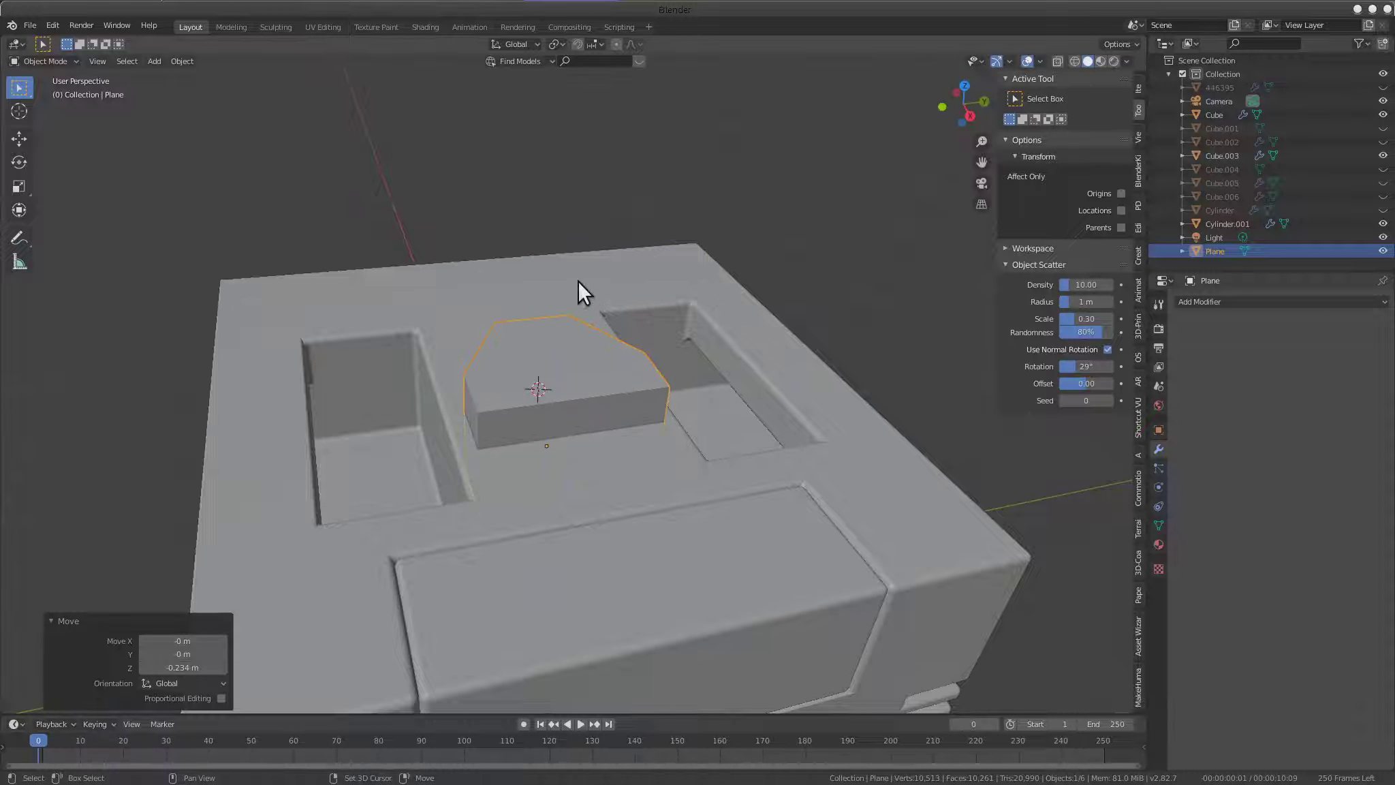
shift+click(578, 280)
click(581, 377)
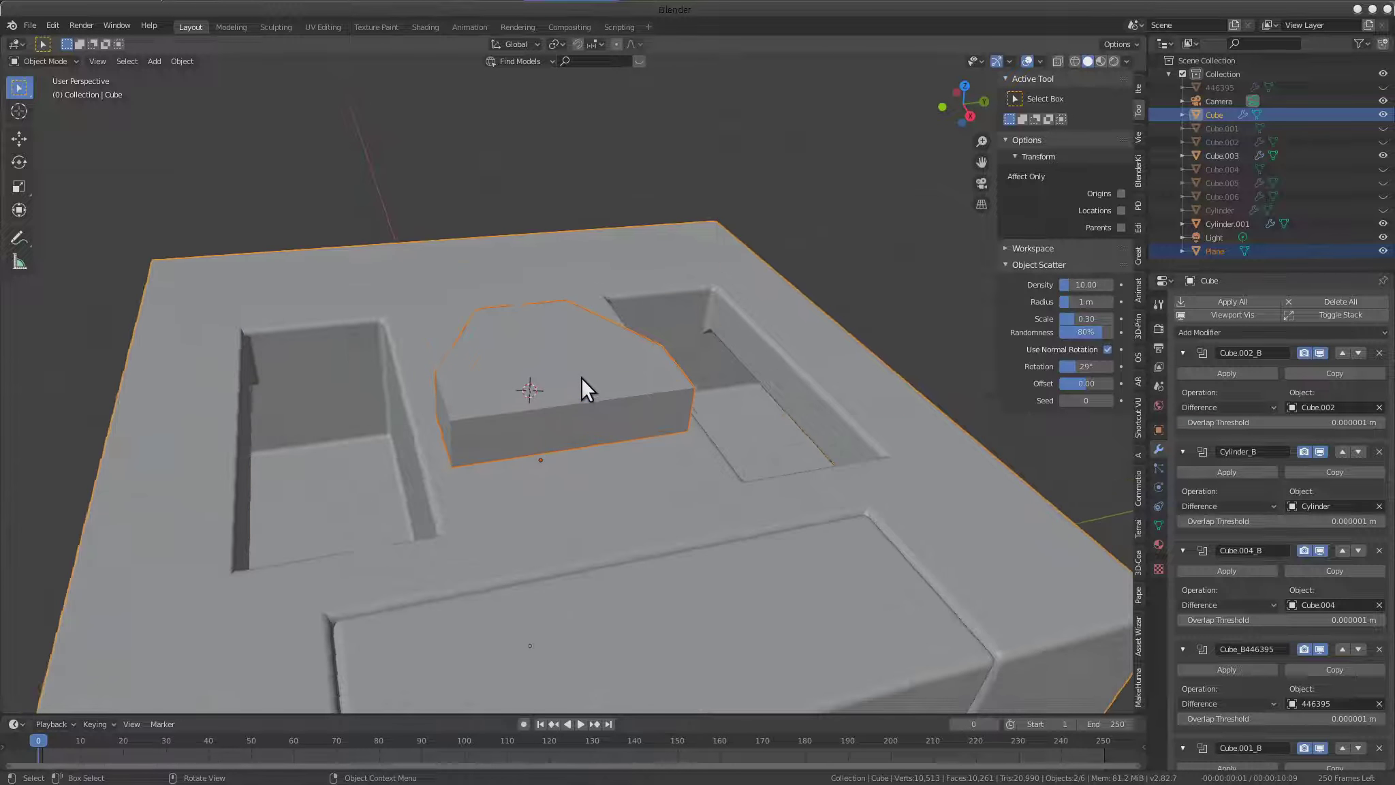
scroll(592, 388, up, 3)
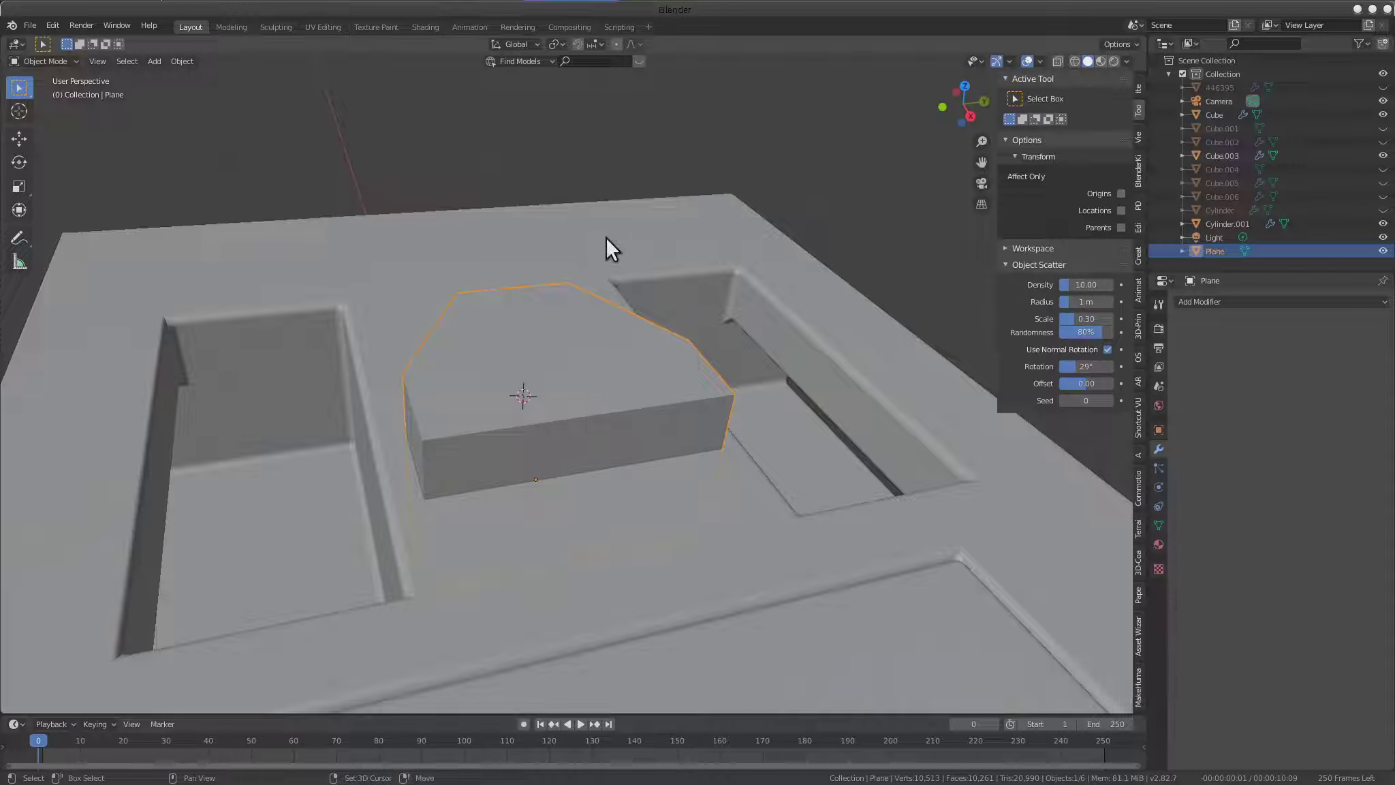
Cut the block's shape out of the cube with a boolean difference
shift+click(616, 361)
key(q)
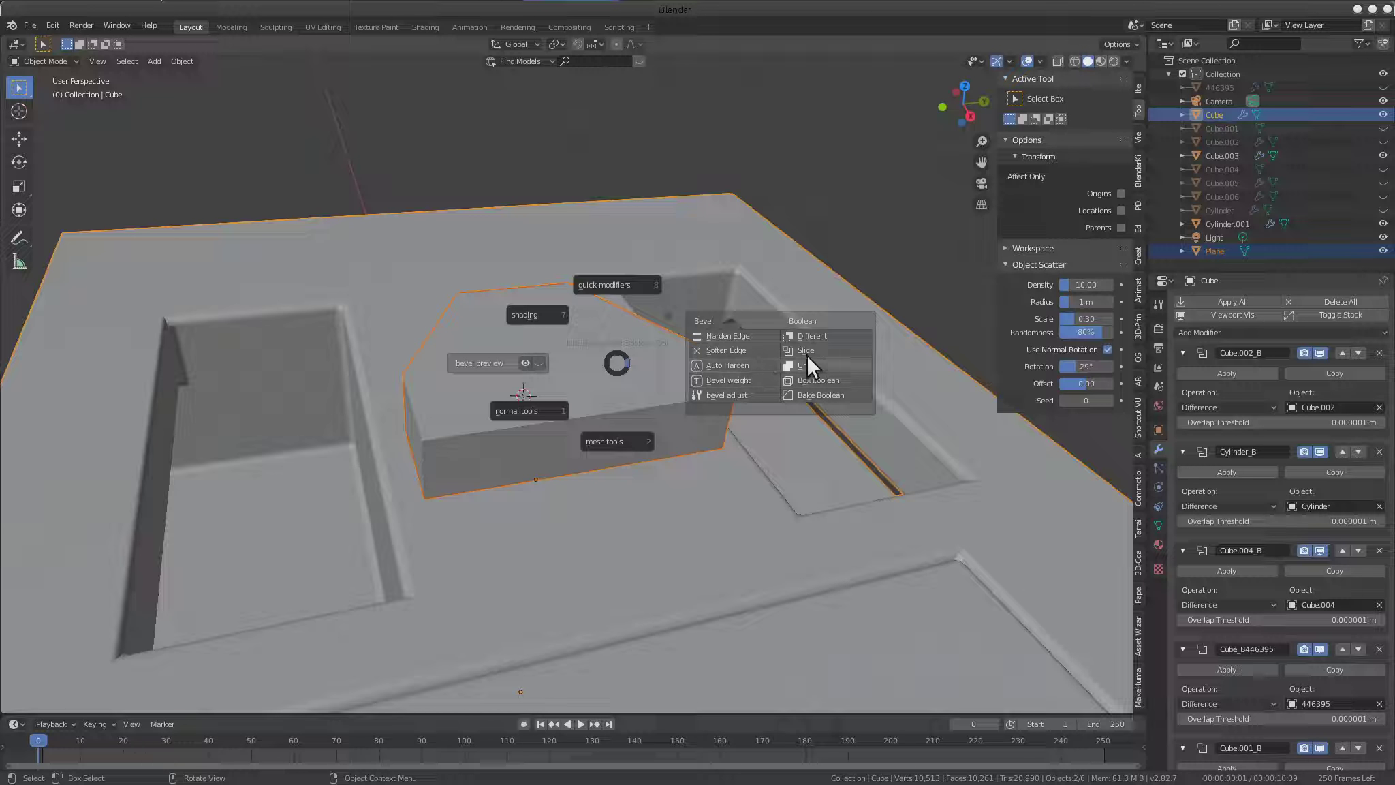
click(815, 336)
middle_drag(664, 405, 514, 522)
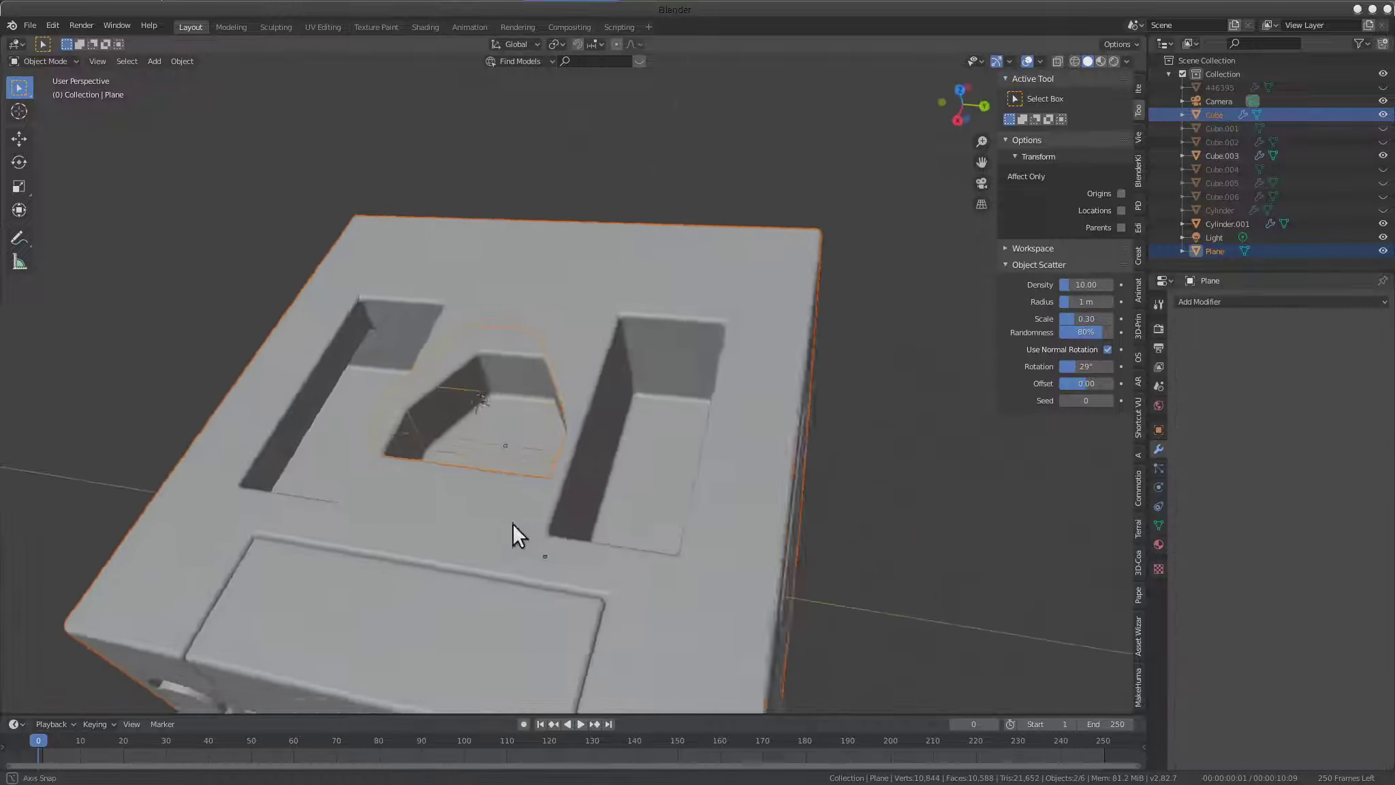
scroll(674, 479, up, 4)
mouse_move(675, 478)
middle_down()
mouse_move(636, 330)
mouse_move(652, 329)
mouse_move(607, 479)
mouse_move(654, 460)
mouse_move(645, 474)
mouse_move(426, 426)
mouse_move(452, 367)
mouse_move(554, 462)
mouse_move(664, 420)
mouse_move(651, 483)
mouse_move(613, 398)
mouse_move(614, 353)
mouse_move(612, 391)
mouse_move(630, 330)
mouse_move(639, 413)
mouse_move(678, 448)
mouse_move(695, 432)
mouse_move(669, 467)
middle_up()
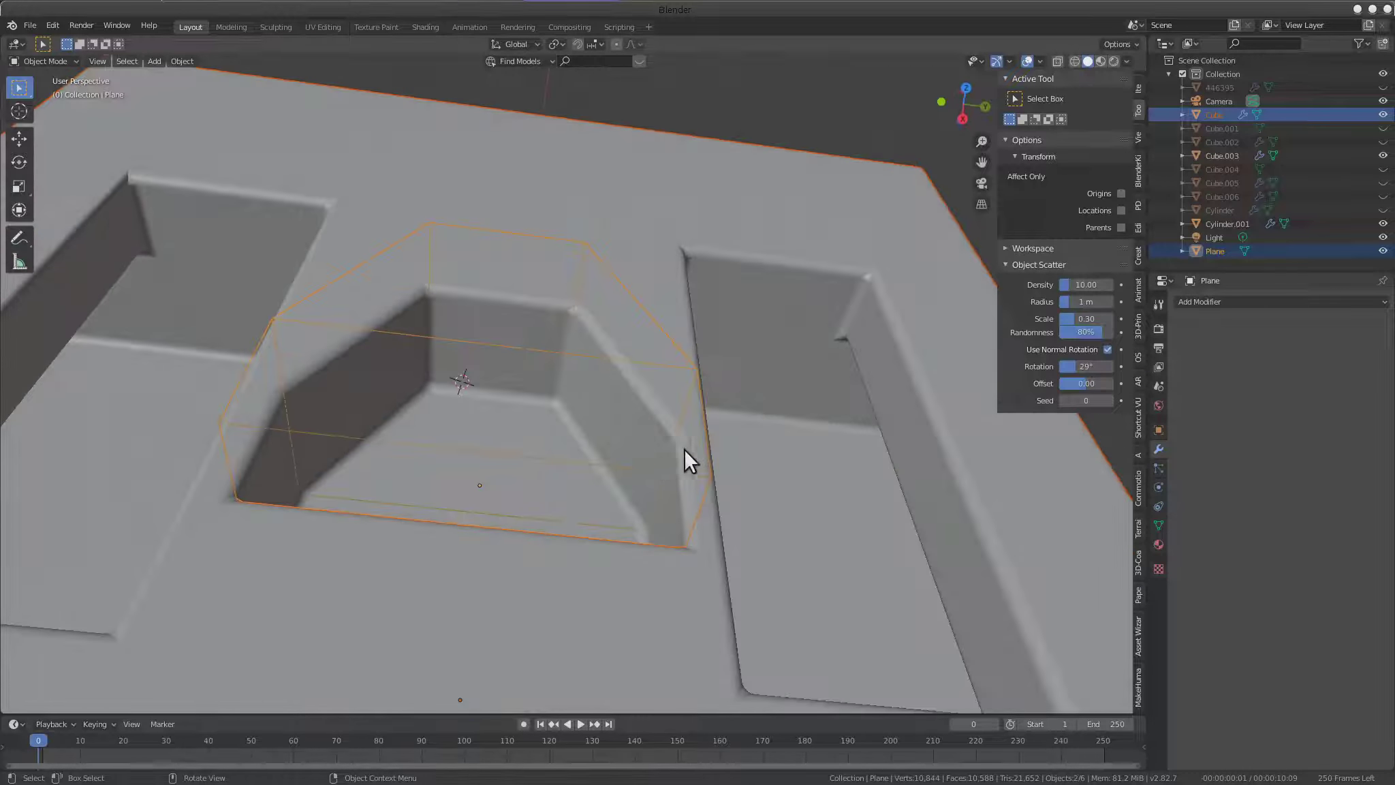
Scale the cutter block slightly down to 0.997
key(s)
right_click(790, 440)
click(629, 361)
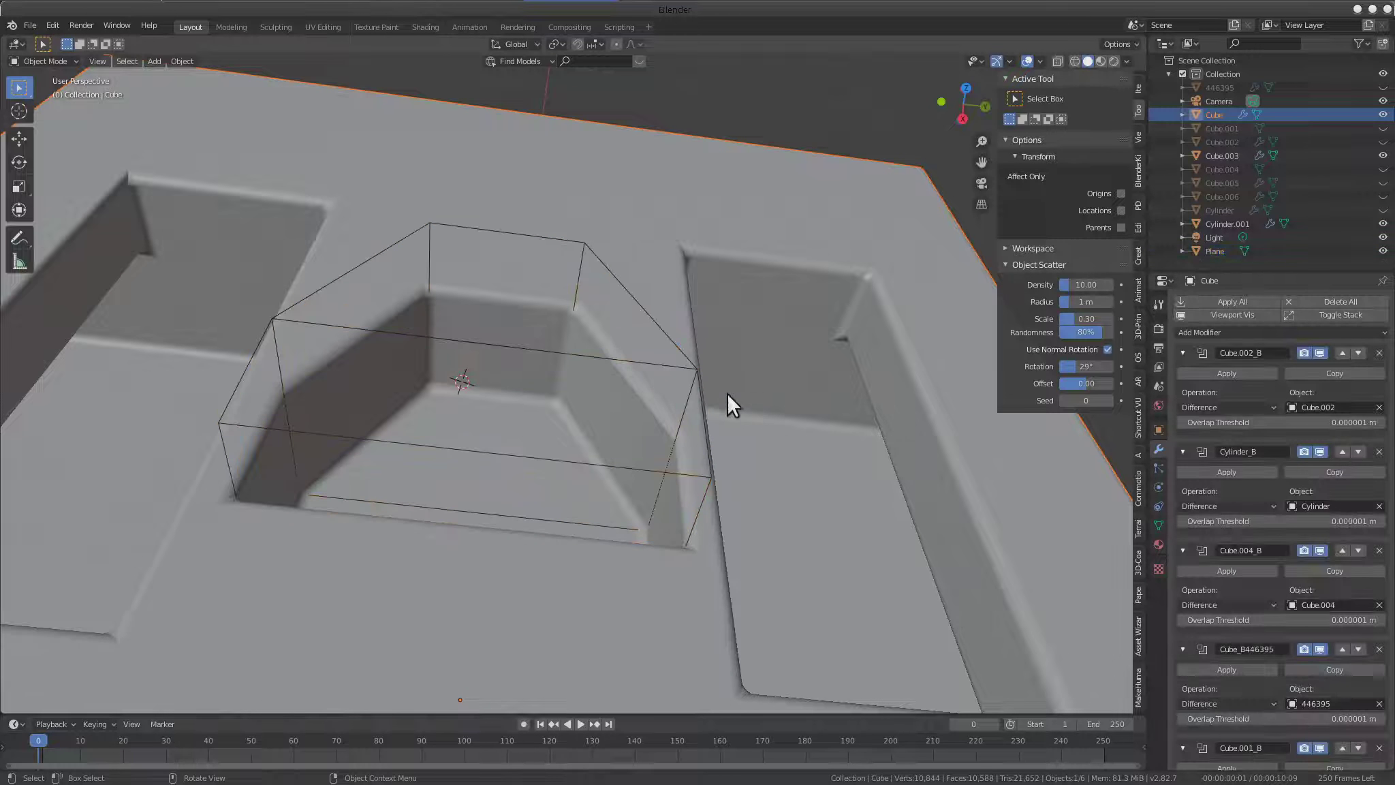
click(690, 364)
key(s)
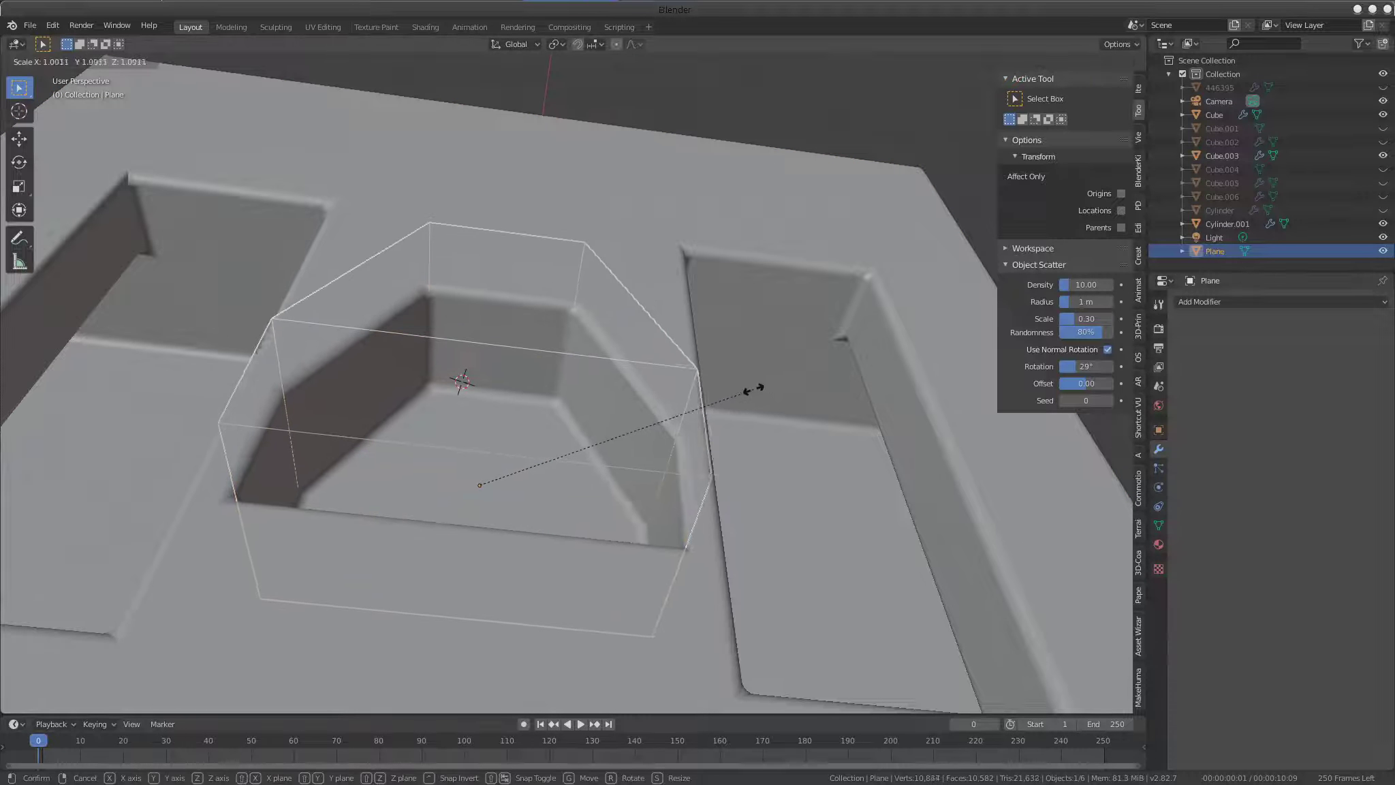
click(755, 390)
Raise the cutter block 0.134 m along Z
middle_drag(636, 424, 674, 400)
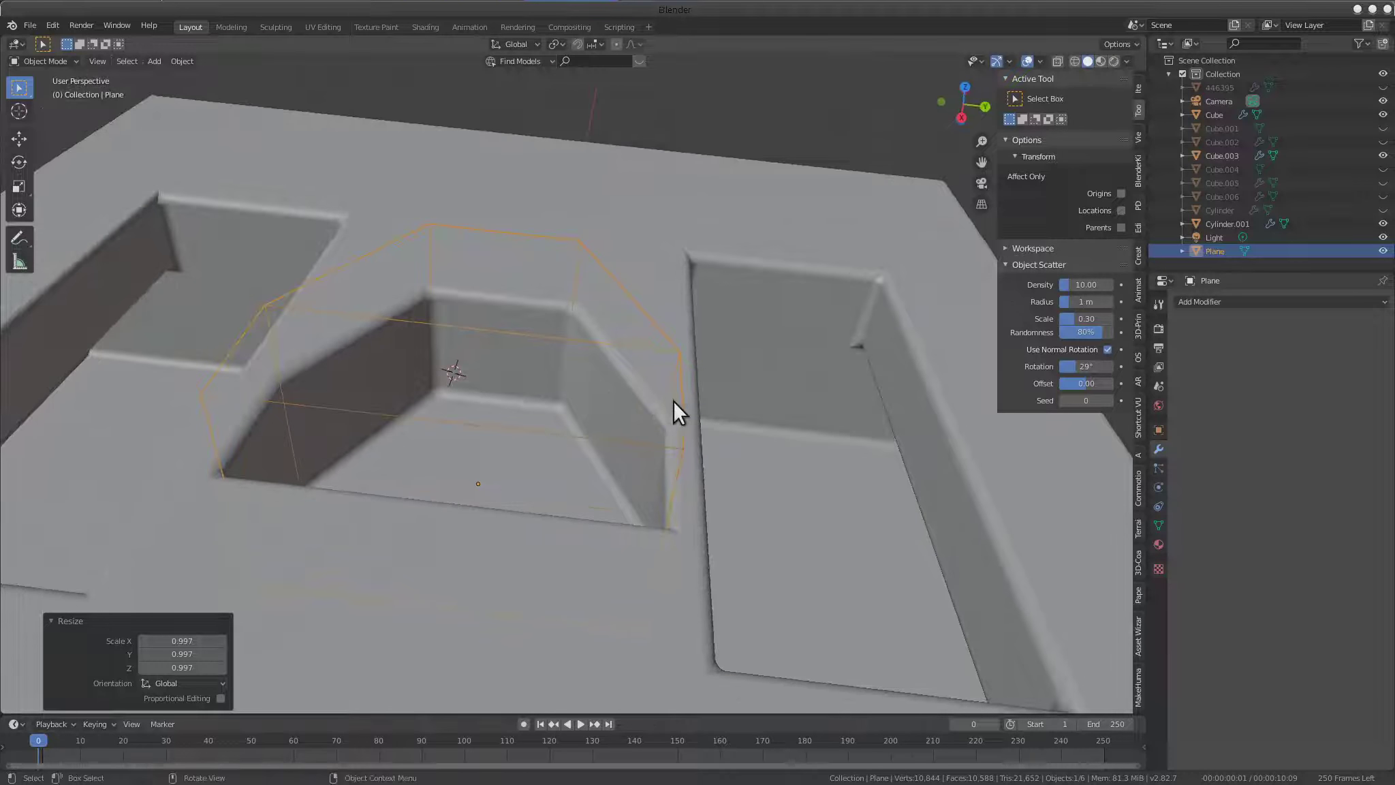
key(g)
key(z)
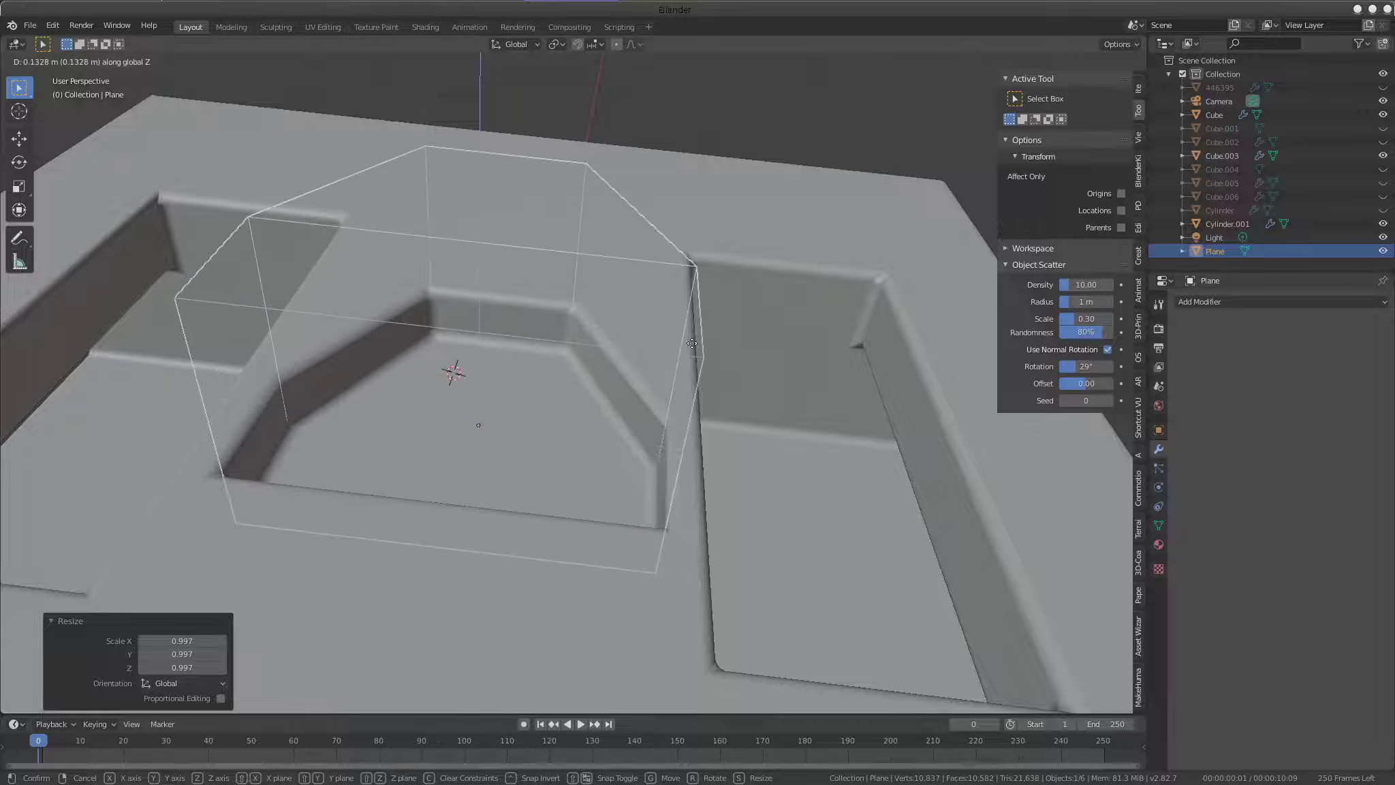
click(627, 438)
mouse_move(627, 437)
middle_down()
mouse_move(620, 357)
mouse_move(663, 383)
middle_up()
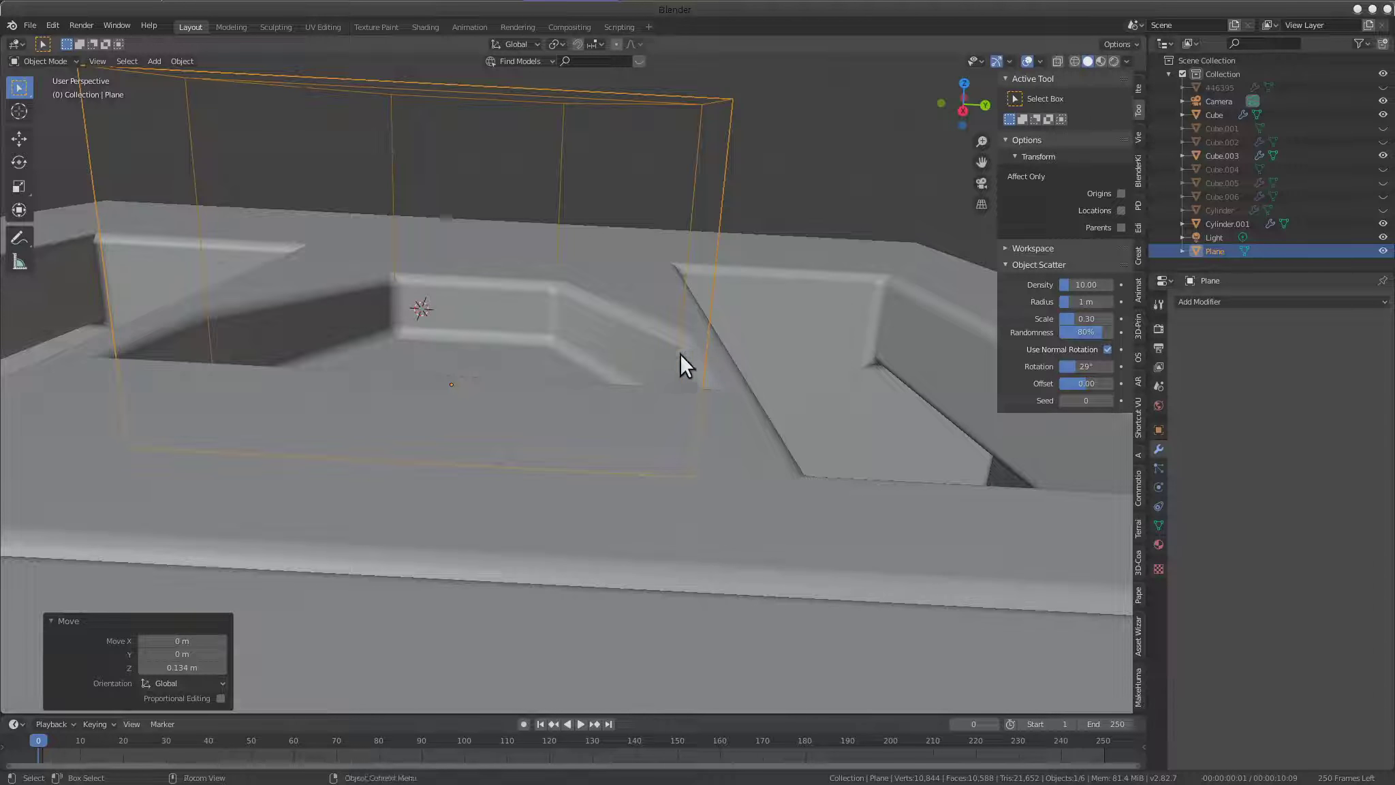
key(ctrl+Tab)
Enter Edit Mode on the Plane cutter and add a loop cut across it
click(769, 336)
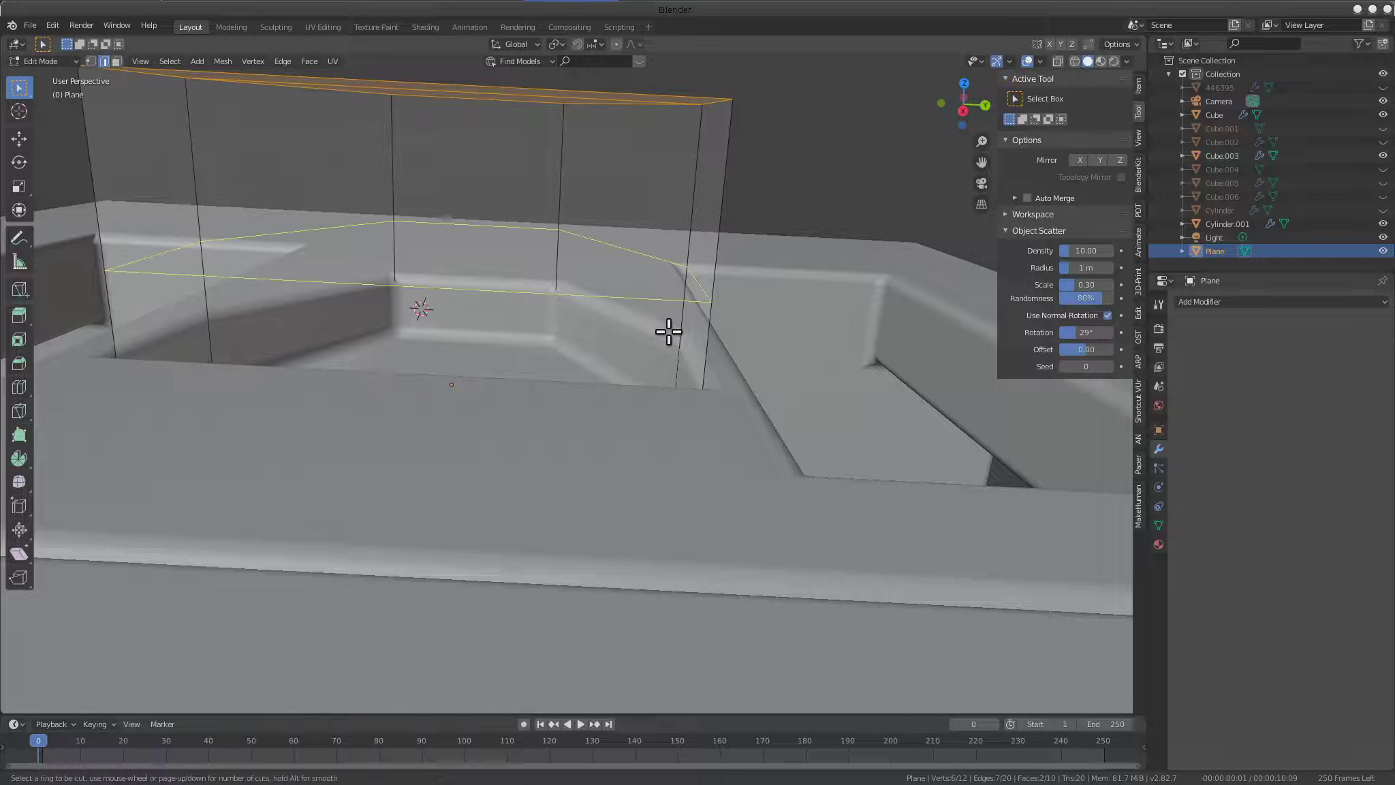
click(668, 331)
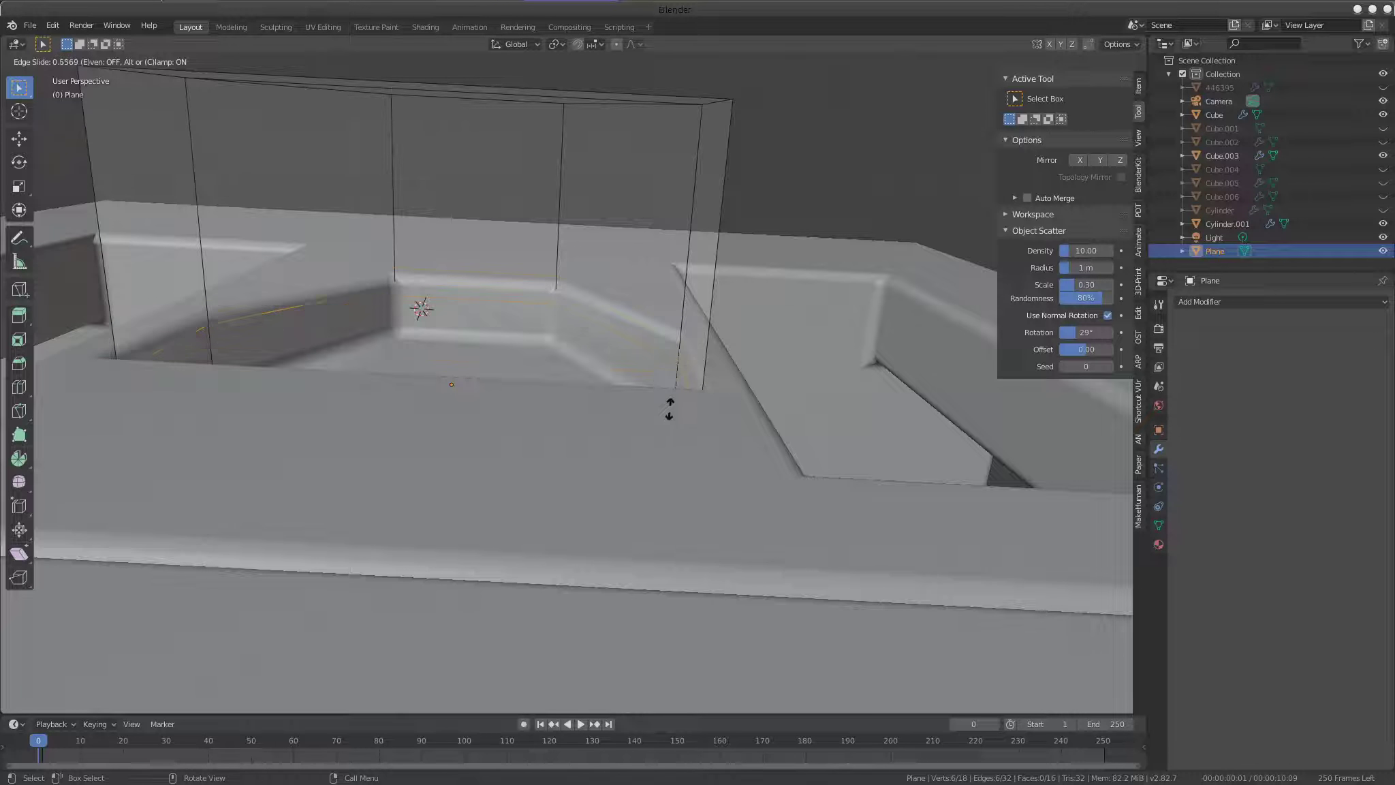
click(679, 376)
mouse_move(679, 377)
middle_down()
mouse_move(598, 460)
mouse_move(638, 420)
mouse_move(763, 368)
mouse_move(644, 296)
mouse_move(654, 324)
mouse_move(610, 374)
mouse_move(760, 274)
middle_up()
Scale the cutter's two inner faces down to 0.663, then exit Edit Mode
click(787, 299)
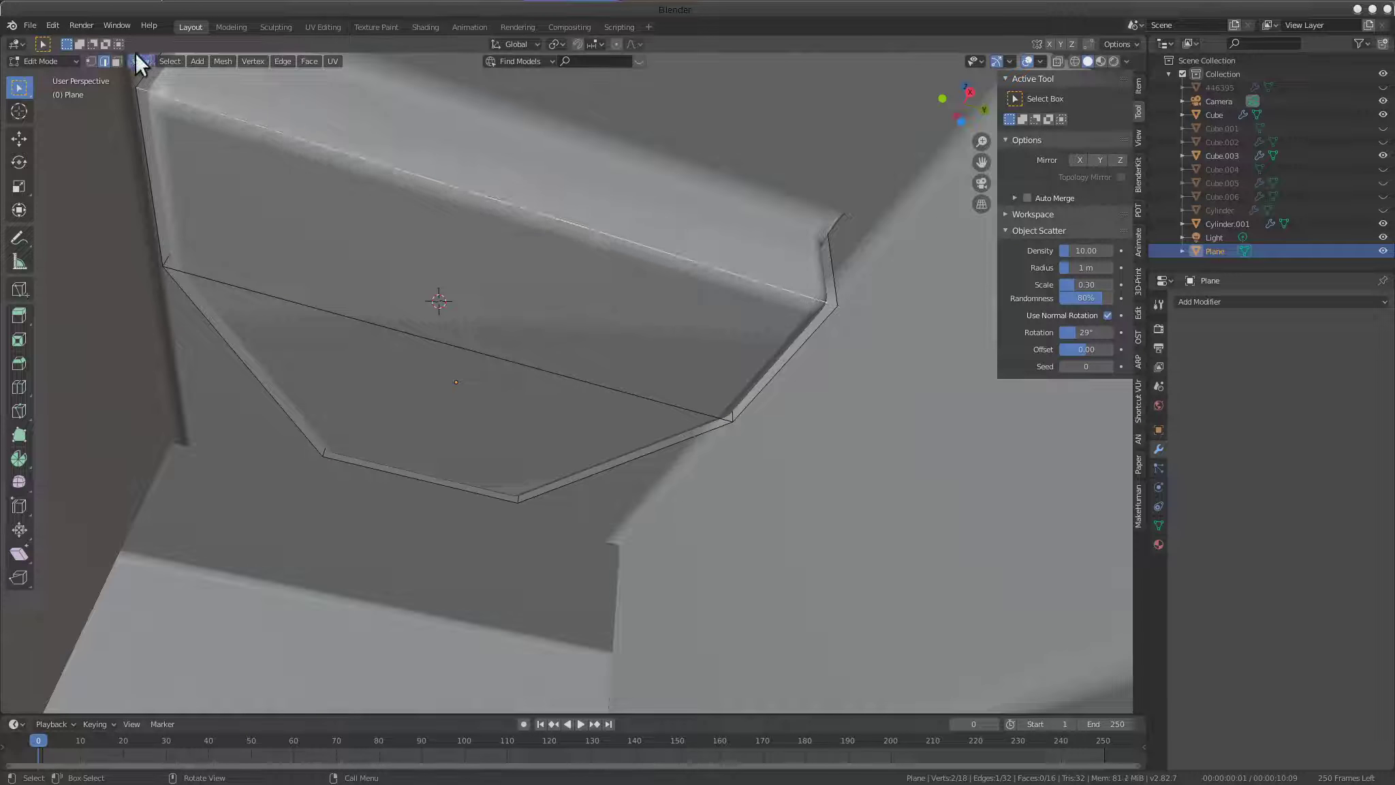
click(118, 60)
click(430, 261)
shift+click(439, 393)
mouse_move(439, 393)
middle_down()
mouse_move(542, 186)
mouse_move(591, 482)
mouse_move(650, 468)
mouse_move(847, 490)
middle_up()
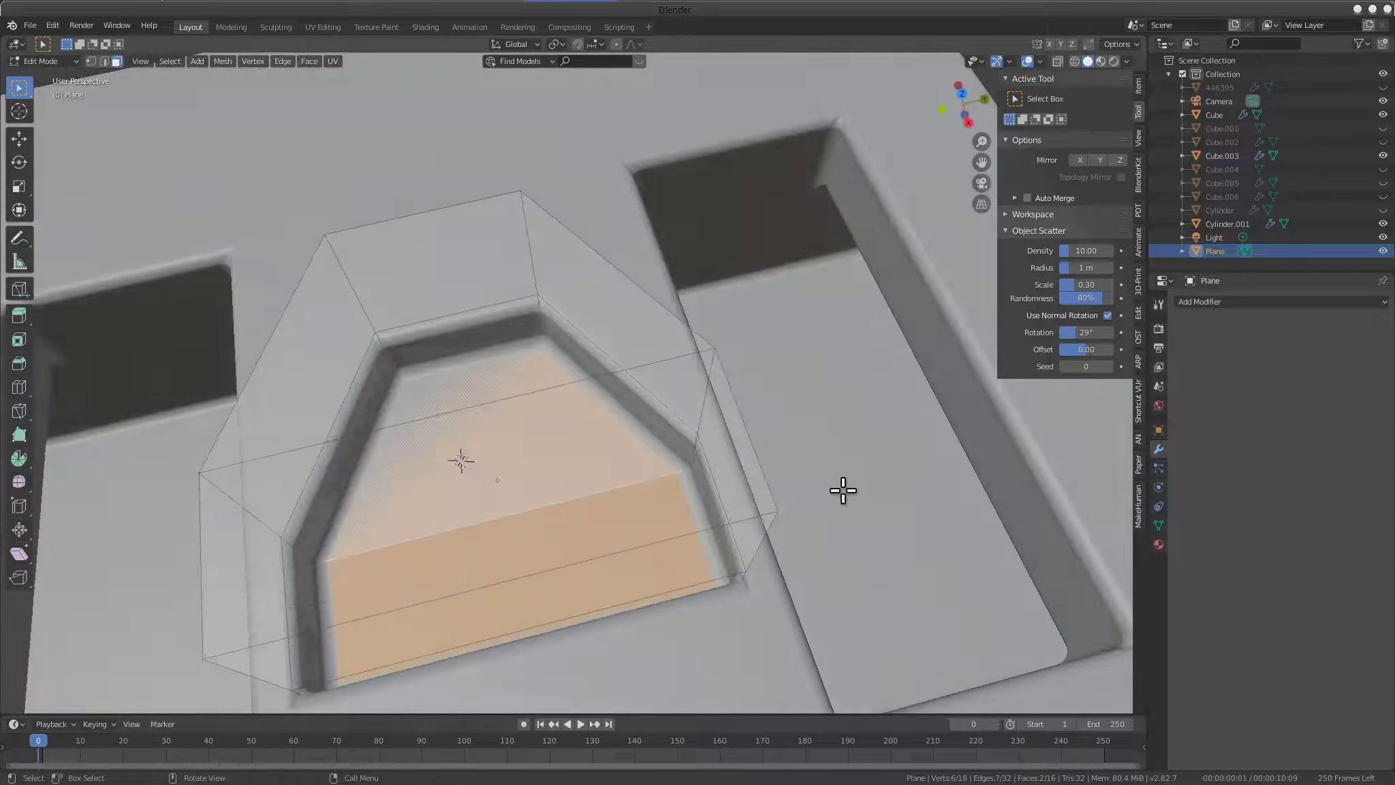
key(s)
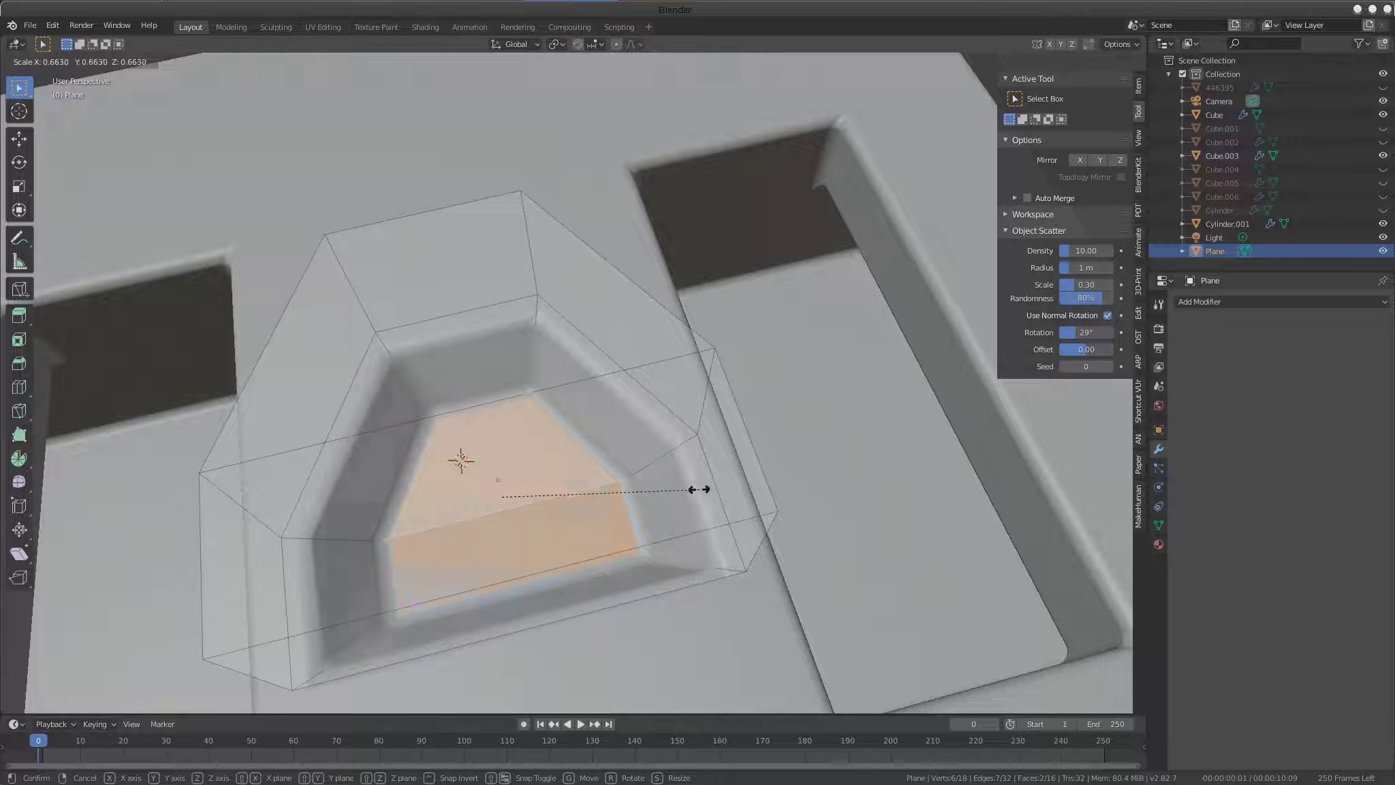
click(693, 491)
key(Tab)
Check the Cube's boolean modifiers, then reselect the Plane cutter and view from the side
click(635, 351)
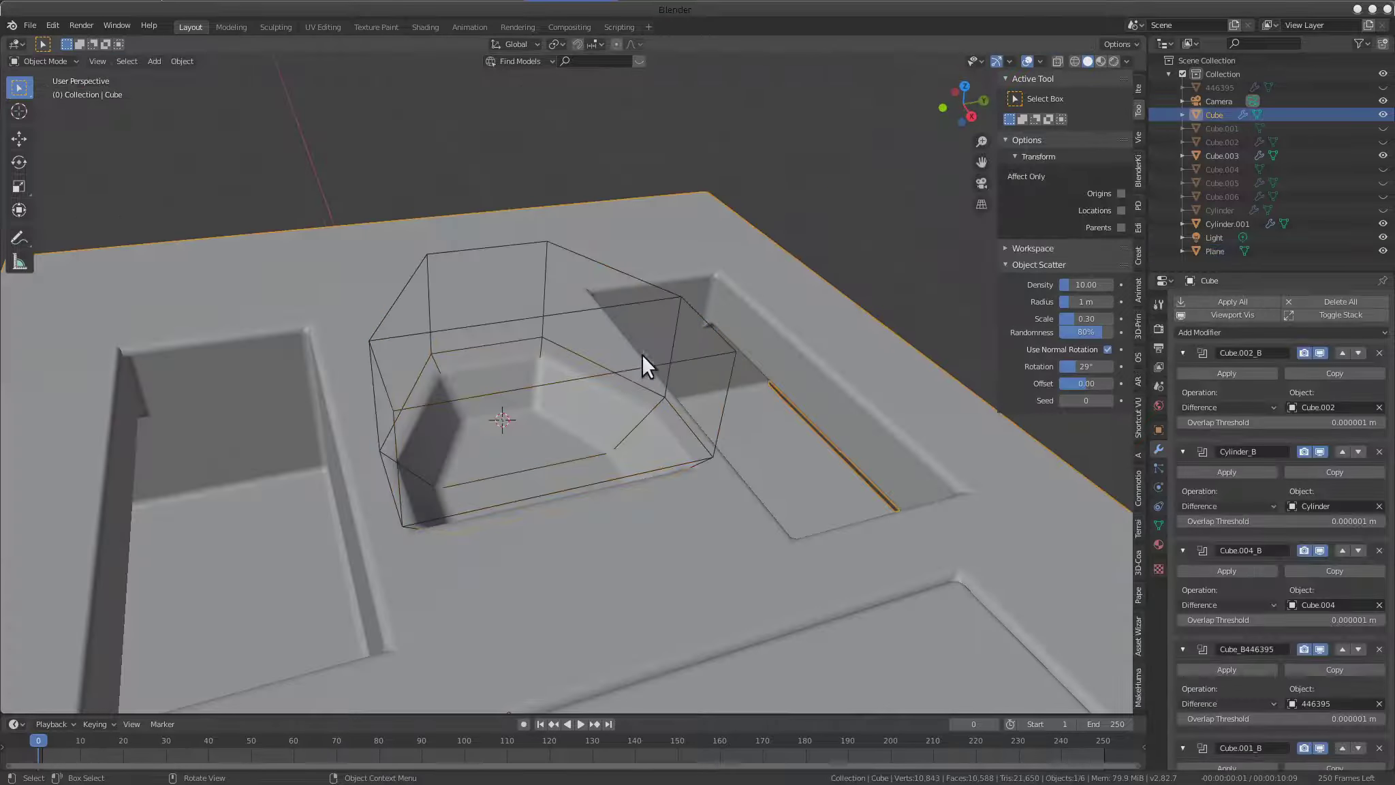
scroll(674, 304, down, 2)
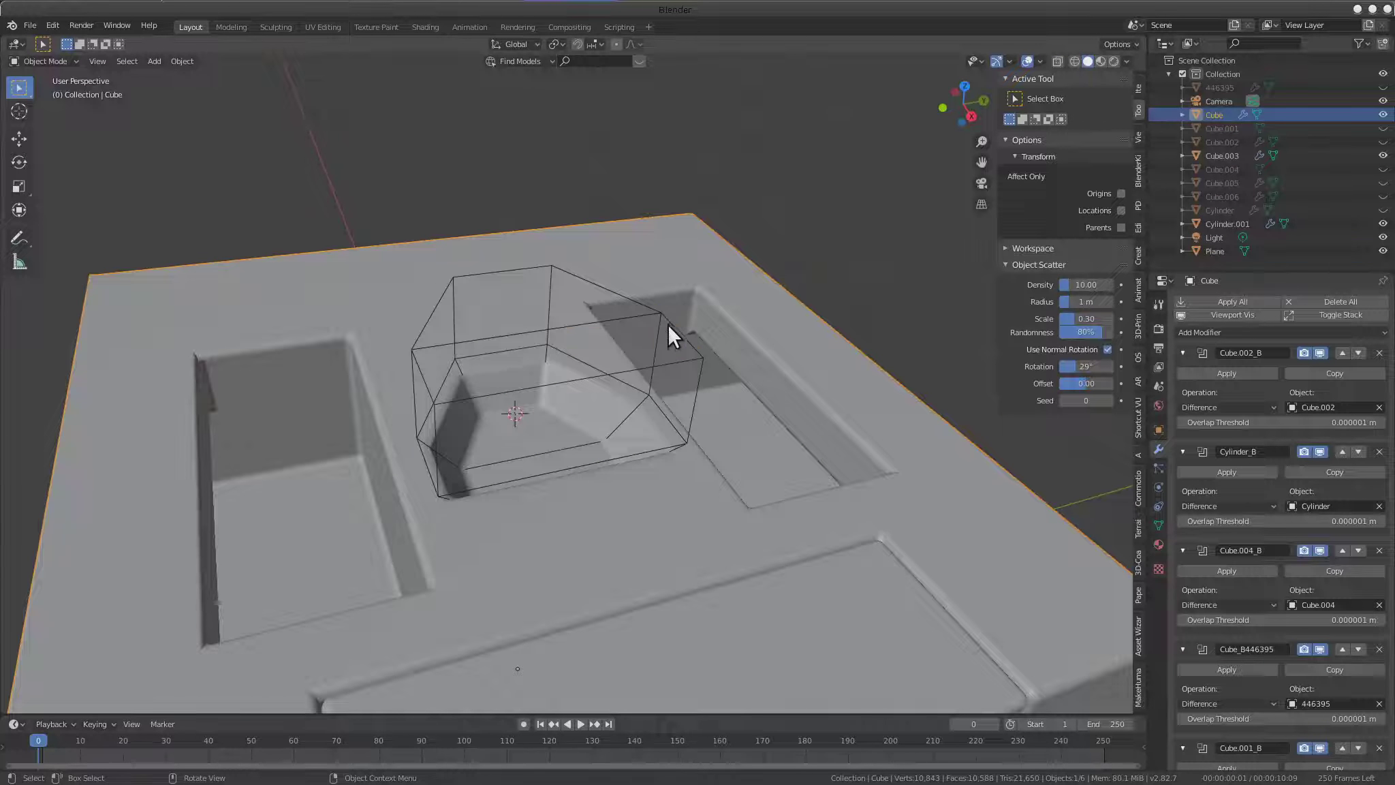
click(667, 323)
scroll(707, 465, down, 3)
mouse_move(709, 467)
middle_down()
mouse_move(460, 514)
mouse_move(564, 640)
mouse_move(791, 471)
mouse_move(674, 448)
mouse_move(419, 593)
mouse_move(803, 363)
mouse_move(718, 365)
mouse_move(581, 436)
mouse_move(558, 424)
mouse_move(374, 438)
mouse_move(408, 435)
middle_up()
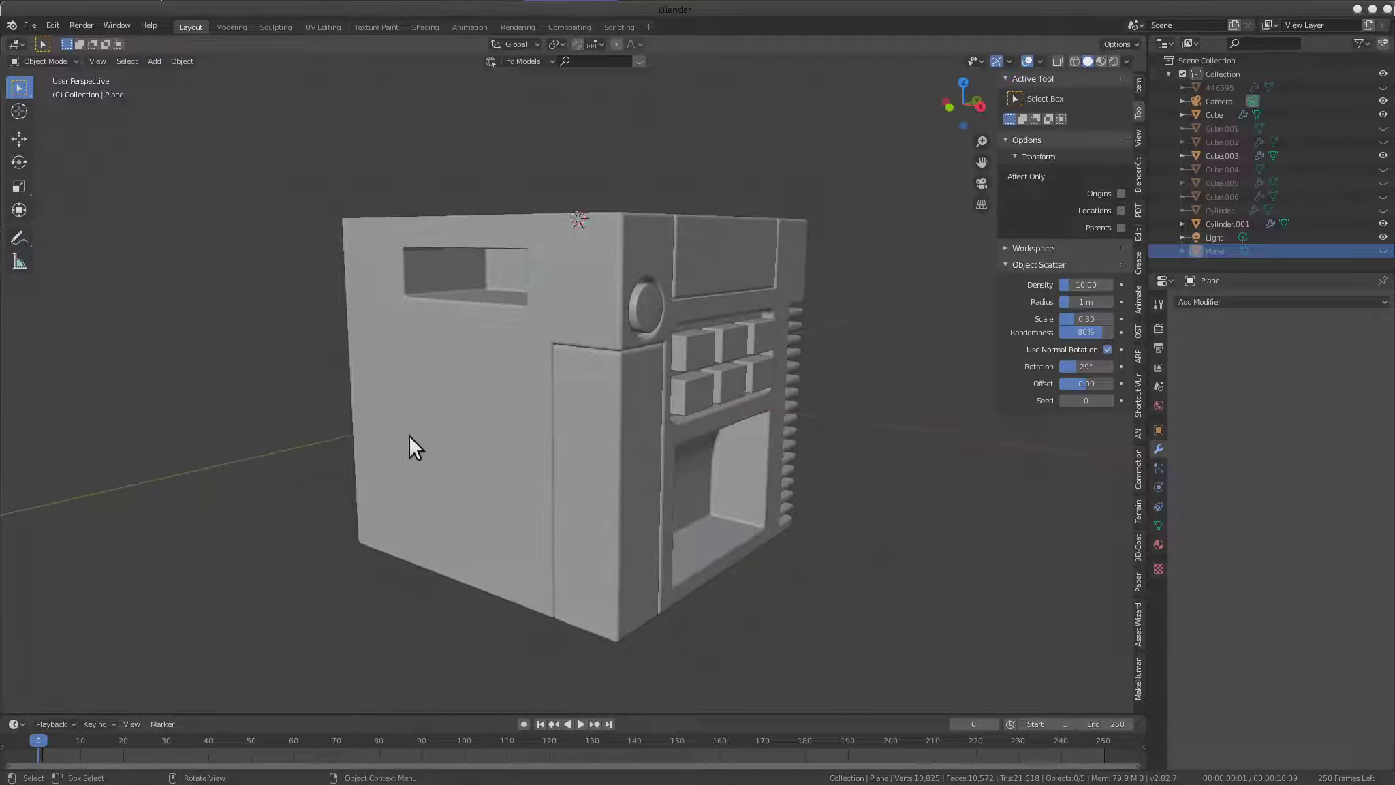
Add a new plane and rotate it 90°
scroll(506, 453, up, 3)
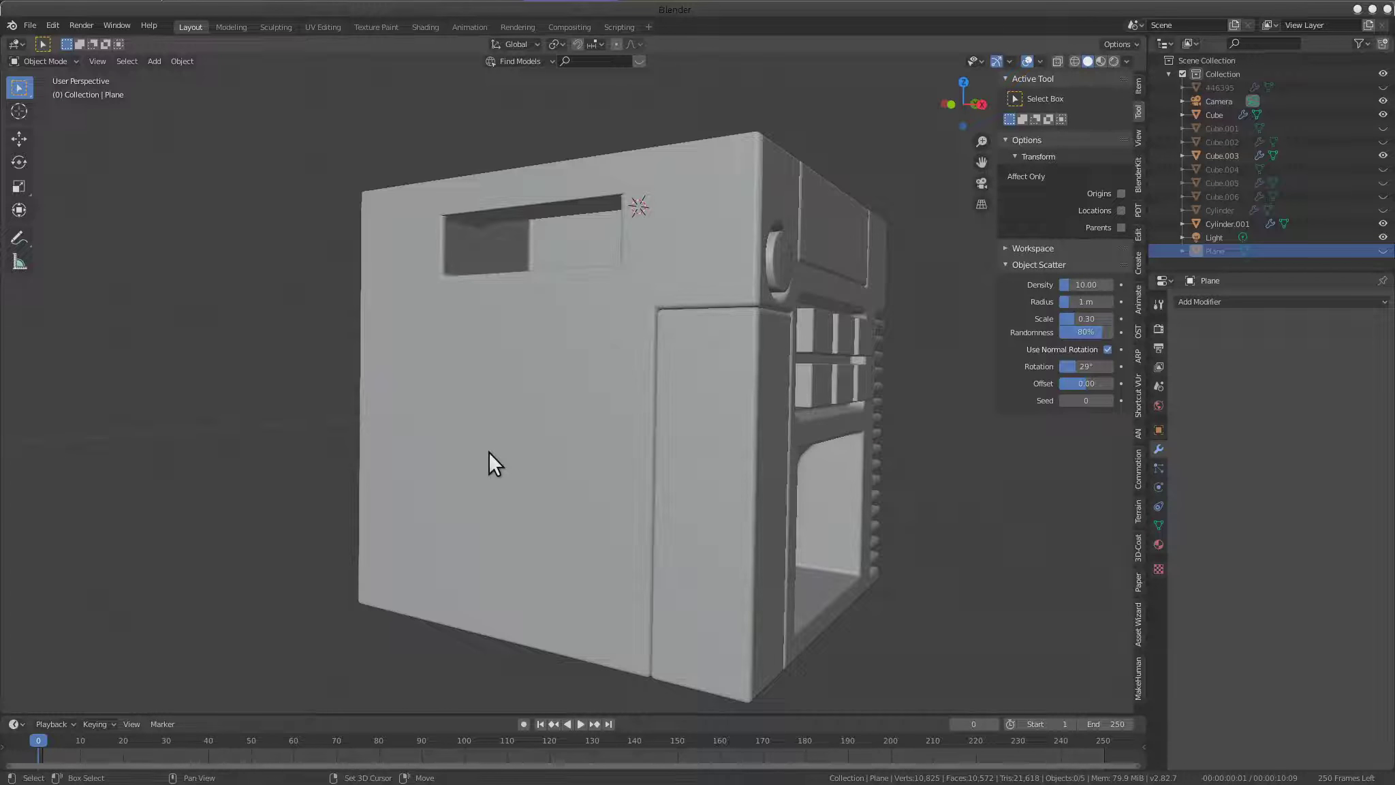
middle_drag(506, 431, 574, 412)
key(shift+a)
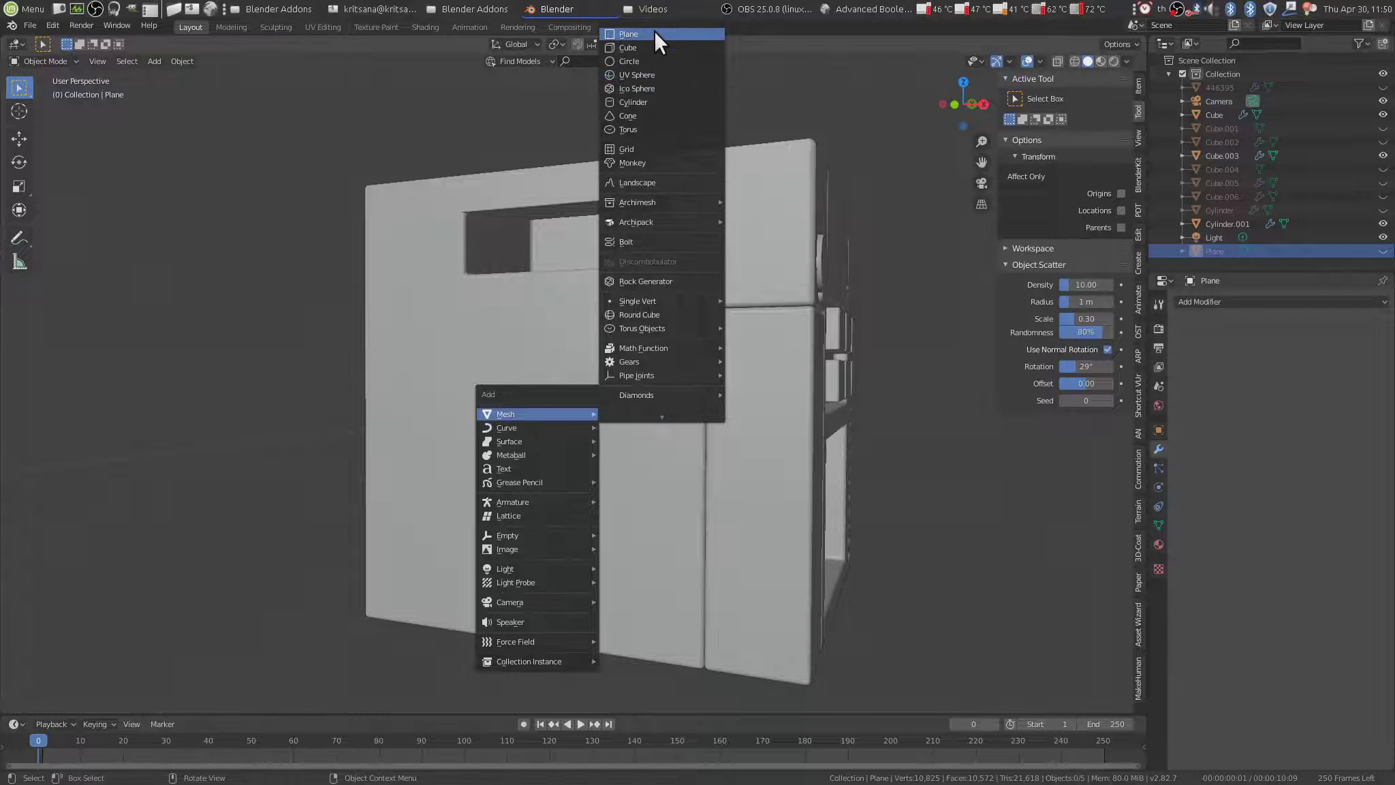
click(655, 33)
scroll(607, 337, down, 2)
middle_drag(608, 336, 639, 357)
scroll(639, 356, up, 3)
text(9)
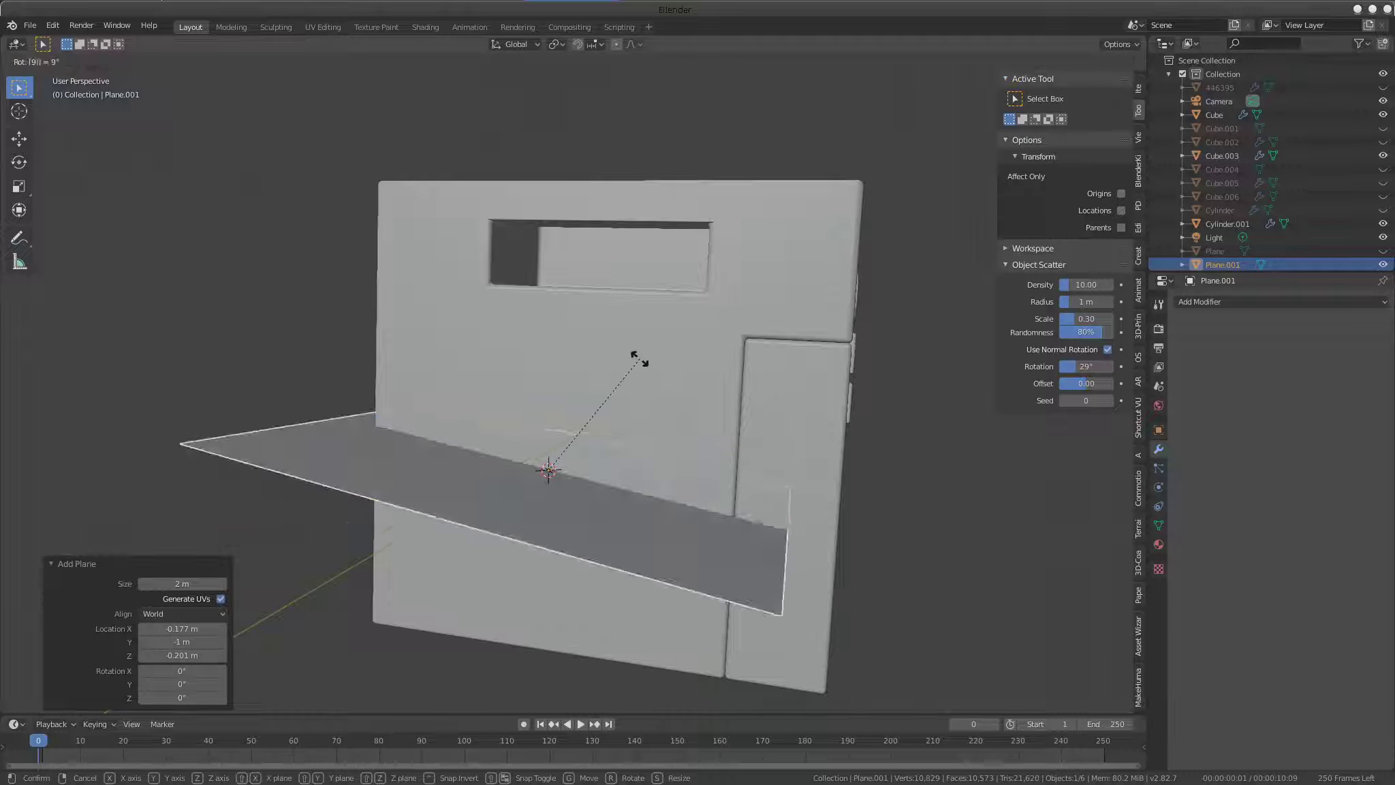
text(0)
key(Return)
Stand the plane upright with a 90° X rotation and scale it to 0.337
mouse_move(639, 356)
middle_down()
mouse_move(481, 358)
mouse_move(614, 356)
middle_up()
scroll(482, 357, down, 3)
text(r)
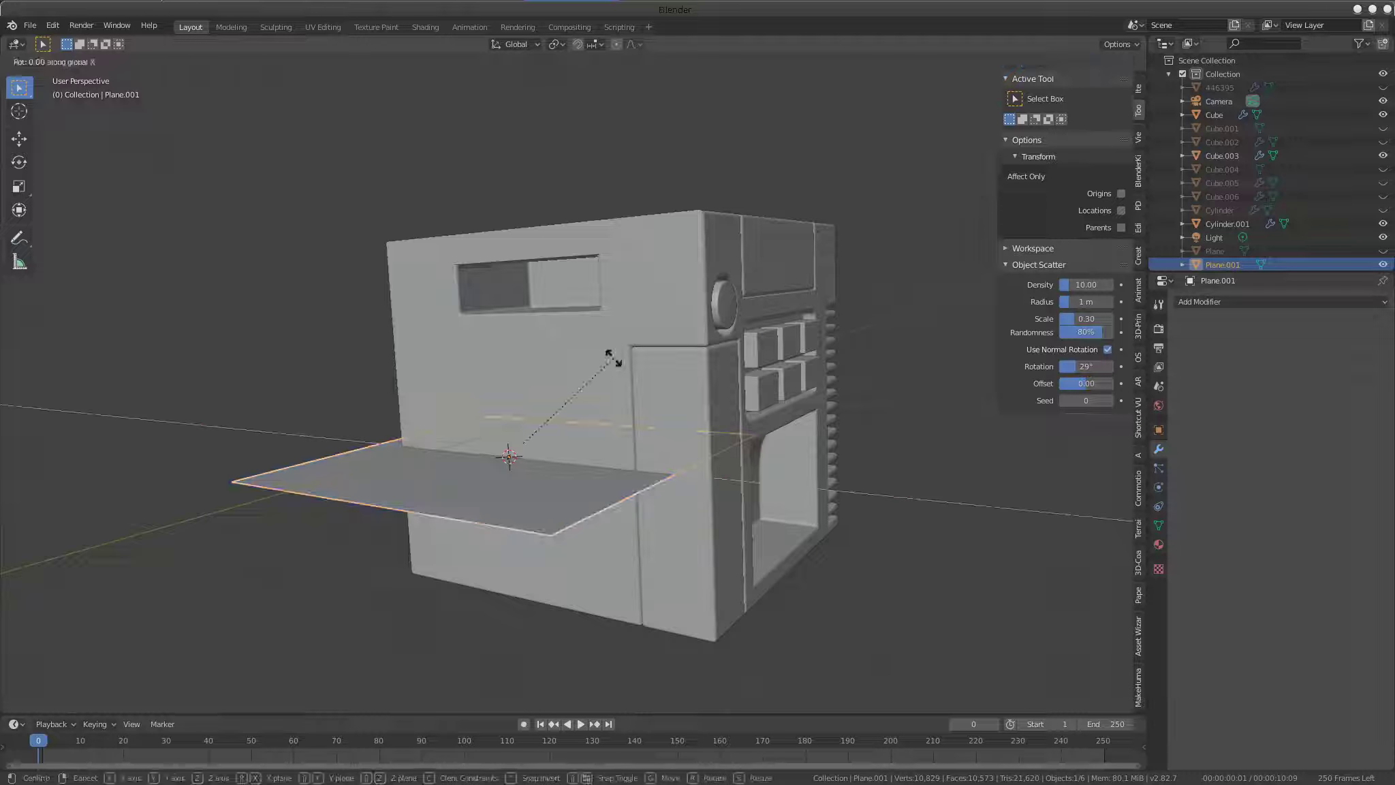
text(x90)
key(Return)
key(s)
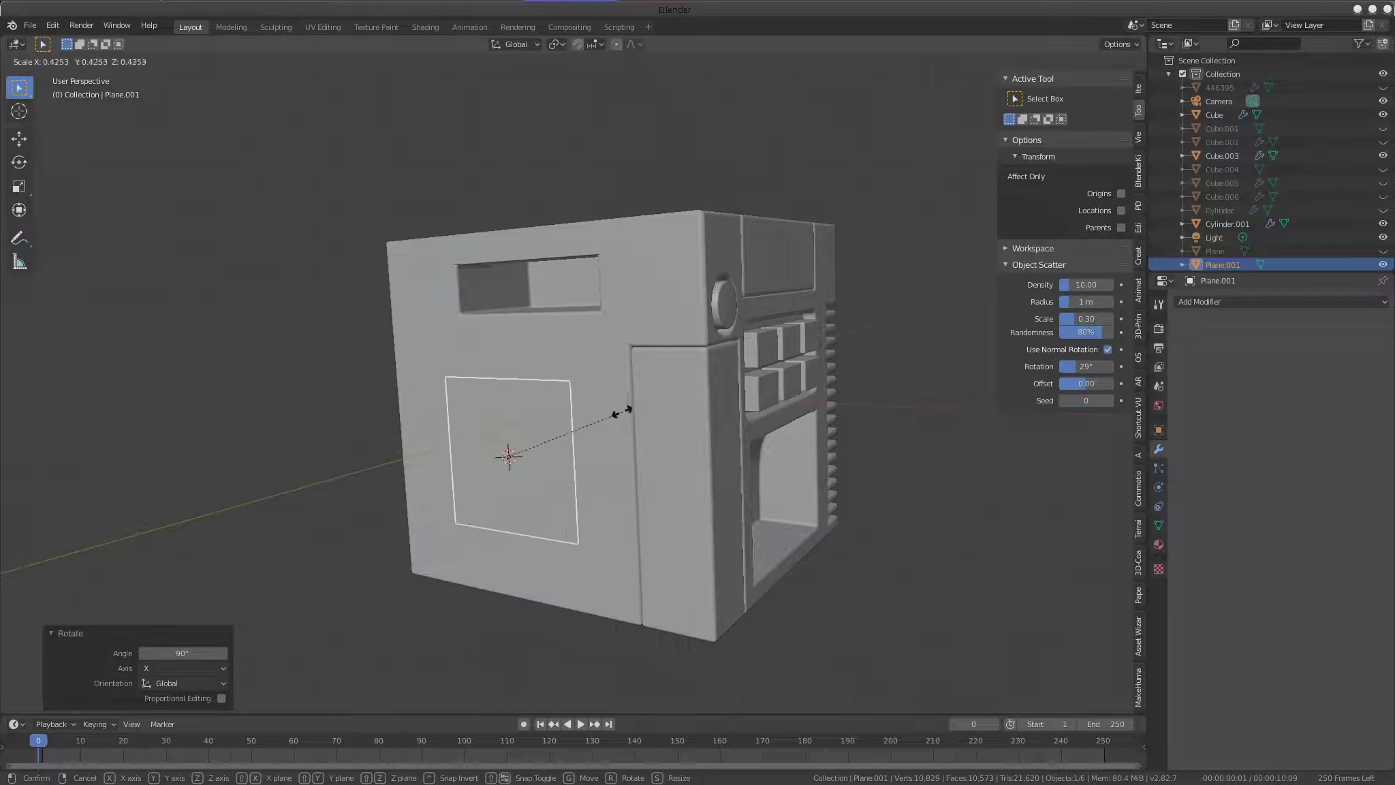
click(585, 416)
Turn on snapping with Face as the target and enter Edit Mode on Plane.001
scroll(586, 417, up, 5)
mouse_move(642, 386)
middle_down()
mouse_move(650, 331)
mouse_move(576, 297)
mouse_move(658, 320)
mouse_move(674, 369)
middle_up()
scroll(674, 369, up, 2)
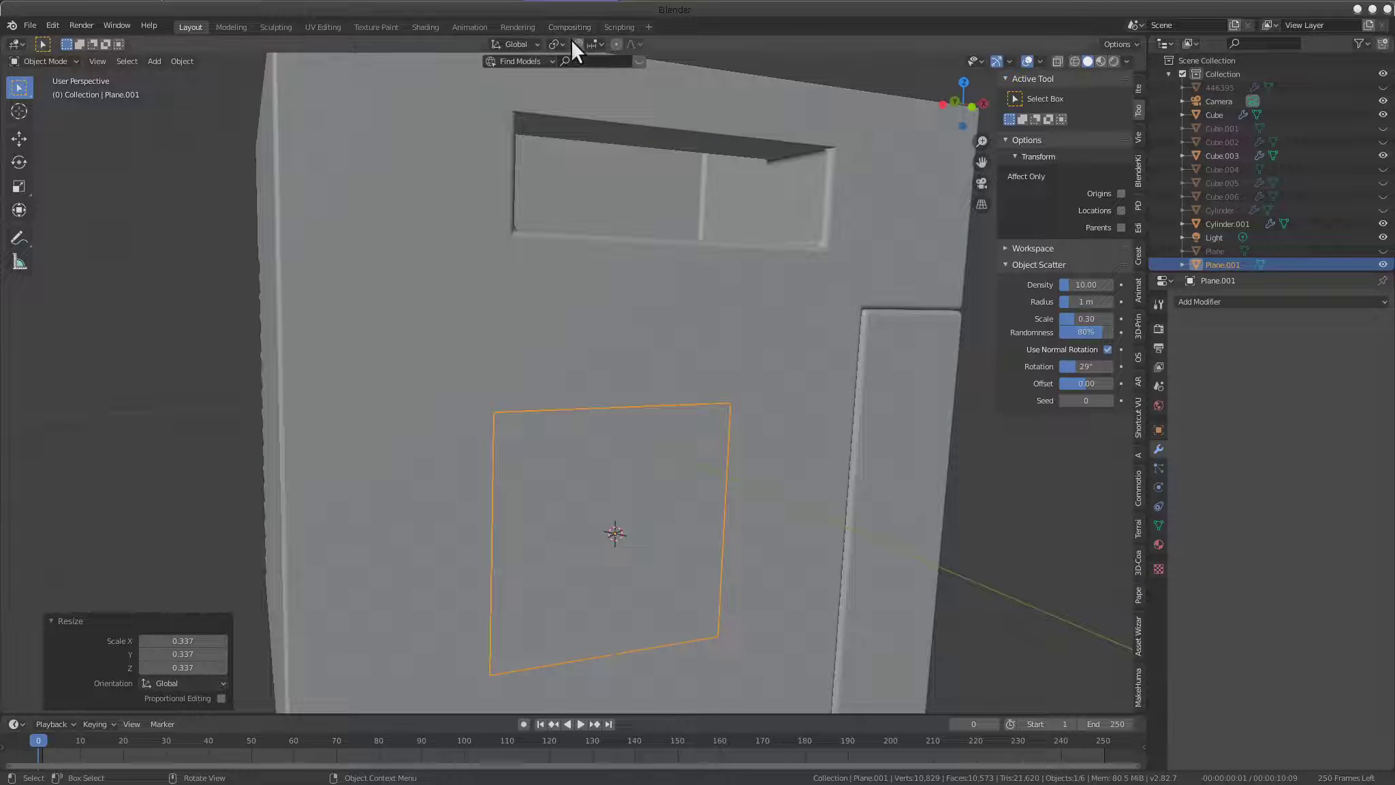
click(578, 44)
click(596, 45)
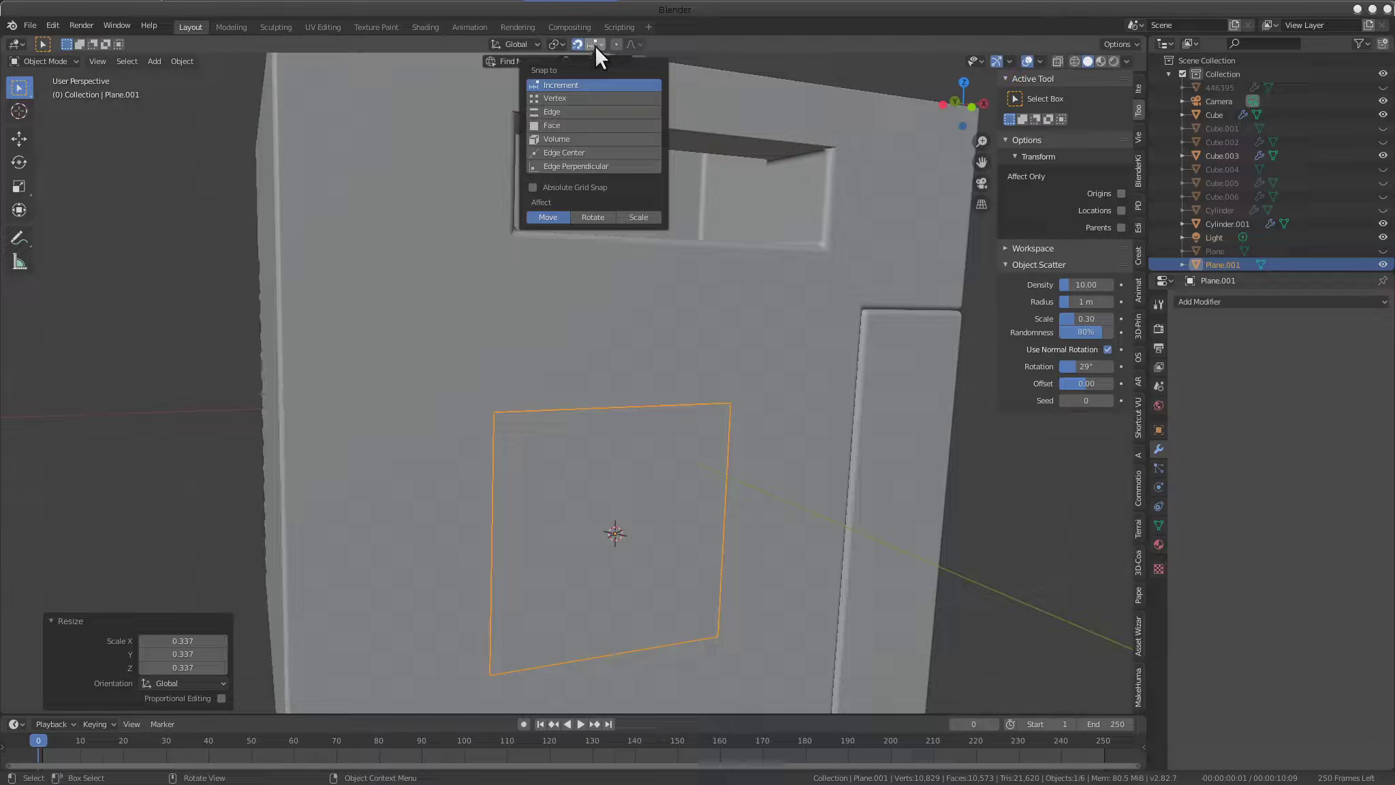
click(578, 126)
scroll(658, 306, down, 3)
key(Tab)
middle_drag(642, 467, 764, 429)
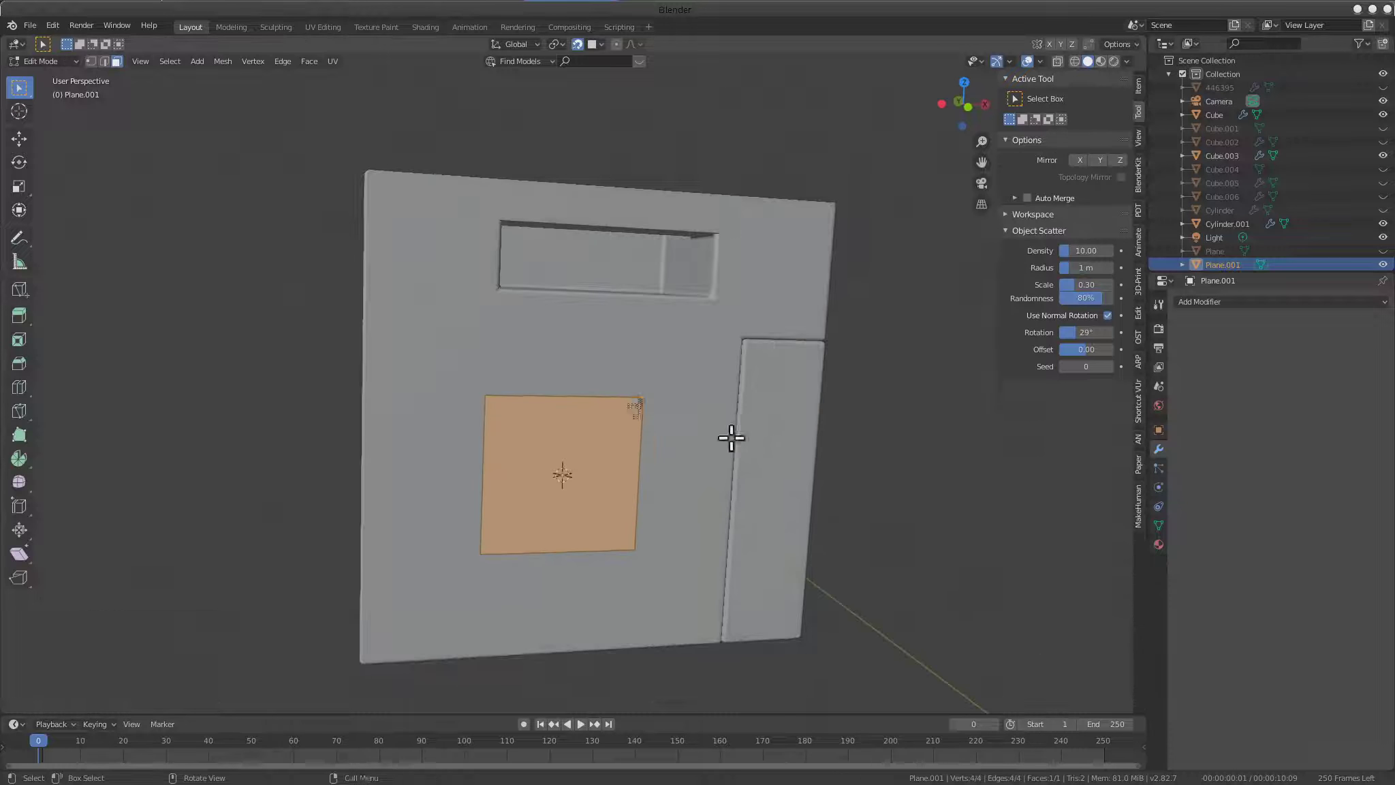
Add a centred loop cut to the plane and narrow its bottom edge to 0.355
scroll(650, 381, up, 2)
middle_drag(650, 381, 293, 190)
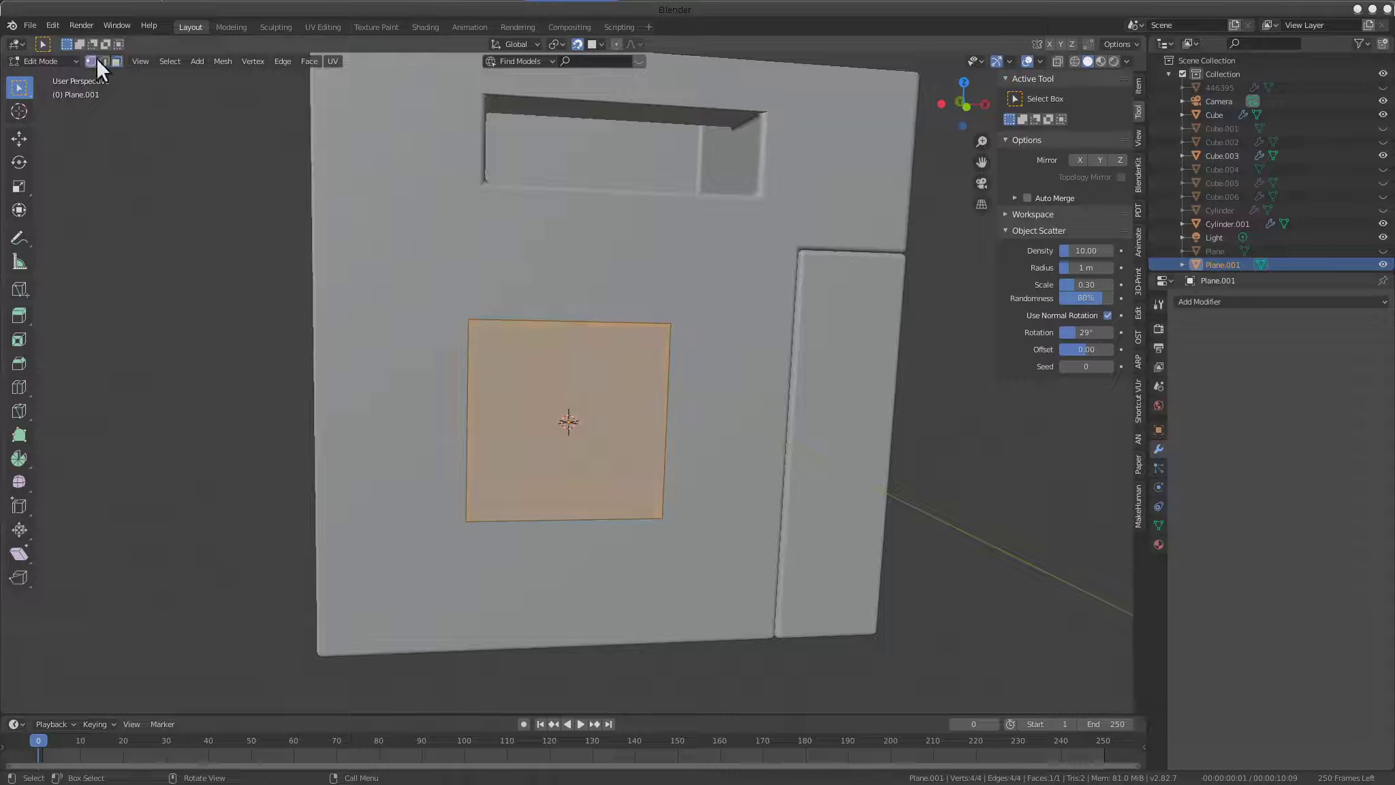
click(94, 60)
scroll(530, 430, up, 2)
middle_drag(530, 430, 659, 398)
key(ctrl+r)
click(659, 398)
right_click(659, 399)
click(665, 542)
shift+click(422, 550)
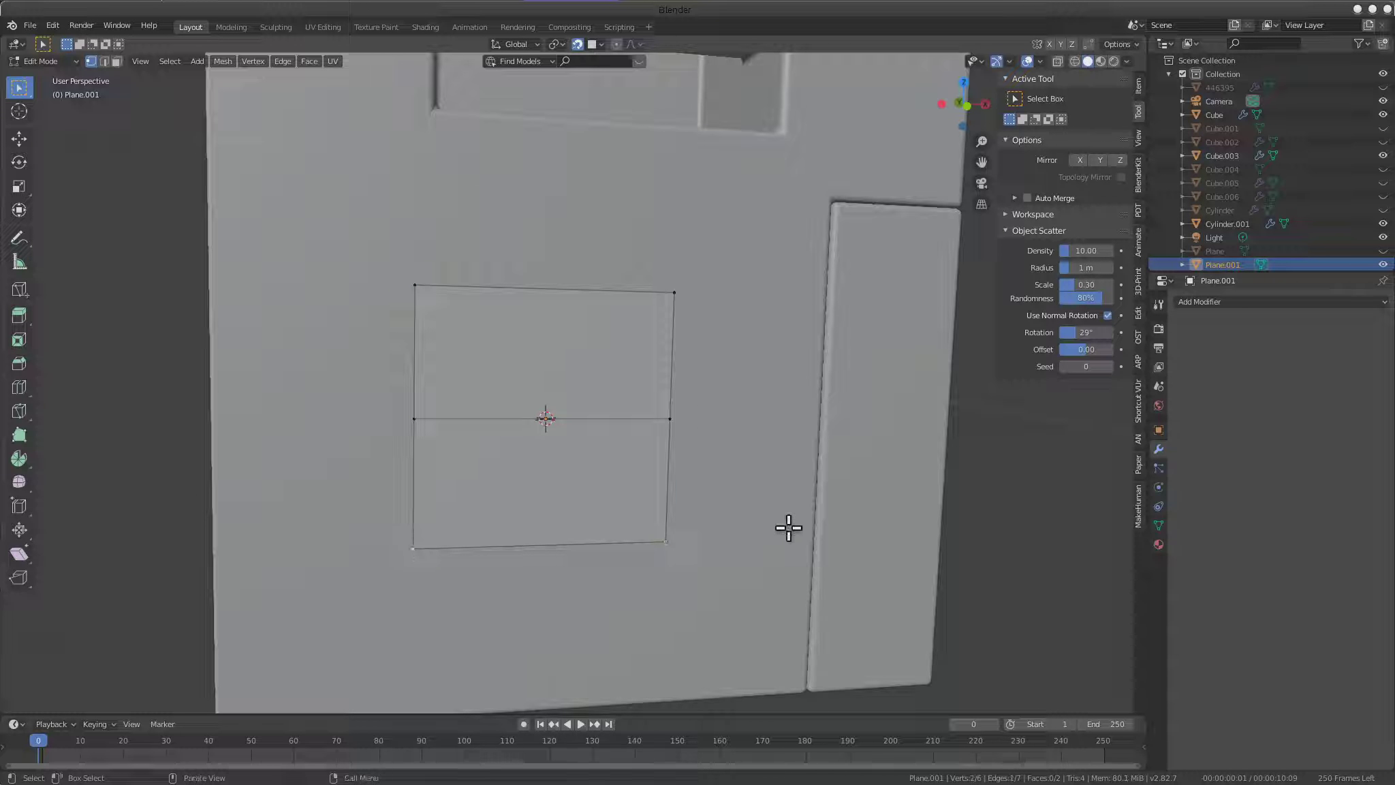
key(s)
click(626, 512)
Narrow the plane's top edge to 0.807
middle_drag(625, 457, 646, 446)
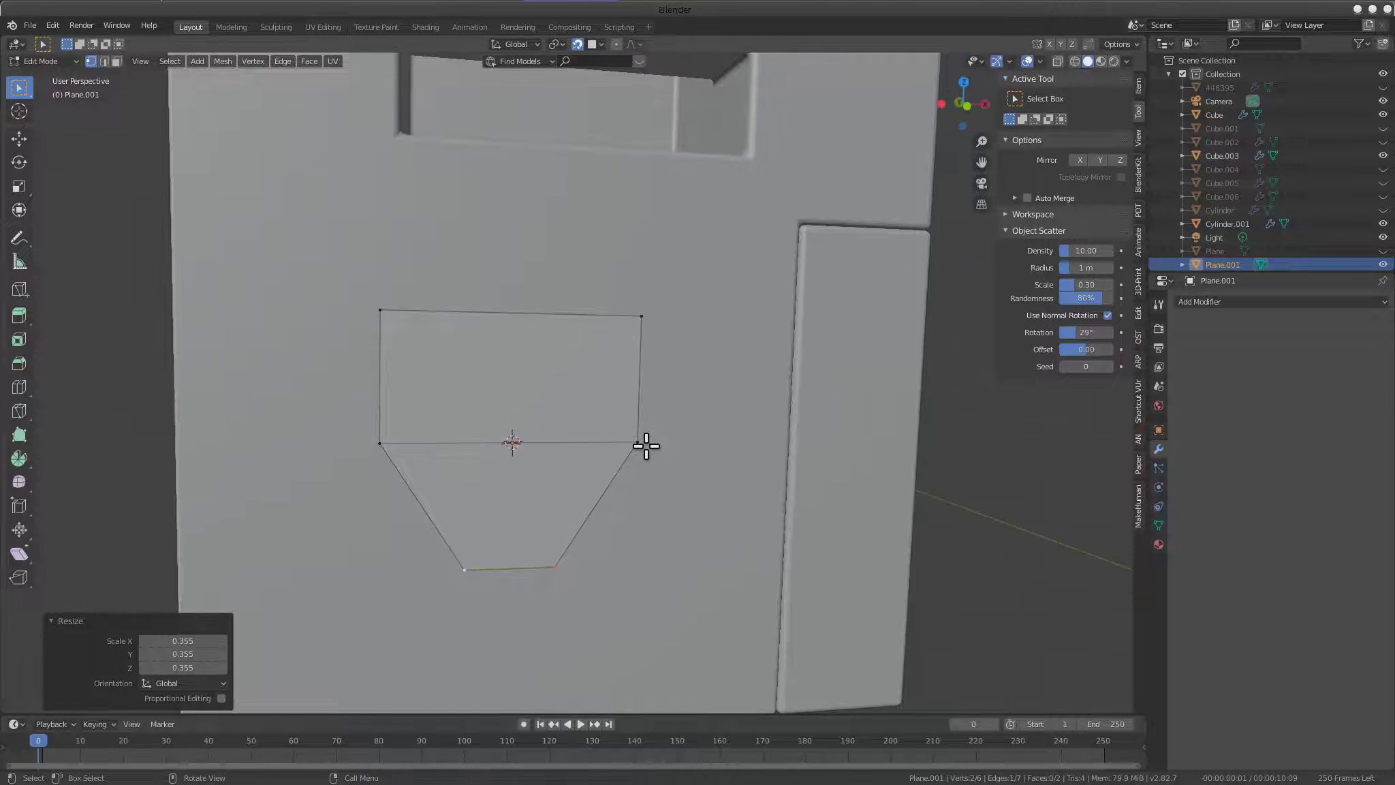
scroll(646, 446, down, 2)
click(617, 345)
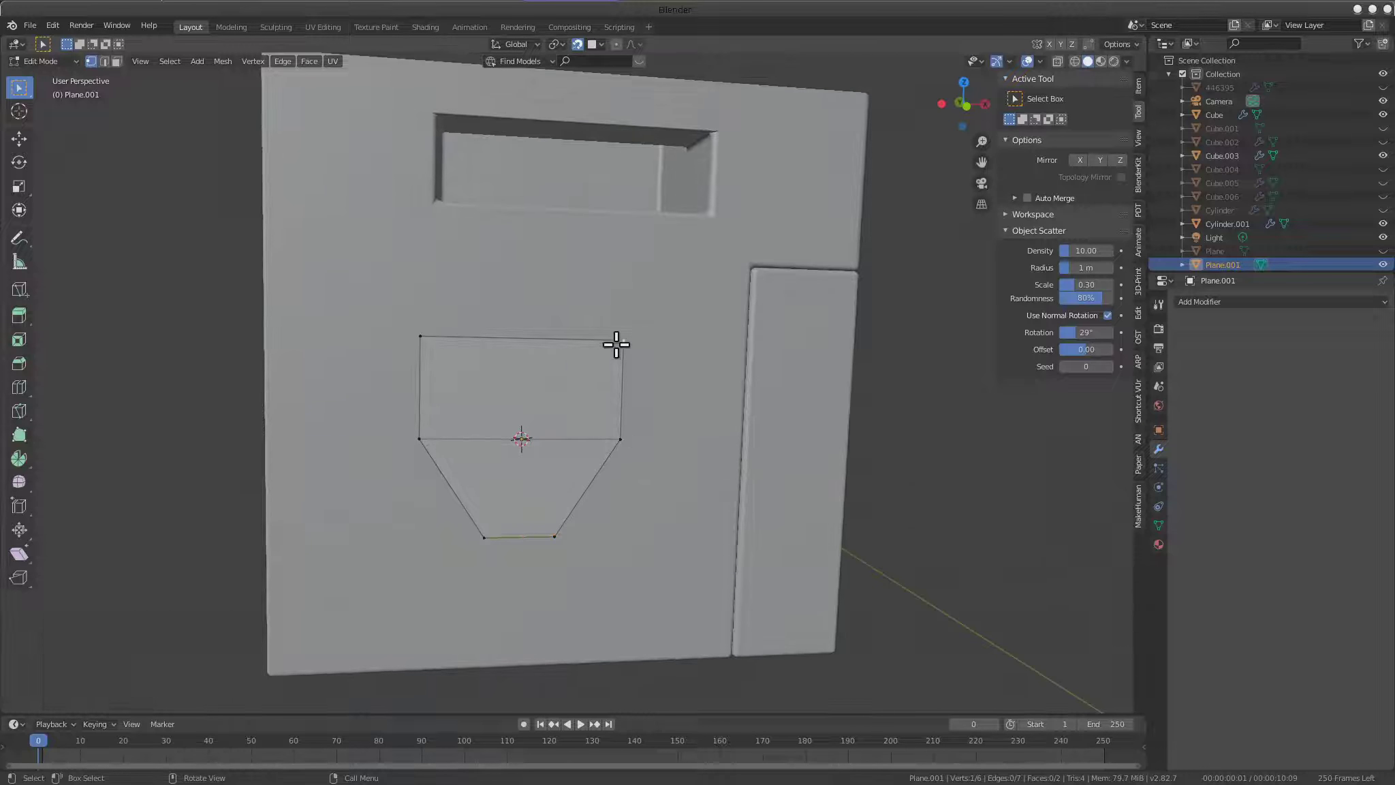
shift+click(407, 336)
key(s)
click(685, 402)
Scale the whole petal shape to 0.812, raise it 0.336 m on Z, and view from the front
mouse_move(651, 404)
middle_down()
mouse_move(623, 423)
mouse_move(622, 381)
middle_up()
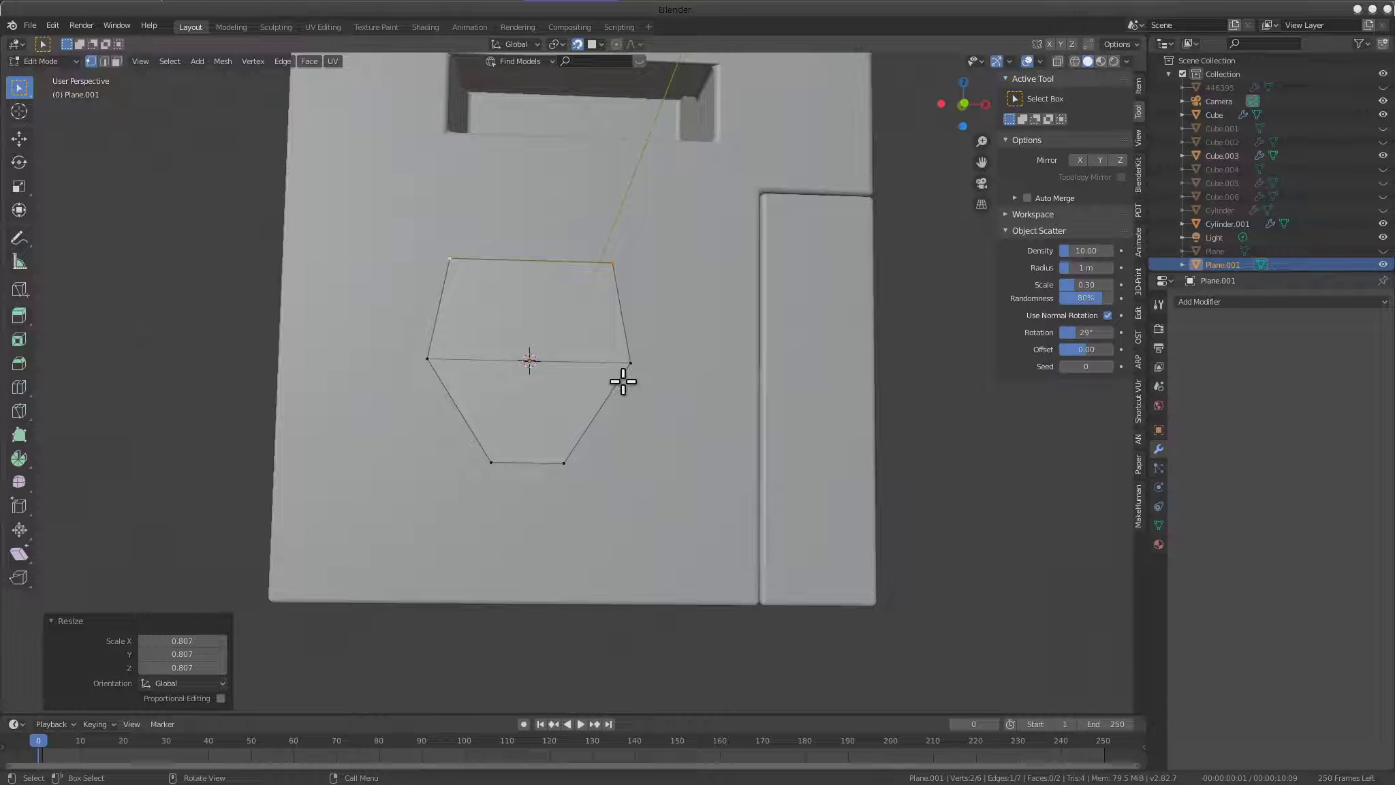
key(a)
key(s)
click(743, 409)
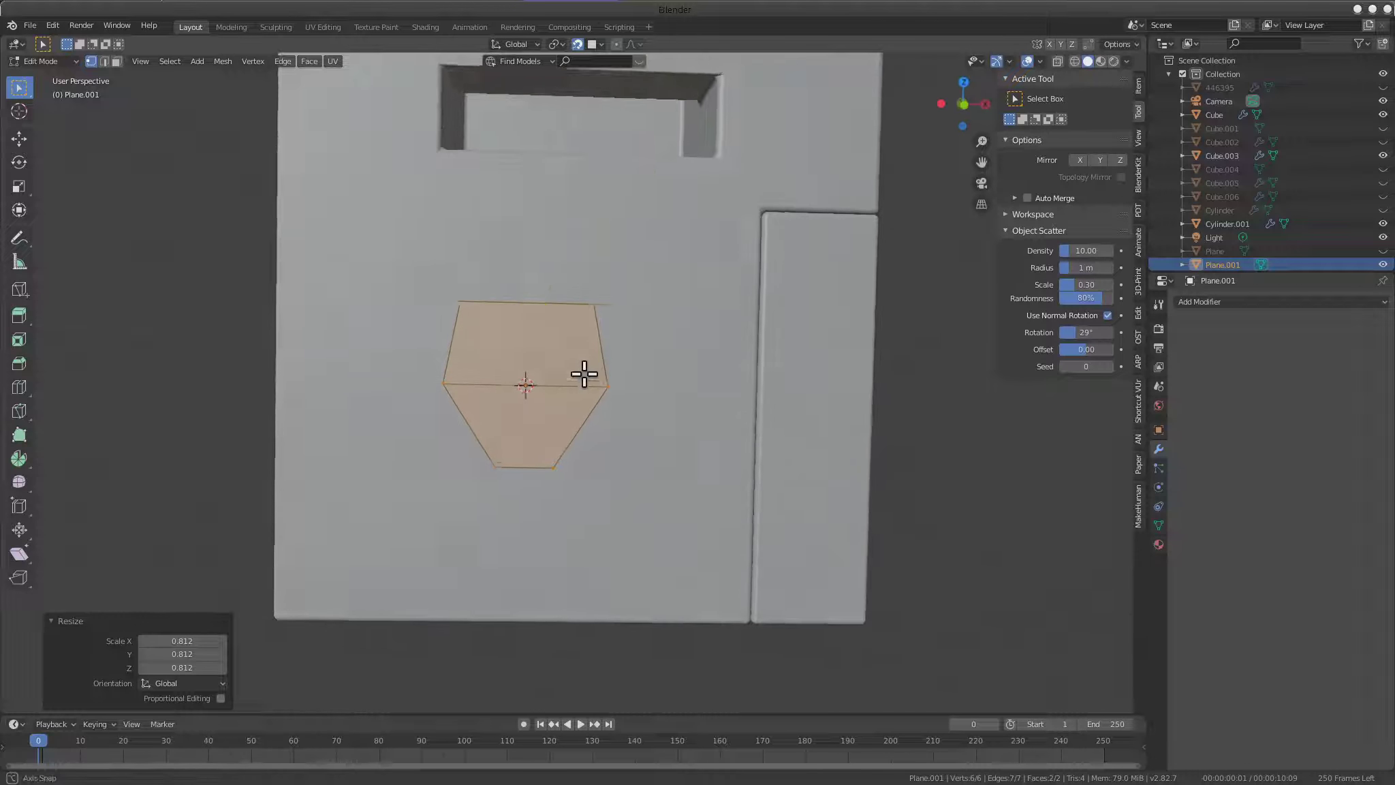
middle_drag(582, 363, 661, 383)
key(g)
key(z)
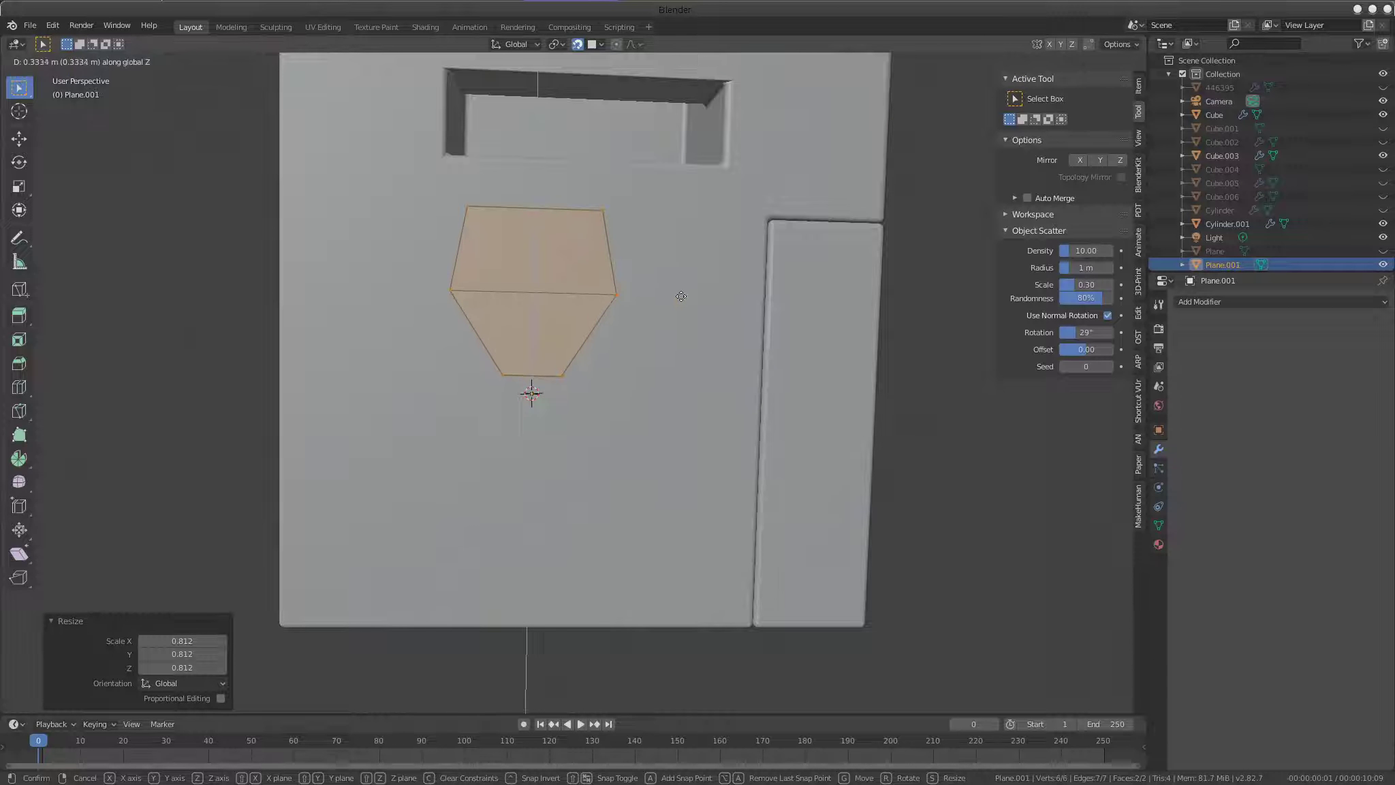
click(679, 289)
middle_drag(679, 293, 648, 308)
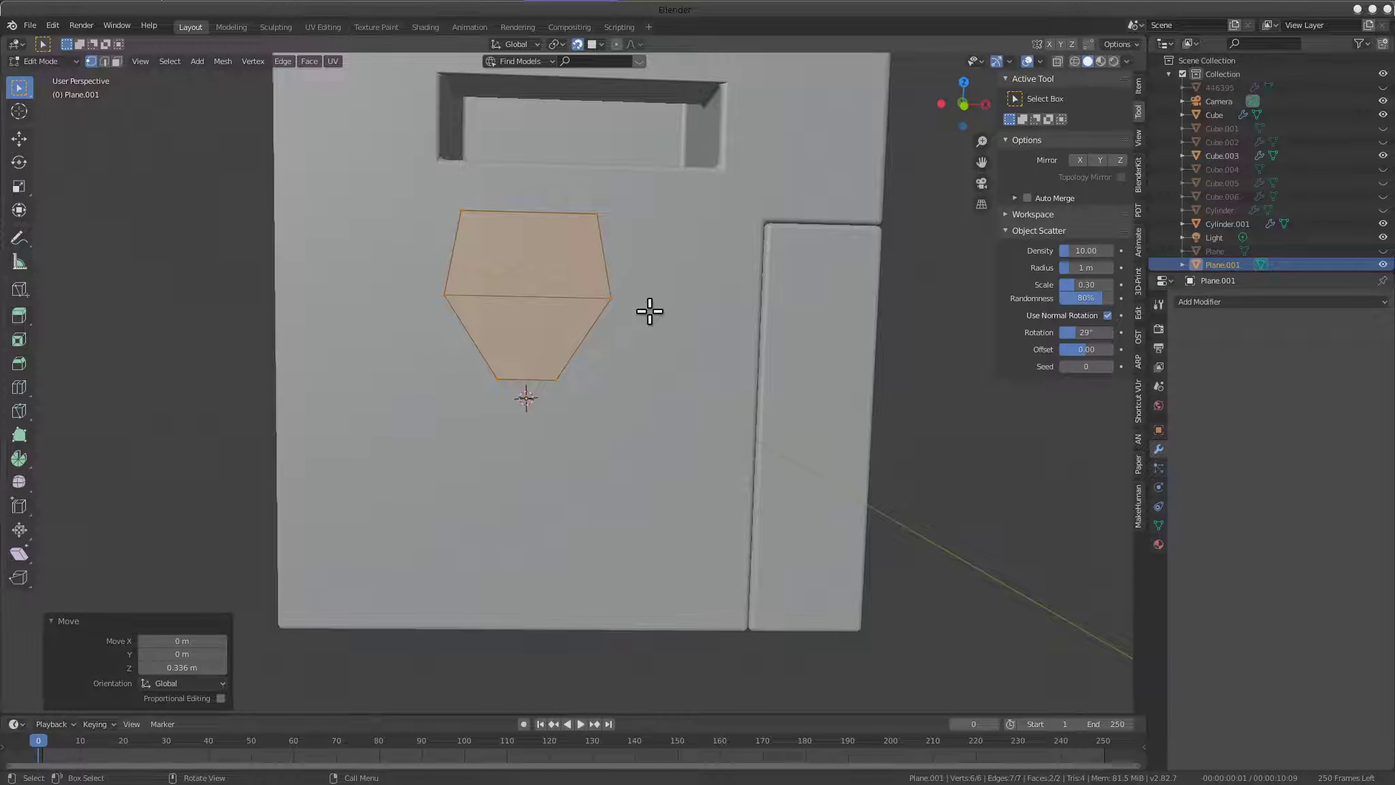
key(grave)
click(757, 310)
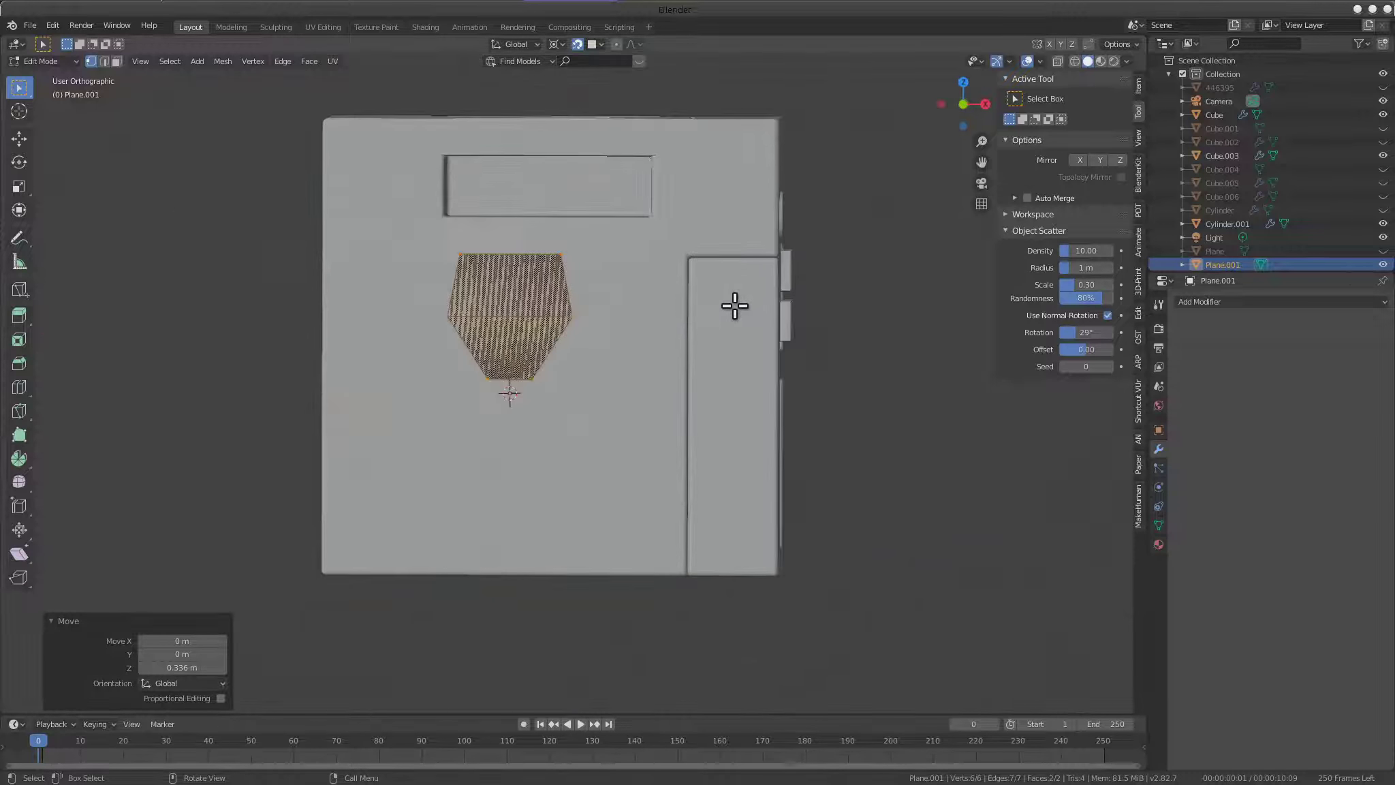
Duplicate the petal shape and rotate the copy 130°
scroll(729, 302, up, 4)
key(r)
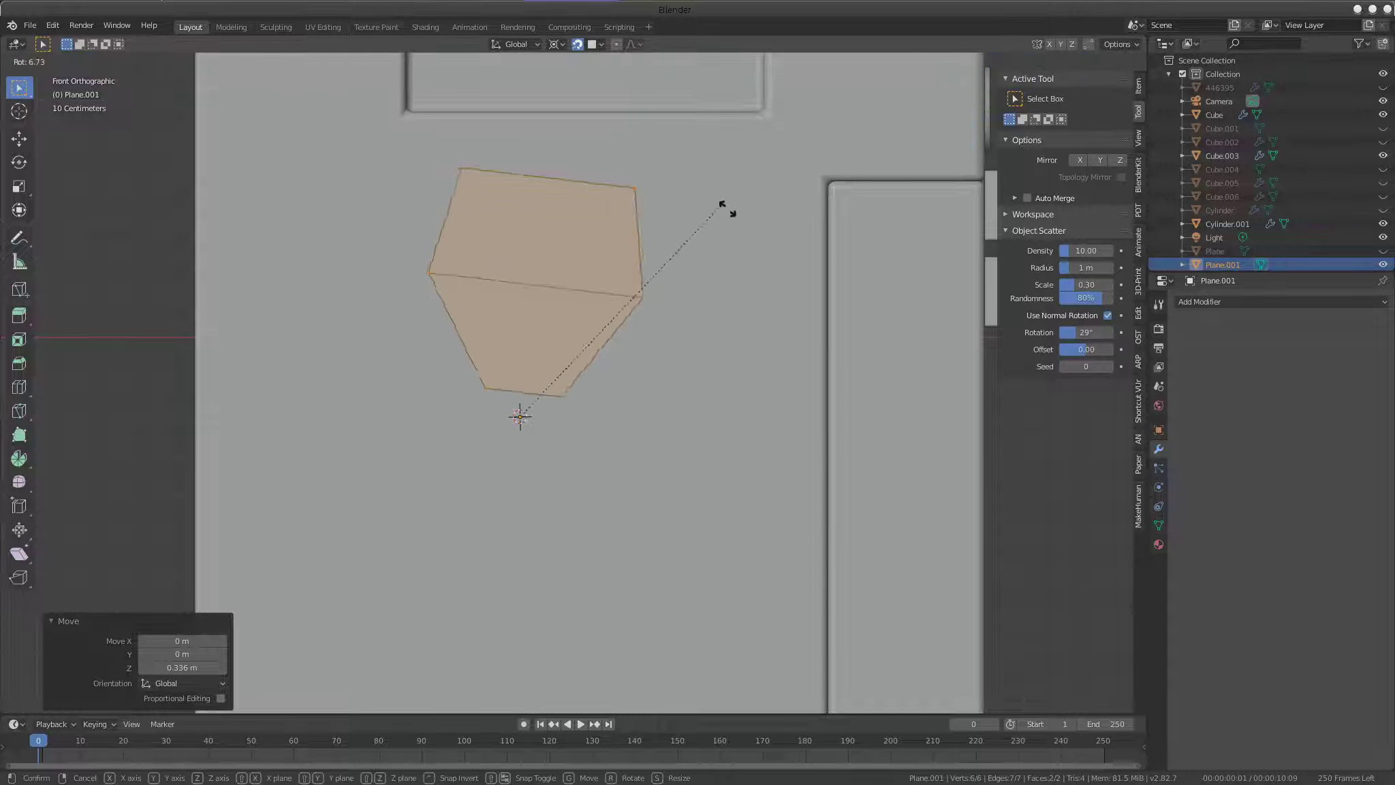
key(Escape)
scroll(613, 344, down, 3)
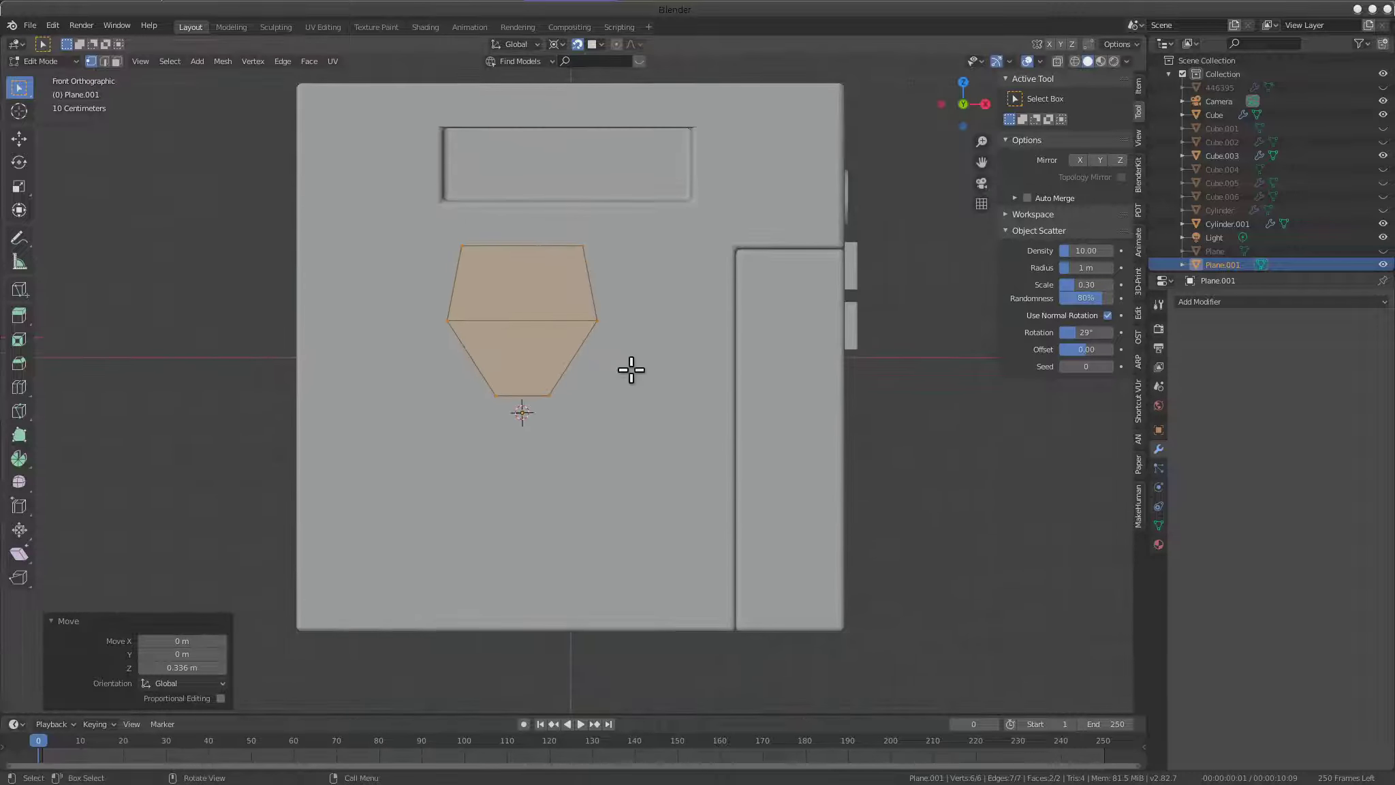
key(shift+d)
key(Escape)
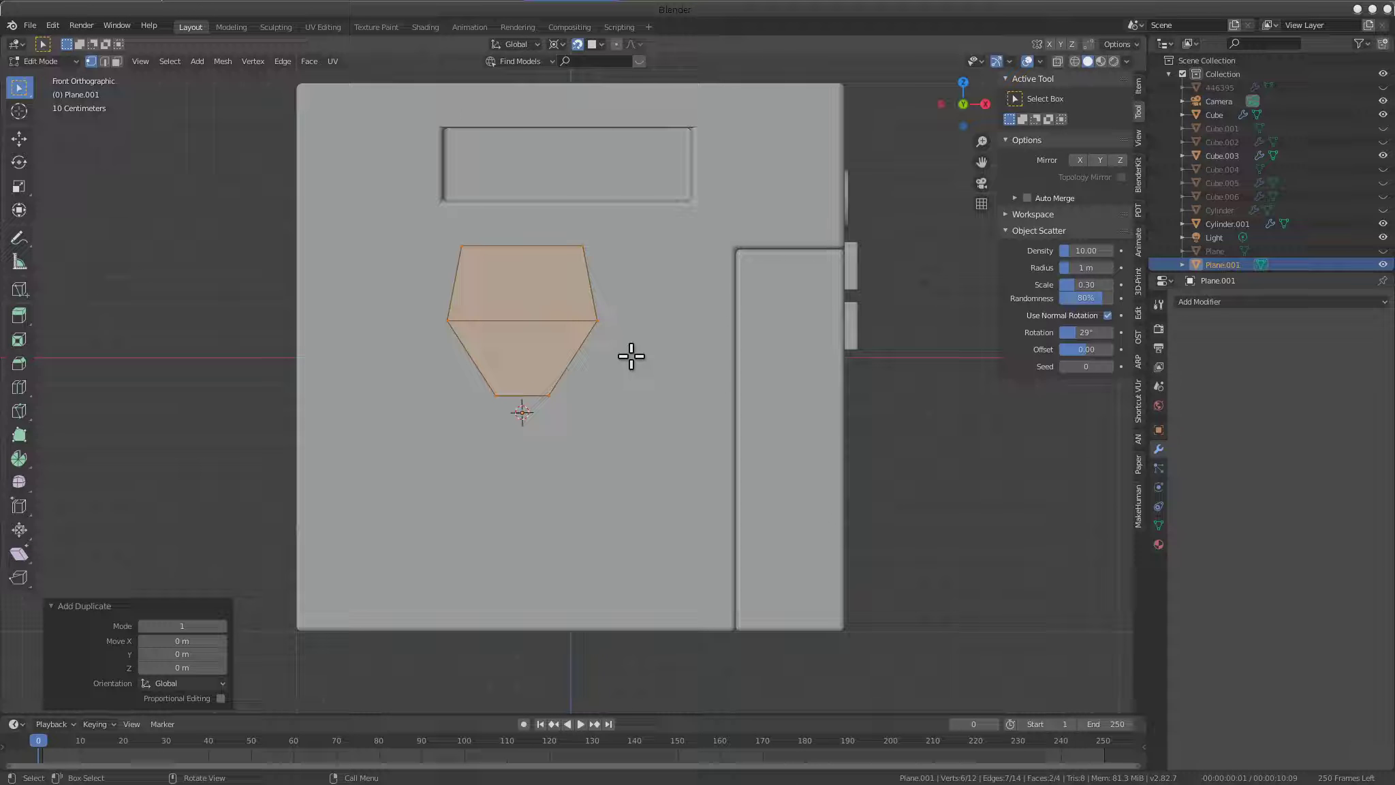
key(r)
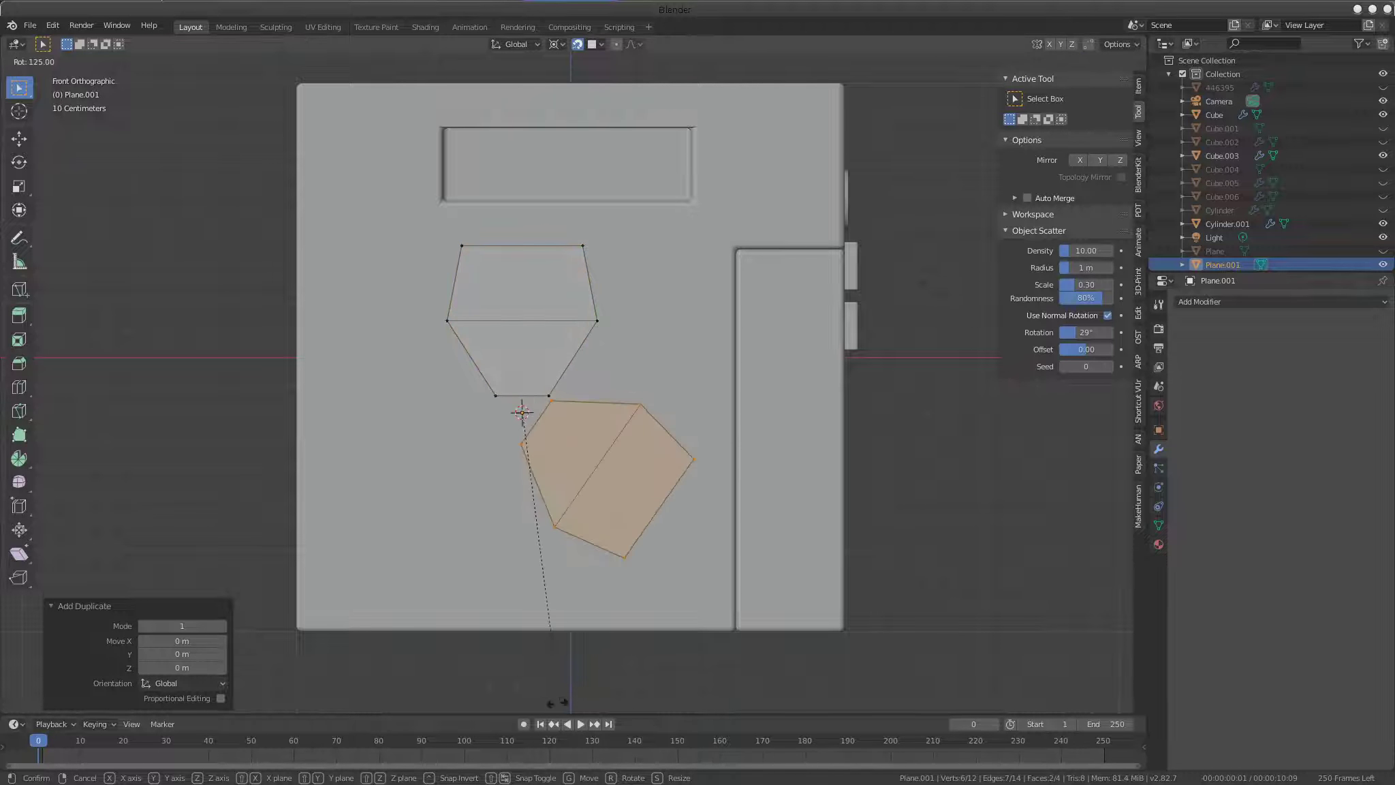
click(538, 93)
Duplicate the petal again and rotate the third copy 100°
scroll(576, 302, down, 1)
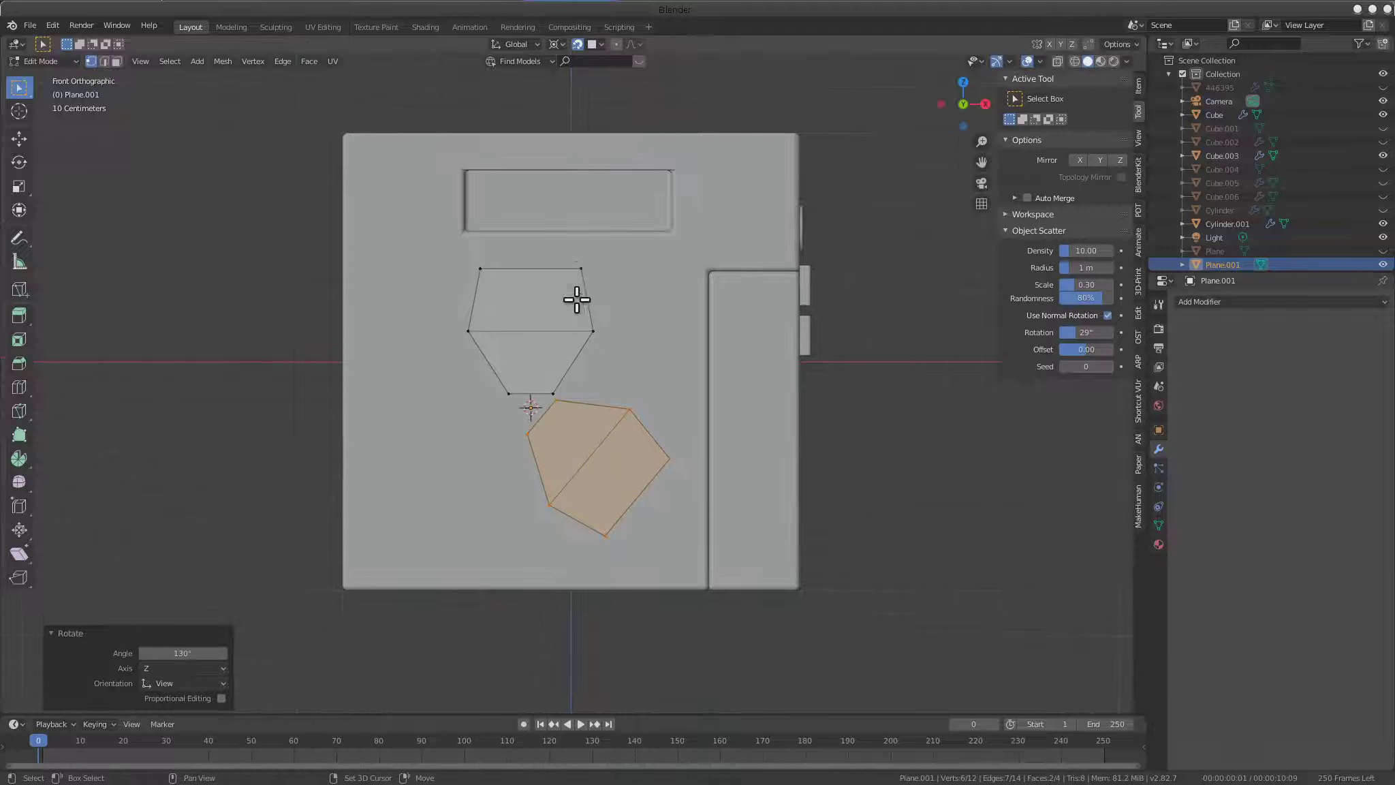
key(shift+d)
right_click(611, 411)
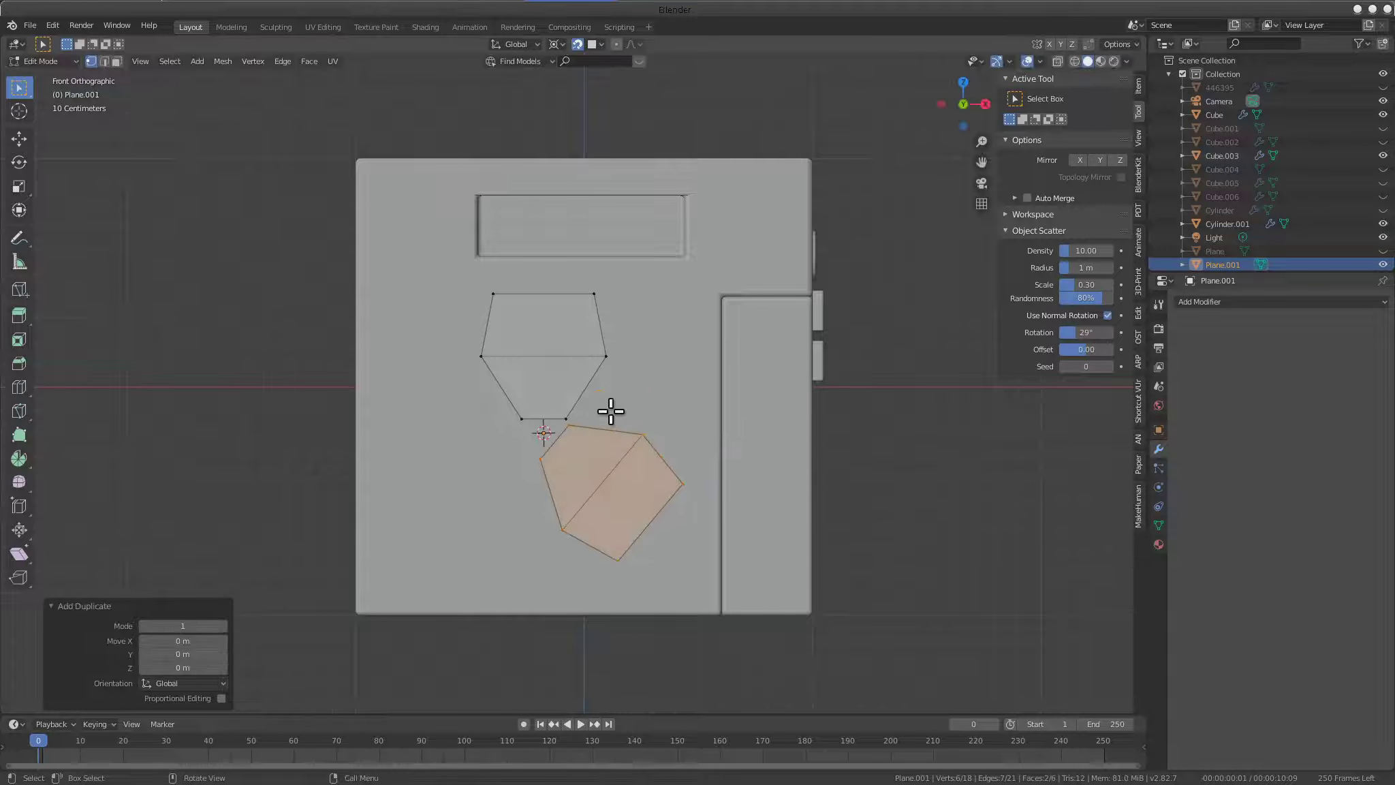
key(r)
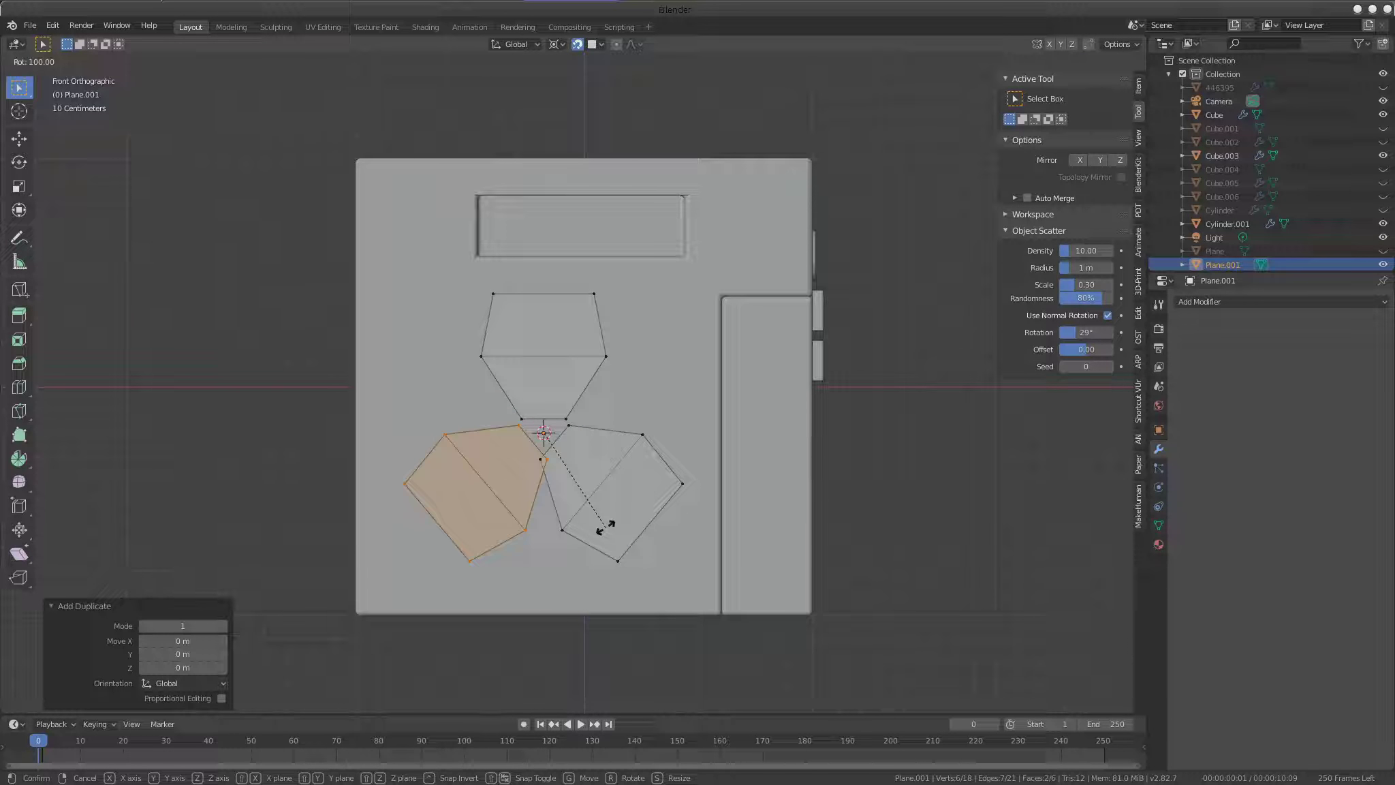
click(605, 526)
scroll(645, 401, up, 2)
shift+middle_drag(644, 401, 644, 321)
scroll(643, 390, down, 1)
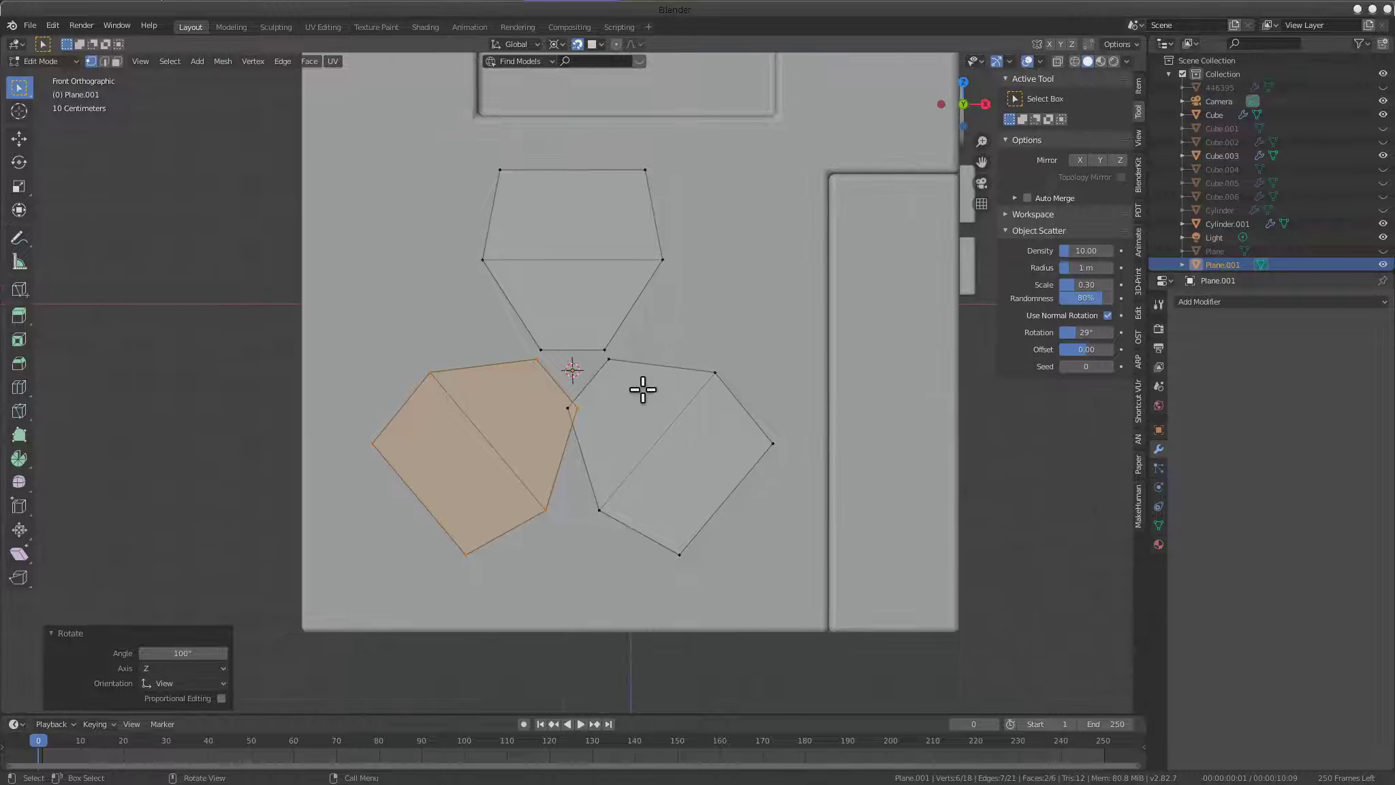
Shrink all three petals to 0.851 around their own centres with the Individual Origins pivot
click(667, 95)
key(a)
scroll(642, 327, down, 2)
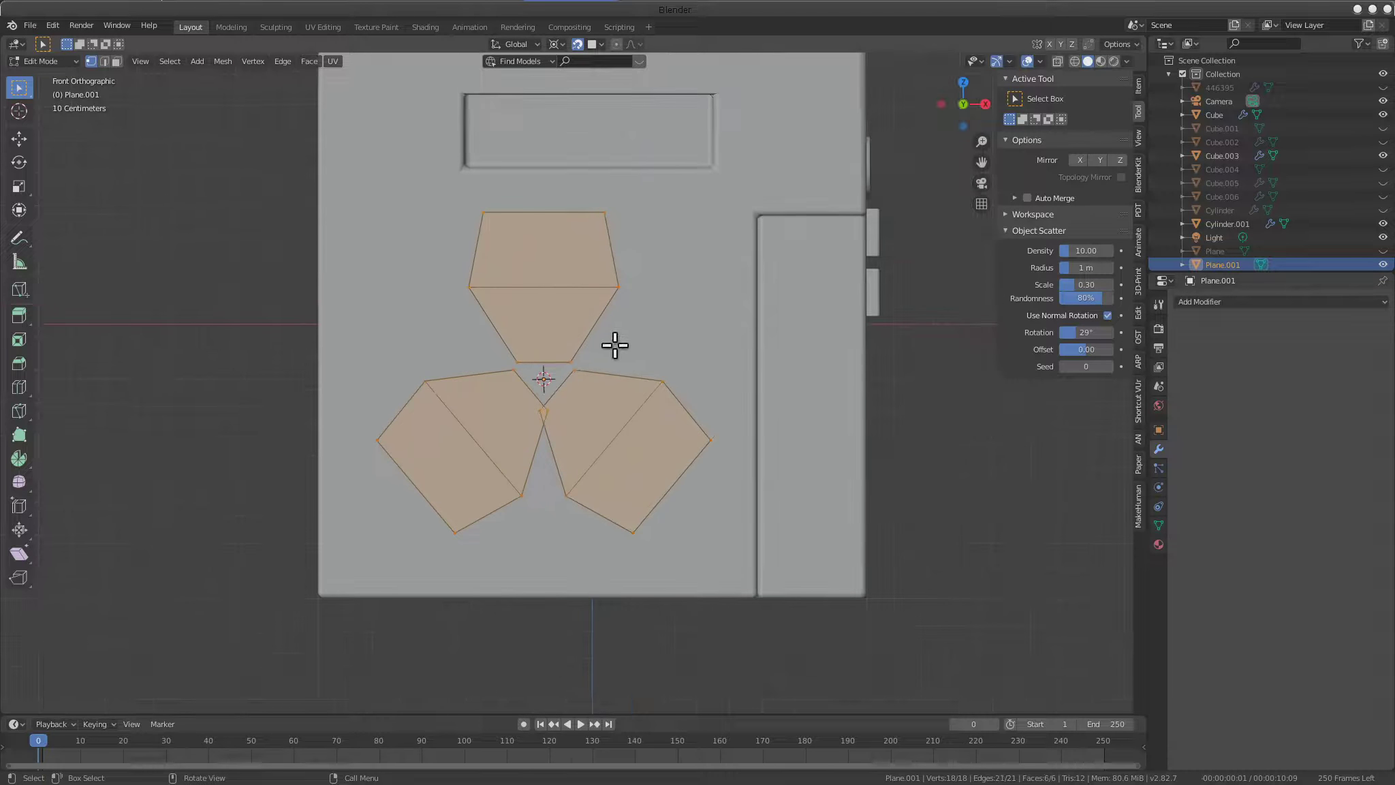
scroll(616, 342, up, 1)
click(522, 42)
double_click(522, 43)
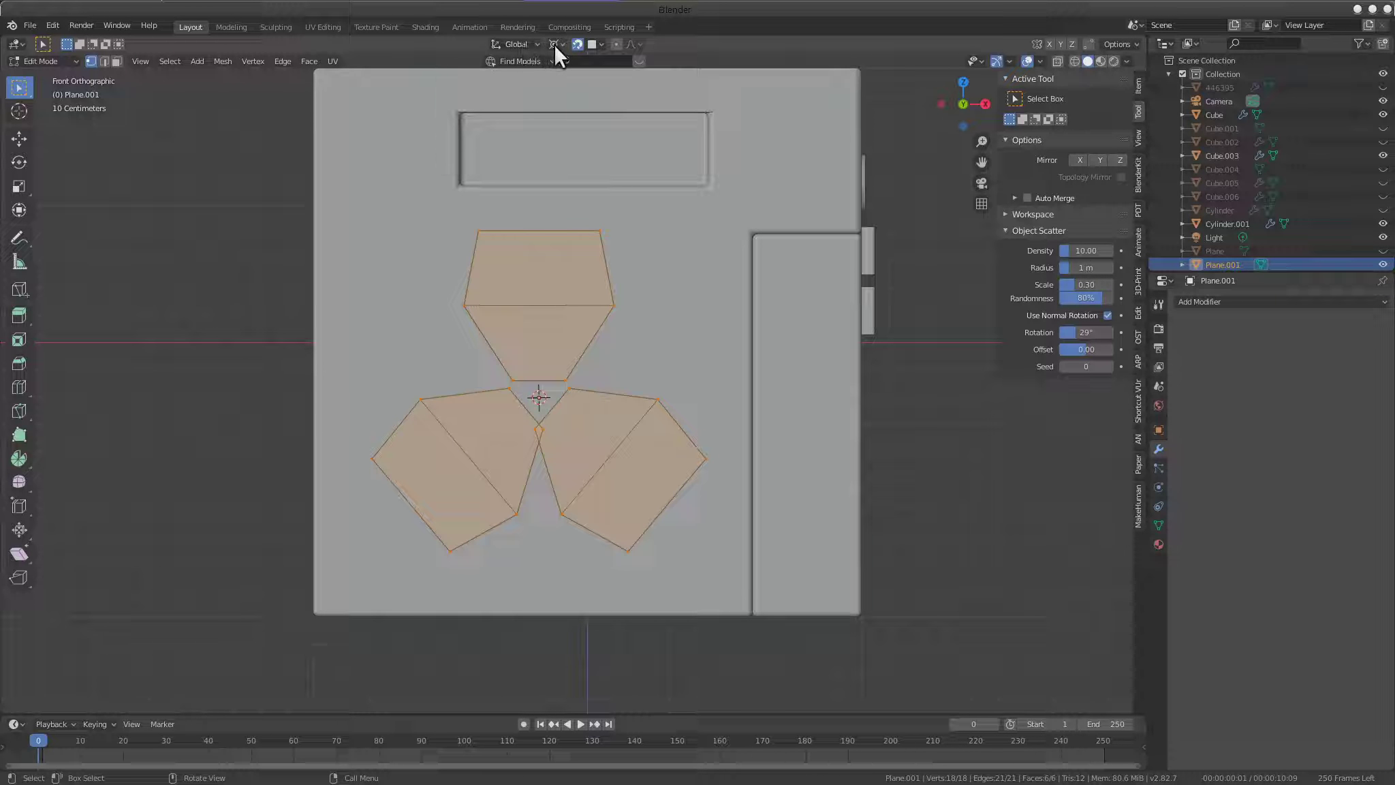
click(554, 44)
double_click(554, 44)
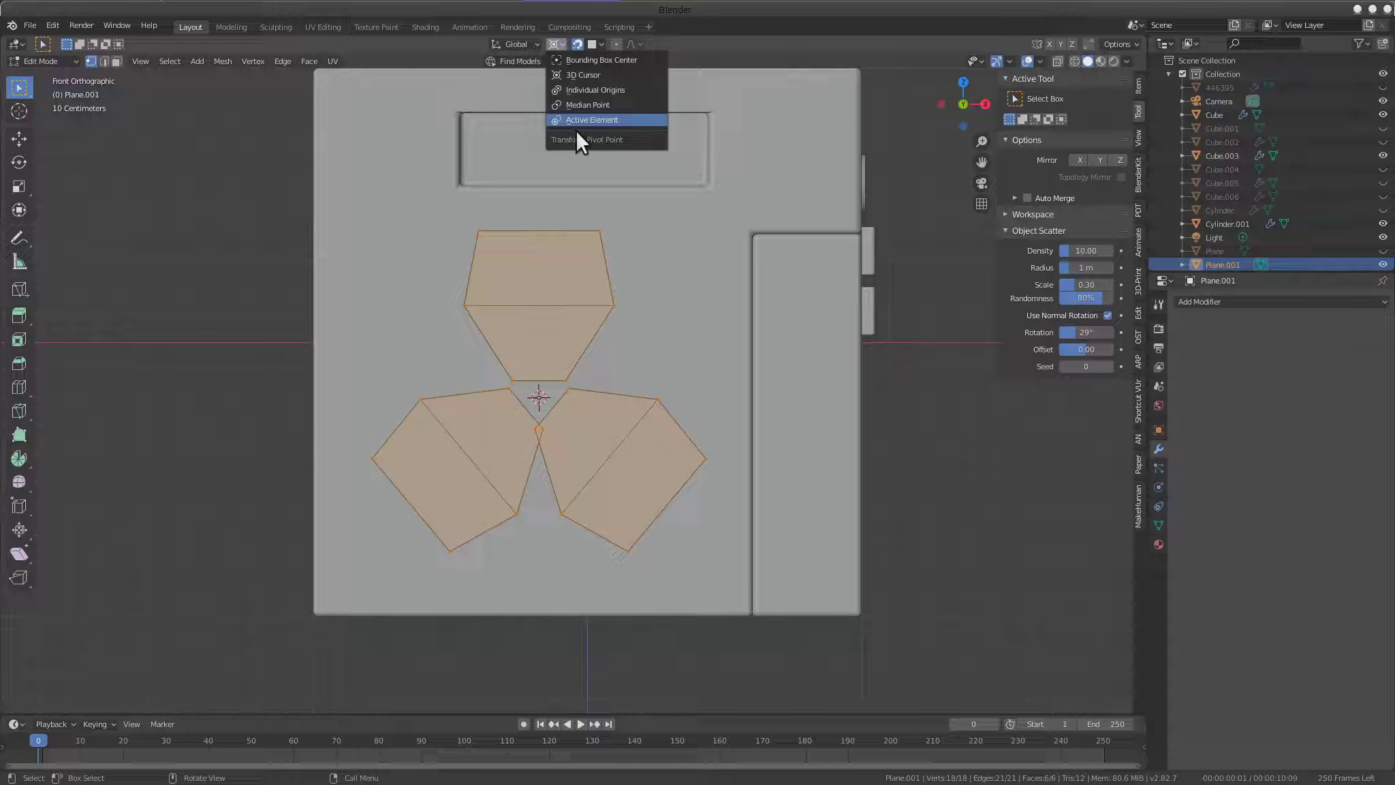
click(645, 90)
key(s)
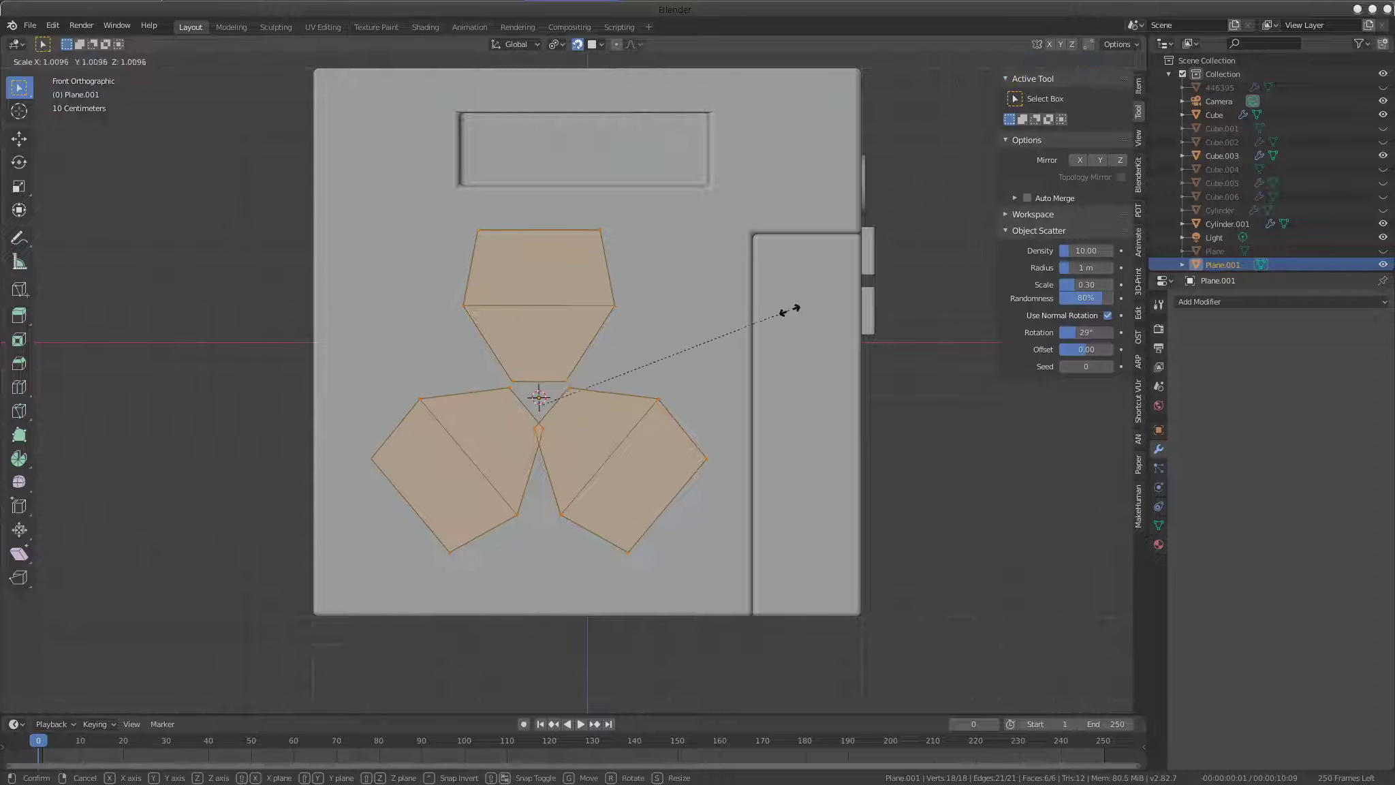
click(748, 320)
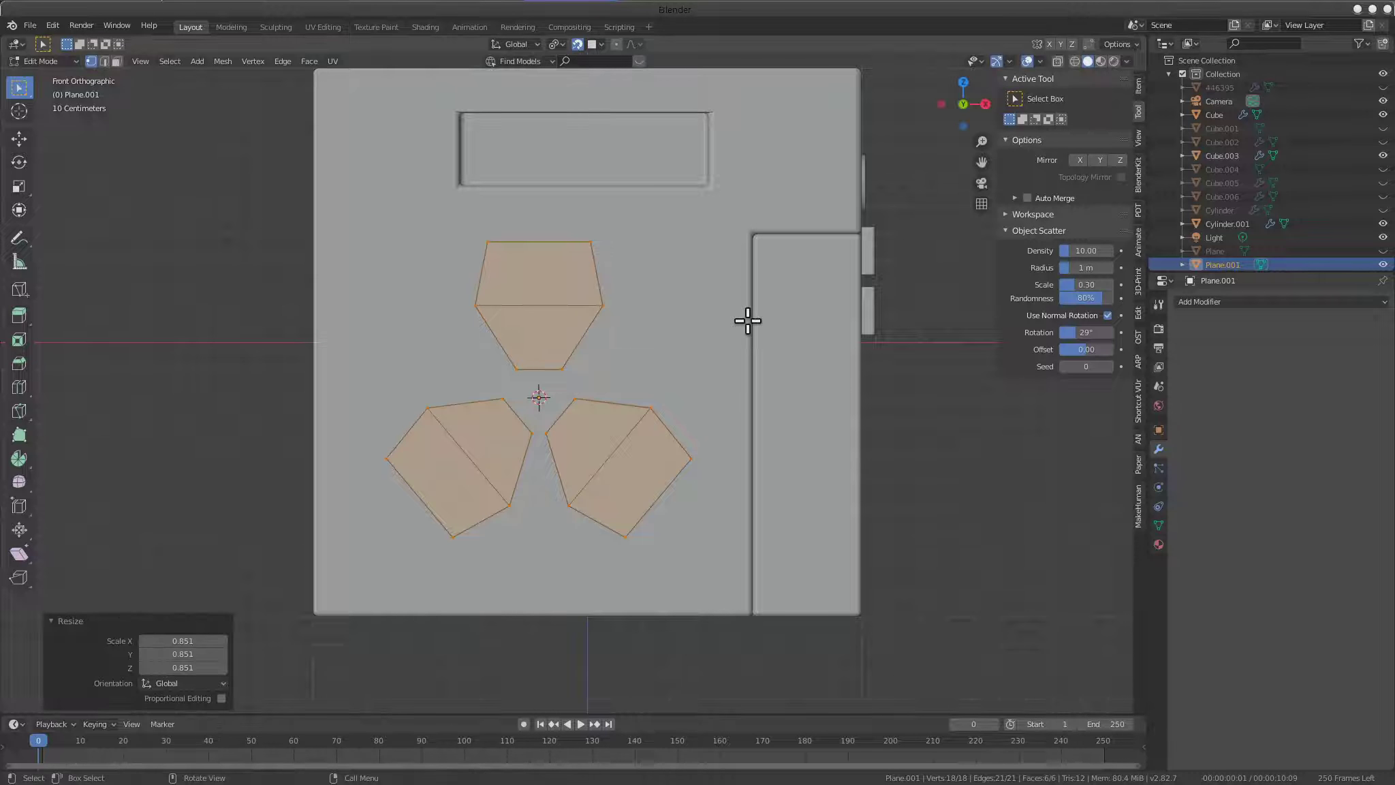
Lower the two bottom petals along Z
key(alt+a)
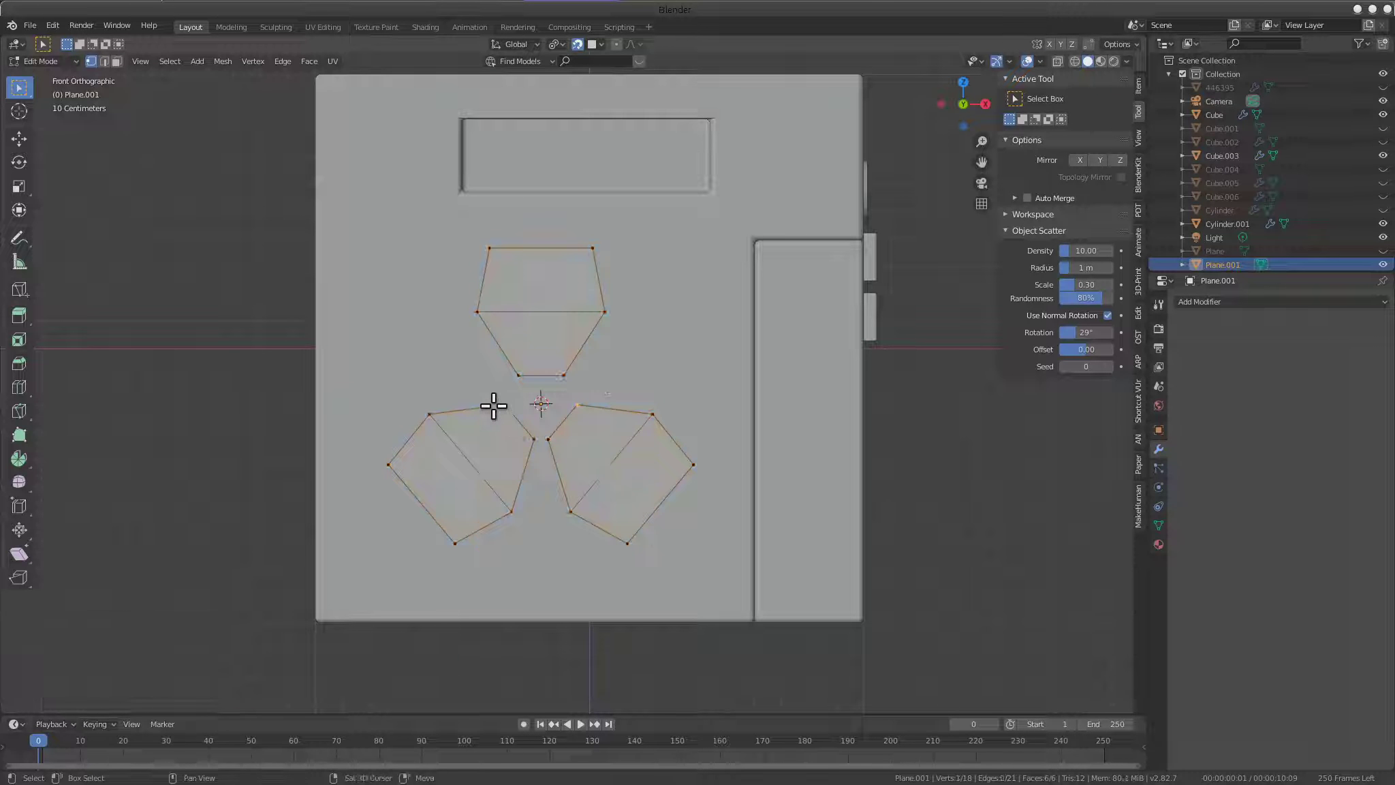
key(ctrl+l)
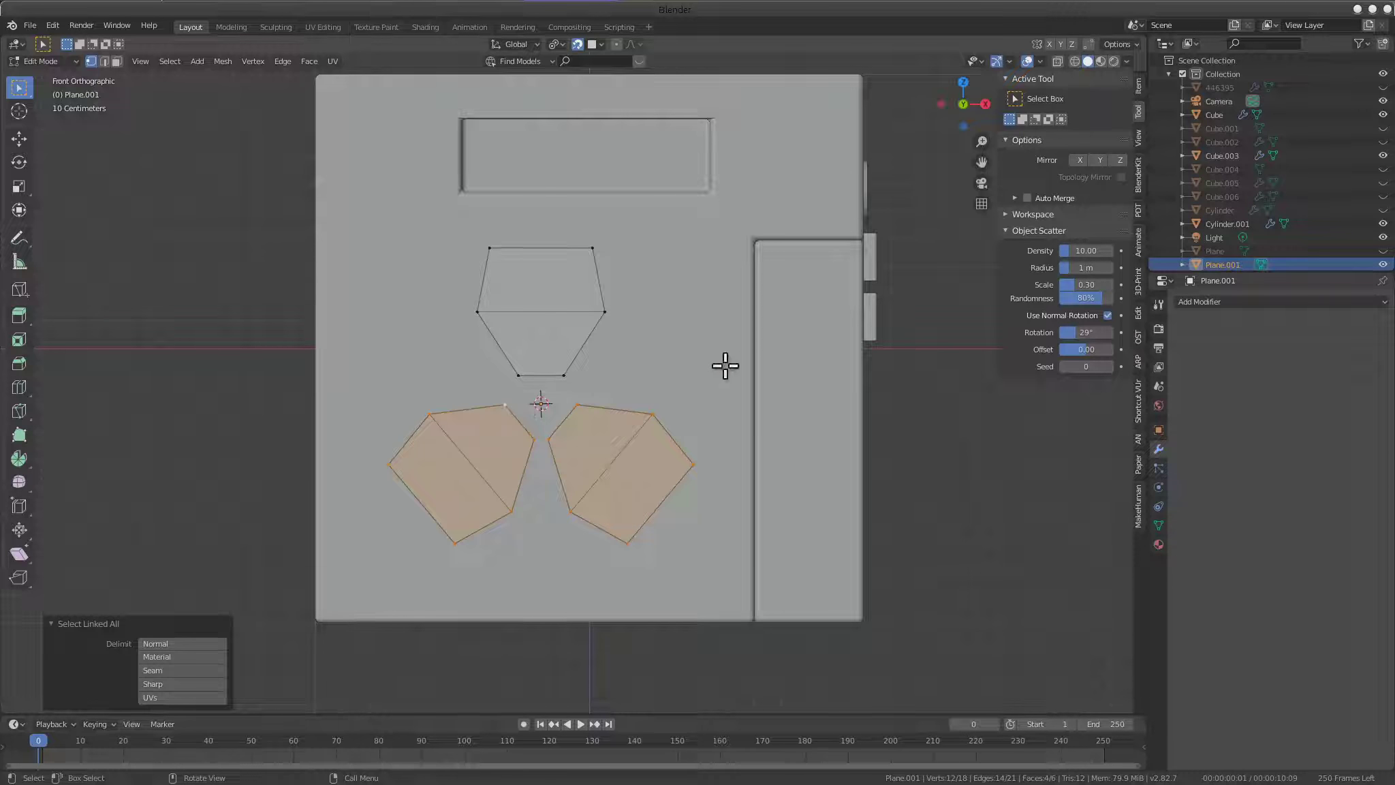
key(g)
key(z)
click(668, 250)
key(g)
key(z)
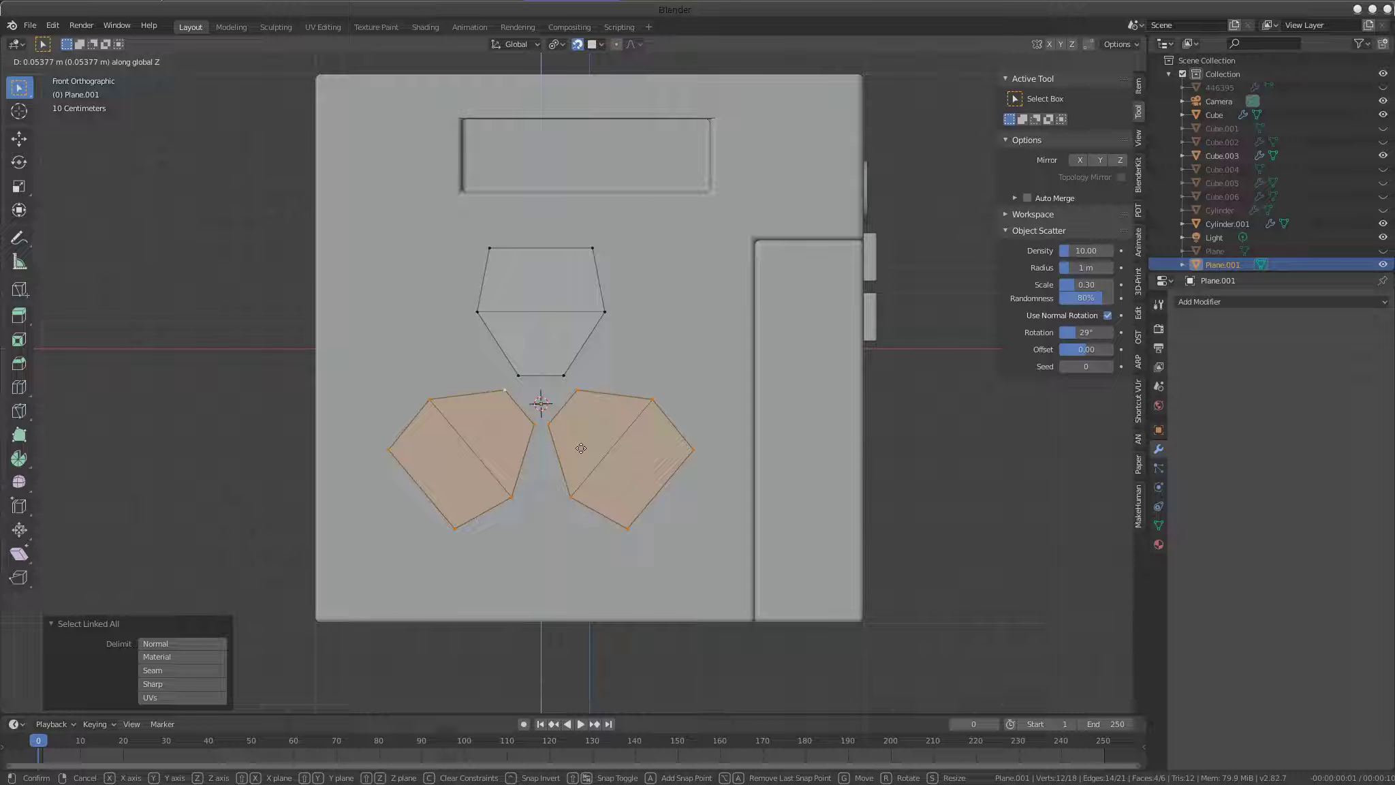
click(580, 447)
scroll(614, 408, down, 3)
mouse_move(644, 374)
middle_down()
mouse_move(613, 458)
mouse_move(575, 458)
mouse_move(560, 424)
mouse_move(582, 398)
middle_up()
click(511, 453)
Extrude all three petal faces along their normals into blocks
key(a)
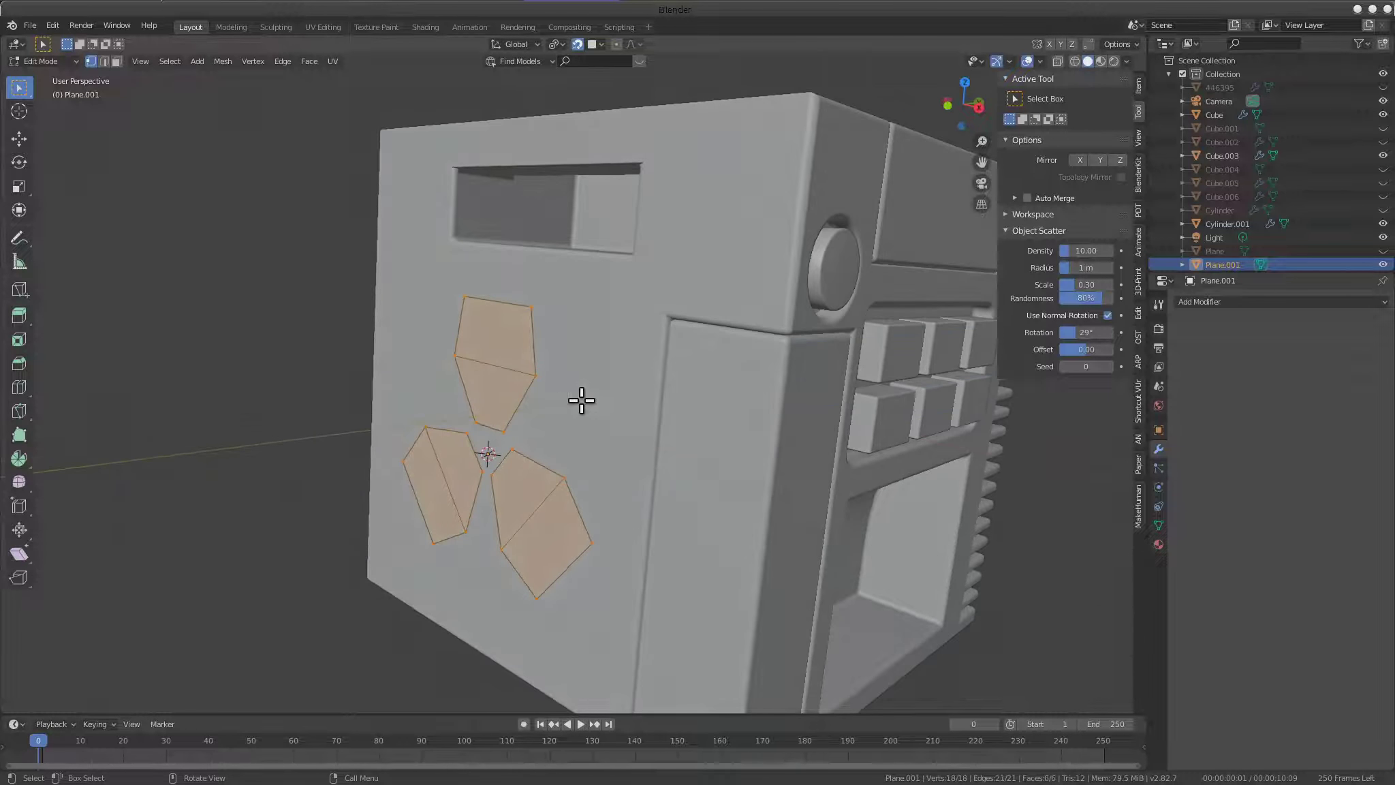
key(e)
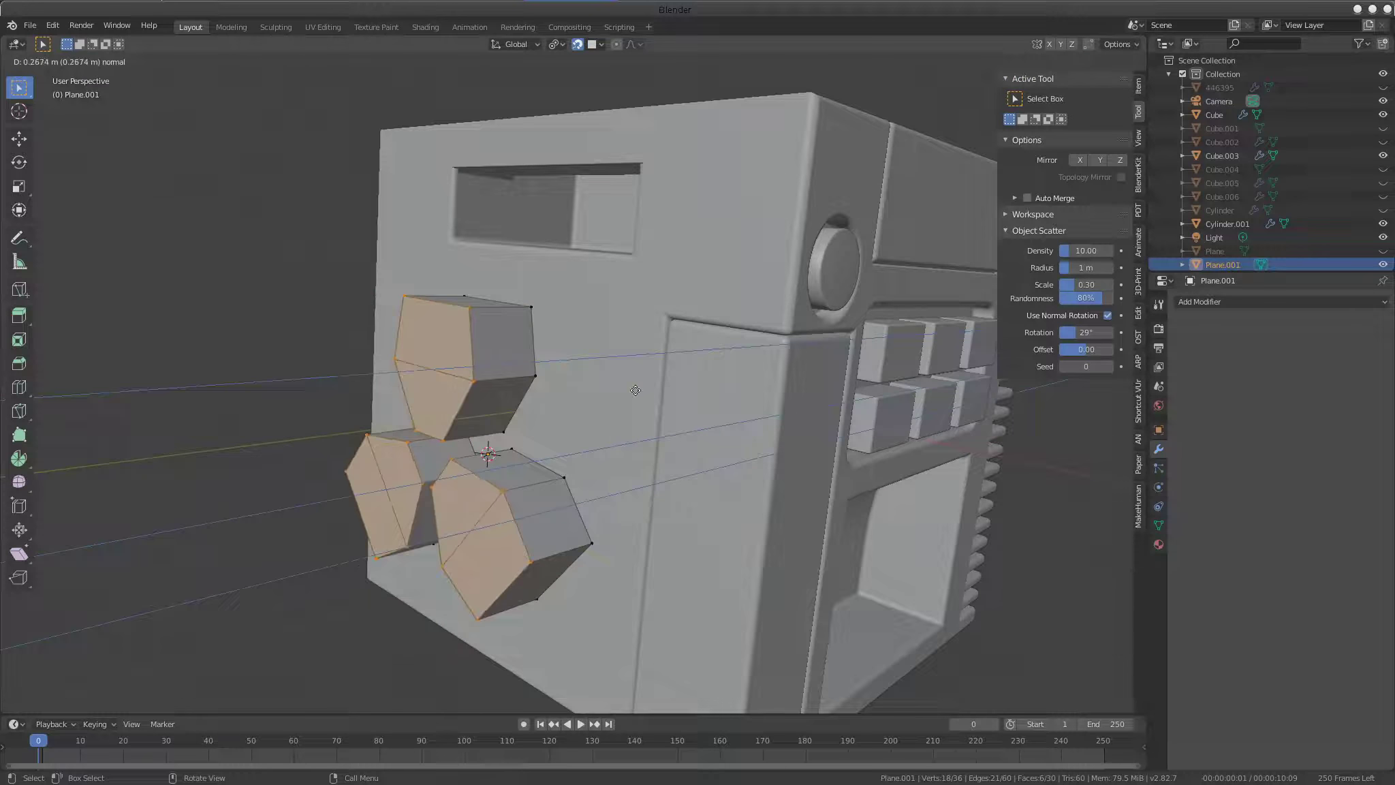
click(637, 394)
mouse_move(638, 395)
middle_down()
mouse_move(764, 420)
mouse_move(646, 303)
mouse_move(527, 420)
mouse_move(620, 417)
mouse_move(613, 458)
mouse_move(745, 458)
mouse_move(535, 440)
mouse_move(726, 420)
mouse_move(686, 436)
mouse_move(504, 408)
mouse_move(654, 416)
middle_up()
Switch to wireframe shading and view the petal blocks from the right side
key(alt+a)
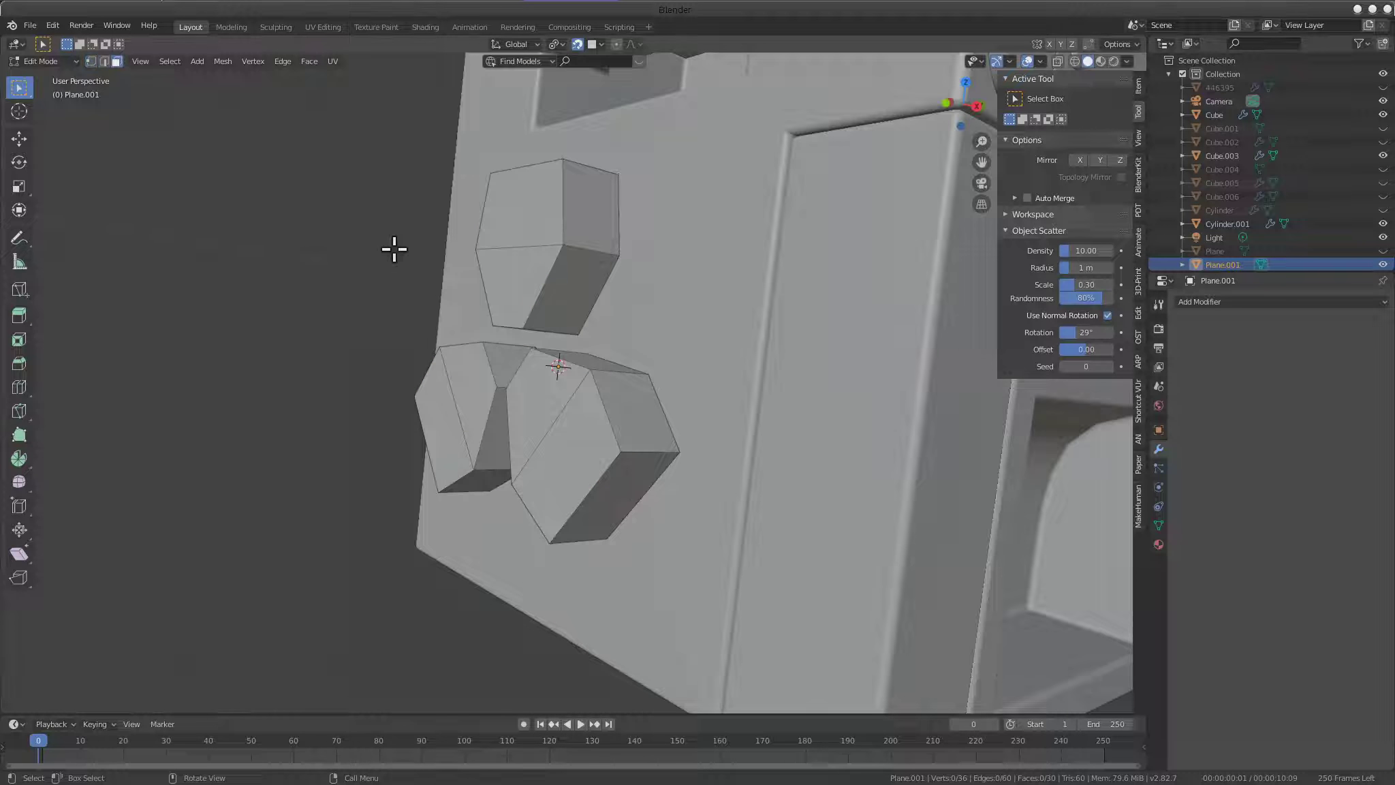
key(z)
click(399, 296)
mouse_move(361, 301)
middle_down()
mouse_move(449, 336)
mouse_move(436, 427)
mouse_move(342, 489)
mouse_move(433, 421)
middle_up()
click(433, 420)
shift+click(377, 513)
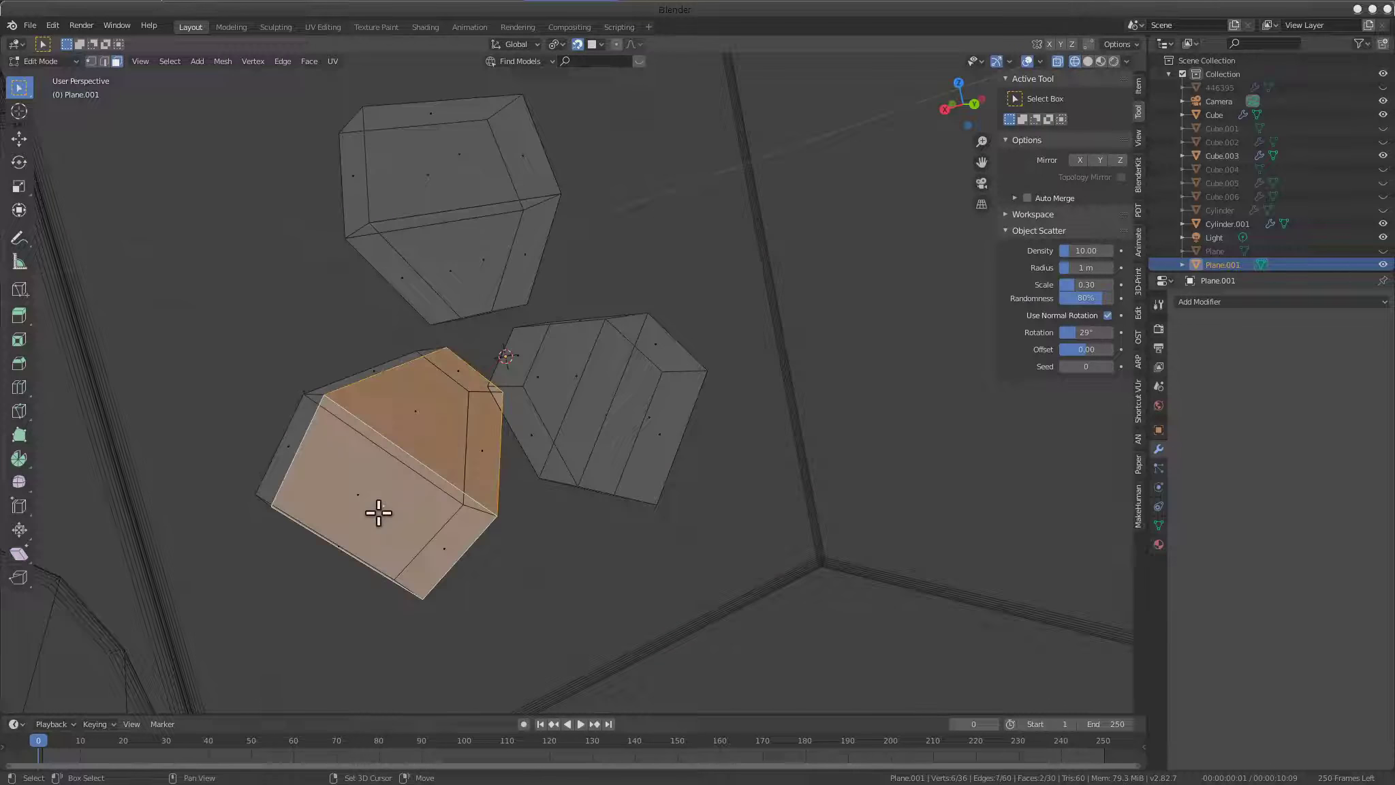
shift+click(597, 396)
middle_drag(590, 377, 654, 436)
shift+click(523, 421)
middle_drag(523, 420, 598, 383)
key(KP_3)
Taper the blocks' back vertices to 0.577 around individual origins, then return to Object Mode
click(92, 55)
shift+middle_drag(546, 335, 428, 365)
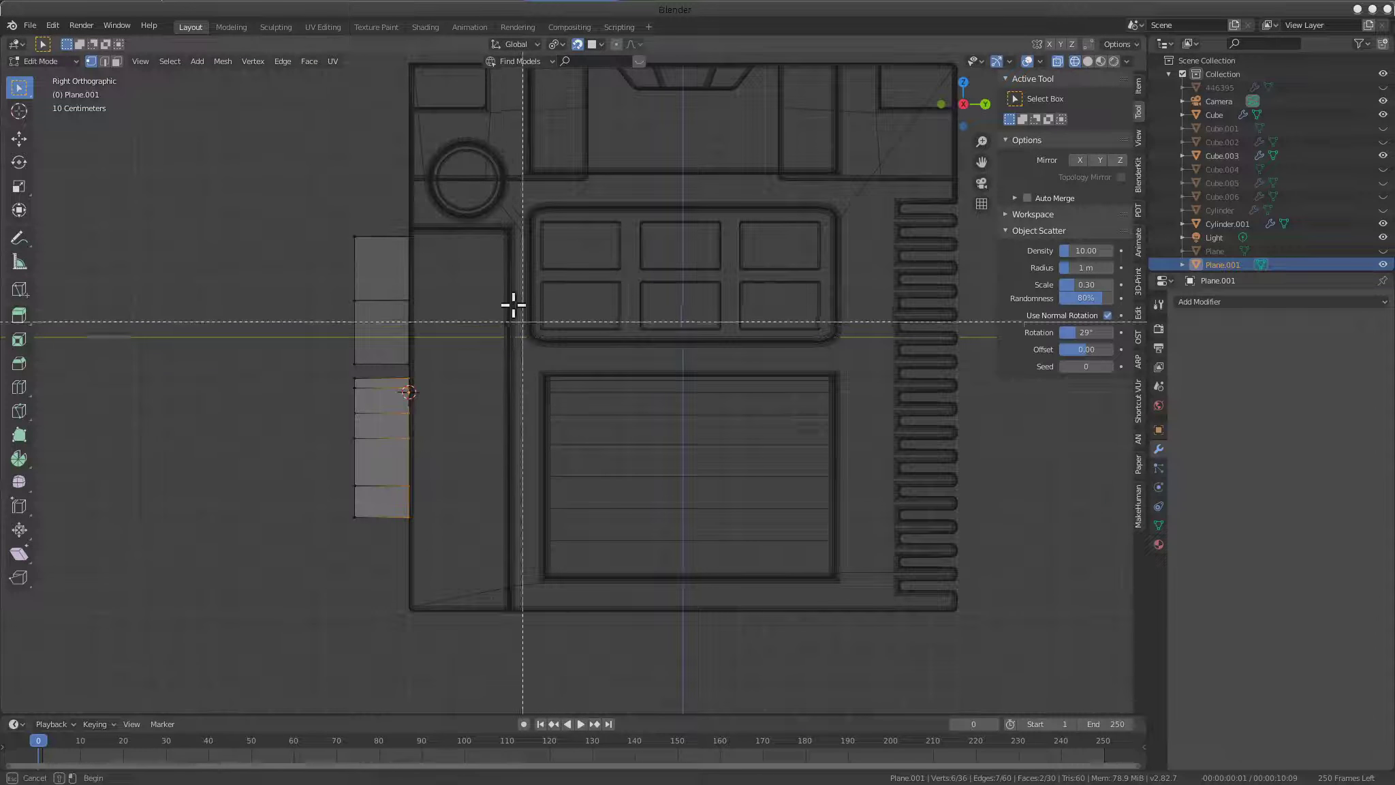
drag(519, 164, 398, 585)
middle_drag(399, 586, 437, 108)
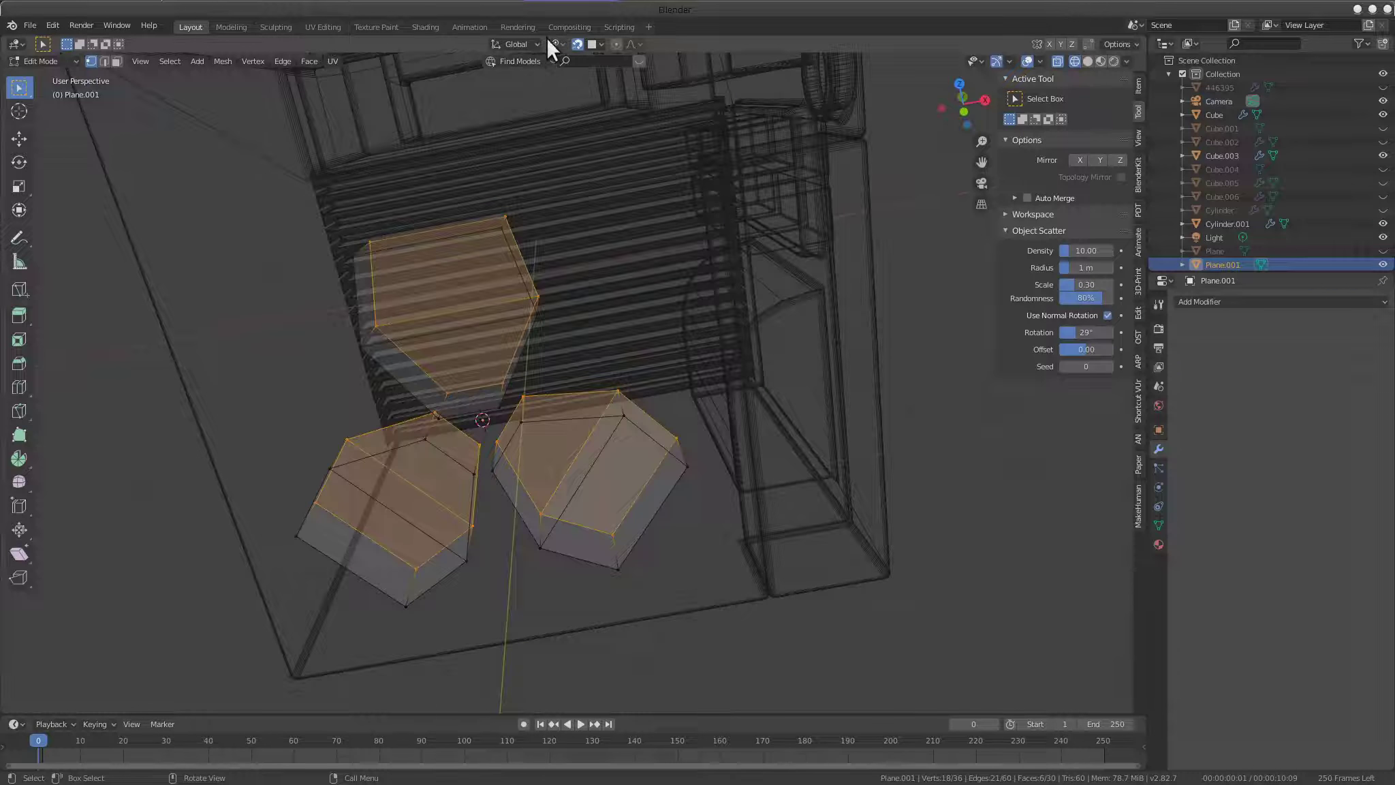
click(556, 43)
click(579, 90)
middle_drag(615, 165, 725, 293)
key(s)
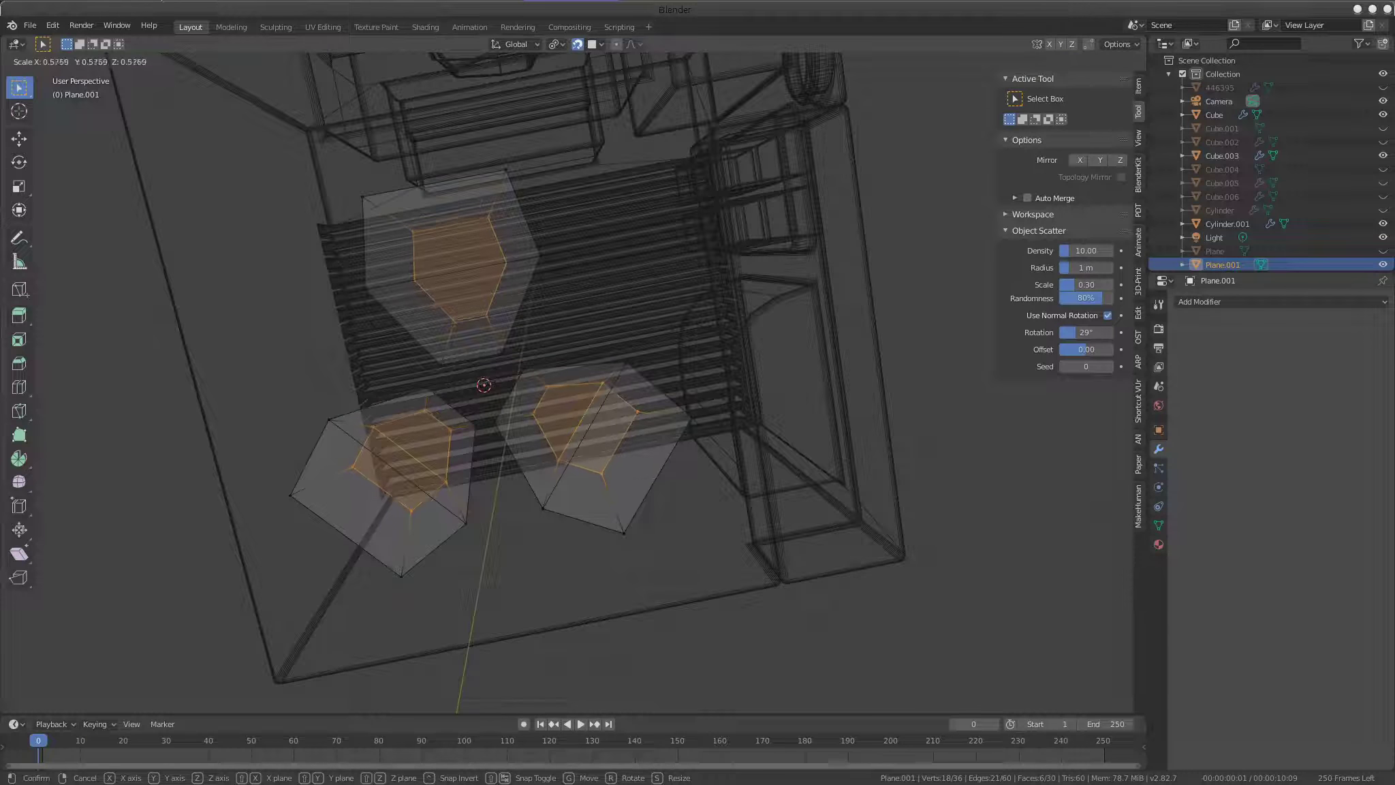
click(560, 344)
middle_drag(561, 344, 545, 334)
key(Tab)
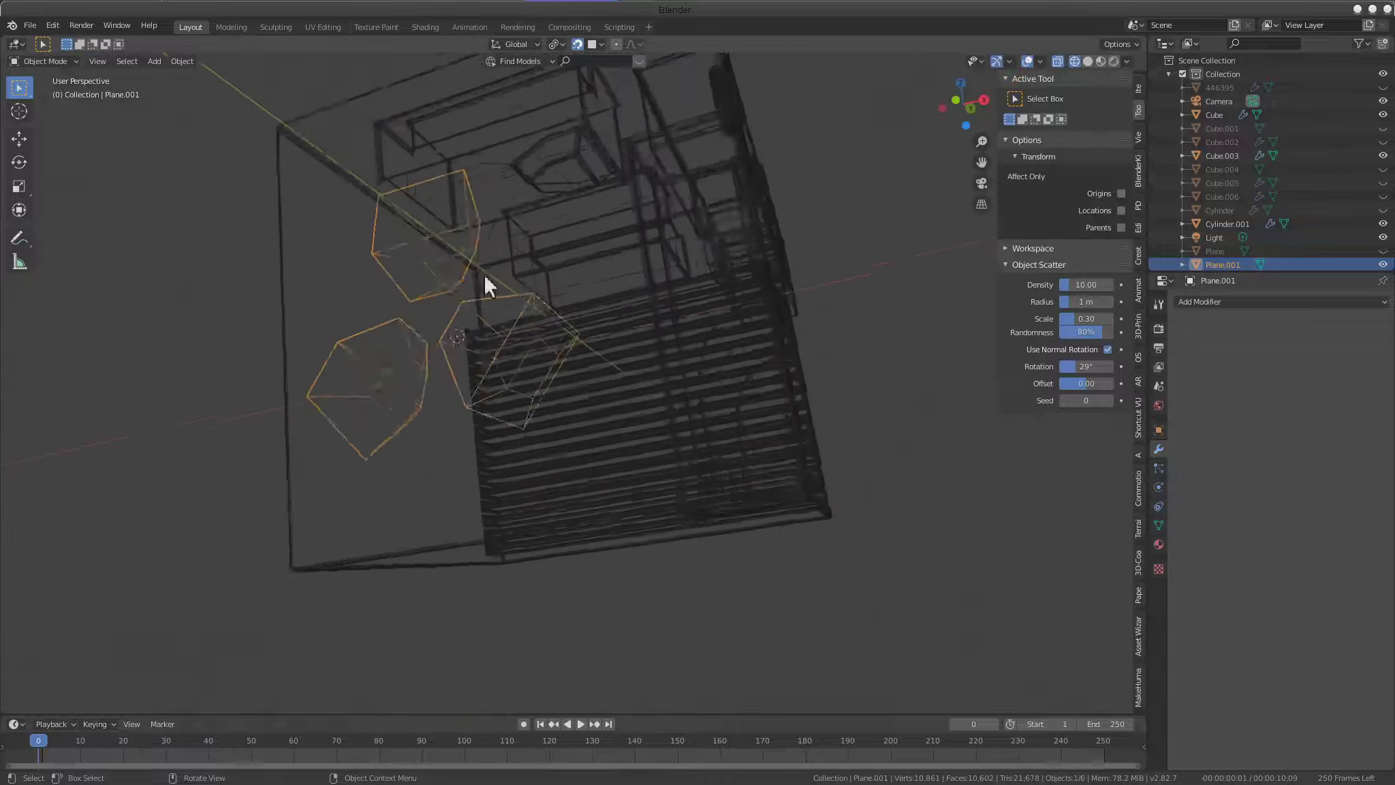
Switch the viewport back to solid shading
middle_drag(486, 276, 513, 361)
key(z)
click(678, 349)
mouse_move(678, 348)
middle_down()
mouse_move(507, 336)
mouse_move(543, 397)
middle_up()
Move Plane.001 0.151 m along Y so the petal blocks sink into the cube's front face
key(g)
key(x)
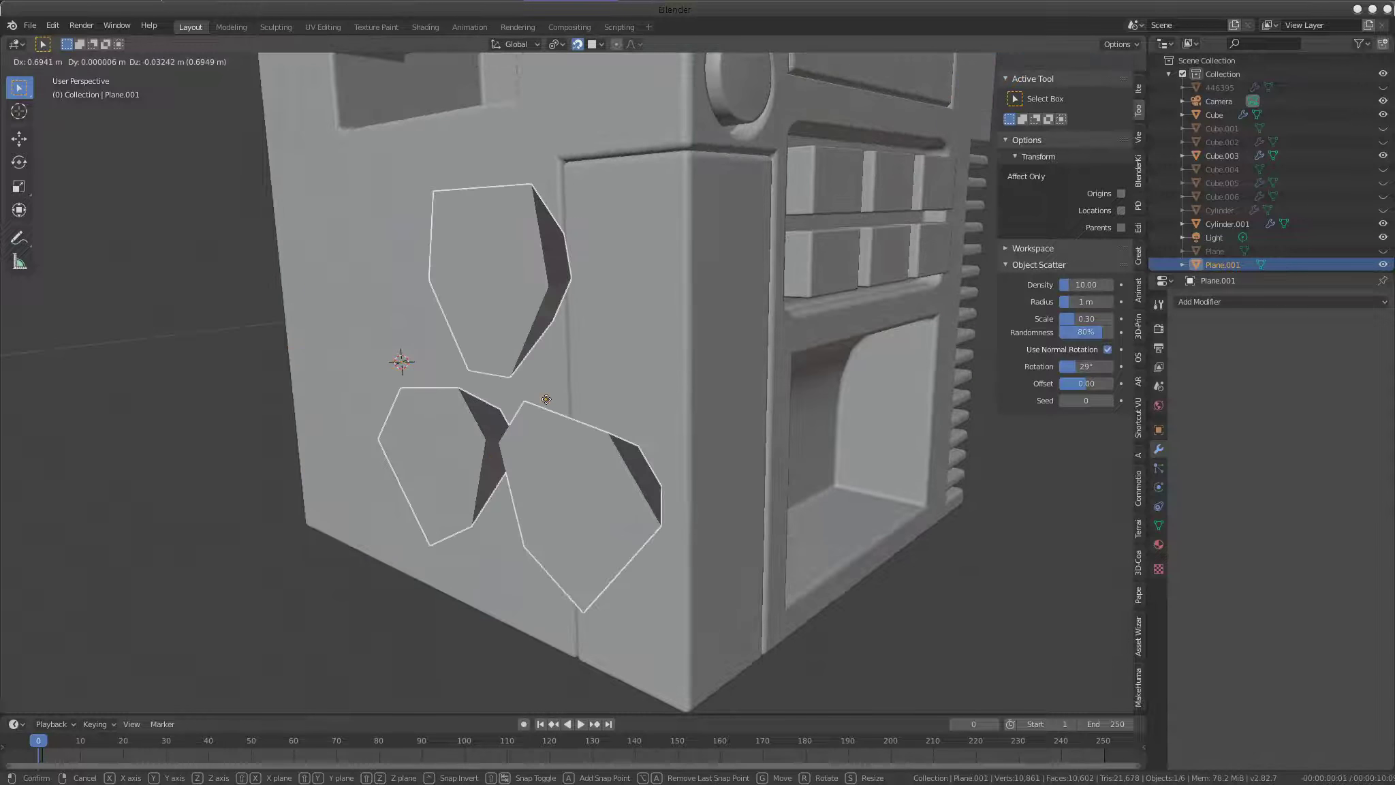
key(y)
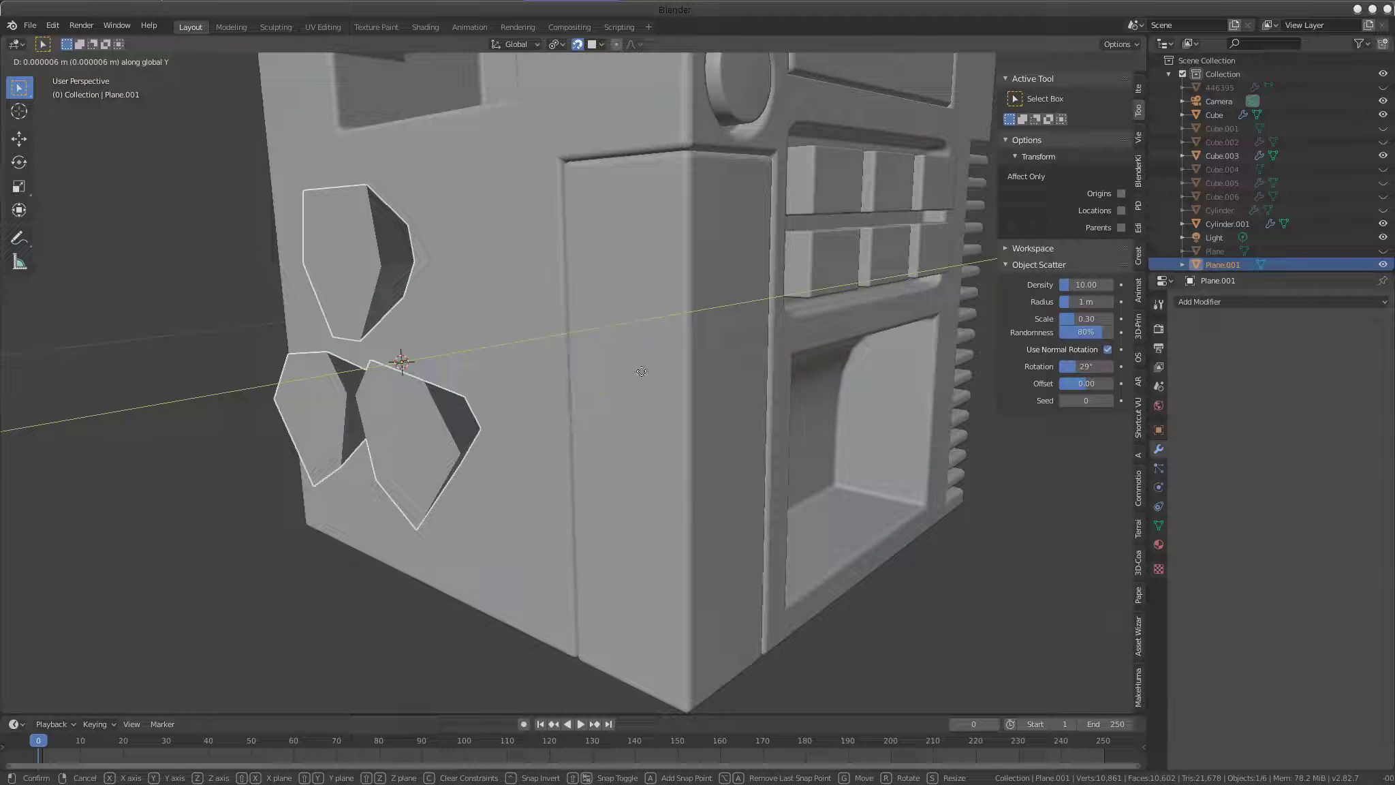
key(Escape)
mouse_move(577, 307)
middle_down()
mouse_move(665, 369)
mouse_move(661, 393)
middle_up()
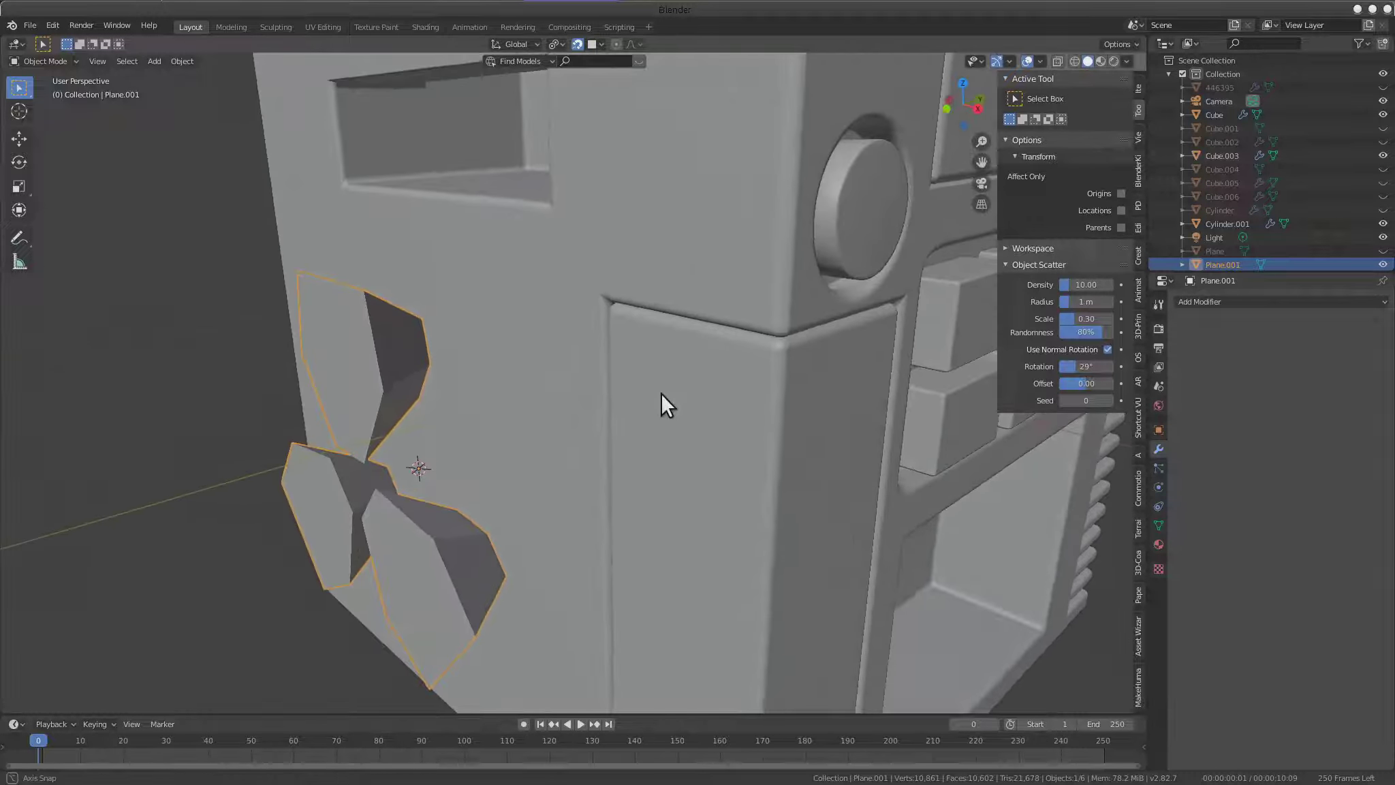
key(g)
key(Escape)
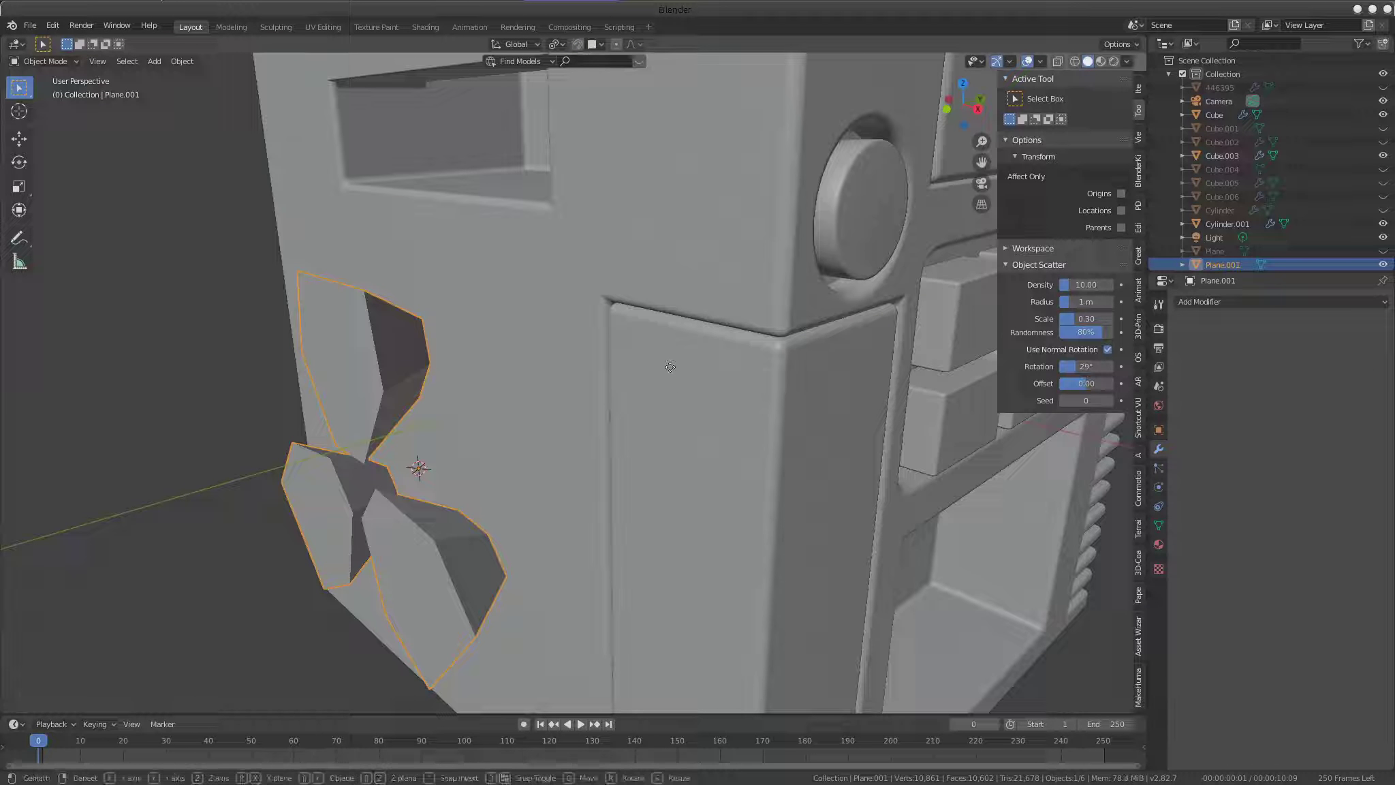
key(g)
key(y)
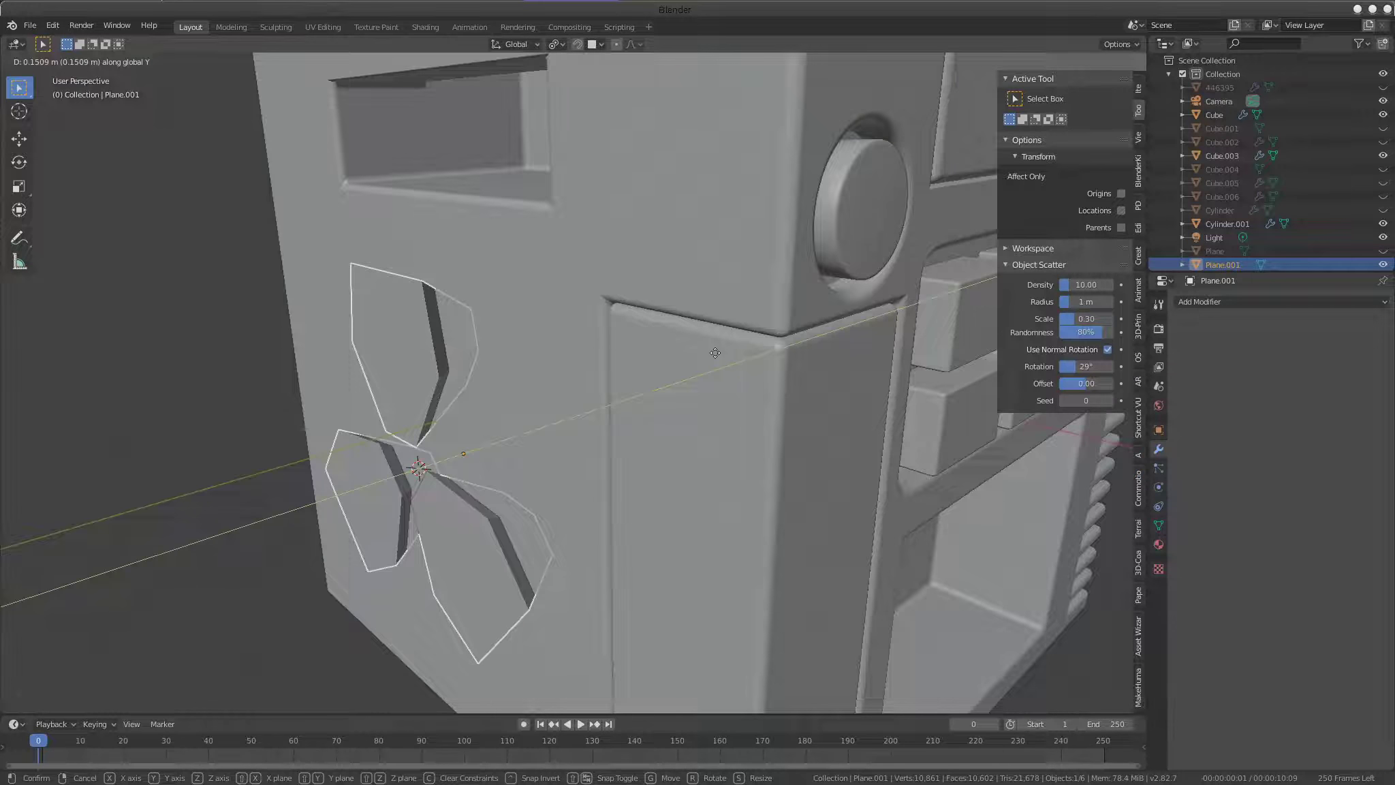
click(715, 352)
Select the petal cutter, then add the cube as the active object
scroll(651, 383, down, 5)
mouse_move(651, 383)
middle_down()
mouse_move(784, 358)
mouse_move(567, 490)
mouse_move(533, 377)
mouse_move(569, 381)
middle_up()
click(539, 391)
click(526, 353)
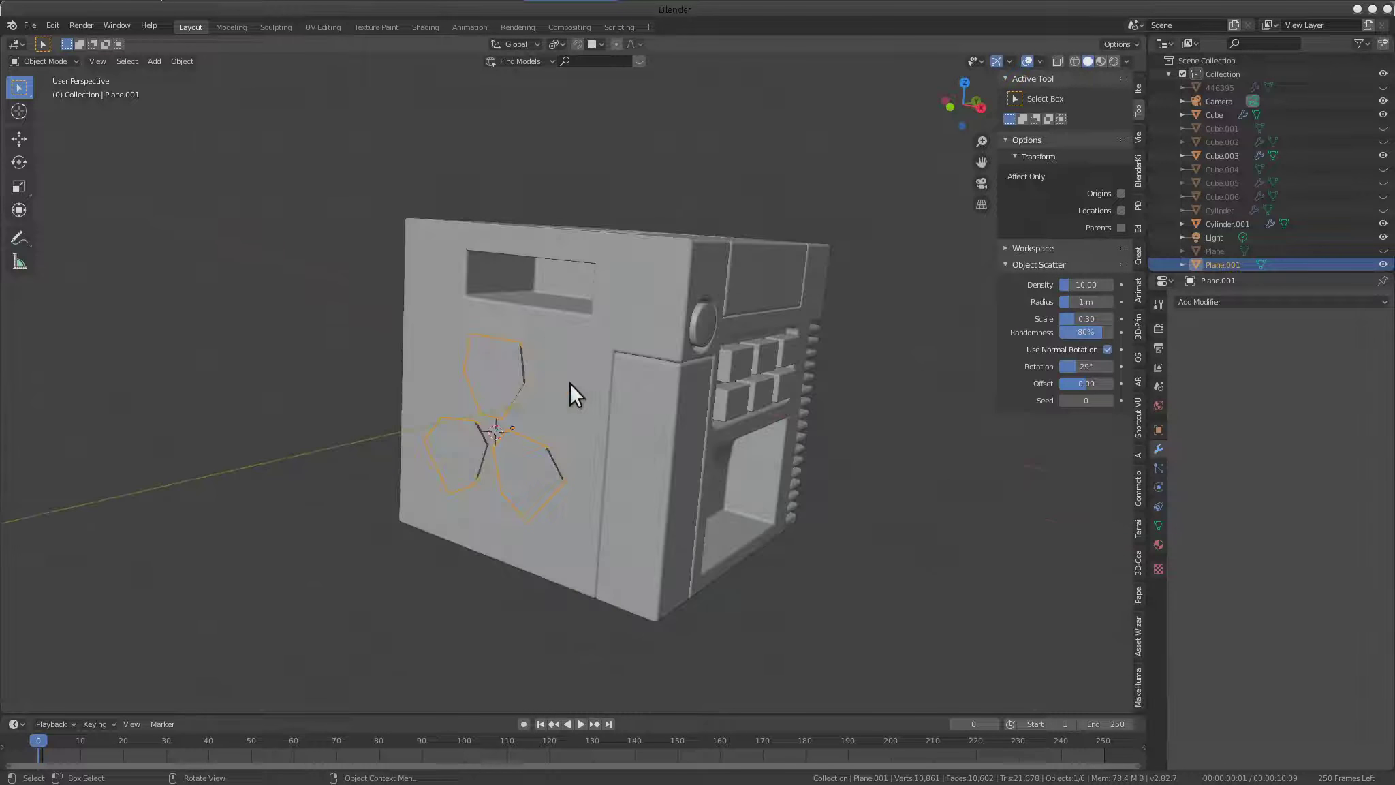
shift+click(632, 377)
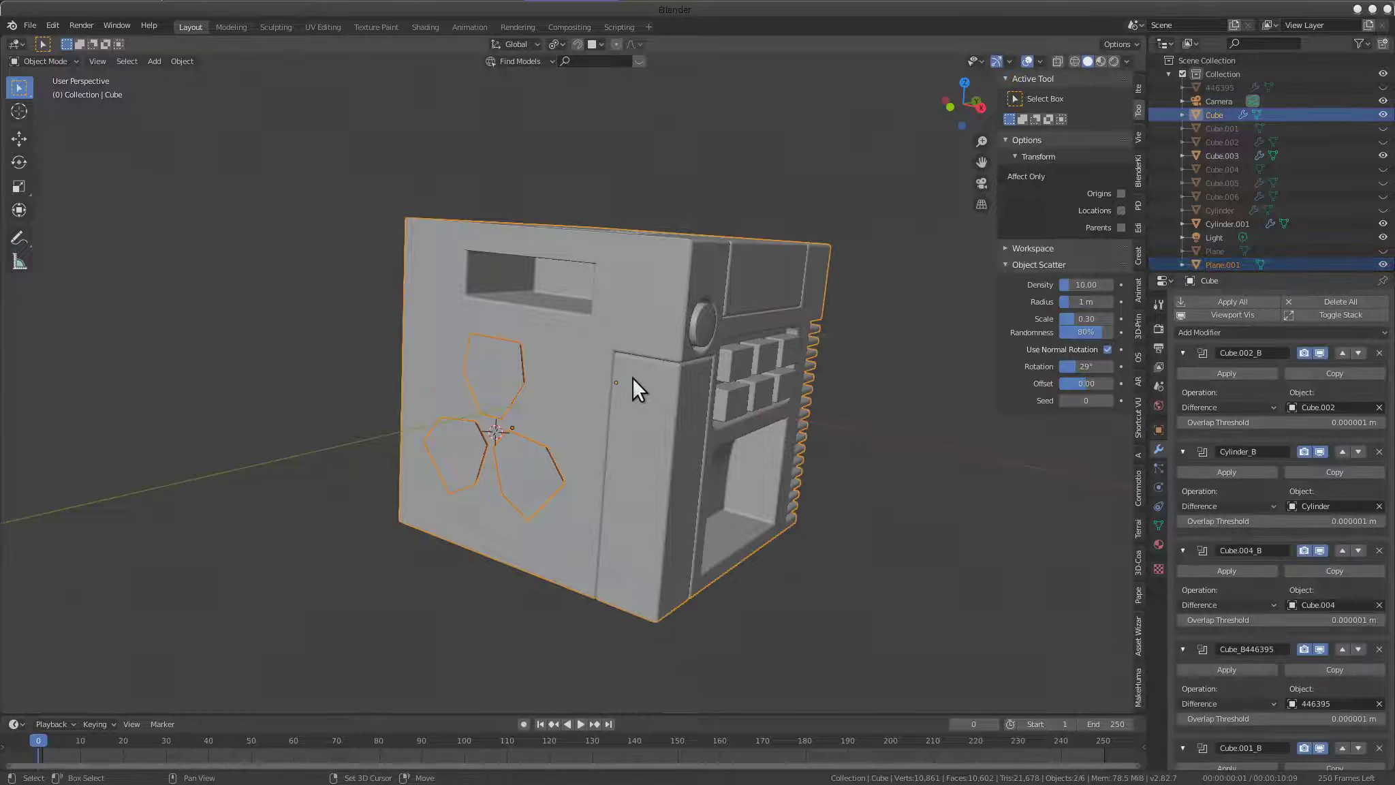
Apply a Boolean Difference with the petal cutters, hide Plane.001, and reselect the cube
key(alt+q)
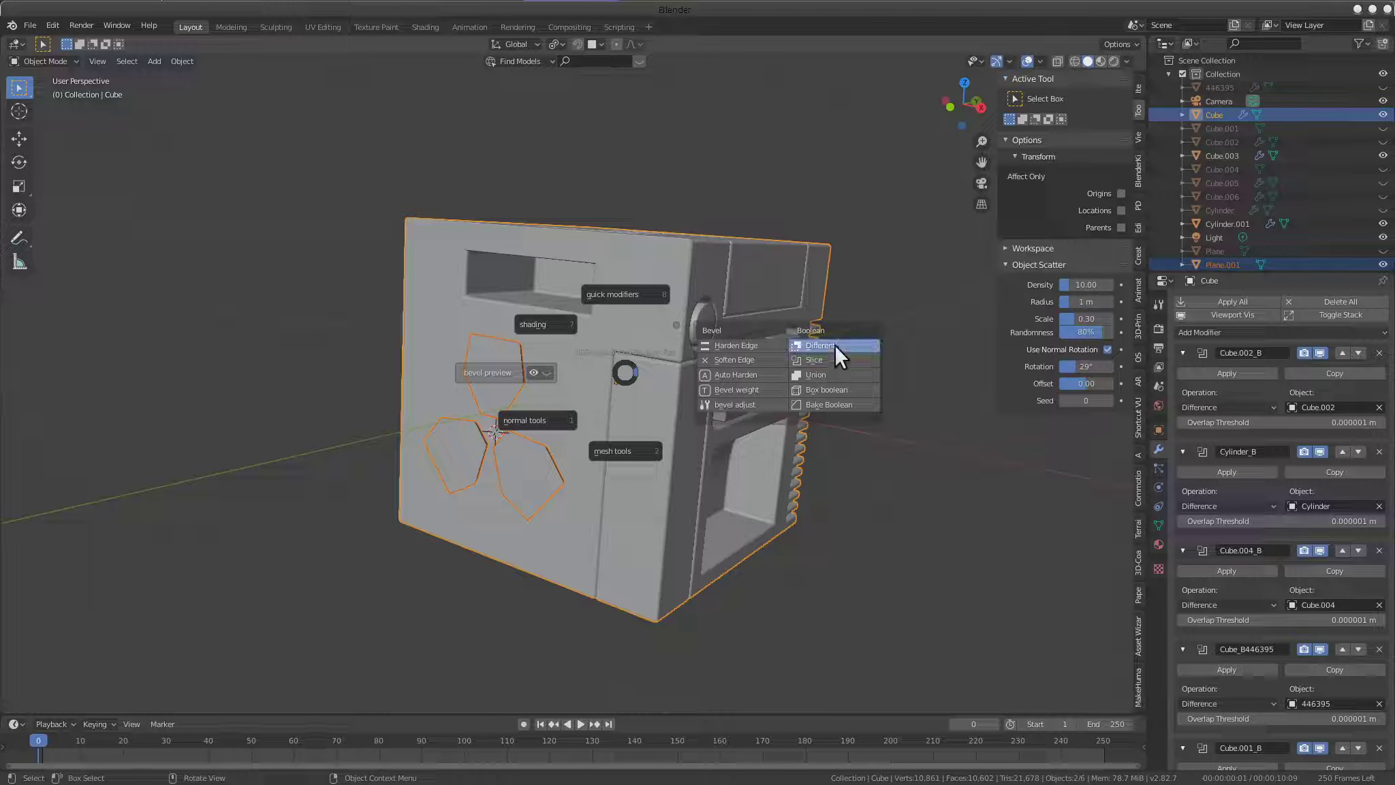
click(835, 345)
mouse_move(520, 372)
middle_down()
mouse_move(696, 378)
mouse_move(635, 387)
mouse_move(669, 391)
mouse_move(534, 384)
mouse_move(636, 390)
mouse_move(743, 435)
mouse_move(553, 418)
mouse_move(718, 461)
mouse_move(610, 427)
mouse_move(767, 298)
mouse_move(733, 320)
mouse_move(722, 374)
mouse_move(601, 346)
middle_up()
click(524, 380)
key(h)
click(647, 350)
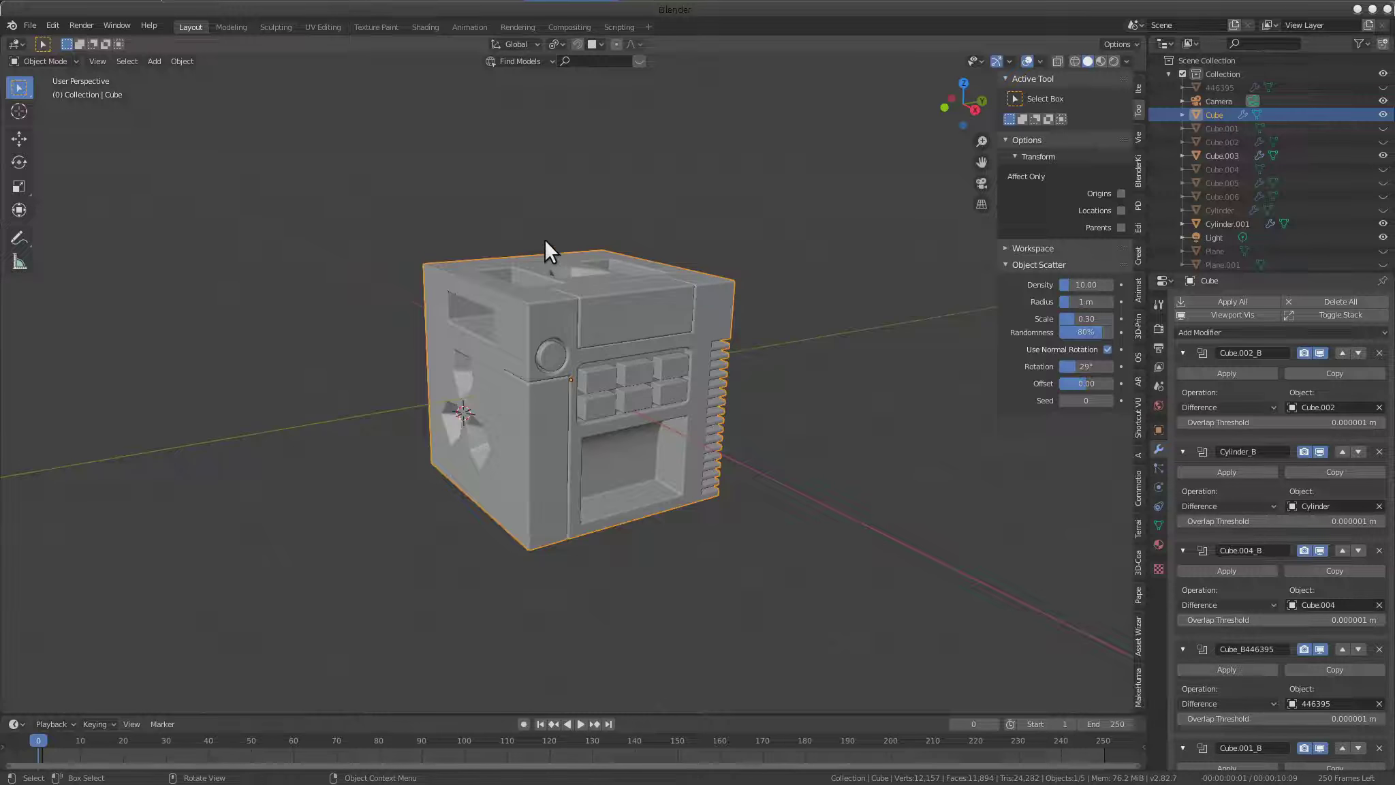
Inspect the petal cutouts, then apply all the cube's modifiers including the boolean cuts
scroll(646, 363, up, 3)
key(Tab)
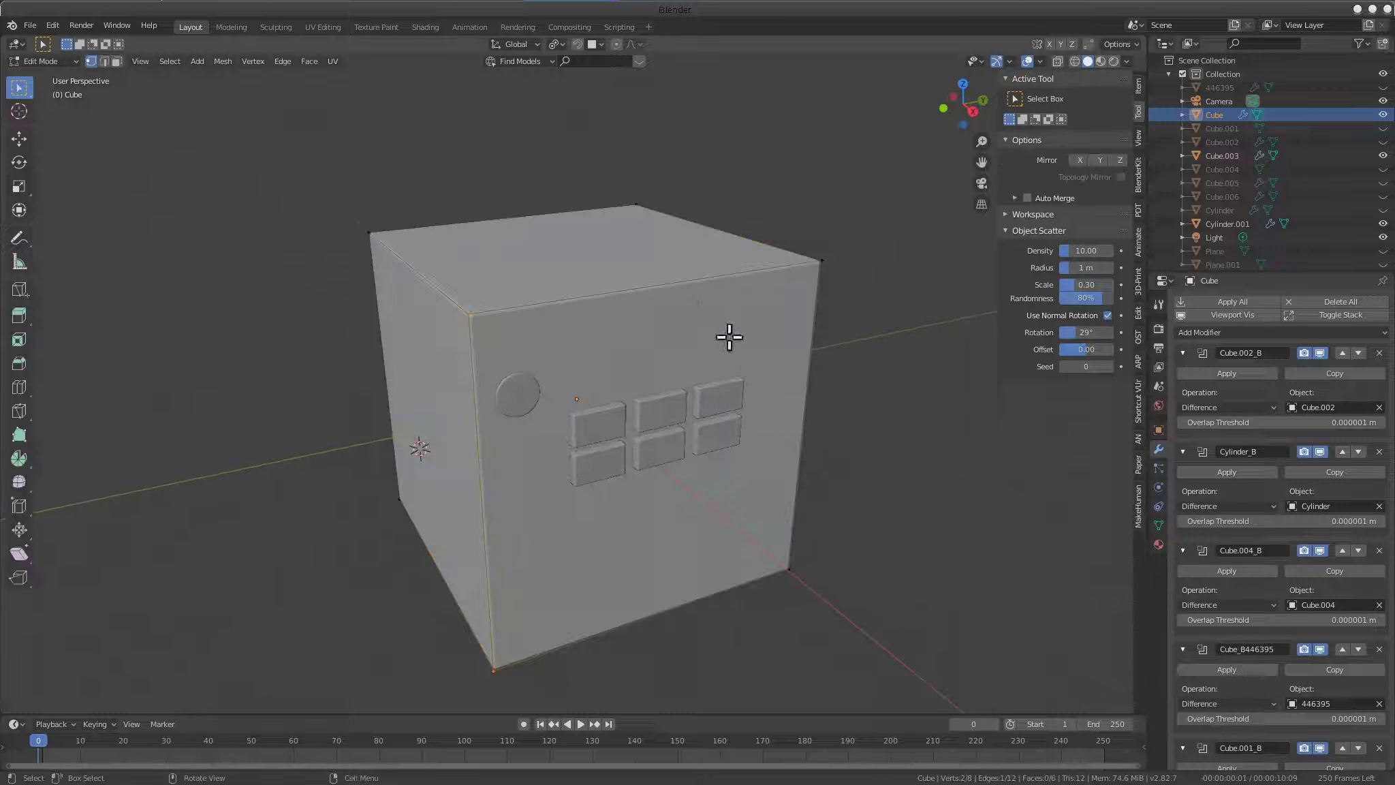
key(Tab)
scroll(732, 404, down, 2)
mouse_move(732, 405)
middle_down()
mouse_move(647, 399)
mouse_move(621, 359)
mouse_move(772, 411)
mouse_move(569, 377)
middle_up()
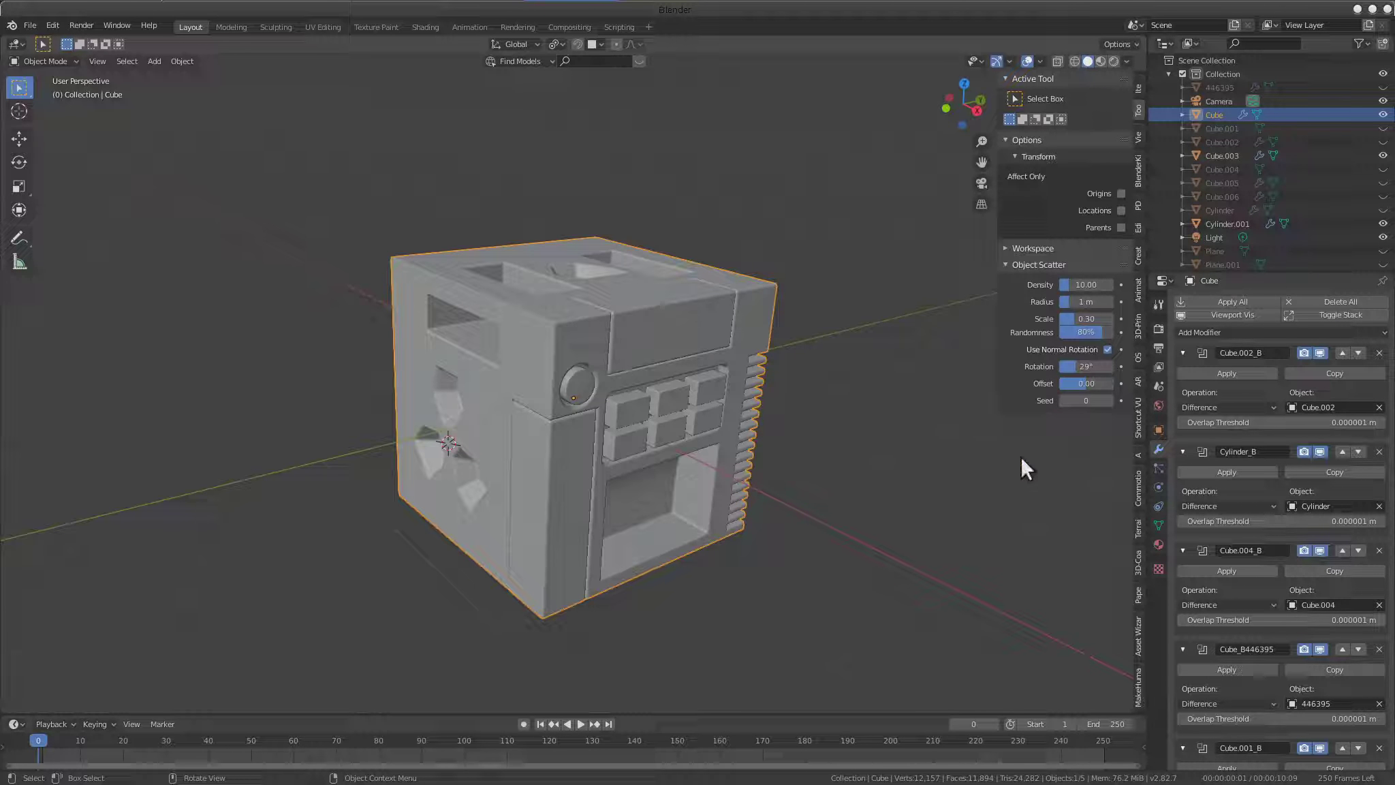
scroll(1262, 469, down, 5)
mouse_move(720, 429)
middle_down()
mouse_move(792, 437)
mouse_move(712, 437)
mouse_move(716, 419)
middle_up()
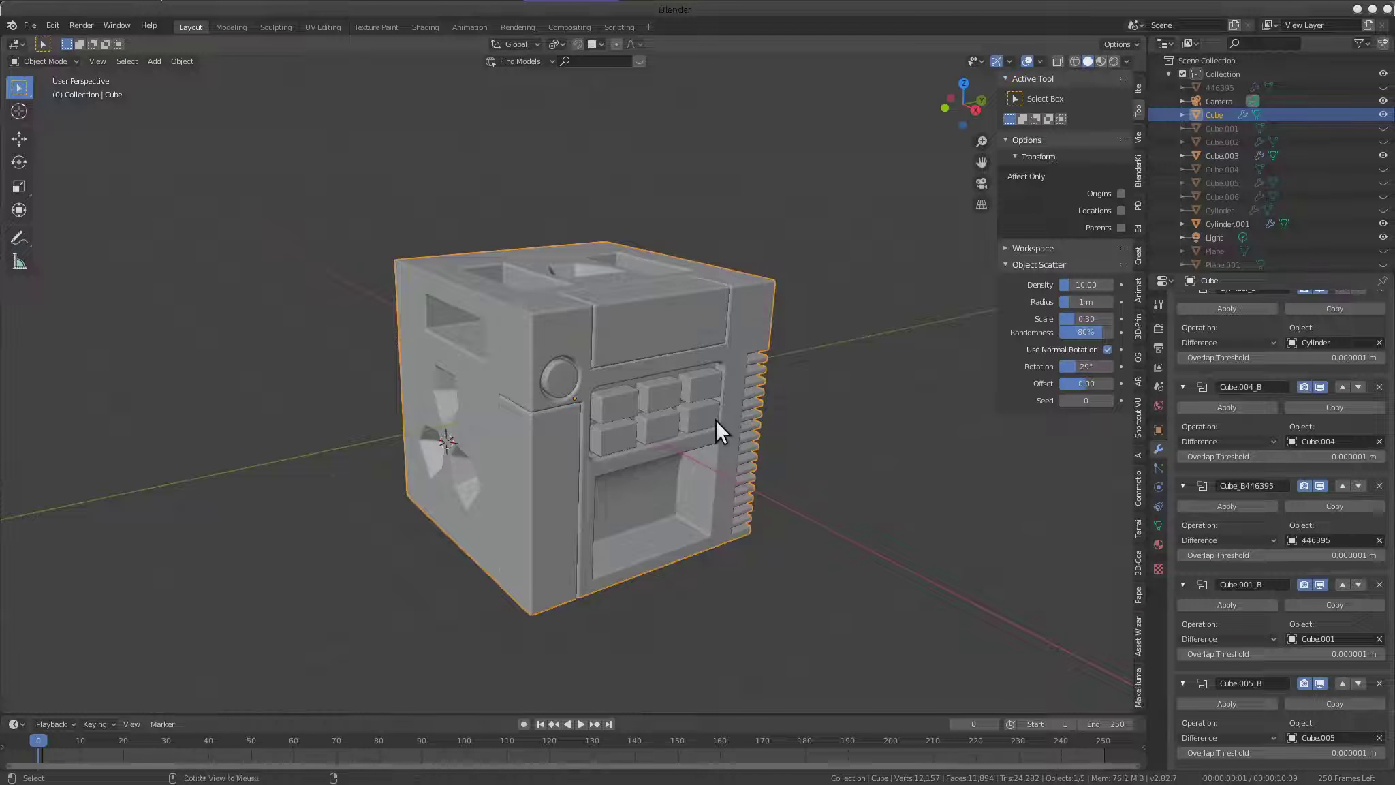
key(q)
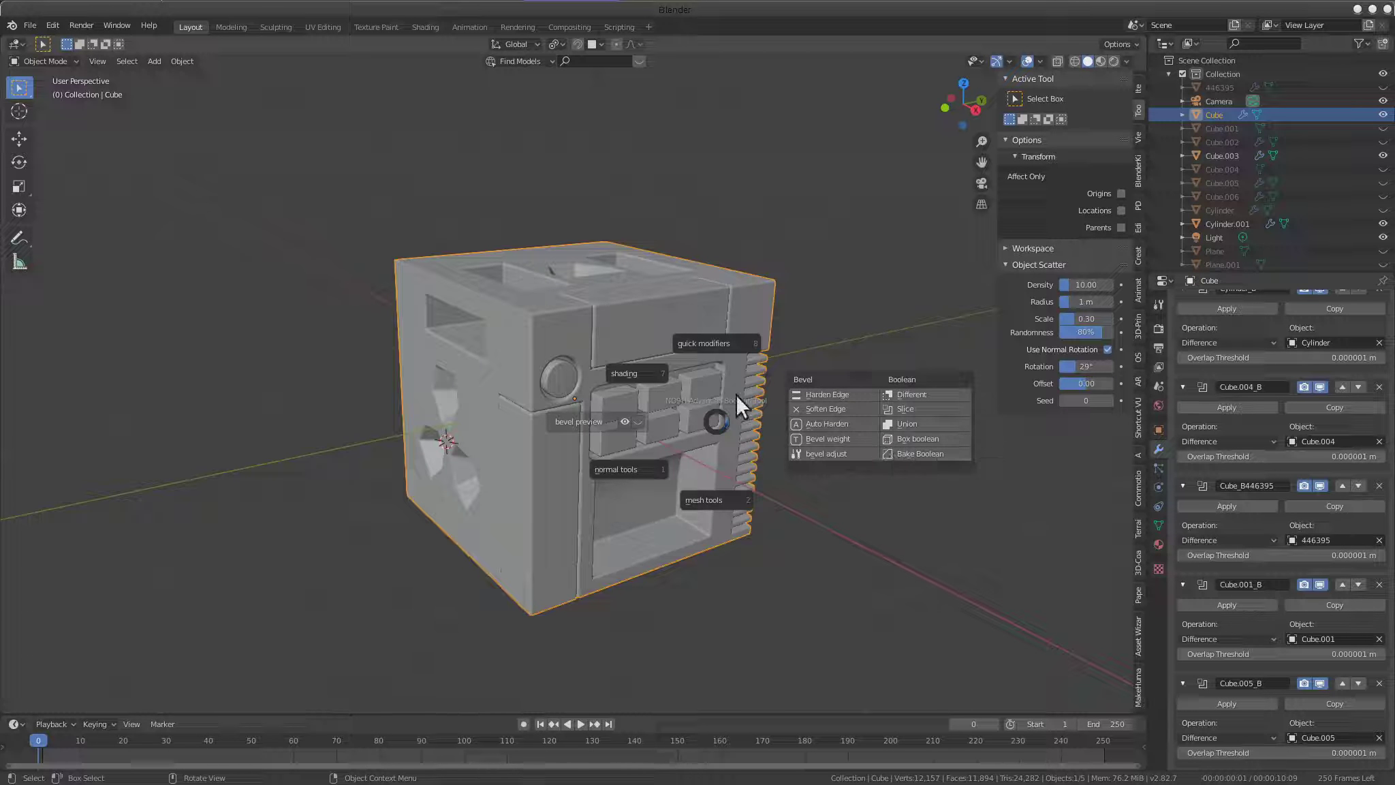
mouse_move(705, 343)
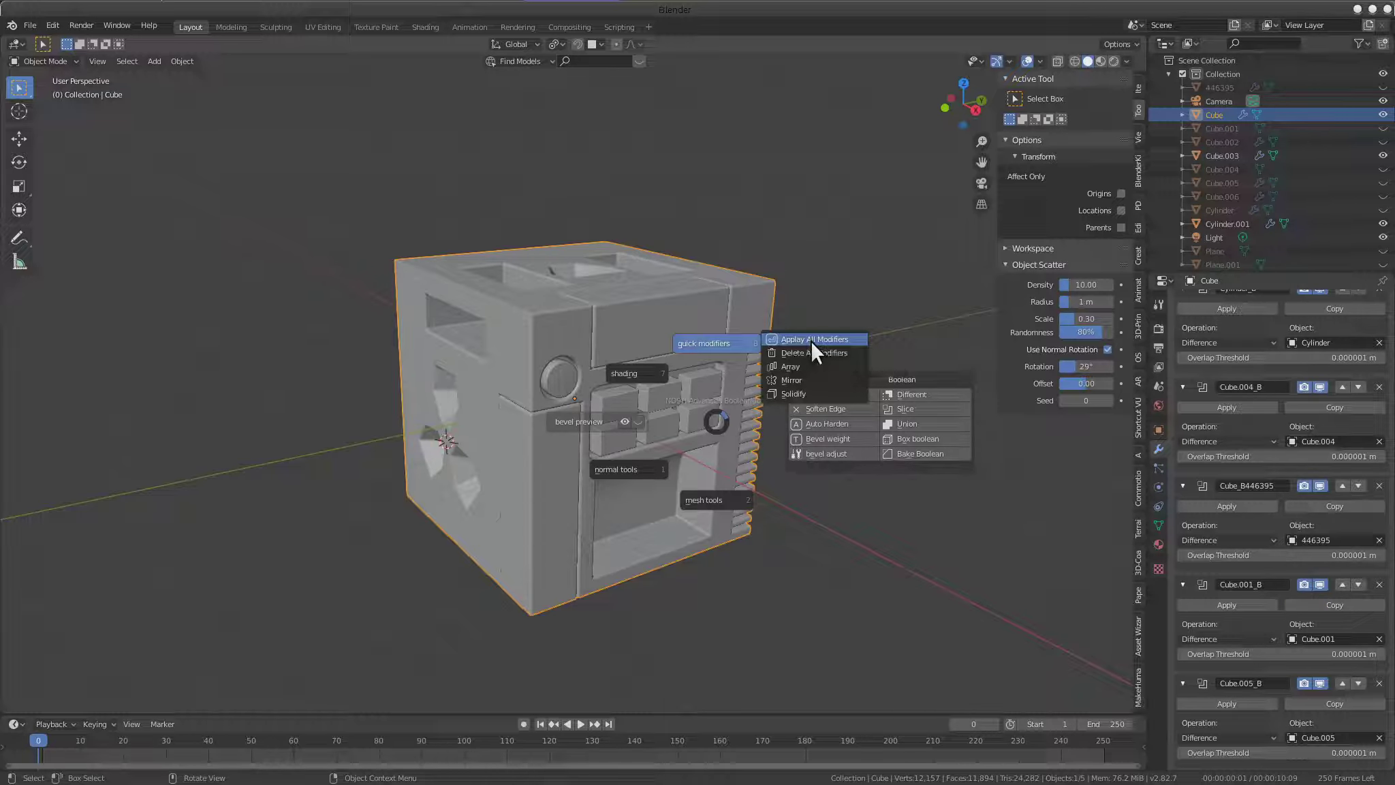
click(811, 340)
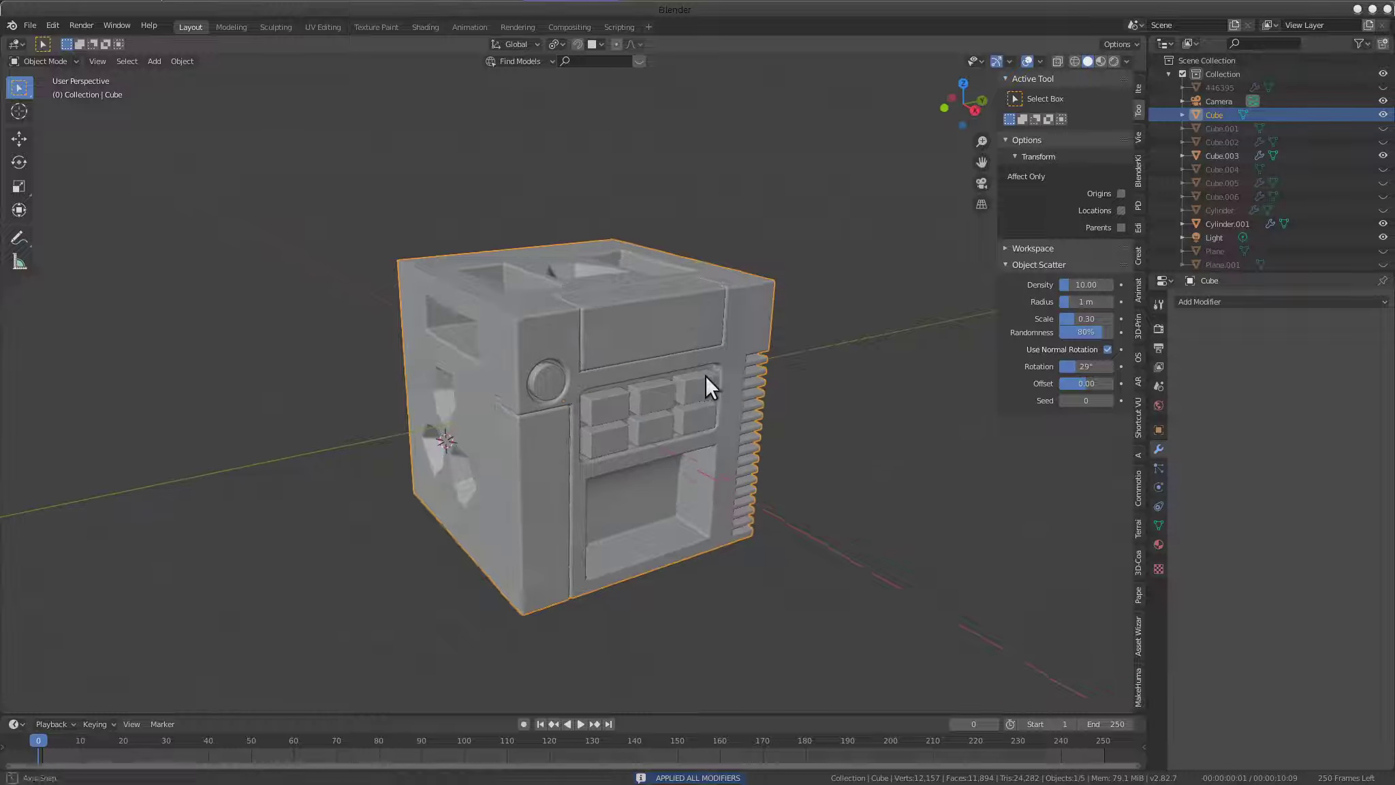
Put the cube into Edit Mode and inspect its front, ribbed side and top
key(ctrl+Tab)
click(833, 376)
scroll(833, 376, down, 3)
mouse_move(833, 376)
middle_down()
mouse_move(445, 417)
mouse_move(620, 463)
mouse_move(654, 436)
middle_up()
scroll(722, 389, up, 5)
scroll(742, 409, down, 1)
scroll(695, 386, up, 4)
mouse_move(695, 387)
middle_down()
mouse_move(638, 430)
mouse_move(561, 451)
middle_up()
scroll(545, 460, up, 3)
scroll(408, 470, up, 3)
scroll(327, 471, down, 5)
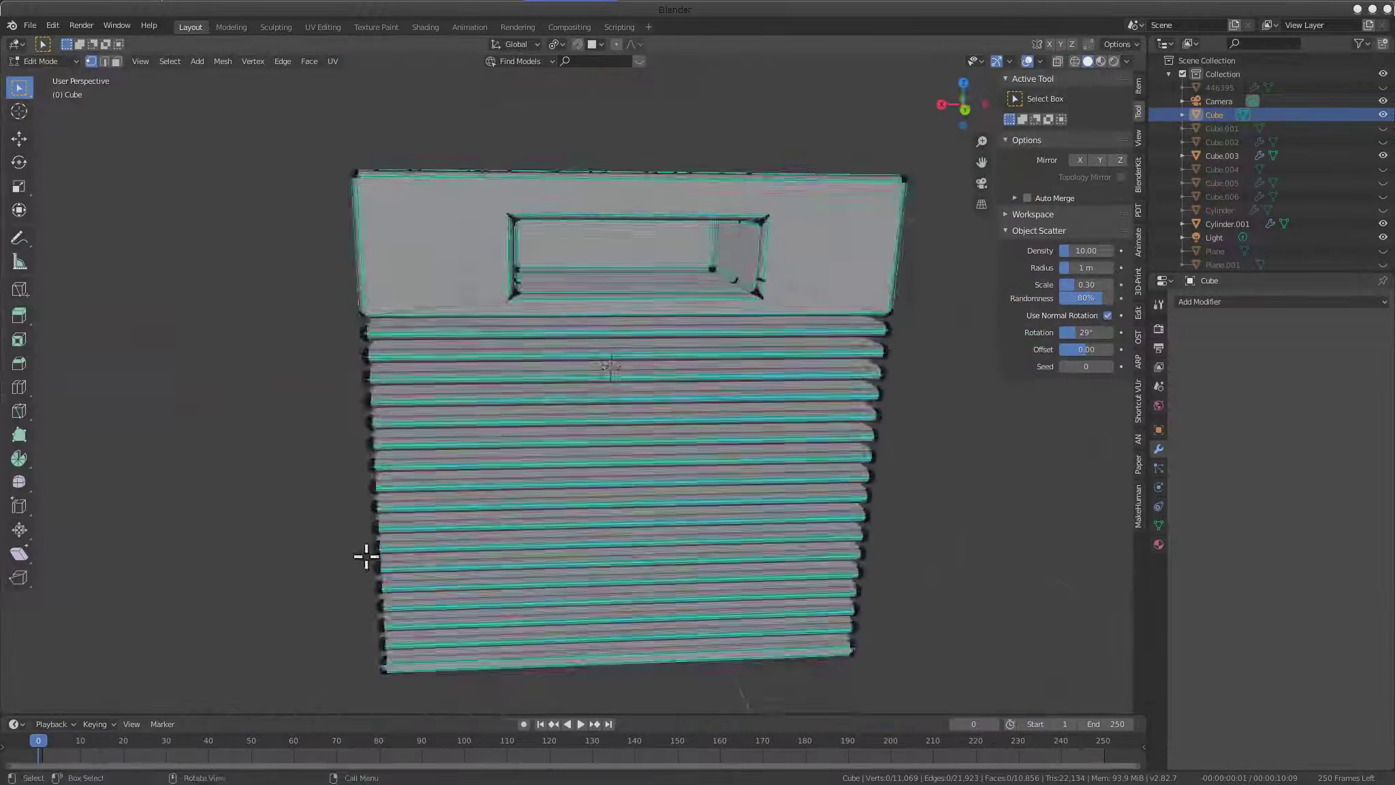
middle_drag(364, 554, 495, 592)
scroll(617, 545, up, 3)
mouse_move(617, 545)
middle_down()
mouse_move(756, 606)
mouse_move(623, 452)
middle_up()
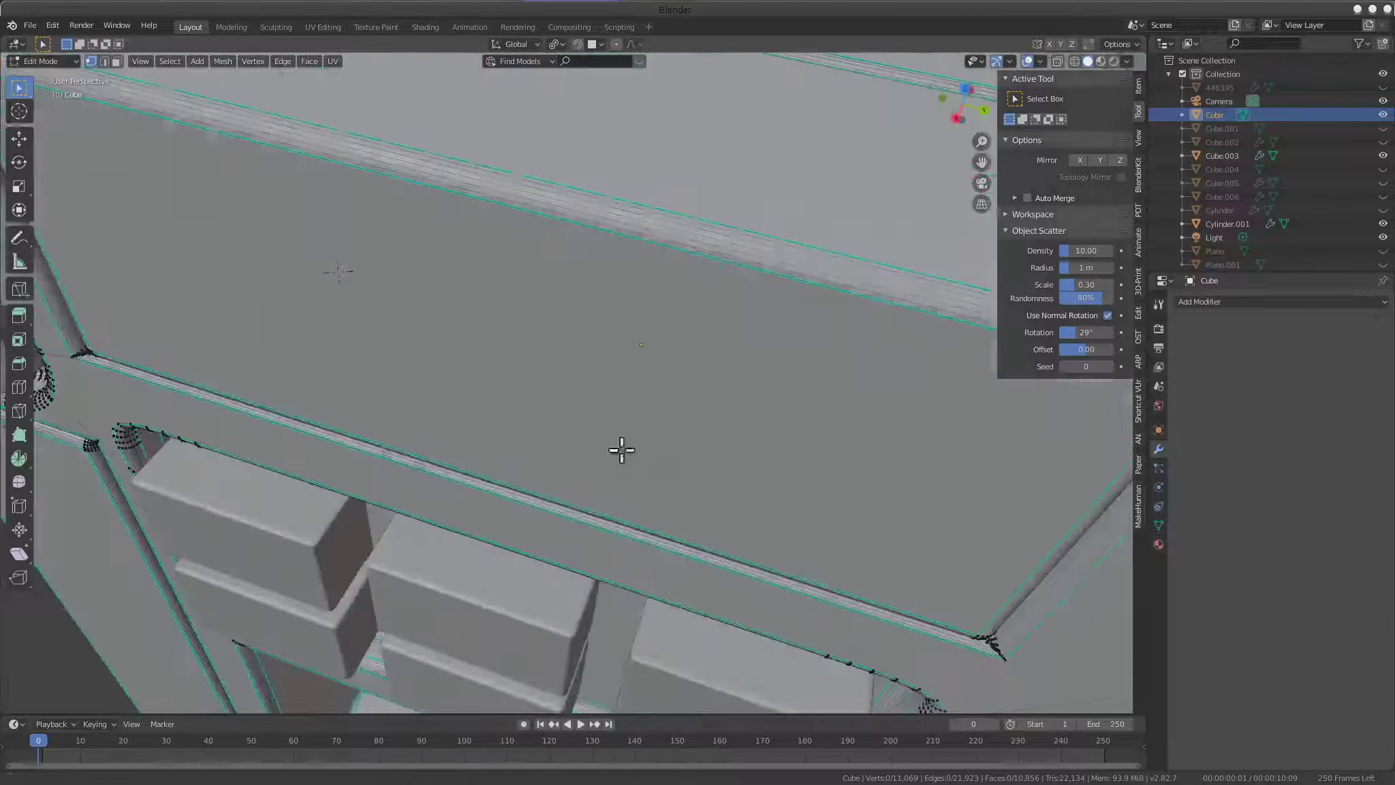
scroll(623, 451, down, 3)
middle_drag(570, 583, 747, 513)
scroll(662, 470, up, 3)
scroll(662, 471, down, 3)
mouse_move(662, 470)
middle_down()
mouse_move(502, 489)
mouse_move(620, 492)
mouse_move(751, 523)
middle_up()
scroll(496, 512, up, 3)
scroll(495, 513, down, 3)
scroll(751, 523, up, 3)
scroll(557, 492, up, 3)
Inspect the cut geometry around the window opening, front panel and top-face grooves
mouse_move(557, 492)
middle_down()
mouse_move(569, 458)
mouse_move(648, 458)
mouse_move(676, 408)
mouse_move(594, 365)
mouse_move(499, 428)
middle_up()
scroll(648, 458, down, 3)
scroll(499, 428, up, 3)
scroll(500, 428, down, 3)
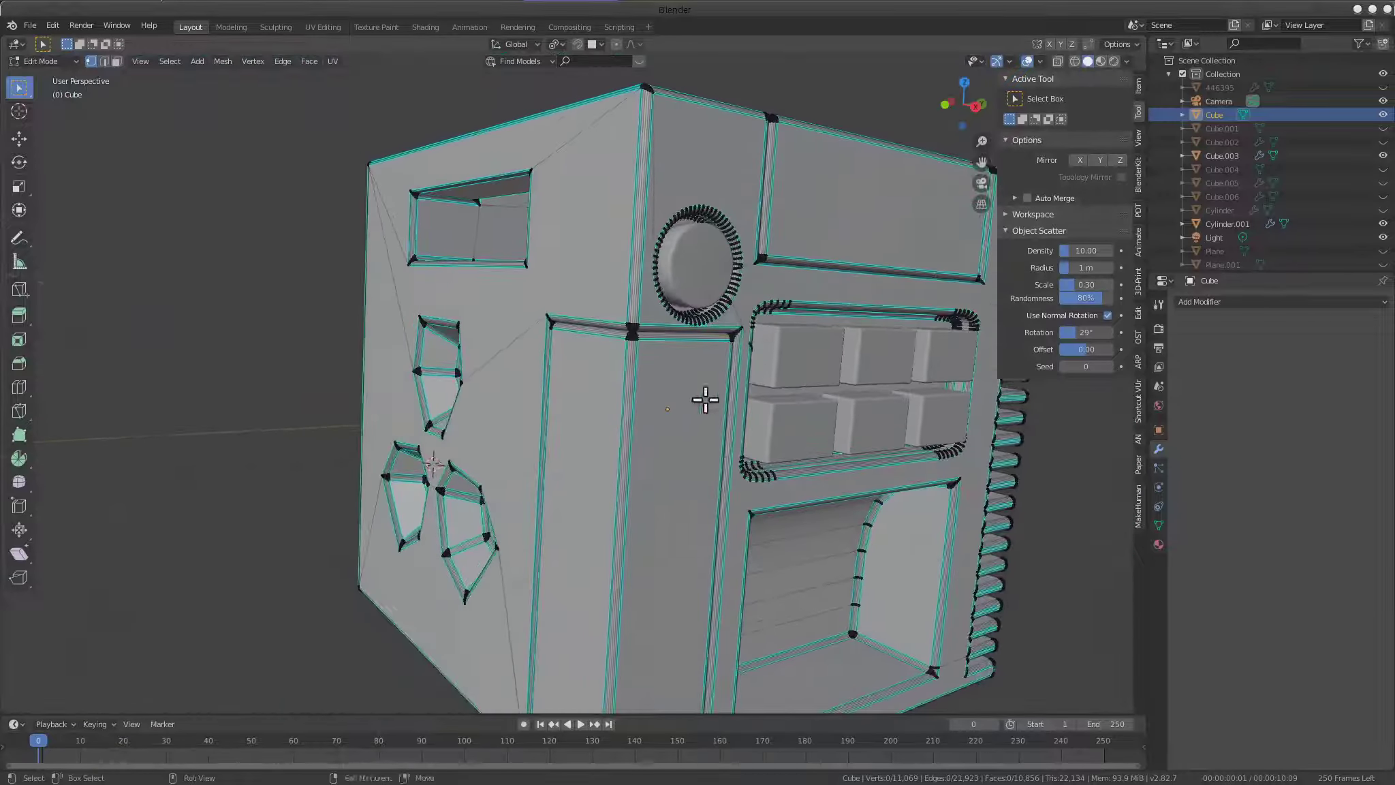
middle_drag(704, 398, 623, 398)
scroll(583, 361, up, 3)
scroll(583, 361, down, 3)
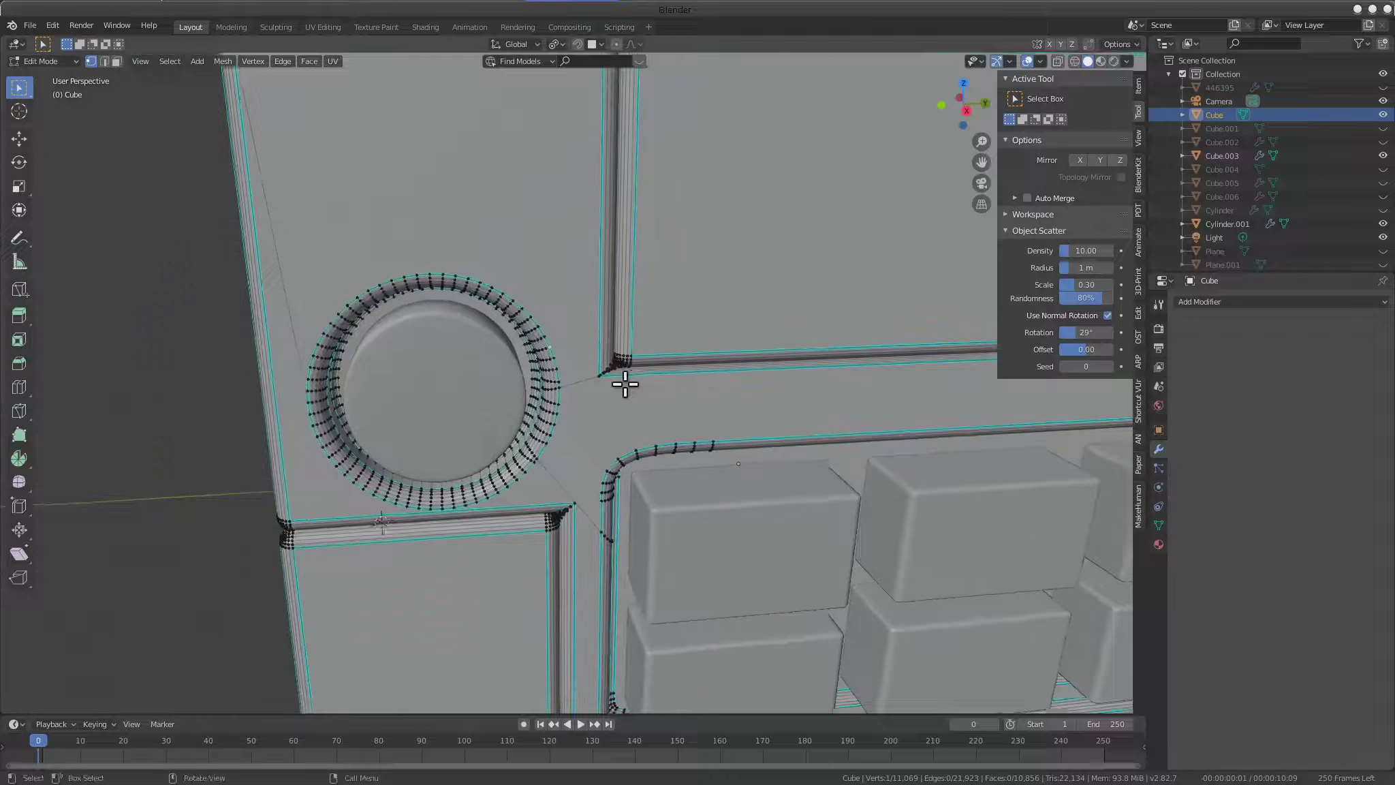
scroll(622, 379, down, 2)
scroll(623, 383, up, 3)
middle_drag(638, 398, 639, 421)
scroll(639, 421, down, 3)
scroll(639, 421, down, 3)
middle_drag(512, 459, 724, 432)
scroll(626, 445, up, 3)
scroll(724, 432, down, 2)
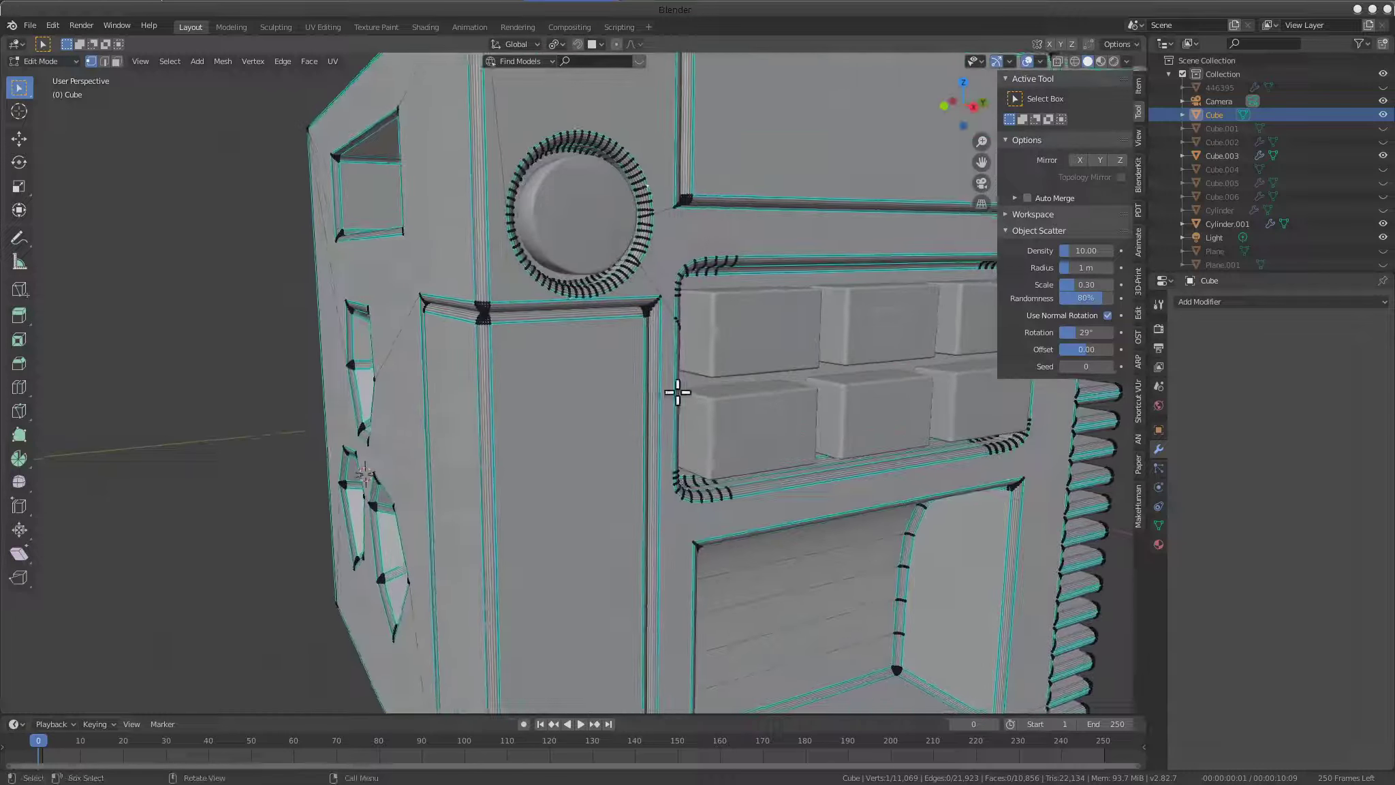
middle_drag(654, 399, 697, 414)
scroll(698, 414, up, 5)
scroll(682, 388, up, 2)
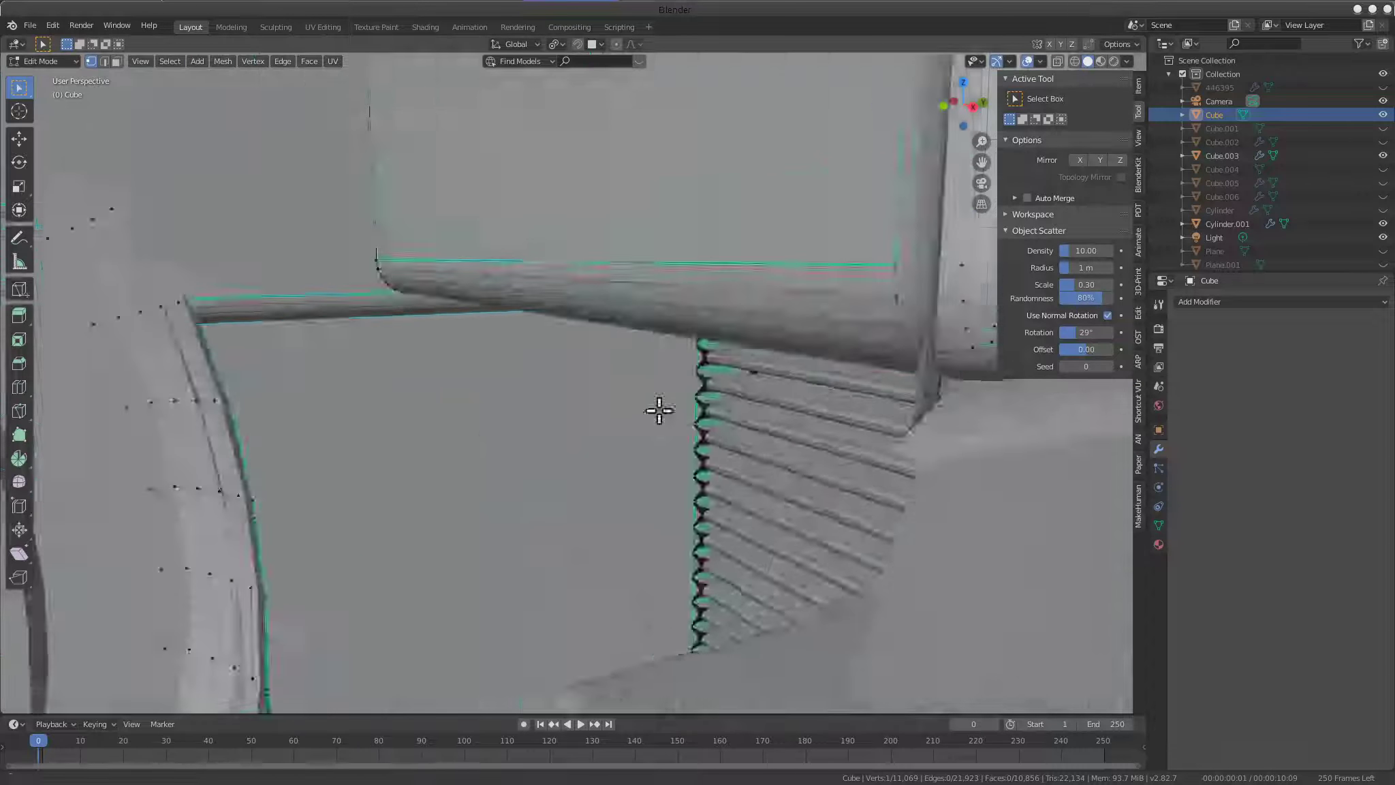
scroll(664, 408, down, 5)
mouse_move(676, 421)
middle_down()
mouse_move(645, 396)
mouse_move(630, 345)
middle_up()
scroll(644, 395, up, 5)
scroll(630, 345, down, 3)
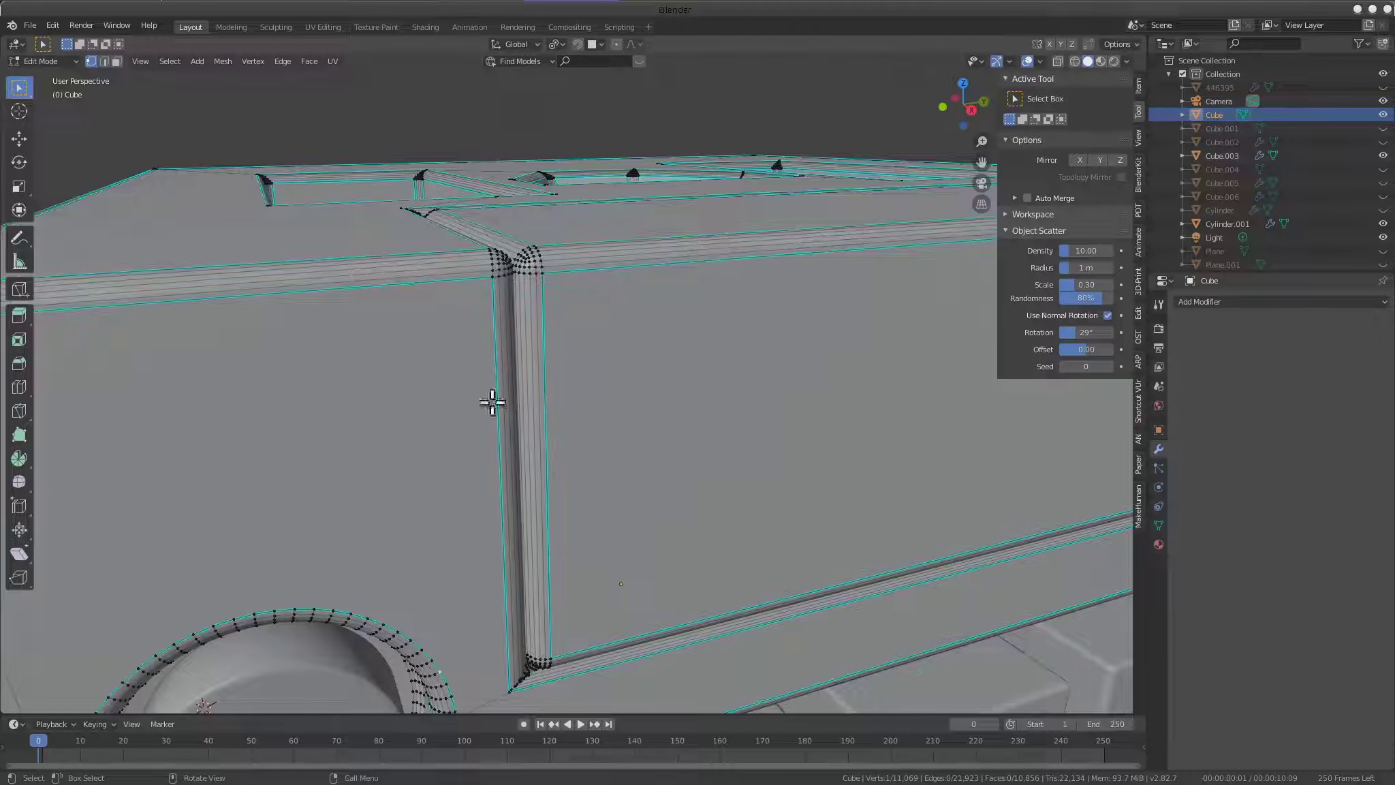
middle_drag(498, 411, 529, 377)
middle_drag(423, 340, 561, 468)
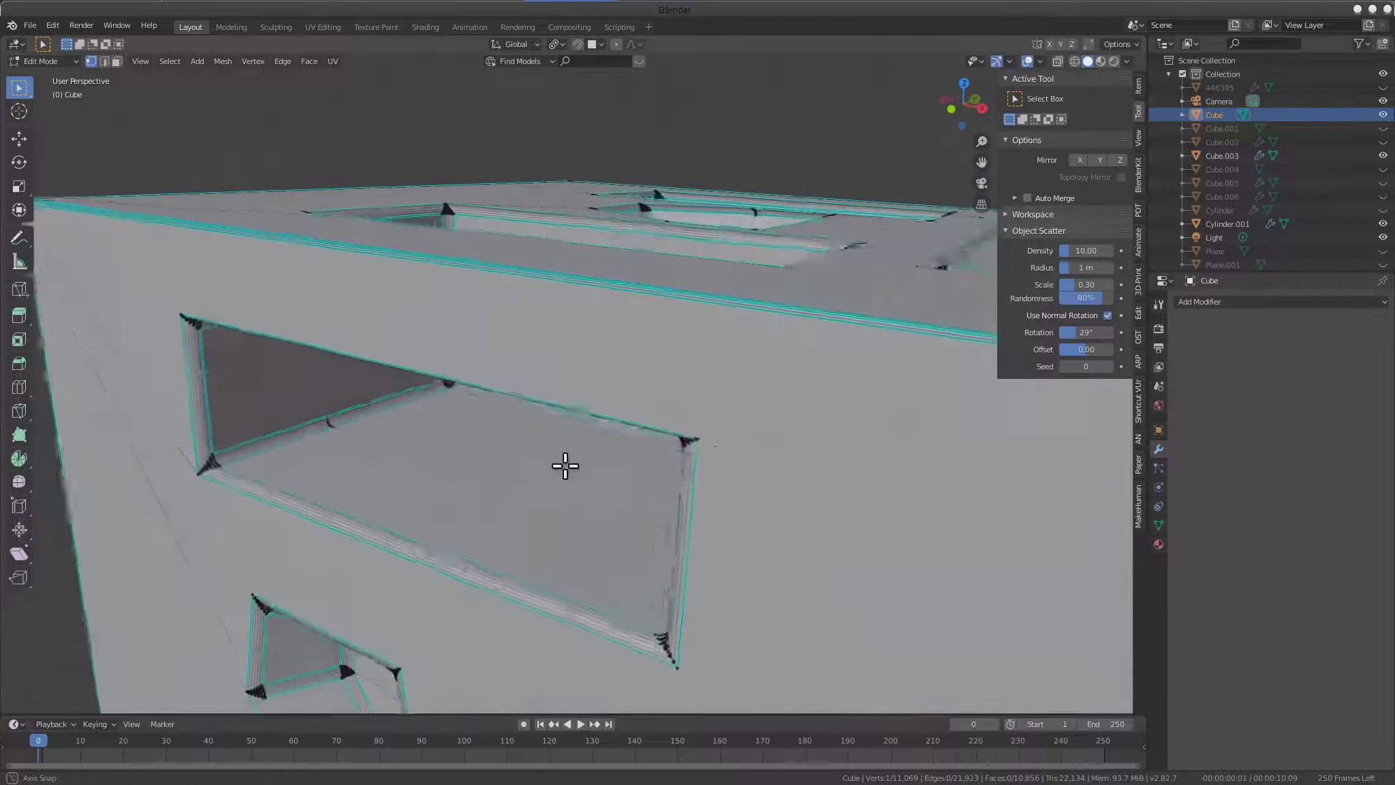
mouse_move(577, 395)
middle_down()
mouse_move(617, 336)
mouse_move(582, 449)
mouse_move(635, 439)
middle_up()
scroll(592, 439, down, 5)
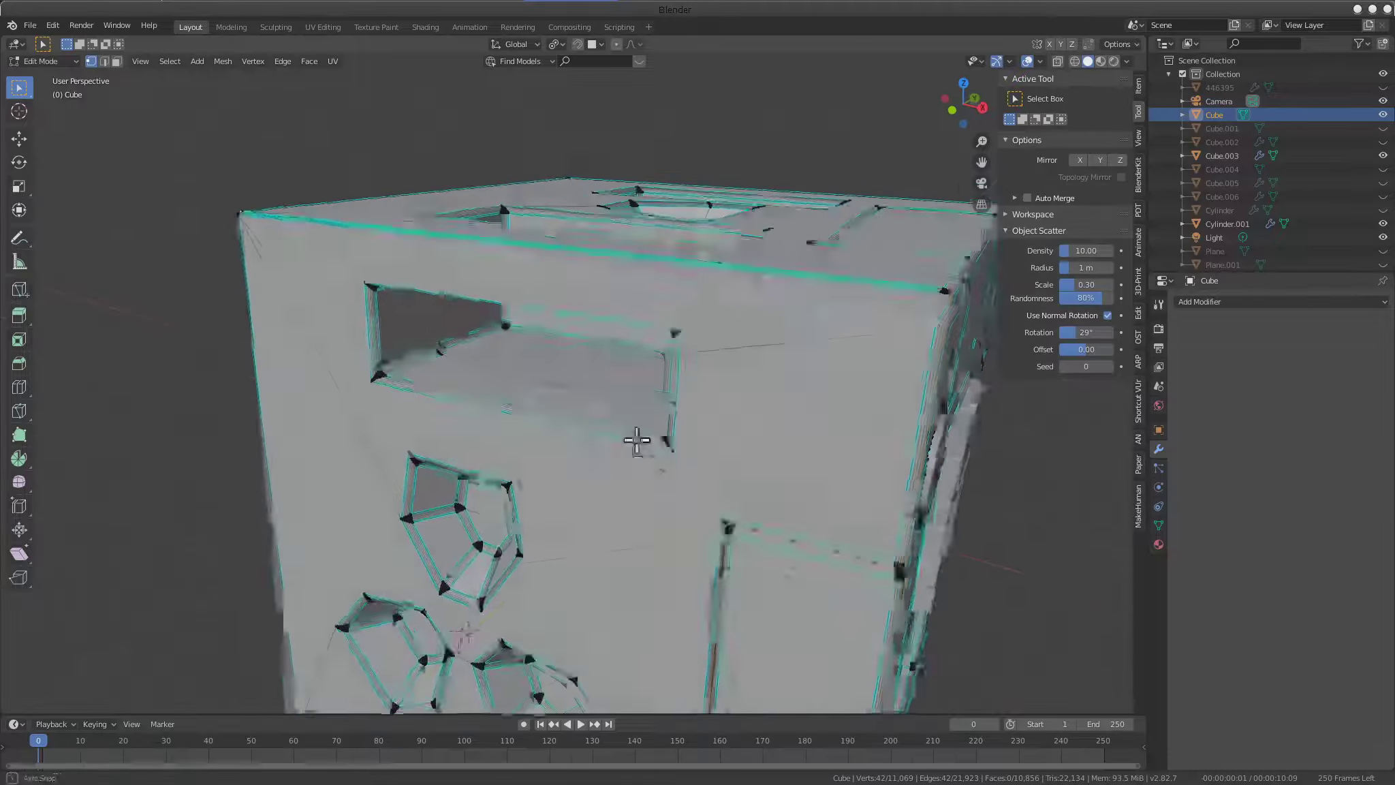
scroll(635, 439, up, 4)
In edge select mode, select the edge loop along the window's bottom rim
click(104, 62)
scroll(592, 445, up, 3)
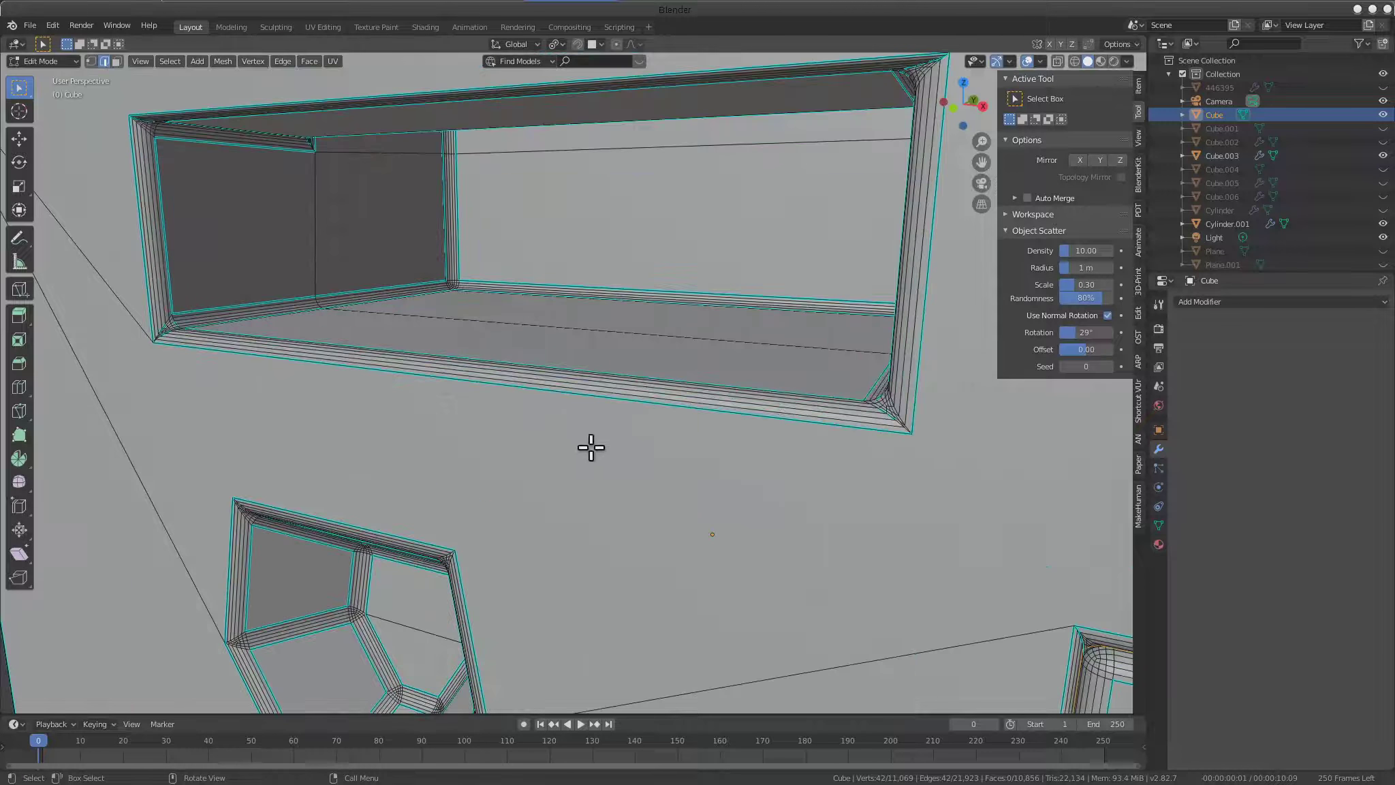
middle_drag(591, 445, 626, 432)
alt+click(628, 434)
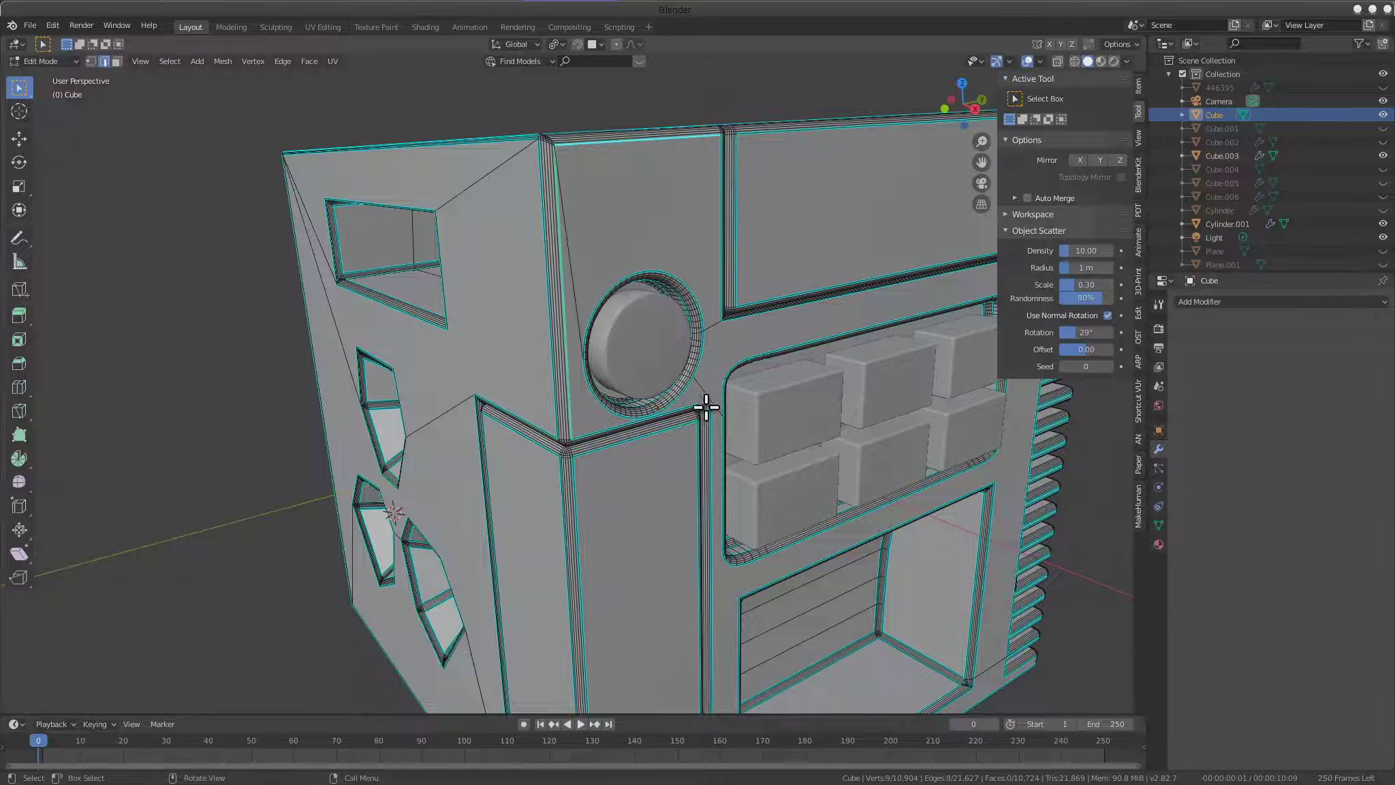
Select the entire cube mesh and merge duplicate vertices with Remove Doubles
key(a)
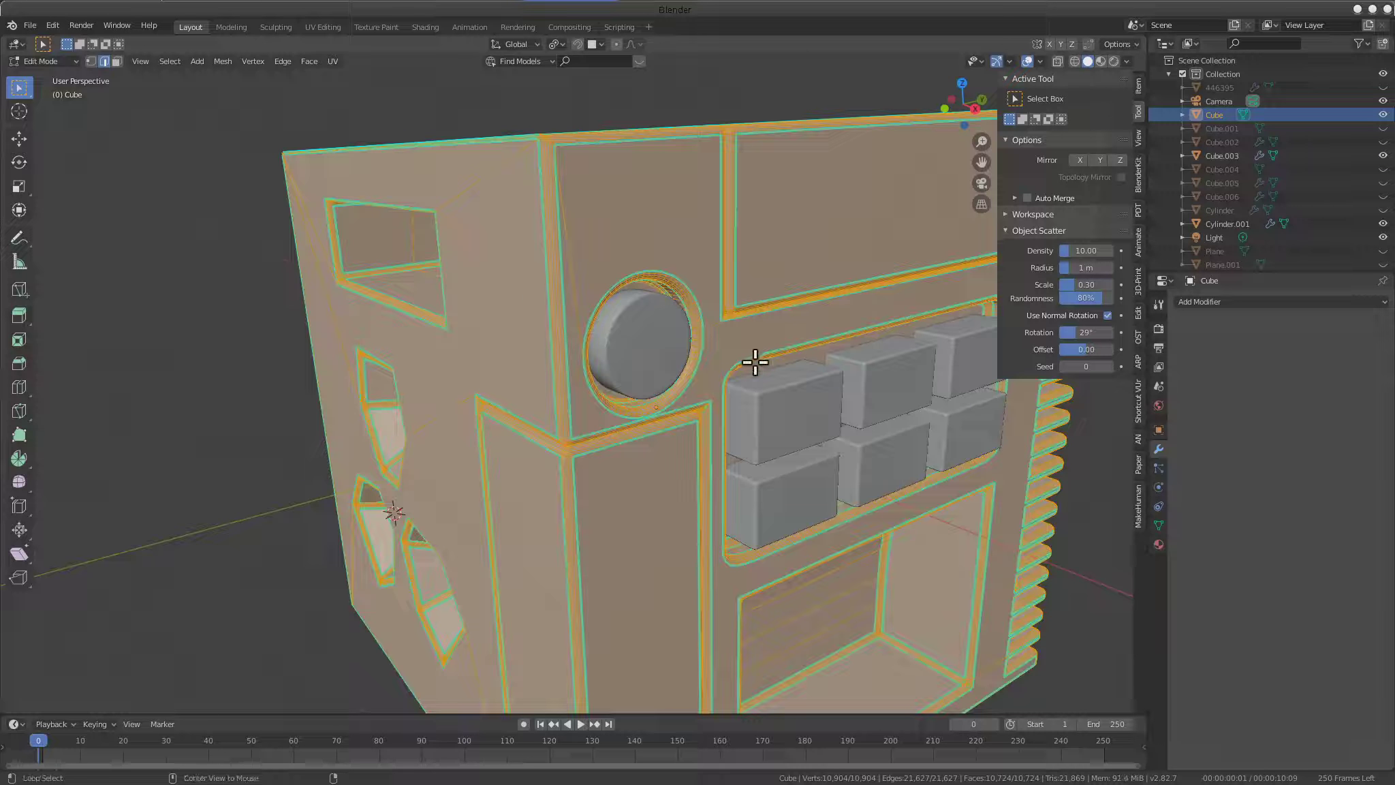
key(q)
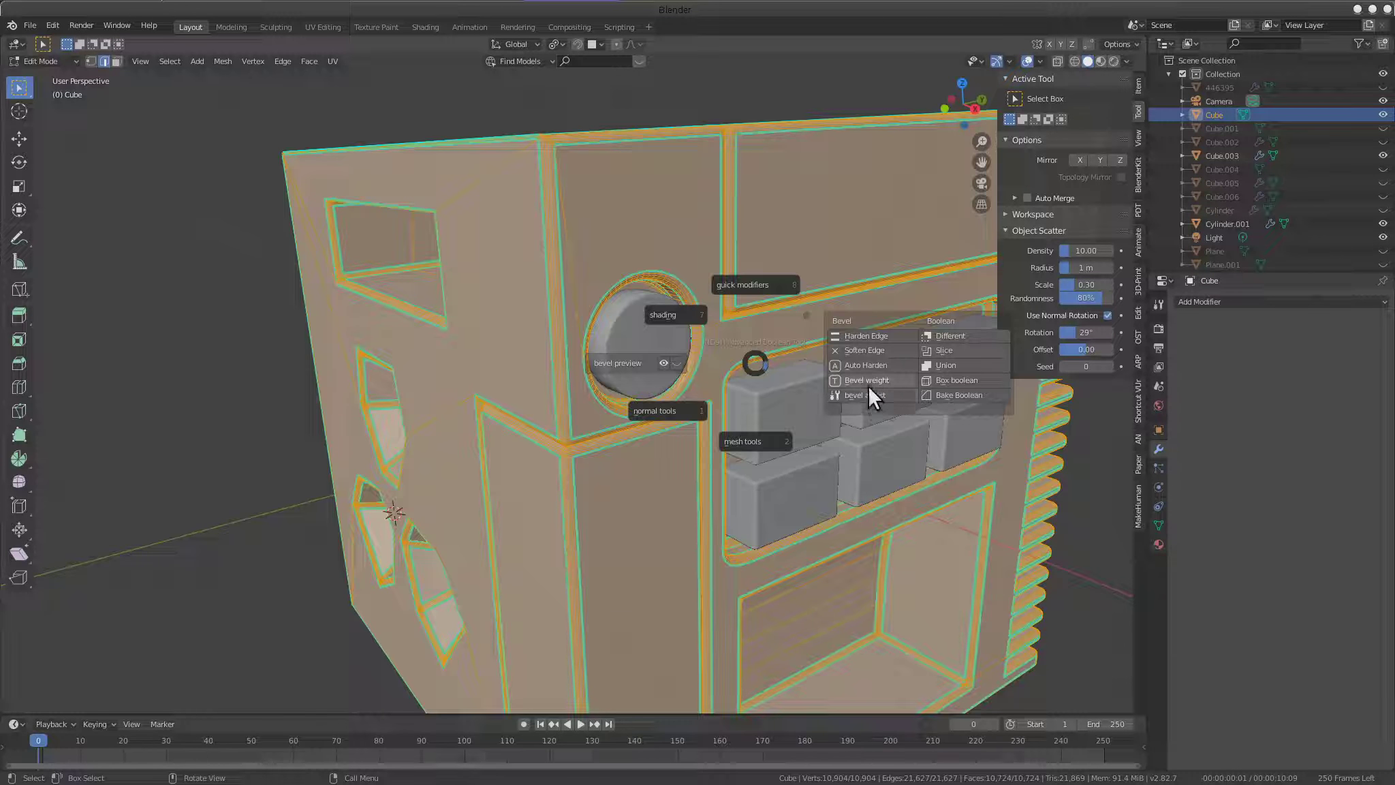
click(764, 281)
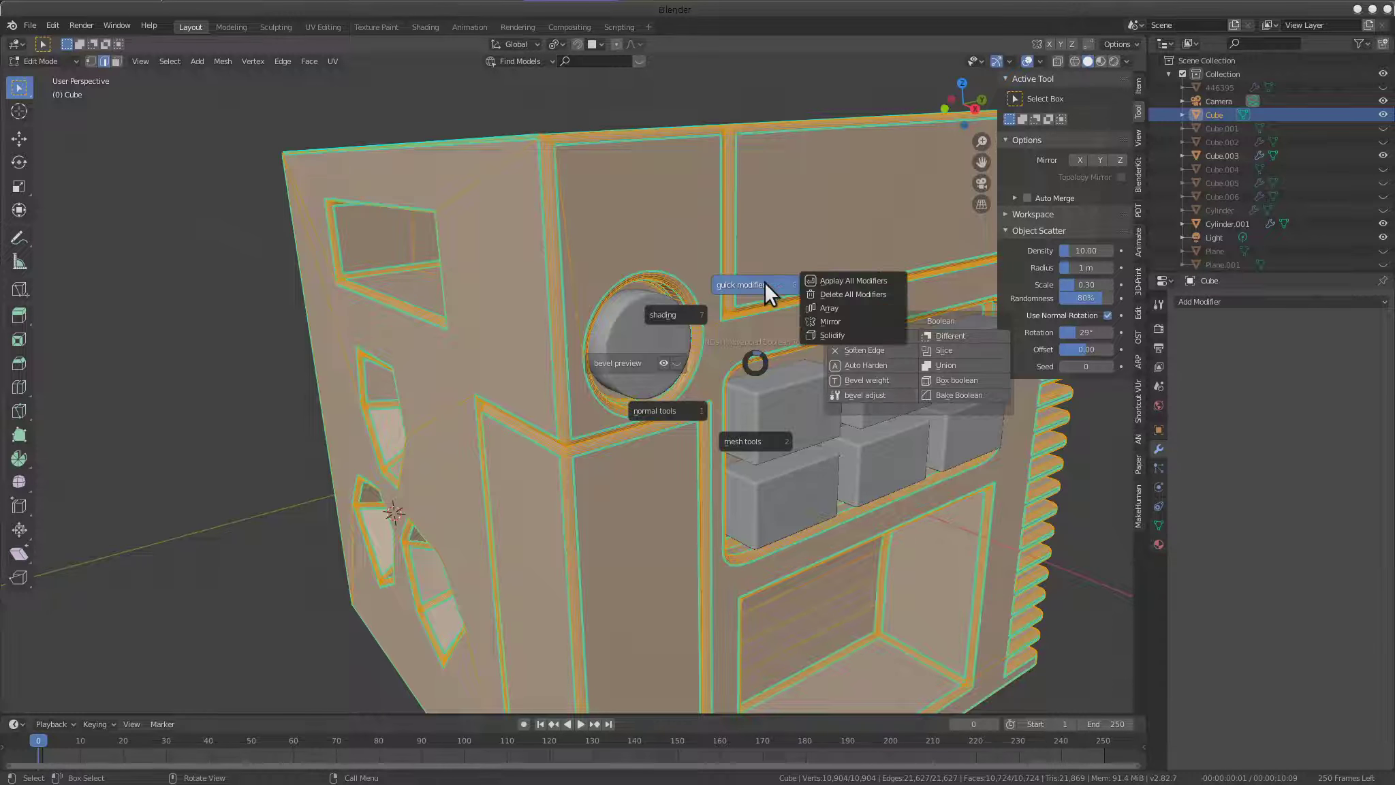
click(744, 439)
click(831, 454)
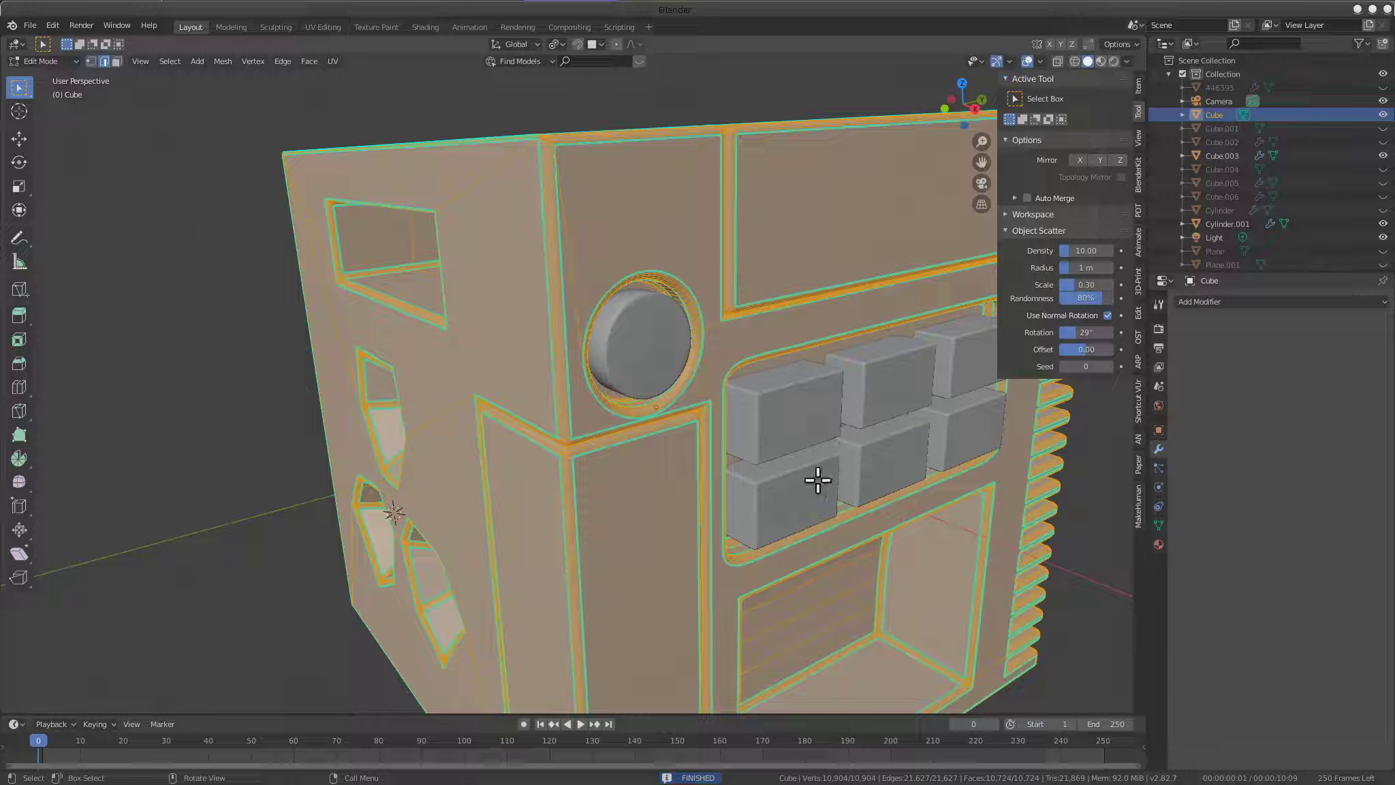
Apply Auto Weight Normal to the whole cube mesh from the pie menu's normal tools
middle_drag(722, 490, 763, 468)
key(q)
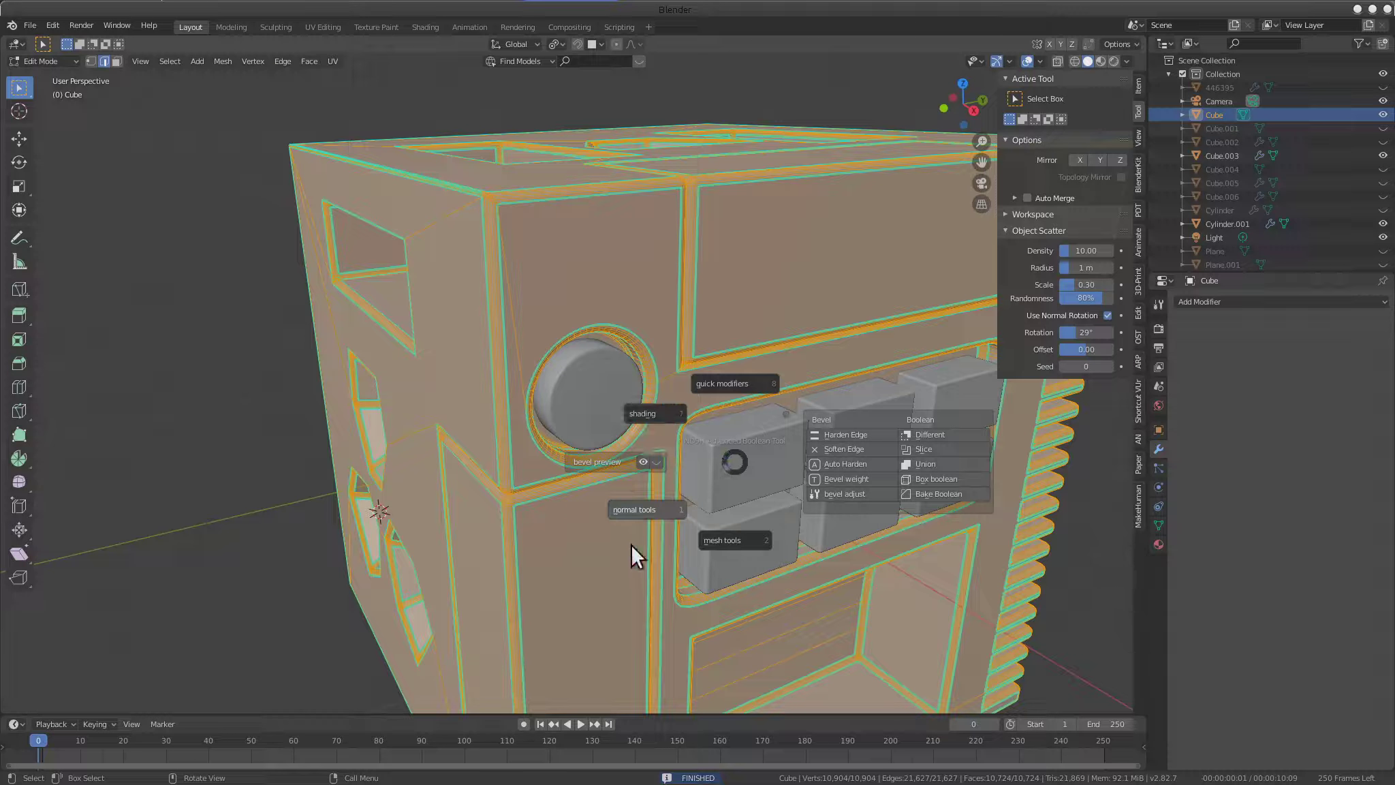
click(660, 508)
mouse_move(635, 509)
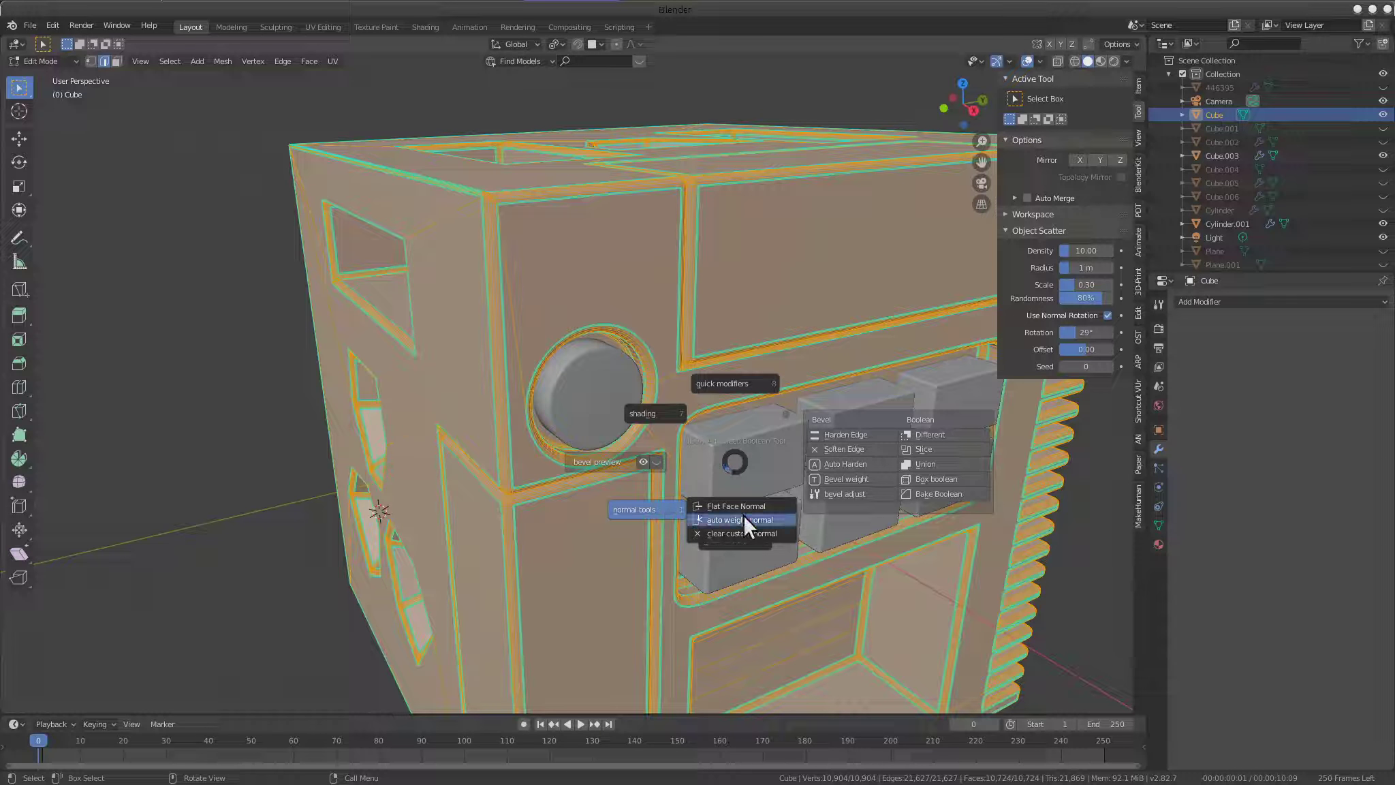
key(Escape)
mouse_move(692, 300)
middle_down()
mouse_move(763, 351)
mouse_move(700, 349)
mouse_move(768, 335)
mouse_move(664, 411)
mouse_move(753, 387)
mouse_move(676, 426)
mouse_move(685, 417)
middle_up()
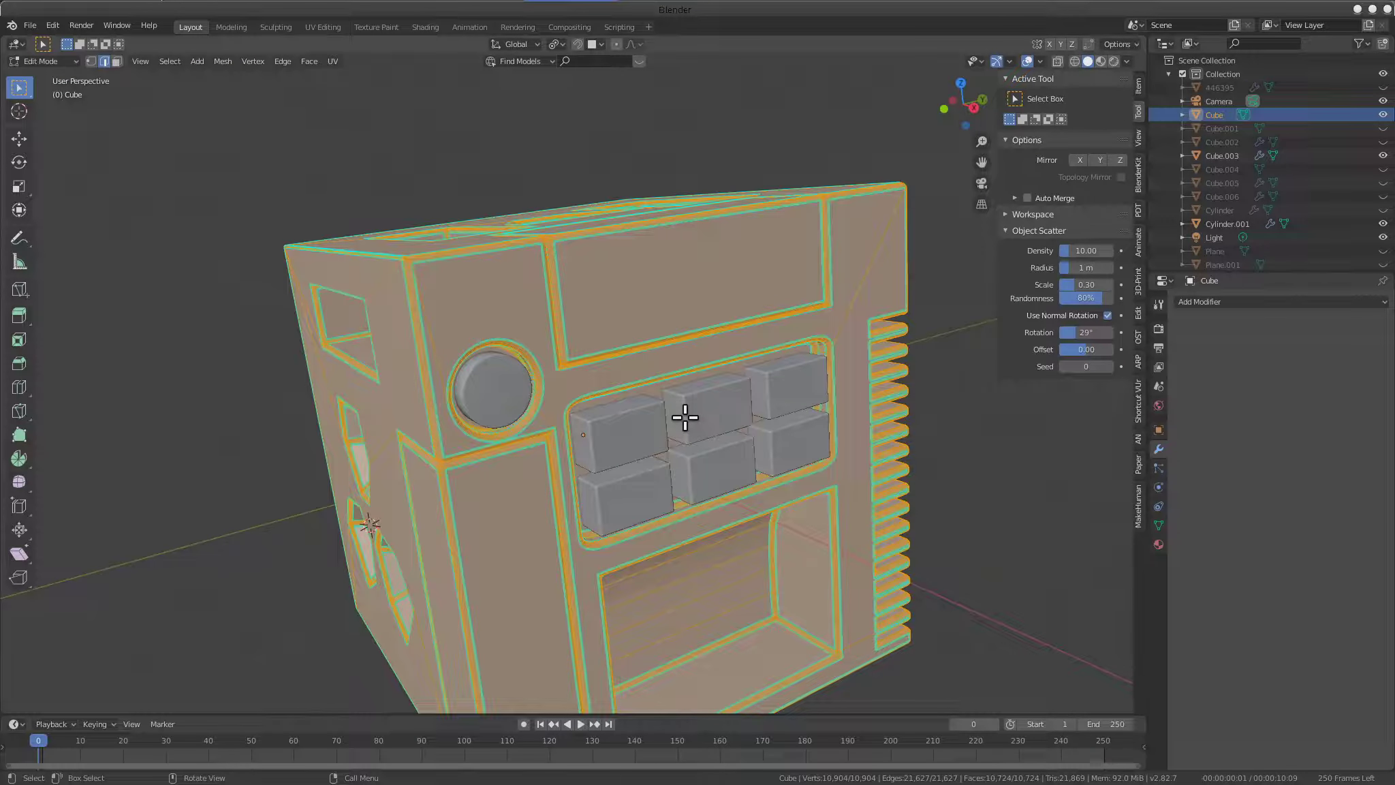
middle_drag(666, 411, 682, 389)
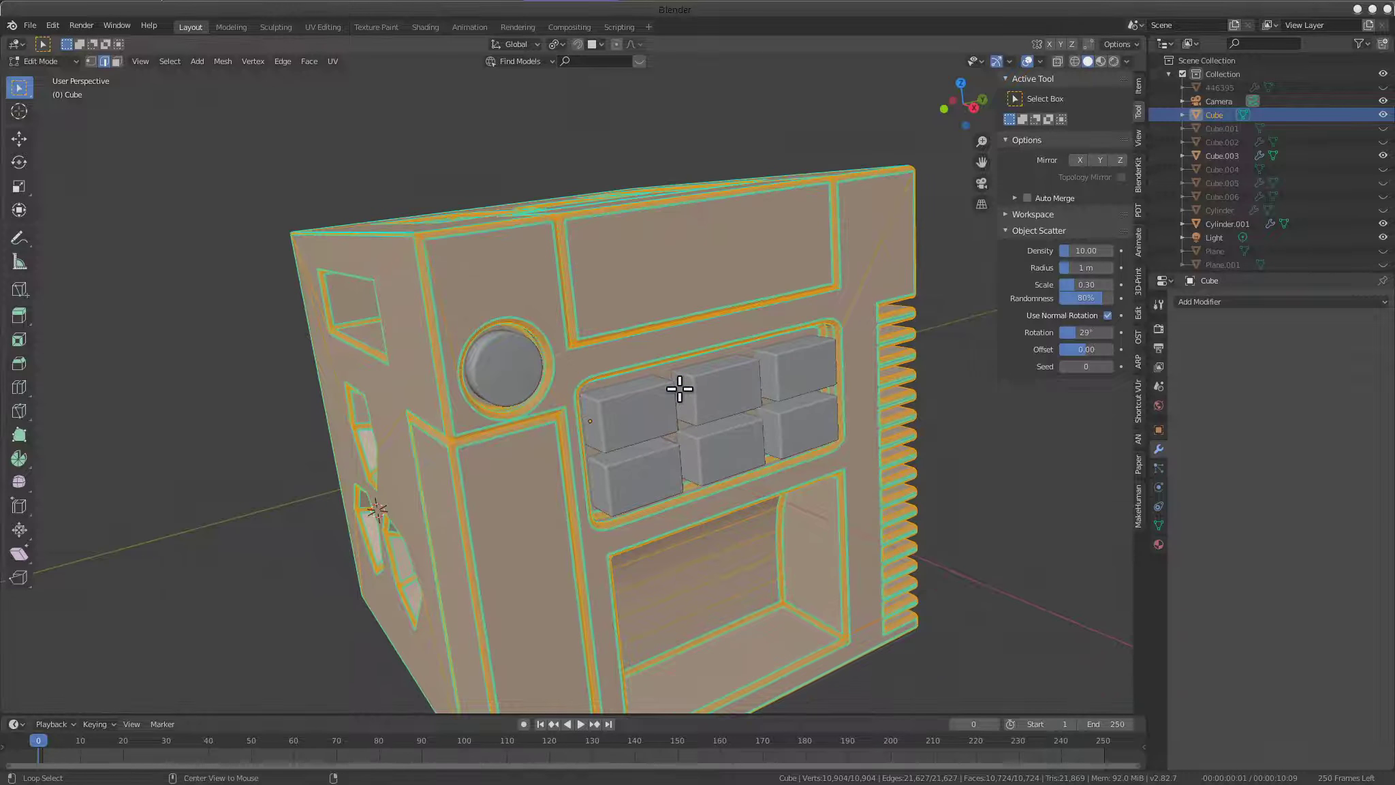
key(q)
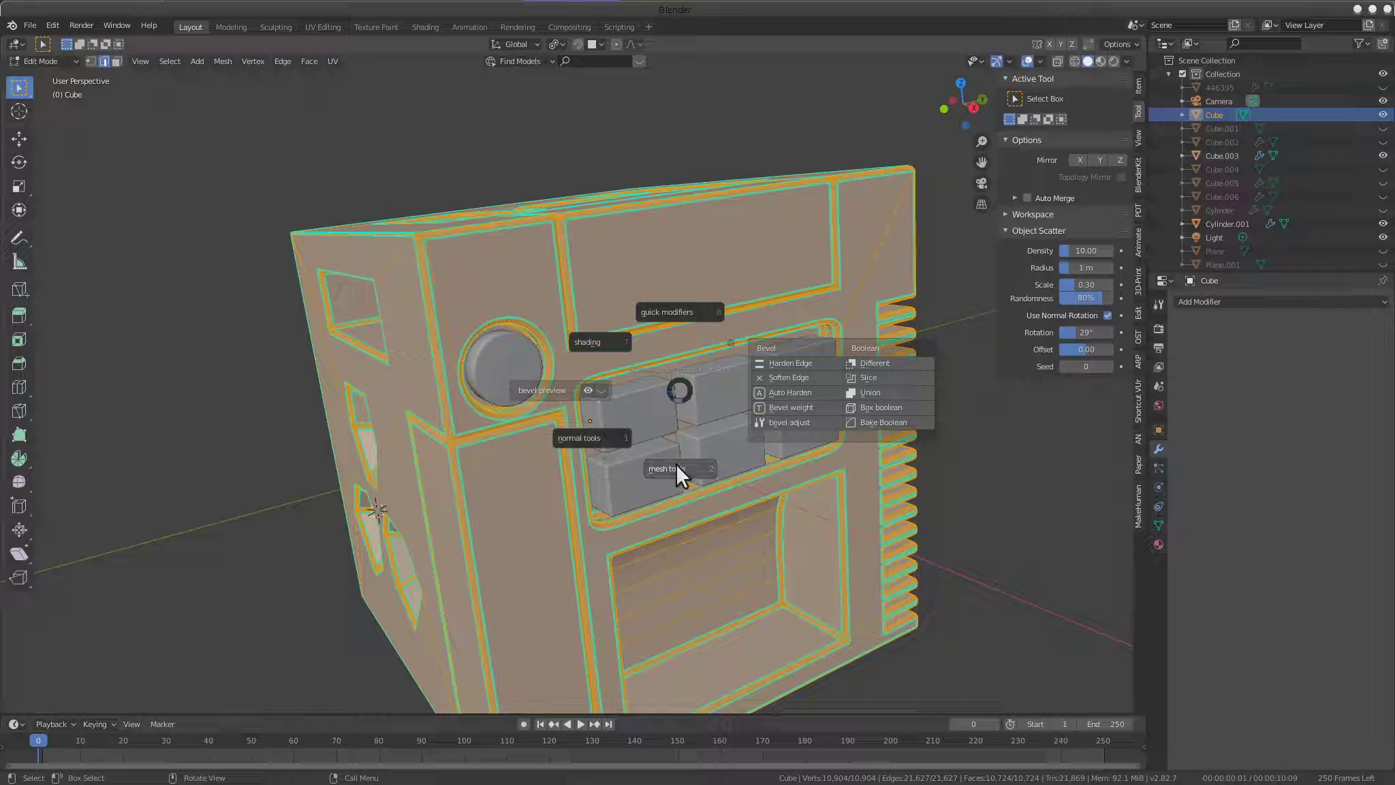
mouse_move(667, 469)
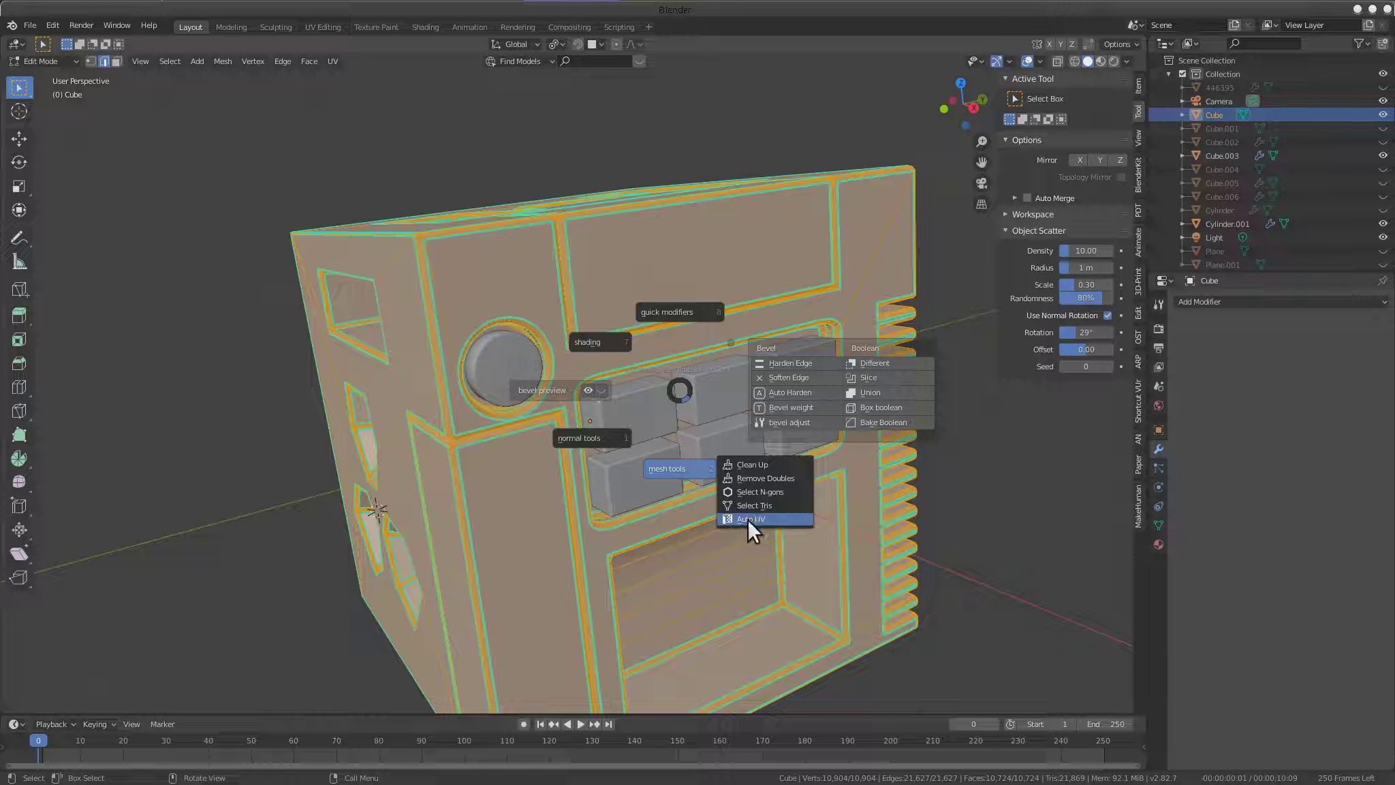
Auto-unwrap the cube's UVs and view the cube from the top
click(749, 520)
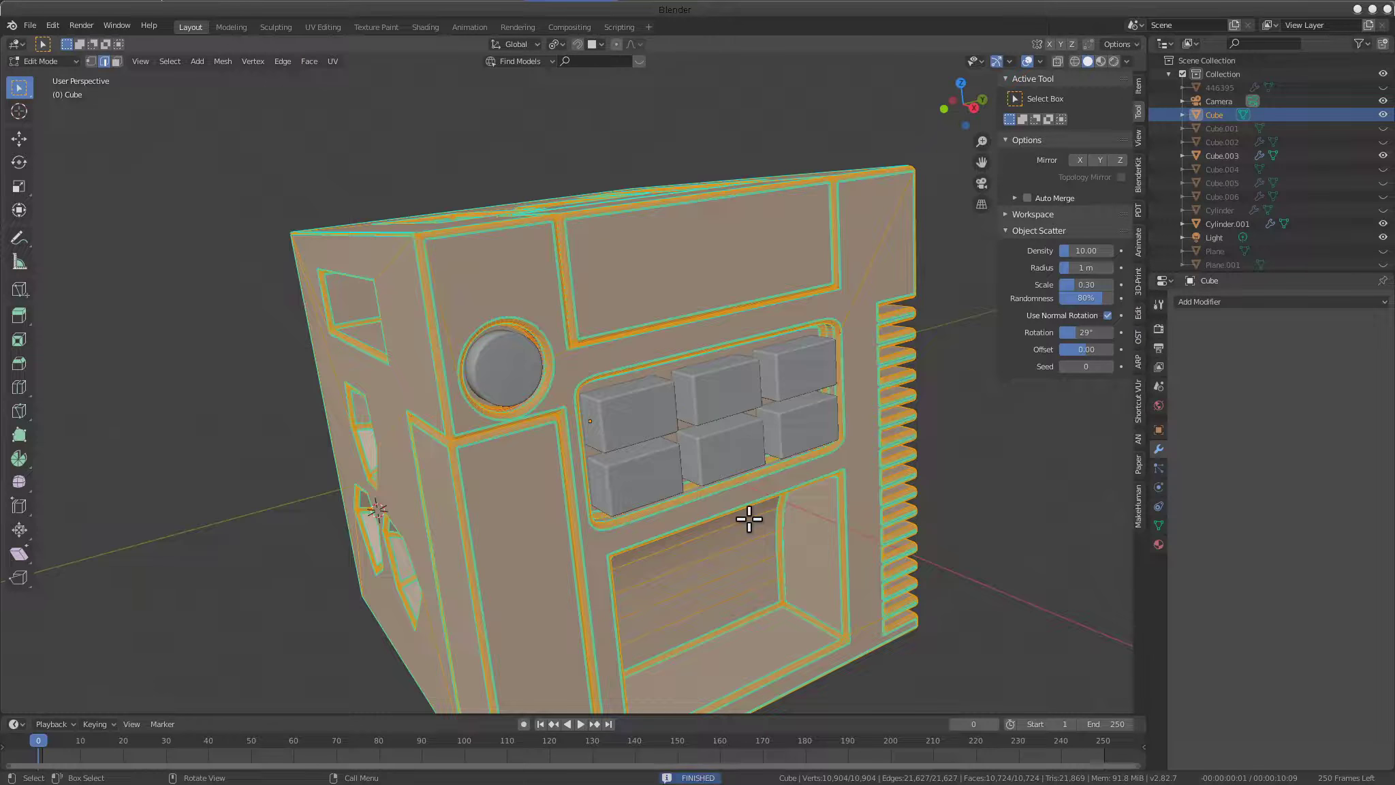
scroll(779, 399, down, 3)
middle_drag(779, 399, 1040, 133)
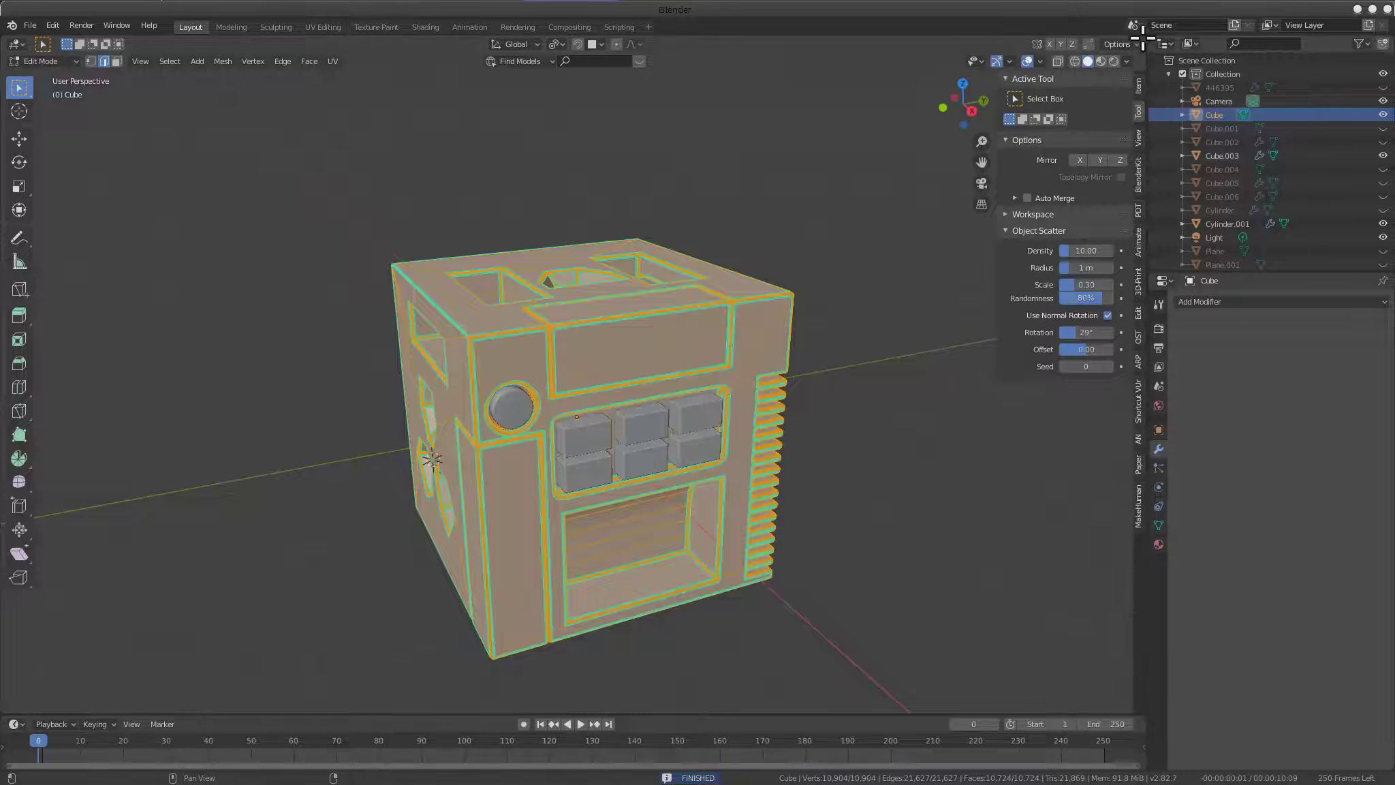
Split the view and turn the right half into a UV editor
drag(1131, 37, 569, 48)
click(572, 47)
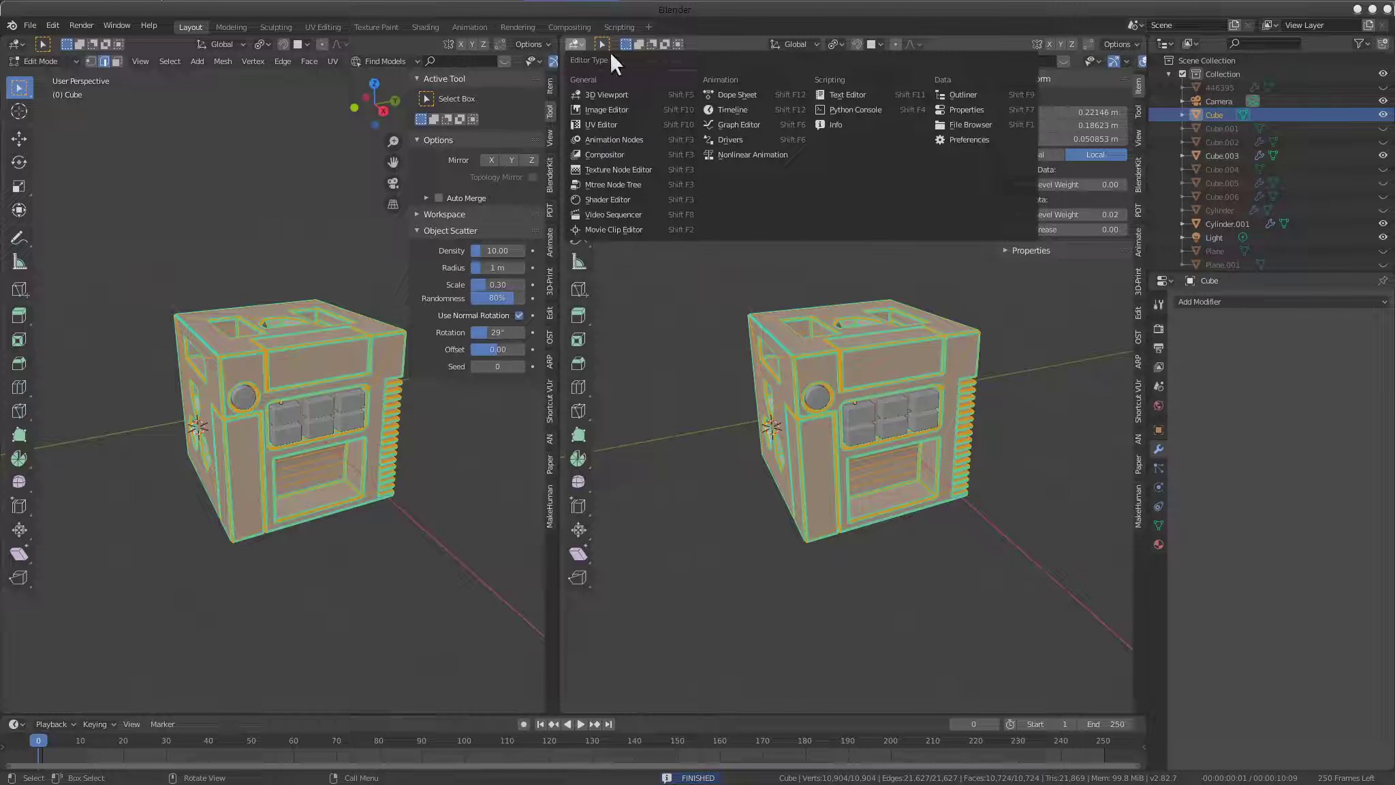
click(630, 124)
Move the stray UV edge into line as its rectangular island's straight bottom
scroll(770, 292, down, 1)
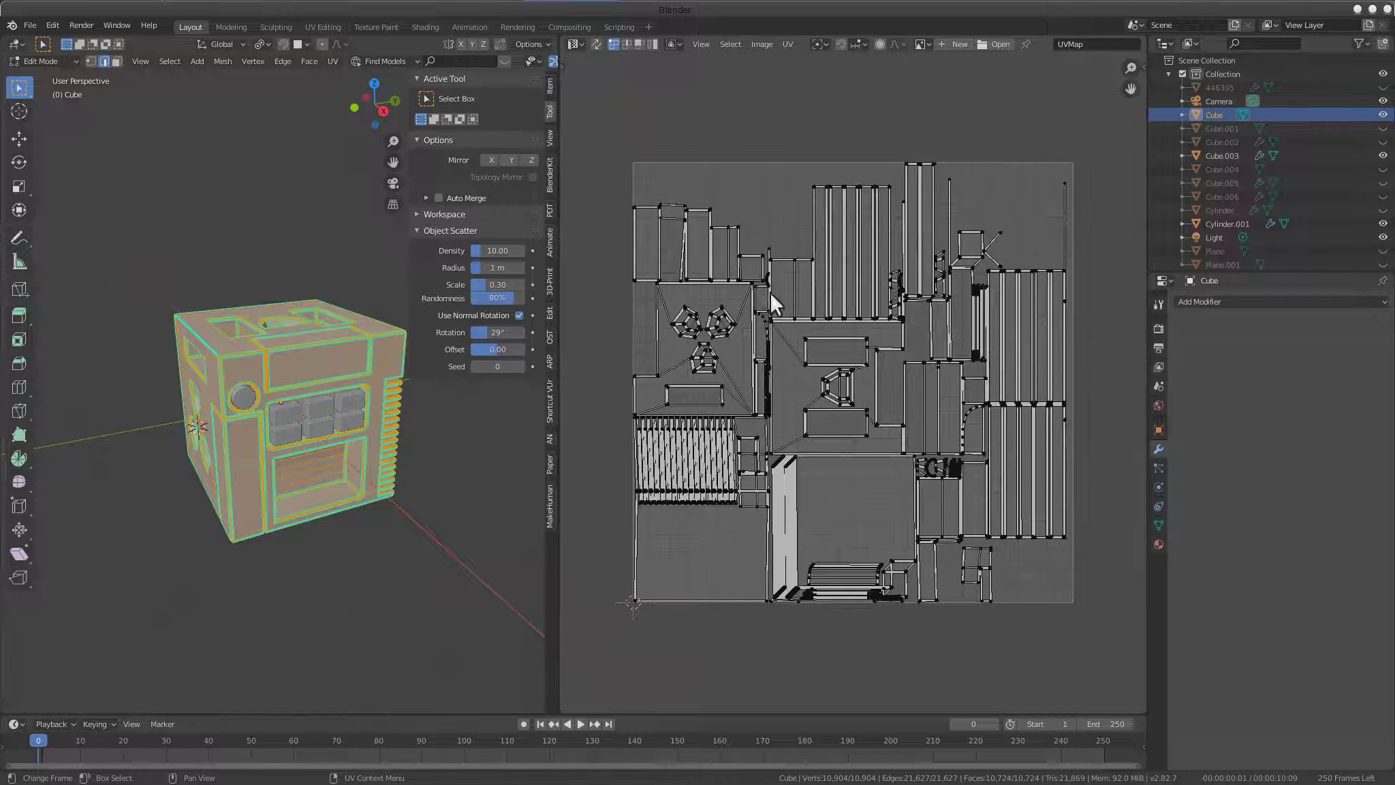
scroll(691, 304, up, 1)
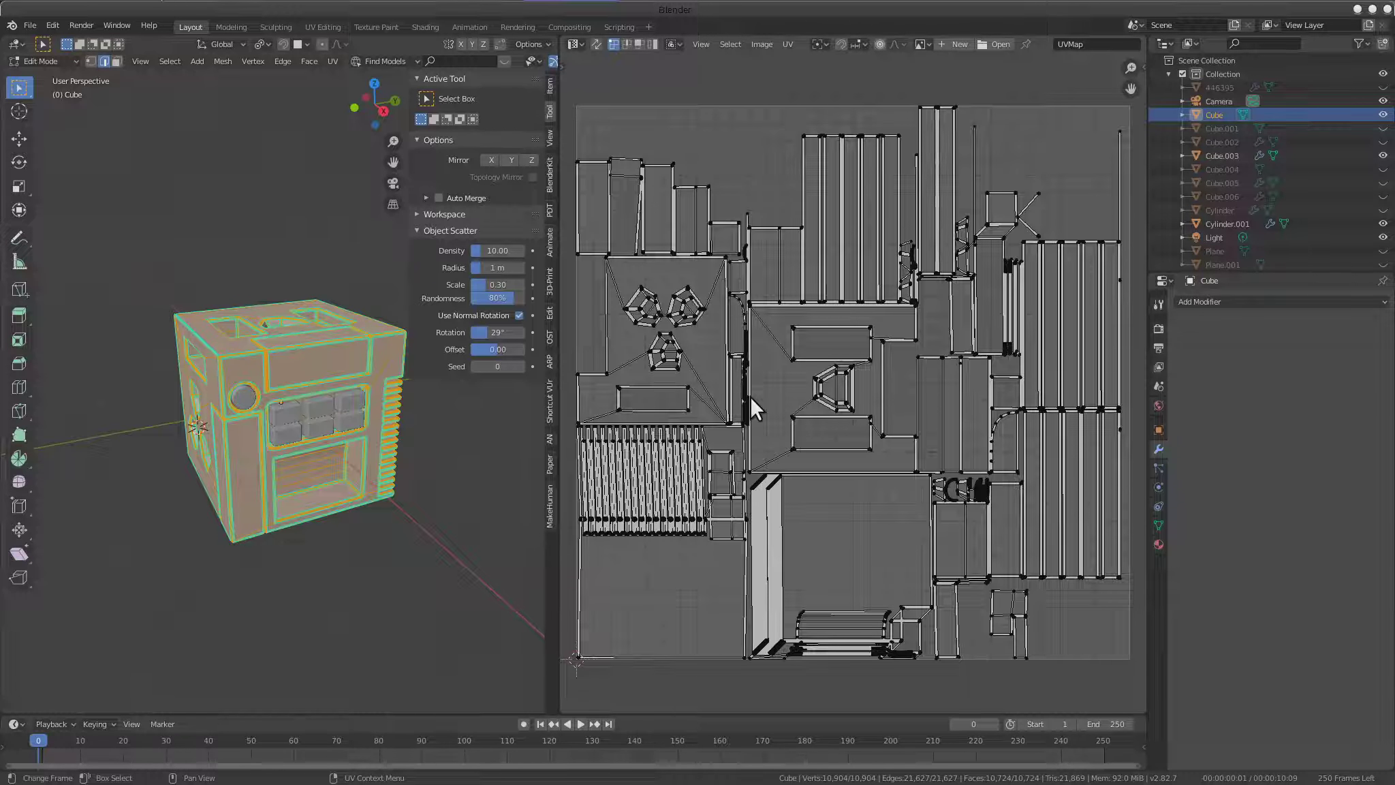
scroll(918, 302, up, 3)
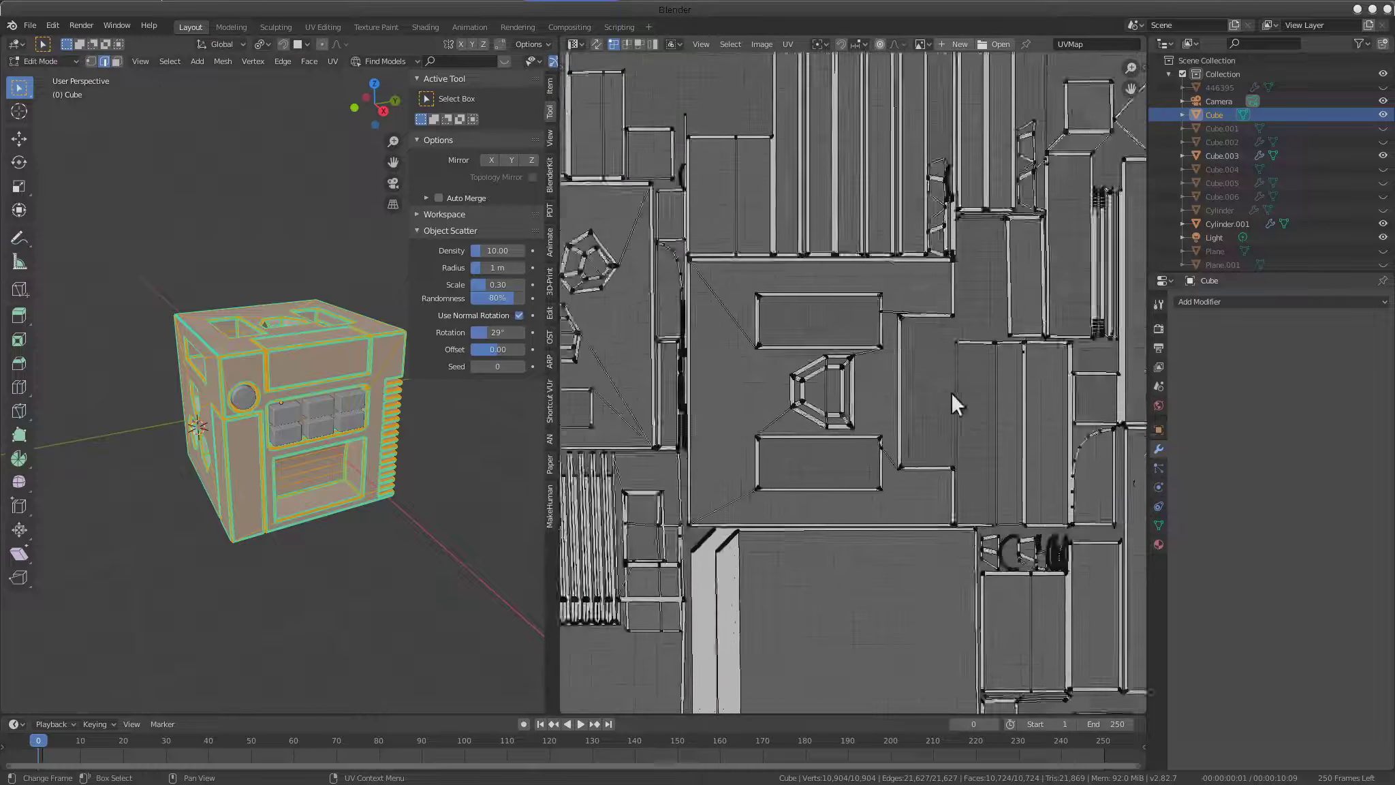
scroll(951, 391, down, 2)
scroll(889, 393, up, 1)
scroll(889, 393, up, 1)
scroll(868, 198, up, 2)
scroll(890, 347, up, 2)
scroll(787, 322, up, 1)
ctrl+scroll(787, 324, up, 1)
key(b)
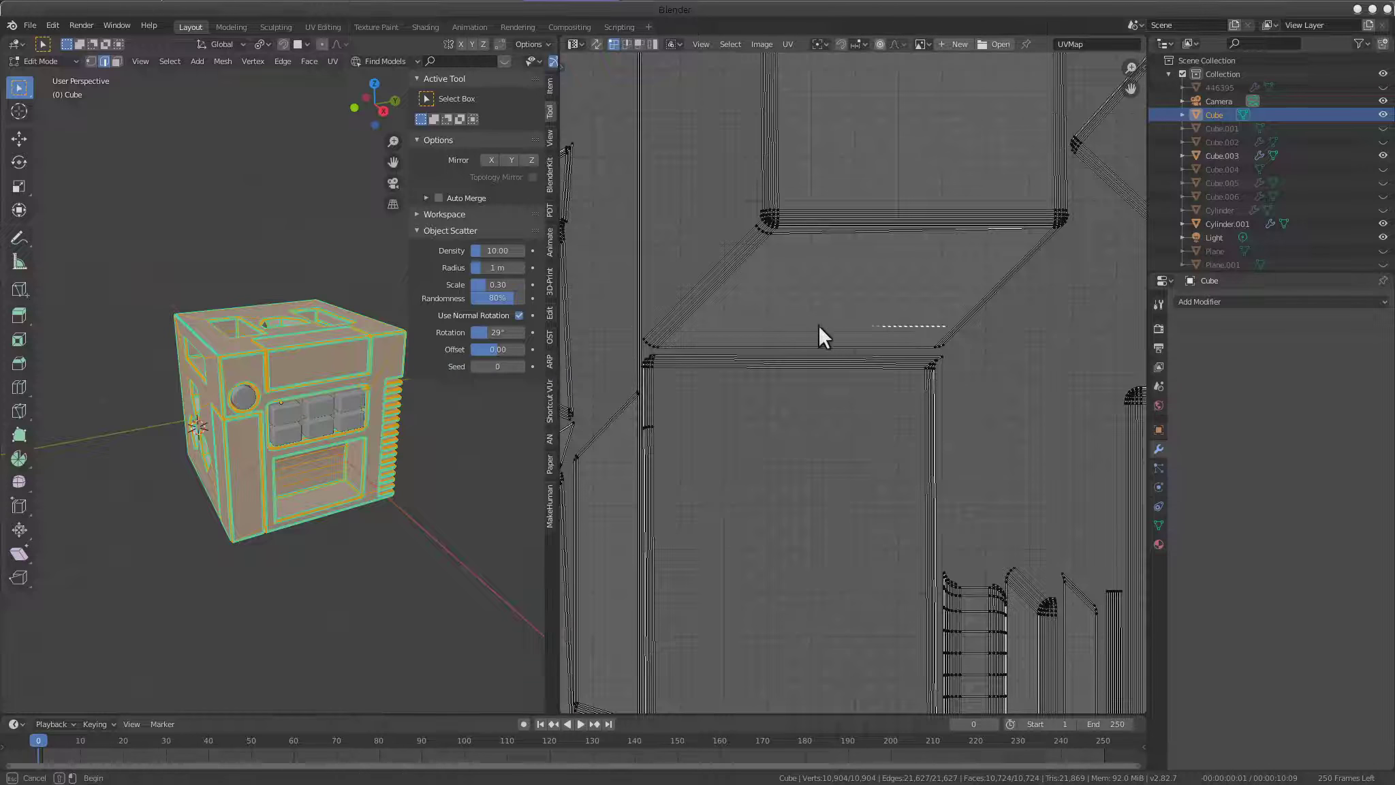
drag(639, 338, 636, 349)
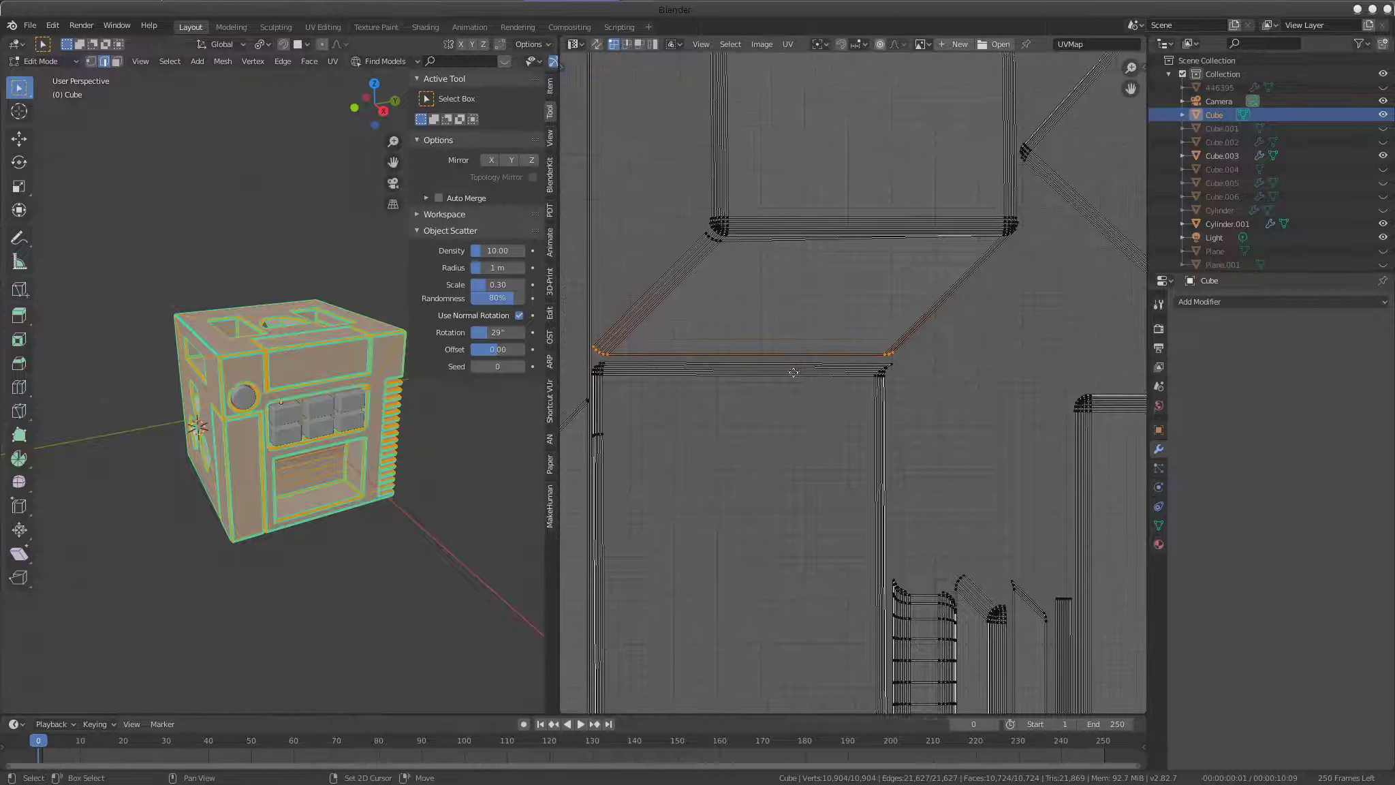
middle_drag(943, 365, 876, 379)
key(g)
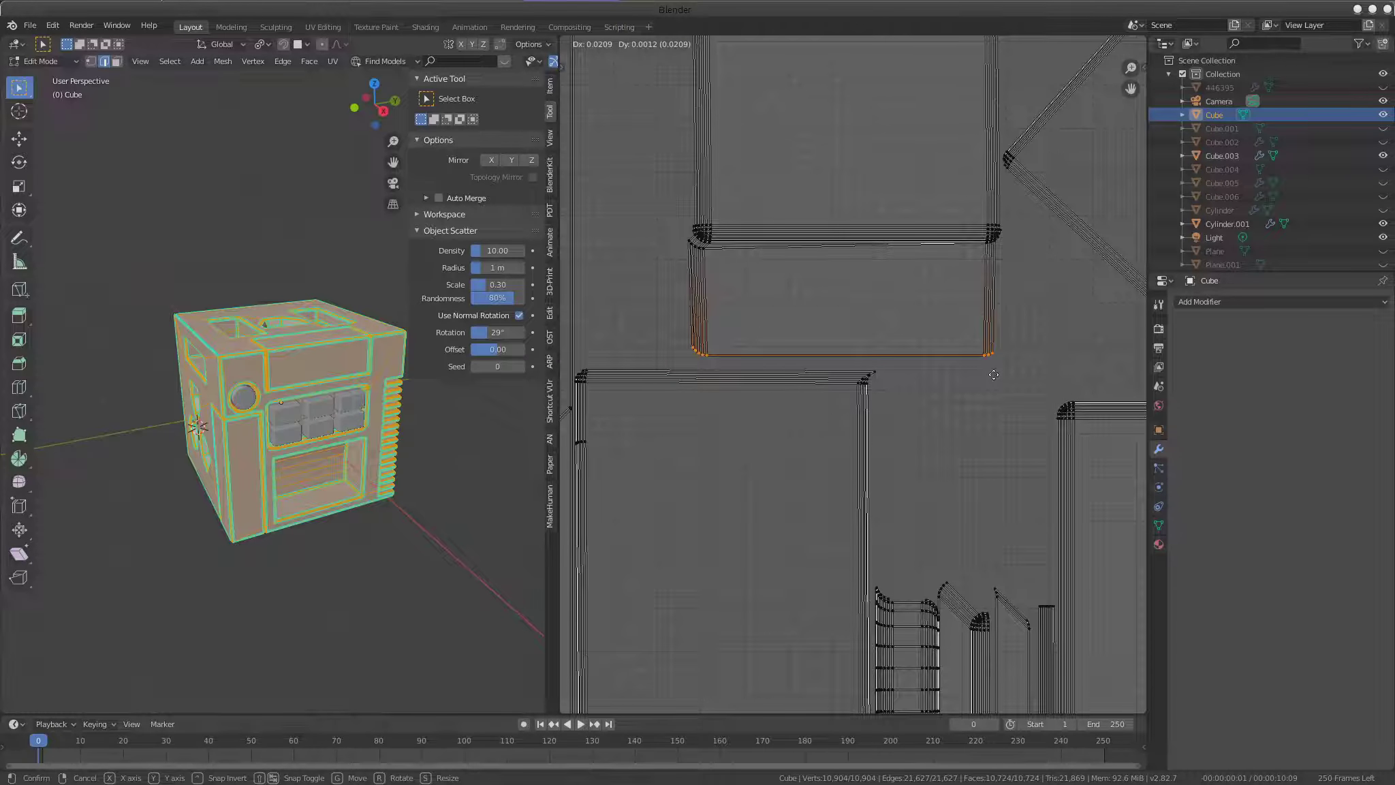
click(974, 373)
Zoom the UV view back out and return the cube to Object Mode
scroll(973, 372, down, 4)
scroll(853, 348, down, 1)
scroll(854, 347, down, 3)
scroll(910, 370, down, 2)
scroll(804, 387, down, 1)
scroll(333, 445, up, 2)
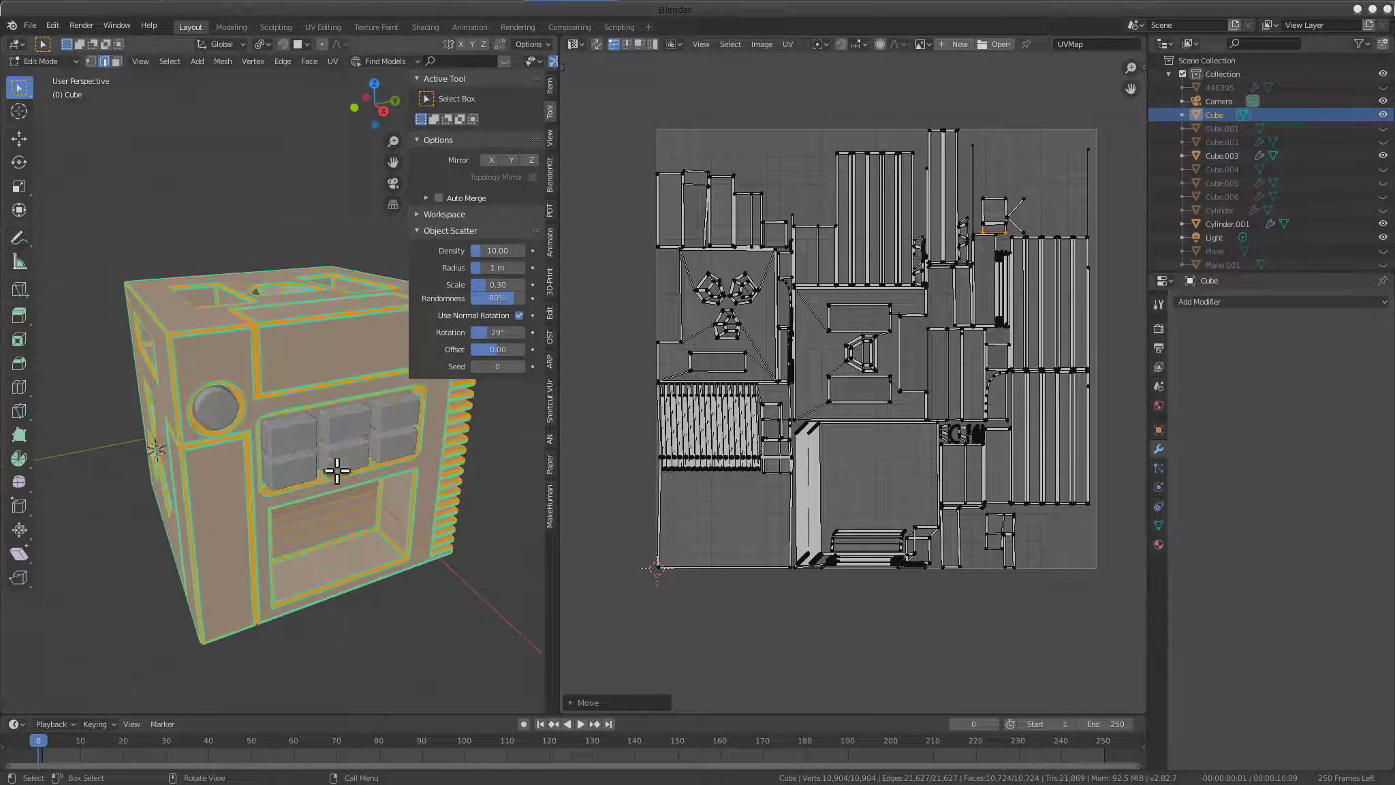
key(Tab)
mouse_move(311, 486)
middle_down()
mouse_move(137, 455)
mouse_move(383, 503)
mouse_move(334, 511)
mouse_move(347, 506)
mouse_move(339, 585)
mouse_move(401, 515)
mouse_move(380, 543)
mouse_move(274, 504)
mouse_move(306, 451)
mouse_move(409, 436)
middle_up()
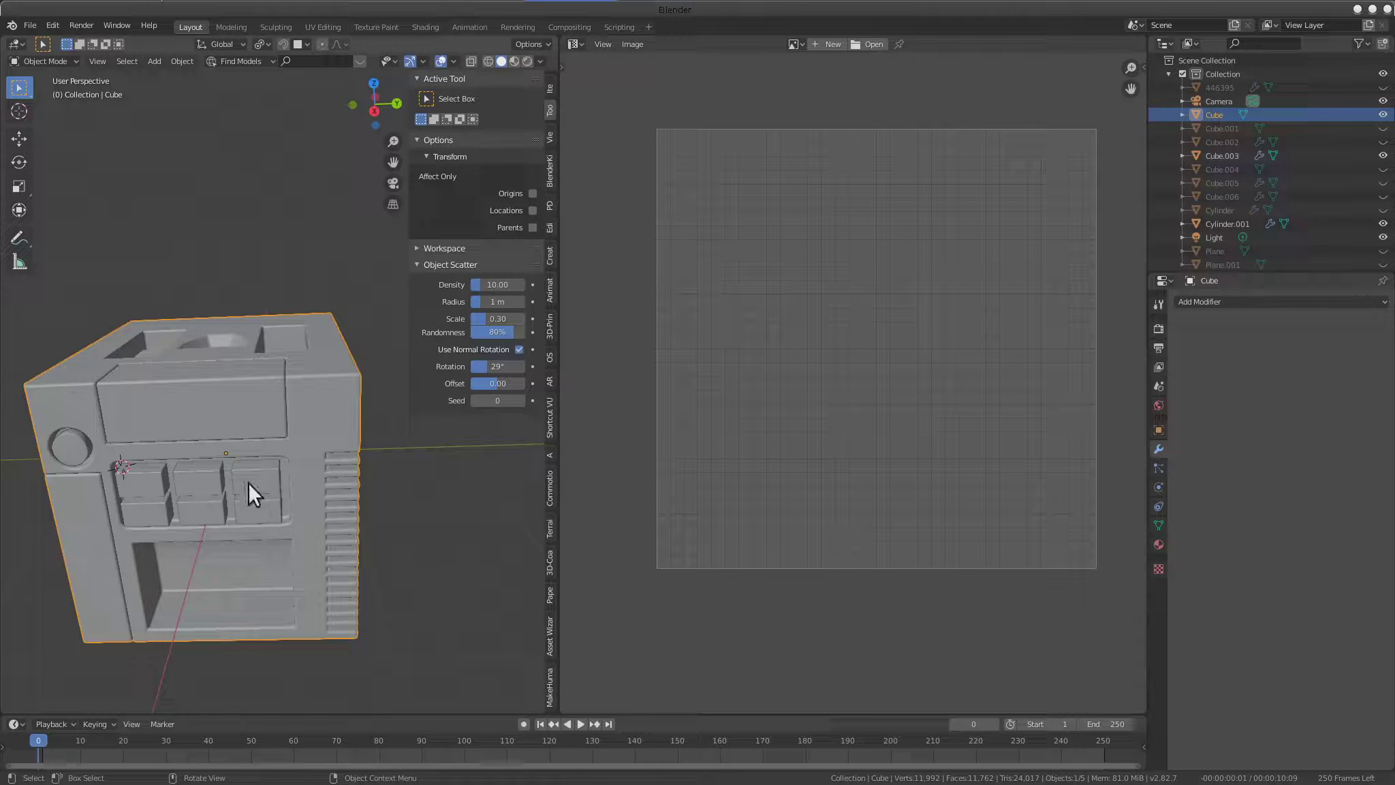
Join the image editor into the 3D viewport so the viewport fills the workspace
drag(560, 445, 888, 445)
mouse_move(889, 34)
mouse_down()
mouse_move(927, 45)
mouse_move(881, 44)
mouse_up()
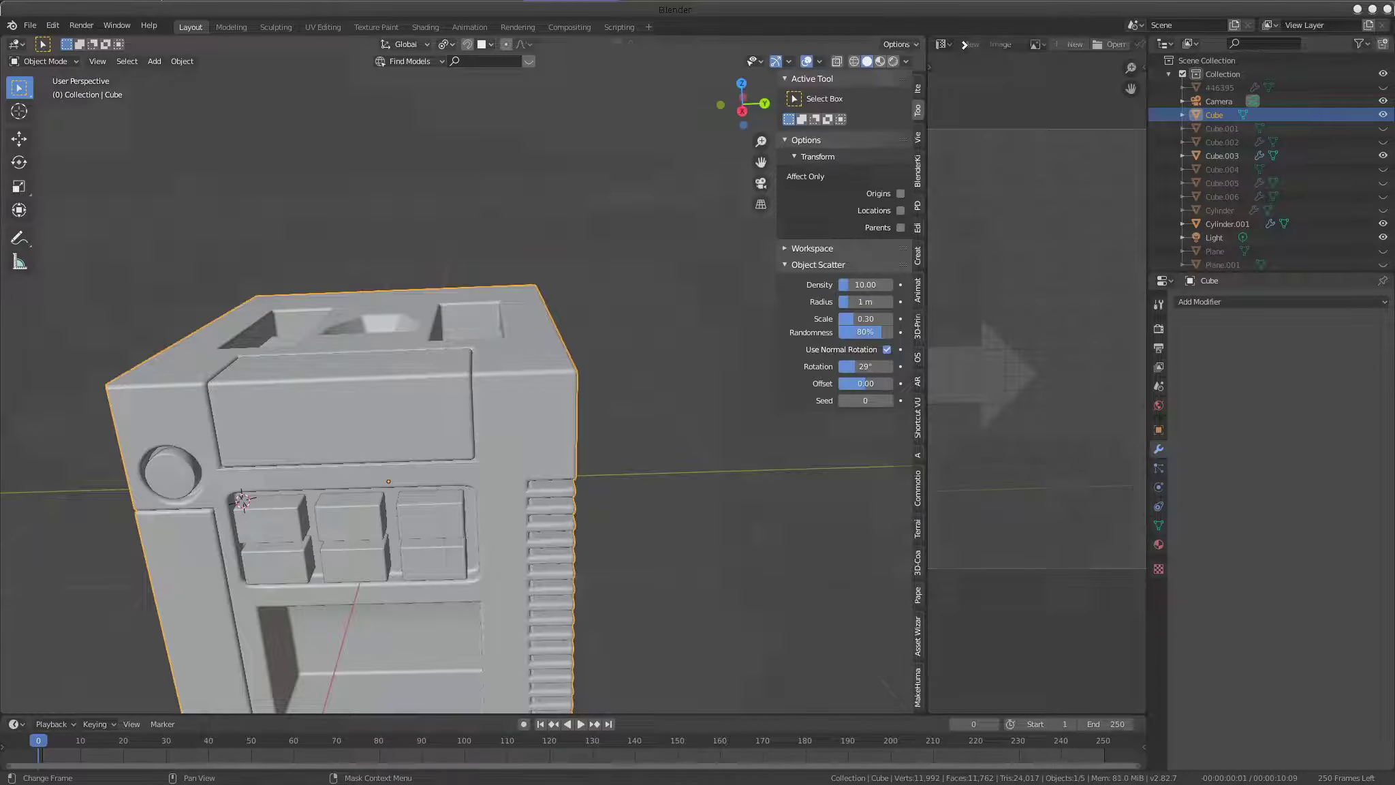
drag(906, 52, 991, 373)
mouse_move(607, 443)
middle_down()
mouse_move(695, 524)
mouse_move(691, 381)
mouse_move(667, 416)
mouse_move(714, 345)
mouse_move(840, 366)
mouse_move(827, 384)
middle_up()
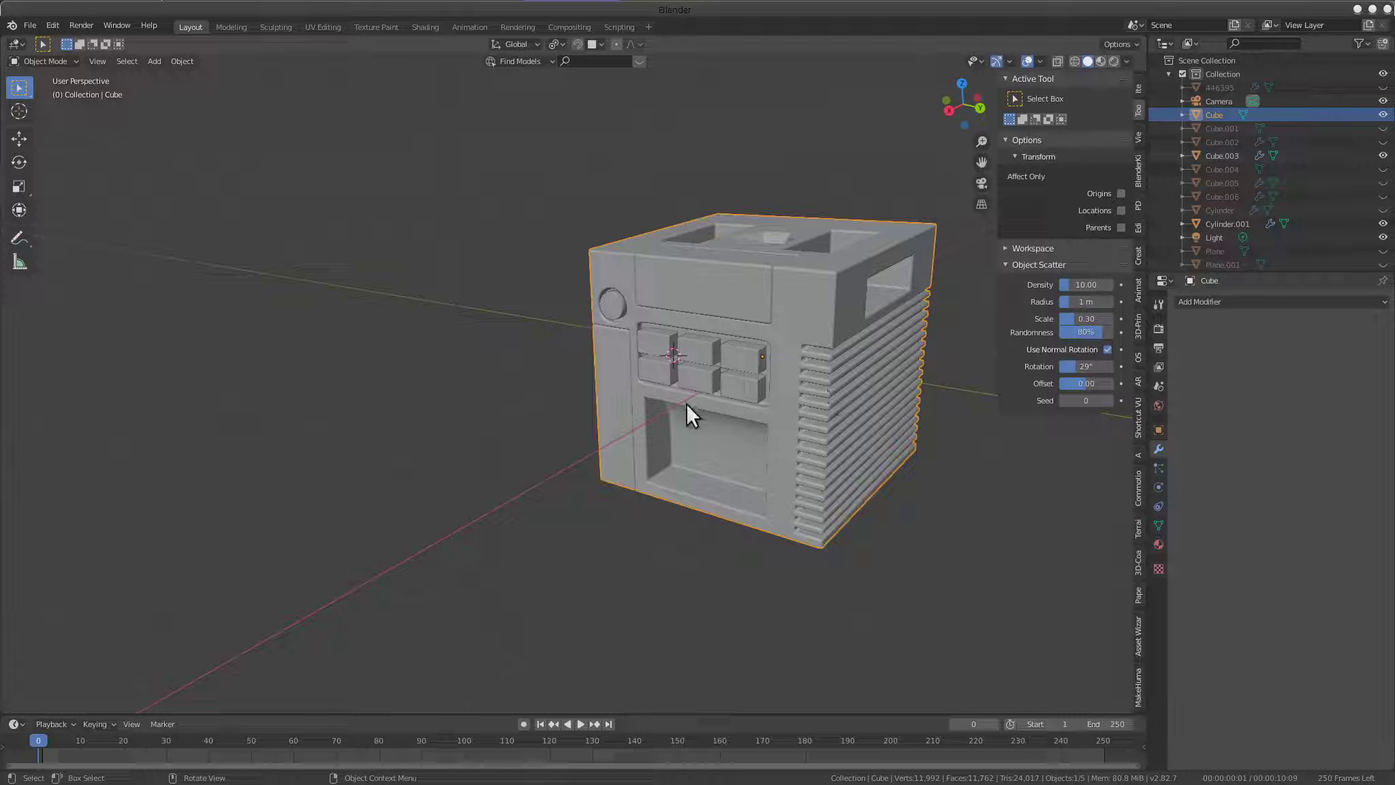
mouse_move(639, 434)
middle_down()
mouse_move(763, 452)
mouse_move(754, 426)
mouse_move(841, 389)
mouse_move(794, 411)
mouse_move(811, 401)
middle_up()
key(q)
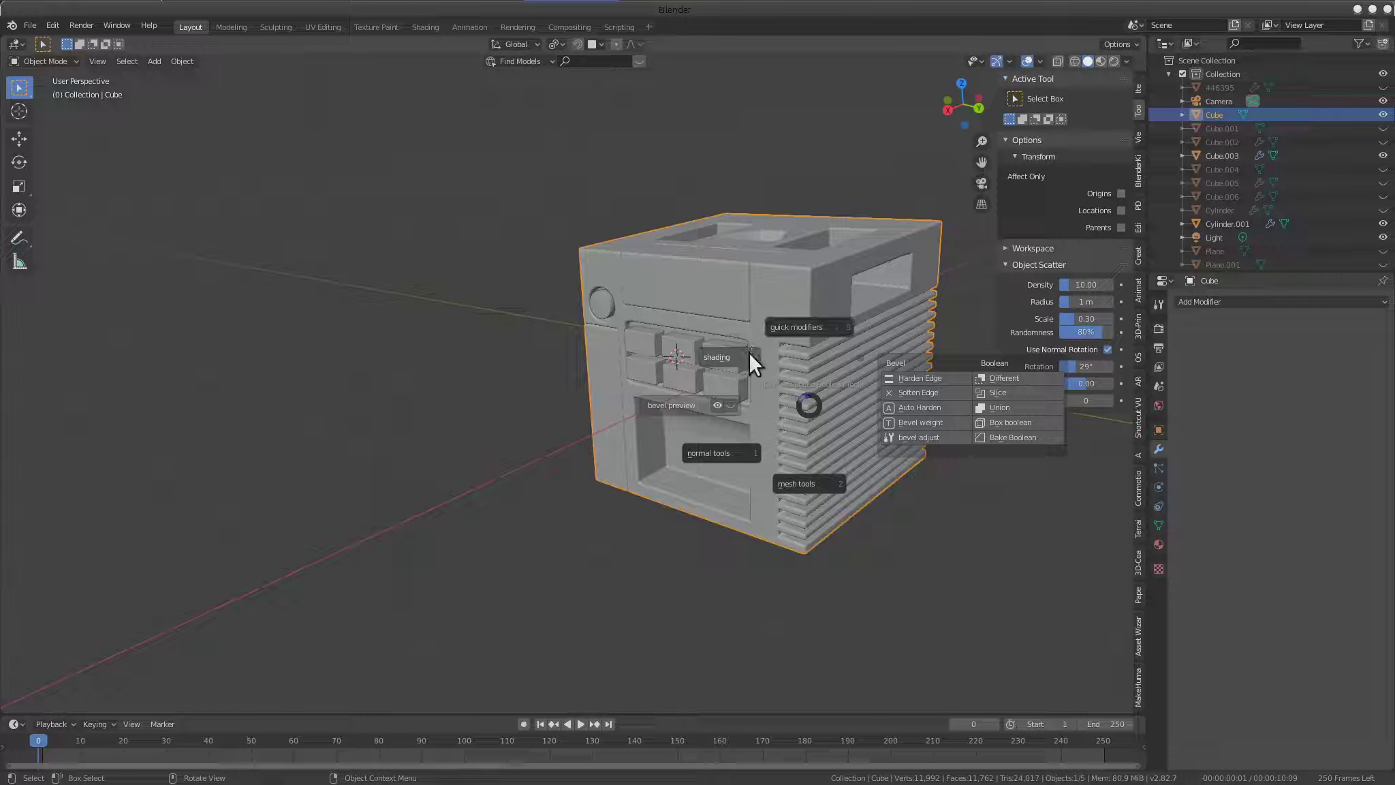
Apply the ABT pie menu's Shading option and inspect the softened vents, buttons and edges
click(872, 323)
mouse_move(674, 369)
middle_down()
mouse_move(700, 446)
mouse_move(784, 439)
middle_up()
mouse_move(862, 417)
middle_down()
mouse_move(762, 518)
mouse_move(705, 429)
mouse_move(851, 340)
mouse_move(627, 449)
mouse_move(654, 445)
middle_up()
scroll(654, 445, up, 2)
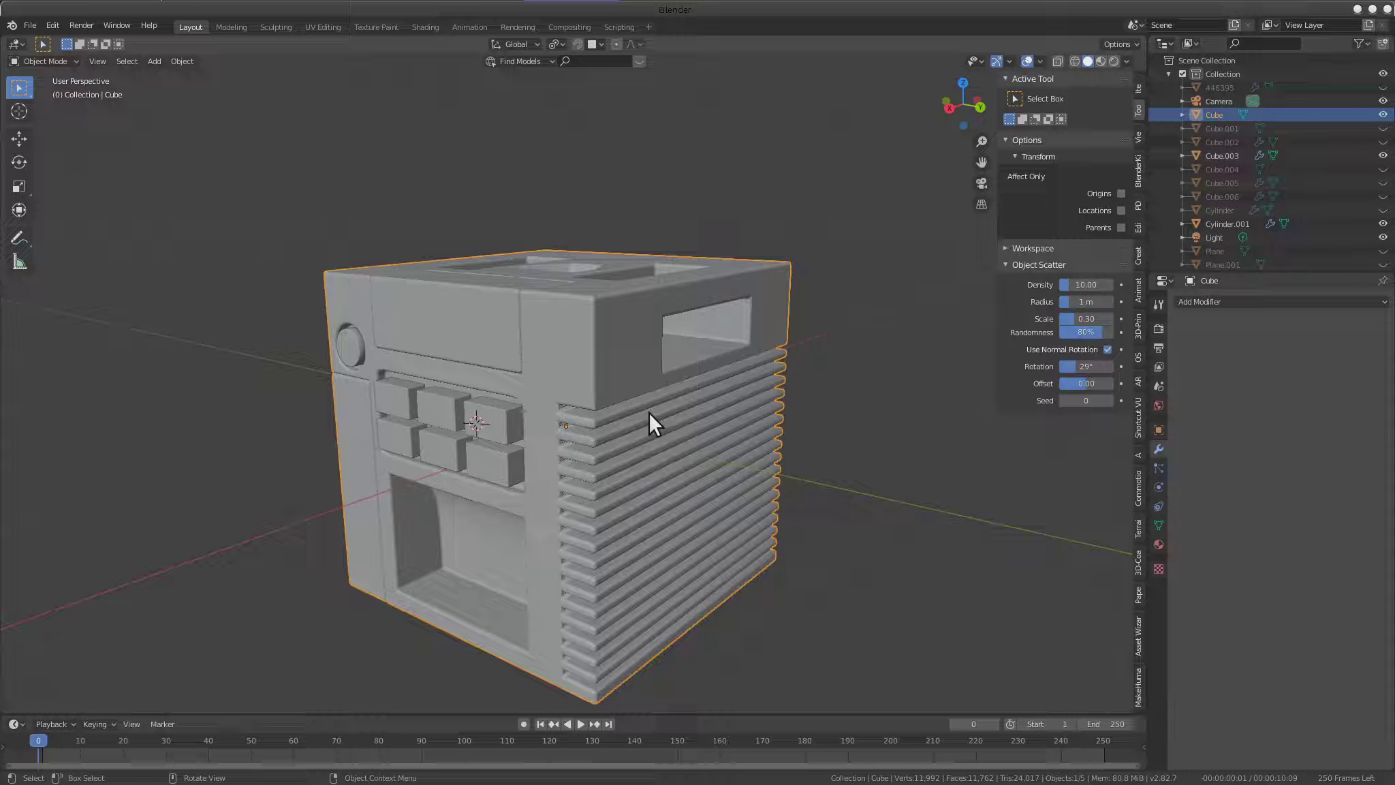
scroll(674, 451, up, 3)
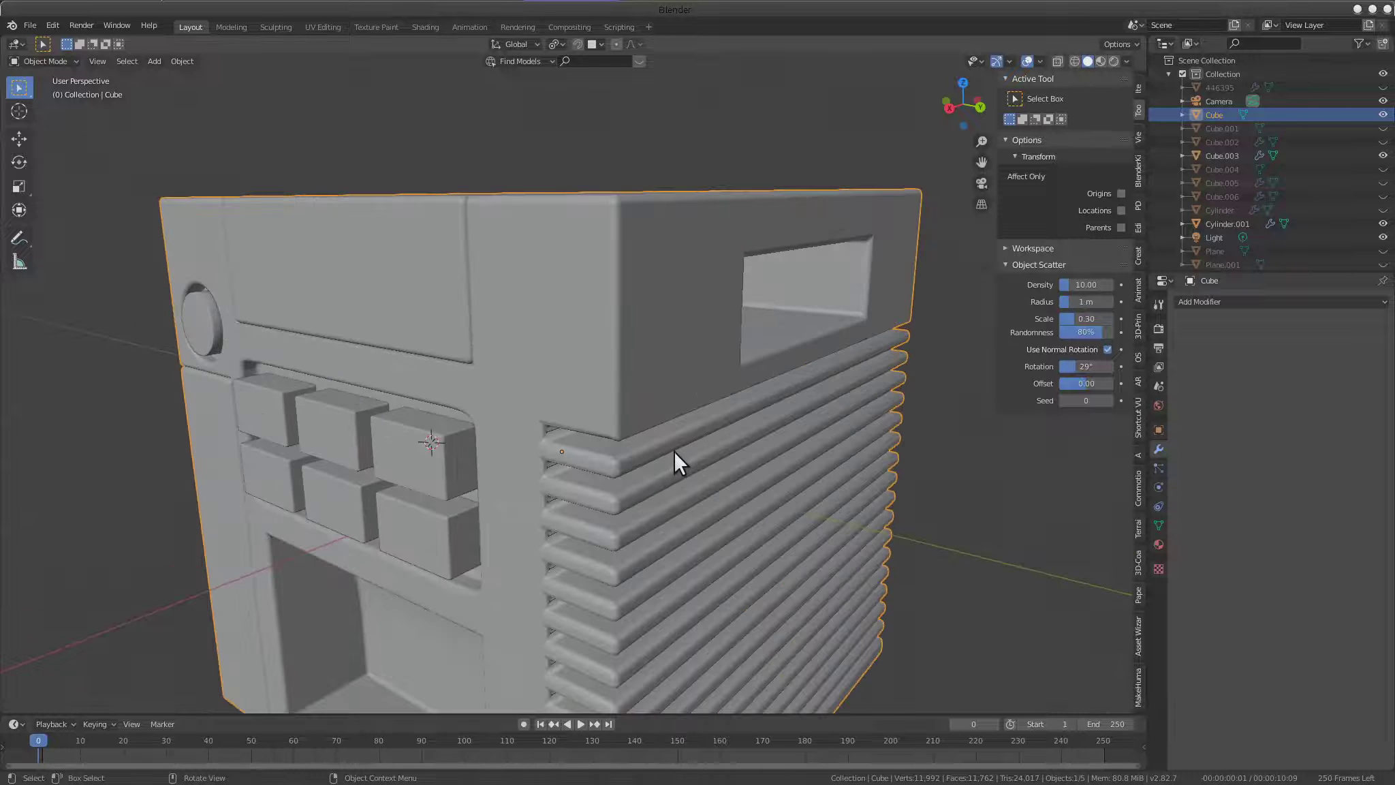
scroll(674, 451, down, 4)
mouse_move(576, 421)
middle_down()
mouse_move(719, 407)
mouse_move(652, 445)
mouse_move(1127, 498)
middle_up()
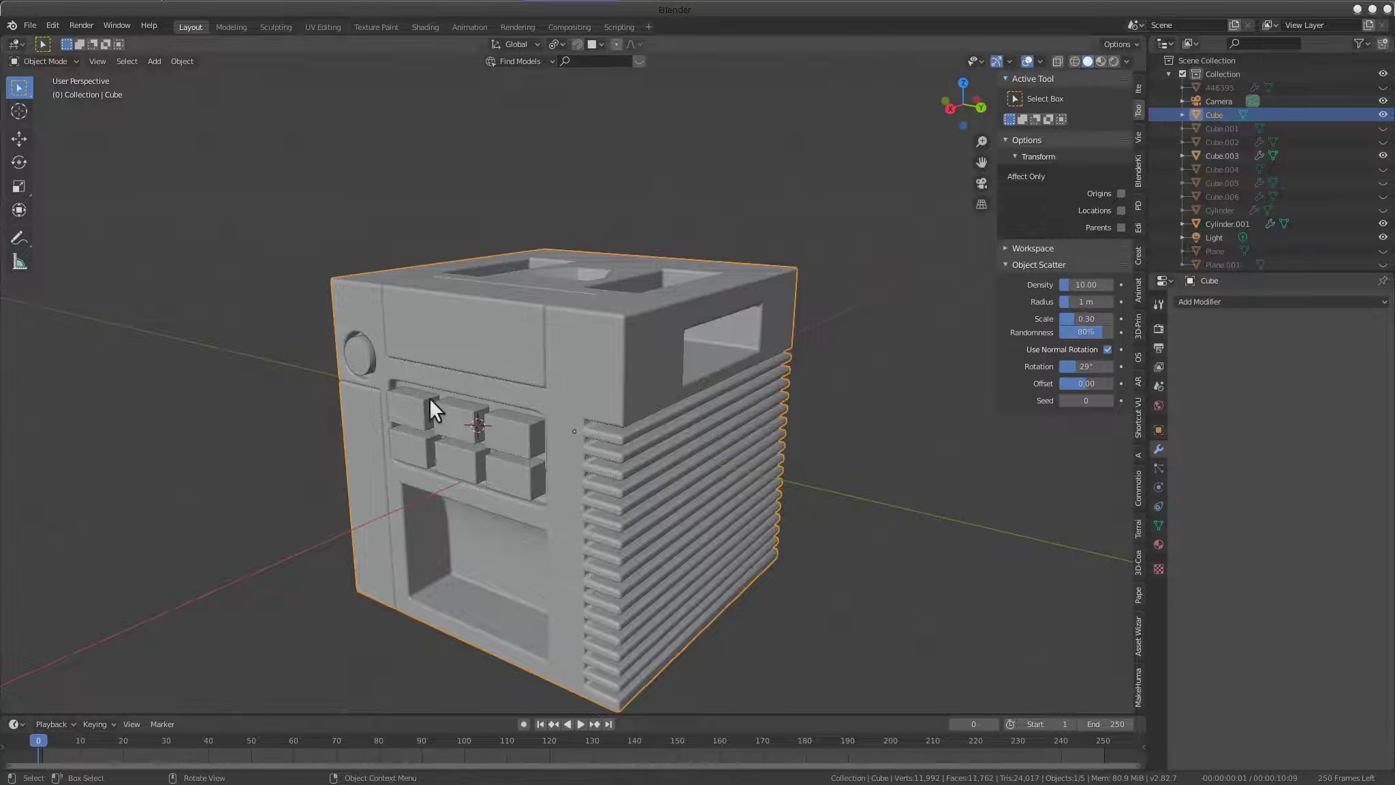
scroll(470, 396, up, 1)
mouse_move(582, 389)
middle_down()
mouse_move(661, 383)
mouse_move(617, 423)
middle_up()
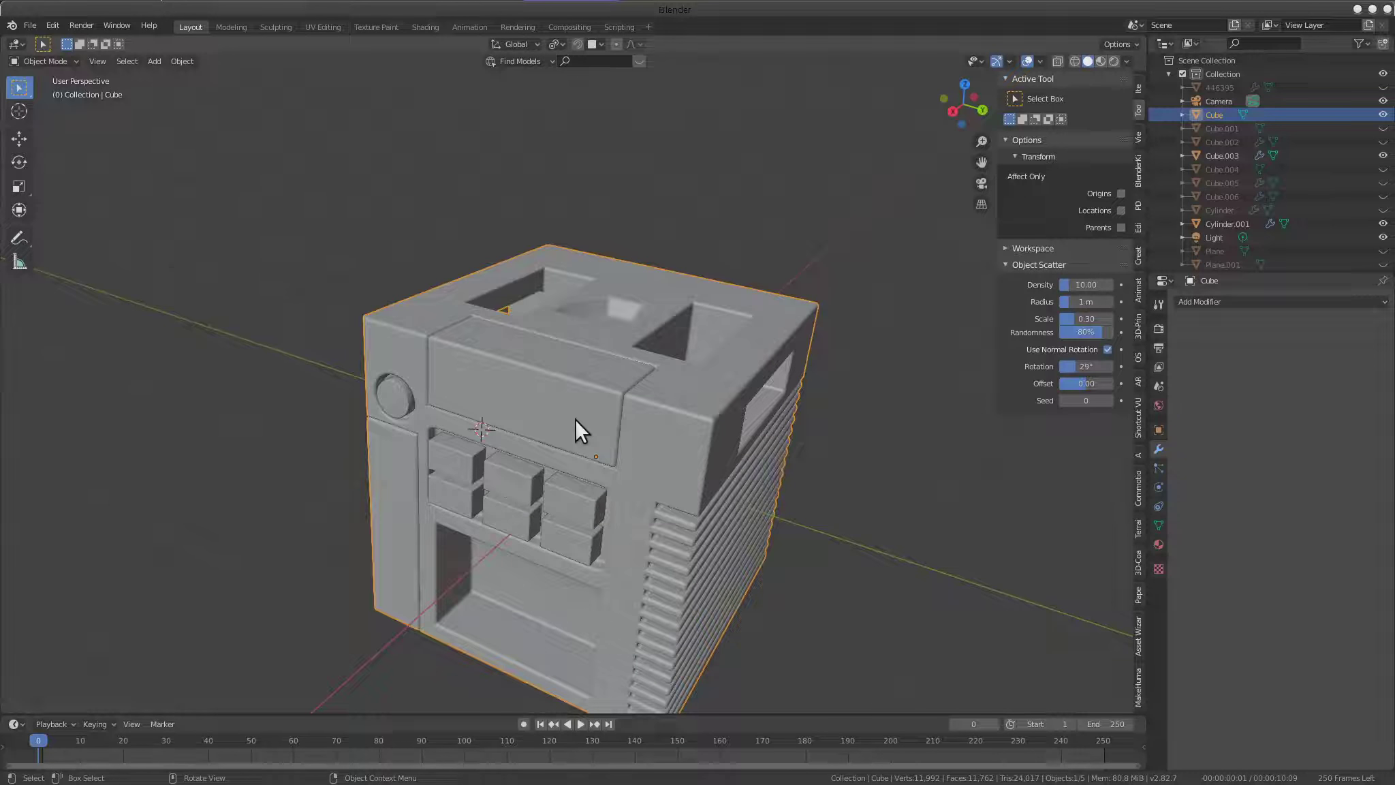
scroll(575, 418, down, 2)
mouse_move(574, 416)
middle_down()
mouse_move(542, 362)
mouse_move(612, 394)
middle_up()
scroll(582, 347, up, 2)
Select the cube shell, Cube.003 and Cylinder.001 and raise them 1 m along Z
key(g)
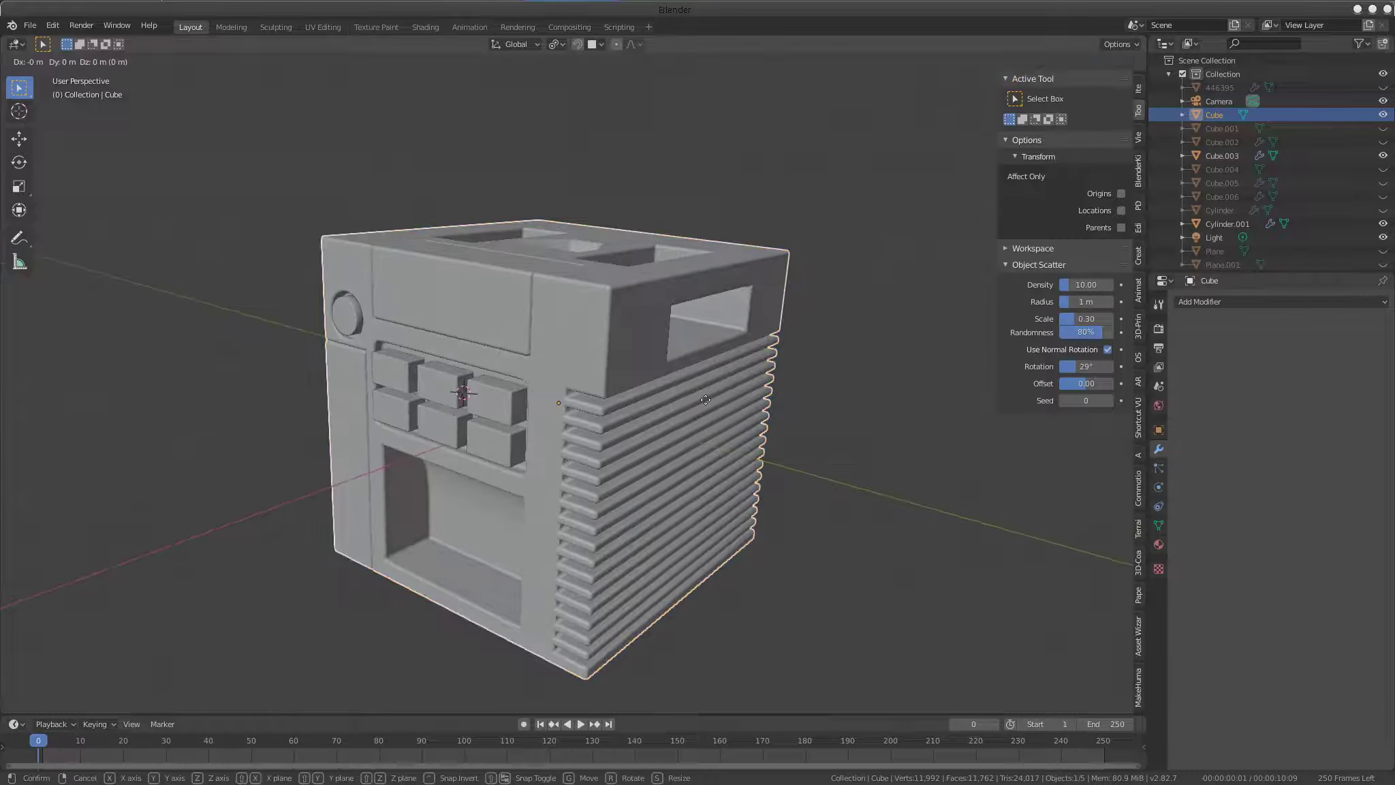
key(z)
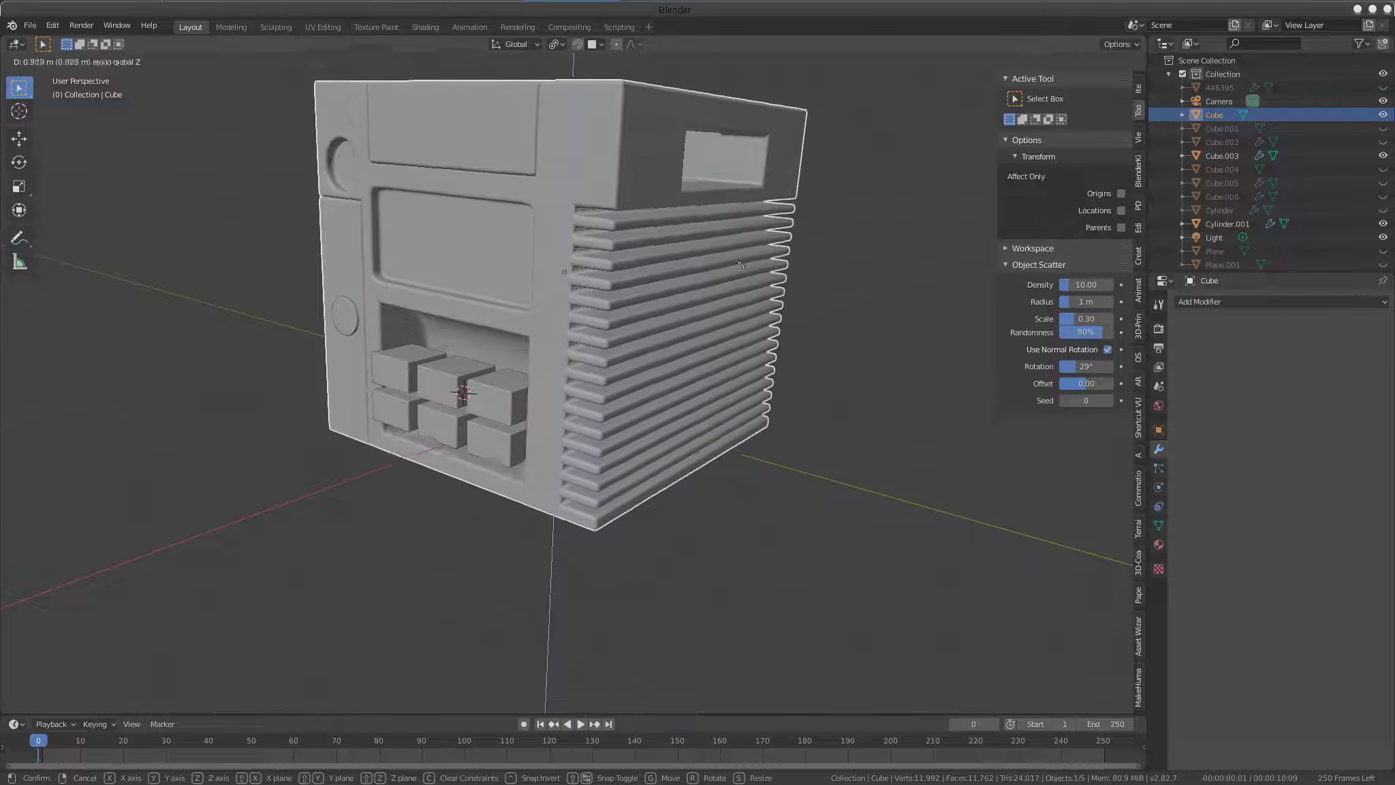
key(Escape)
click(481, 356)
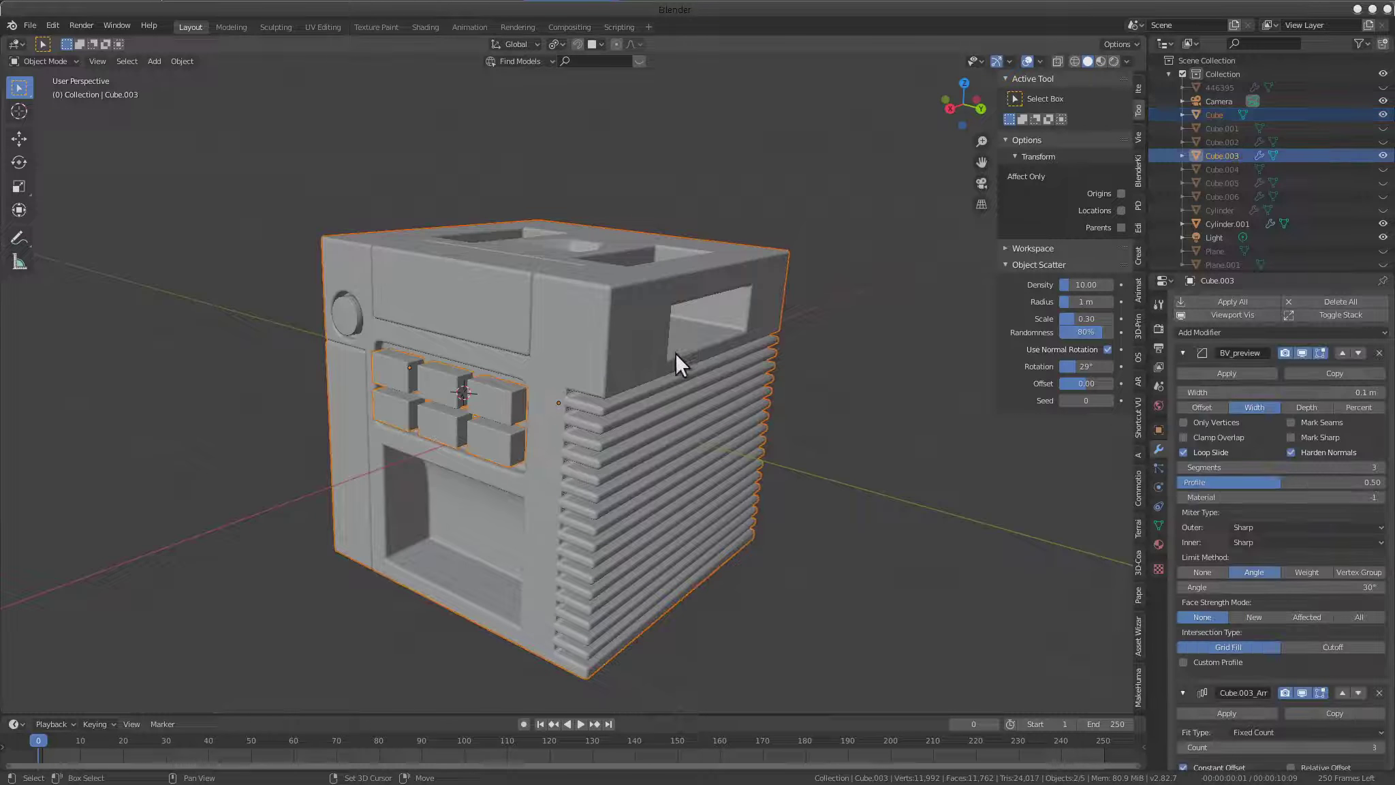
shift+click(360, 319)
key(g)
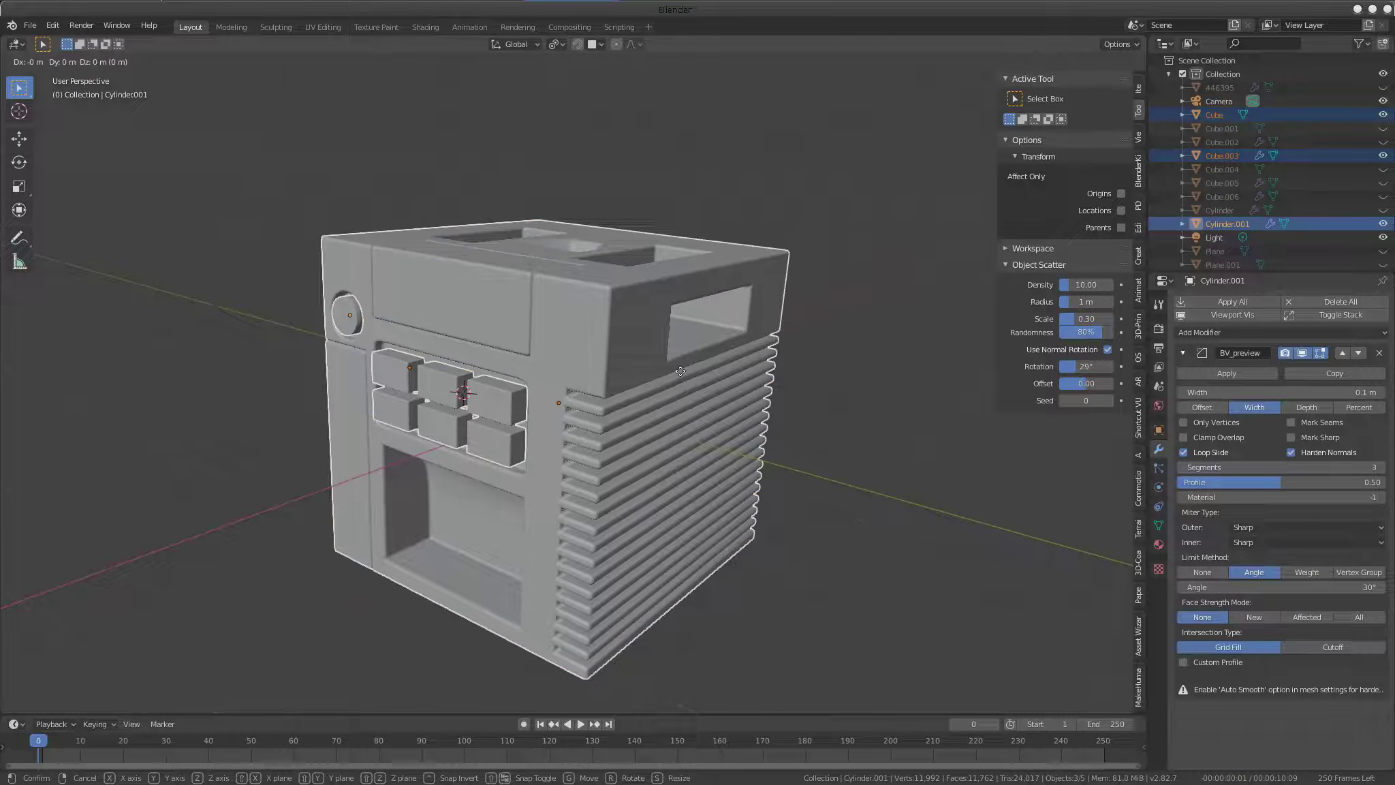
key(z)
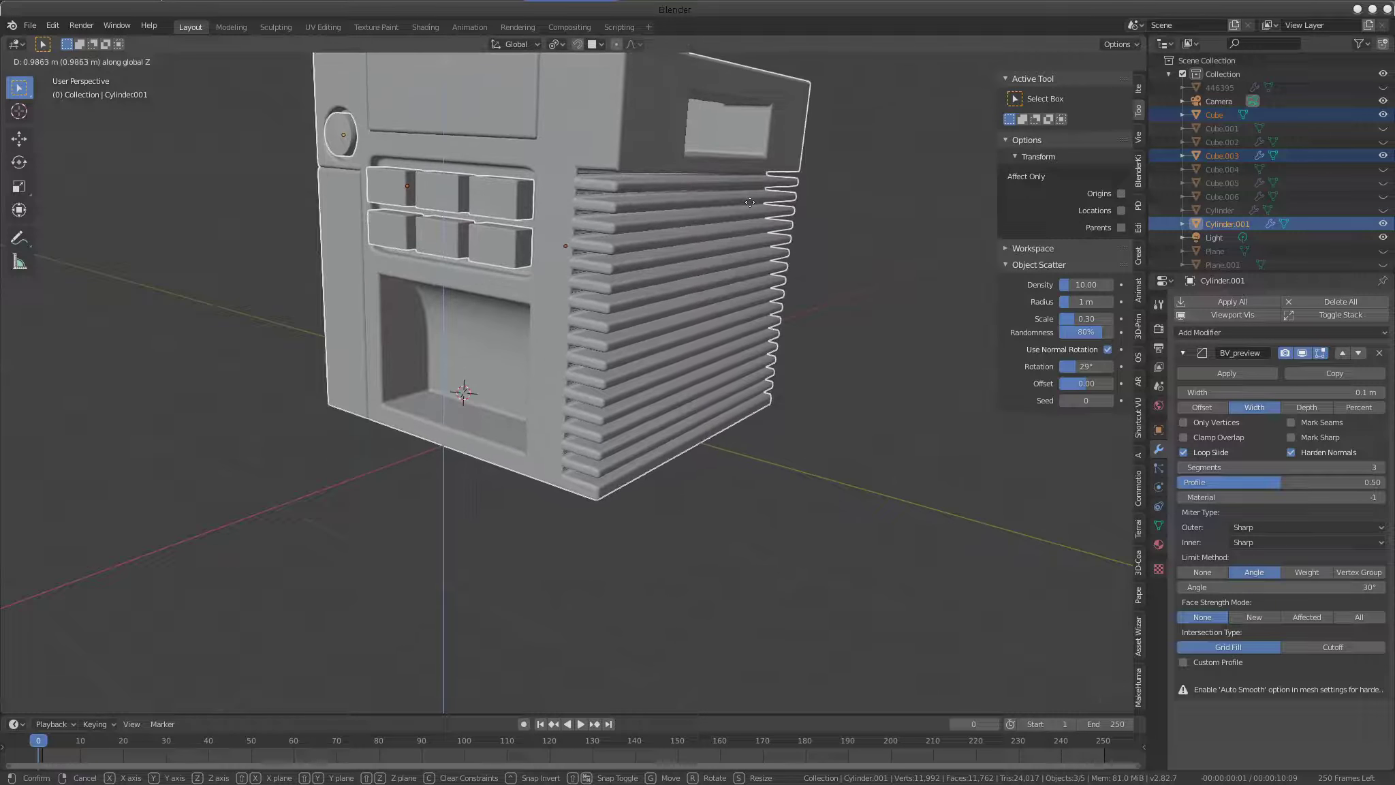
click(561, 257)
Inspect the raised cube from above and from a low side angle
mouse_move(562, 256)
middle_down()
mouse_move(470, 327)
mouse_move(579, 437)
mouse_move(792, 391)
middle_up()
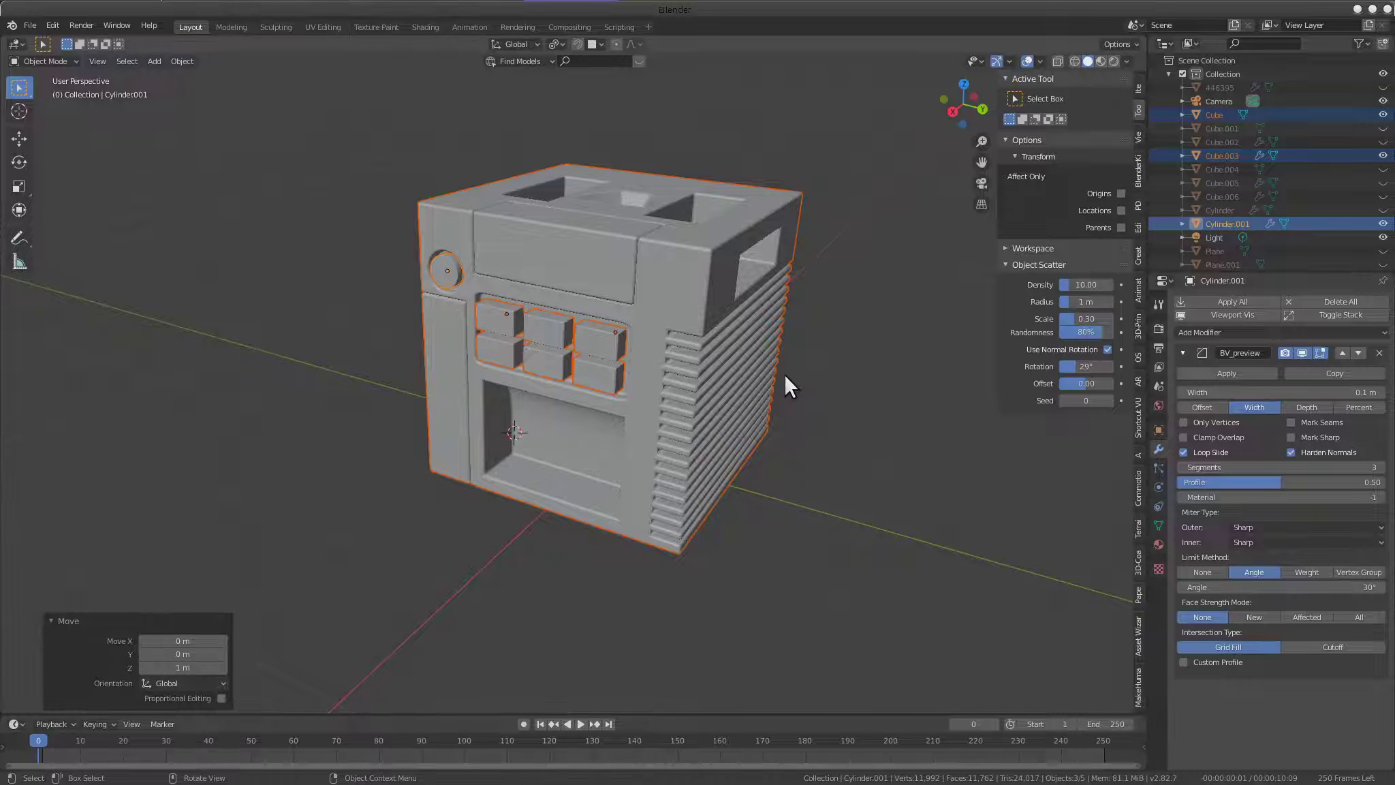
scroll(785, 373, down, 2)
mouse_move(734, 364)
middle_down()
mouse_move(871, 444)
mouse_move(721, 368)
middle_up()
scroll(721, 367, up, 4)
scroll(732, 366, down, 3)
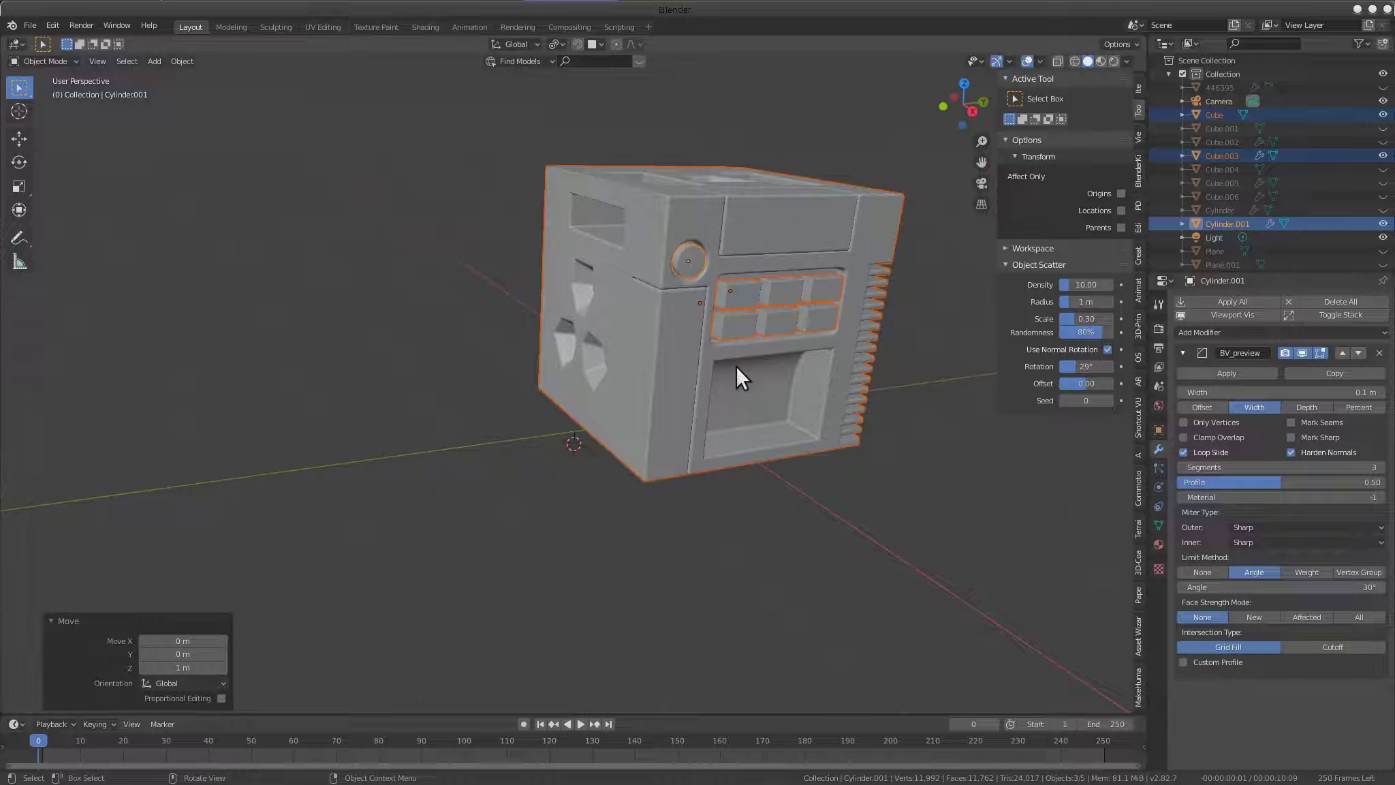
scroll(739, 368, down, 1)
shift+middle_drag(750, 303, 660, 383)
scroll(661, 384, up, 2)
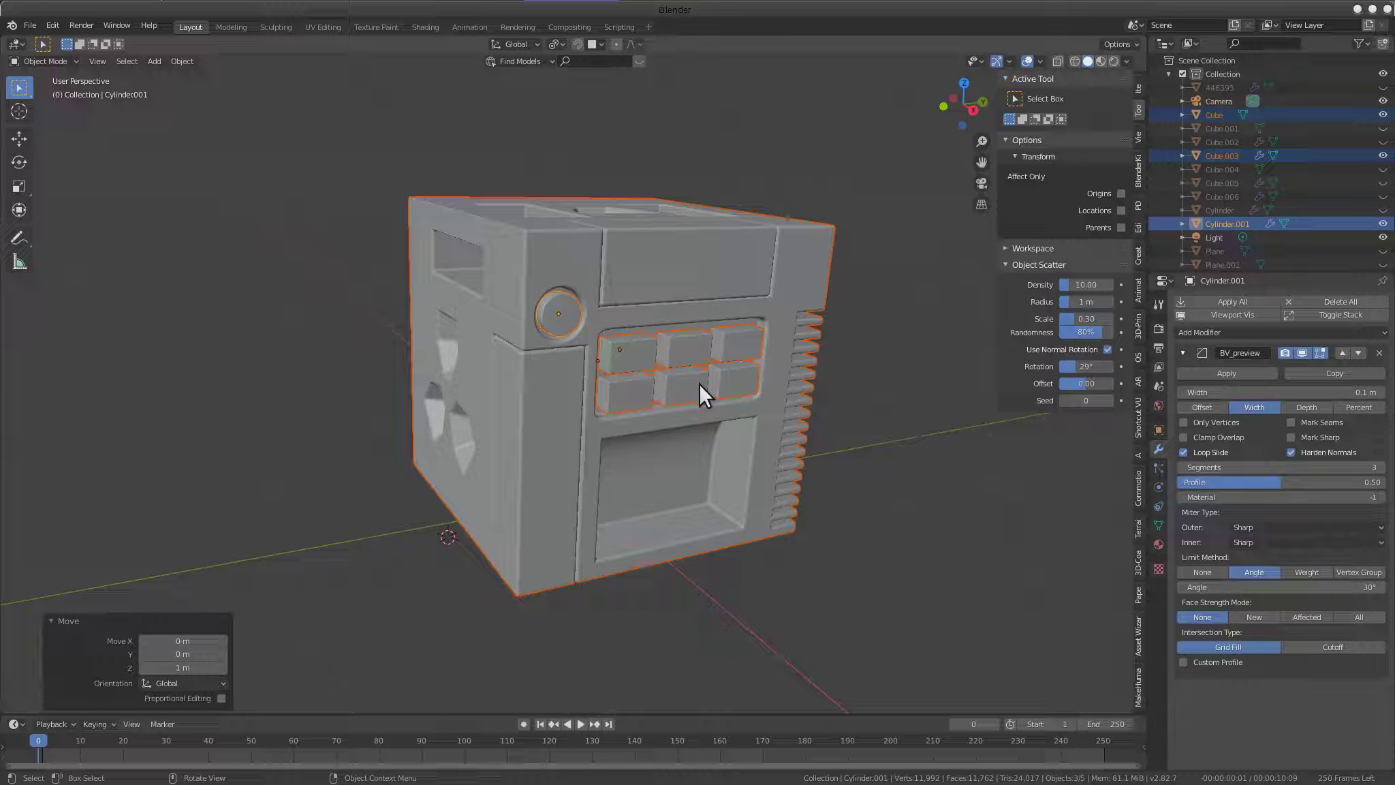
mouse_move(605, 9)
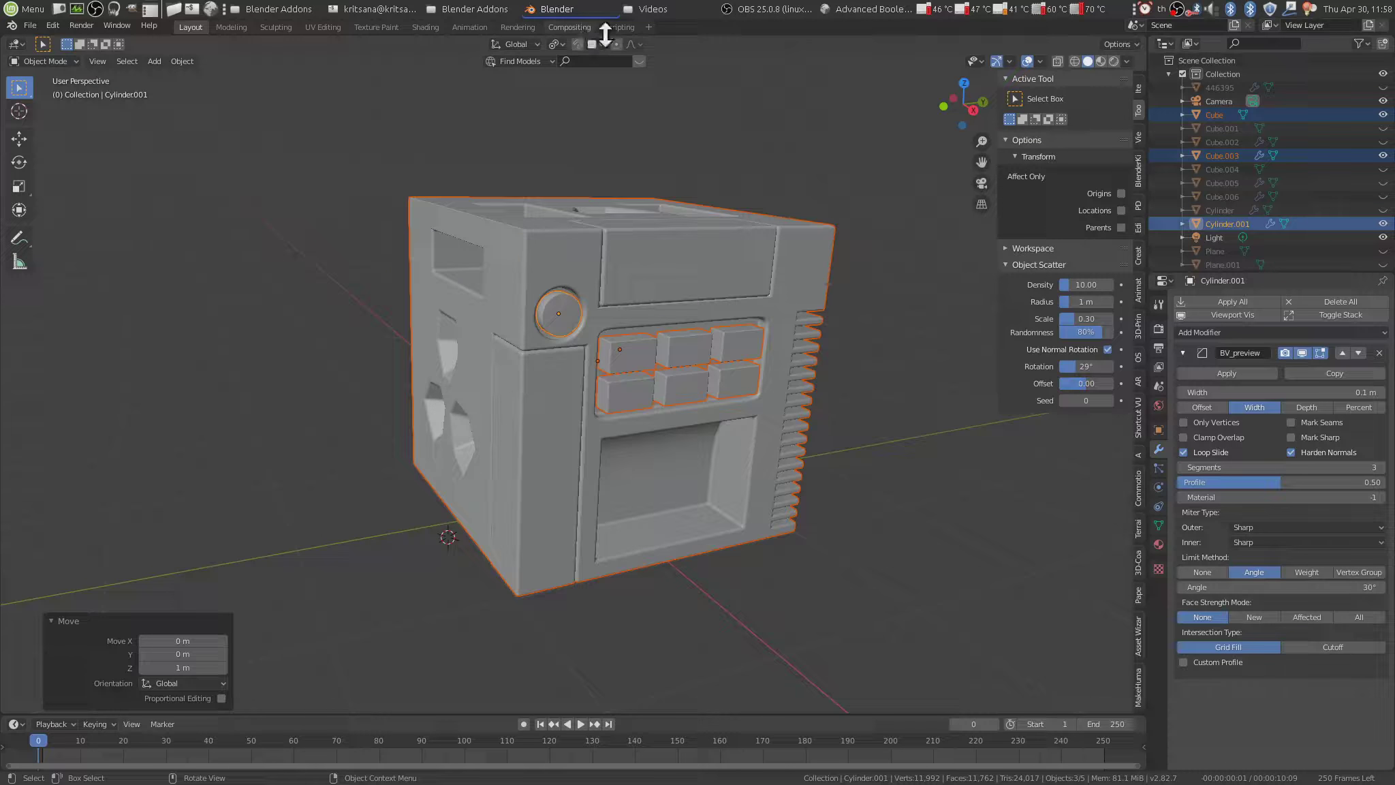
click(848, 10)
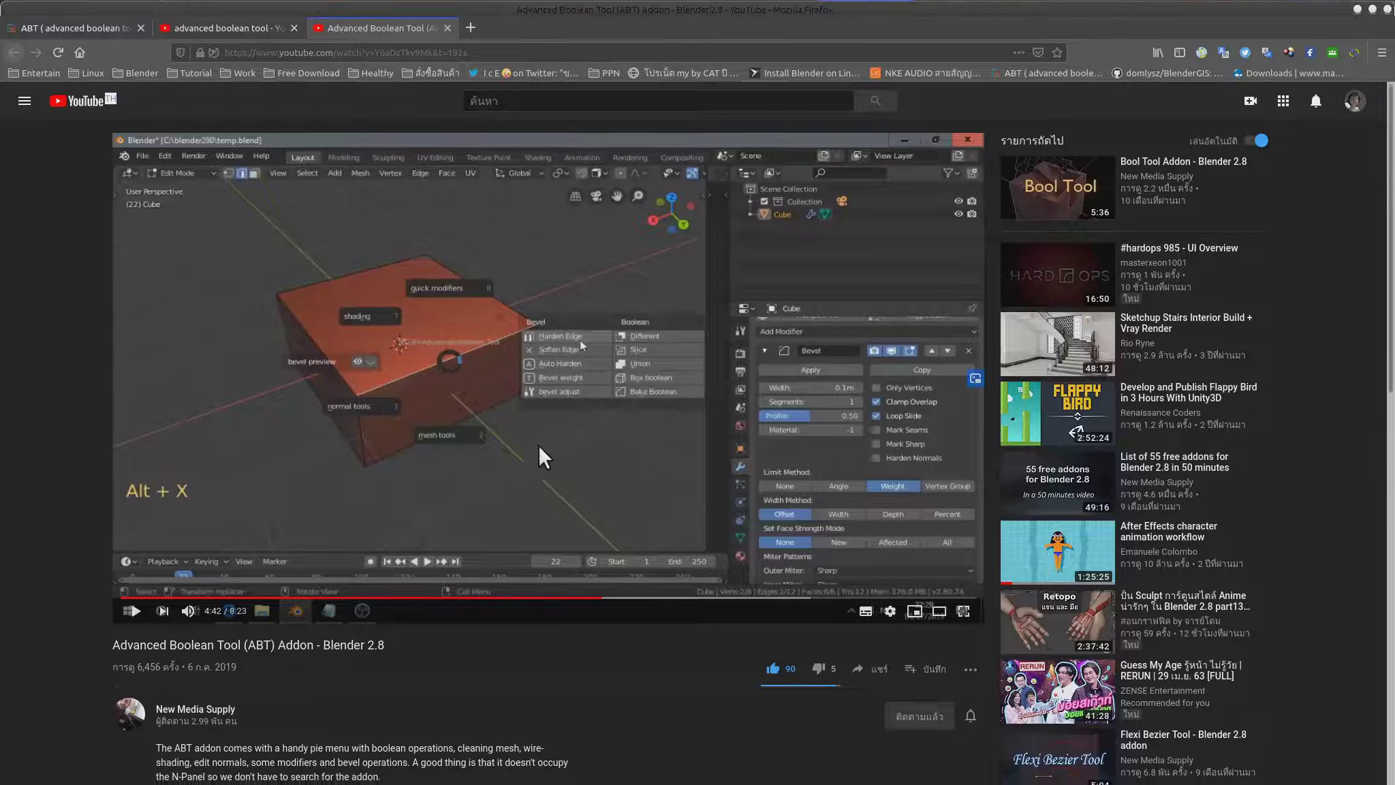
scroll(538, 476, down, 3)
click(176, 610)
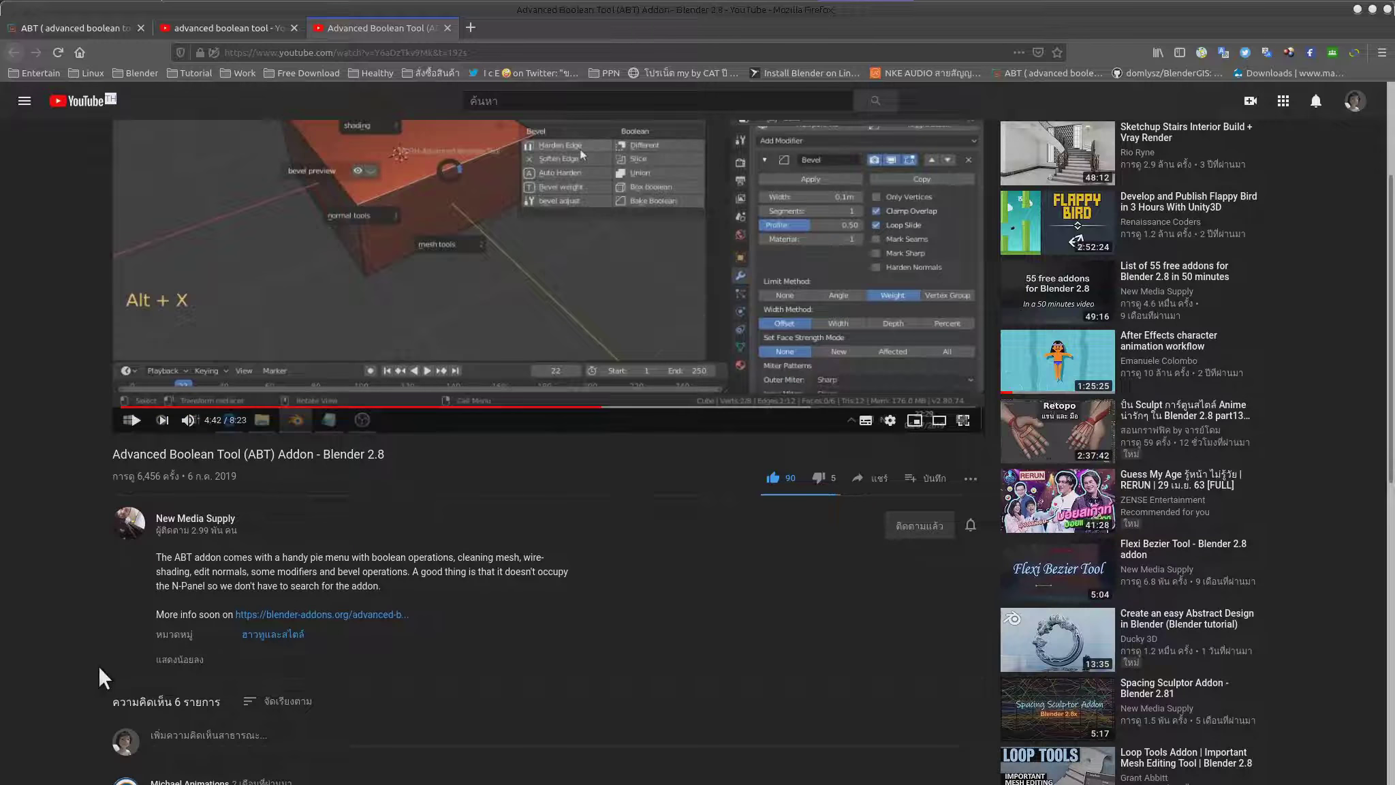
middle_click(312, 616)
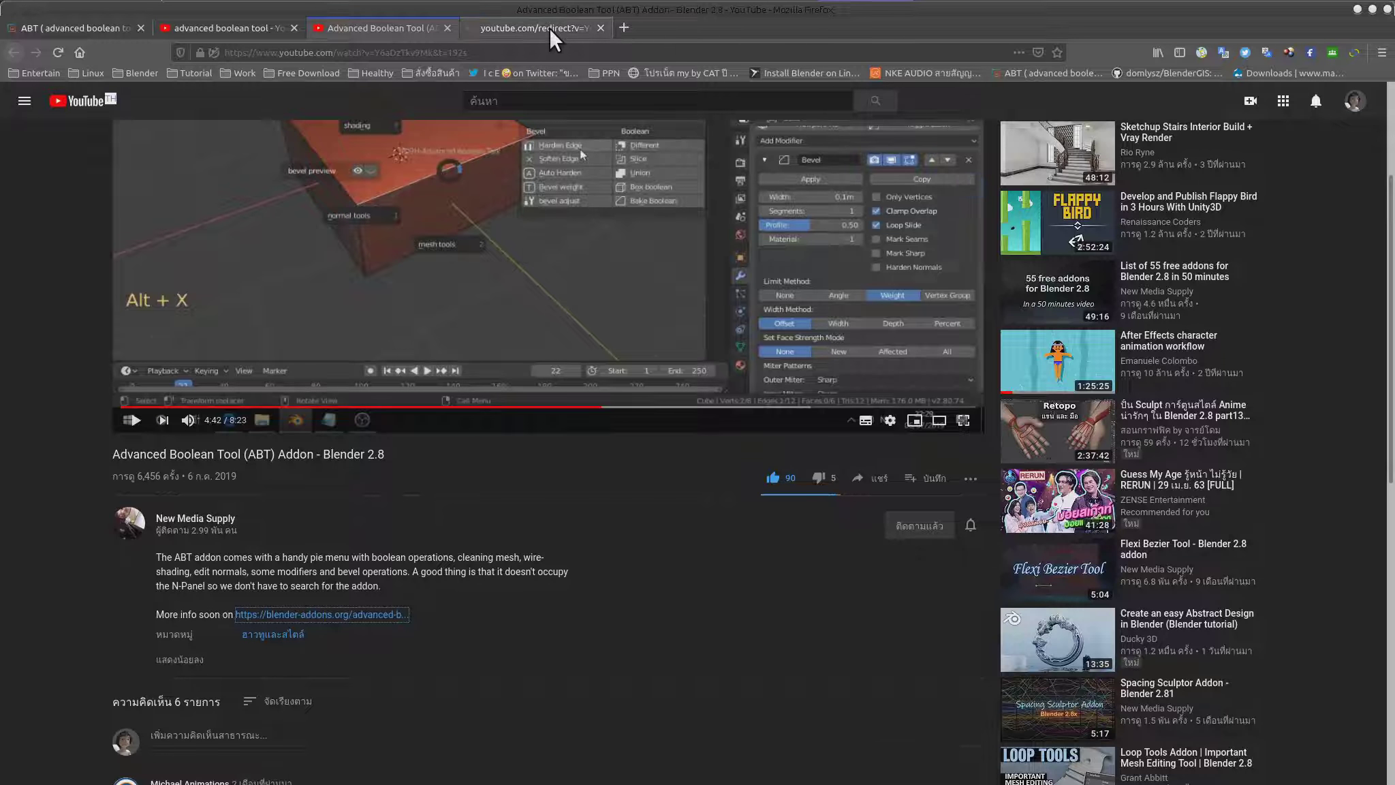
click(550, 27)
middle_click(556, 27)
click(244, 25)
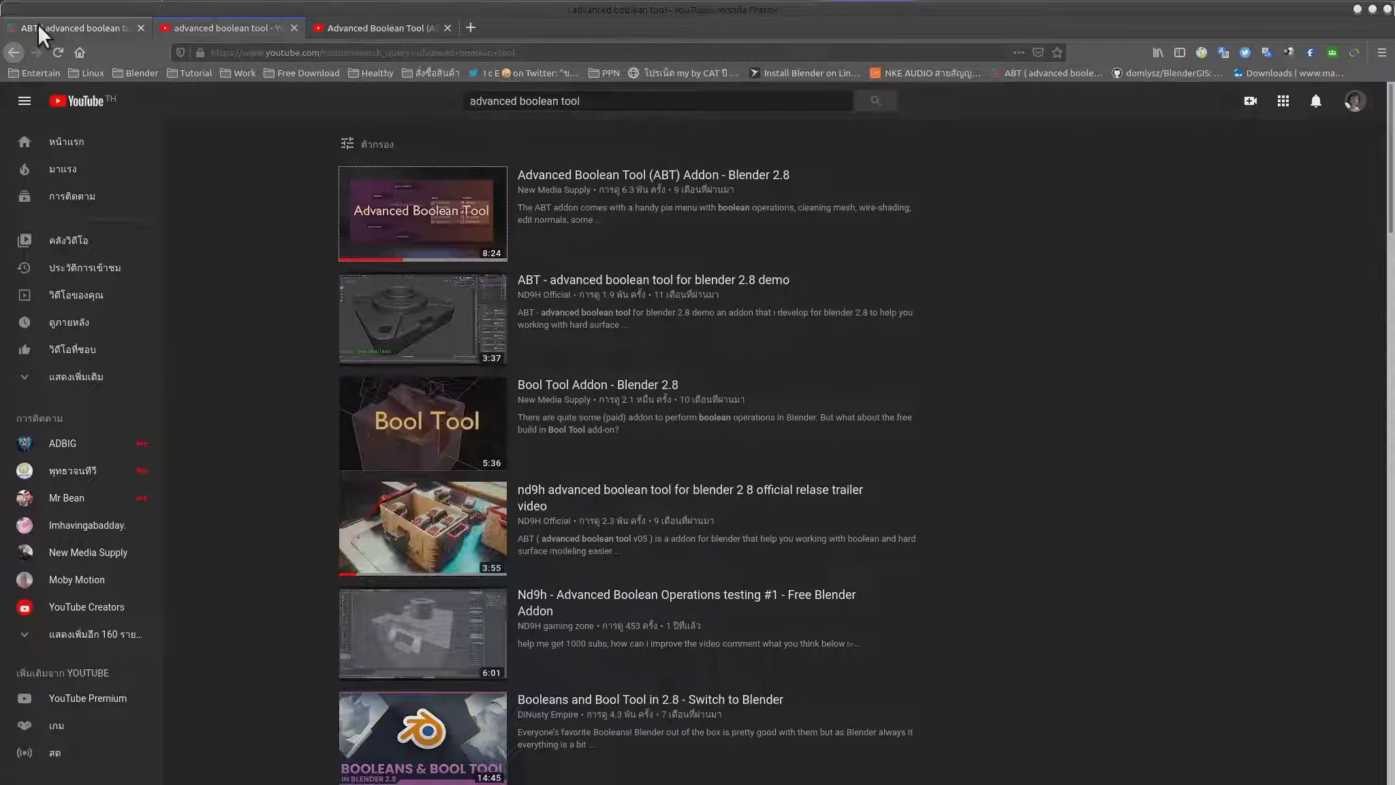
click(36, 25)
scroll(454, 380, down, 3)
scroll(614, 458, down, 2)
scroll(514, 452, down, 1)
scroll(544, 463, down, 2)
scroll(545, 466, down, 2)
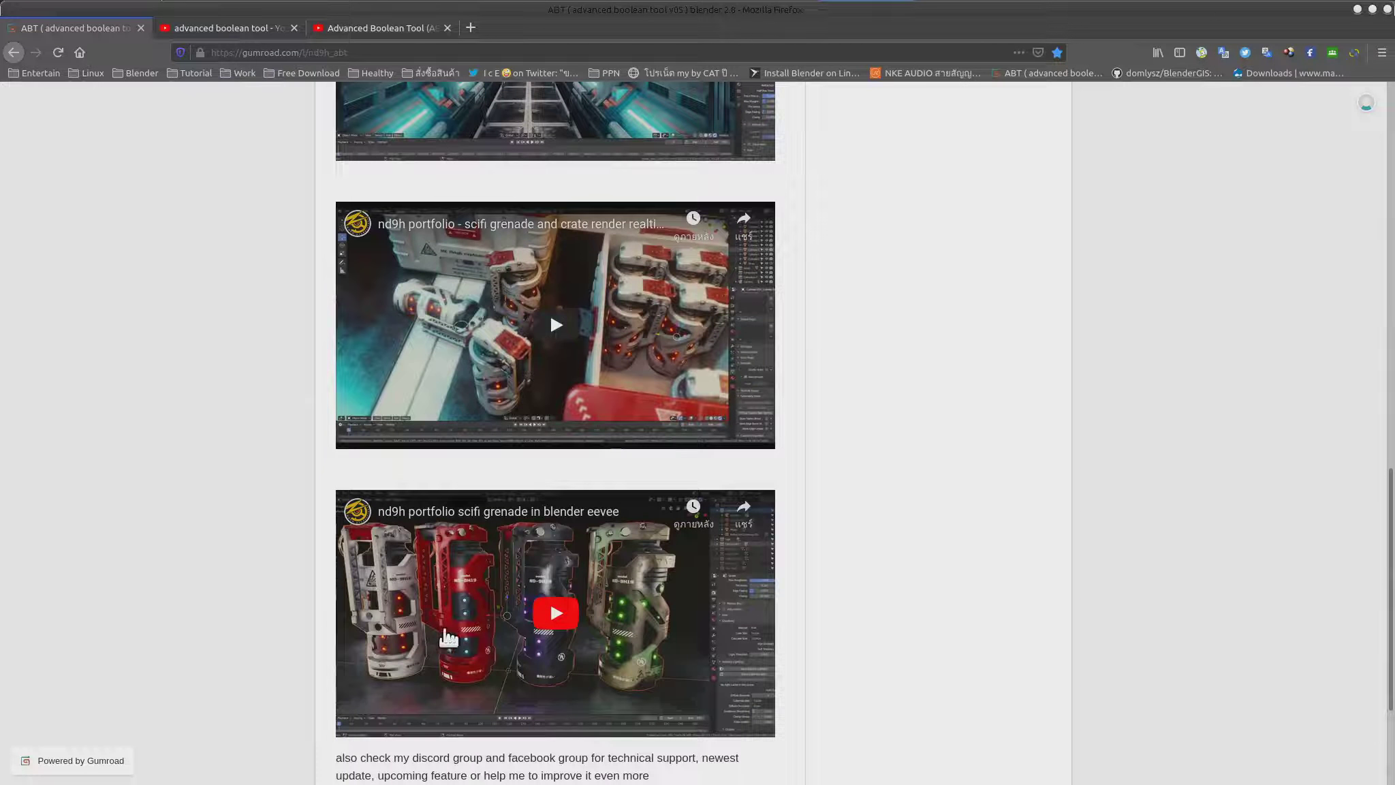
mouse_move(447, 4)
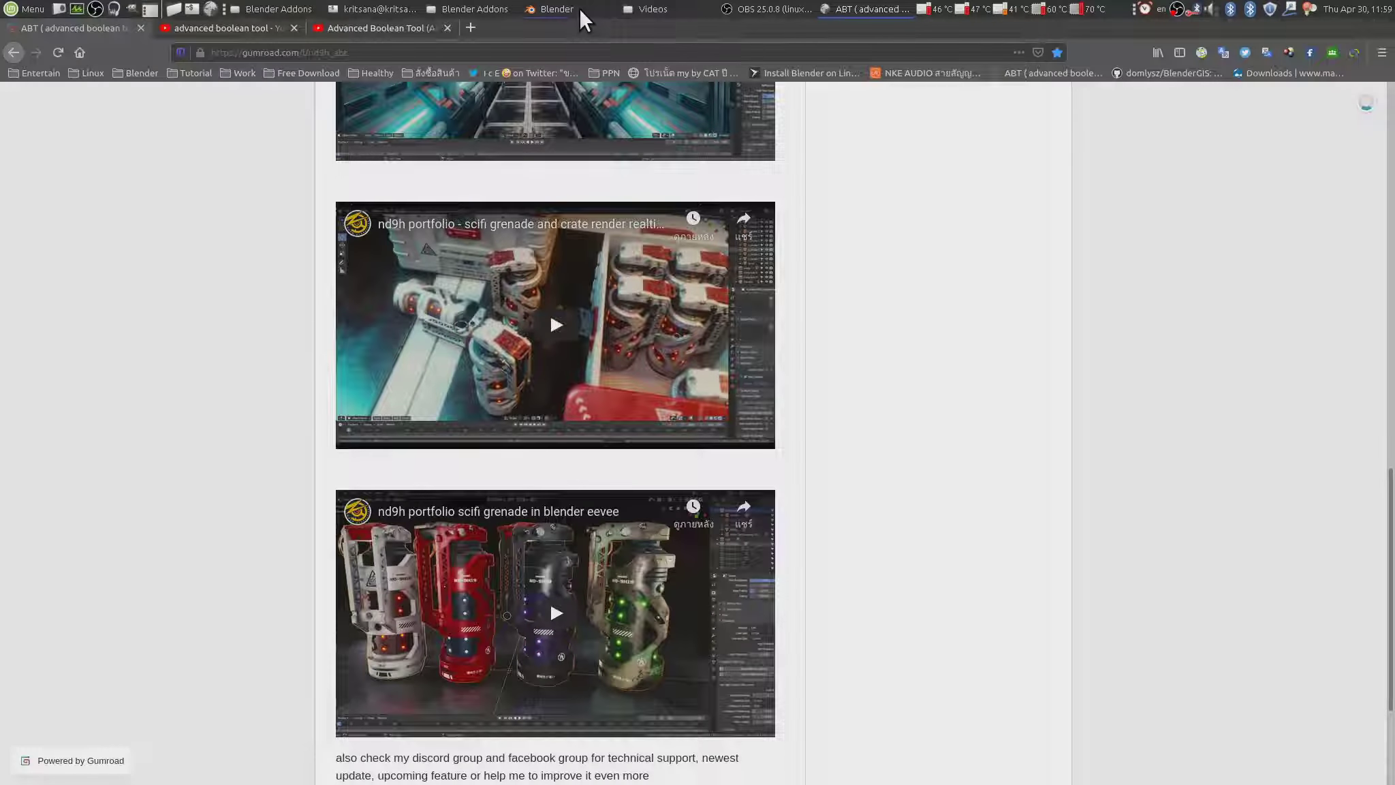
click(579, 8)
middle_drag(650, 335, 791, 329)
scroll(790, 329, down, 2)
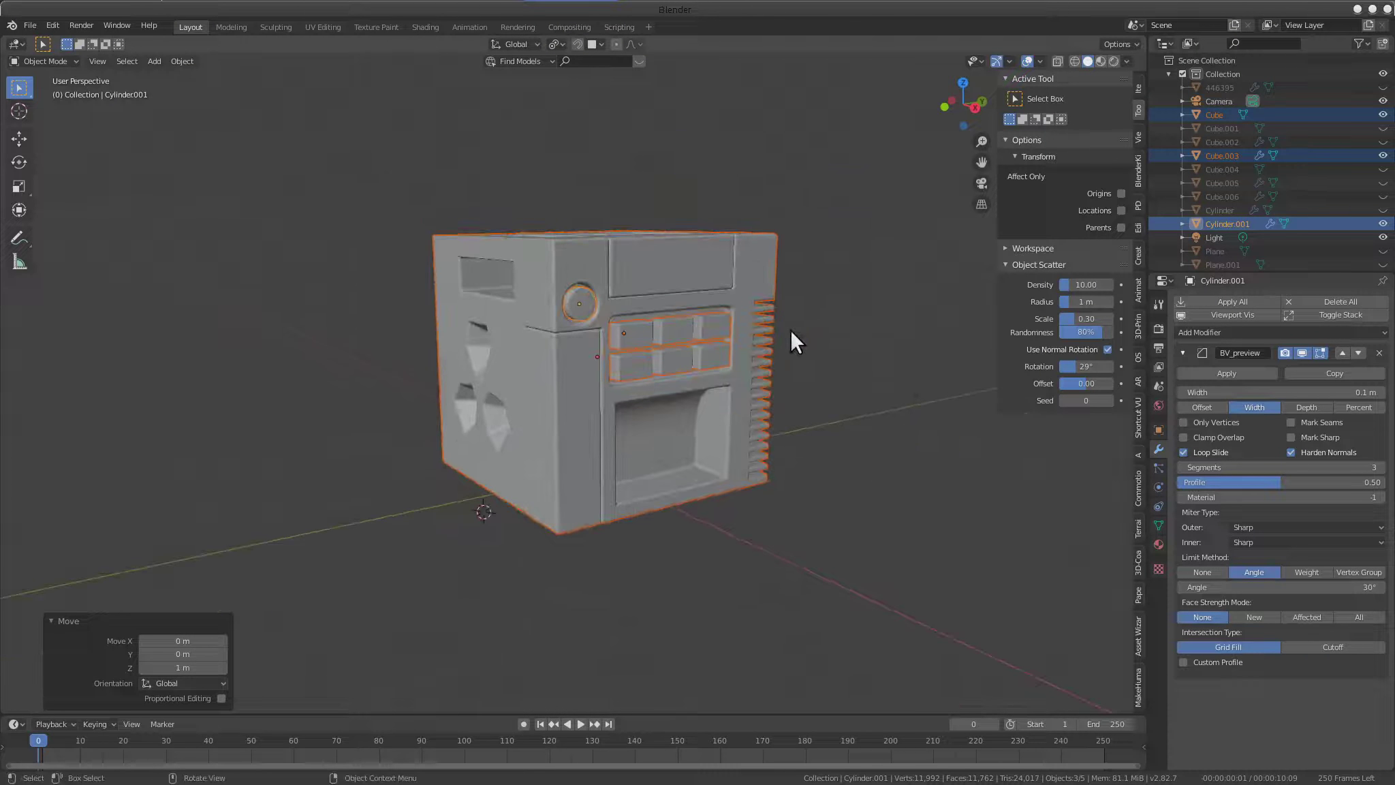